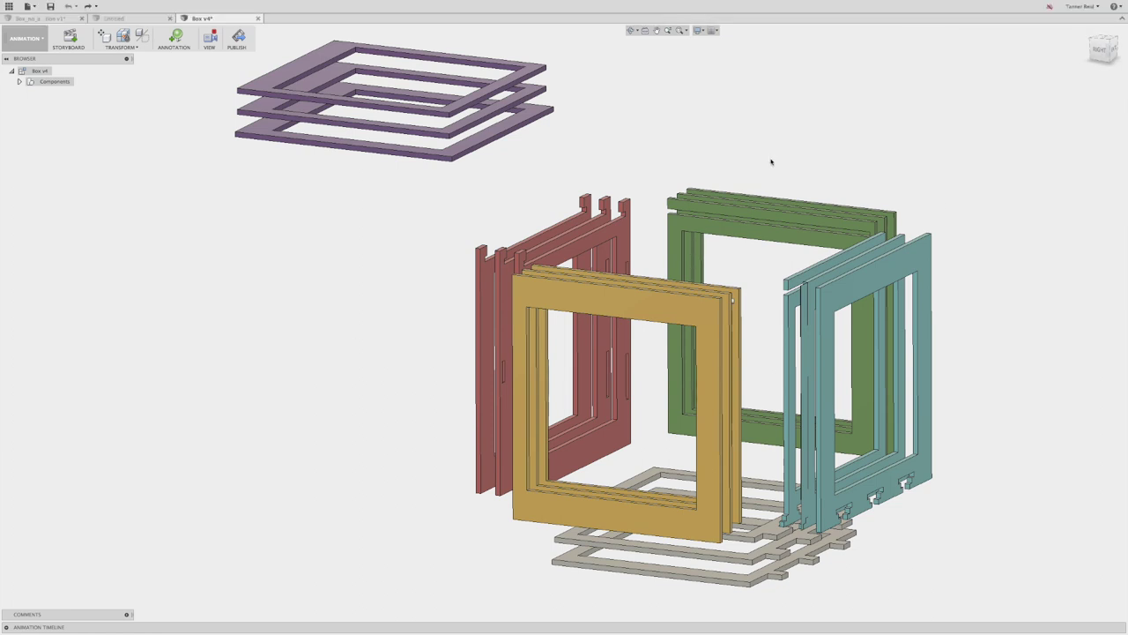
Step: In the untitled design, add a user parameter named Length in inches with the expression 6
left_click(115, 18)
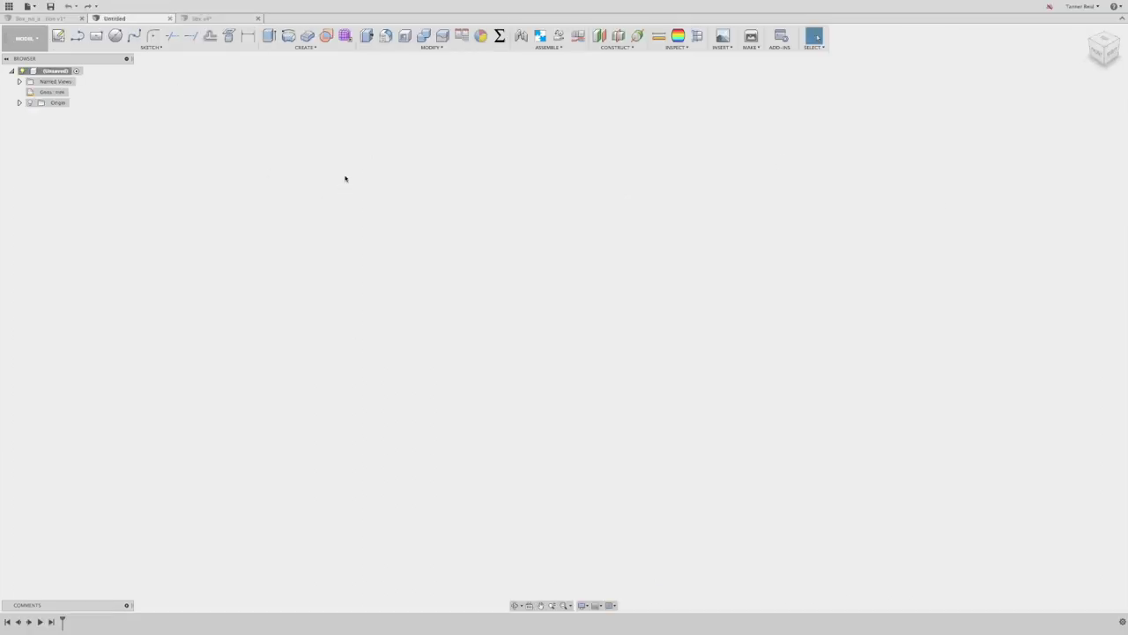
left_click(499, 35)
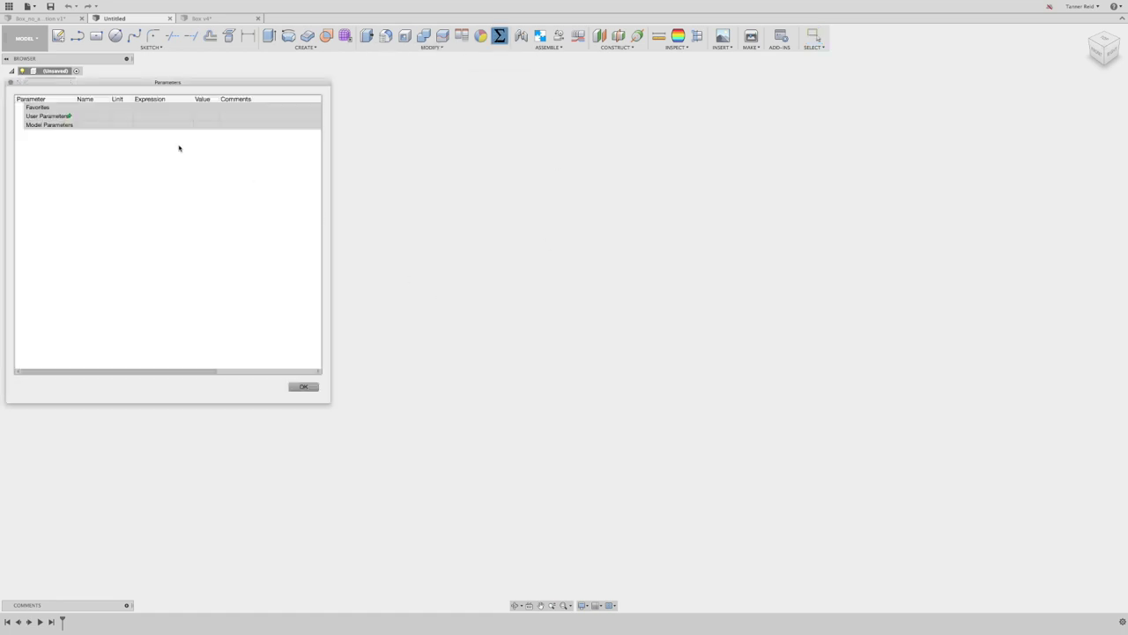
left_click(70, 116)
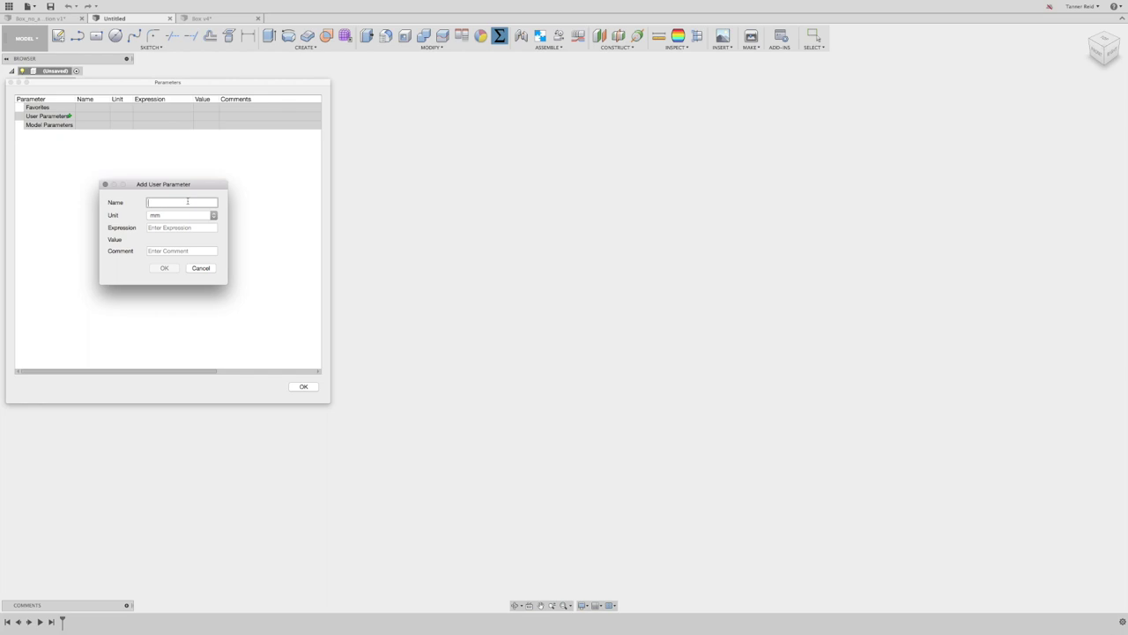
type("Length")
key("Tab")
key("Tab")
type("6")
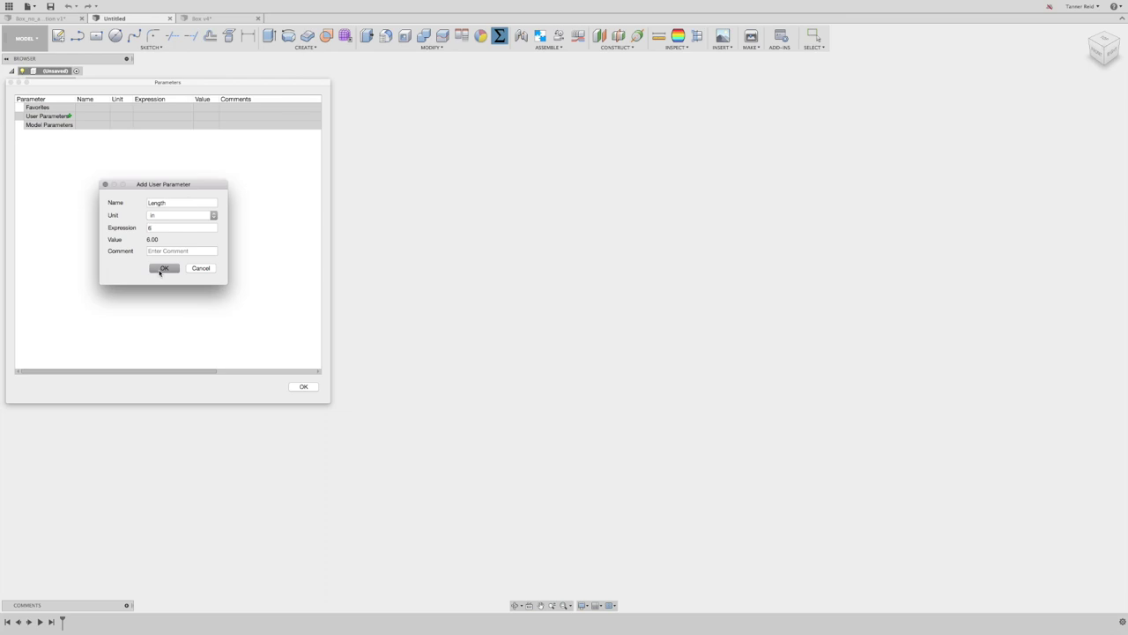
left_click(162, 268)
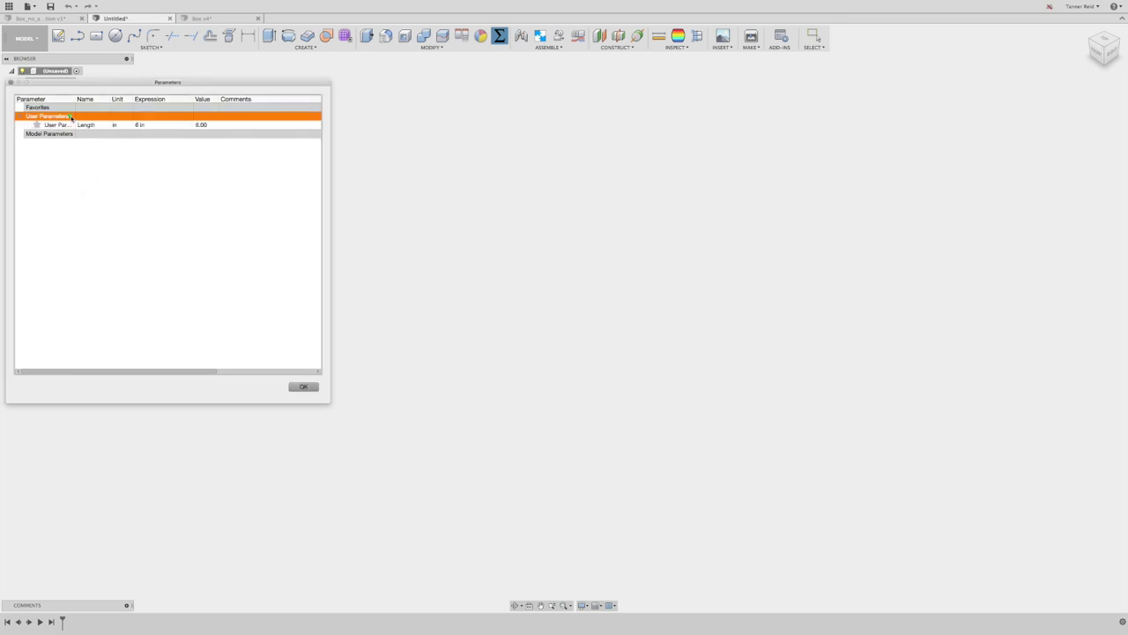
Step: Add a user parameter named Thickness in mm with the expression 3, and close the parameter list
left_click(70, 116)
type("Thickness")
left_click(197, 216)
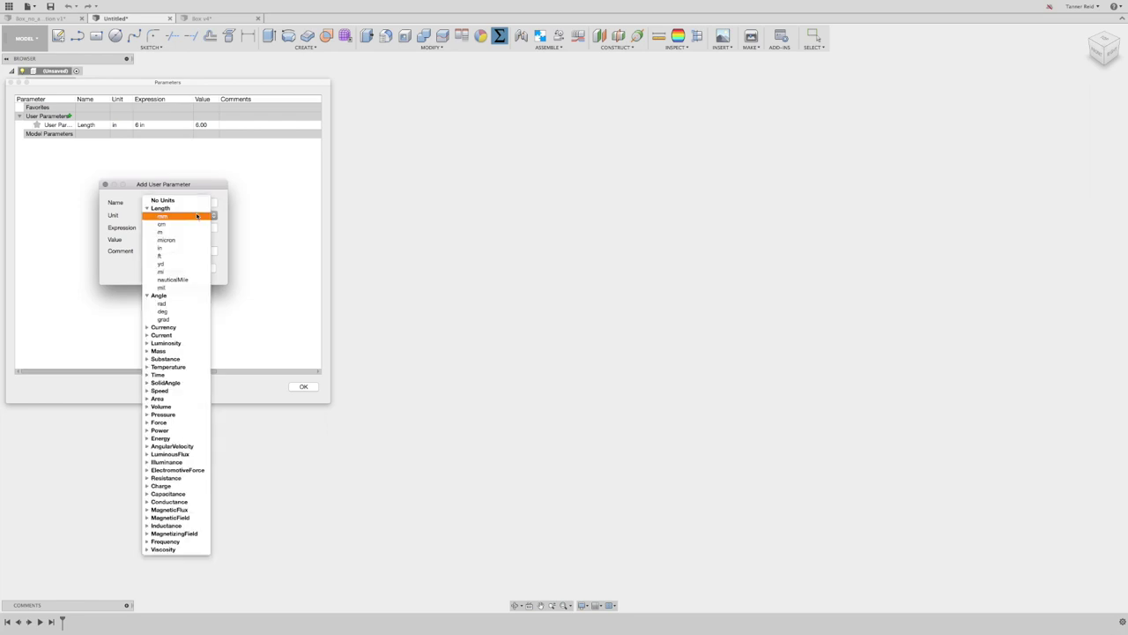
left_click(197, 215)
left_click(189, 229)
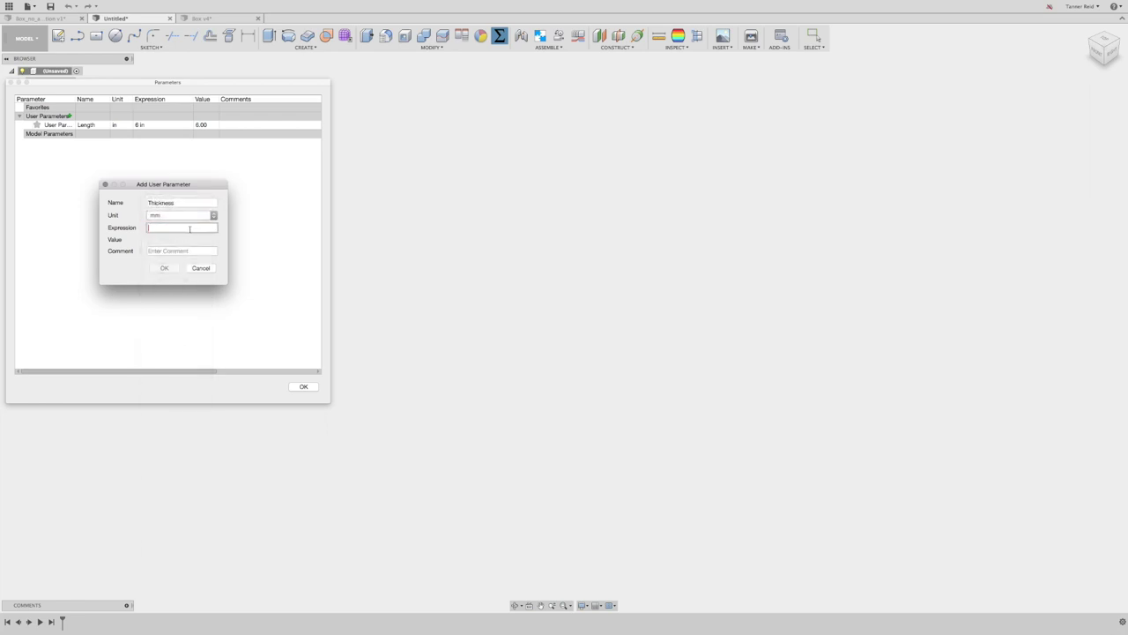
type("3")
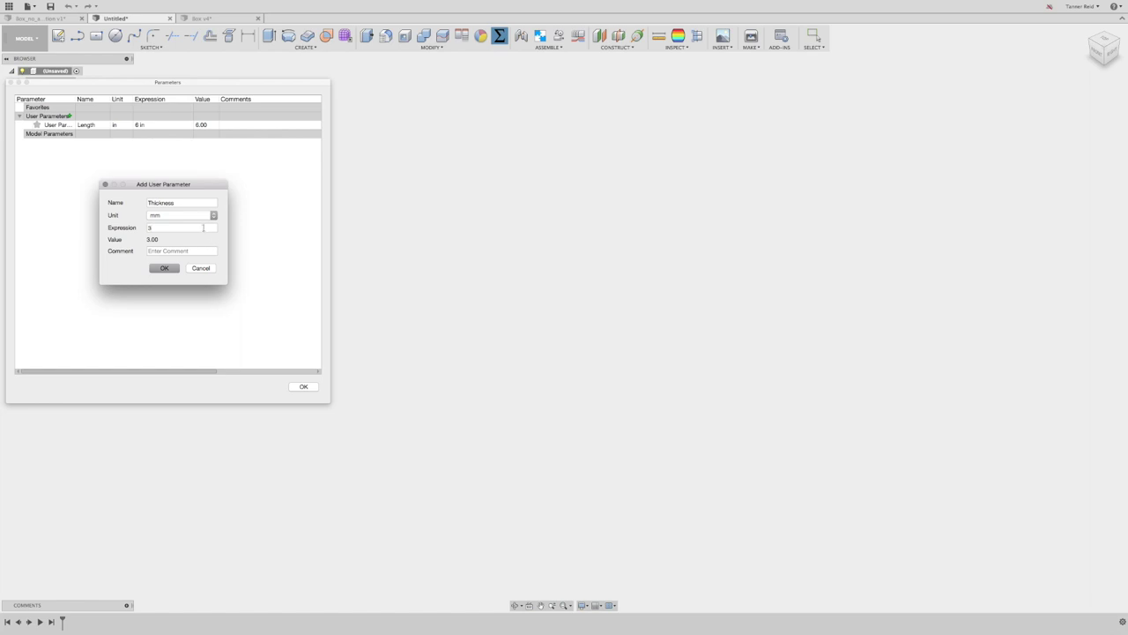
left_click(169, 268)
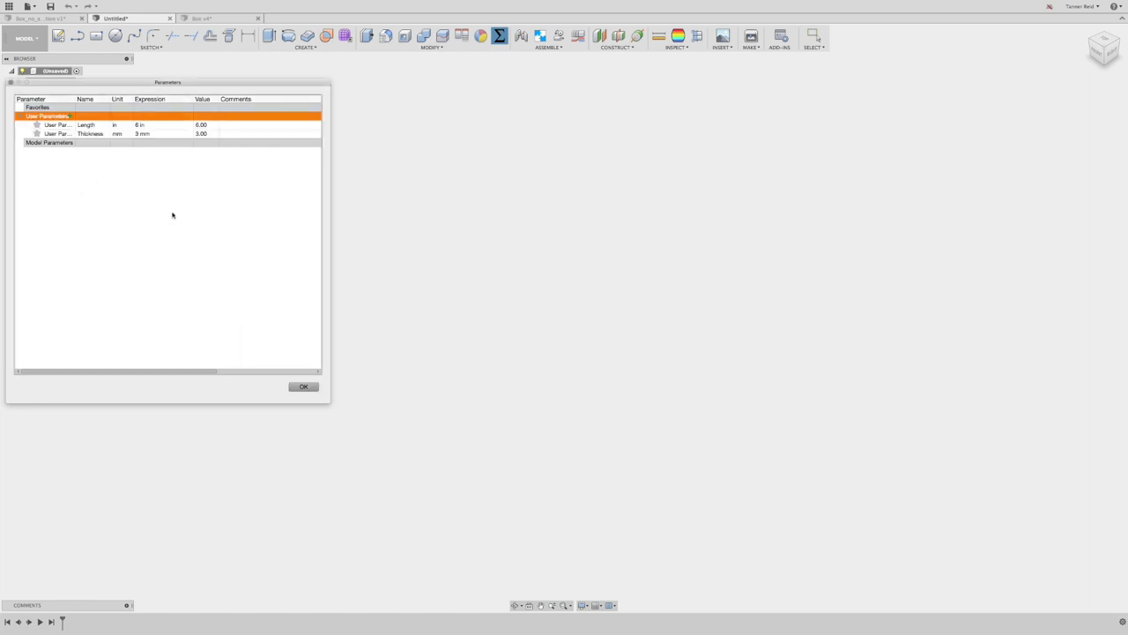
mouse_move(175, 133)
left_click(310, 389)
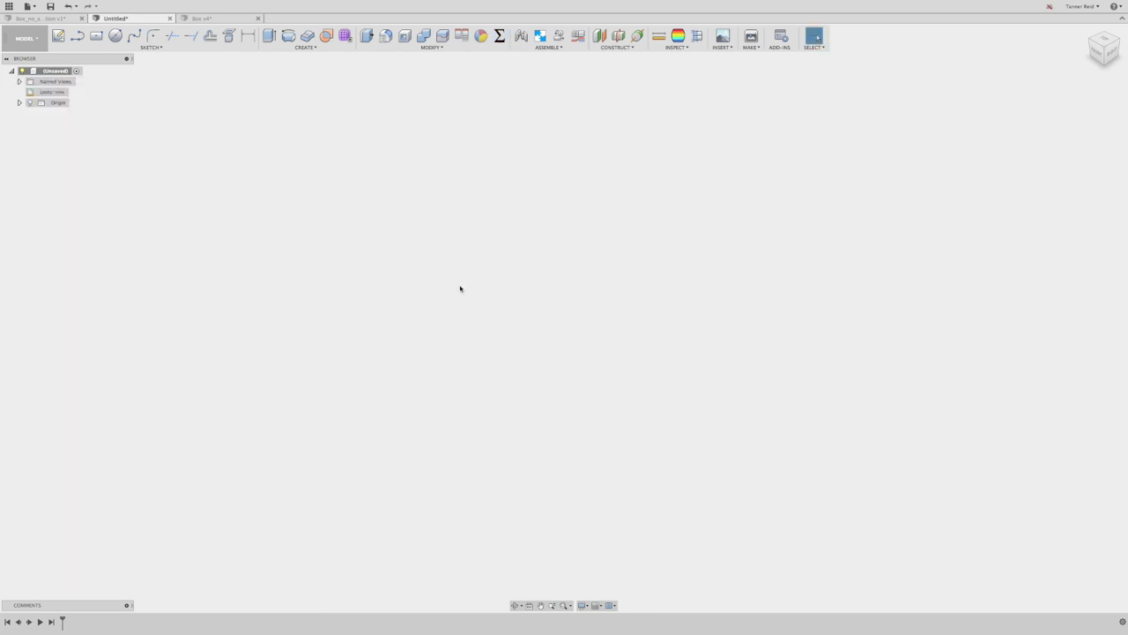
Step: Show the origin and construct a plane offset from the XY origin plane by Length/2
left_click(30, 103)
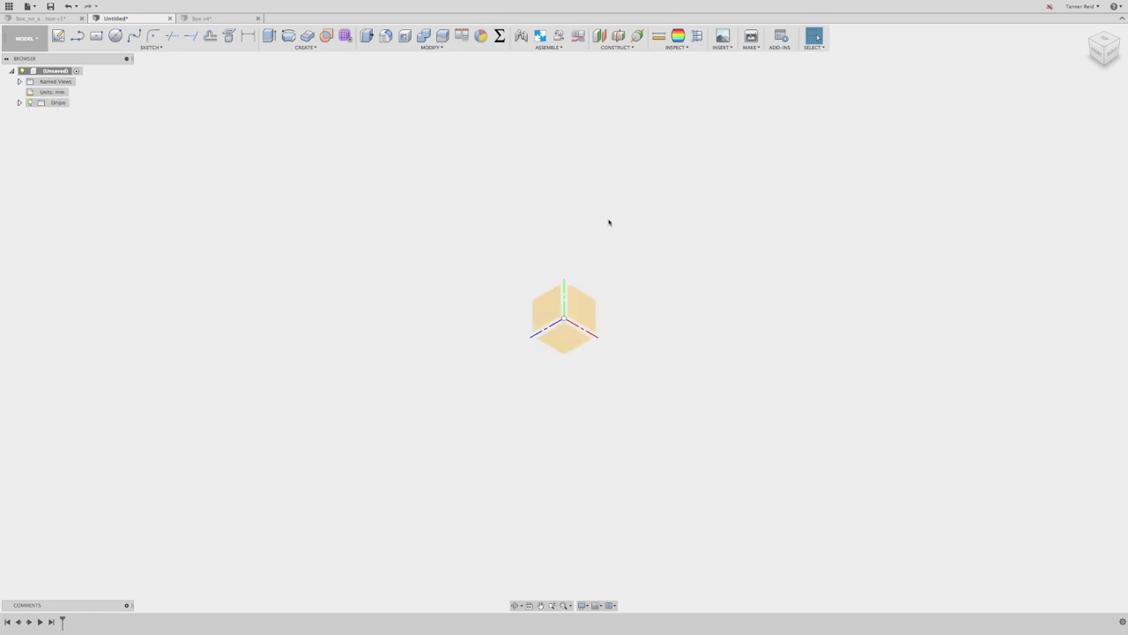
left_click(624, 47)
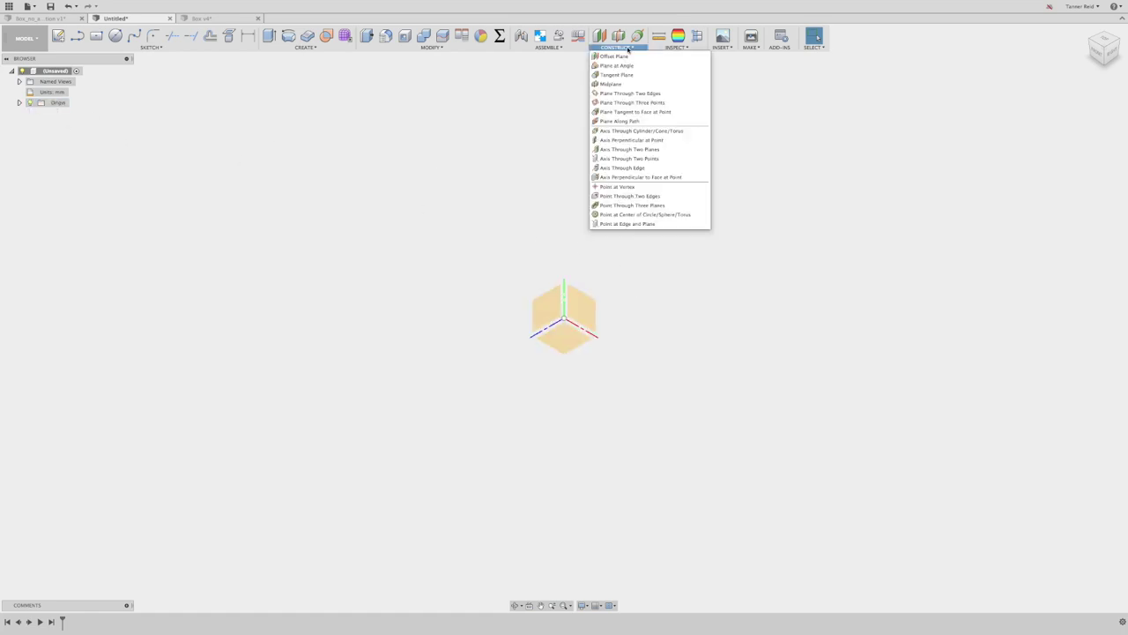
left_click(625, 56)
left_click(577, 306)
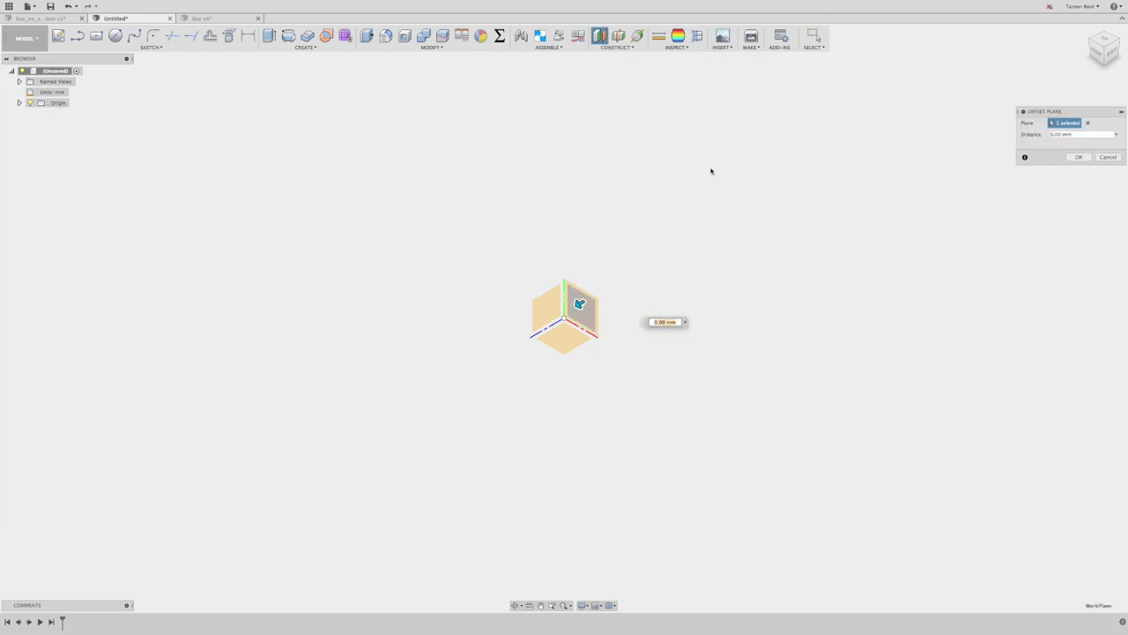
type("Length/2")
key("Return")
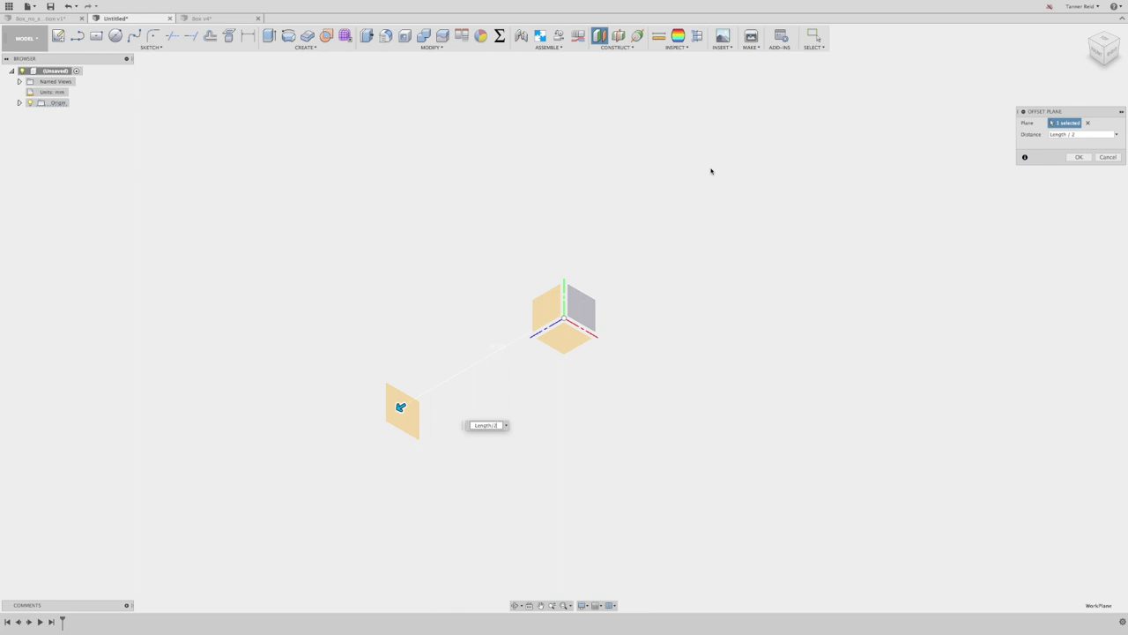
key("Return")
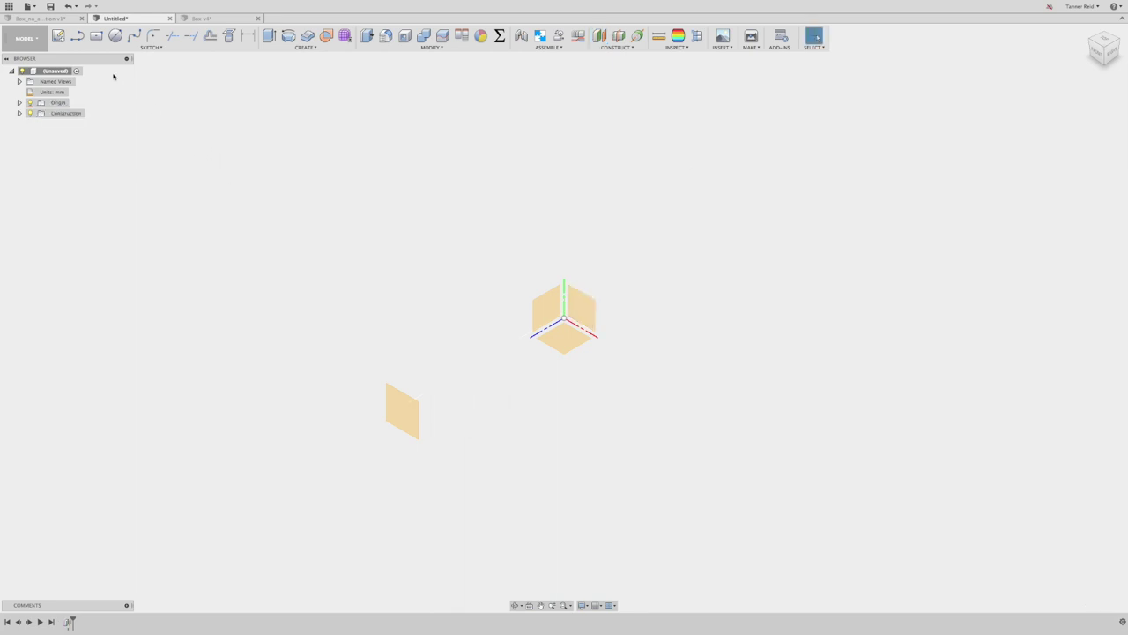
Step: Sketch a center rectangle at the origin on the offset plane, with both height and width set to Length, and finish the sketch
left_click(57, 35)
left_click(407, 411)
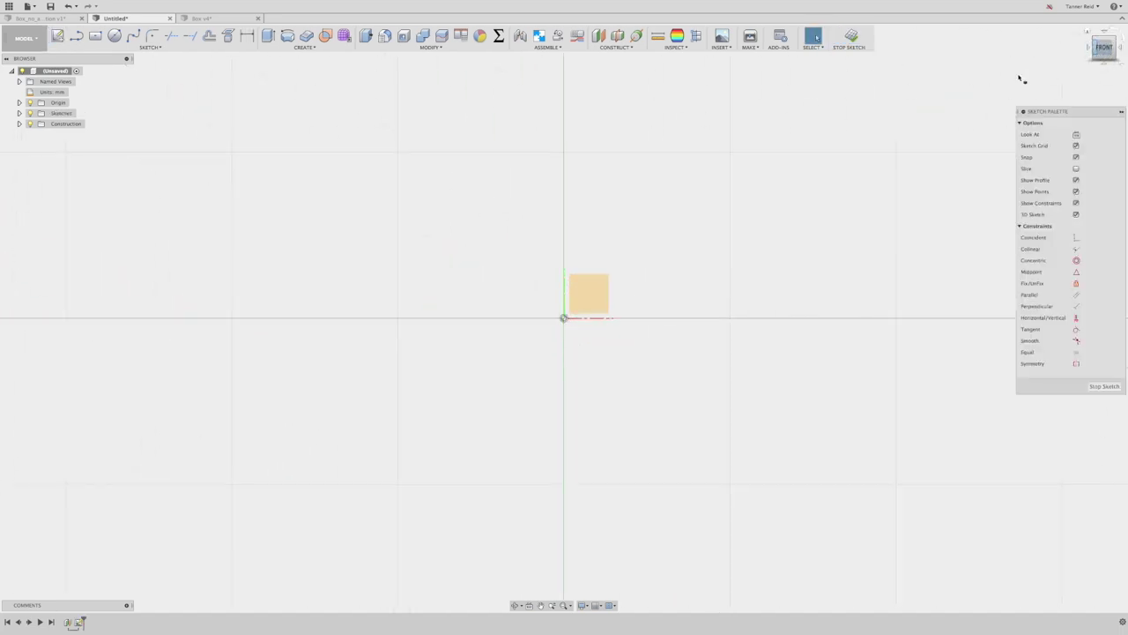
left_click(95, 35)
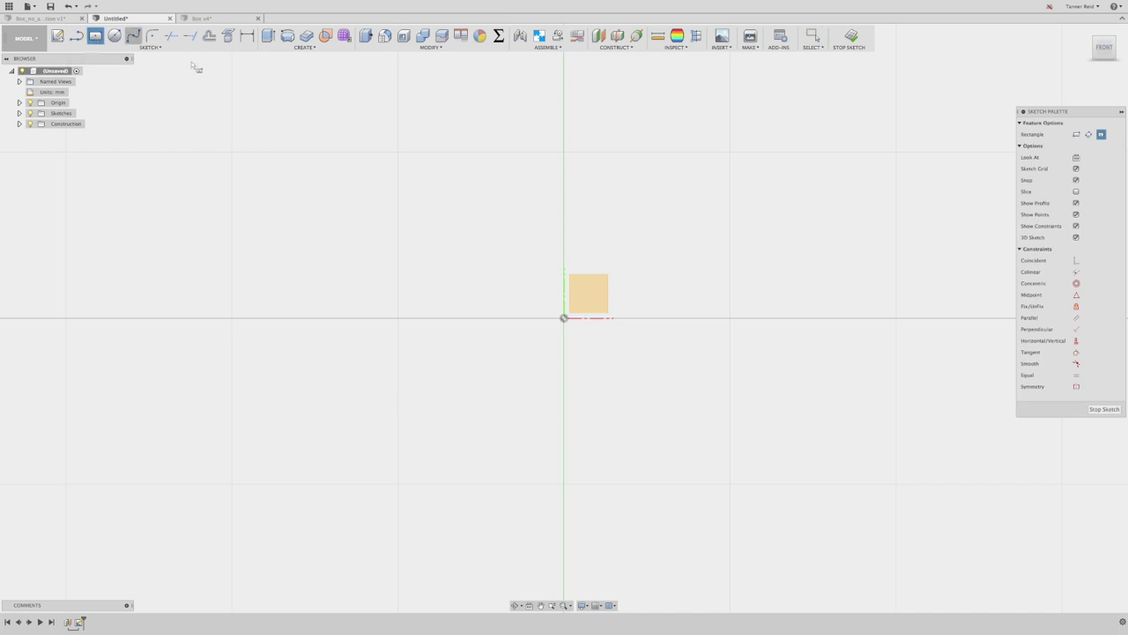
left_click(564, 318)
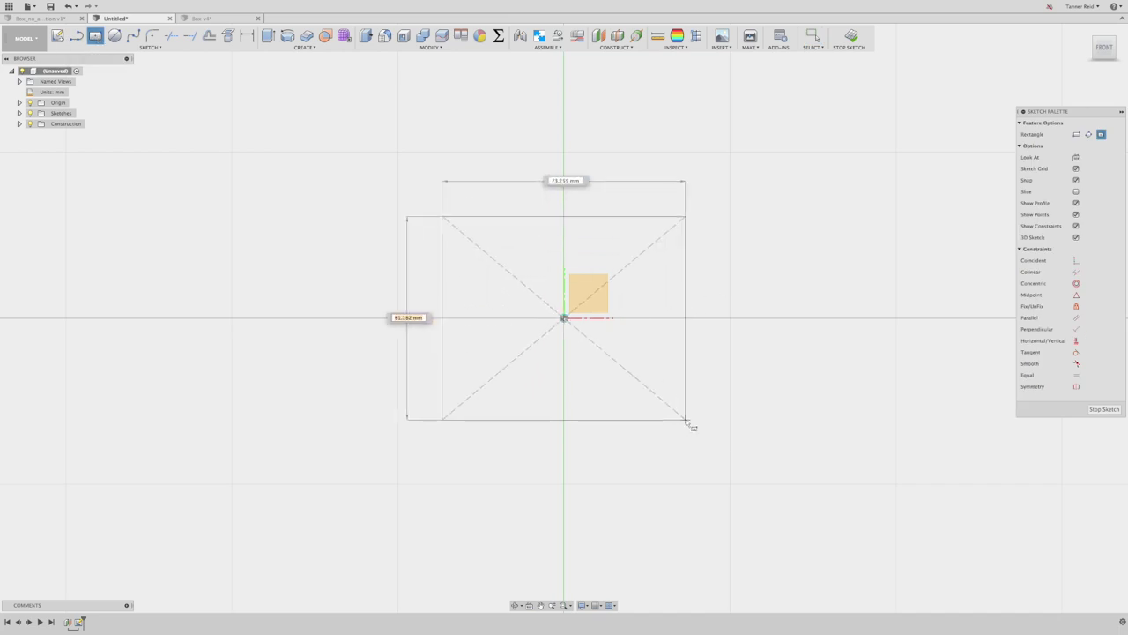
type("Length")
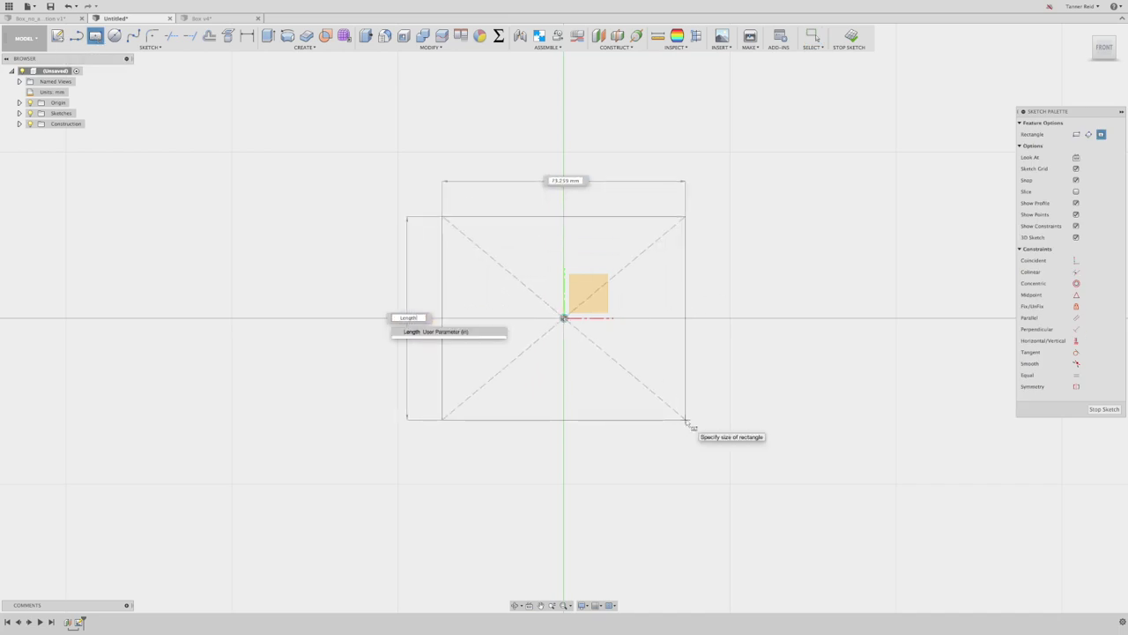
key("Tab")
type("Length")
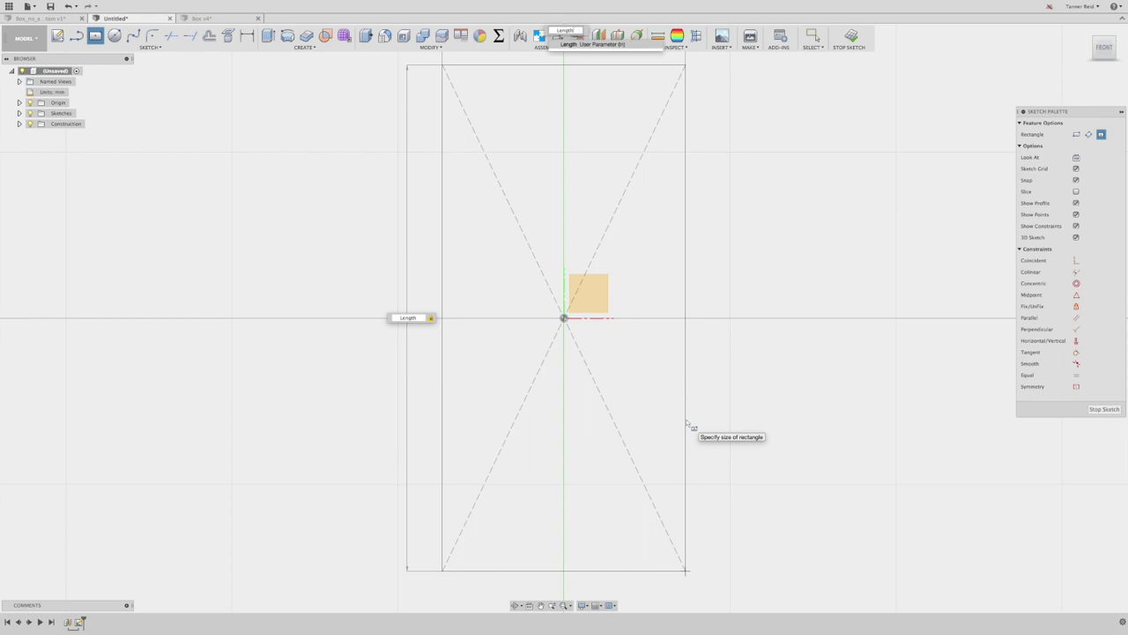
key("Tab")
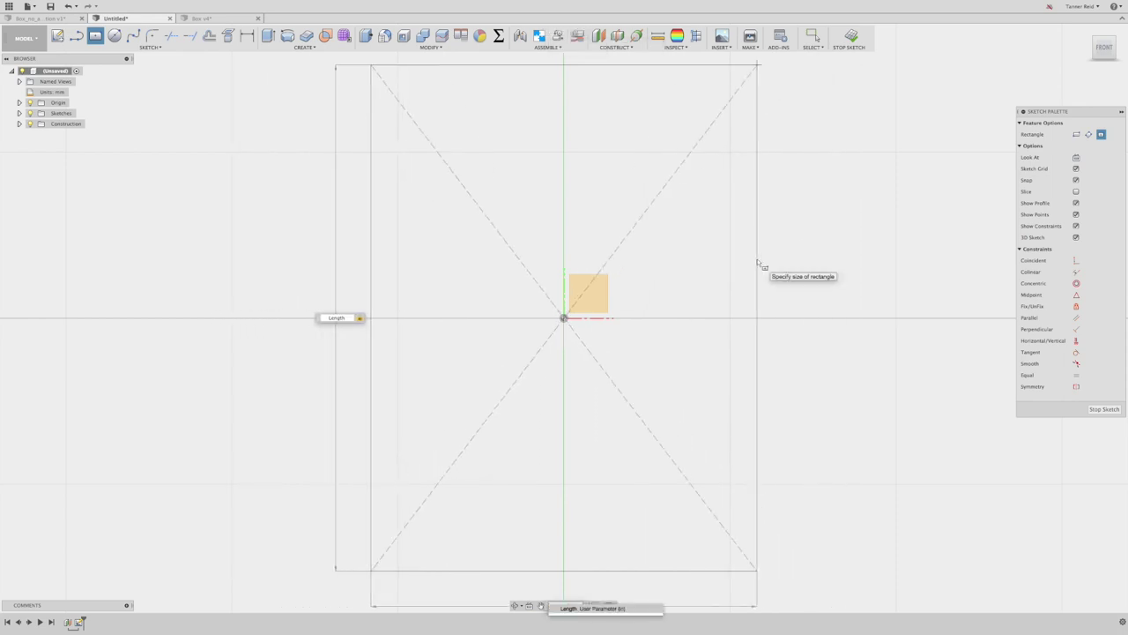
key("Tab")
key("Return")
key("Return")
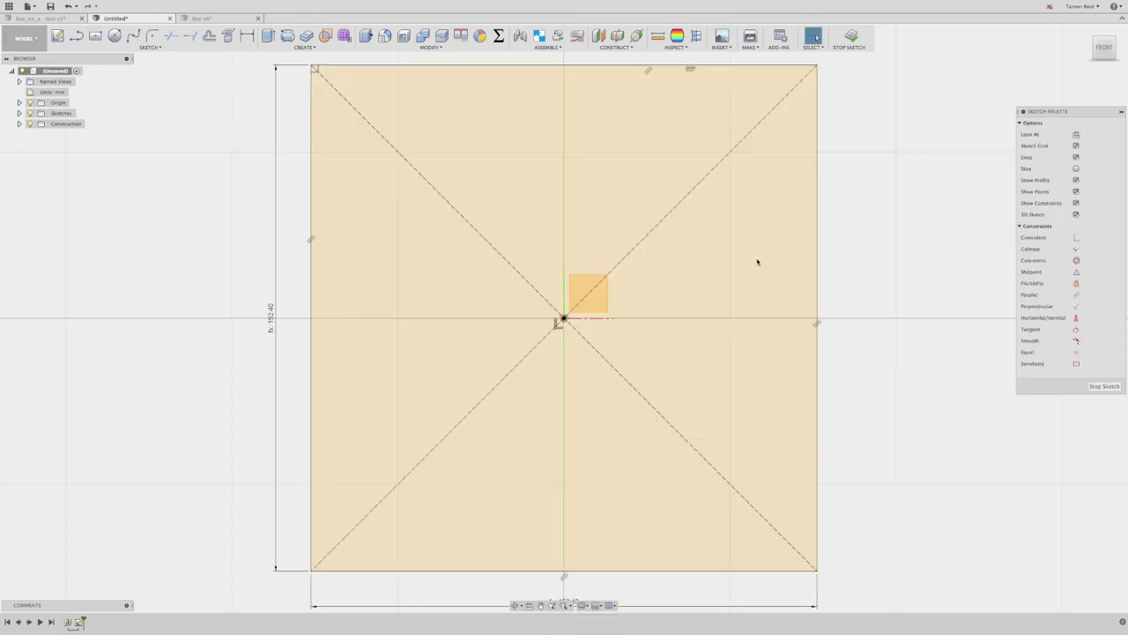
left_click(855, 40)
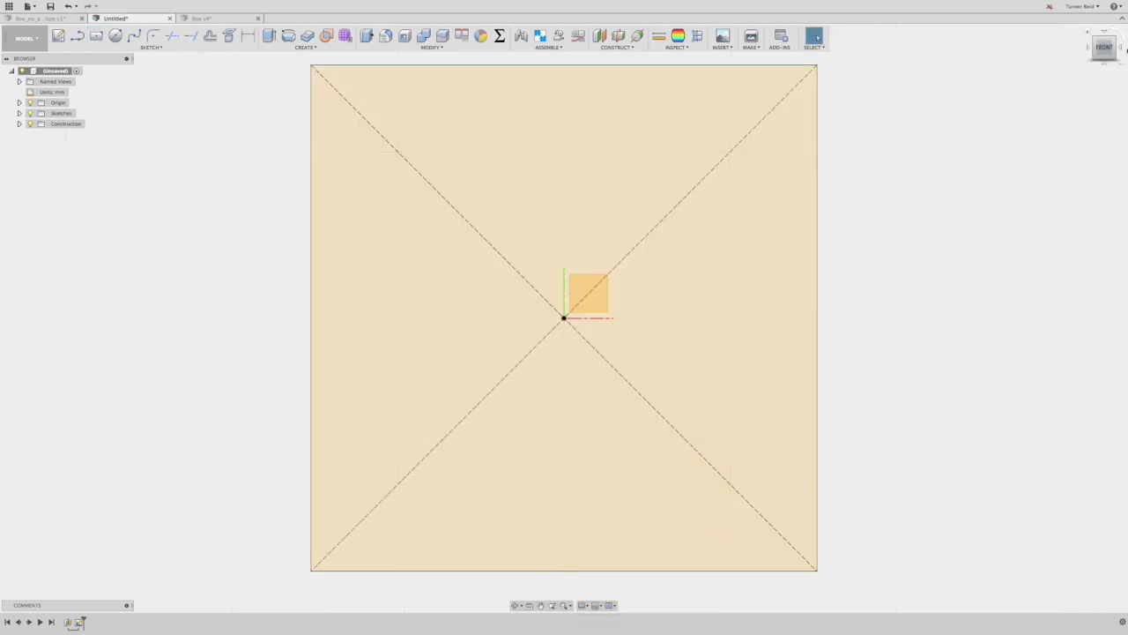
Step: Extrude the square profile by -Thickness as a new body
left_click(1088, 34)
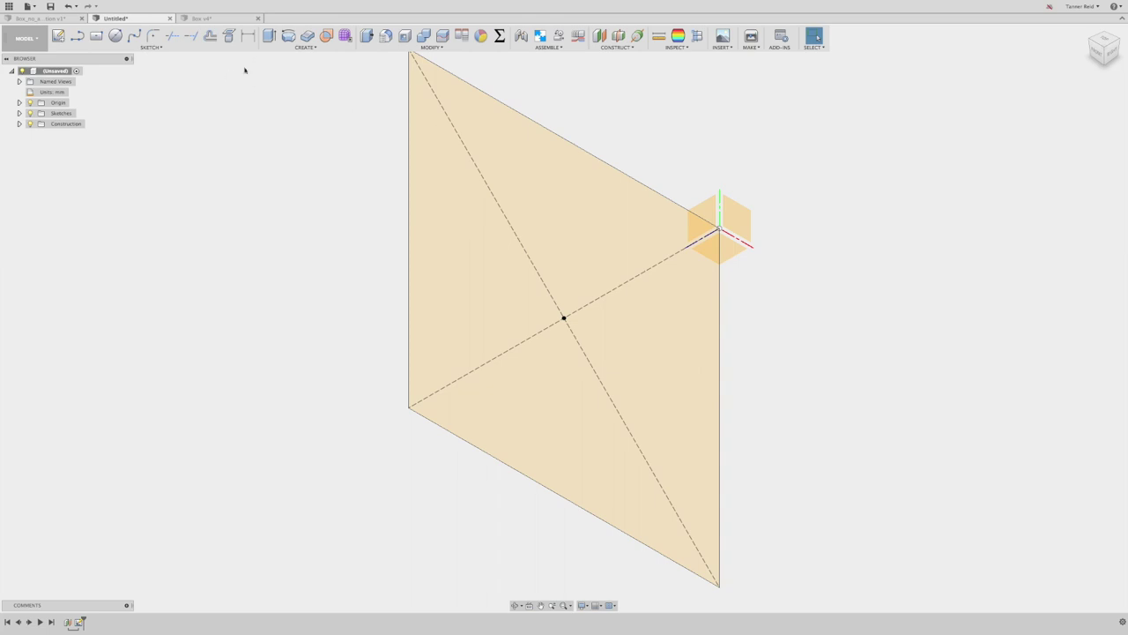
left_click(305, 47)
left_click(286, 68)
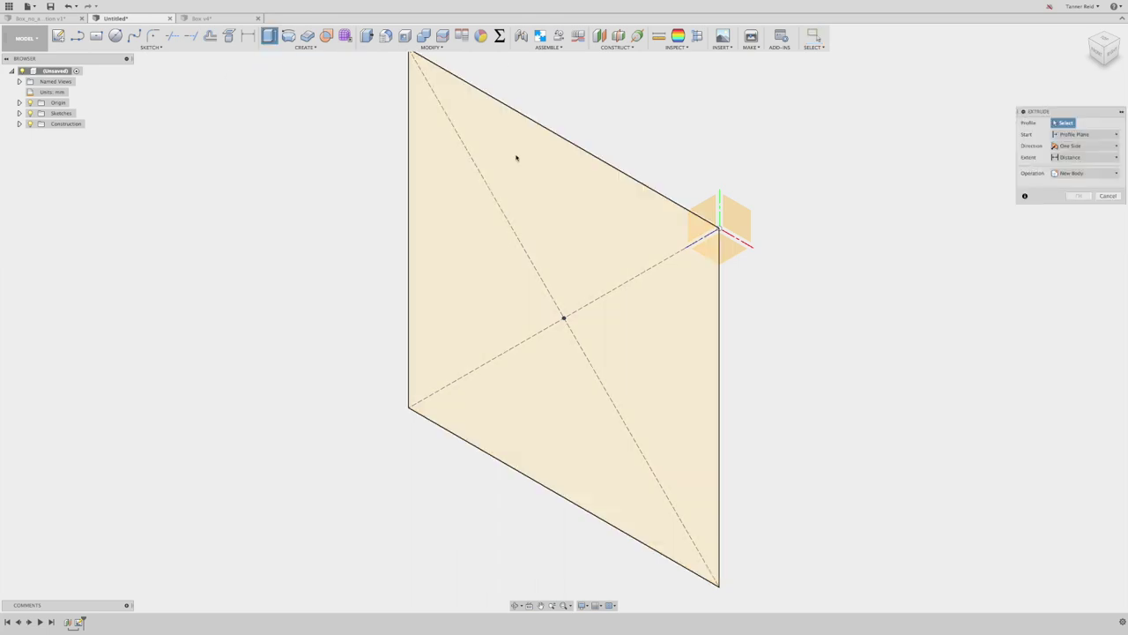
left_click(518, 158)
type("-Thickness")
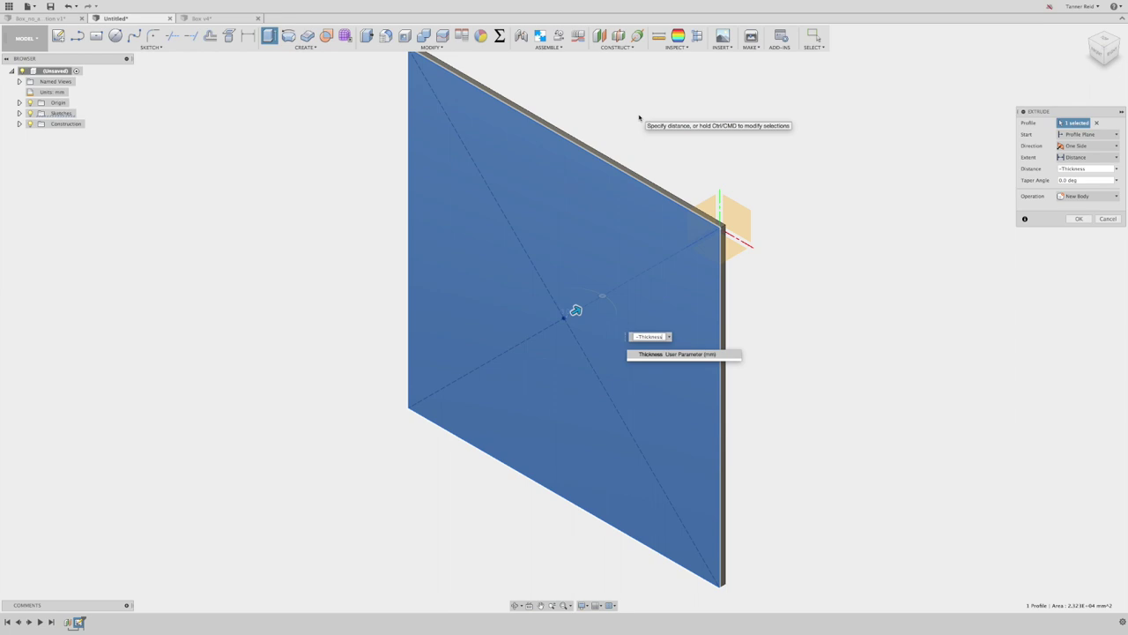
key("Return")
left_click(1079, 218)
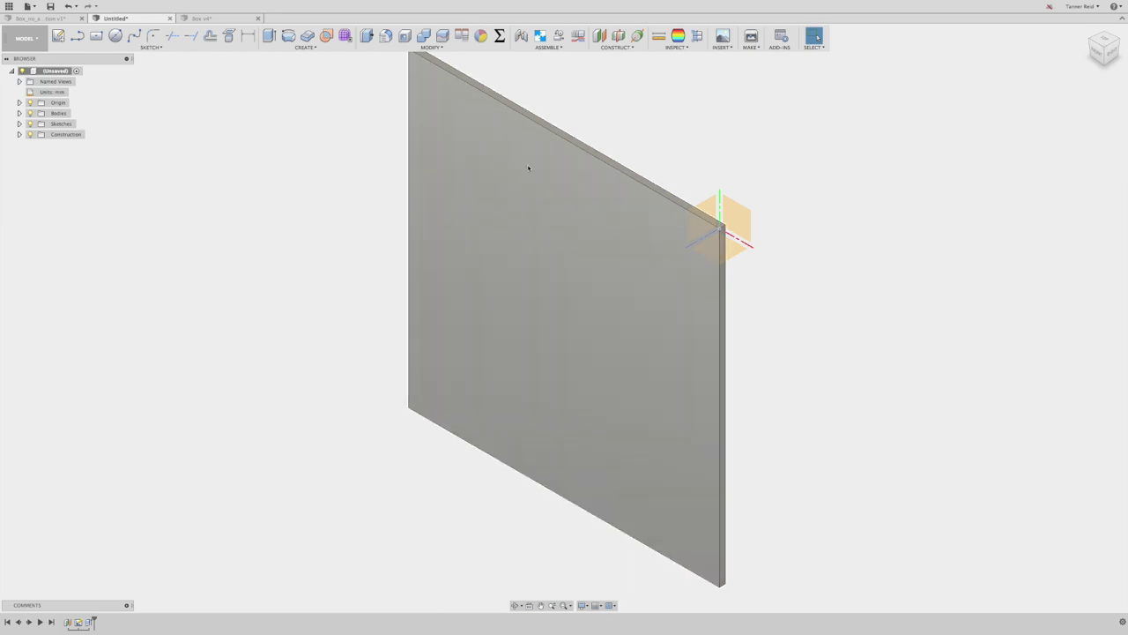
Step: Start a rectangular pattern of the square panel body, with its direction perpendicular to the panel's large face
left_click(20, 113)
left_click(65, 123)
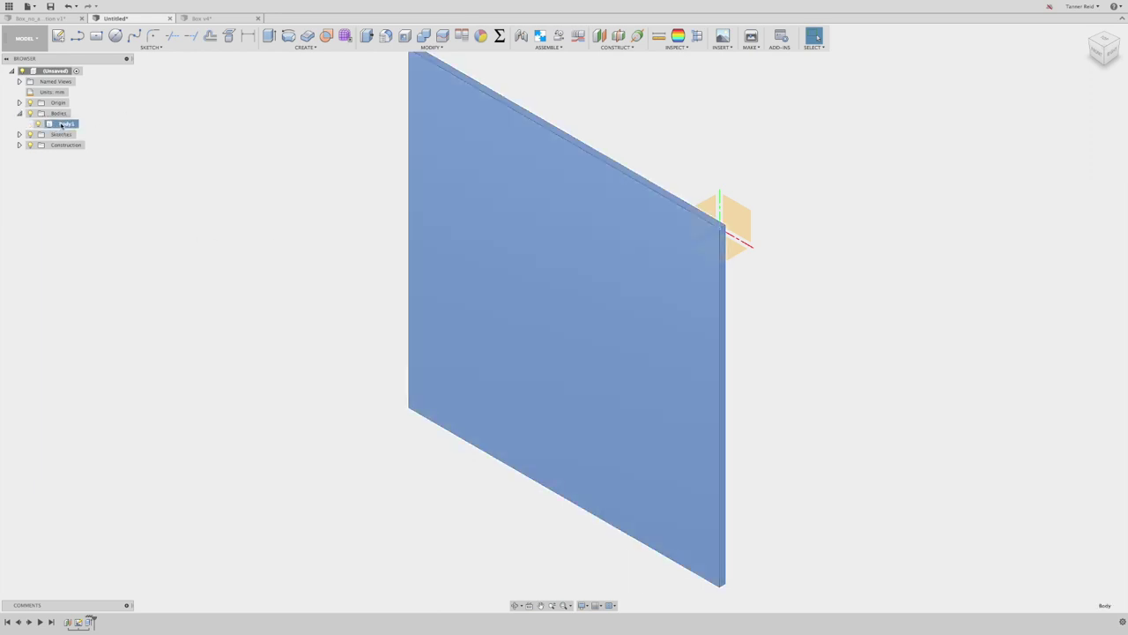
left_click(284, 48)
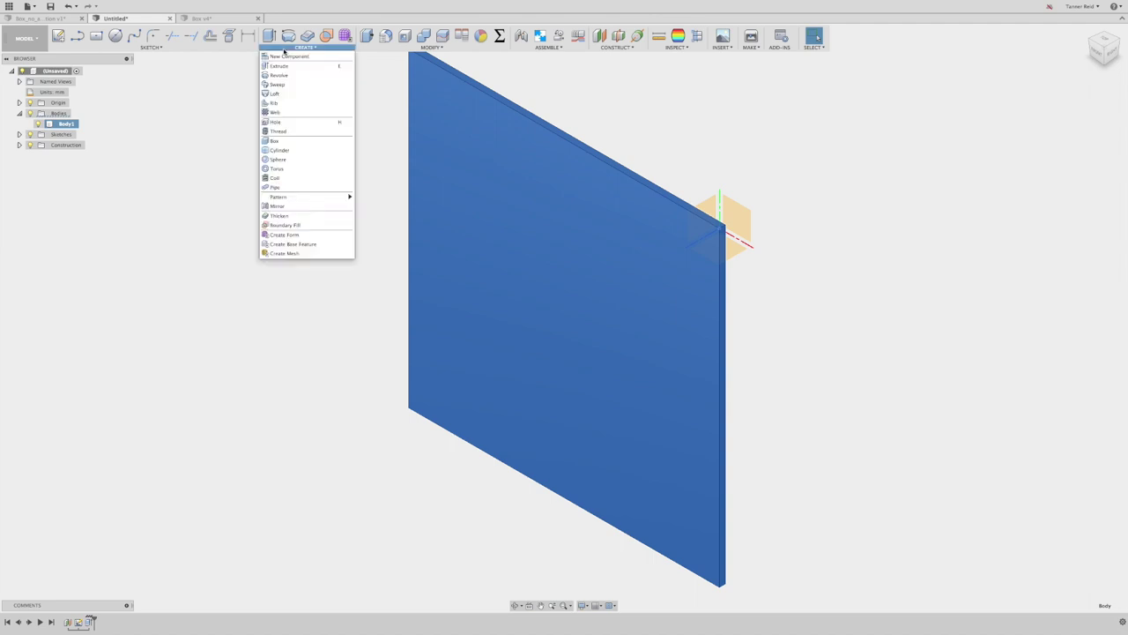
mouse_move(312, 197)
left_click(370, 197)
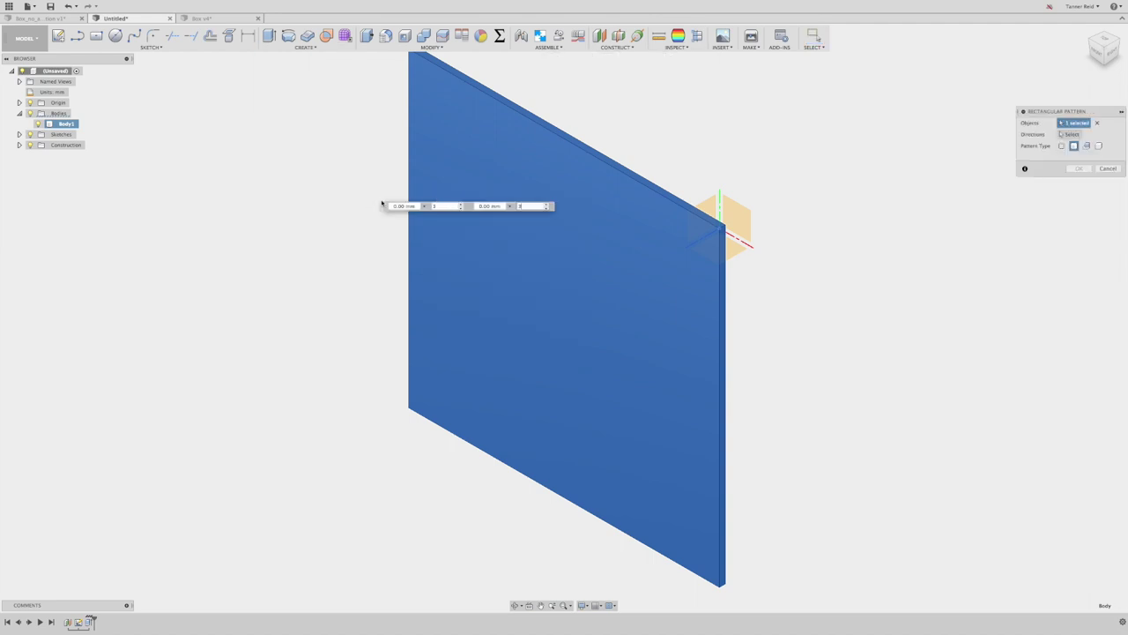
left_click_drag(1108, 54, 1098, 57)
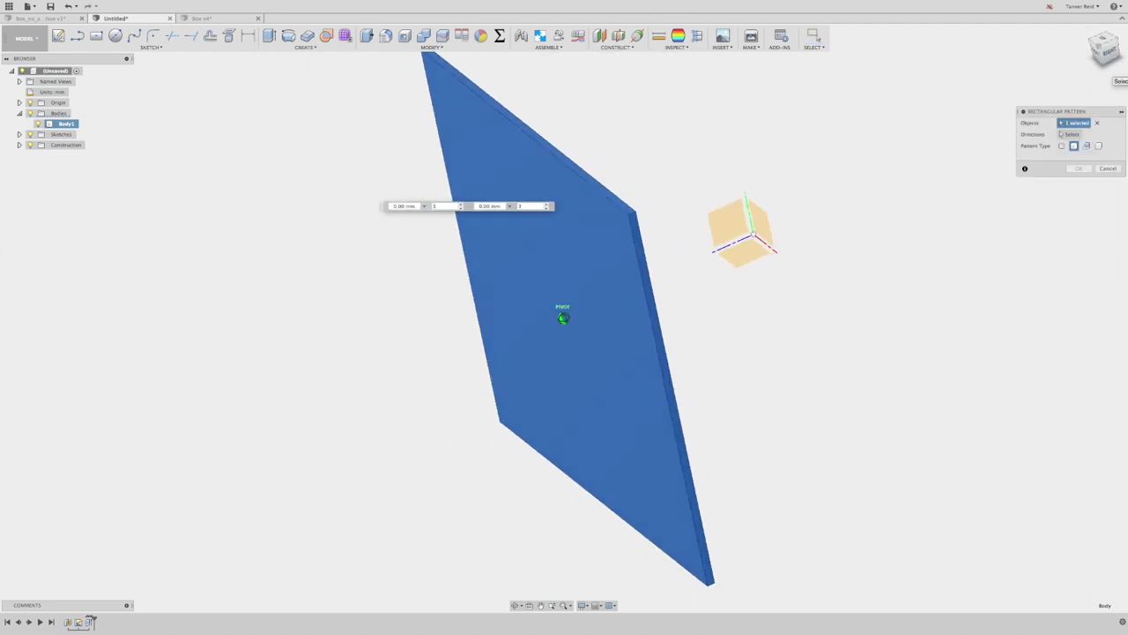
left_click(1073, 146)
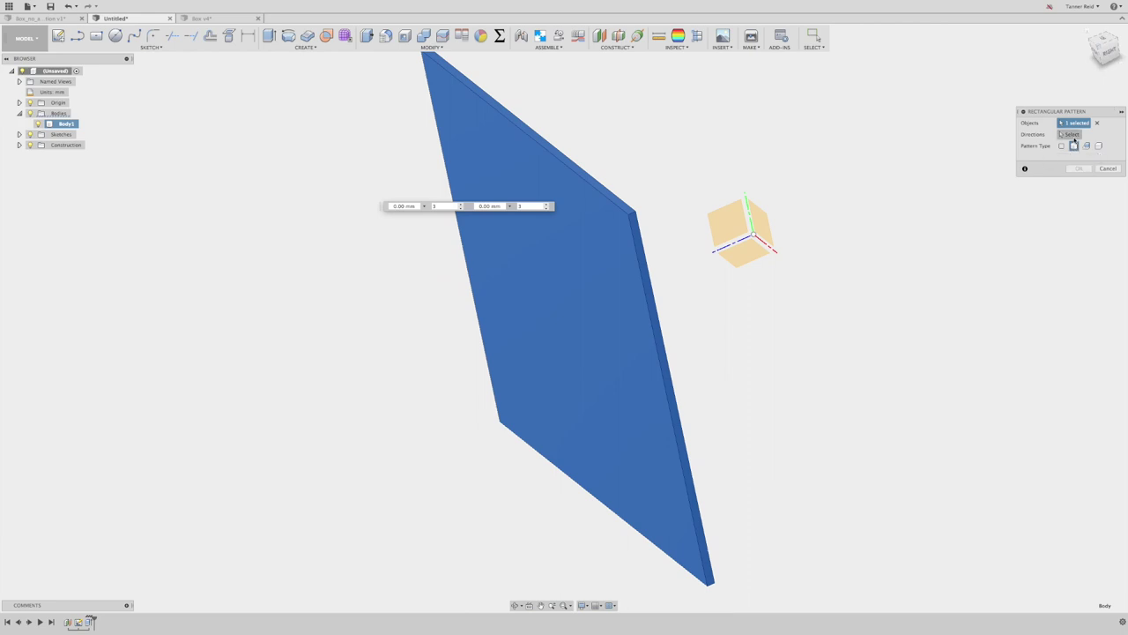
left_click(559, 320)
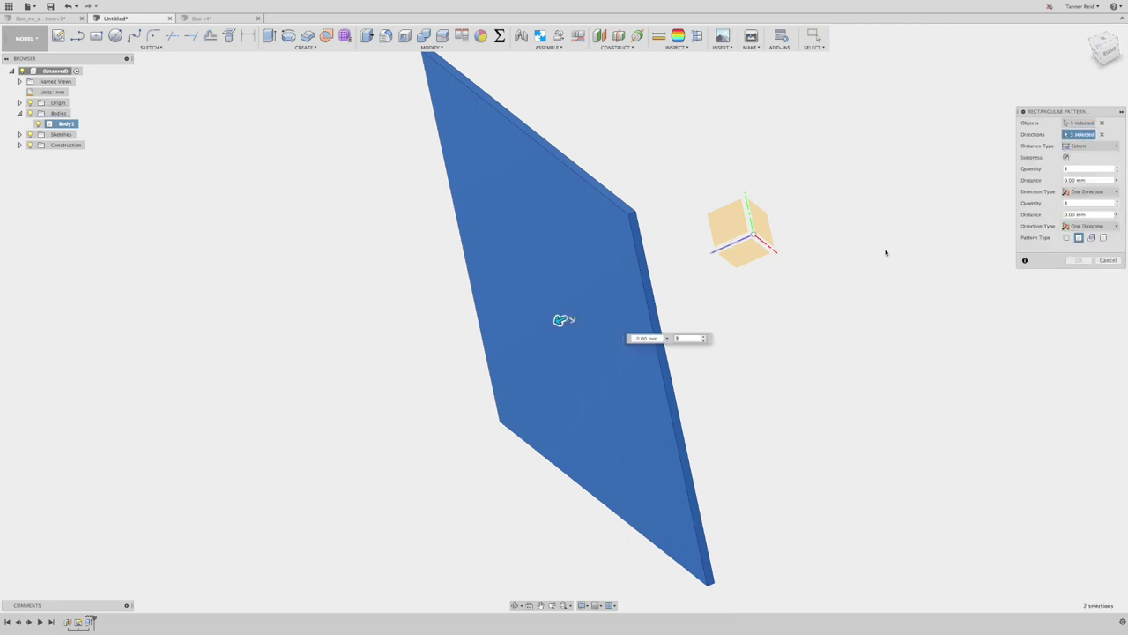
Step: Extend the three-instance pattern toward the origin by -10 mm and set the second direction's quantity to 1
left_click(1108, 53)
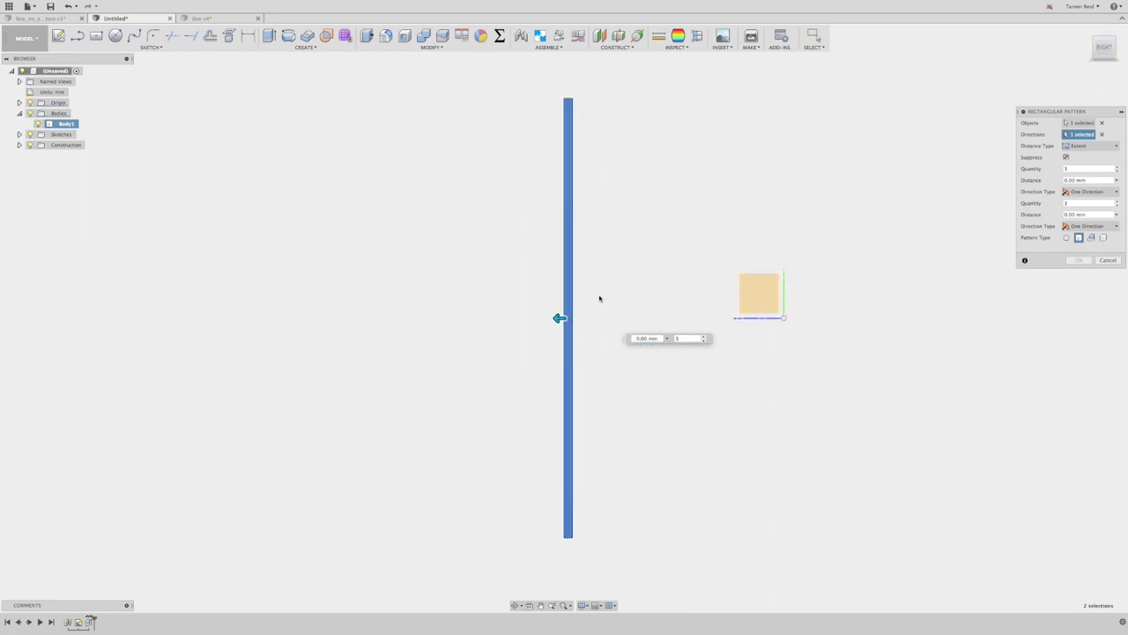
left_click_drag(559, 319, 604, 317)
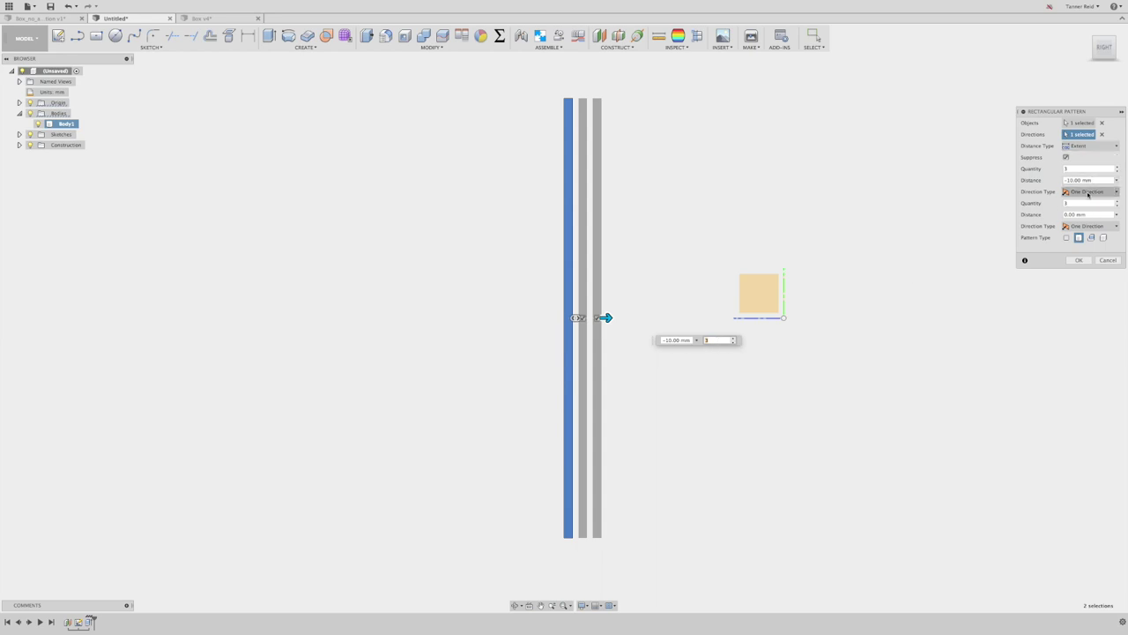
left_click_drag(1085, 202, 1044, 206)
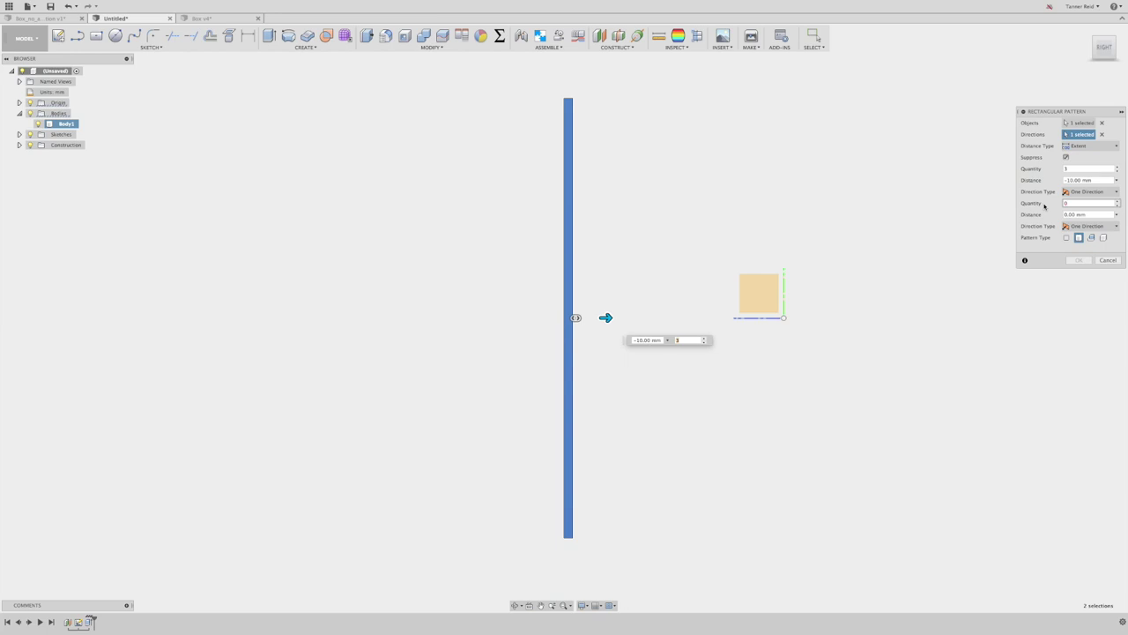
left_click(1083, 169)
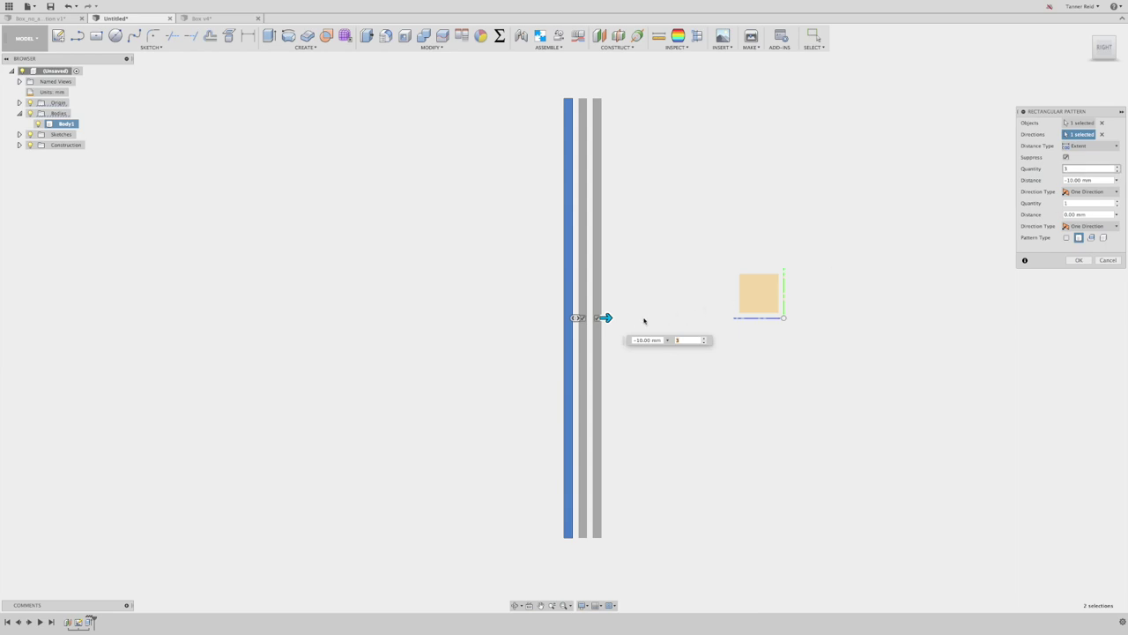
scroll(588, 319, "up", 1)
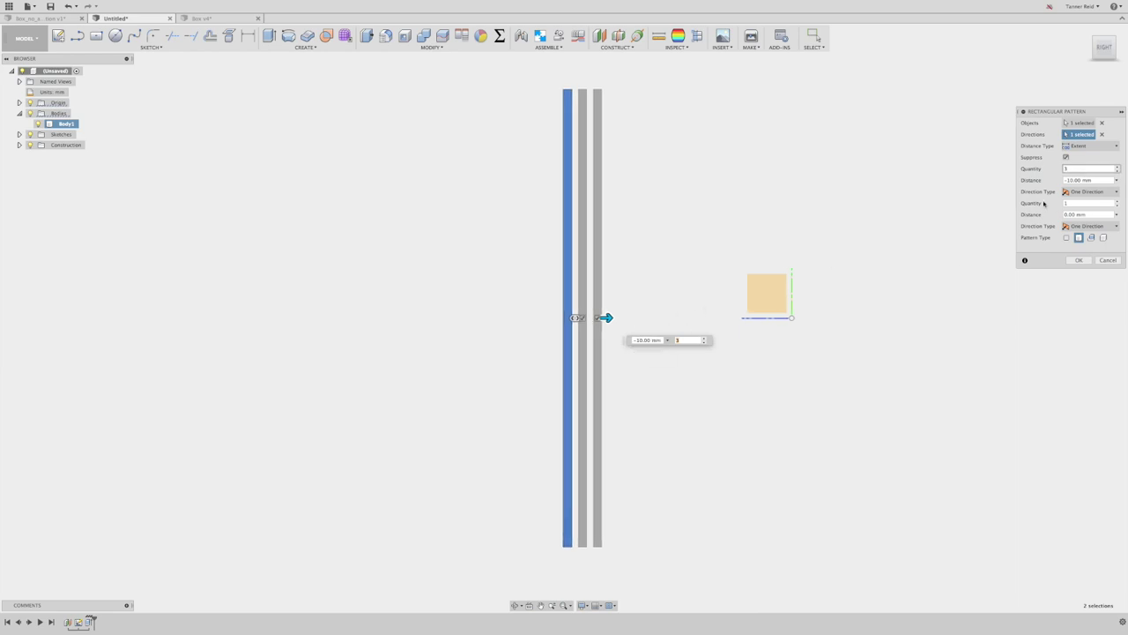
Step: Set the pattern distance to -Thickness*2 and create the pattern of three stacked panels
left_click(1082, 179)
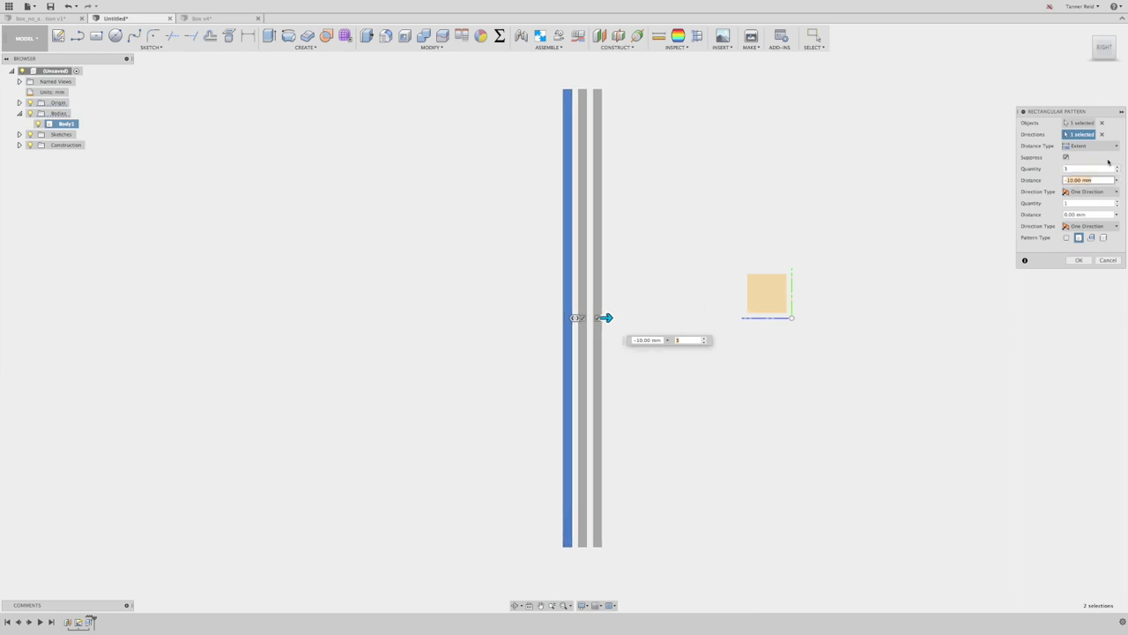
type("-Length")
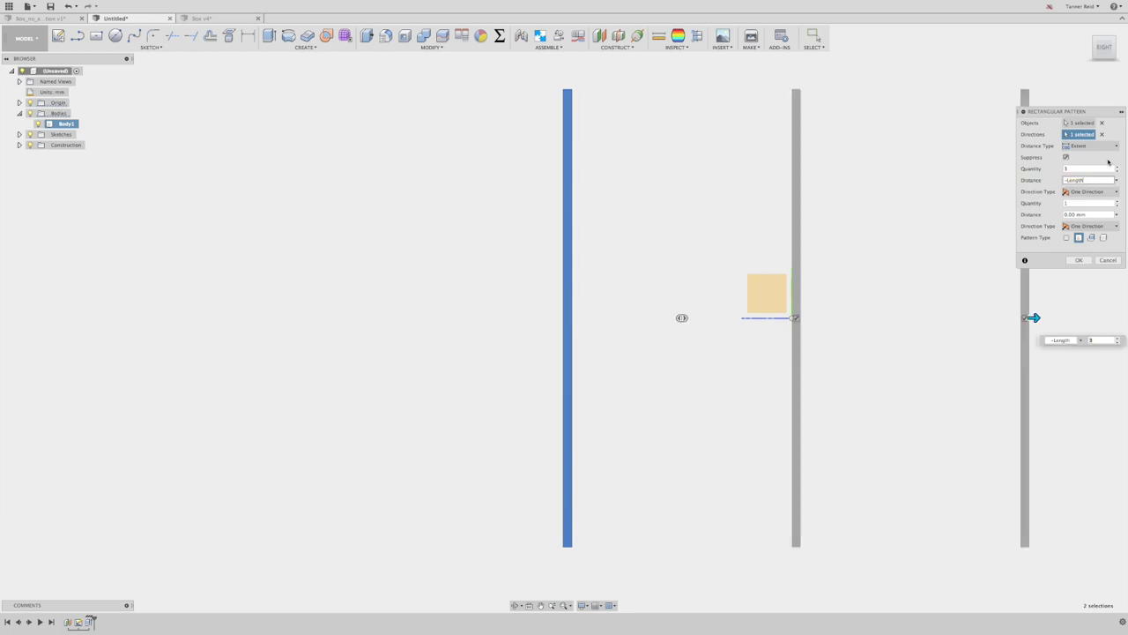
type("*2")
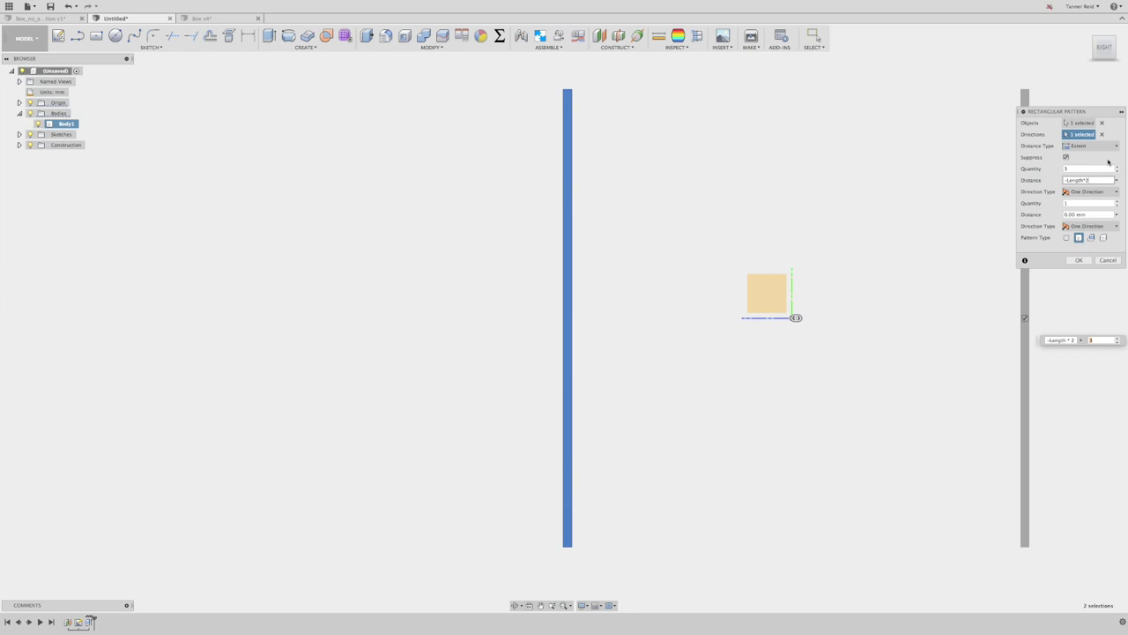
key("Left")
key("shift+Left")
key("shift+Left")
key("shift+Left")
key("shift+Left")
key("shift+Left")
key("shift+Left")
type("Thickness")
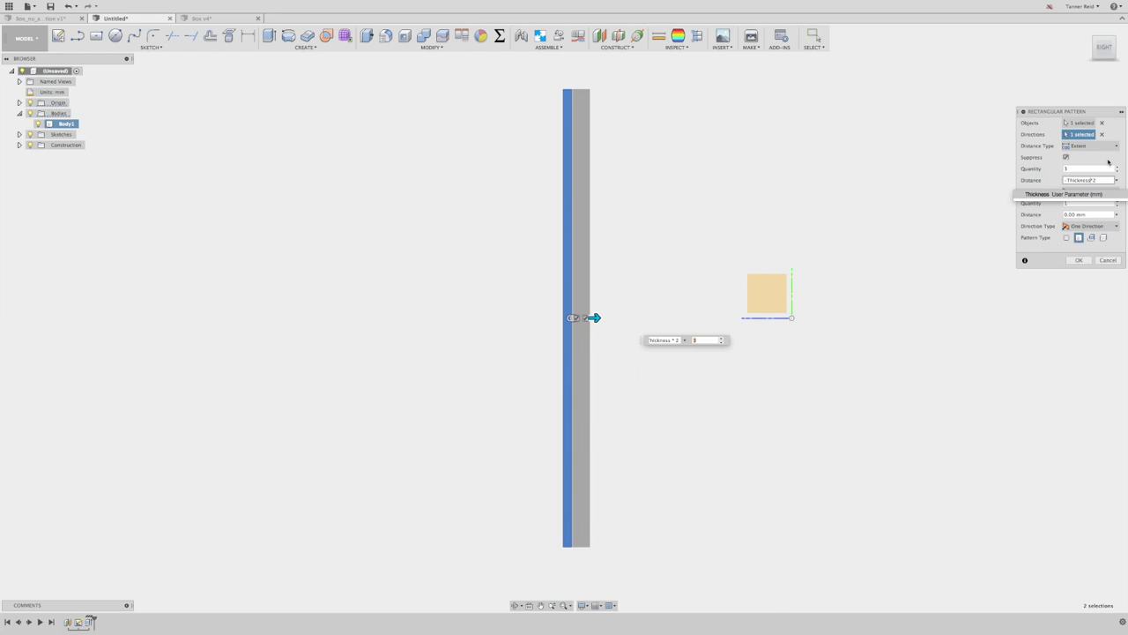
left_click(1084, 261)
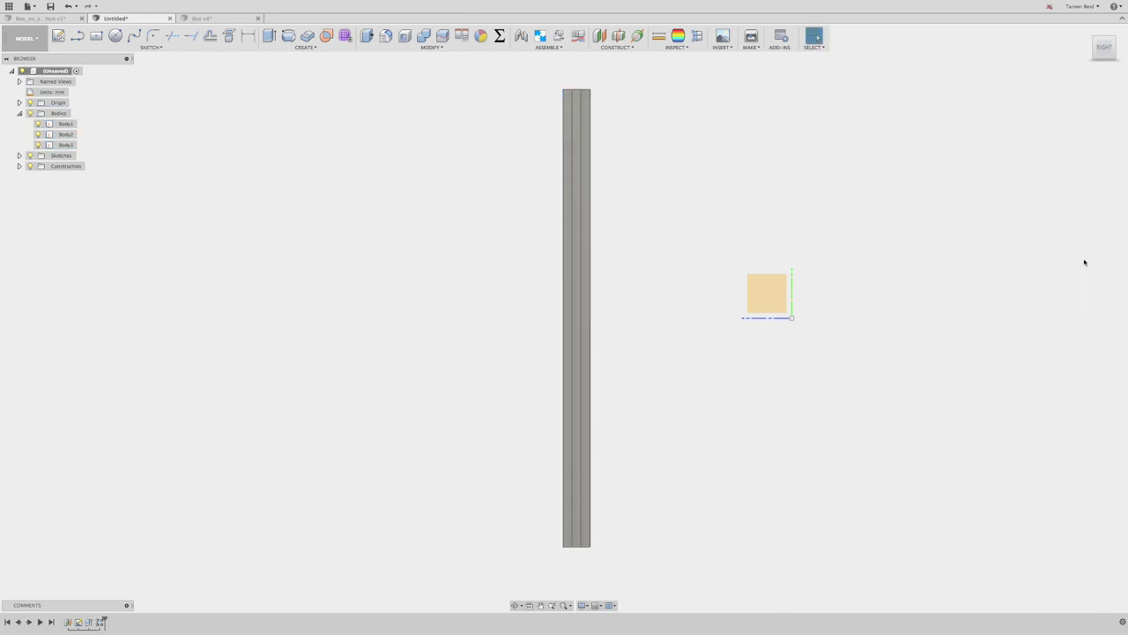
Step: Circular-pattern the three stacked bodies around the vertical origin axis with a quantity of 4
left_click(517, 605)
left_click_drag(582, 352, 644, 297)
scroll(644, 297, "down", 4)
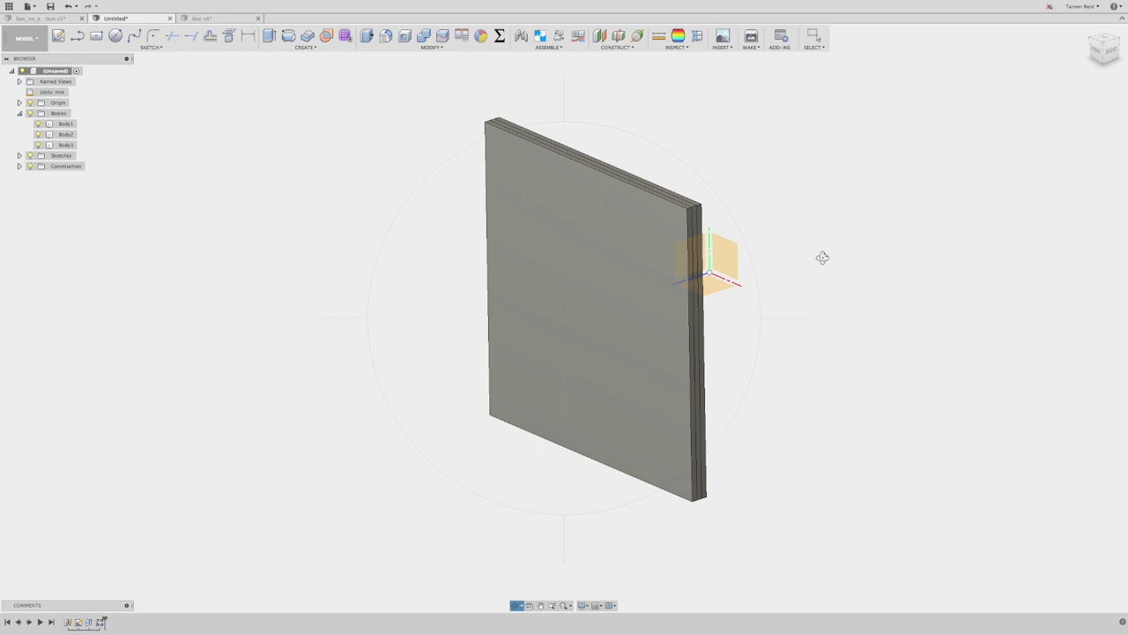
key("Escape")
left_click(66, 144)
left_click(67, 124, "shift")
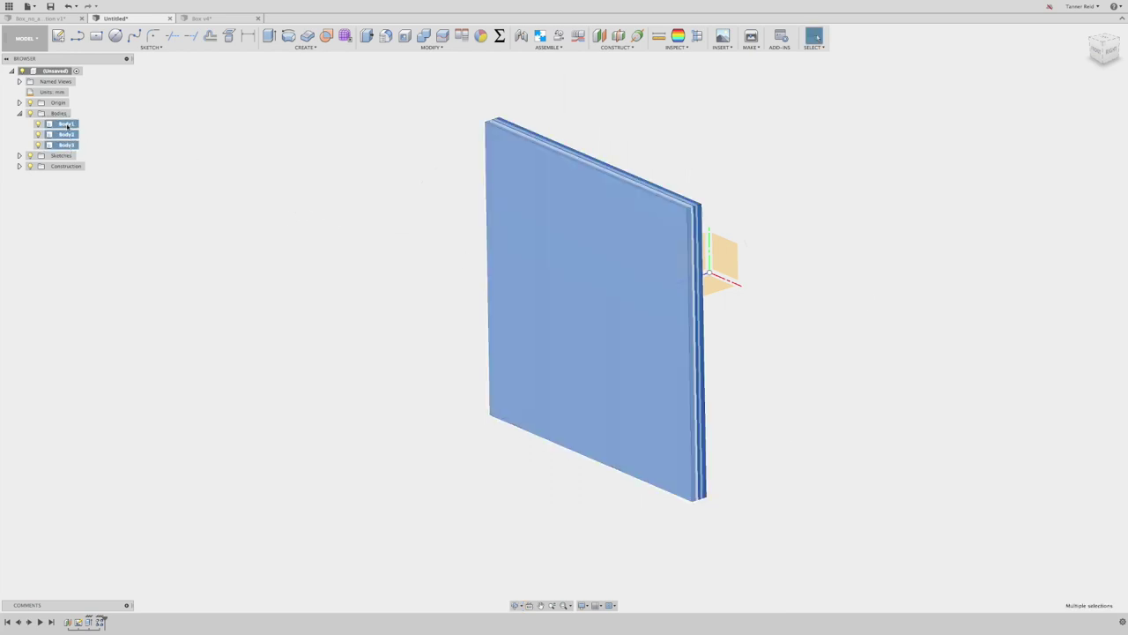
left_click(306, 46)
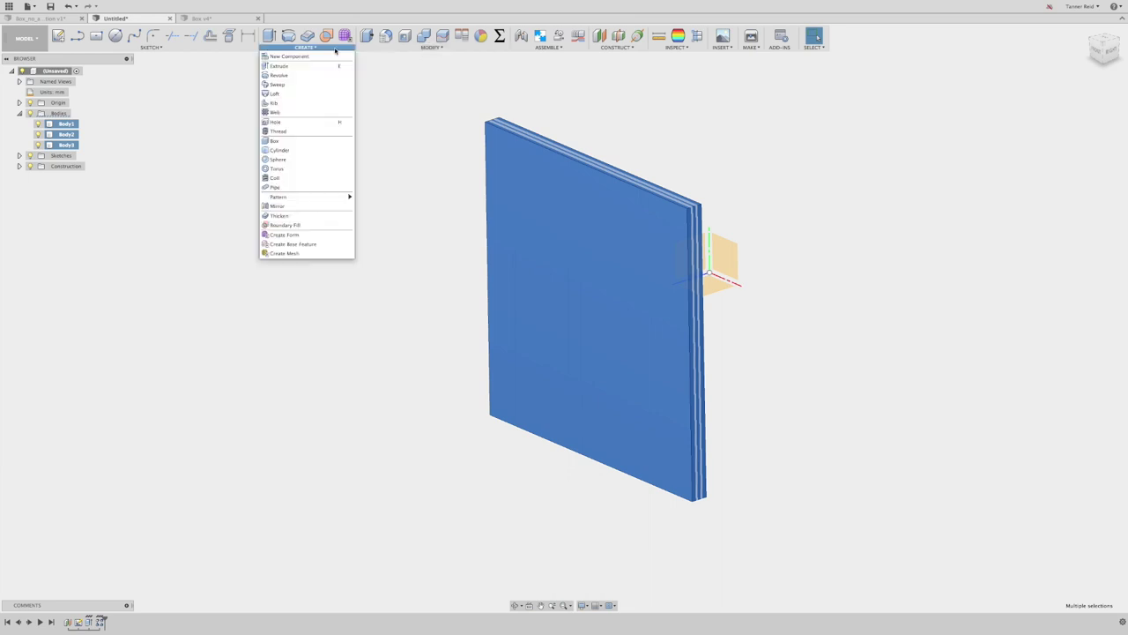
mouse_move(327, 197)
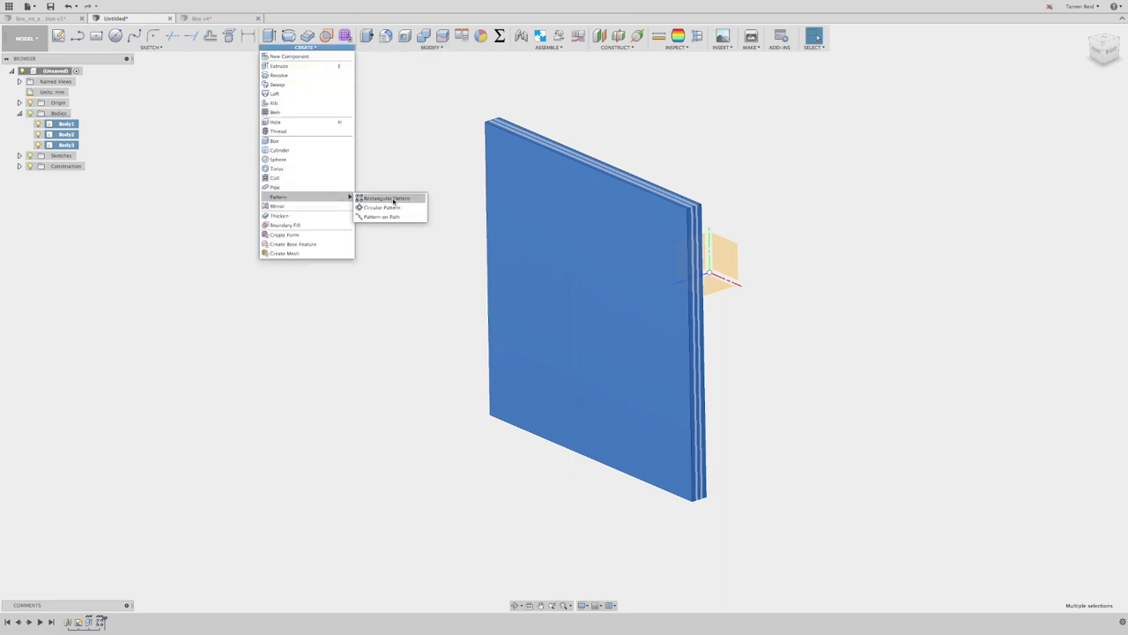
left_click(393, 208)
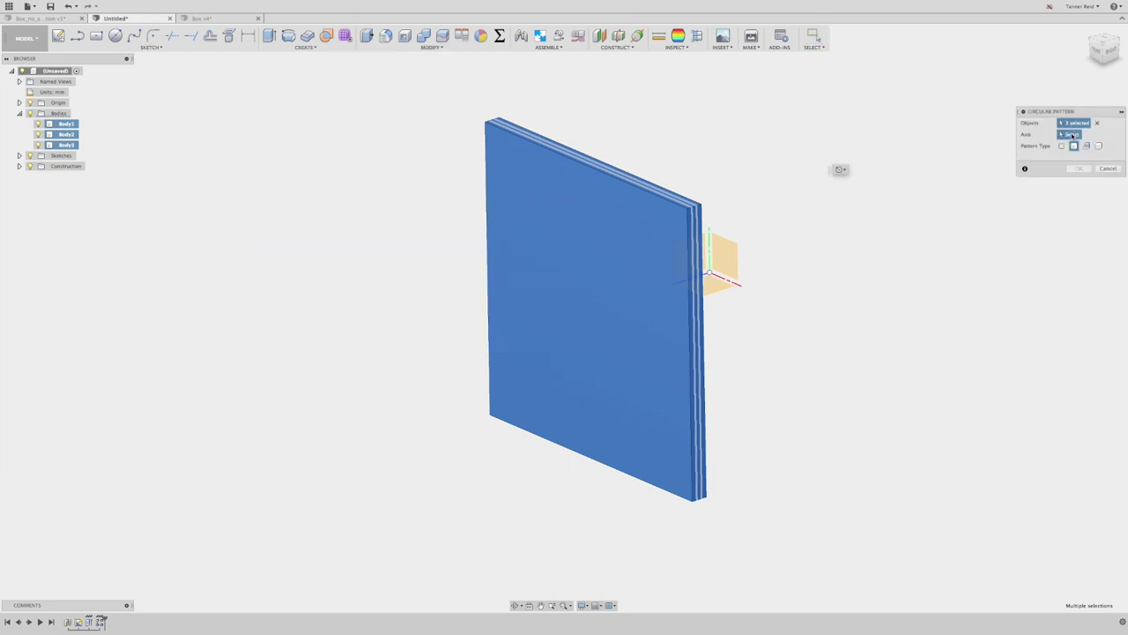
left_click(708, 242)
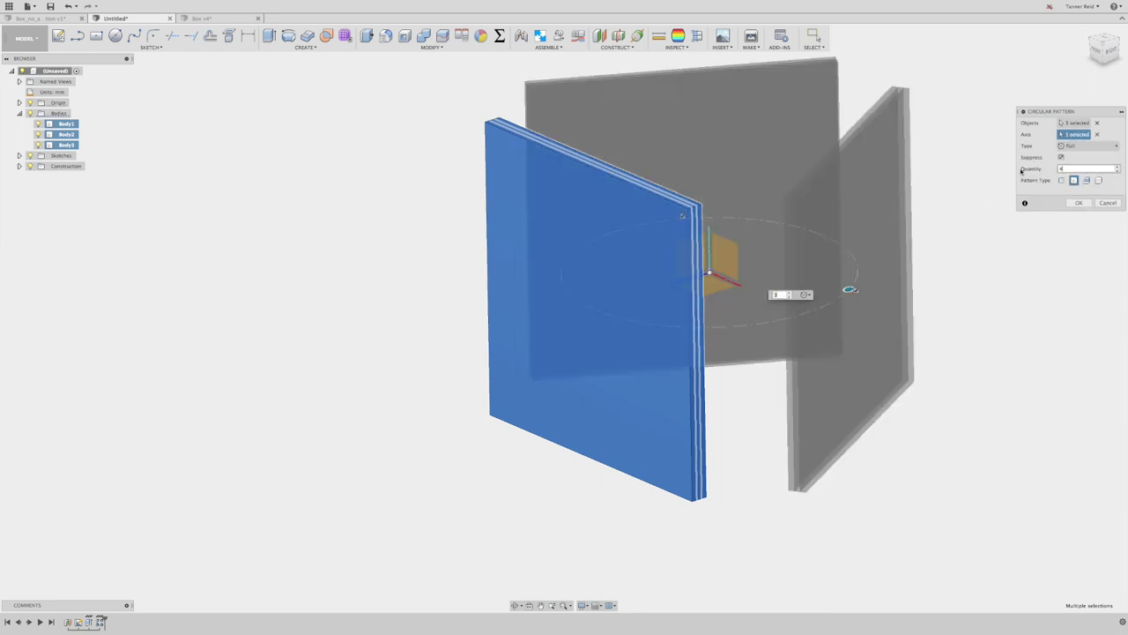
type("4")
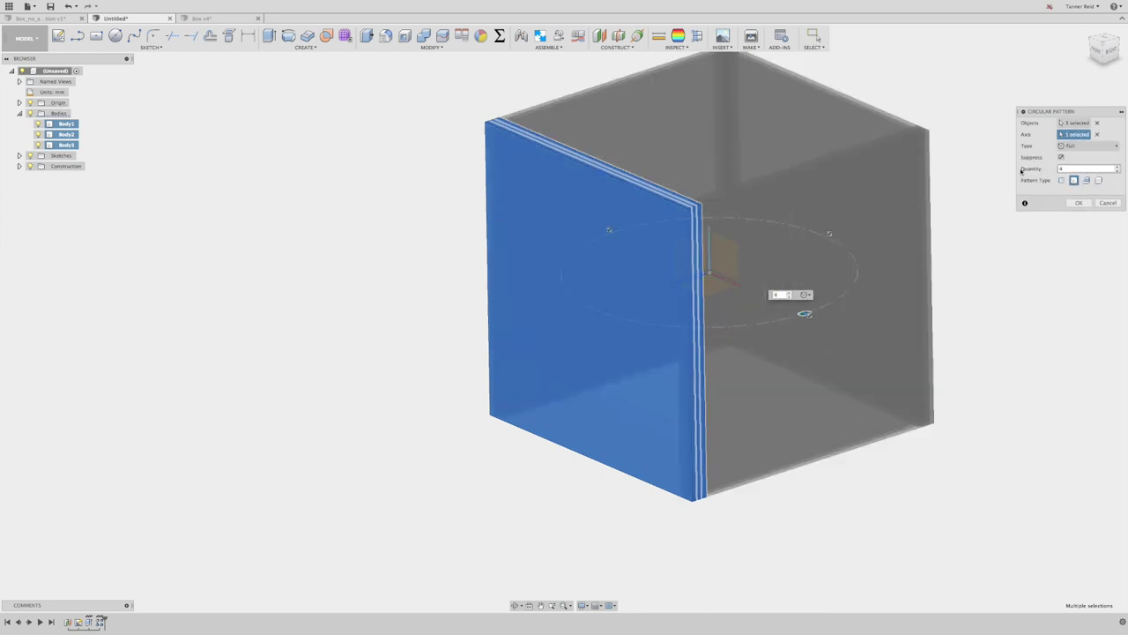
left_click(1078, 204)
Step: Copy the original side's three layers, Body1 to Body3, and paste them in place
left_click_drag(1105, 53, 1091, 70)
middle_click_drag(969, 211, 917, 207, "shift")
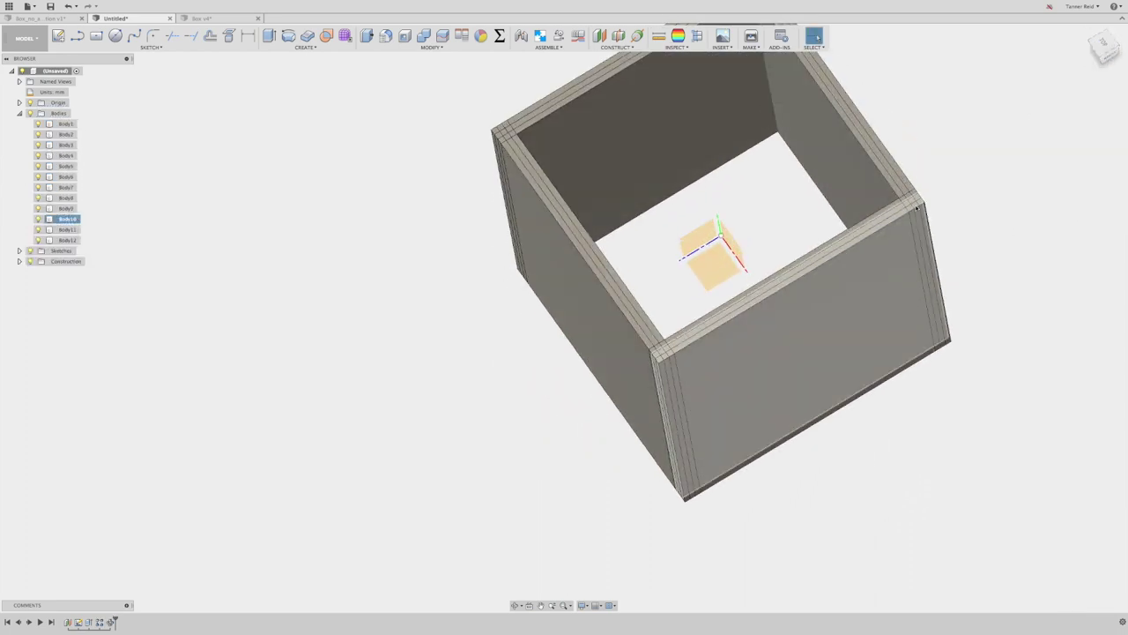
scroll(773, 255, "up", 1)
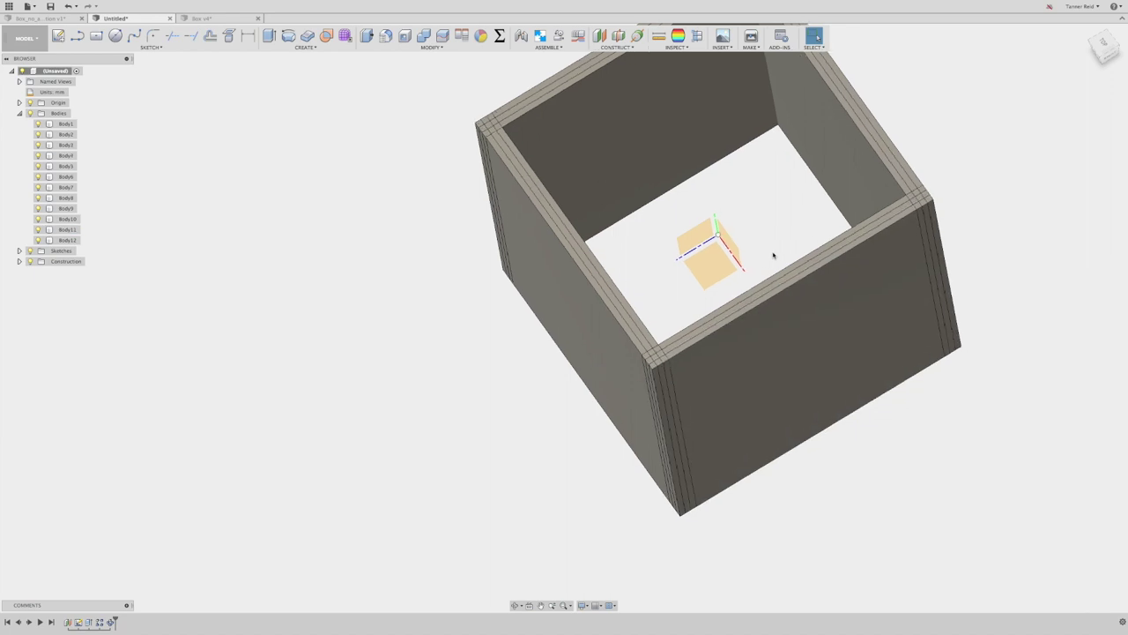
middle_click_drag(744, 301, 856, 221, "shift")
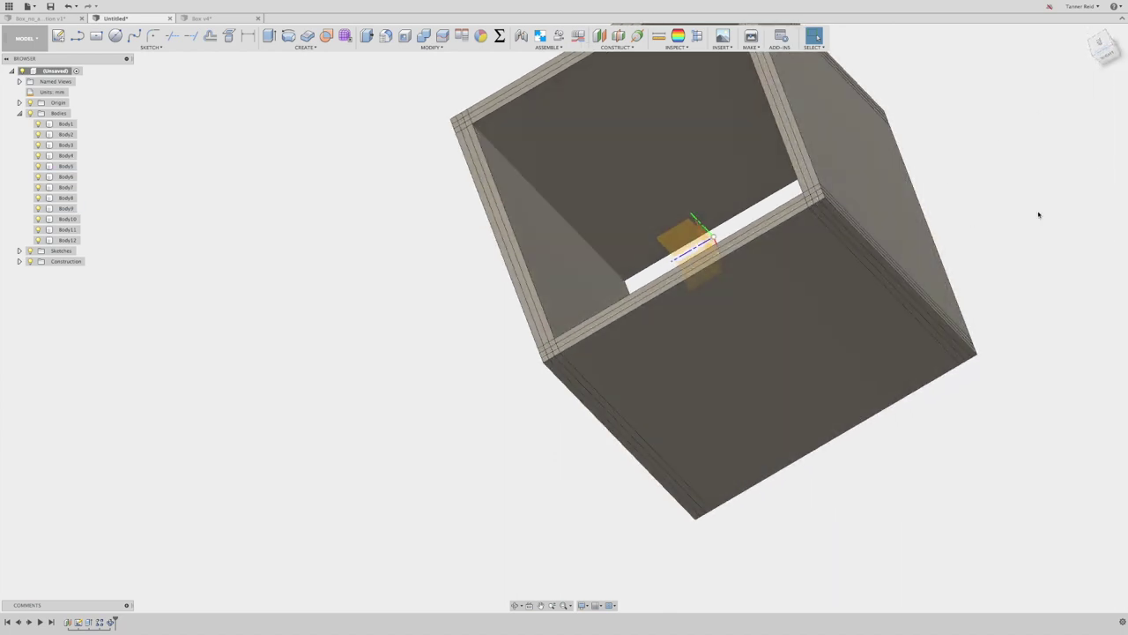
left_click_drag(1094, 55, 1112, 60)
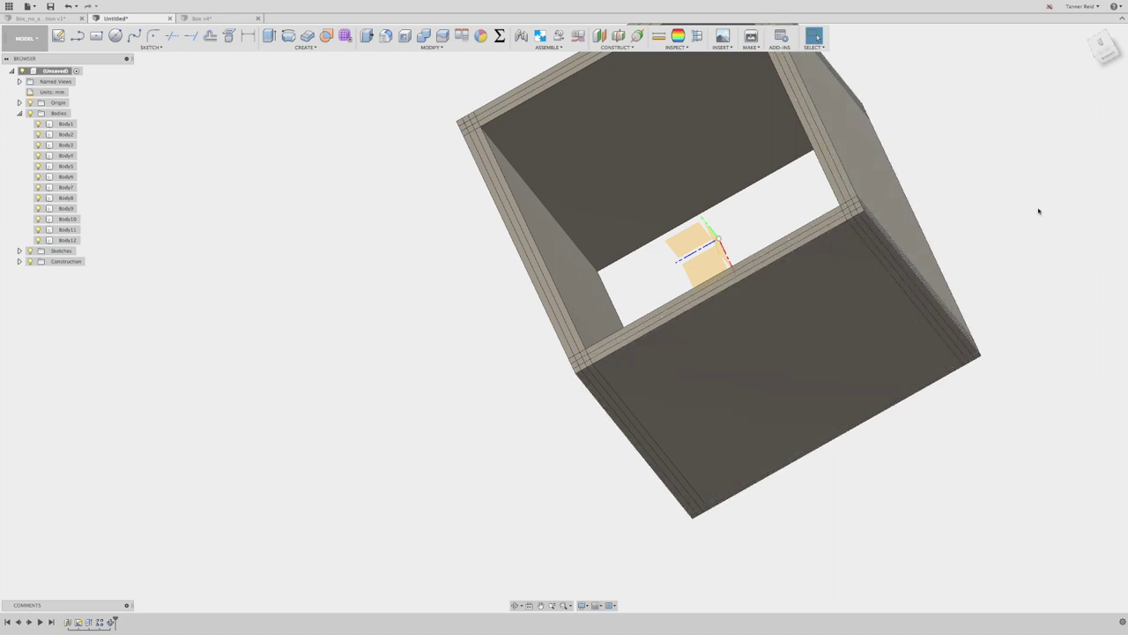
left_click_drag(1102, 49, 1111, 38)
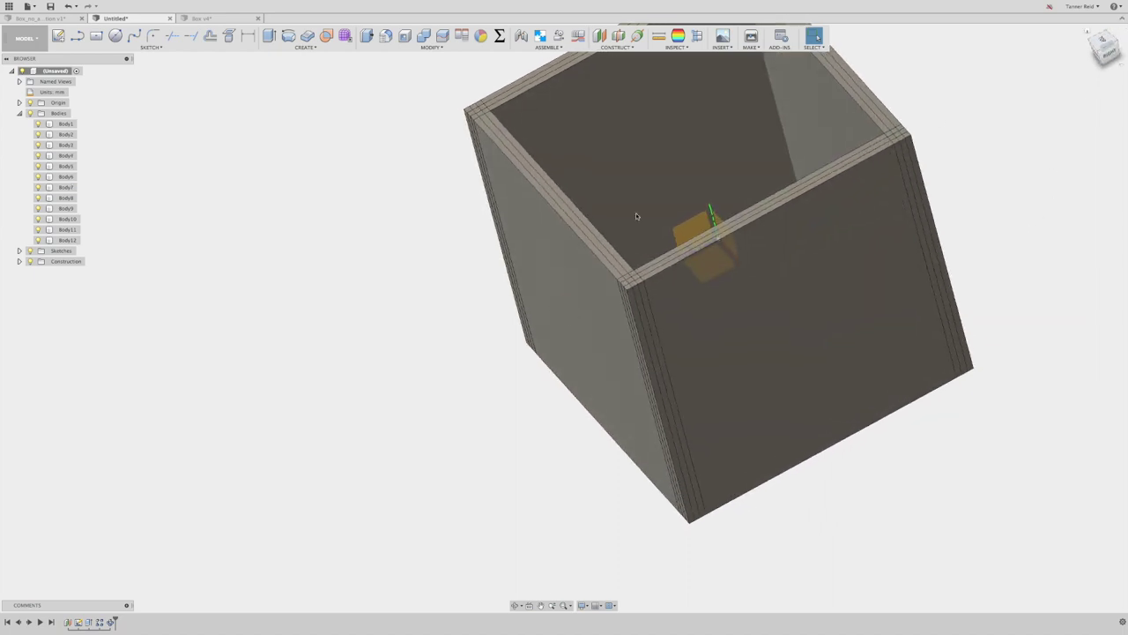
left_click(66, 123)
left_click(66, 145, "shift")
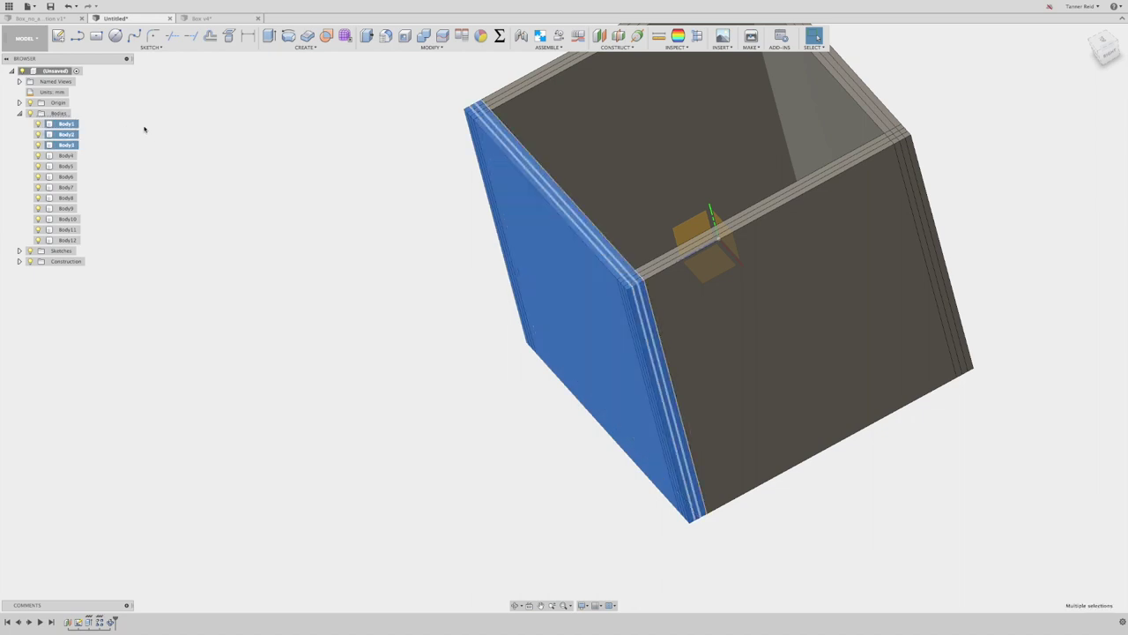
left_click_drag(1105, 42, 1102, 58)
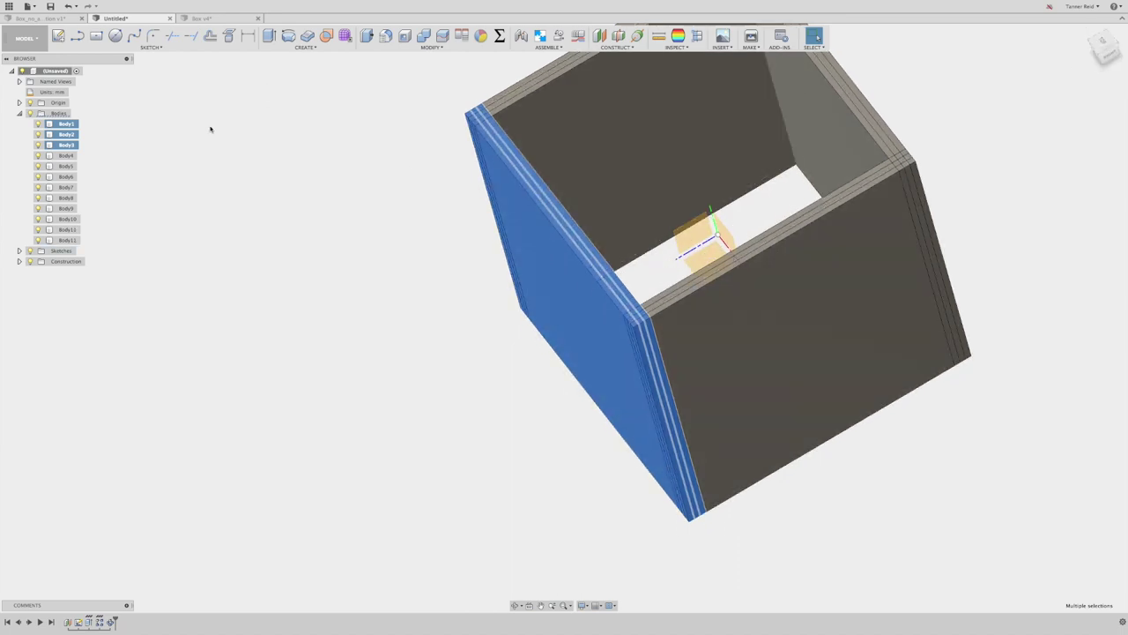
key("ctrl+v")
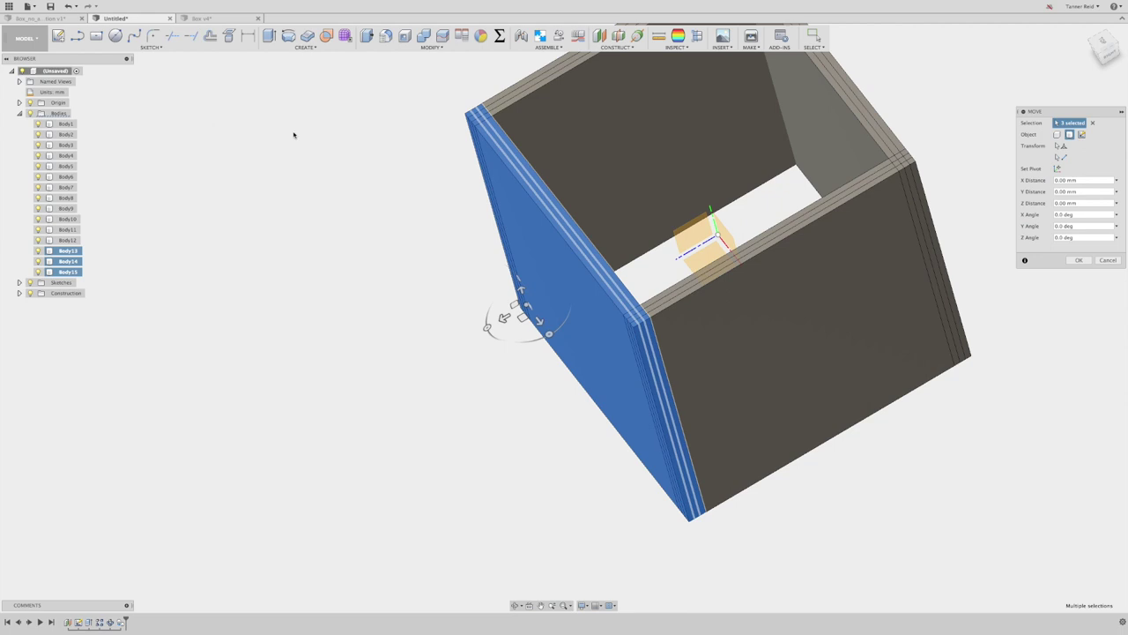
Step: Set the pasted bodies' pivot to the origin and rotate them by an X angle of -90 deg to form the box's top
left_click(1057, 169)
left_click(717, 237)
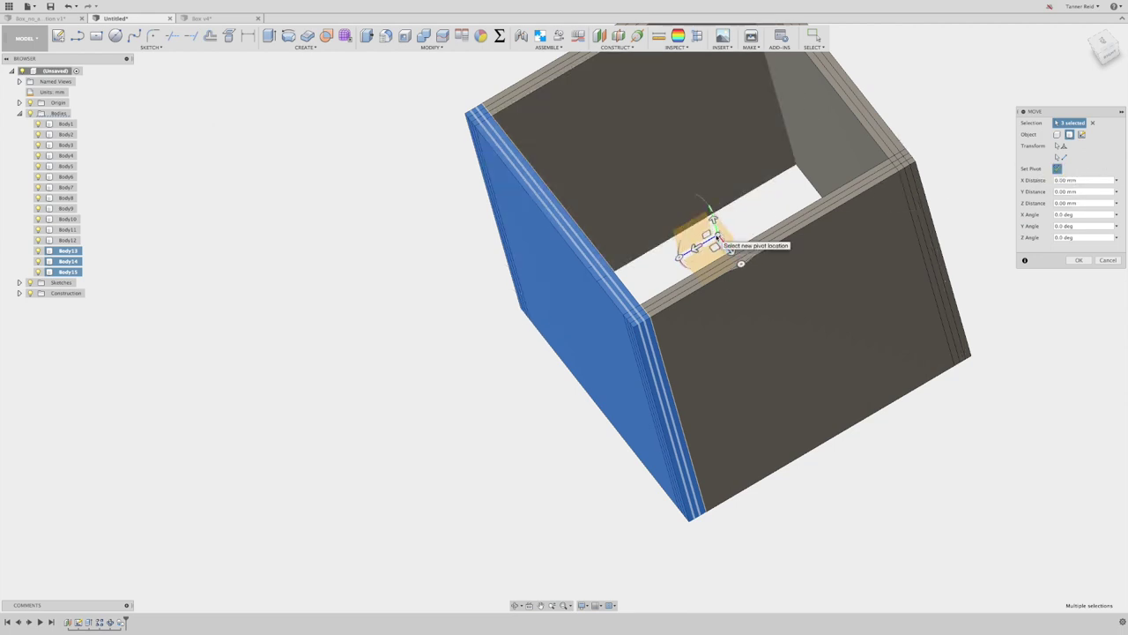
left_click(1058, 168)
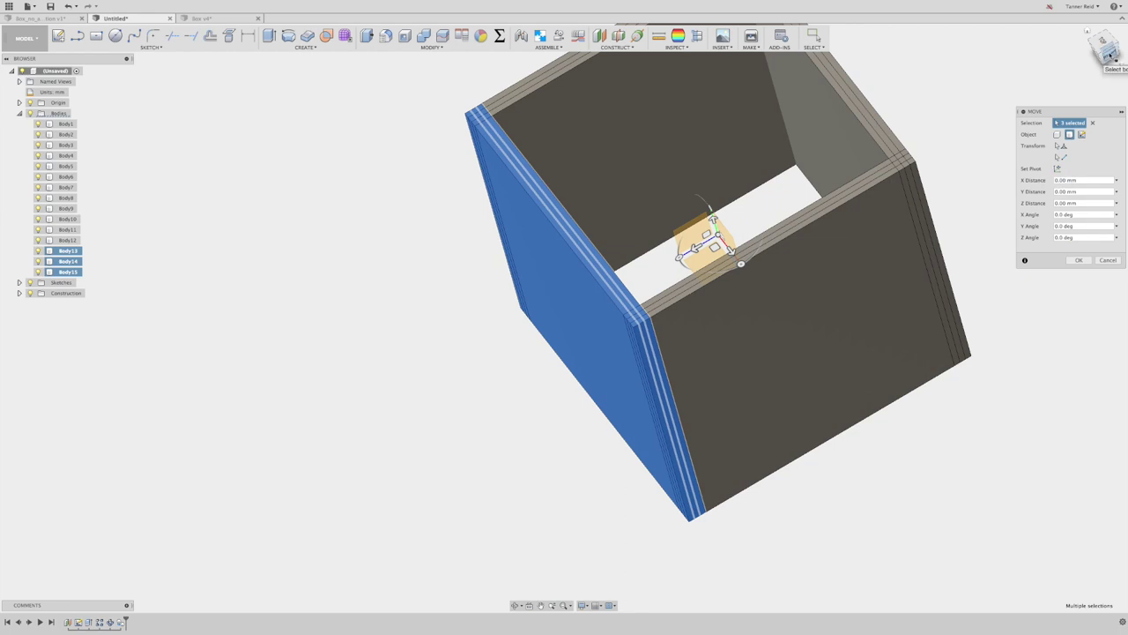
left_click(1107, 52)
left_click_drag(712, 312, 739, 266)
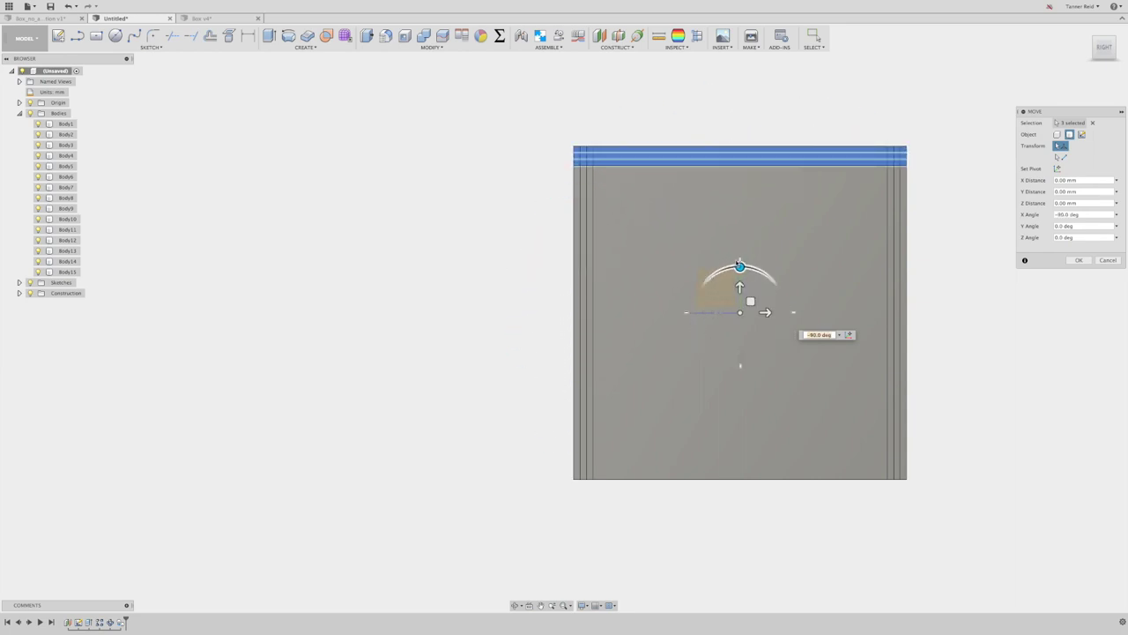
left_click(1079, 260)
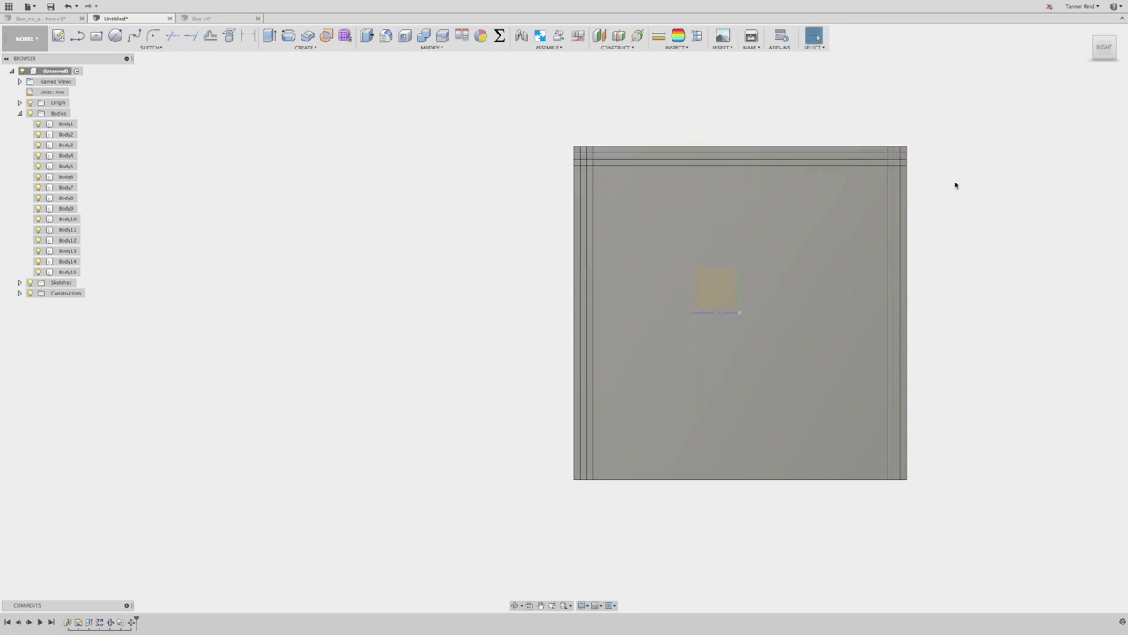
Step: Mirror the box top's three layers, Body13 to Body15, across the horizontal origin plane to form the bottom
left_click_drag(1102, 49, 1092, 26)
middle_click_drag(564, 318, 564, 312, "shift")
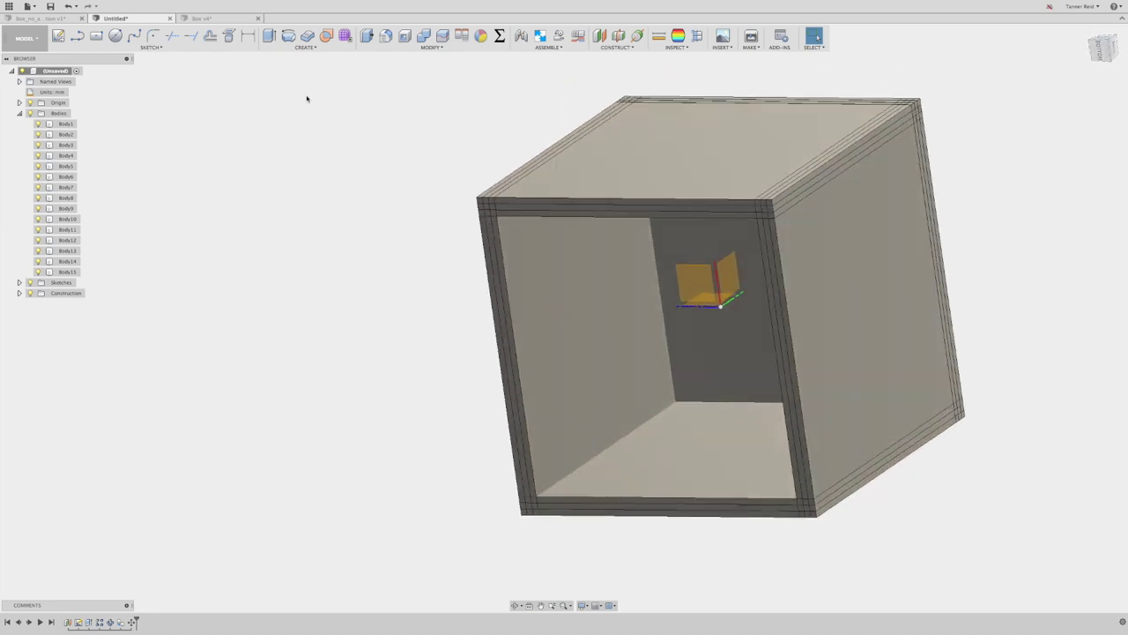
left_click(356, 49)
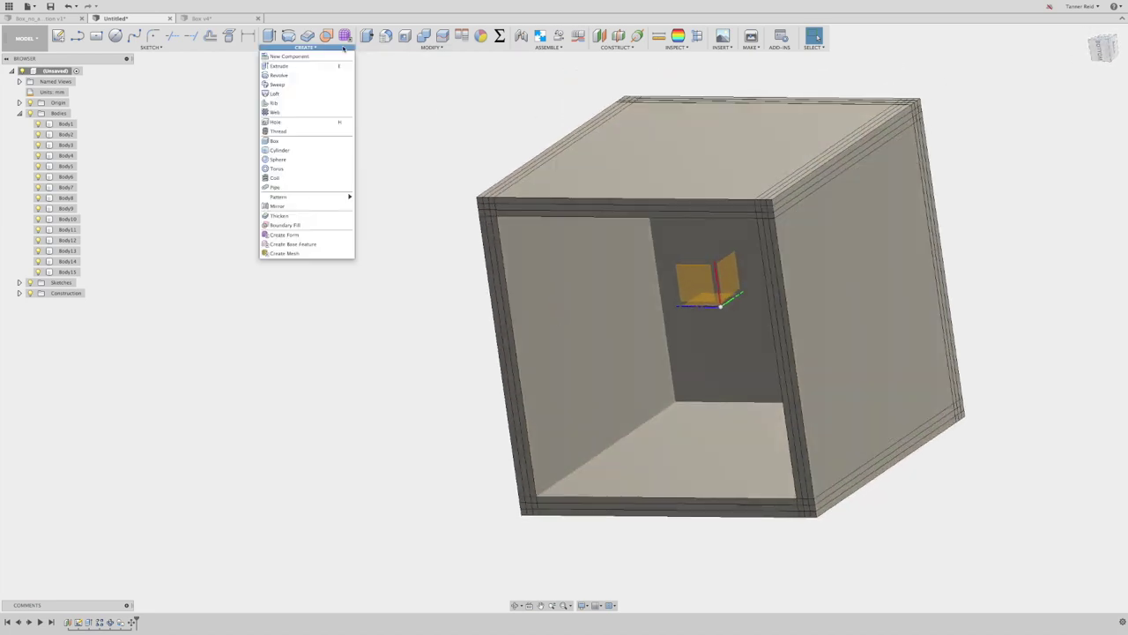
left_click(311, 208)
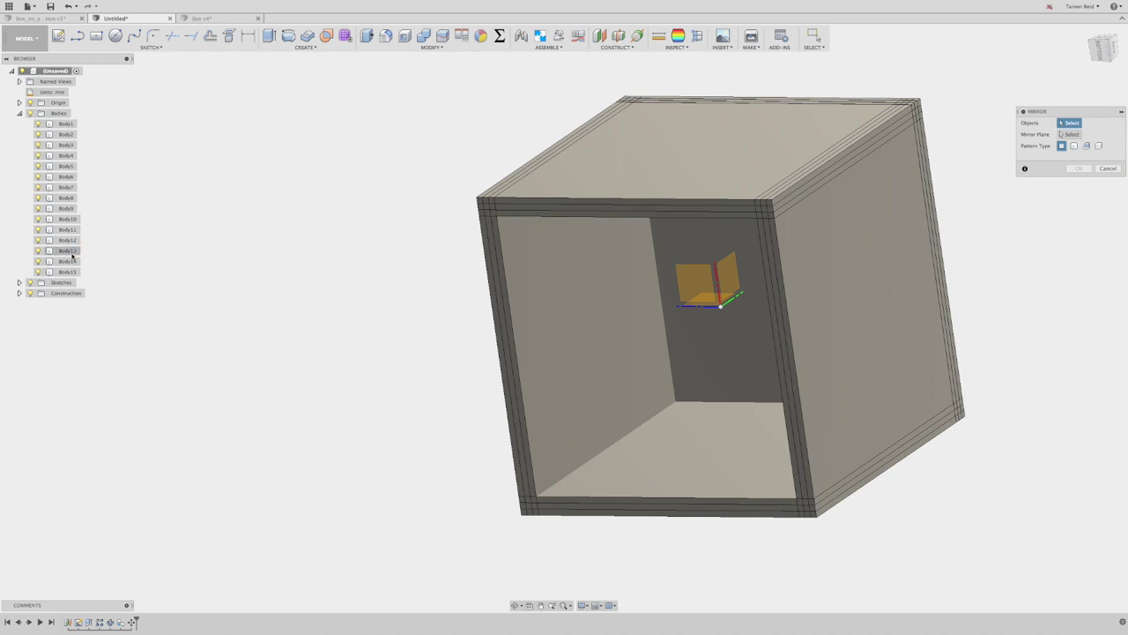
left_click(1073, 145)
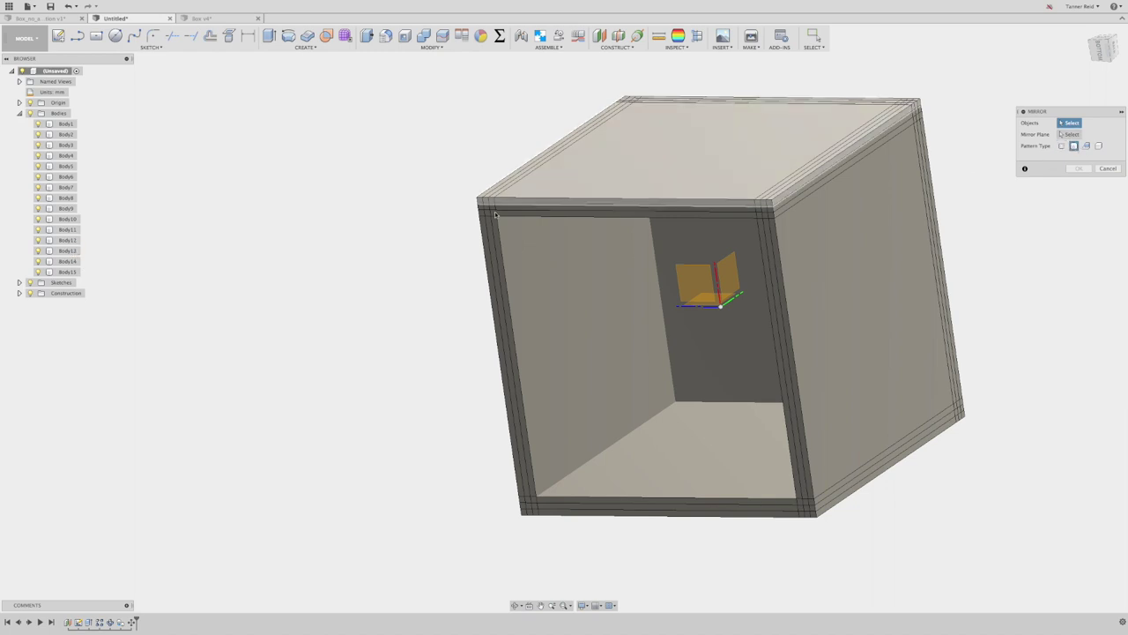
left_click(66, 250)
left_click(66, 271, "ctrl")
left_click(66, 261, "ctrl")
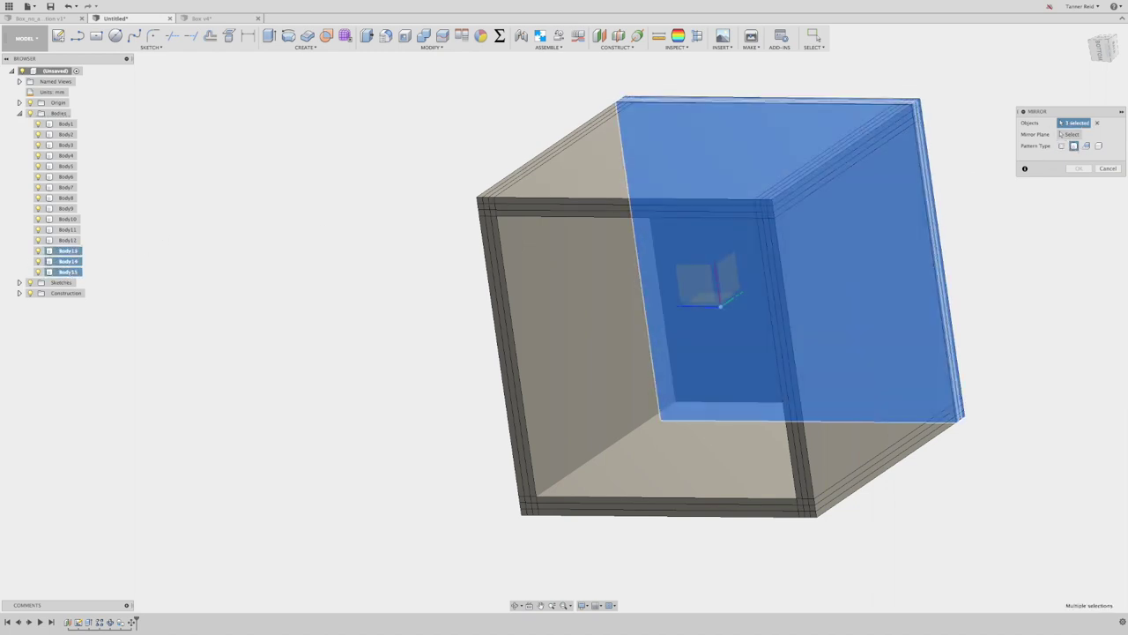
left_click(1069, 134)
left_click(696, 282)
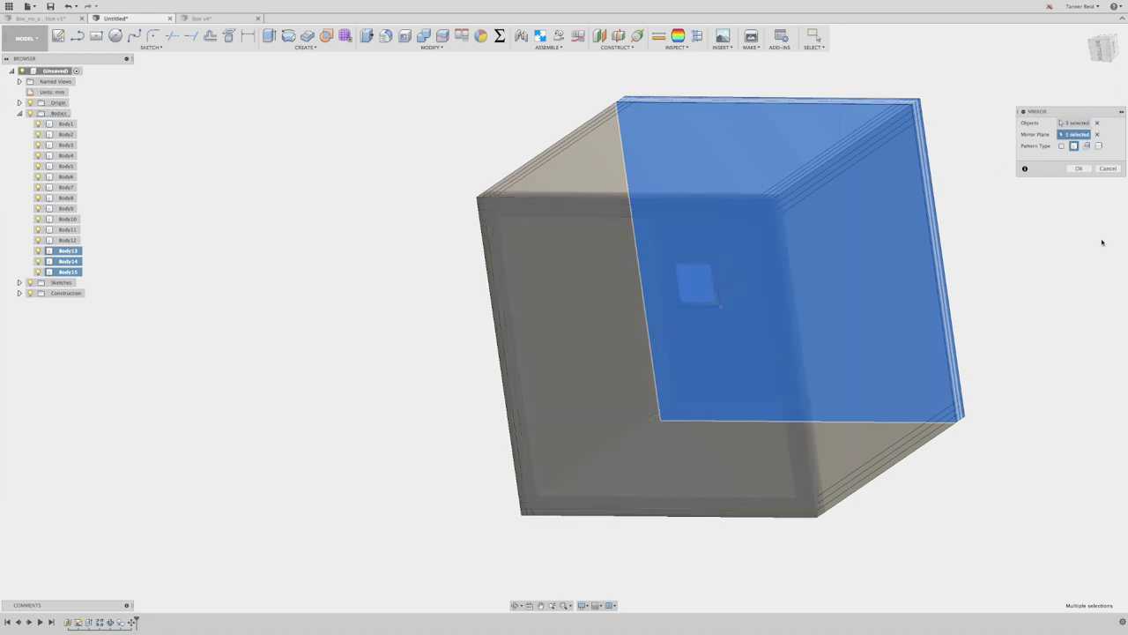
left_click(1077, 168)
Step: Create two new components under the root and name them Front and Back
left_click(1088, 32)
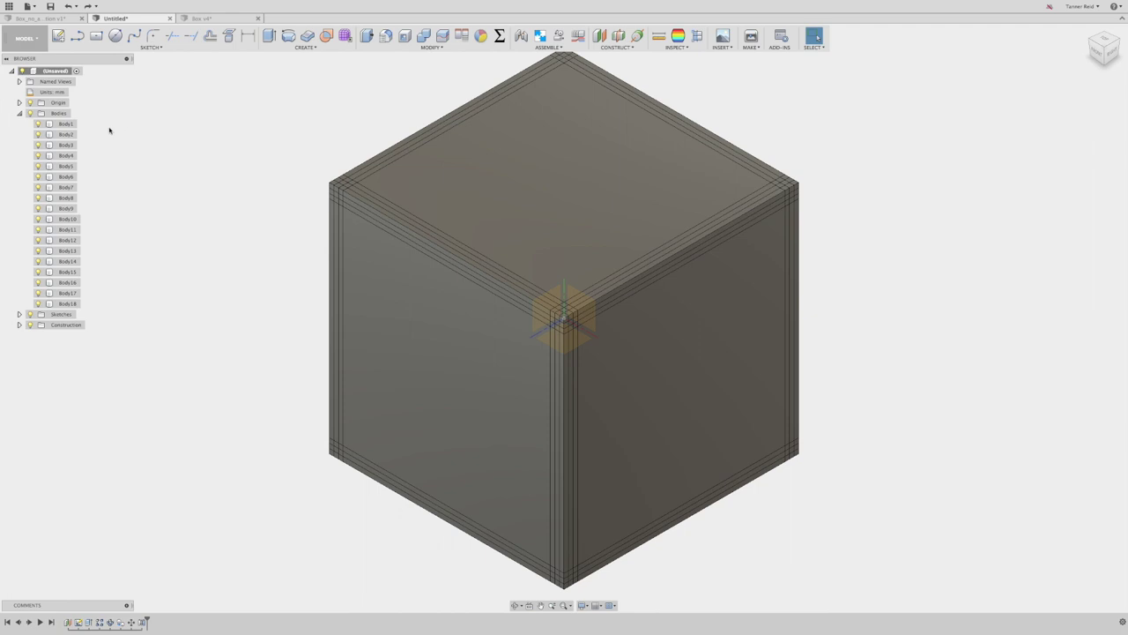
right_click(53, 71)
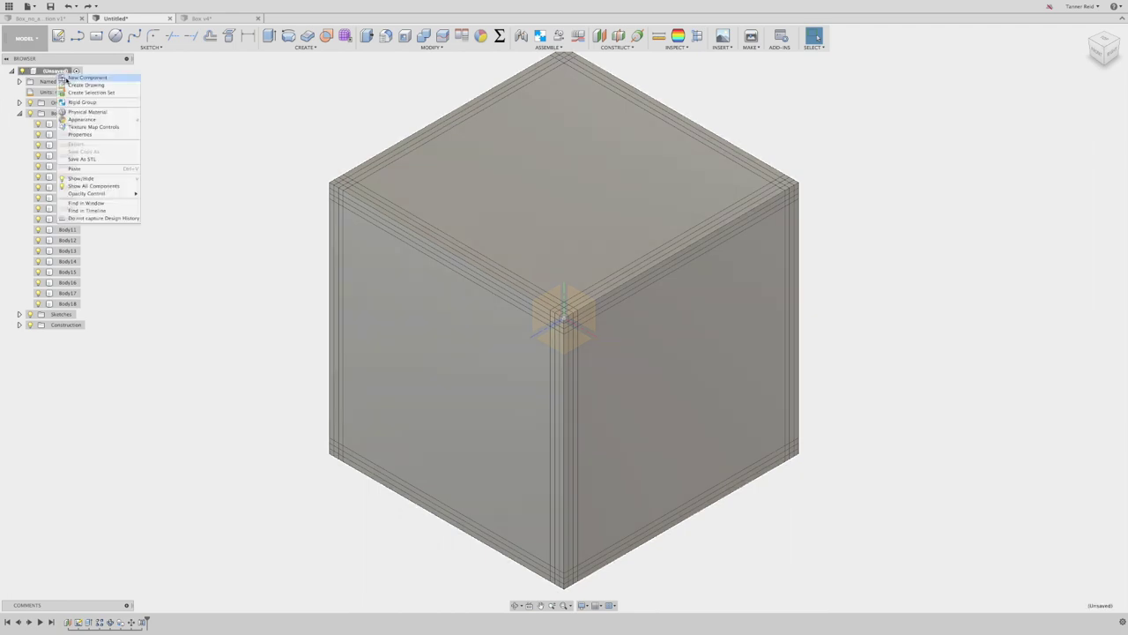
left_click(66, 81)
double_click(67, 336)
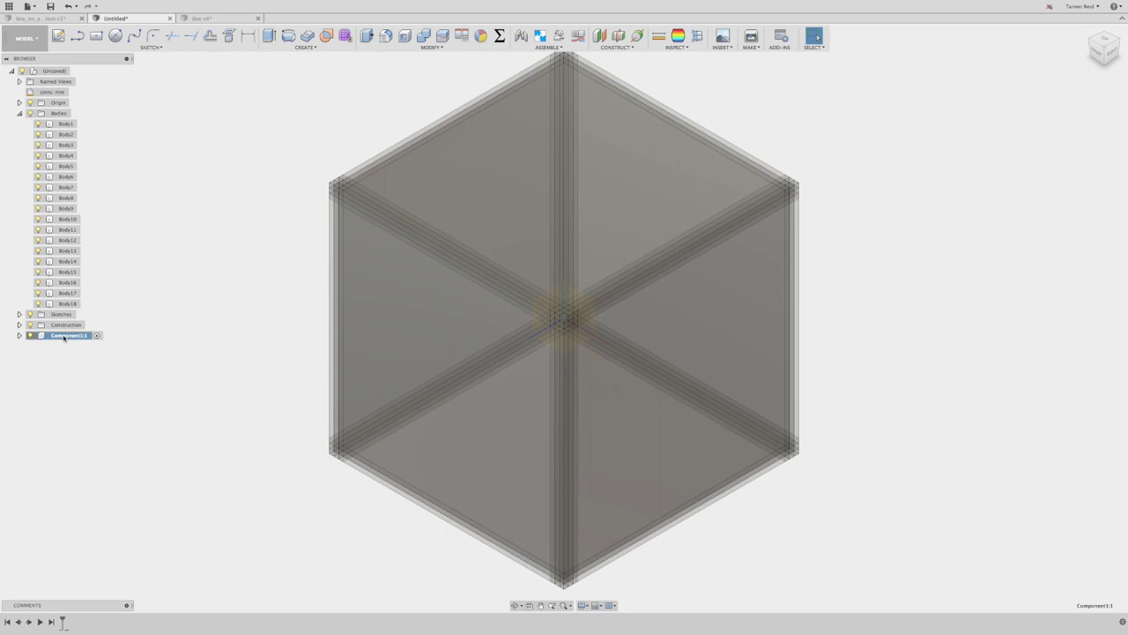
type("Frame1")
key("Return")
right_click(52, 71)
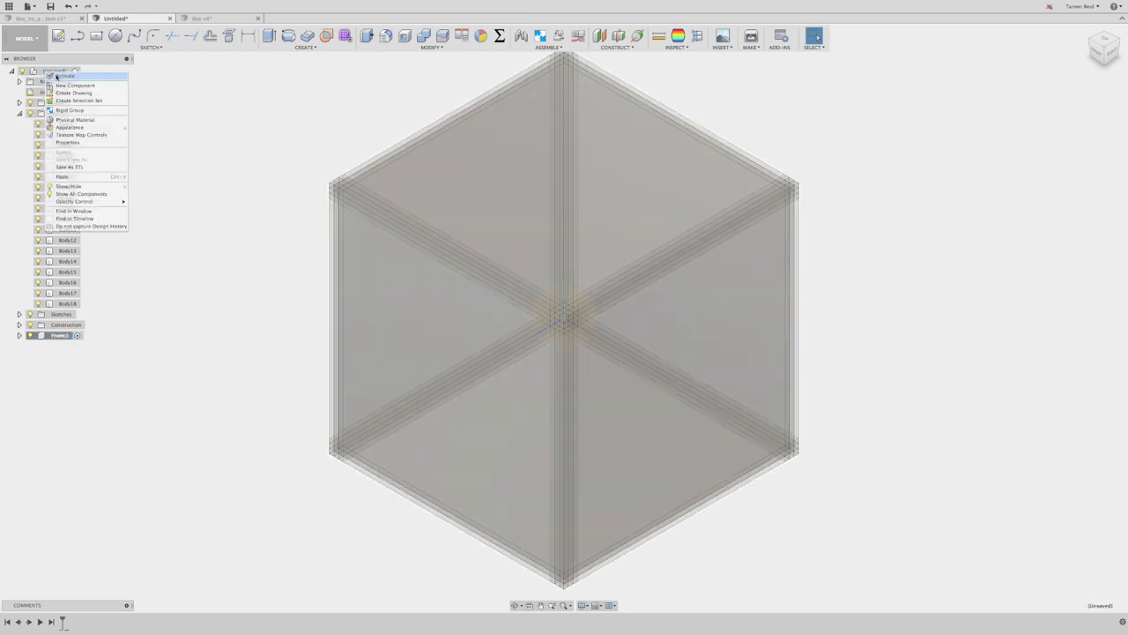
left_click(72, 84)
type("Back")
key("Return")
Step: Add two more components under the root, named Left and Right
right_click(53, 71)
left_click(72, 84)
type("Left")
key("Return")
right_click(55, 72)
left_click(72, 84)
type("Right")
key("Return")
Step: Add the last two components under the root, named Bottom and Top
right_click(49, 73)
left_click(72, 85)
type("Bottom")
key("Return")
right_click(52, 71)
left_click(73, 85)
type("Top")
key("Return")
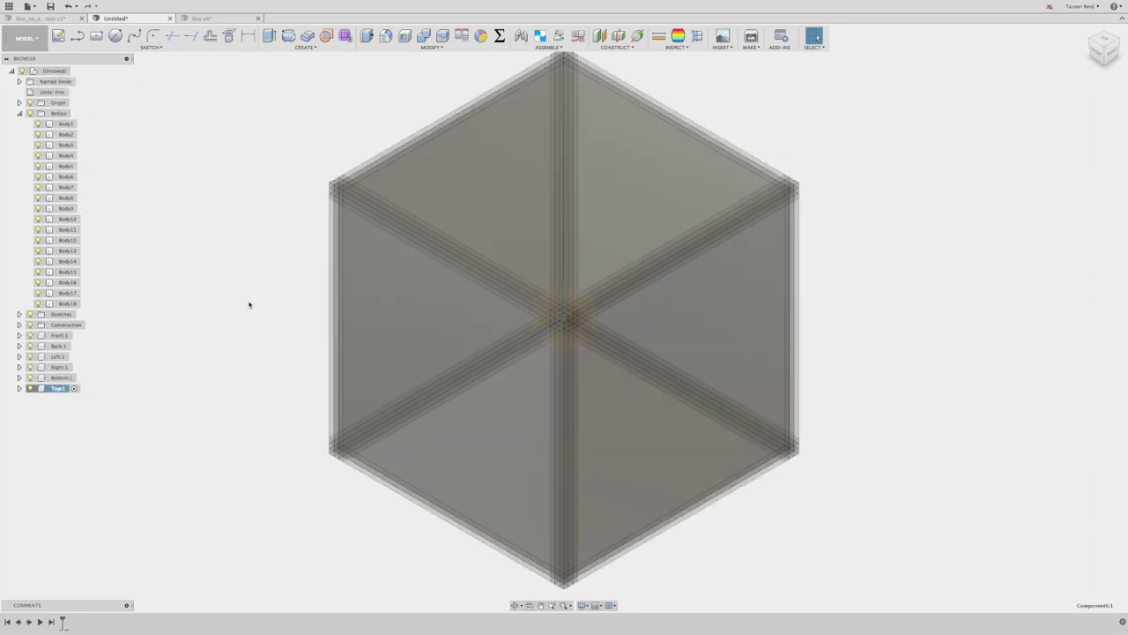
Step: Activate the root component and move Body1, Body2 and Body3 into the Front component
left_click(76, 70)
left_click(71, 124)
left_click(66, 134, "shift")
left_click(66, 145, "shift")
mouse_move(66, 144)
left_mouse_down()
mouse_move(169, 255)
mouse_move(157, 310)
left_mouse_up()
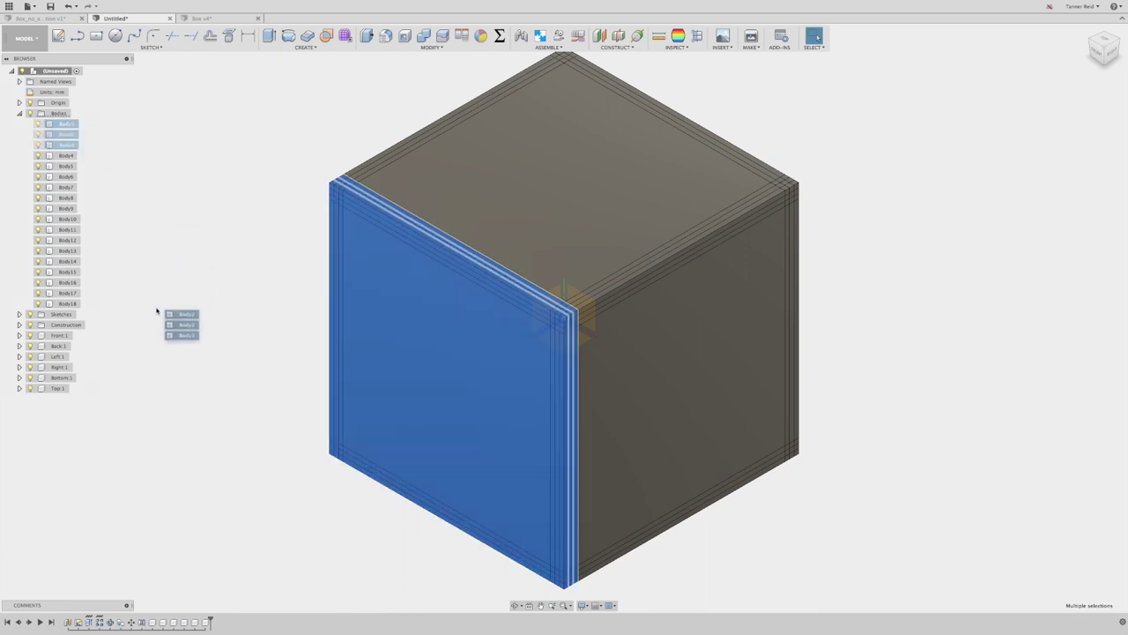
left_click_drag(157, 310, 58, 337)
Step: Move the box top's three layers, Body13 to Body15, into the Top component
left_click(66, 271)
left_click(67, 251, "shift")
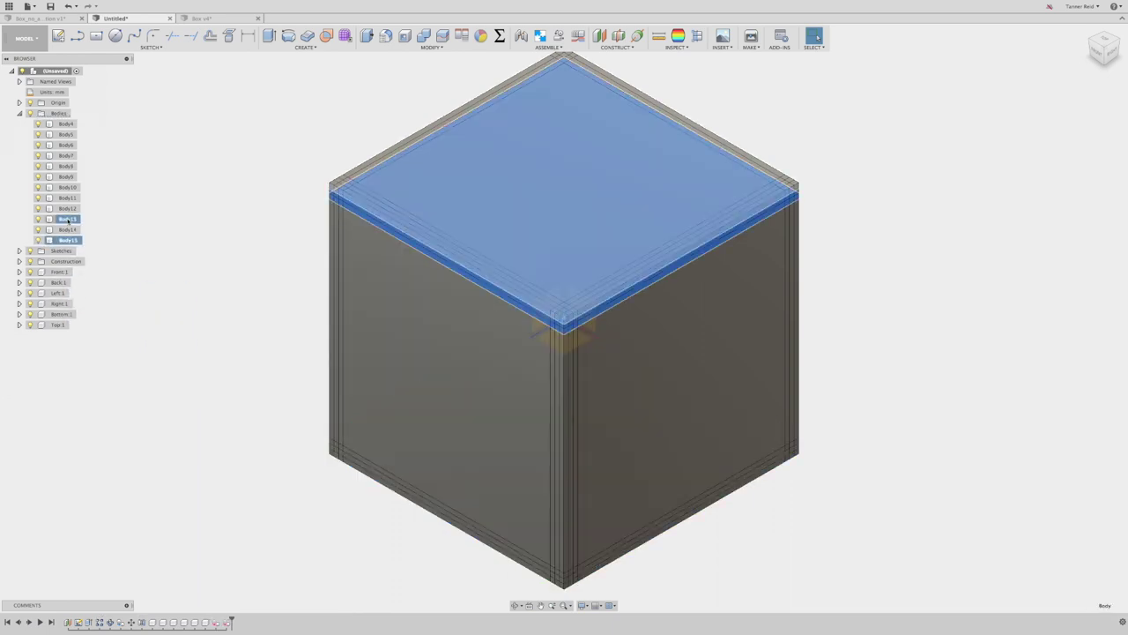
left_click(68, 220, "shift")
left_click_drag(68, 220, 58, 325)
Step: Sort the remaining three-layer sets of bodies into the Back, Left, Right and Bottom components
left_click(30, 293)
left_click(67, 197)
left_click(66, 165, "super")
left_click(66, 134, "super")
left_click_drag(66, 134, 58, 250)
left_click(67, 176)
left_click(66, 155, "super")
left_click(66, 134, "super")
left_click_drag(66, 134, 58, 229)
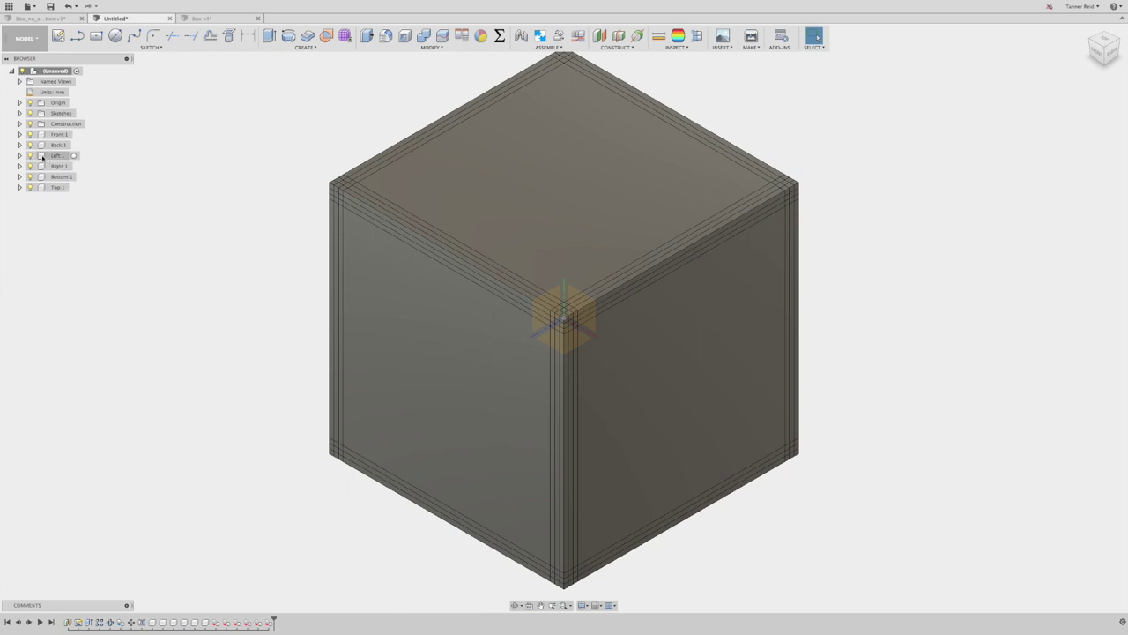
Step: Check the bodies inside the Front component and turn on component color cycling
left_click(20, 134)
left_click(27, 155)
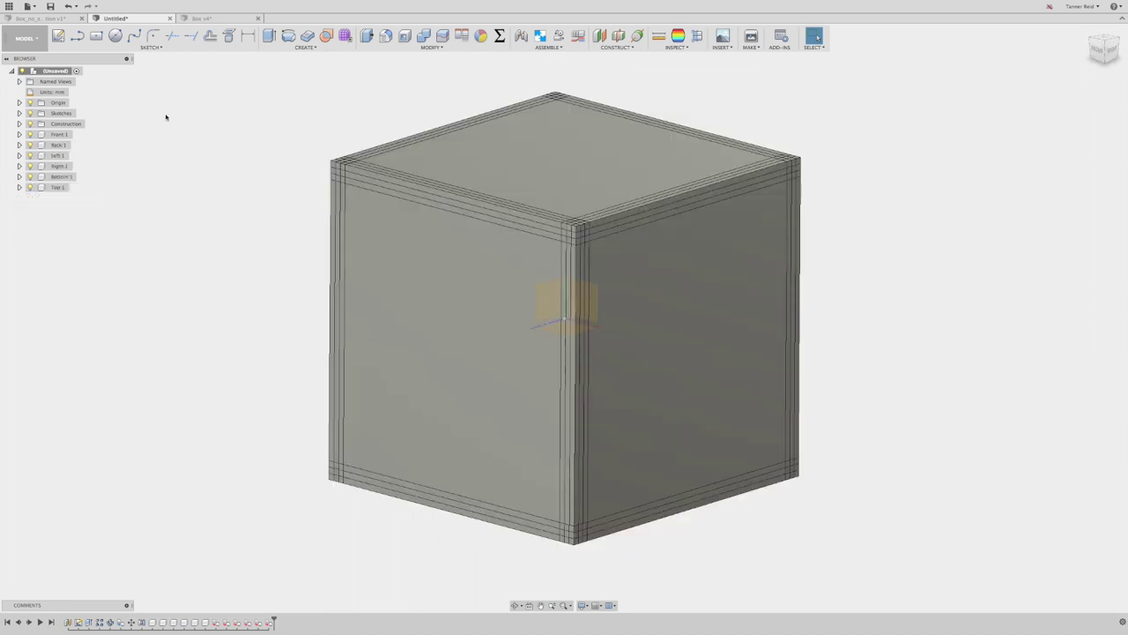
key("shift+n")
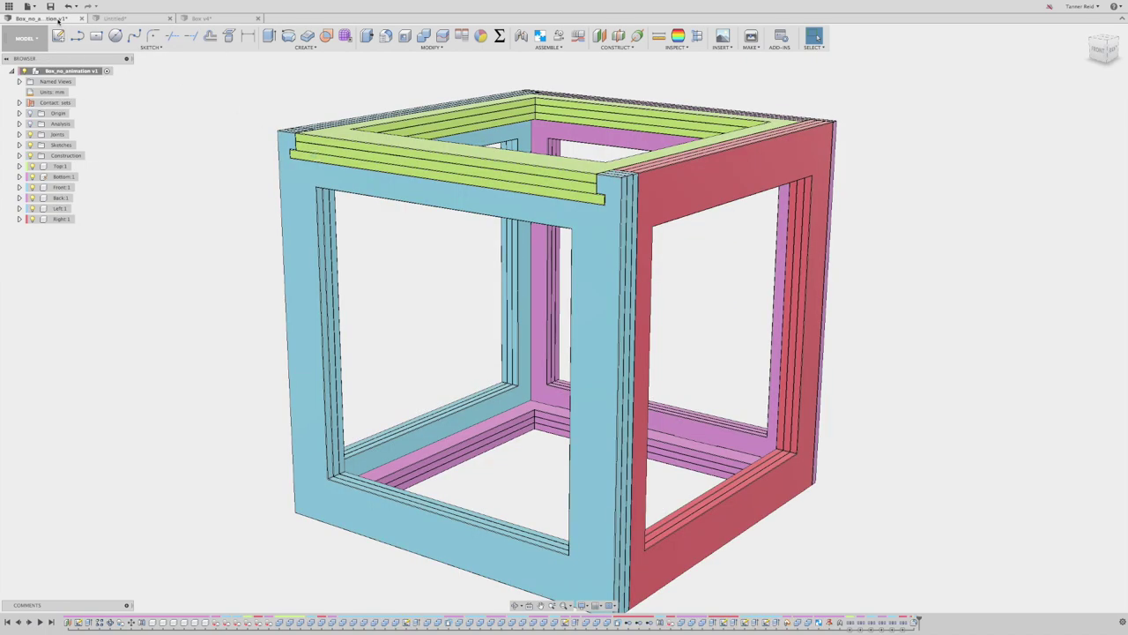
Step: In the finished Box_no_animation v1 design, slide the top frame out and back in to examine the sliding dado joint
left_click_drag(1105, 45, 1098, 69)
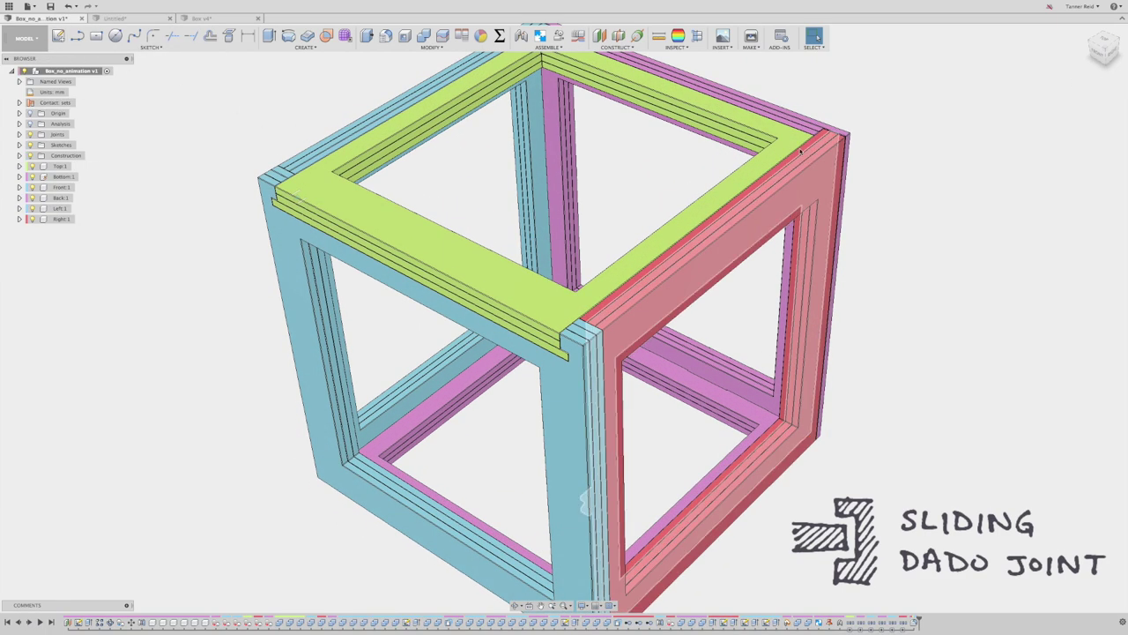
left_click_drag(789, 146, 465, 211)
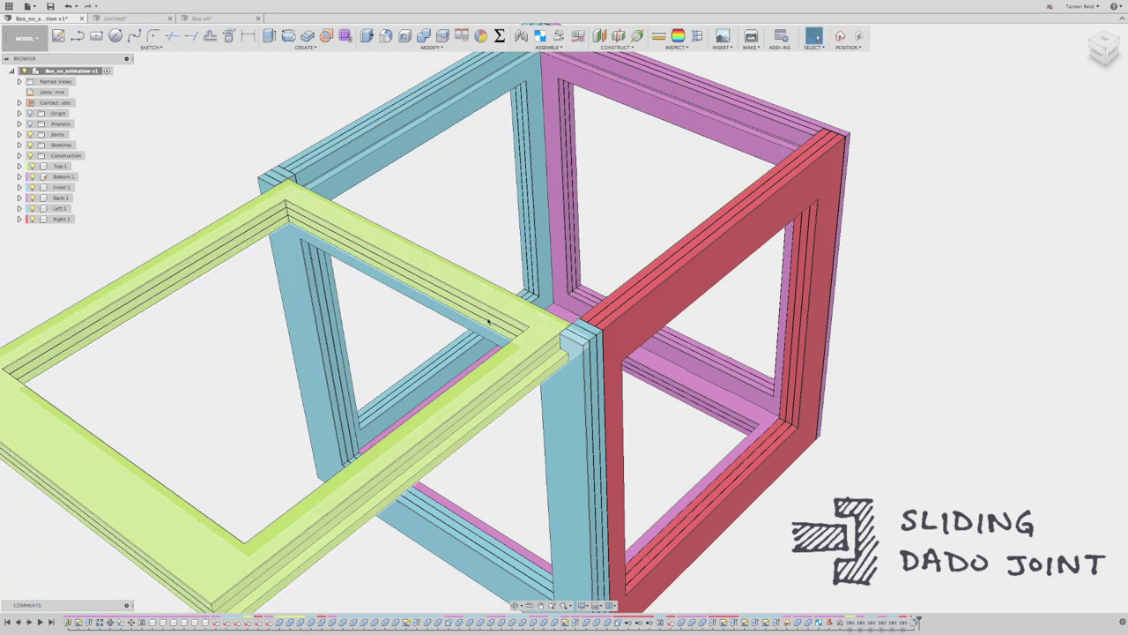
left_click_drag(541, 359, 732, 158)
left_click_drag(519, 387, 198, 550)
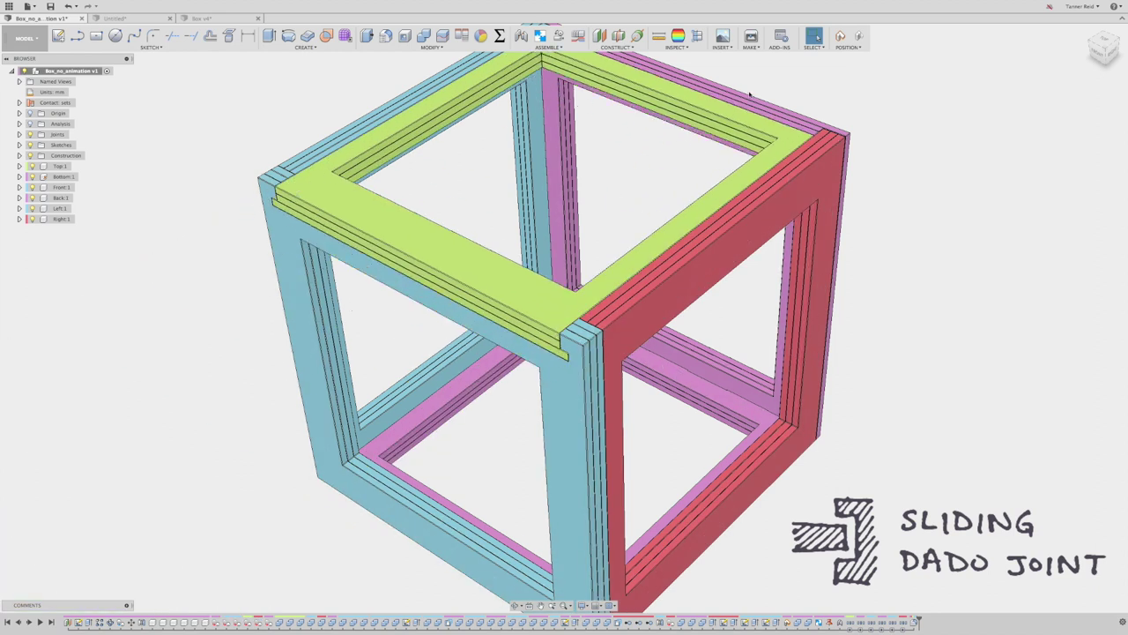
left_click_drag(670, 150, 589, 196)
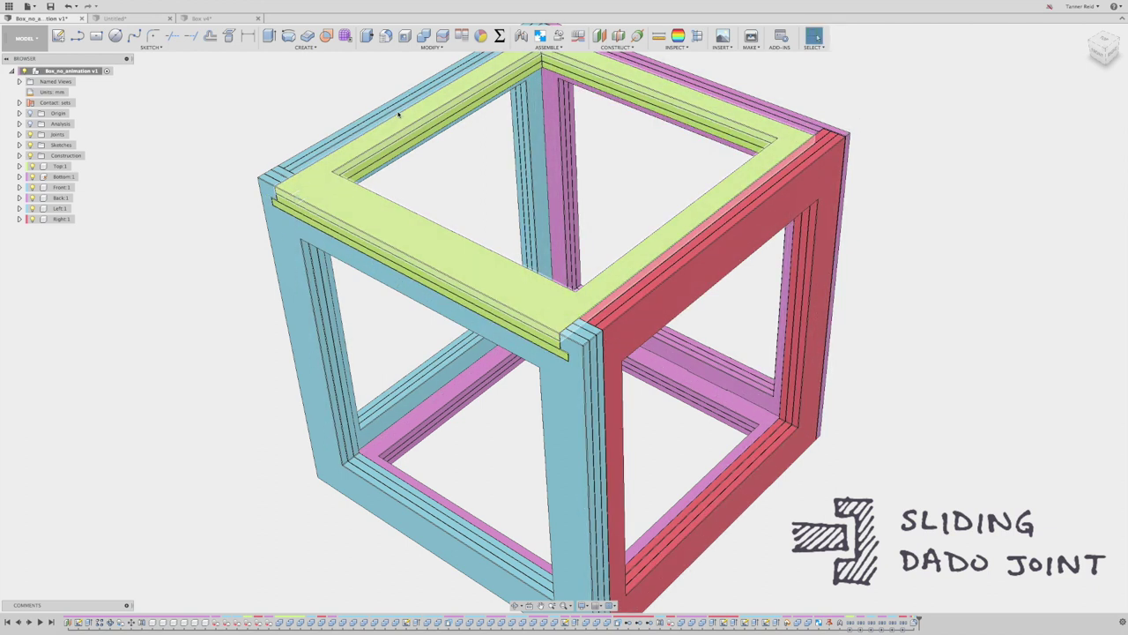
left_click_drag(669, 232, 480, 319)
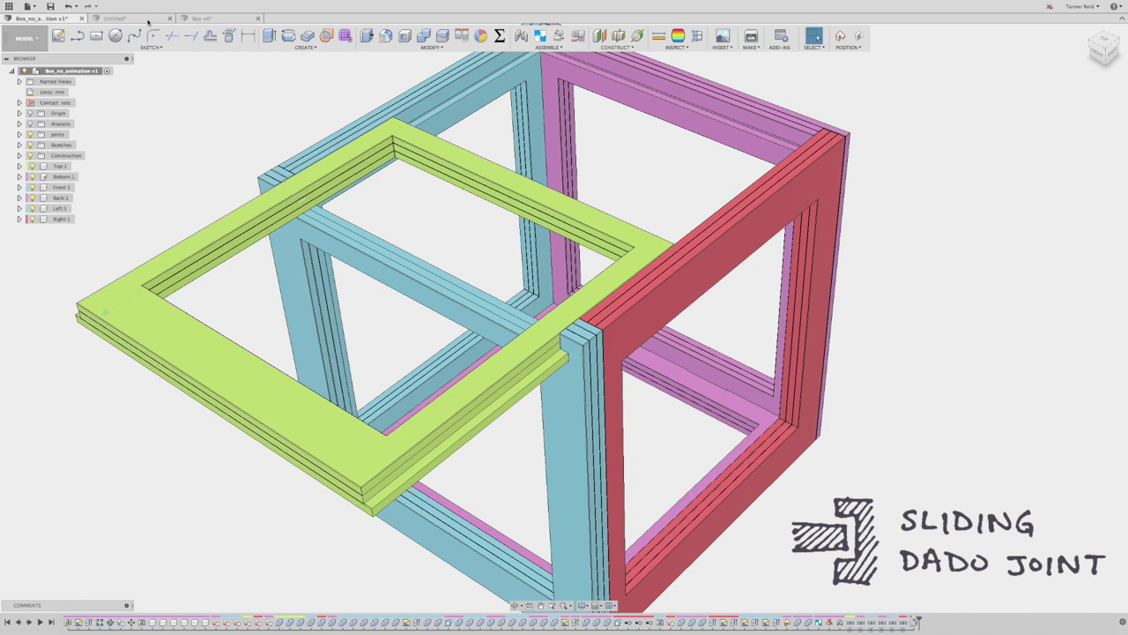
Step: Return to the untitled box design, expand the Front component's bodies and hide the other five components
left_click(147, 20)
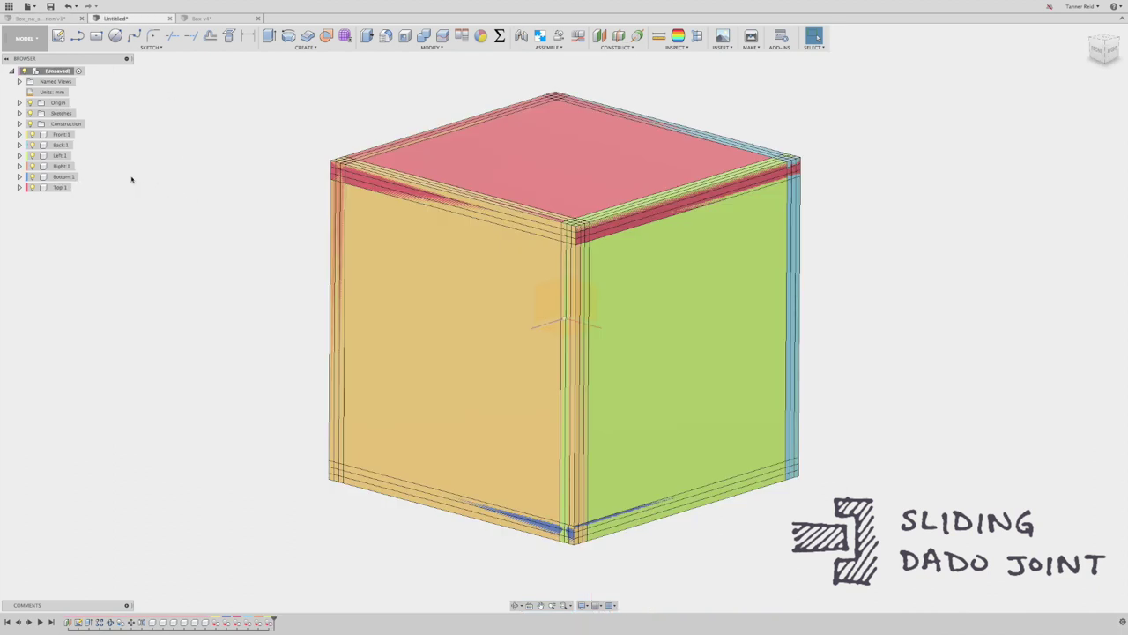
left_click(20, 134)
left_click(27, 155)
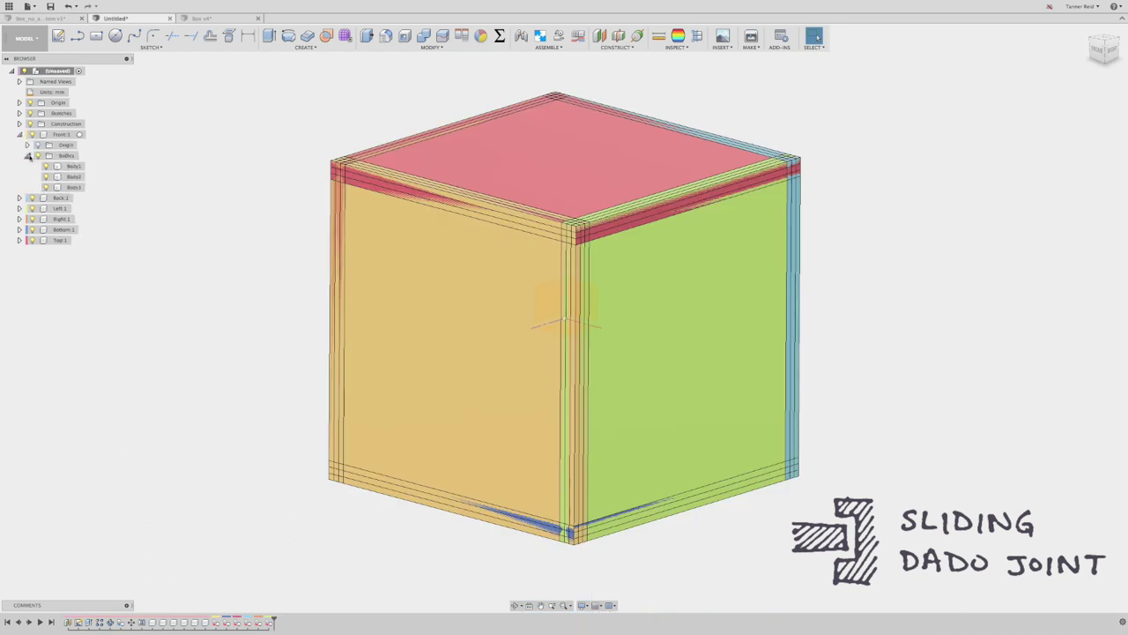
left_click(80, 166)
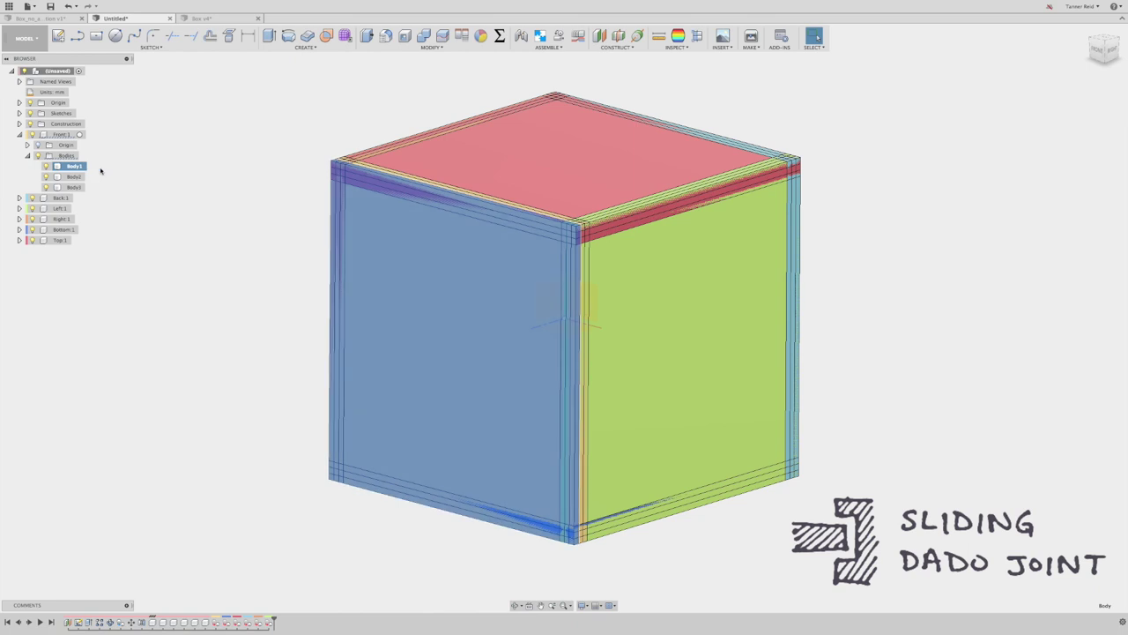
left_click(100, 171)
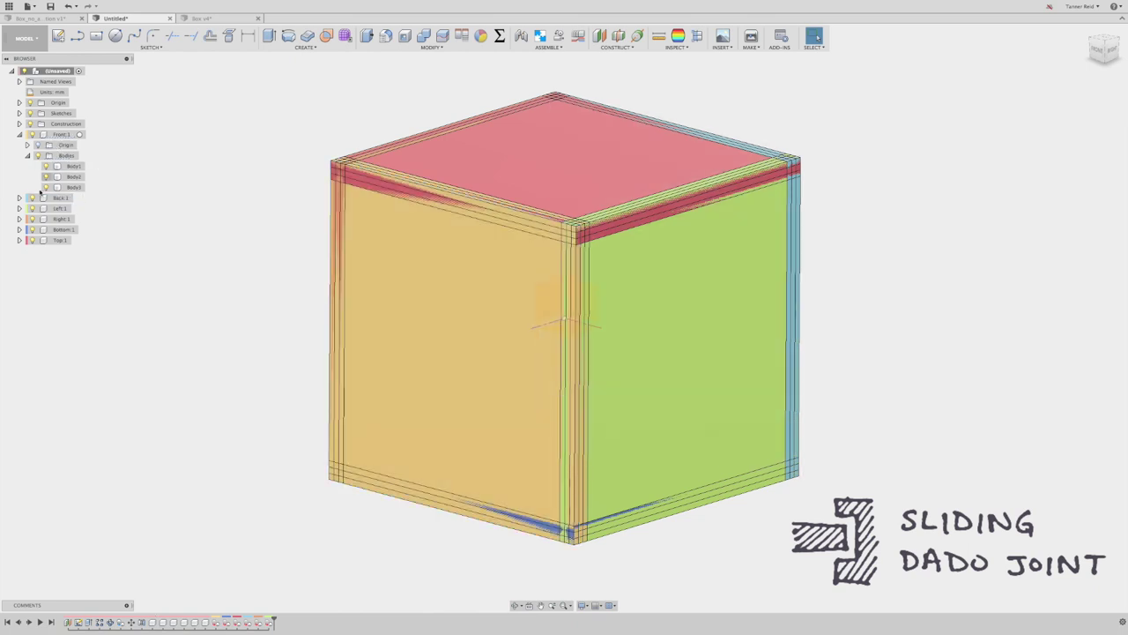
left_click(32, 197)
left_click(32, 208)
left_click(32, 219)
left_click(32, 229)
left_click(32, 240)
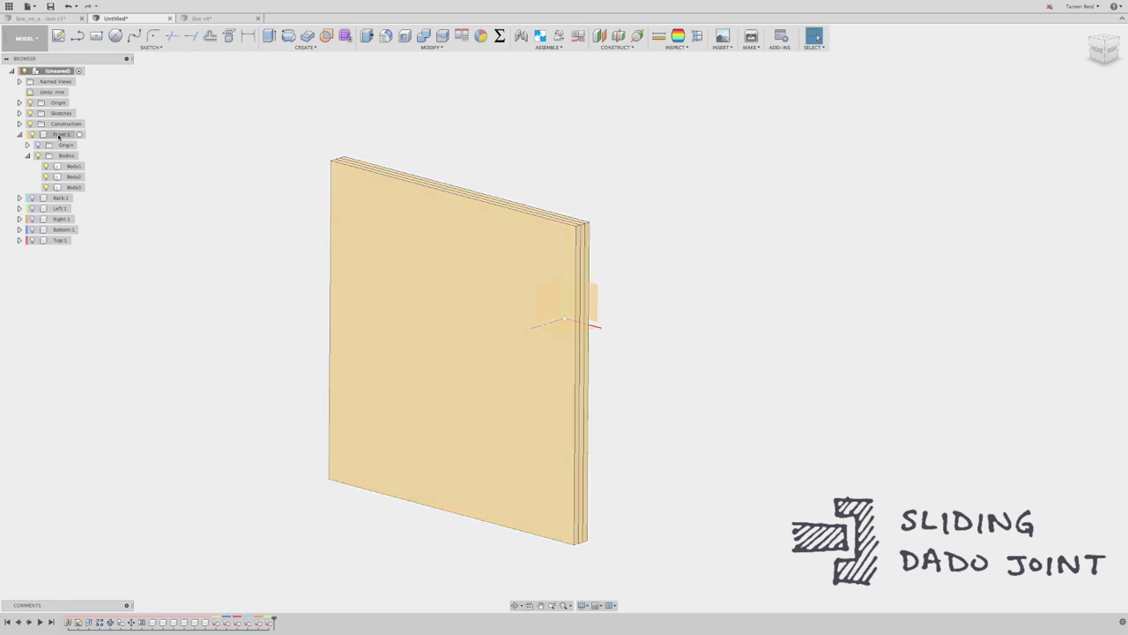
Step: Rename the Front component's Body1 as Outside, Body2 as Inside and Body3 as Middle
left_click(71, 166)
left_click(71, 166)
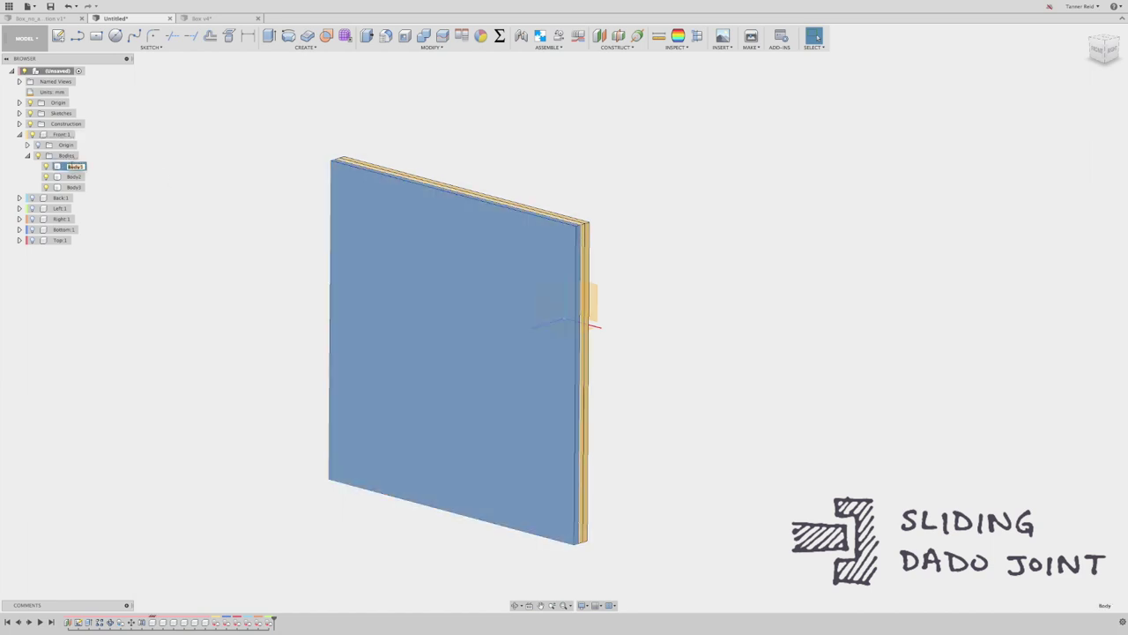
type("Outside")
key("Return")
left_click(73, 176)
left_click(73, 177)
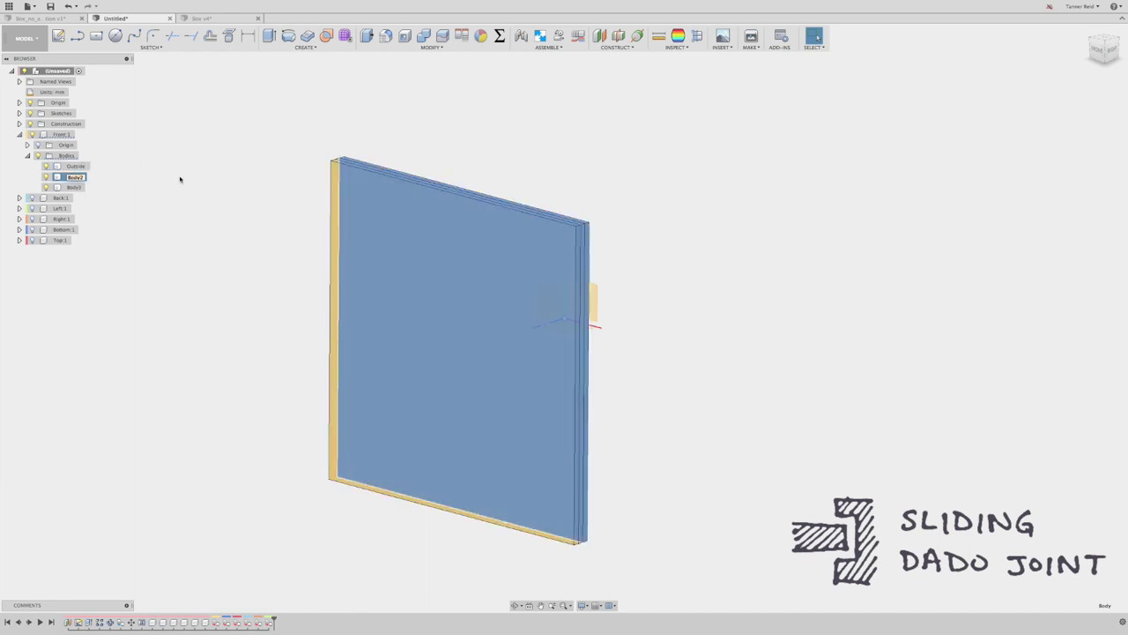
type("Inside")
key("Tab")
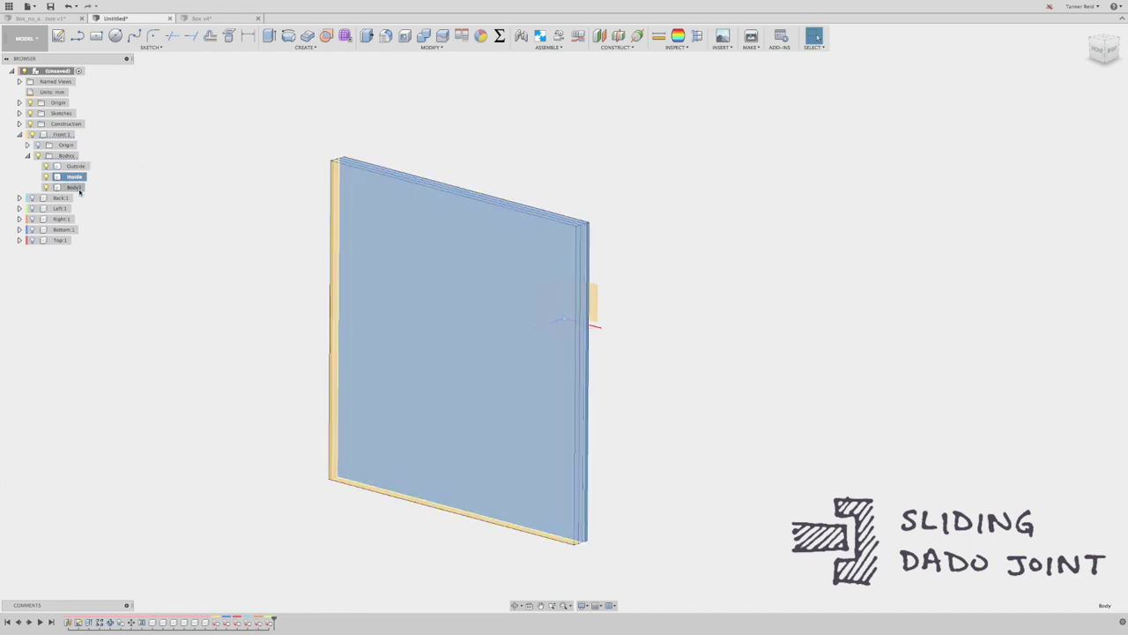
type("Middle")
key("Return")
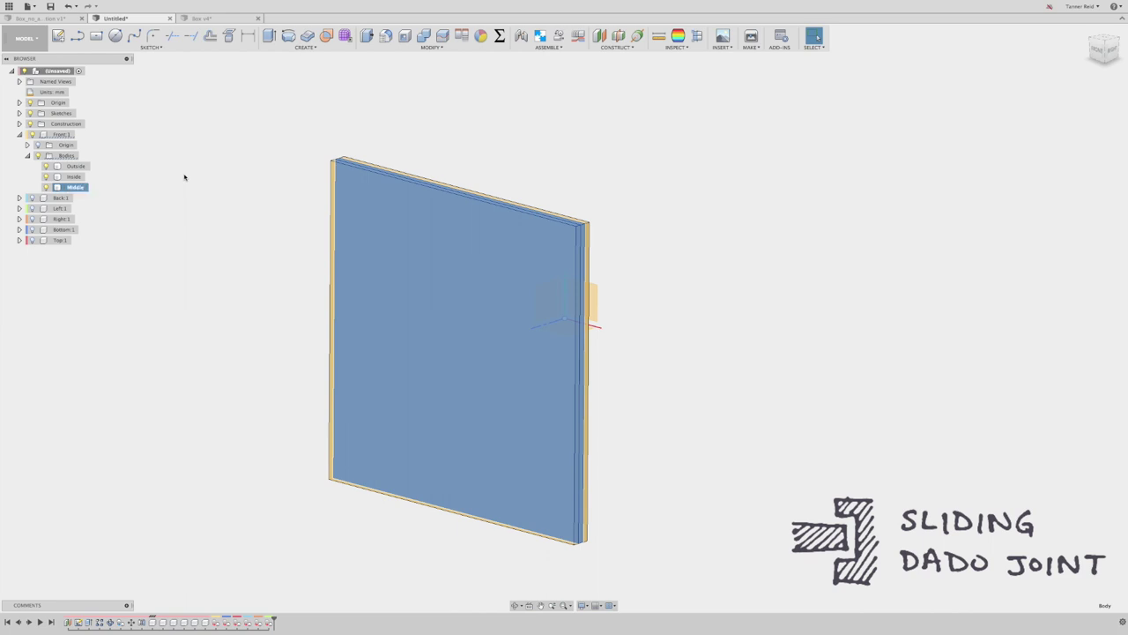
key("Escape")
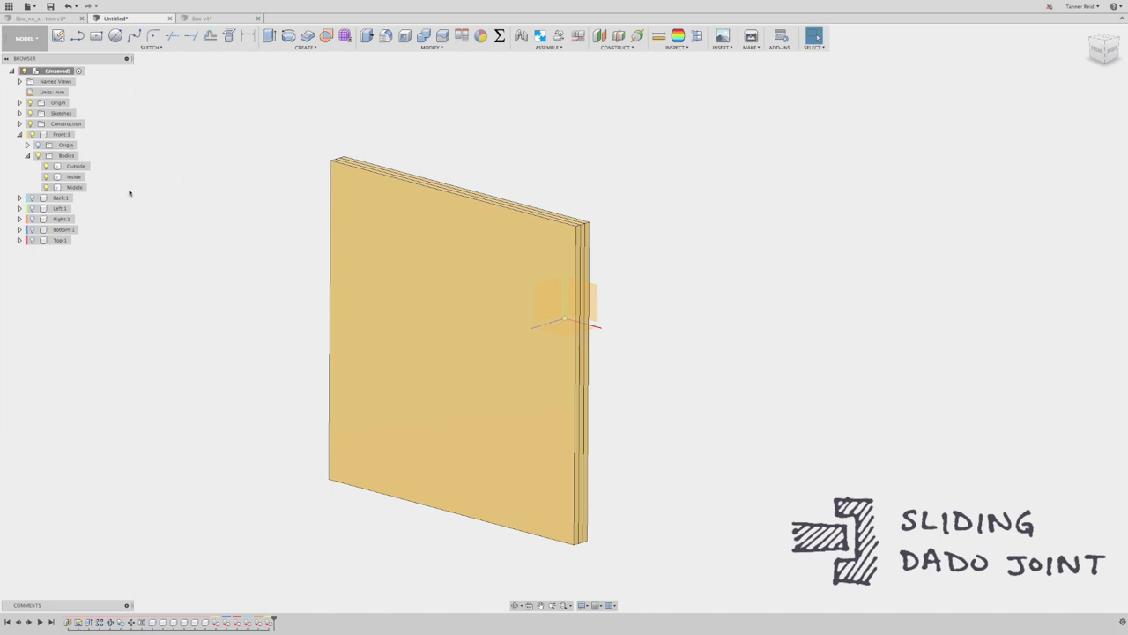
Step: Isolate the Back and Left components in turn and name each one's three layers Outside, Middle and Inside according to their position
left_click(32, 134)
left_click(32, 197)
left_click(19, 197)
left_click(74, 230)
left_click(74, 240)
left_click(76, 250)
left_click(32, 198)
left_click(32, 261)
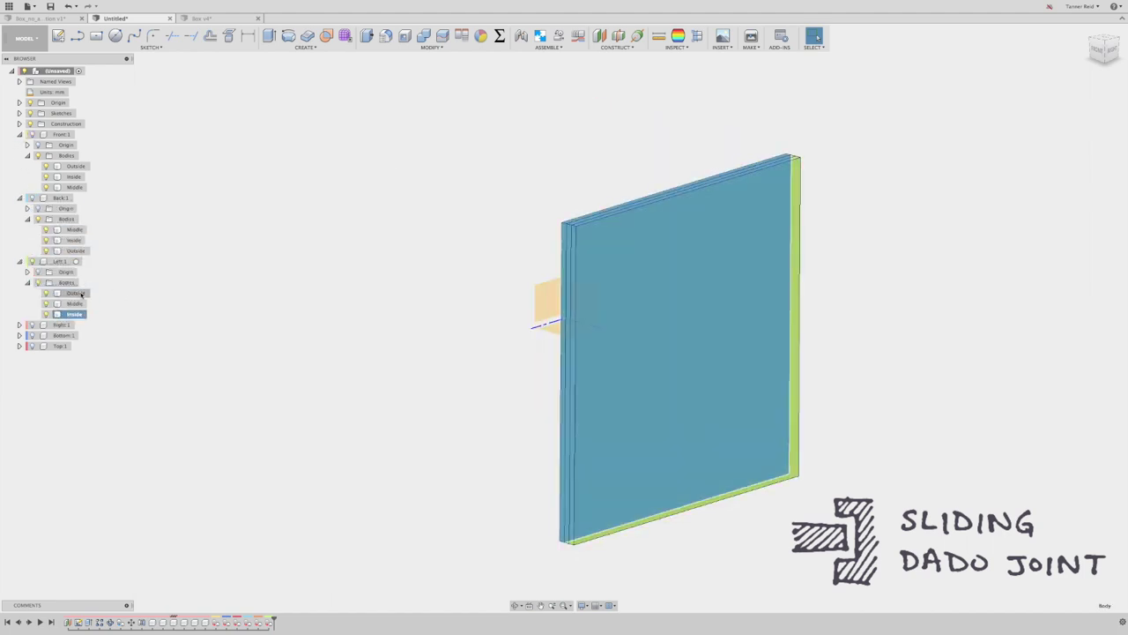
Step: Isolate the Right and Bottom components in turn and label their layers Inside, Middle and Outside by position
left_click(32, 261)
left_click(32, 325)
left_click(20, 325)
left_click(73, 356)
double_click(74, 366)
double_click(74, 377)
left_click(31, 325)
left_click(32, 388)
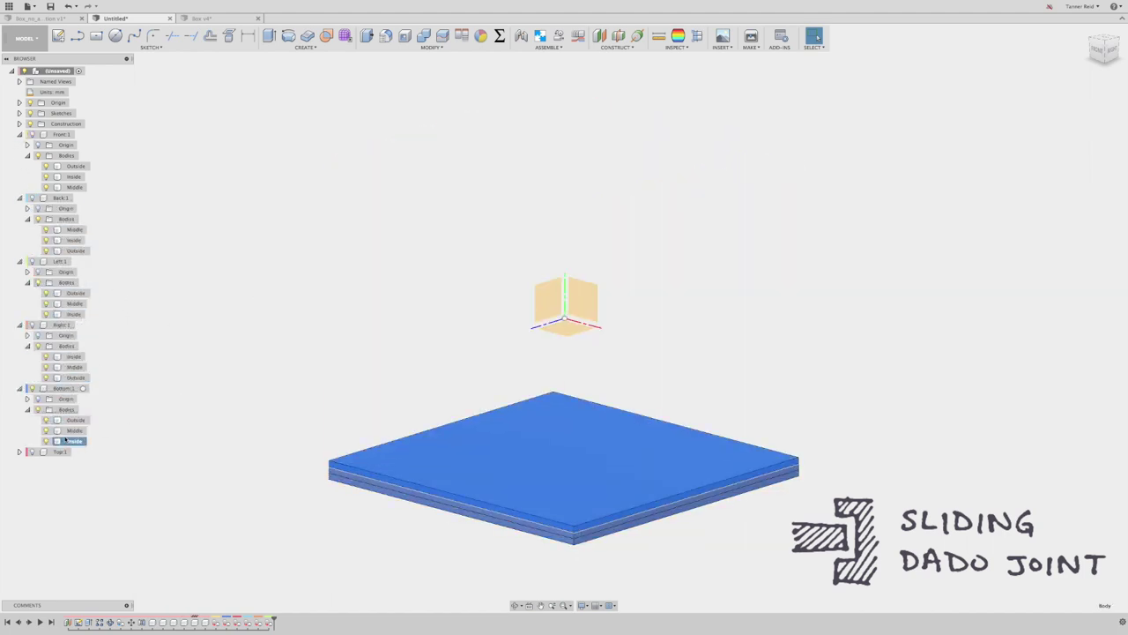
Step: Rename the Top component's three bodies as Inside, Middle and Outside, and show all six components
left_click(32, 388)
left_click(32, 451)
left_click(20, 451)
left_click(74, 483)
left_click(74, 493)
double_click(74, 504)
left_click(31, 387)
left_click(32, 324)
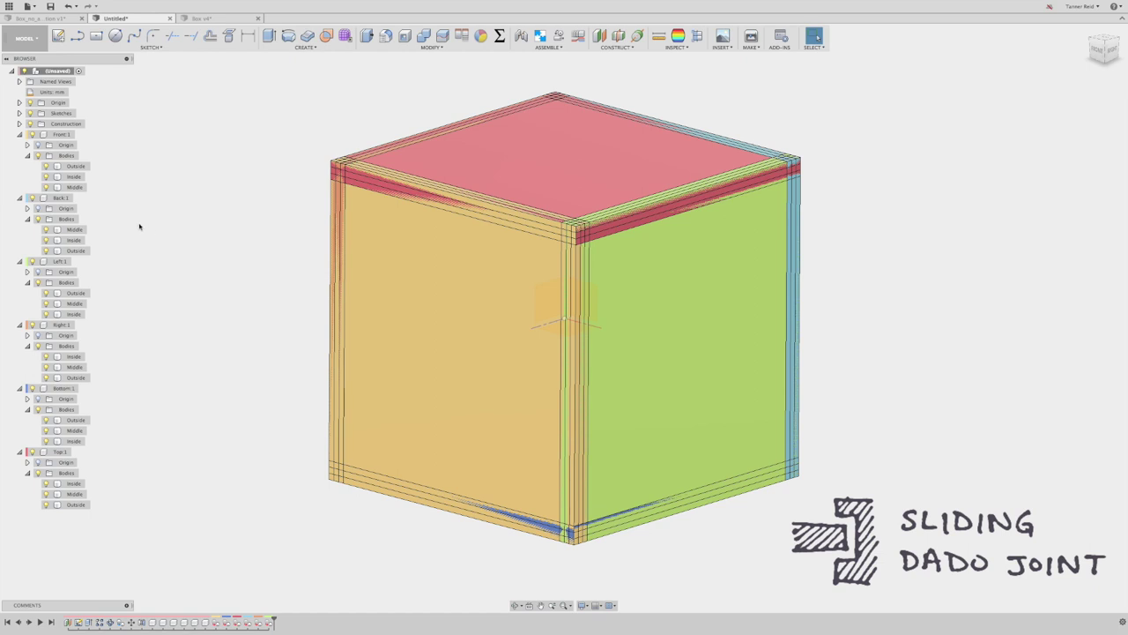
Step: Activate the Top component and hide the Front component to expose the top panel's front edge
left_click(75, 451)
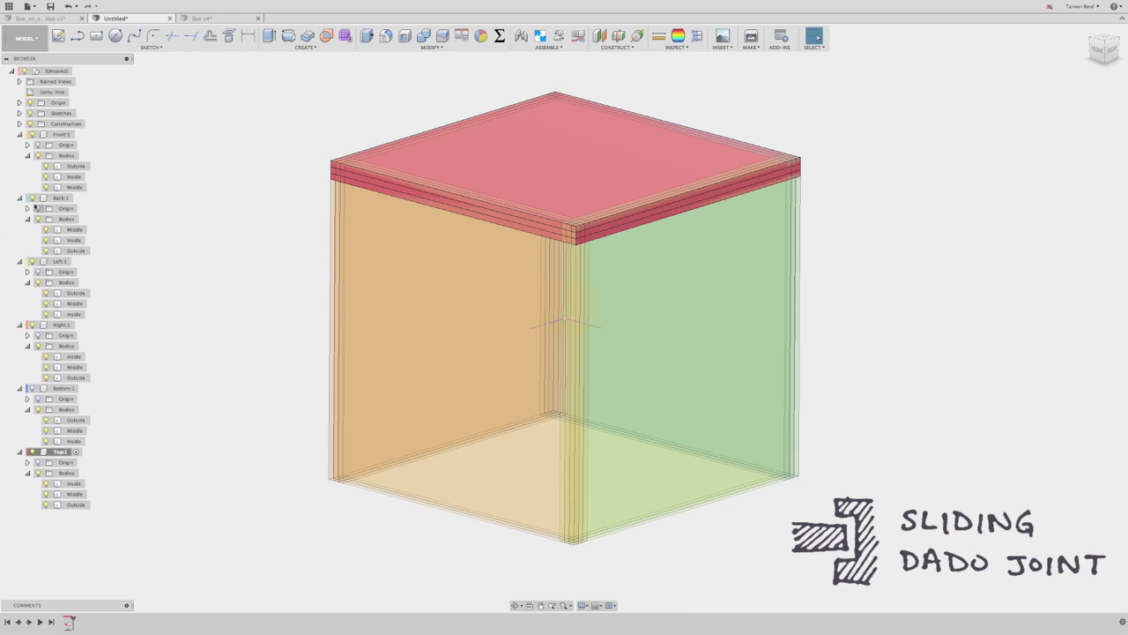
left_click(31, 134)
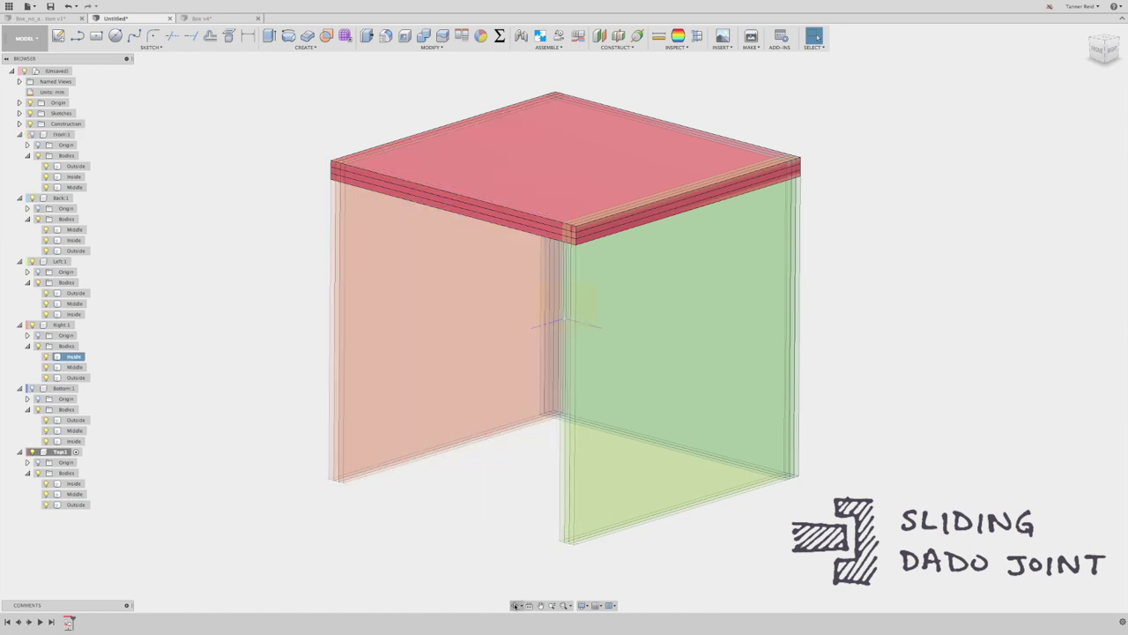
mouse_move(533, 294)
middle_mouse_down("shift")
mouse_move(579, 303)
mouse_move(585, 317)
mouse_move(538, 256)
mouse_move(500, 260)
mouse_move(541, 252)
mouse_move(561, 290)
mouse_move(524, 295)
middle_mouse_up("shift")
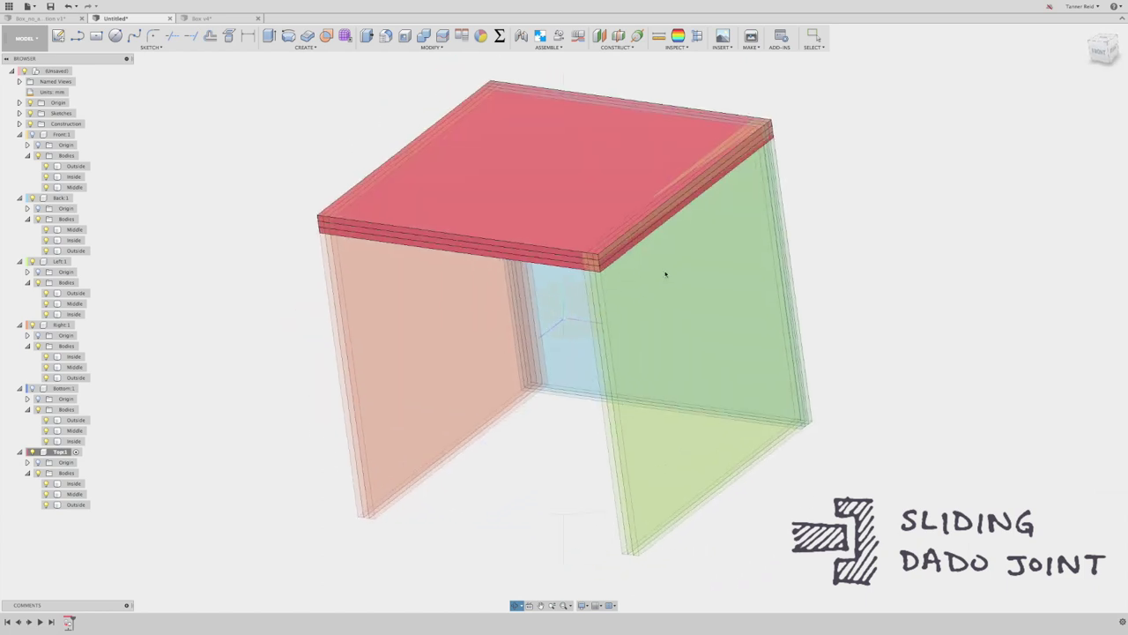
key("Escape")
Step: Cut the Top's Outside layer with all three layers of Back, Left and Right using Combine, keeping the tool bodies
left_click(423, 35)
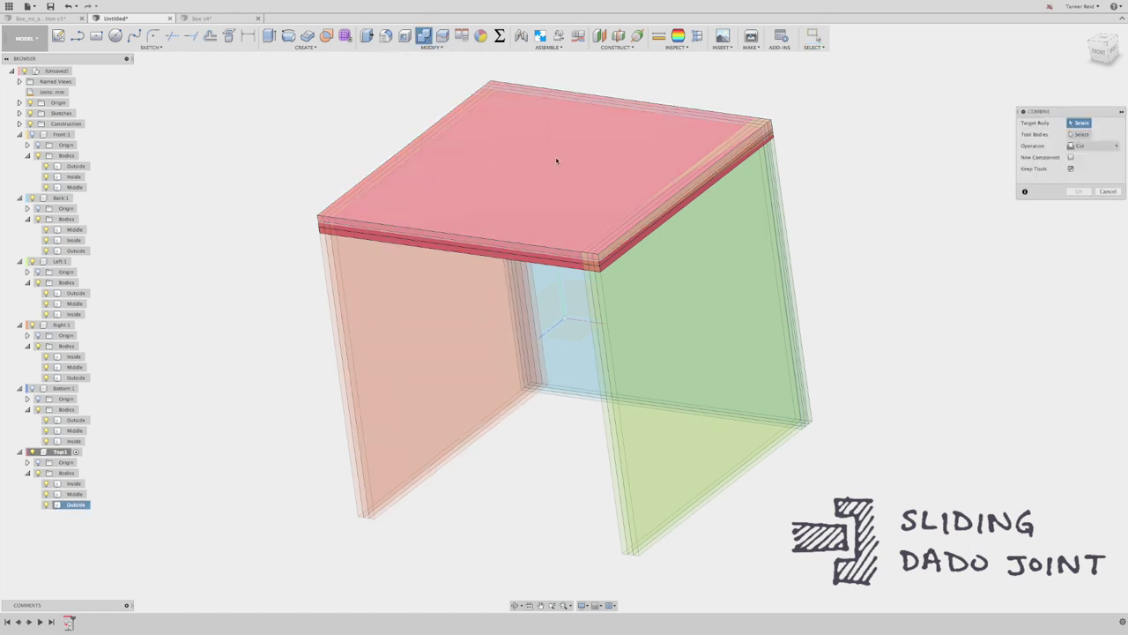
left_click(582, 164)
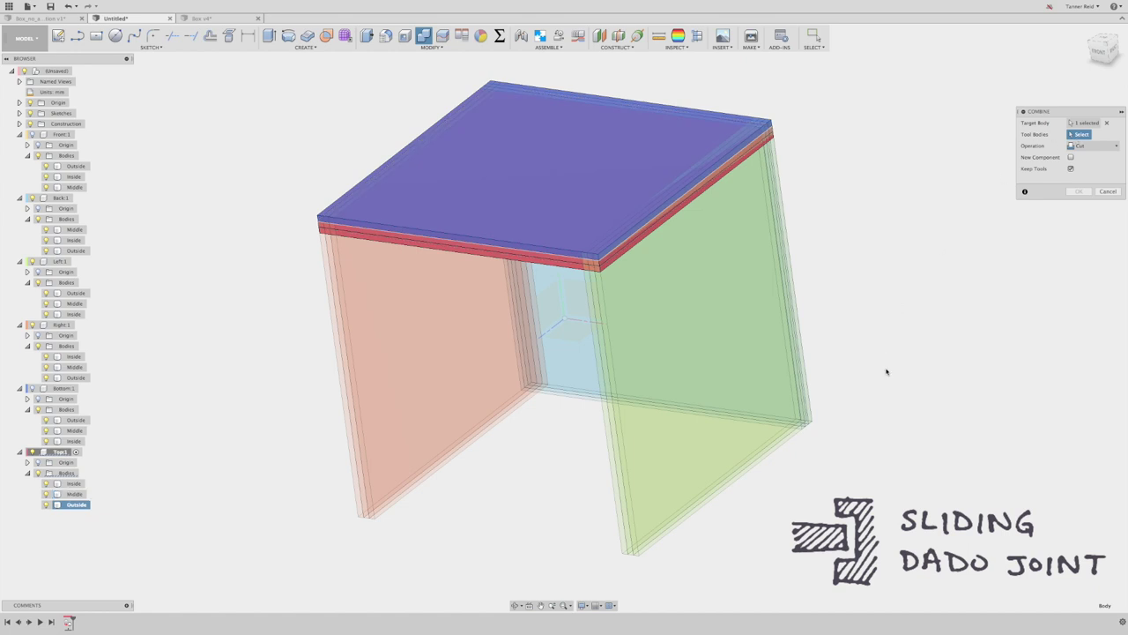
left_click_drag(867, 450, 280, 328)
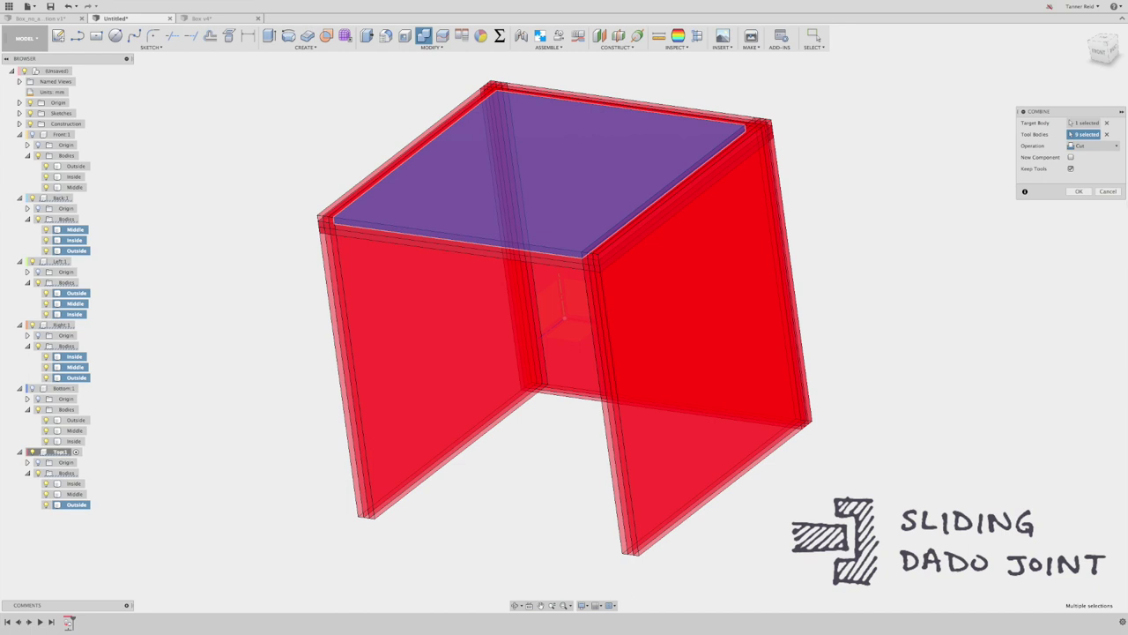
left_click(1081, 192)
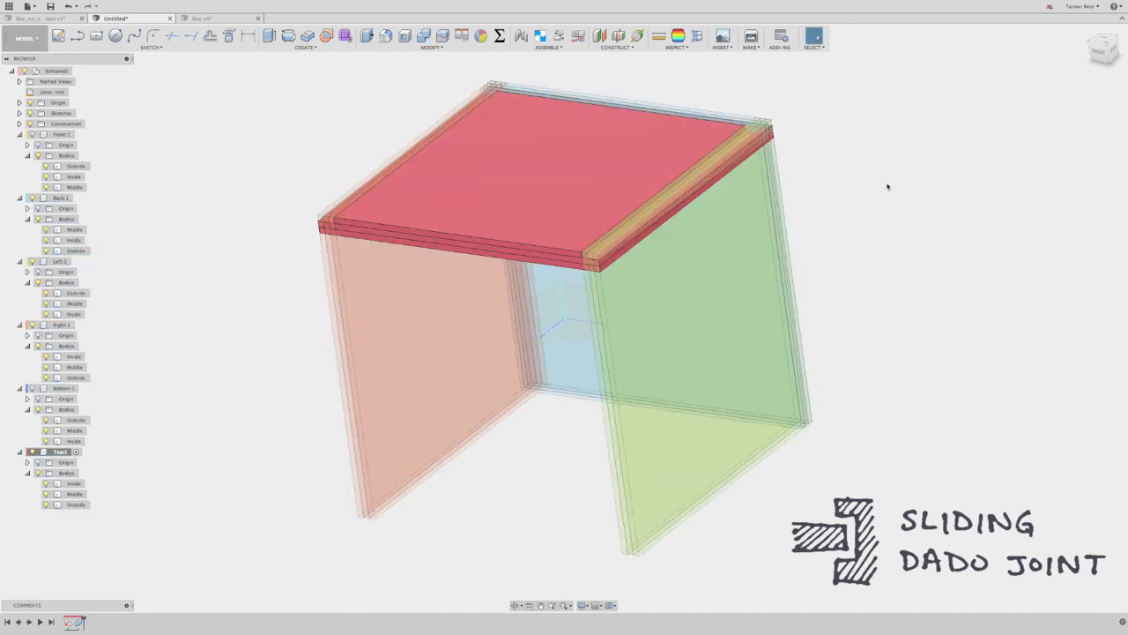
Step: Cut the Top's Middle layer with all layers of the Back, Left and Right components, keeping the tool bodies
left_click(586, 254)
left_click(592, 245)
left_click(592, 245)
left_click(753, 238)
left_click(503, 383)
left_click(405, 37)
left_click(423, 35)
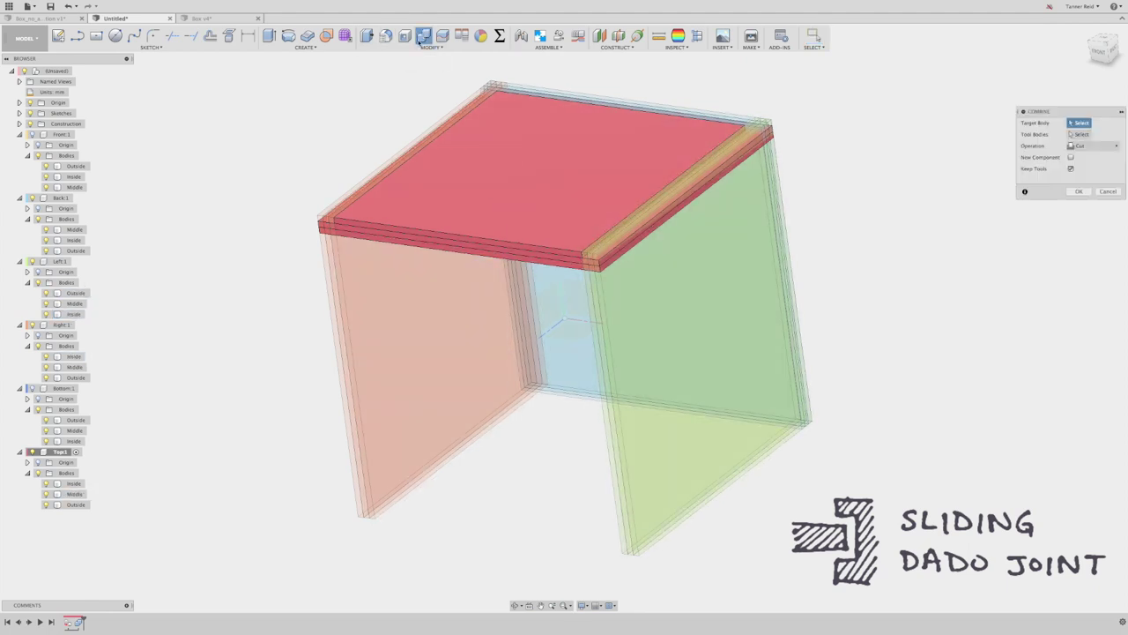
left_click(401, 236)
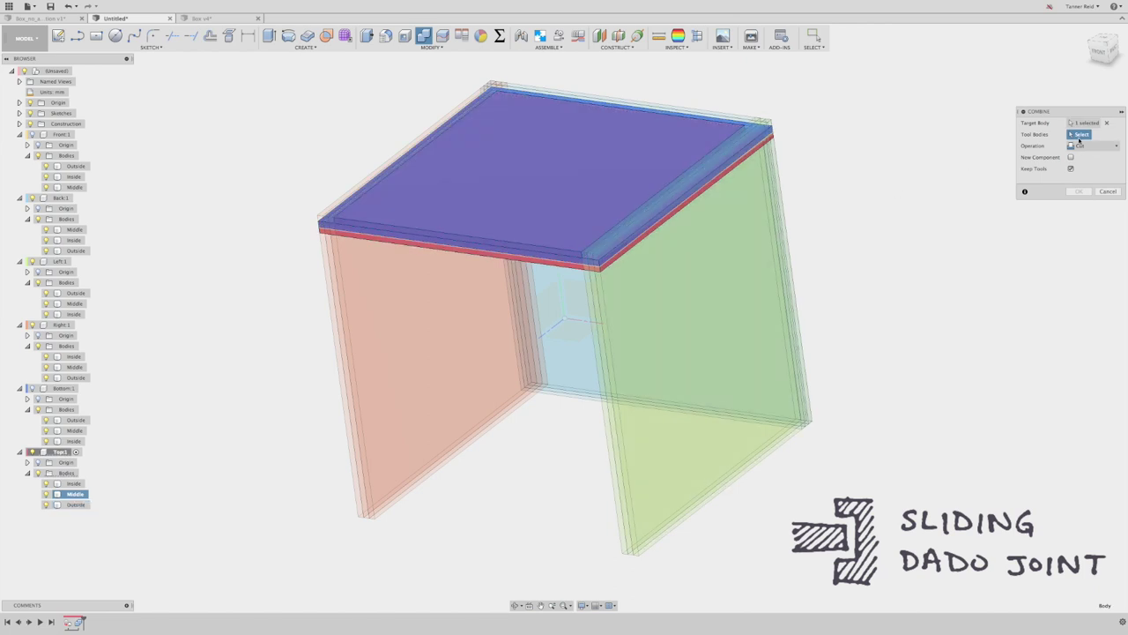
left_click_drag(838, 534, 234, 331)
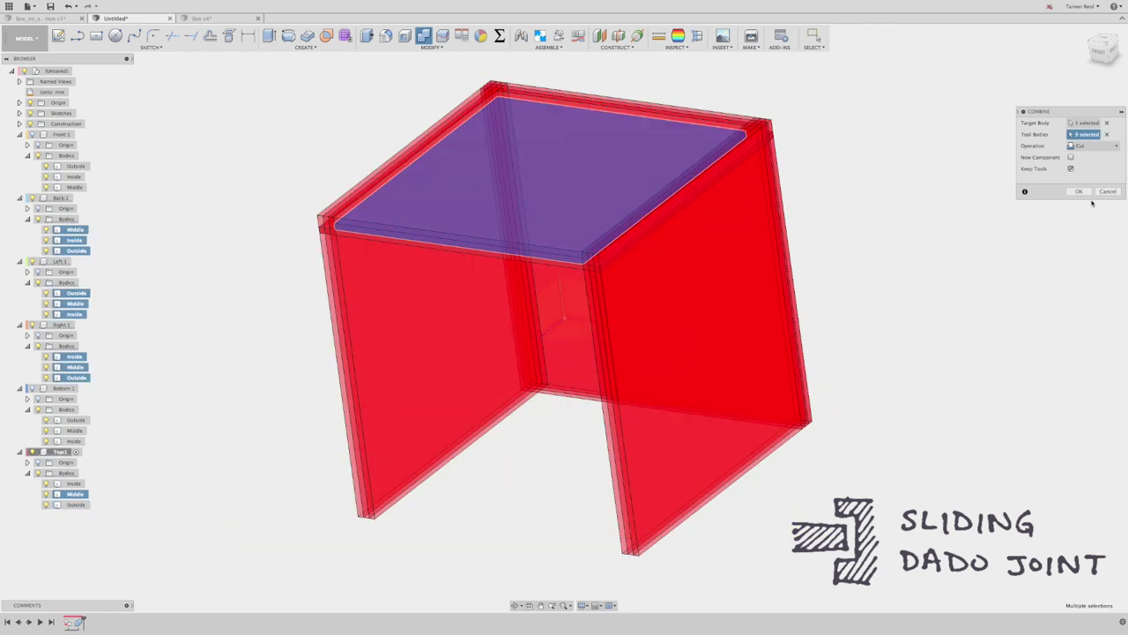
left_click(1079, 192)
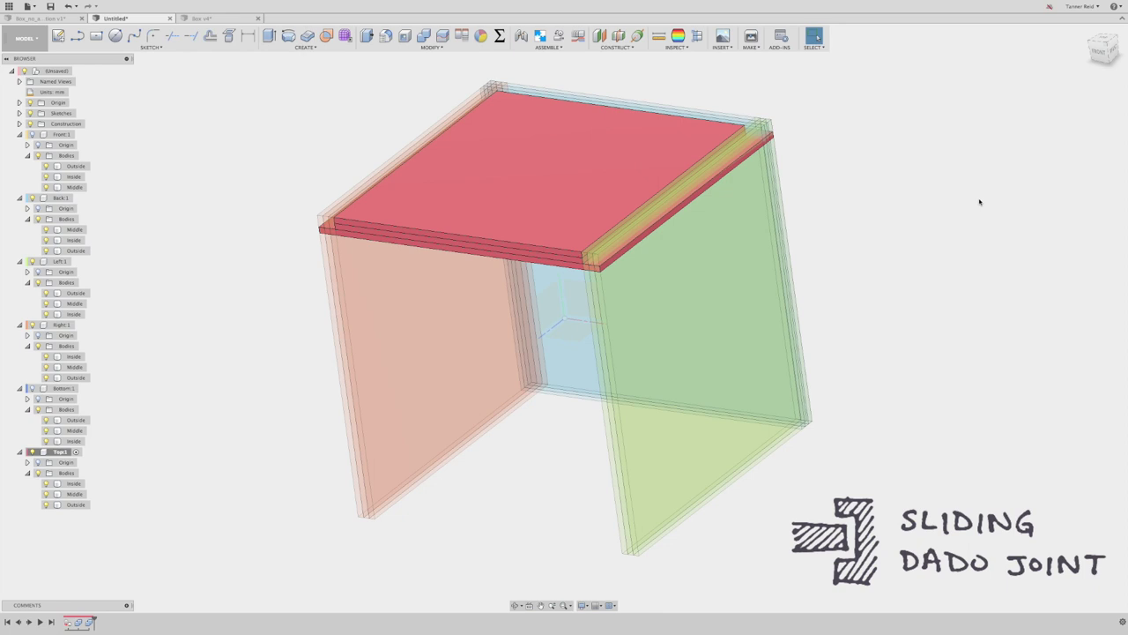
Step: Start a Combine cut with the Top's Inside layer as the target body
left_click(486, 239)
mouse_move(1109, 40)
left_mouse_down()
mouse_move(1098, 94)
mouse_move(1116, 37)
mouse_move(1106, 47)
left_mouse_up()
left_click(624, 205)
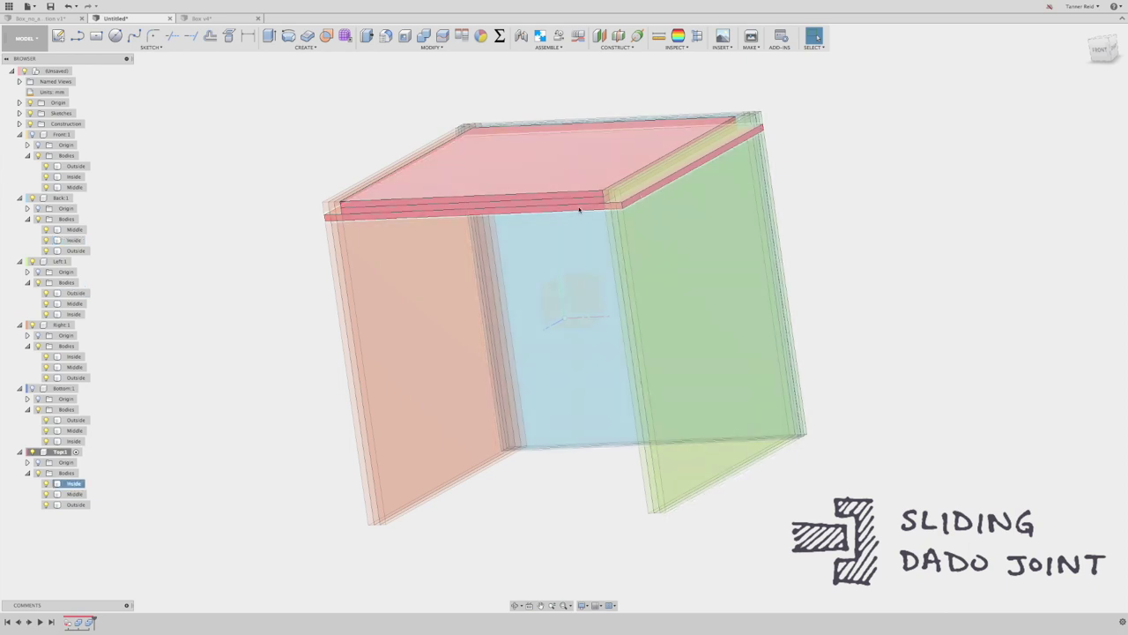
left_click(615, 208)
left_click(606, 211)
left_click(616, 233)
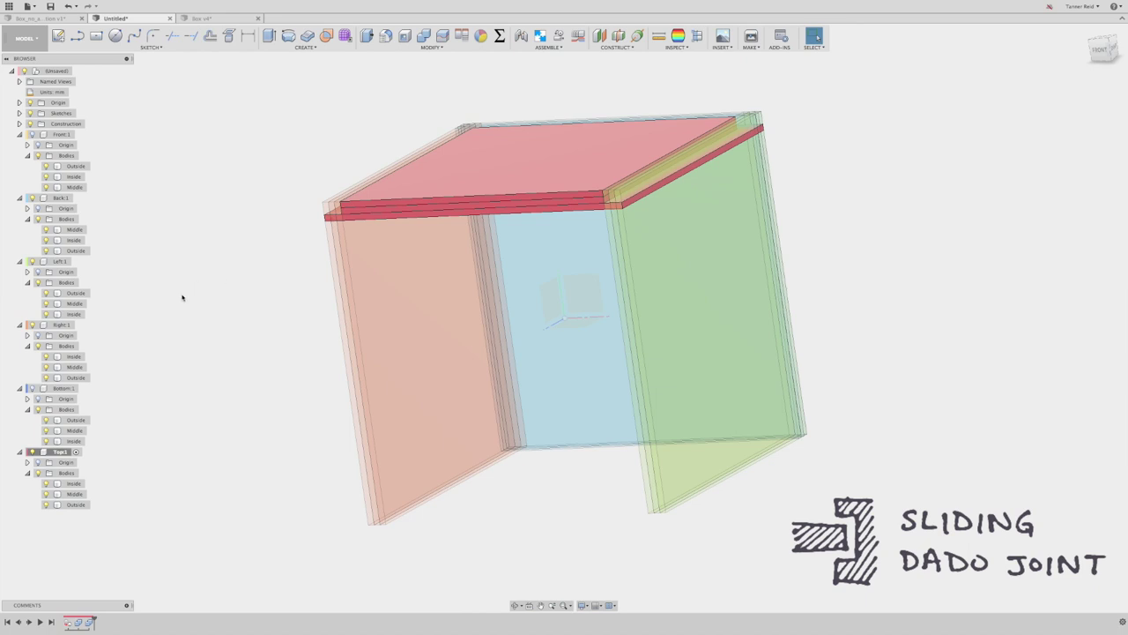
left_click(423, 35)
left_click(536, 208)
left_click(535, 209)
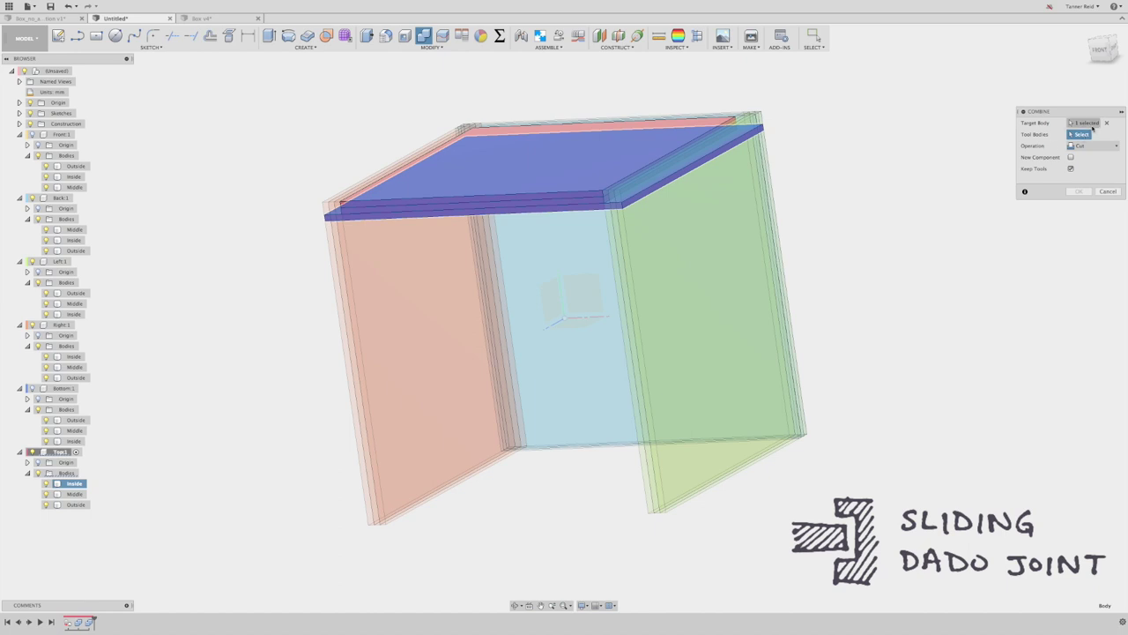
Step: Cut the Top's Inside layer with the Middle and Outside layers of Left, Right and Back, keeping the tools
left_click(669, 504)
left_click(667, 511)
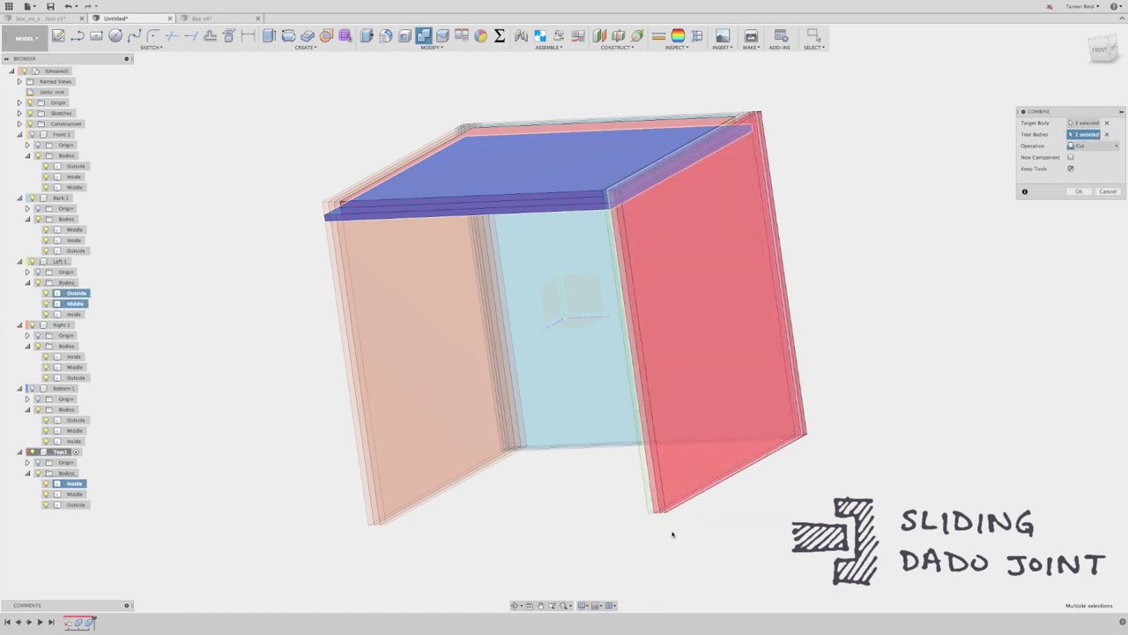
left_click(371, 525)
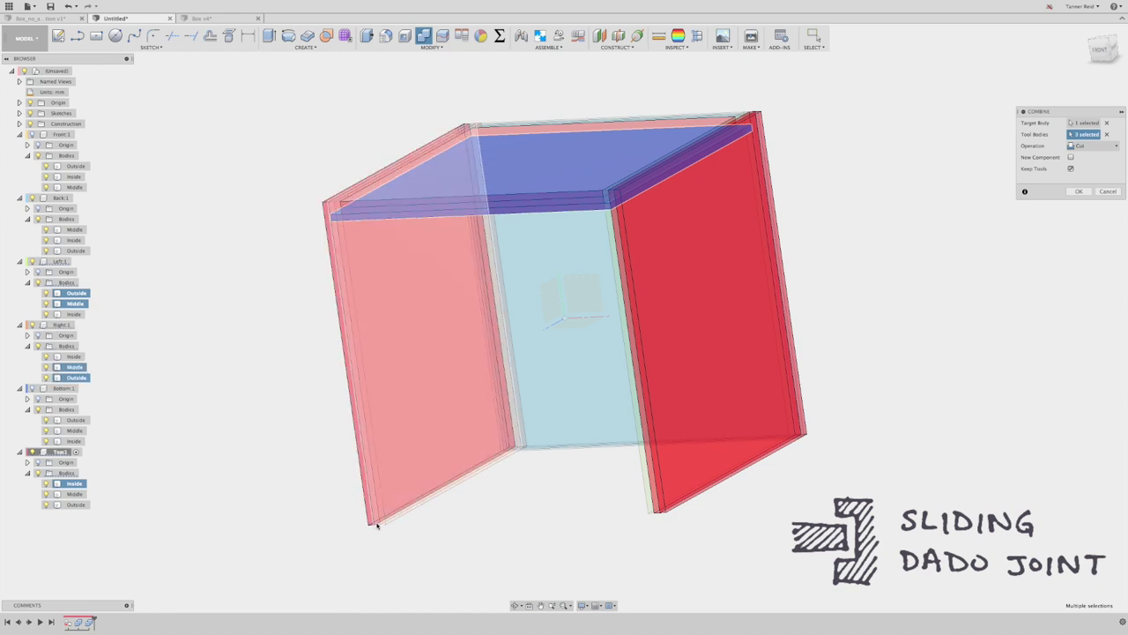
left_click(377, 524)
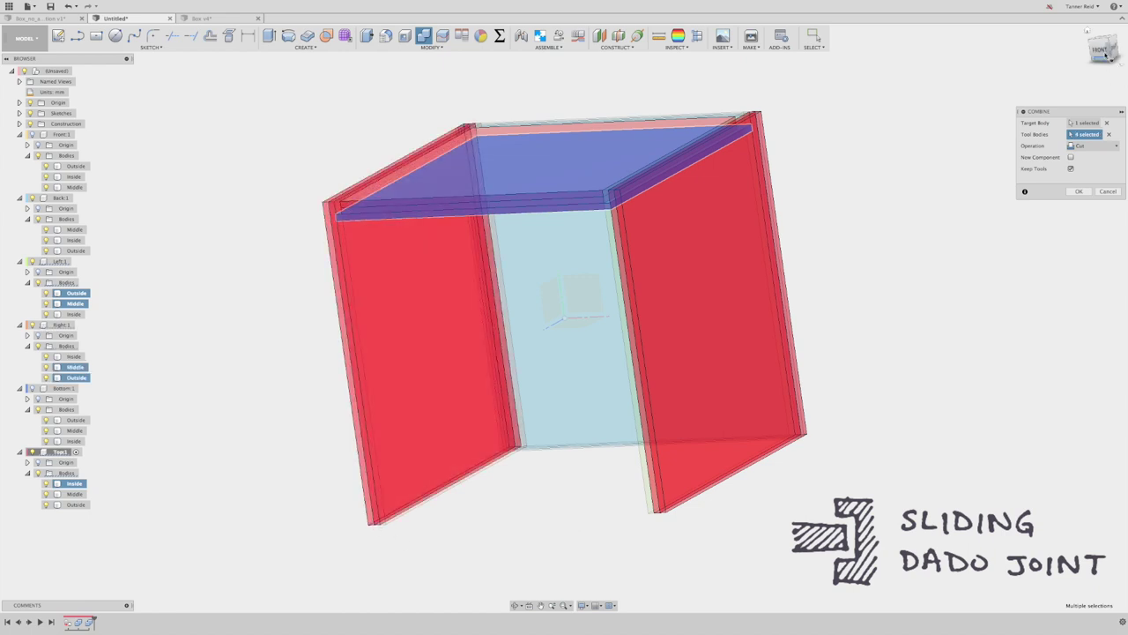
left_click_drag(1101, 57, 1109, 31)
left_click(784, 425)
left_click(781, 419)
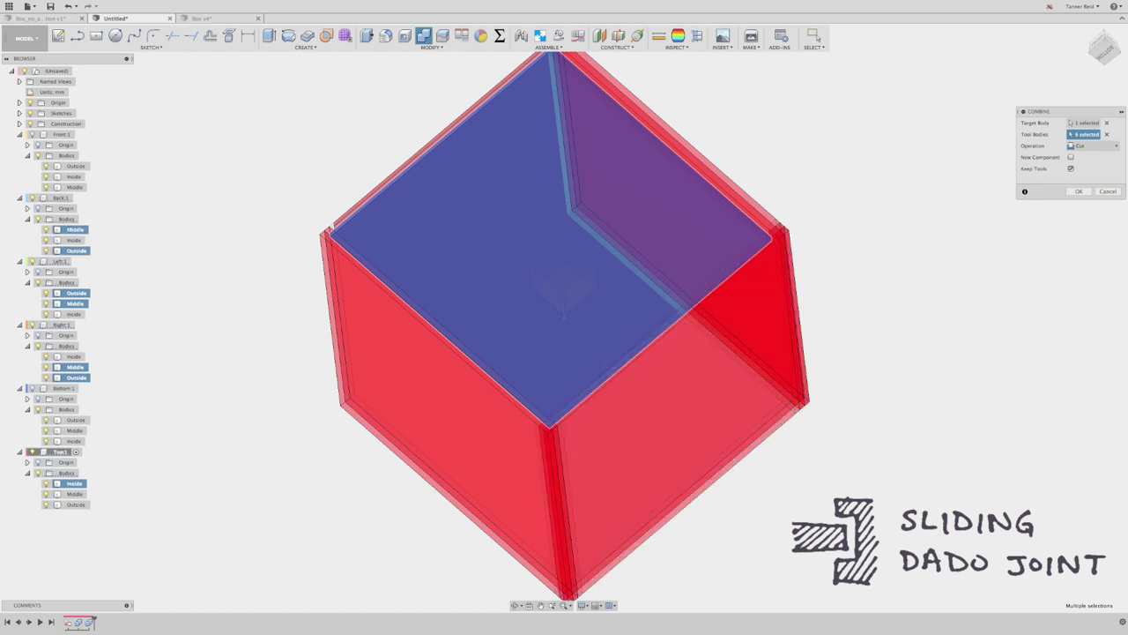
left_click(1085, 194)
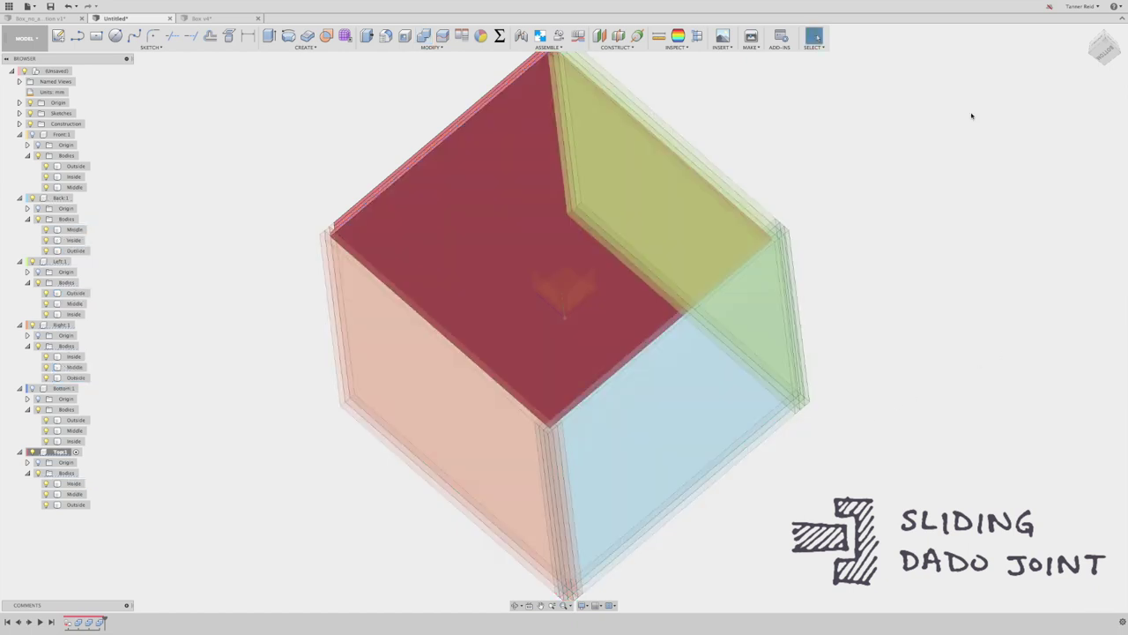
Step: Examine how the top panel slides in its dado groove in the finished Box_no_animation design, and return to the untitled box
left_click_drag(1102, 47, 1096, 138)
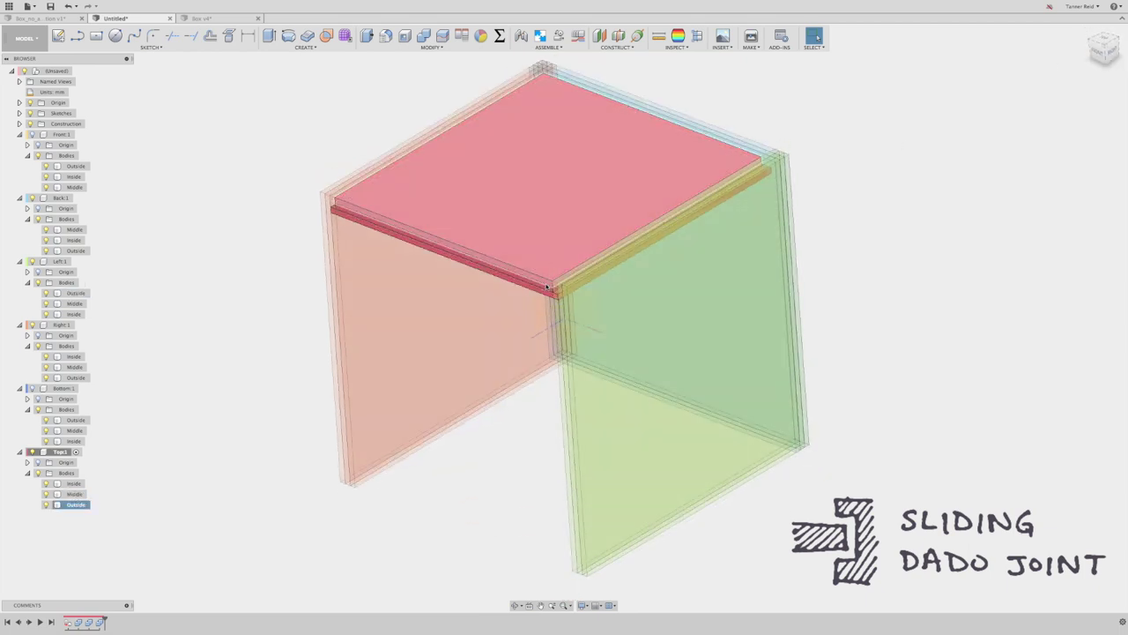
mouse_move(546, 277)
middle_mouse_down("shift")
mouse_move(564, 352)
mouse_move(564, 269)
middle_mouse_up("shift")
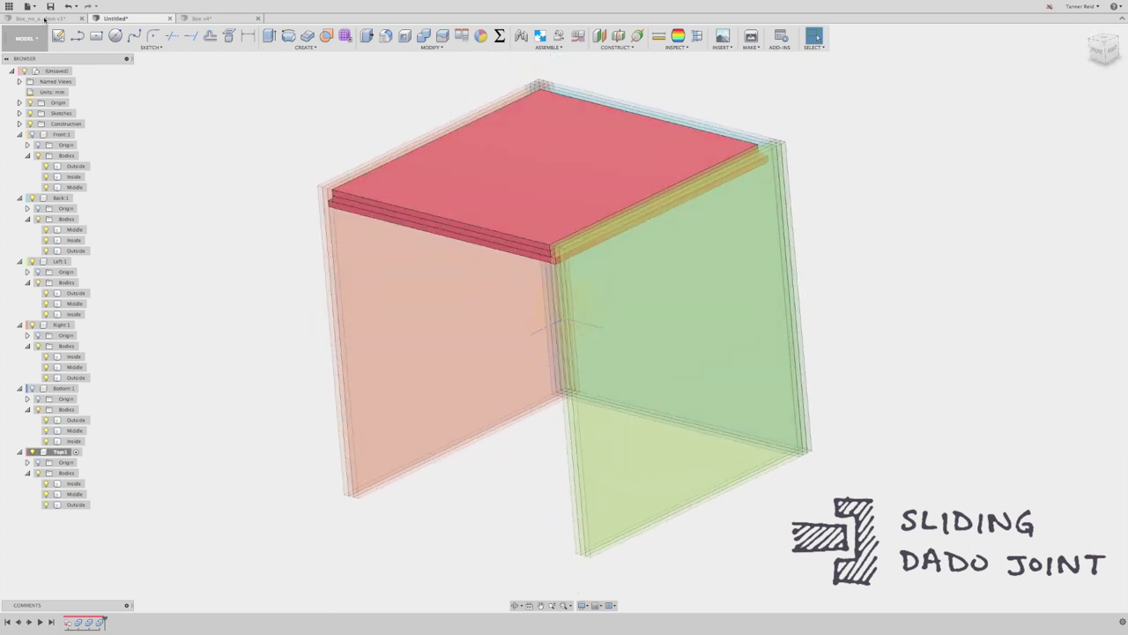
left_click(43, 19)
left_click_drag(429, 438, 245, 522)
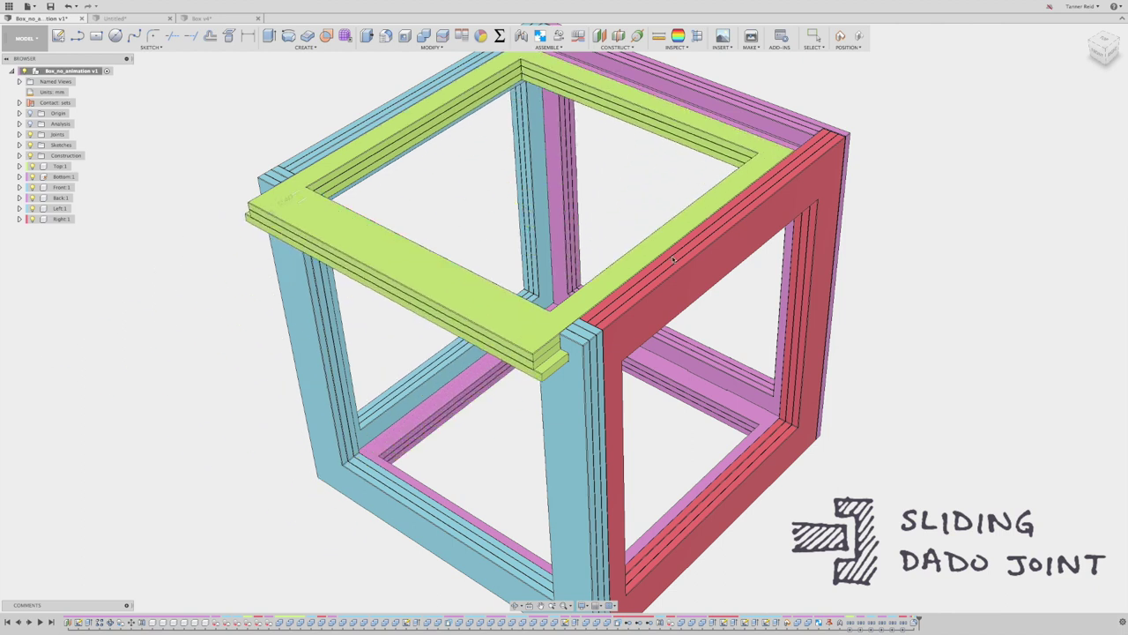
left_click_drag(635, 251, 226, 505)
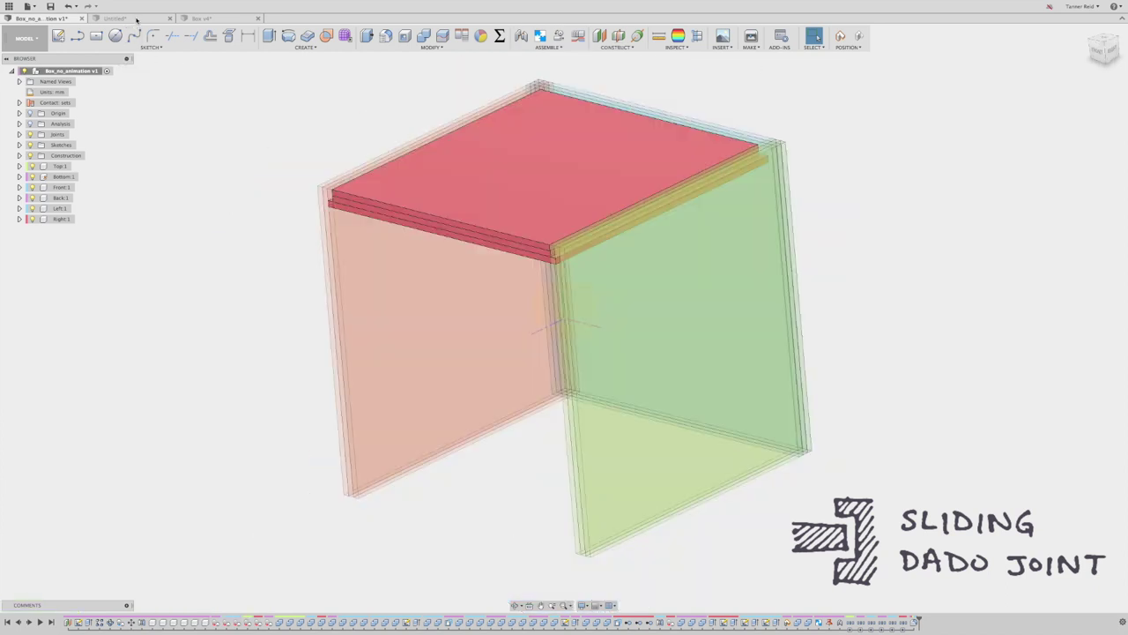
left_click(136, 18)
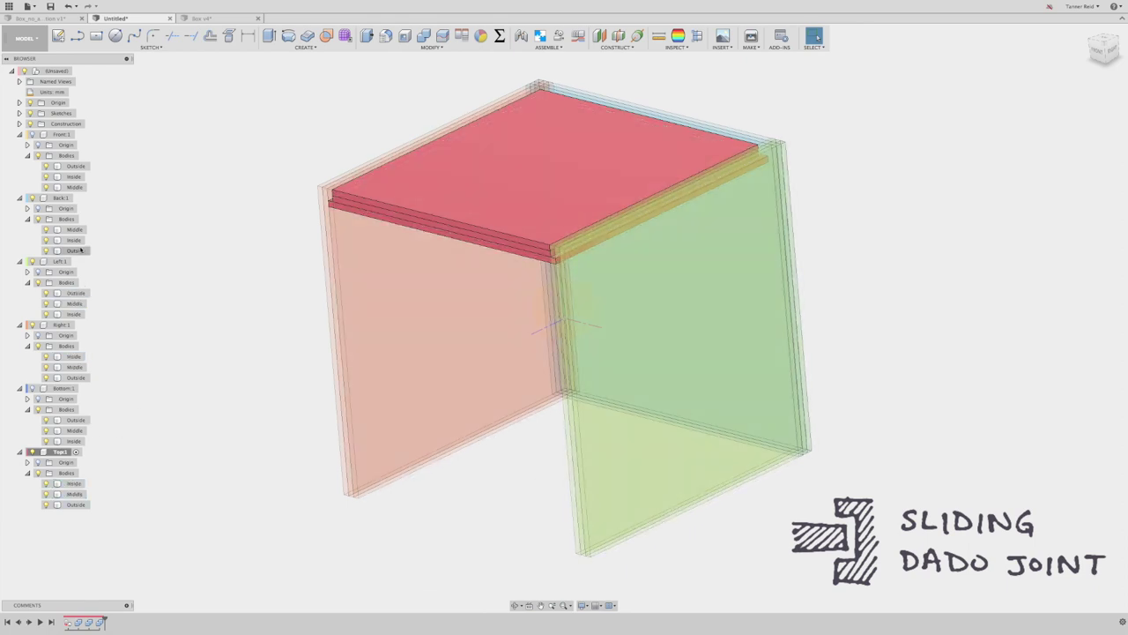
Step: Activate the Right component and cut its Inside layer with the Top's Inside layer, keeping the tool body
left_click(431, 319)
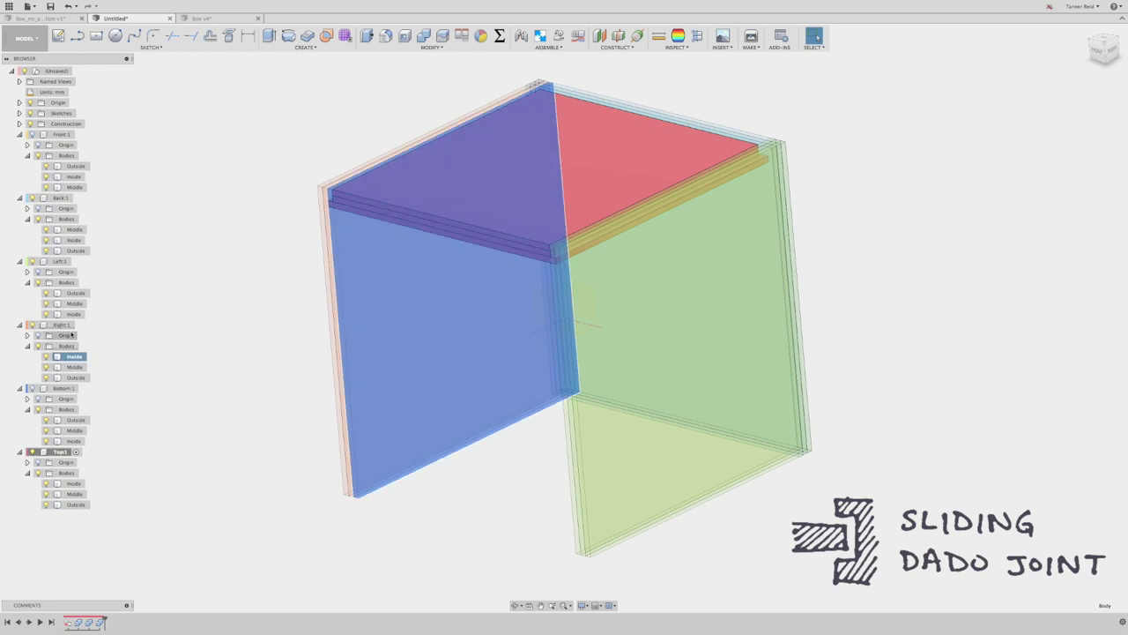
left_click(60, 324)
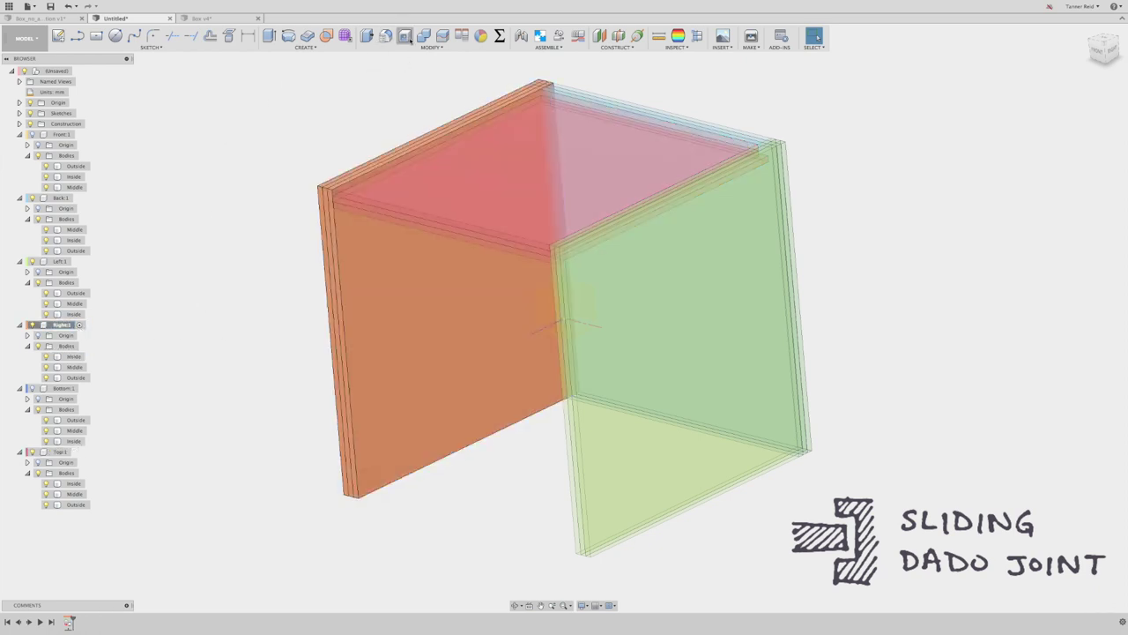
left_click(423, 36)
left_click(384, 298)
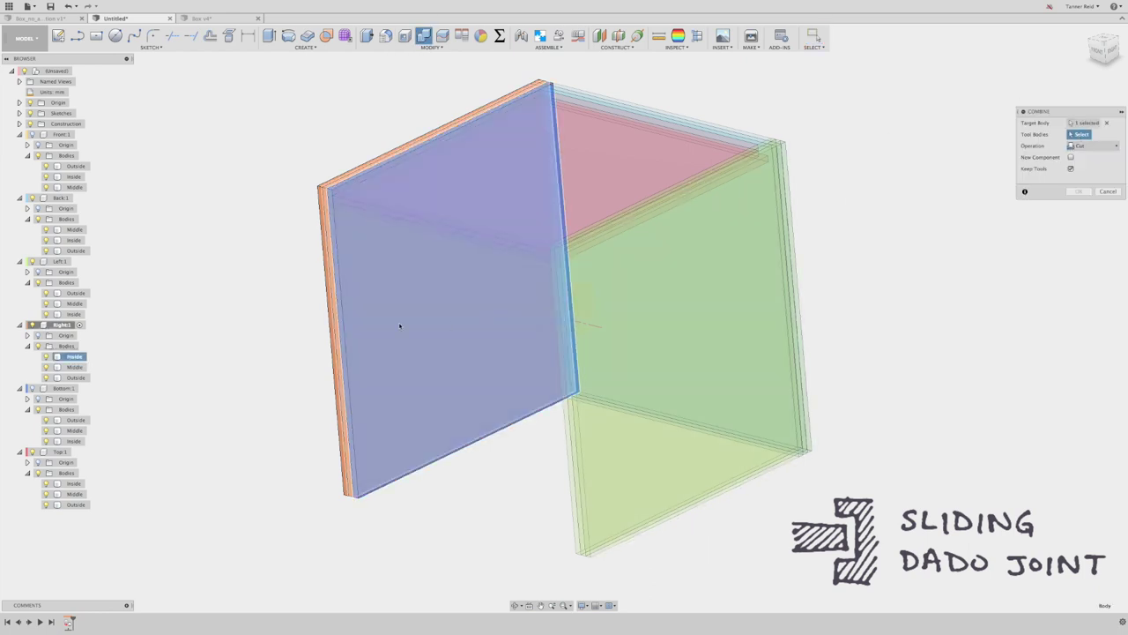
left_click(394, 226)
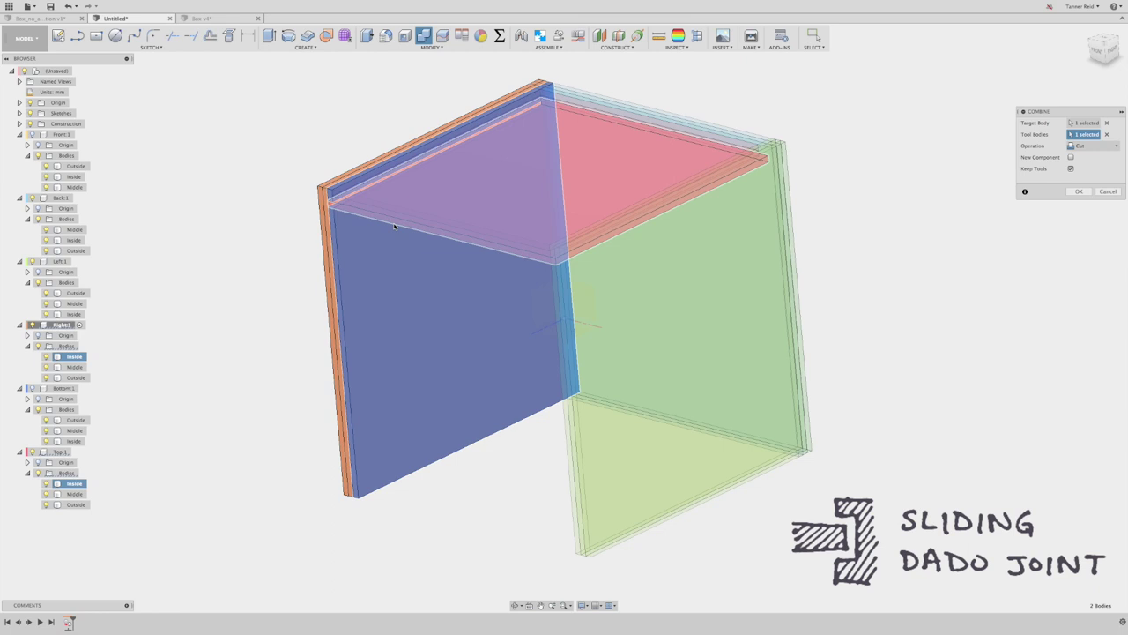
left_click(489, 134)
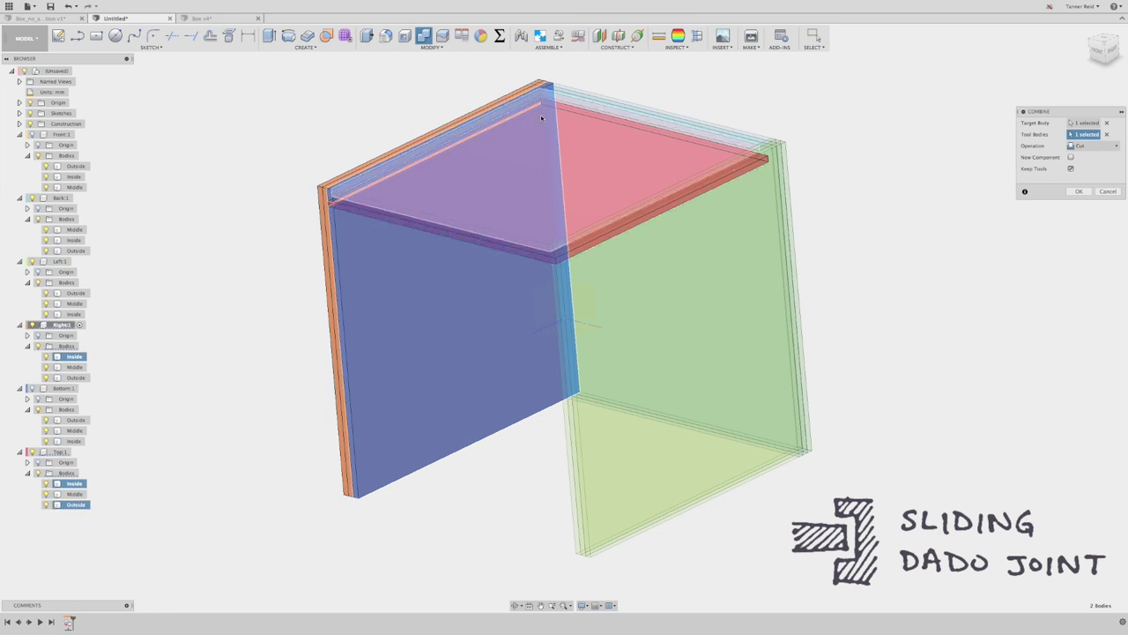
left_click(1079, 191)
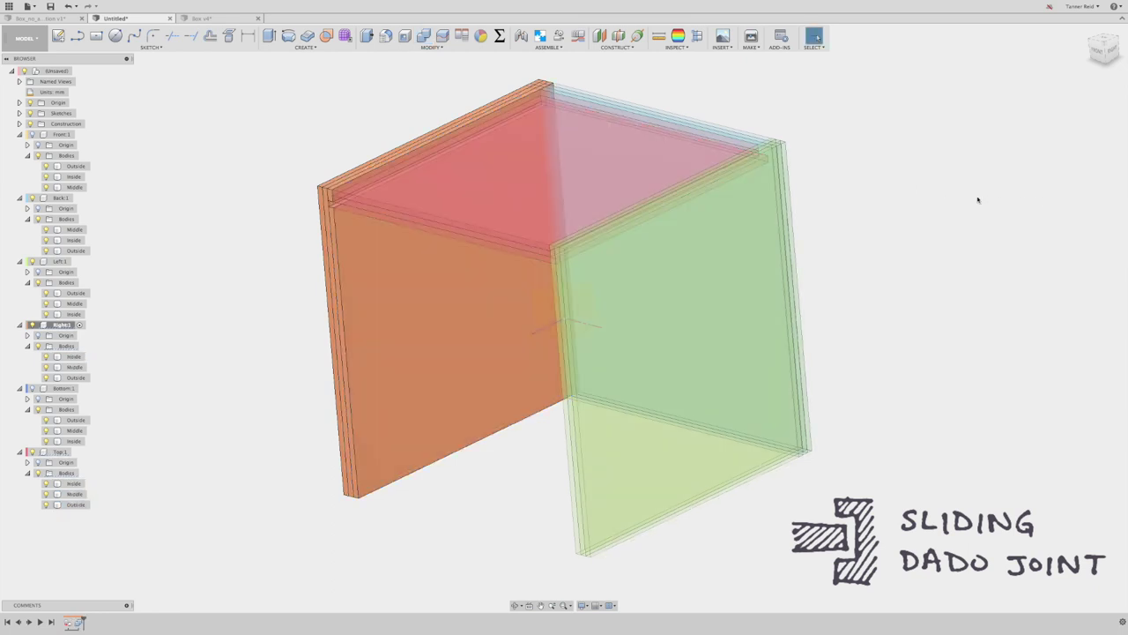
Step: Activate the Back component and cut its Inside layer with the Top's Inside layer, keeping the tool body
left_click(516, 604)
left_click_drag(528, 353, 495, 330)
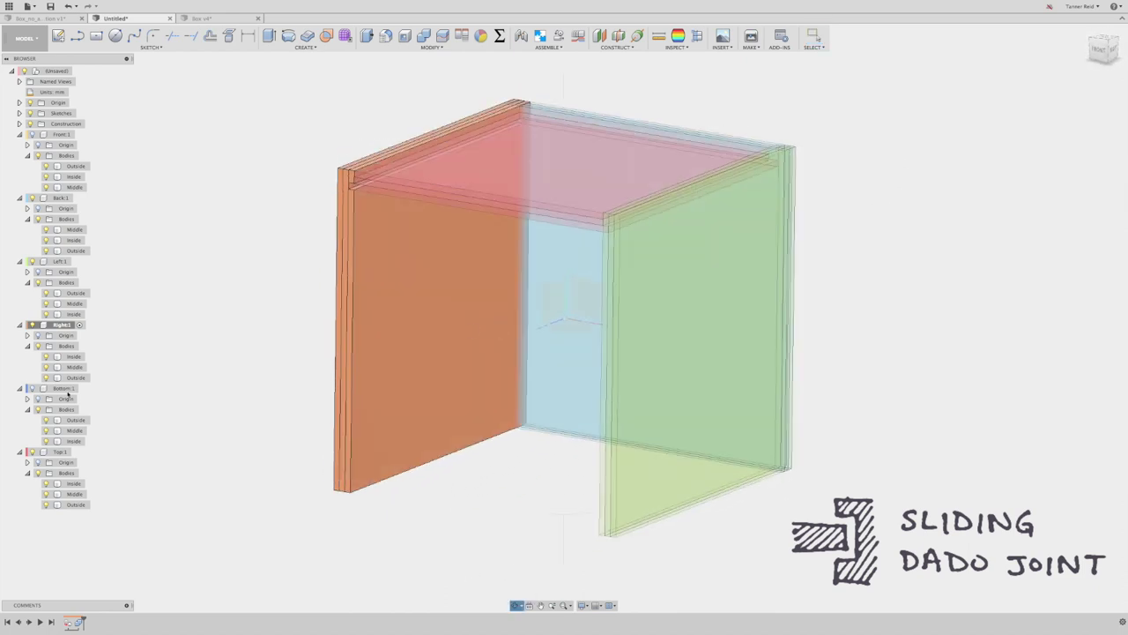
key("Escape")
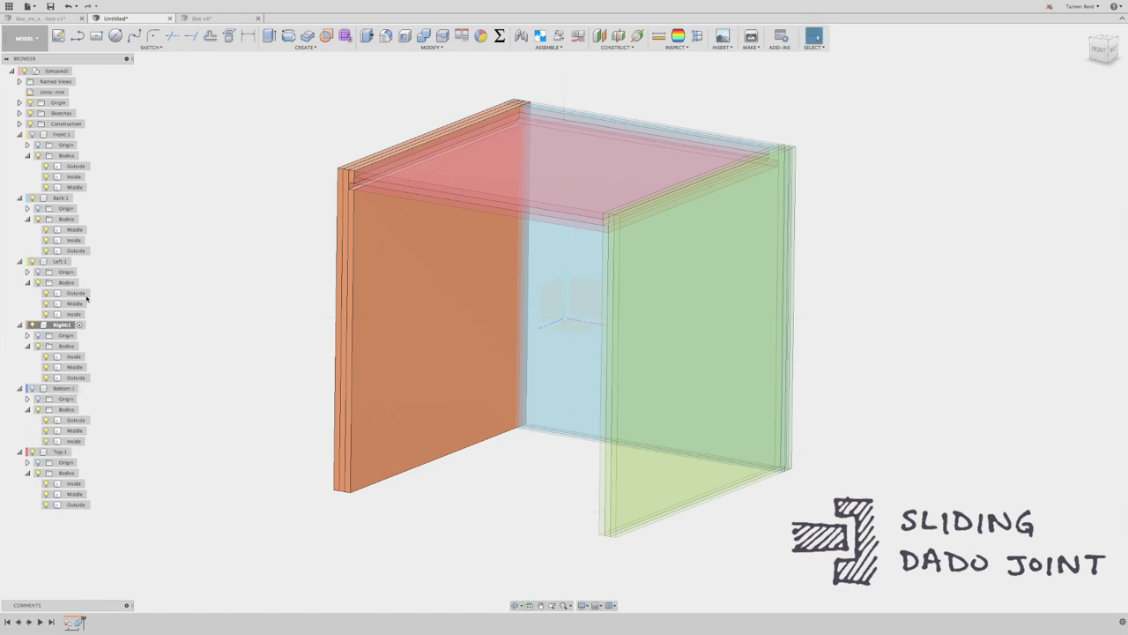
left_click(80, 389)
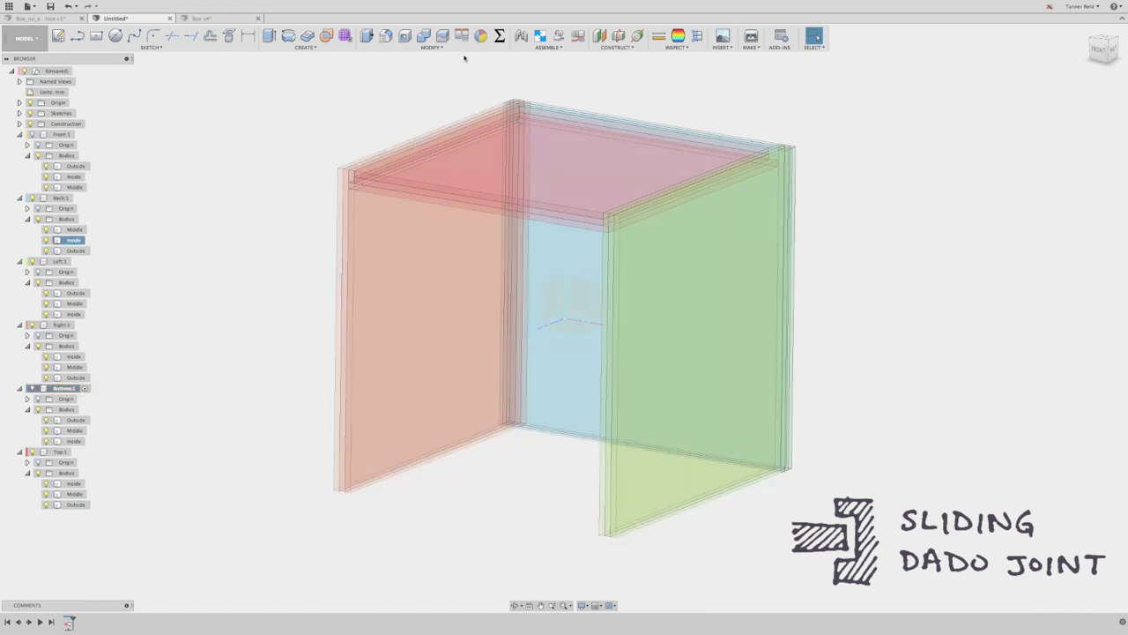
left_click(405, 152)
left_click(78, 199)
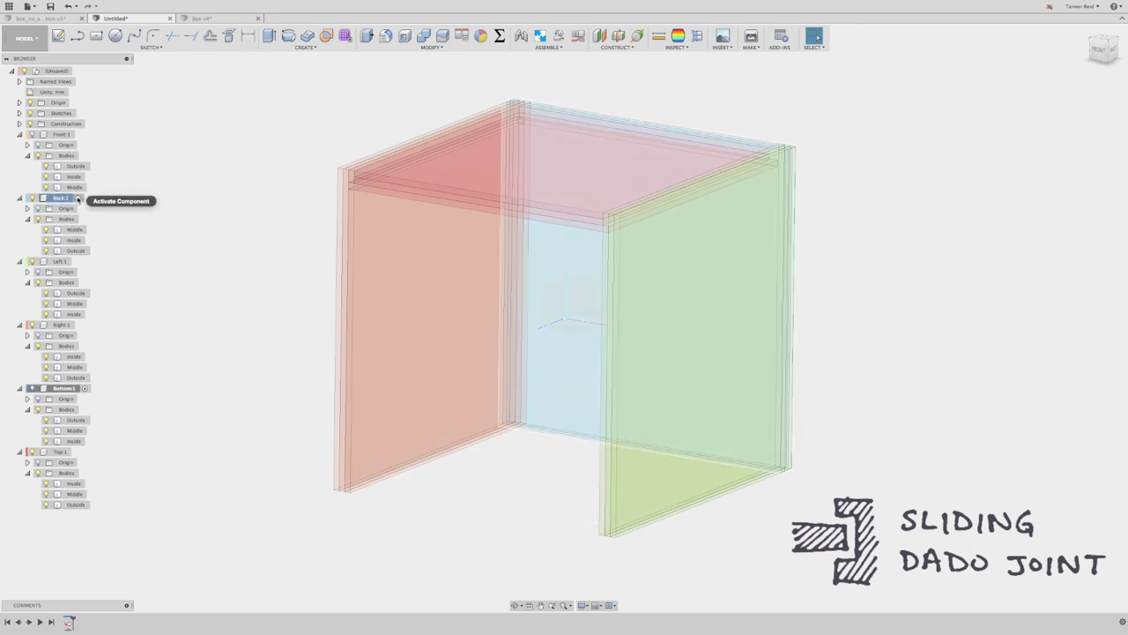
left_click(423, 35)
left_click(559, 320)
left_click(571, 228)
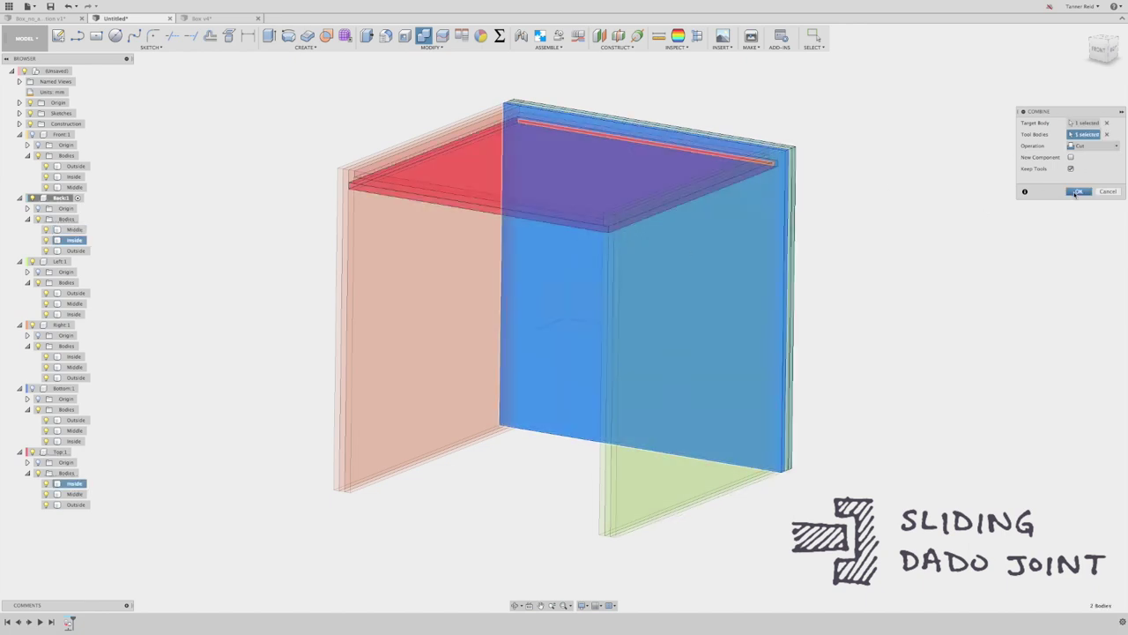
left_click(1076, 191)
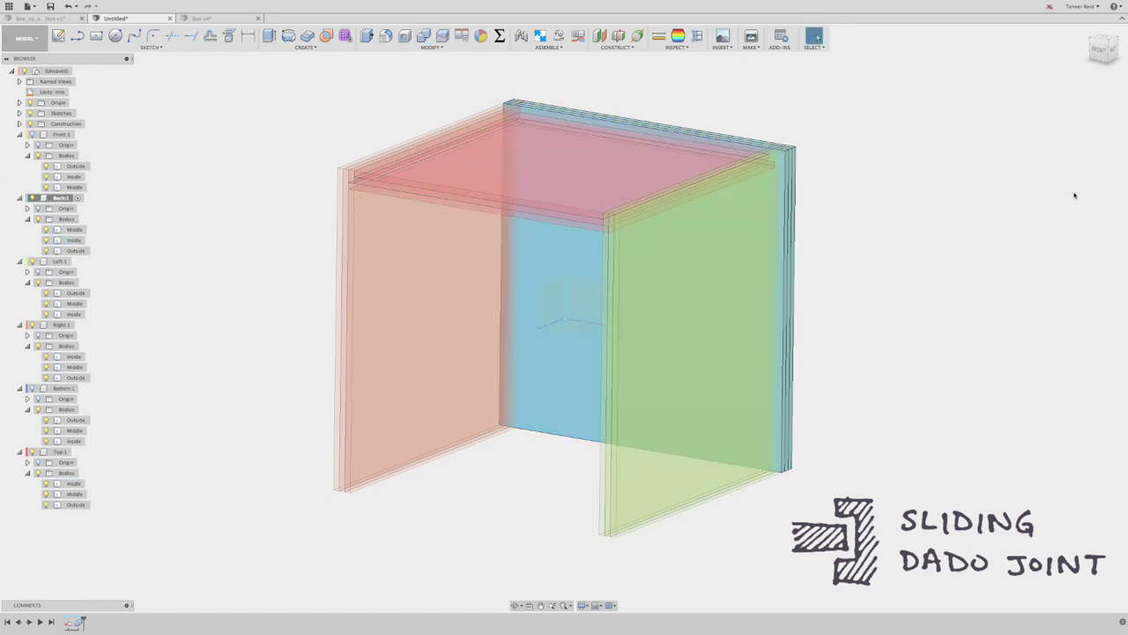
Step: Activate the Left component and cut its Inside layer with the Top's Inside layer, keeping the tool body
left_click(516, 604)
left_click_drag(529, 494, 559, 396)
key("Escape")
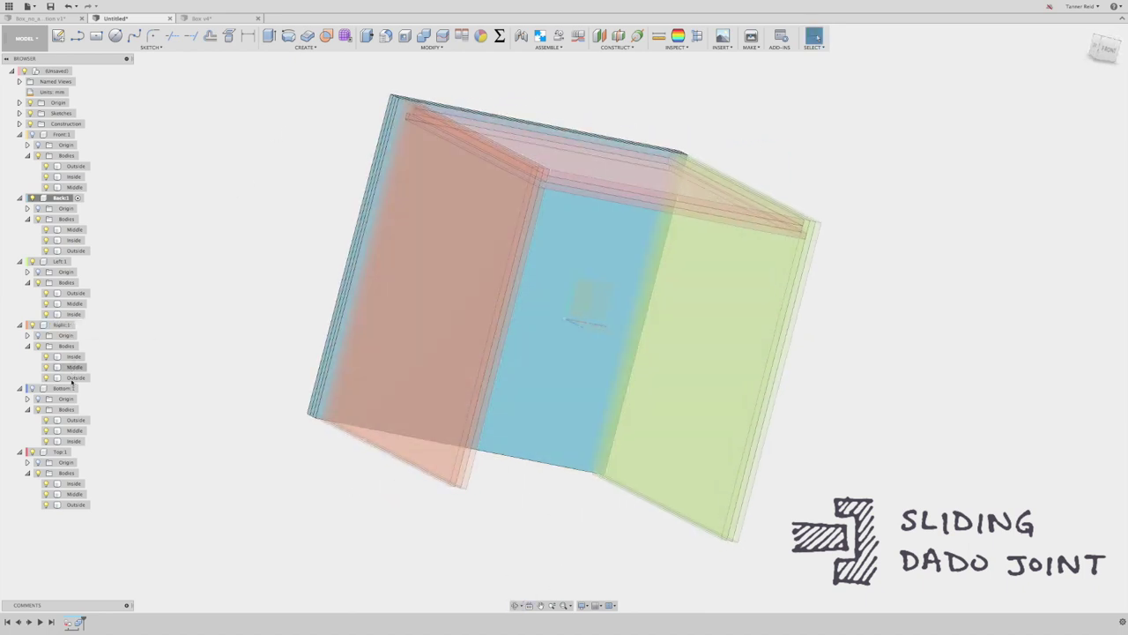
left_click(76, 262)
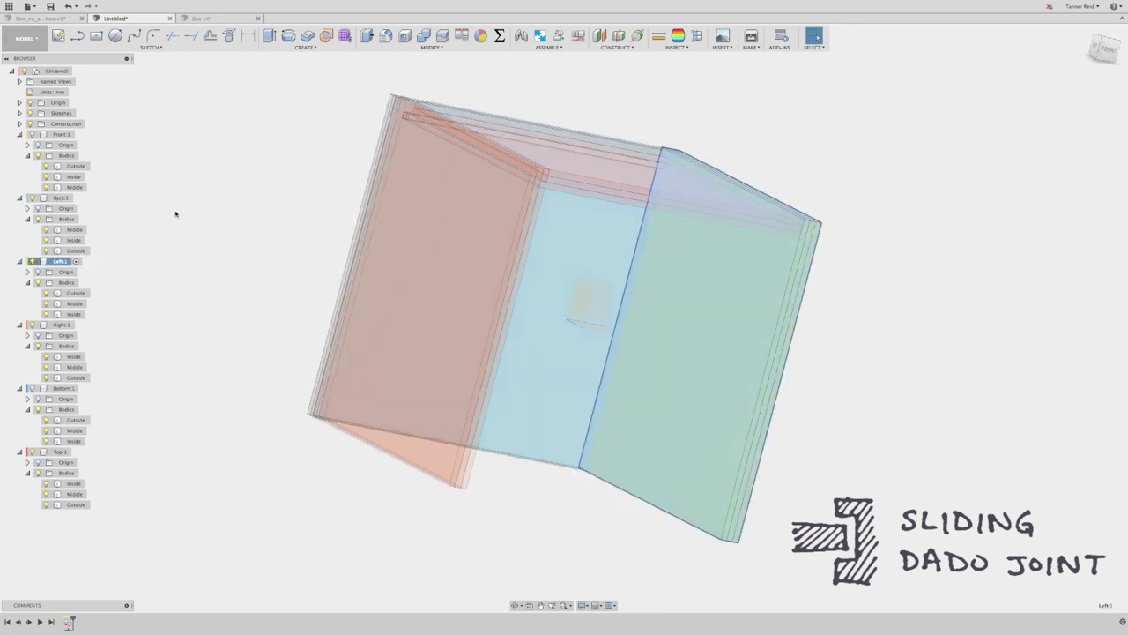
left_click(424, 36)
left_click(634, 463)
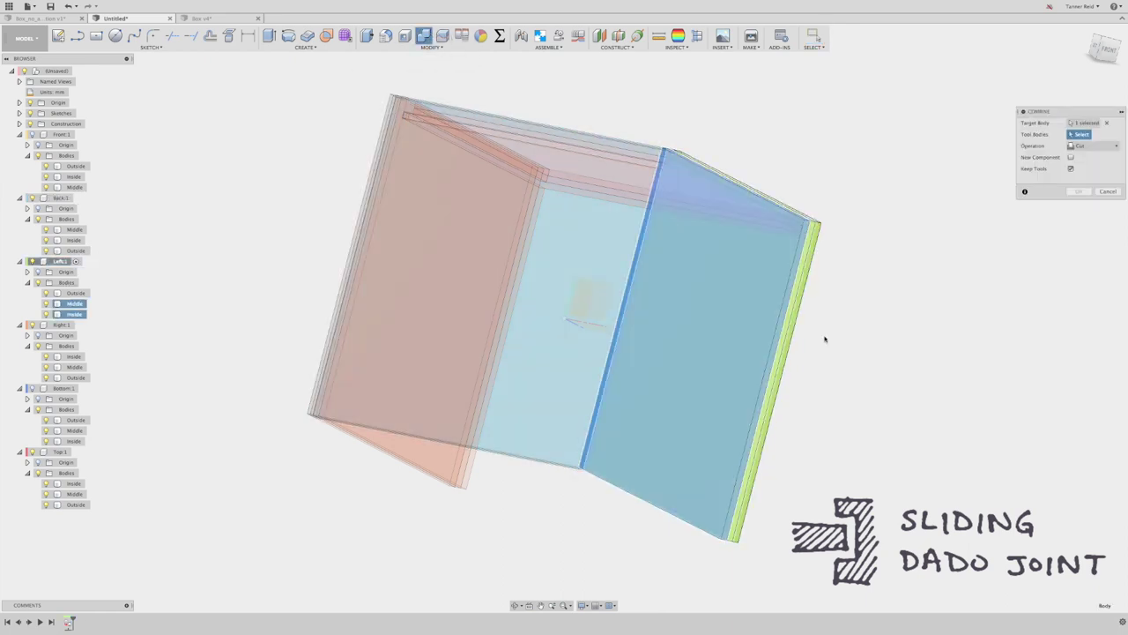
left_click(776, 236)
left_click(1079, 192)
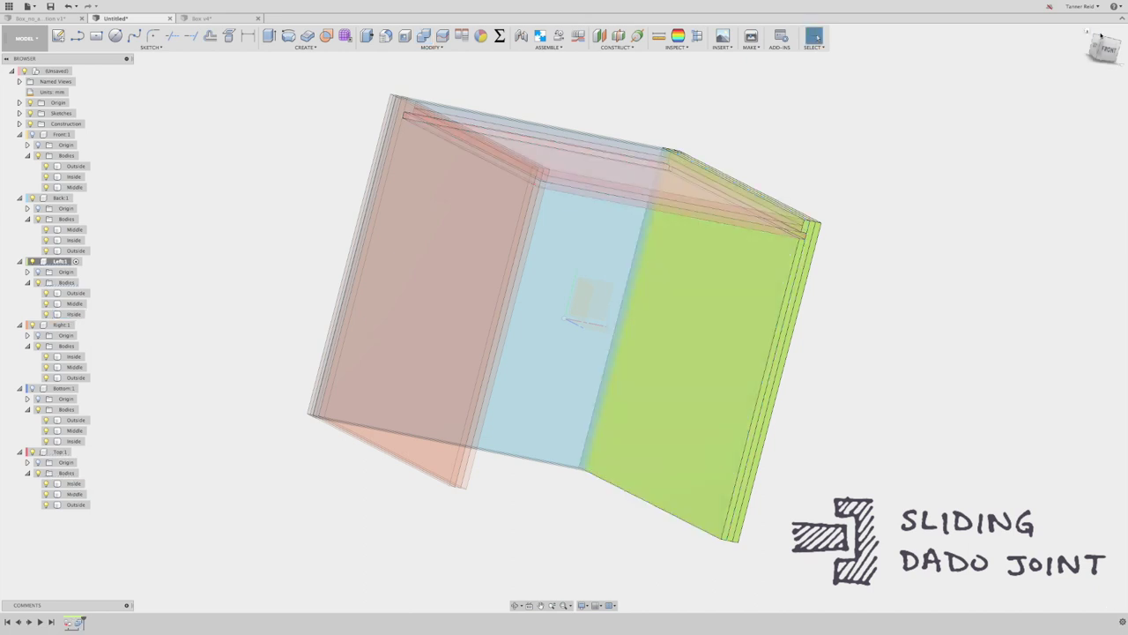
Step: Activate the root component, pull the Top panel out to examine the dado grooves, and undo the move
left_click(1107, 50)
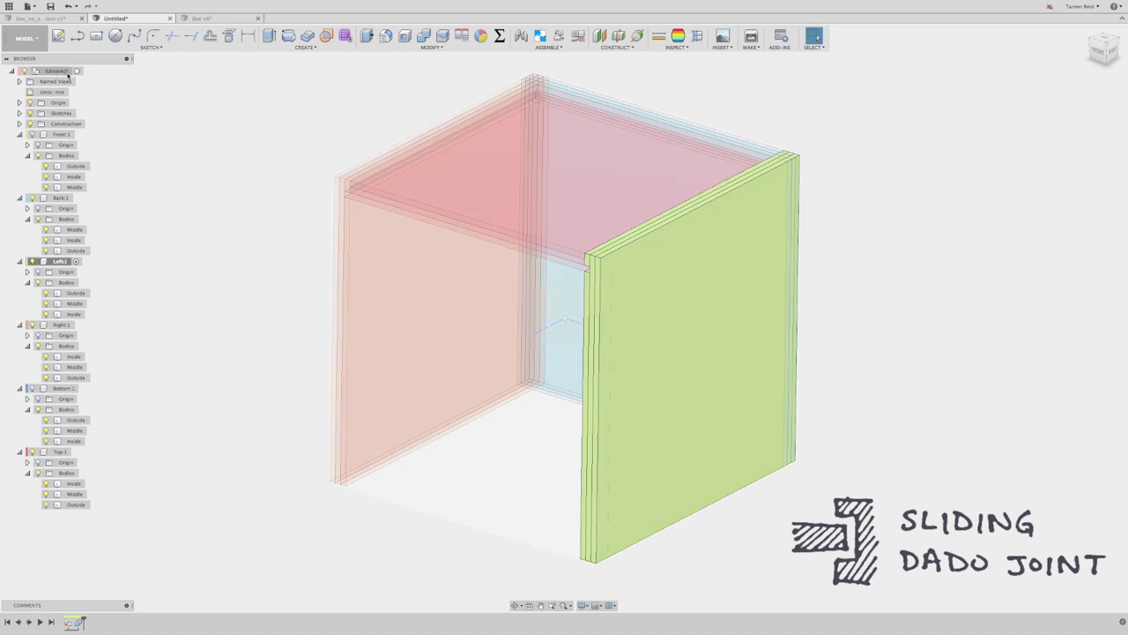
left_click(77, 70)
left_click_drag(631, 157, 258, 341)
middle_click_drag(497, 449, 509, 281, "shift")
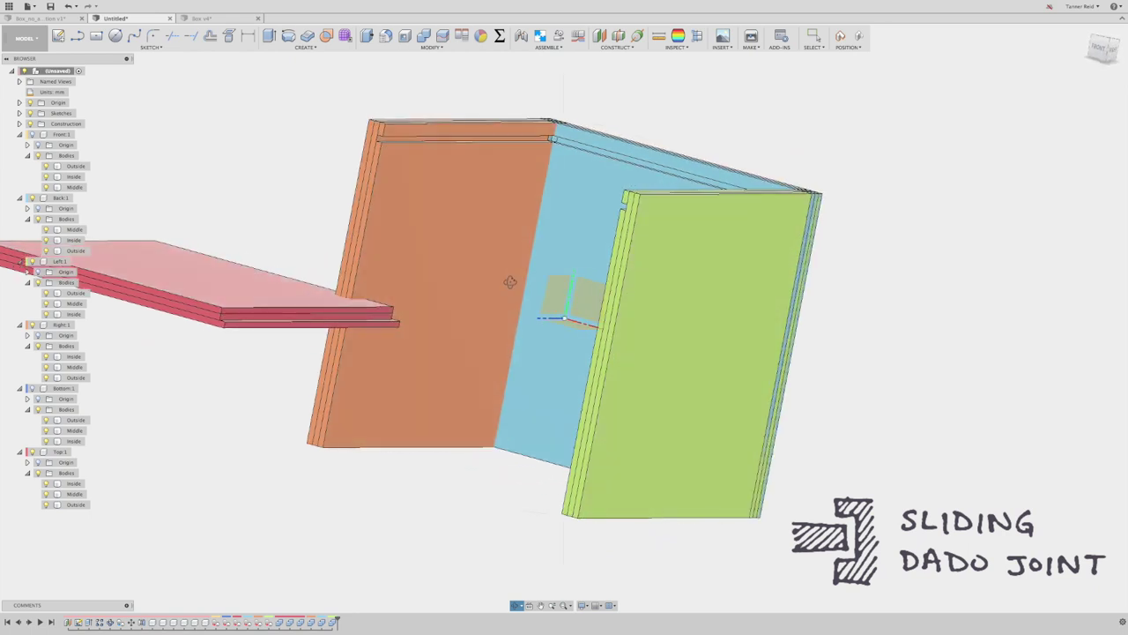
key("super+z")
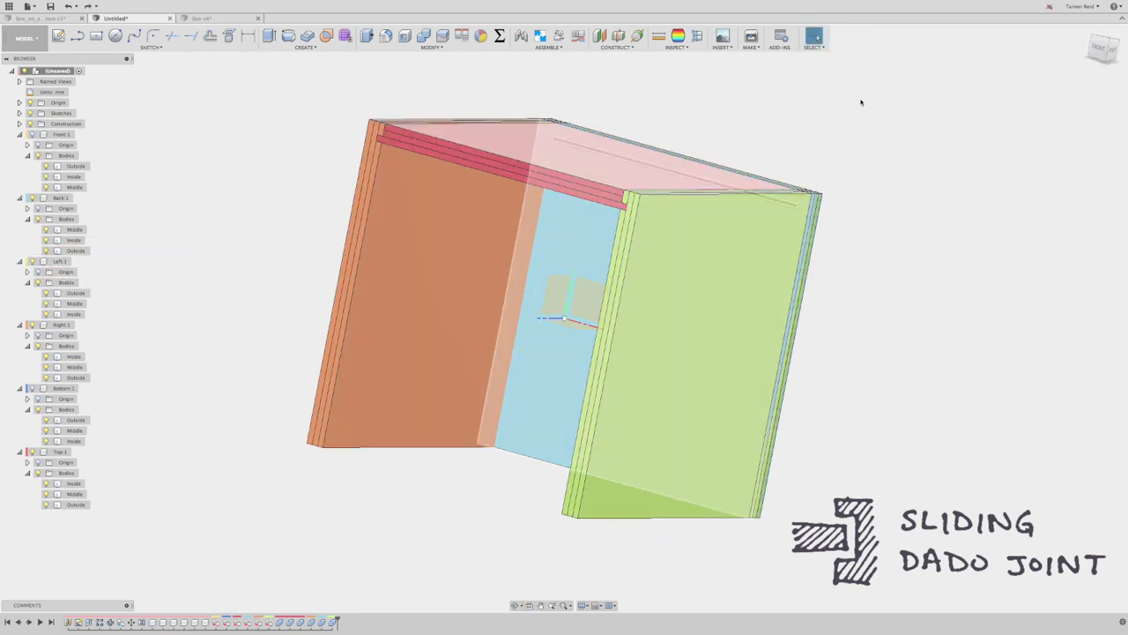
Step: Hide the Back, Left and Right components, and activate and show the Front component
left_click_drag(1094, 54, 1085, 62)
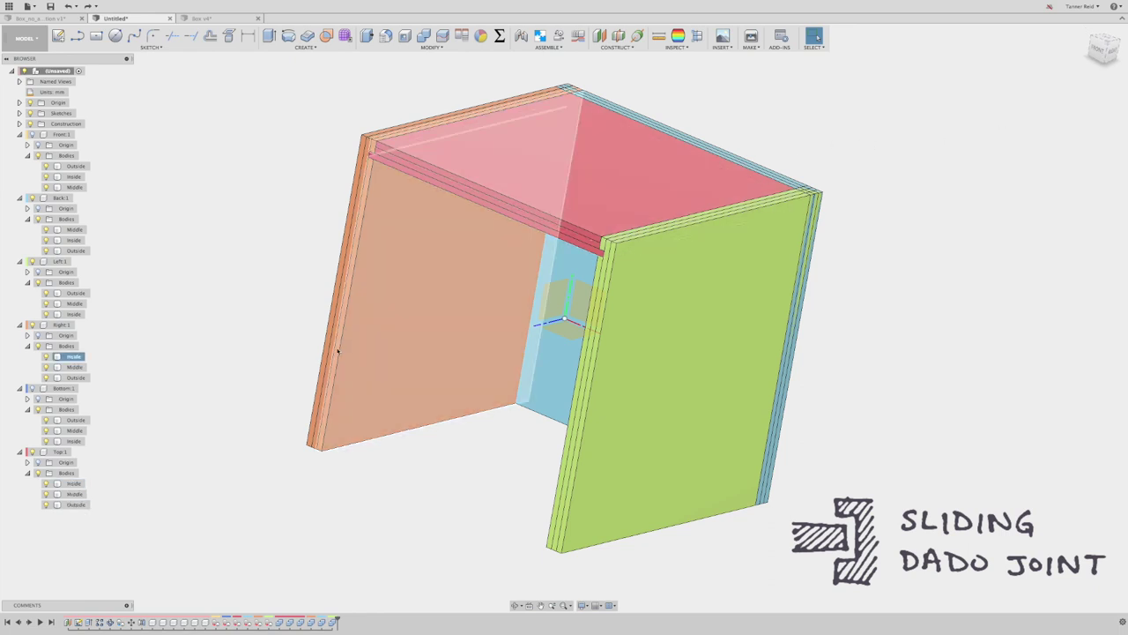
left_click(32, 198)
left_click(32, 261)
left_click(32, 325)
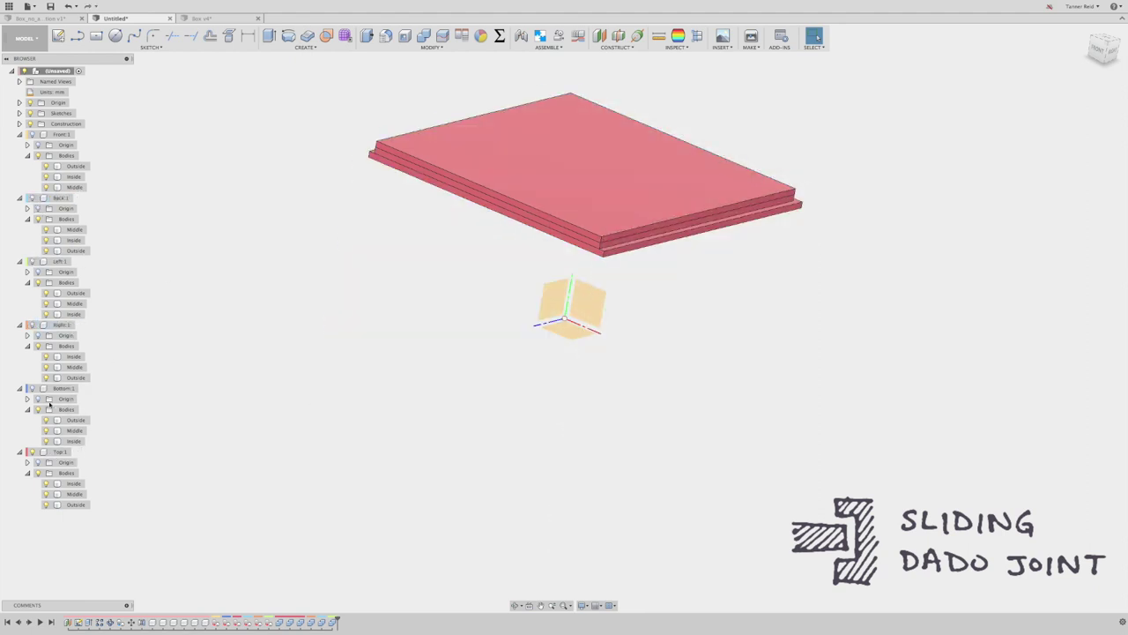
left_click(79, 134)
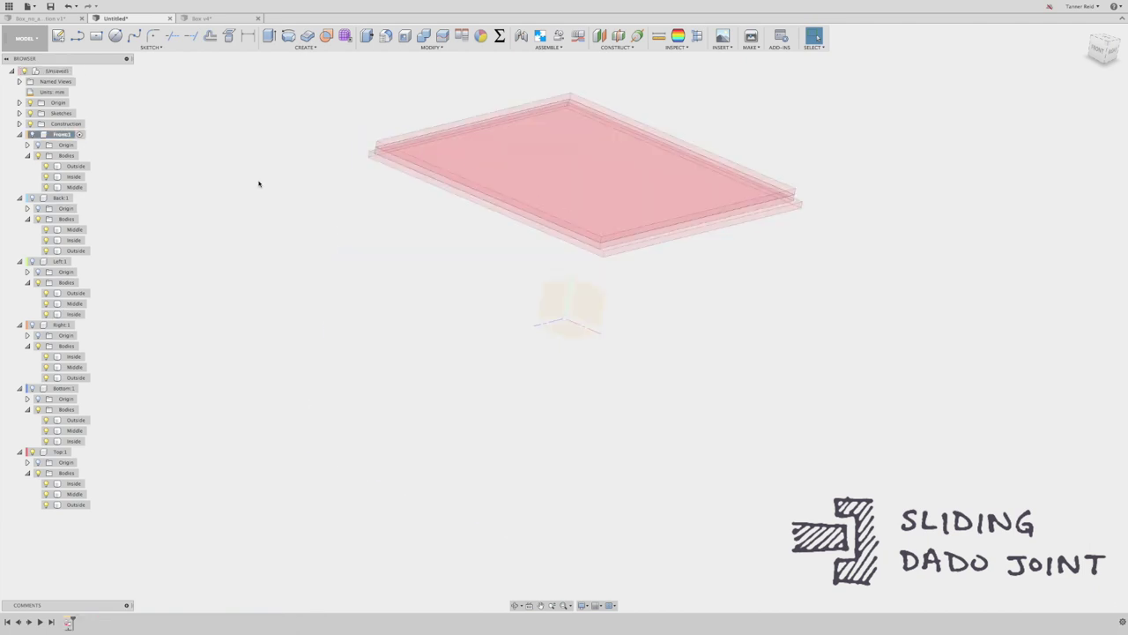
left_click(33, 134)
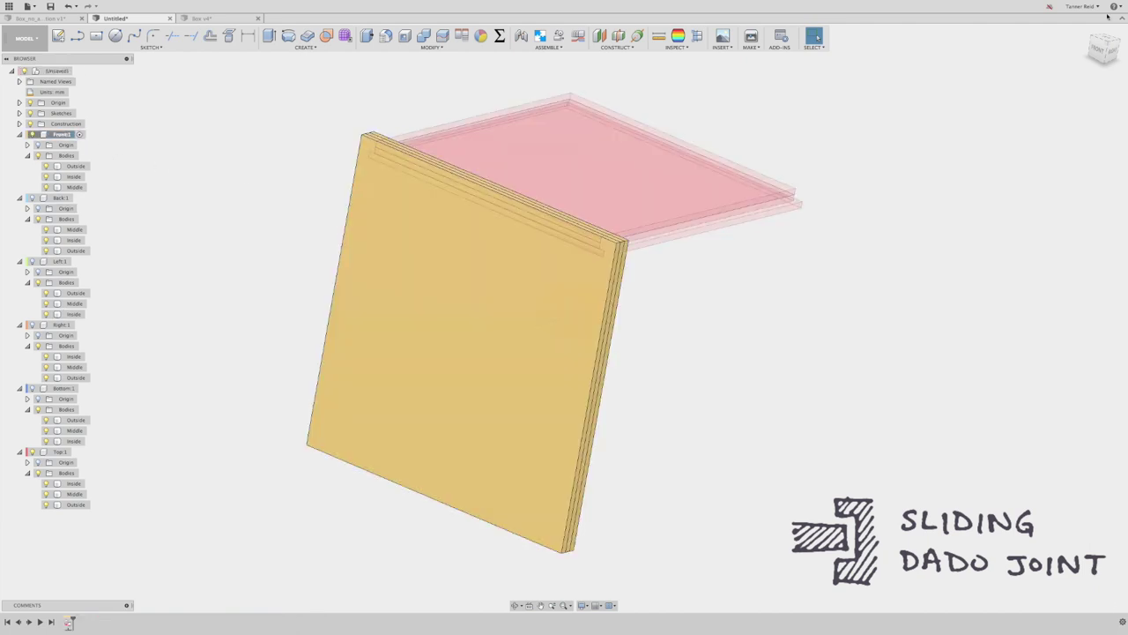
Step: Cut the Front's Inside layer with the Top's Inside, Middle and Outside layers, keeping the tools
left_click_drag(1108, 42, 1089, 48)
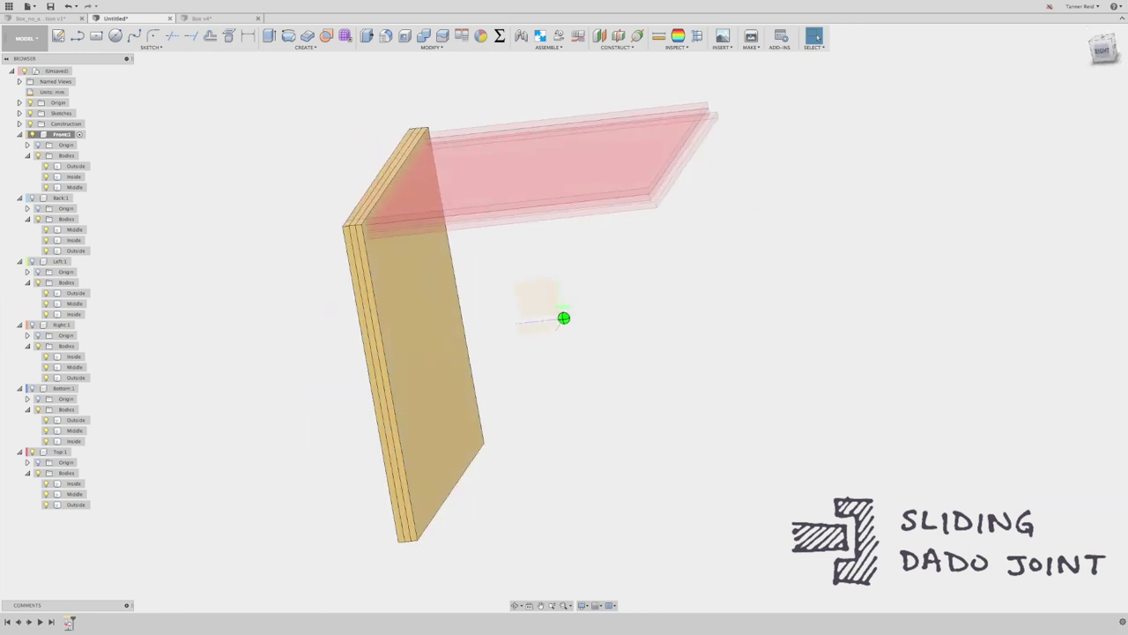
middle_click_drag(554, 75, 554, 105, "shift")
left_click(423, 35)
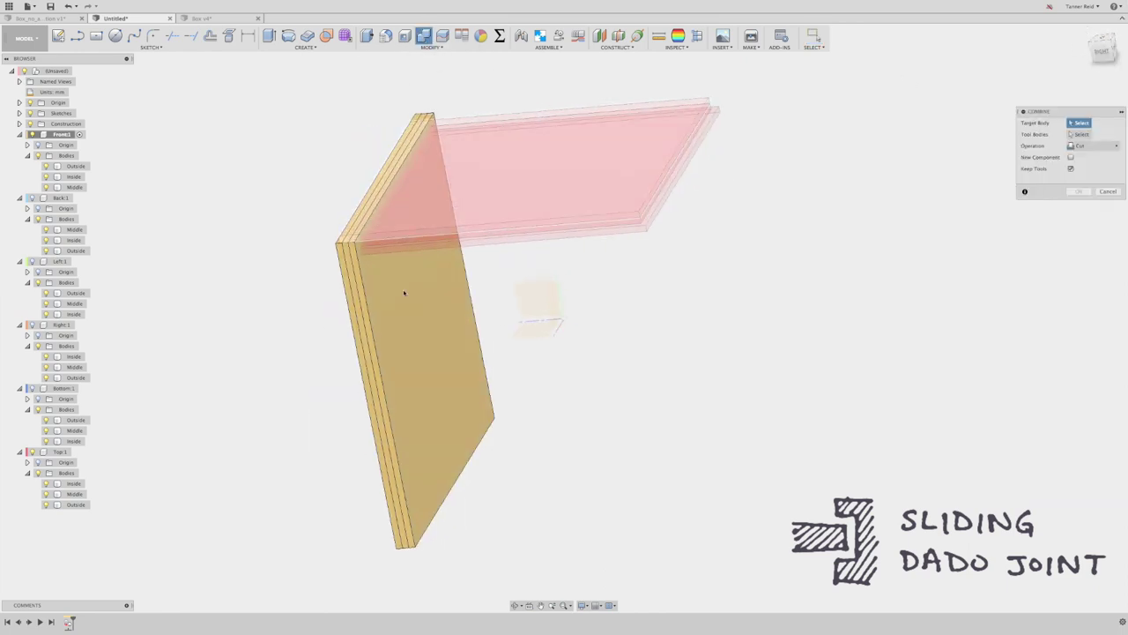
left_click(409, 351)
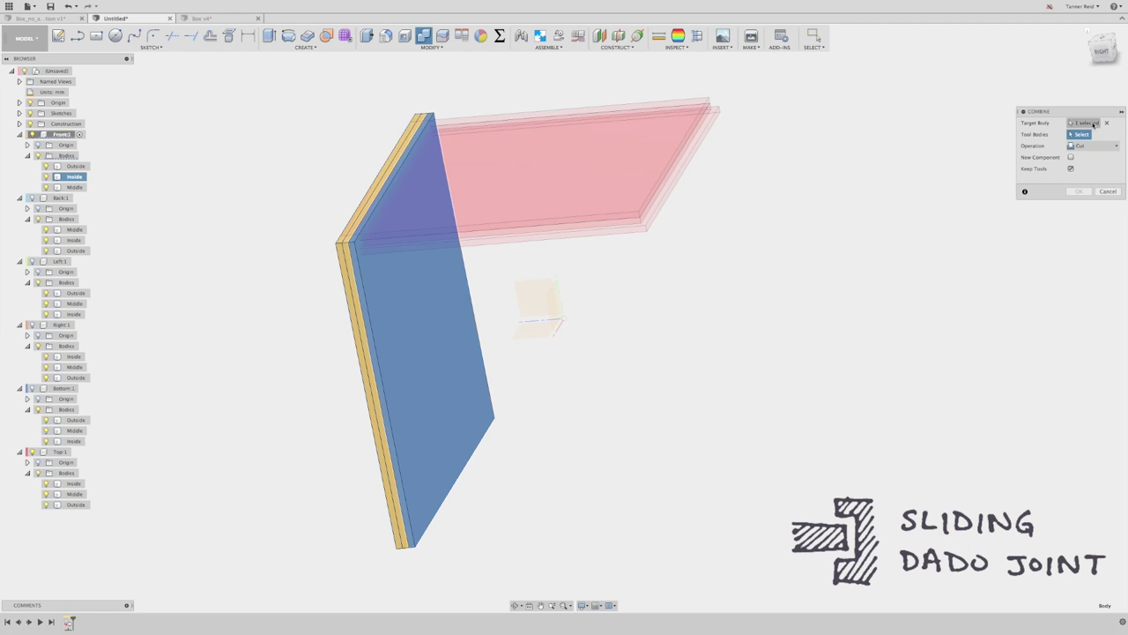
left_click_drag(775, 323, 571, 95)
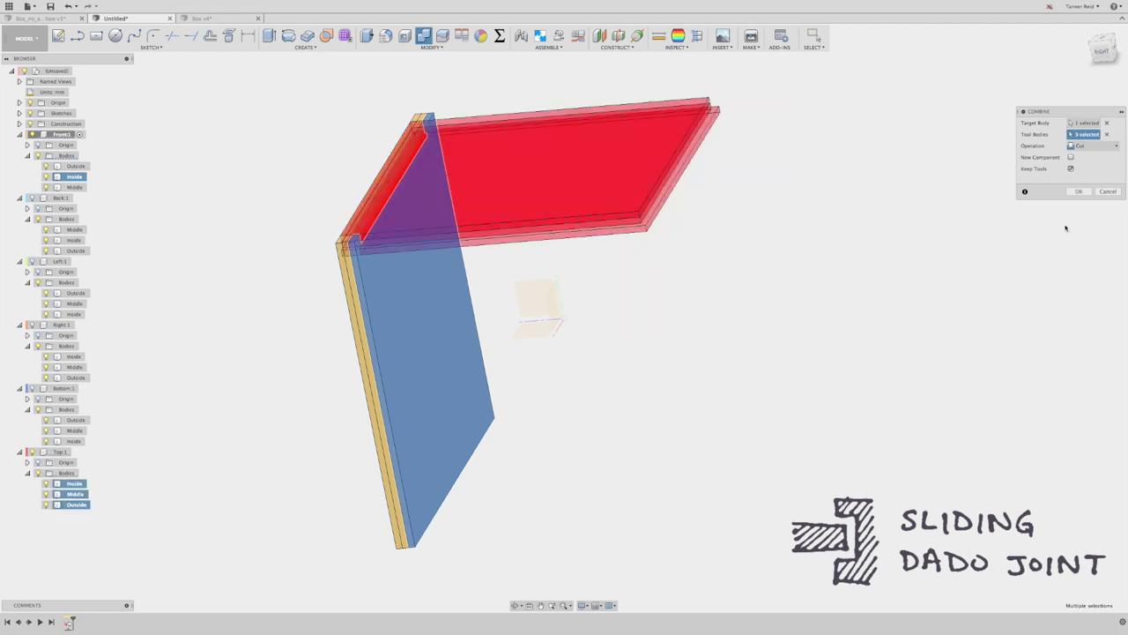
left_click(1077, 192)
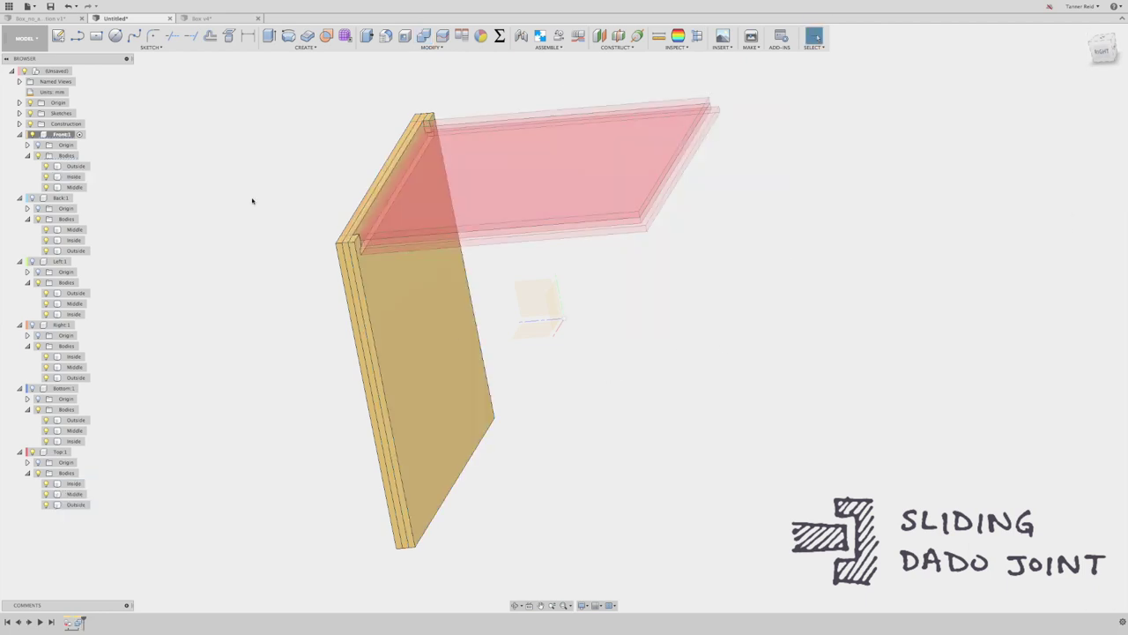
Step: Cut the Front's Middle layer with all three layers of the Top, keeping the tools
left_click(423, 35)
left_click(348, 253)
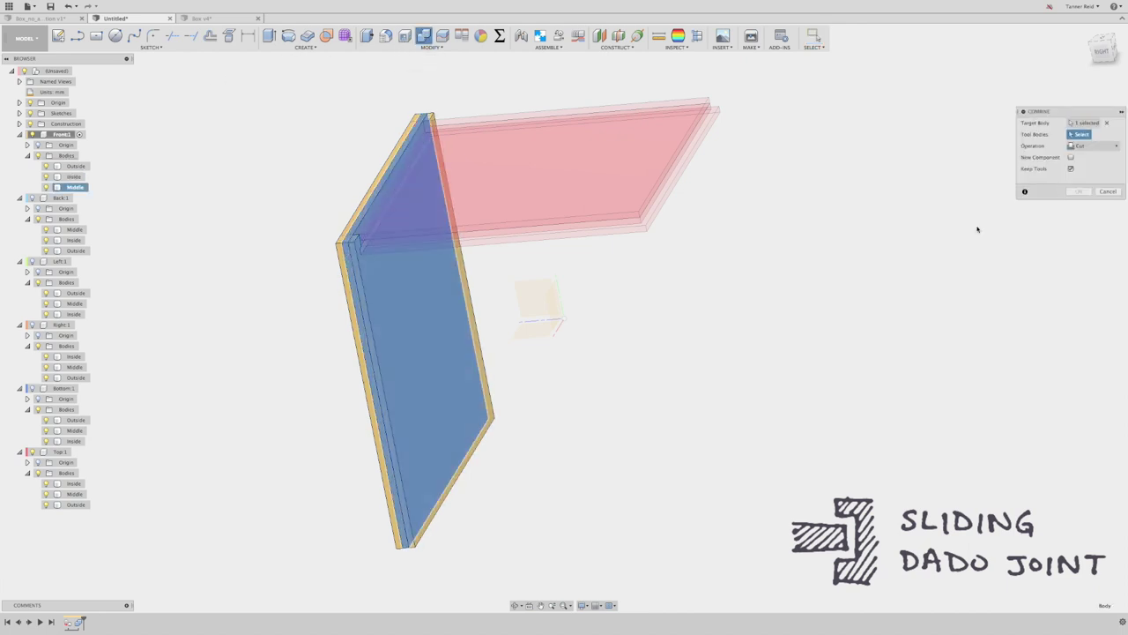
left_click(587, 136)
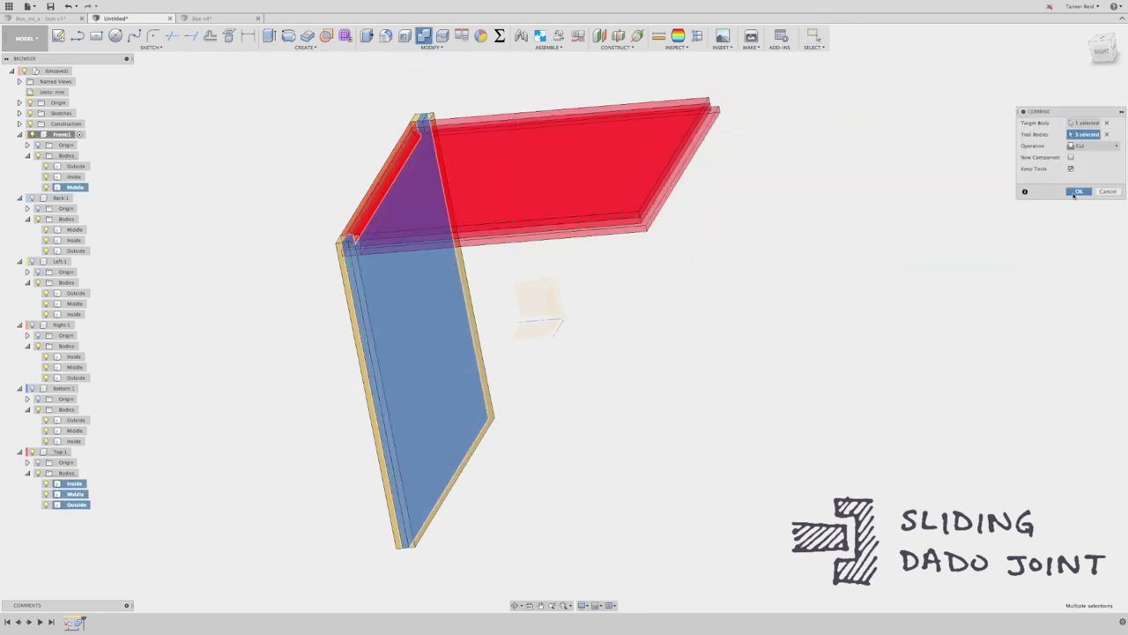
left_click(1079, 192)
Step: Cut the Front's Outside layer with all three layers of the Top, keeping the tools
left_click(423, 36)
left_click(339, 251)
left_click_drag(847, 282, 496, 93)
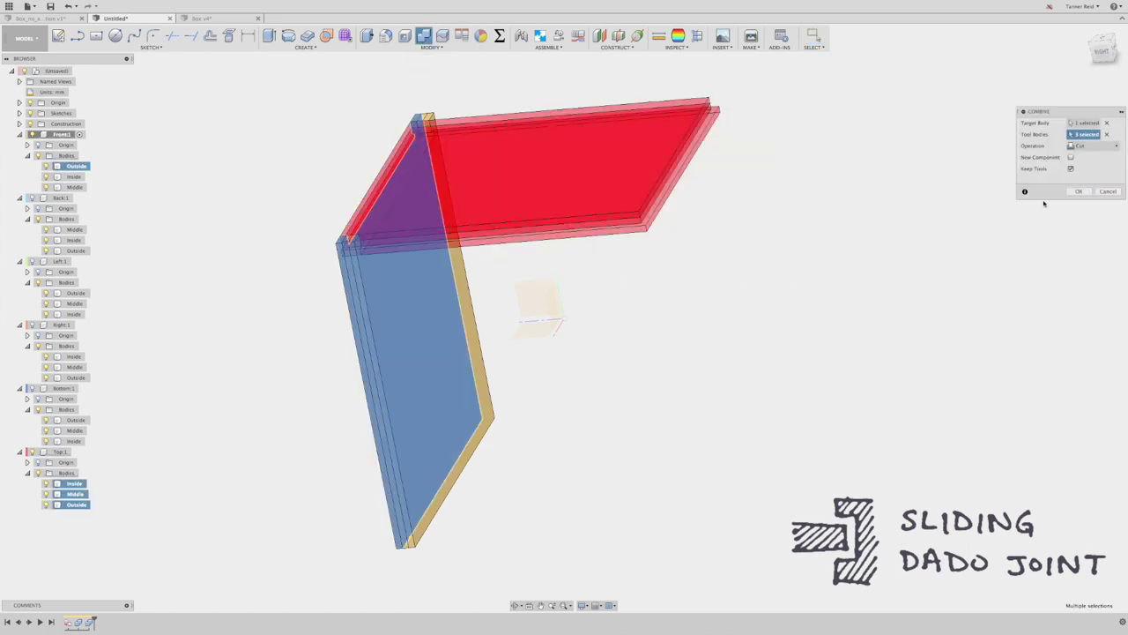
key("Return")
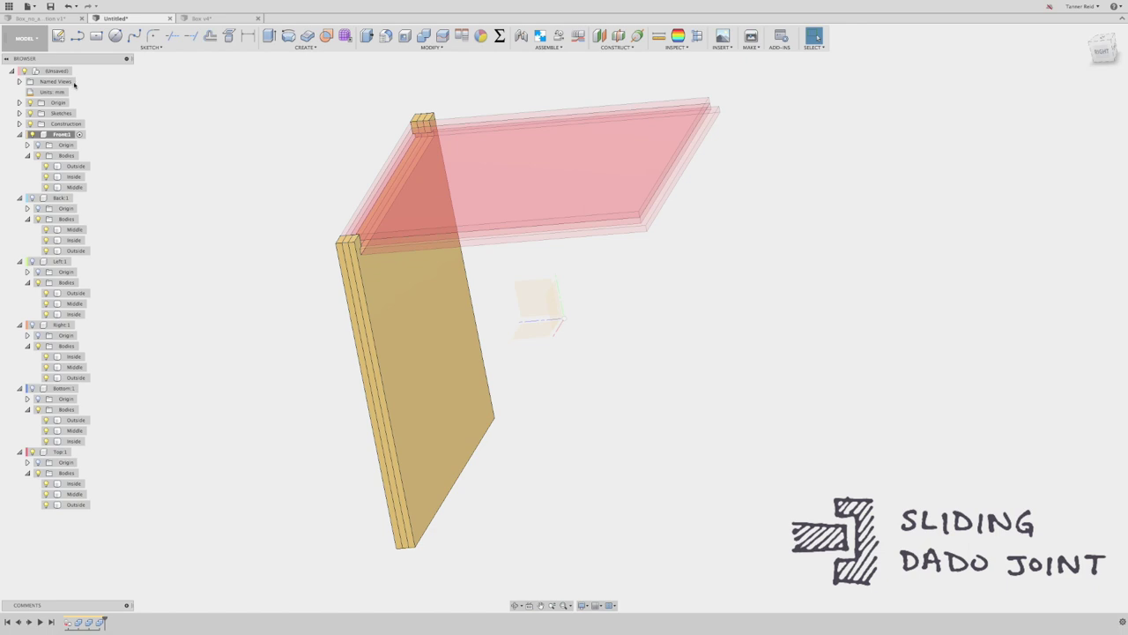
Step: Activate the root component and show the Bottom, Right, Left and Back components again
left_click(78, 71)
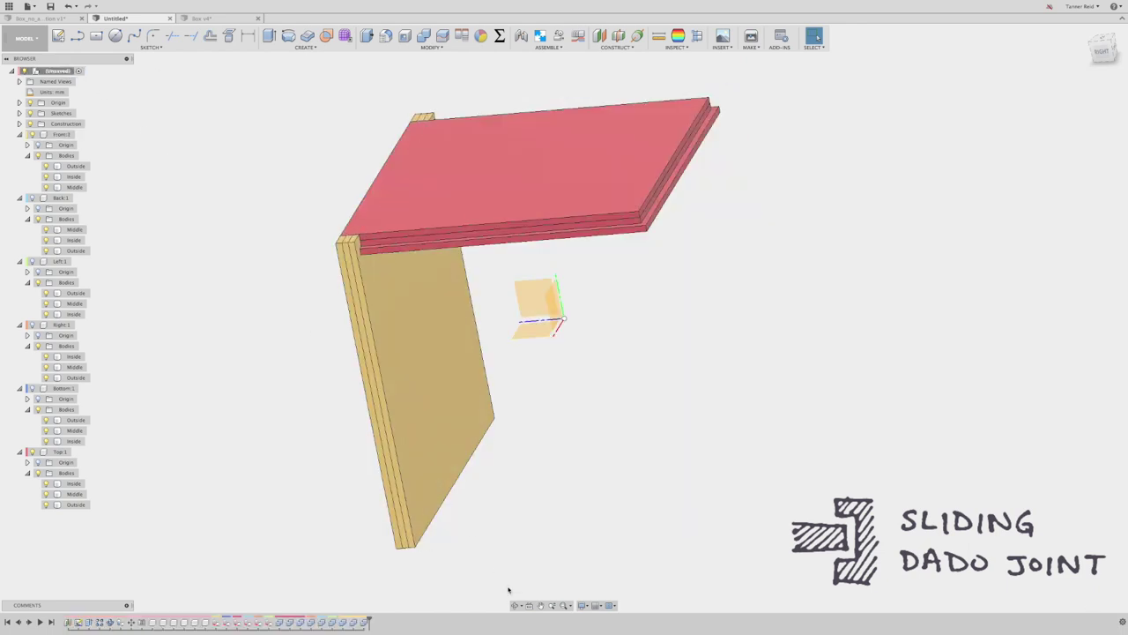
left_click(514, 606)
mouse_move(529, 291)
left_mouse_down()
mouse_move(531, 262)
mouse_move(519, 280)
mouse_move(488, 277)
mouse_move(517, 265)
mouse_move(520, 274)
left_mouse_up()
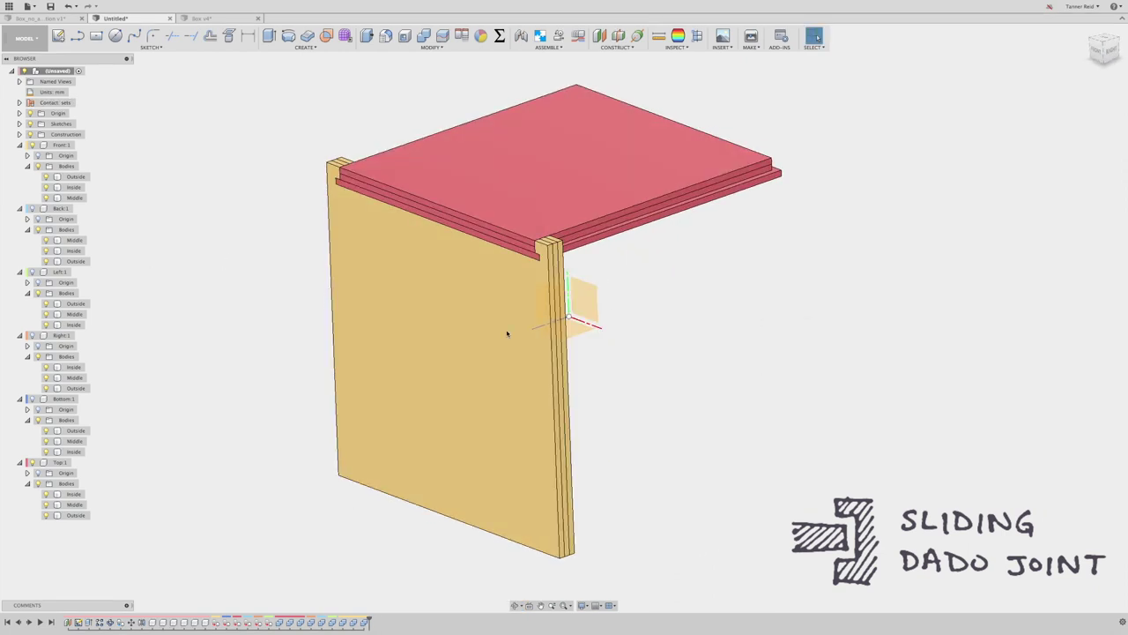
left_click(507, 333)
left_click(32, 398)
left_click(32, 335)
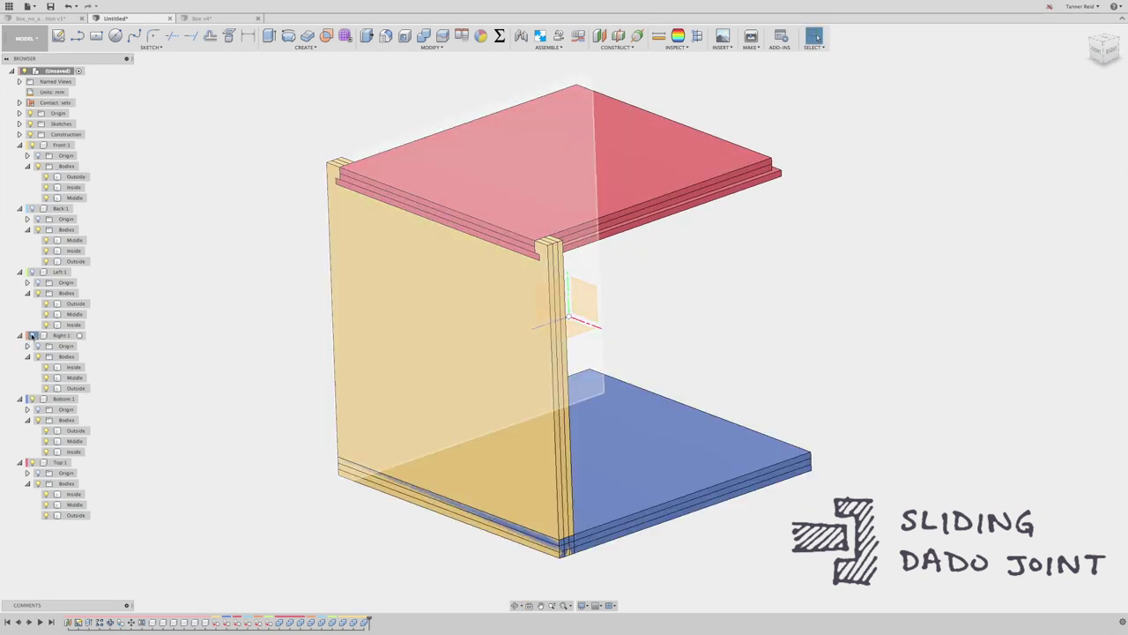
left_click(32, 271)
left_click(32, 208)
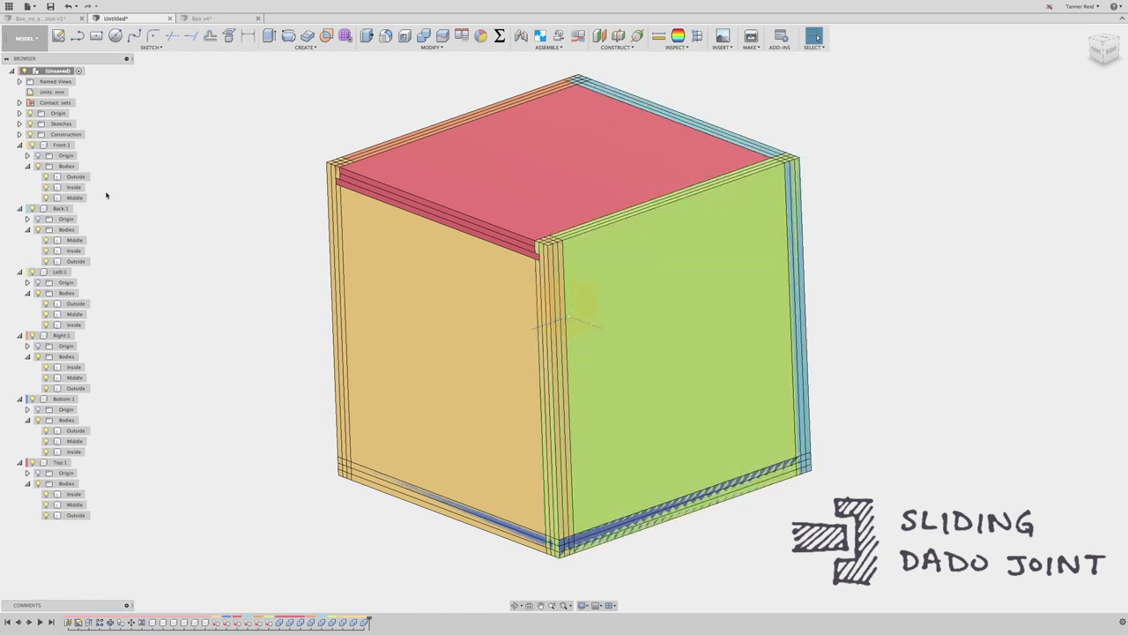
Step: Ground the Front, Back, Left, Right and Bottom components
left_click(60, 144)
left_click(60, 208, "ctrl")
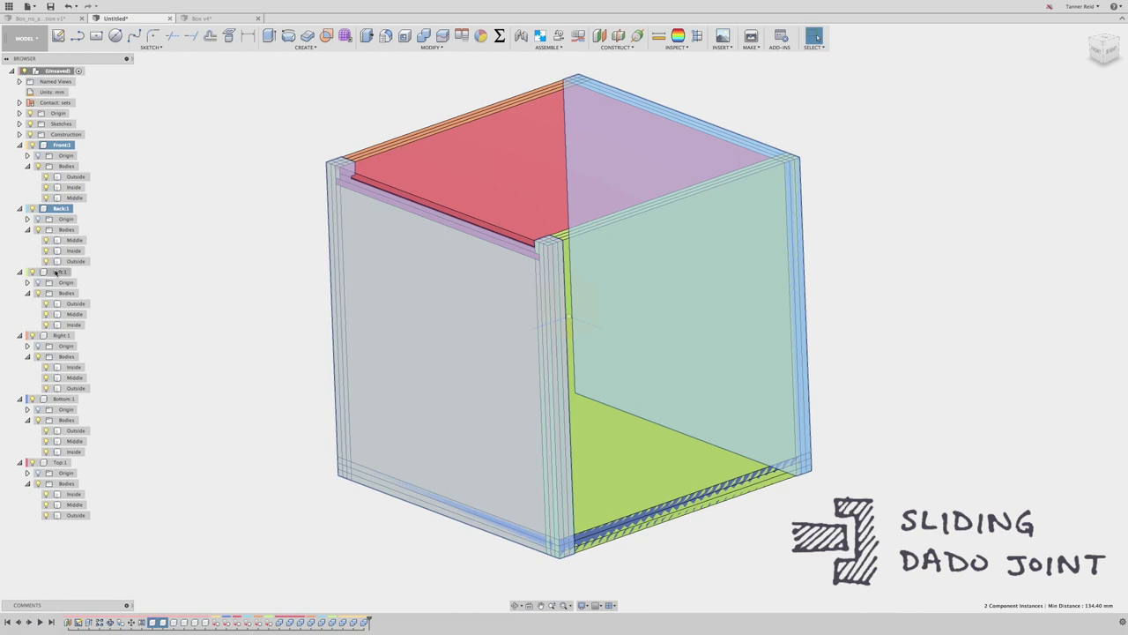
left_click(60, 272, "ctrl")
left_click(60, 335, "ctrl")
left_click(60, 398, "ctrl")
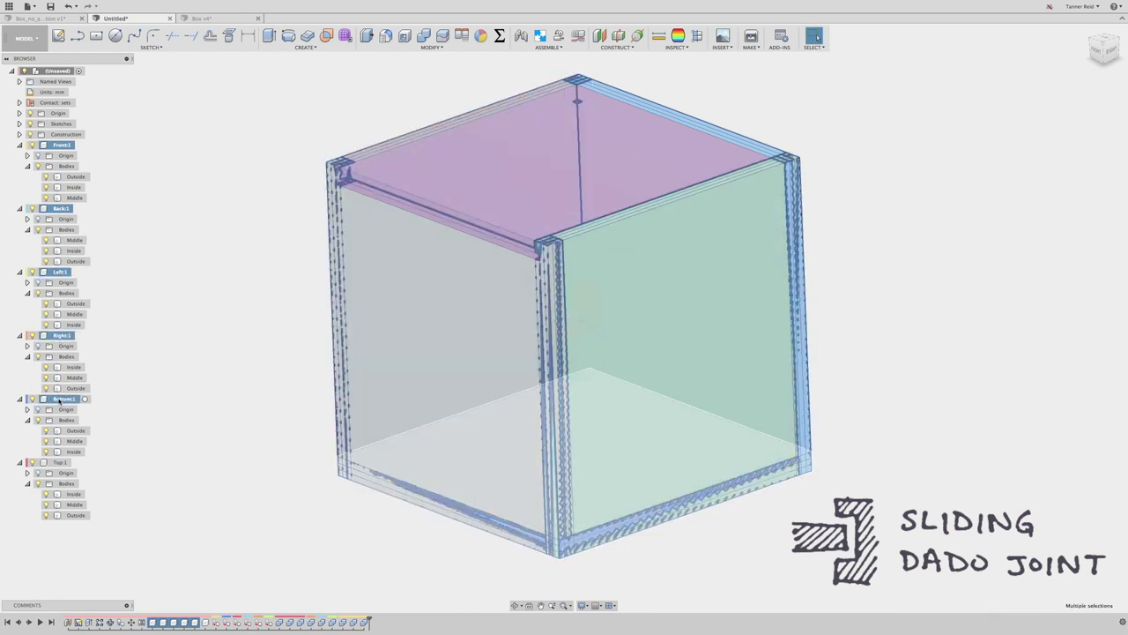
right_click(59, 399)
left_click(92, 403)
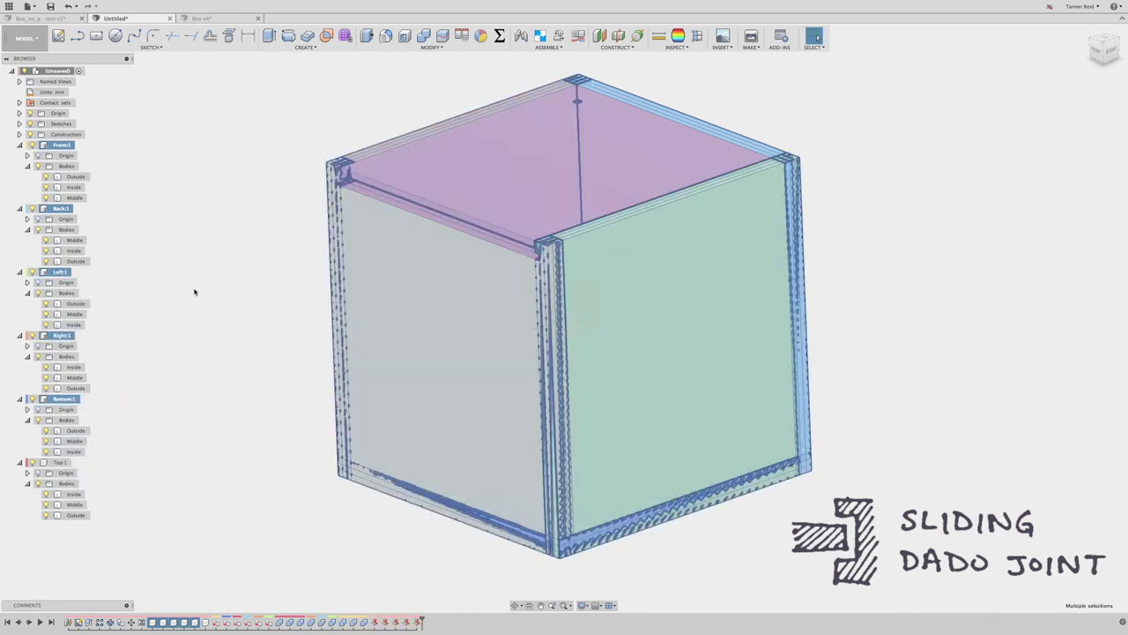
Step: Add an as-built slider joint between the Top and Right components, positioned on their upper edge, and slide the Top open
left_click(548, 48)
left_click(549, 77)
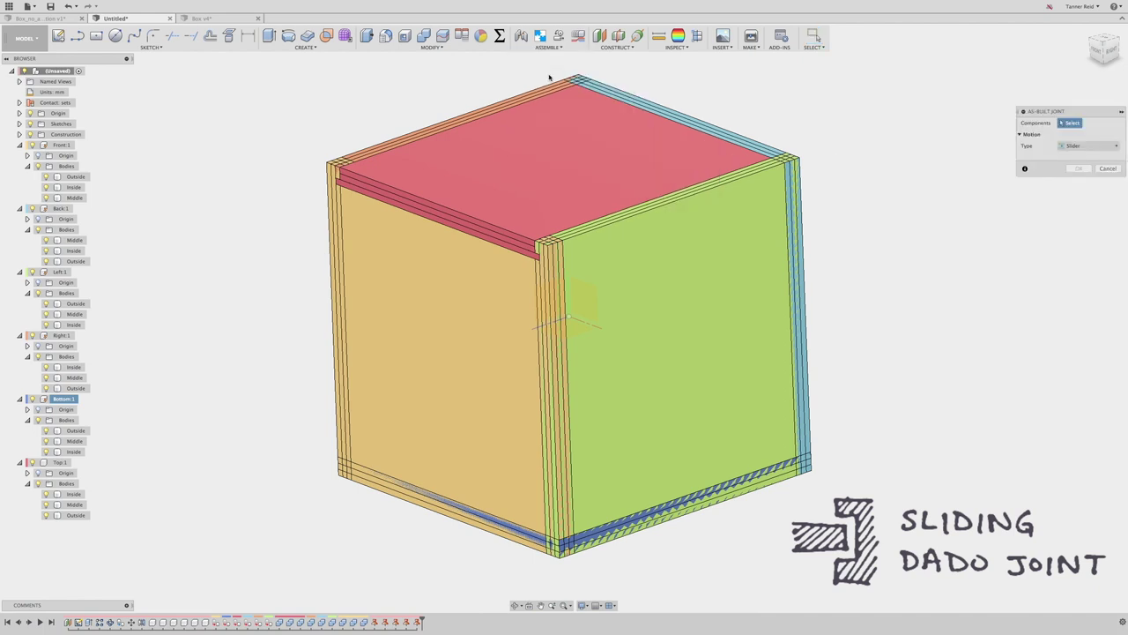
left_click(524, 169)
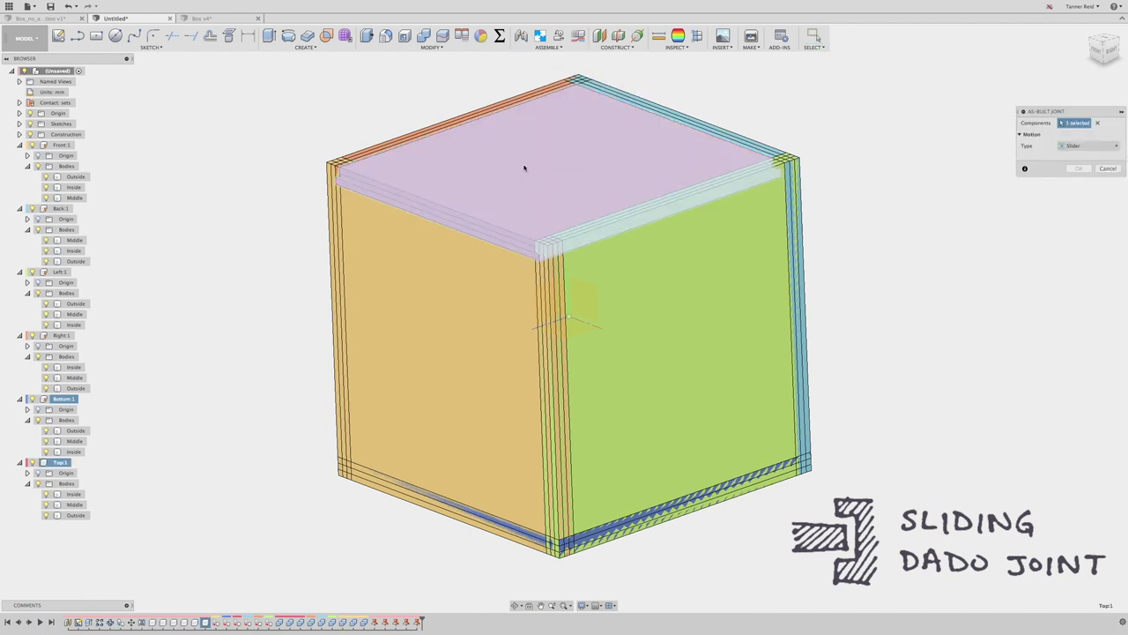
left_click(383, 148)
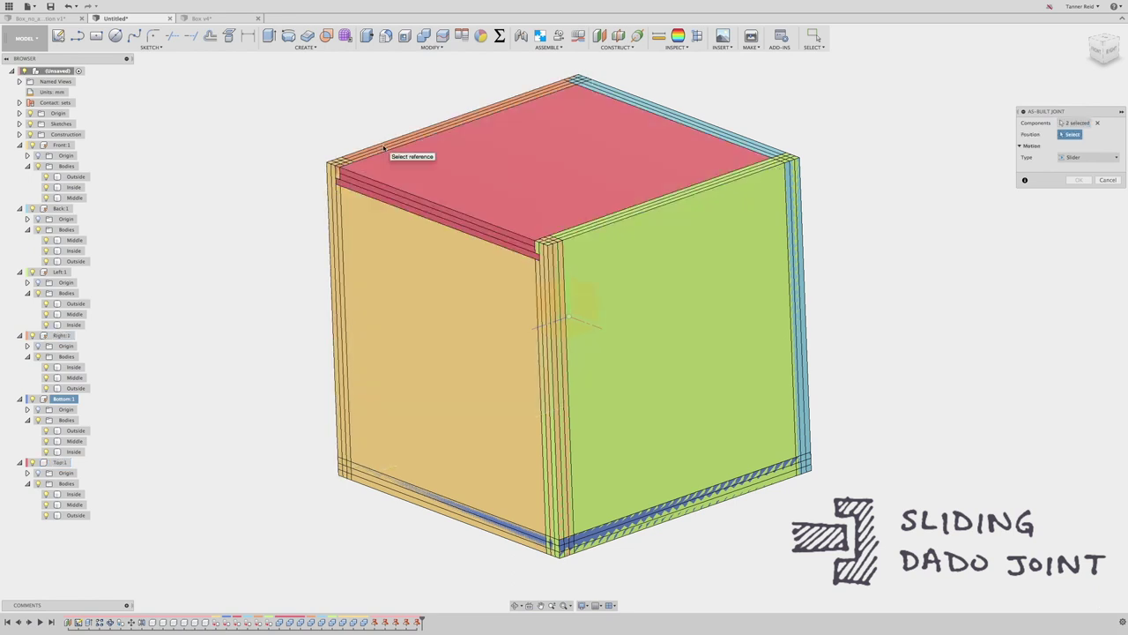
left_click(486, 120)
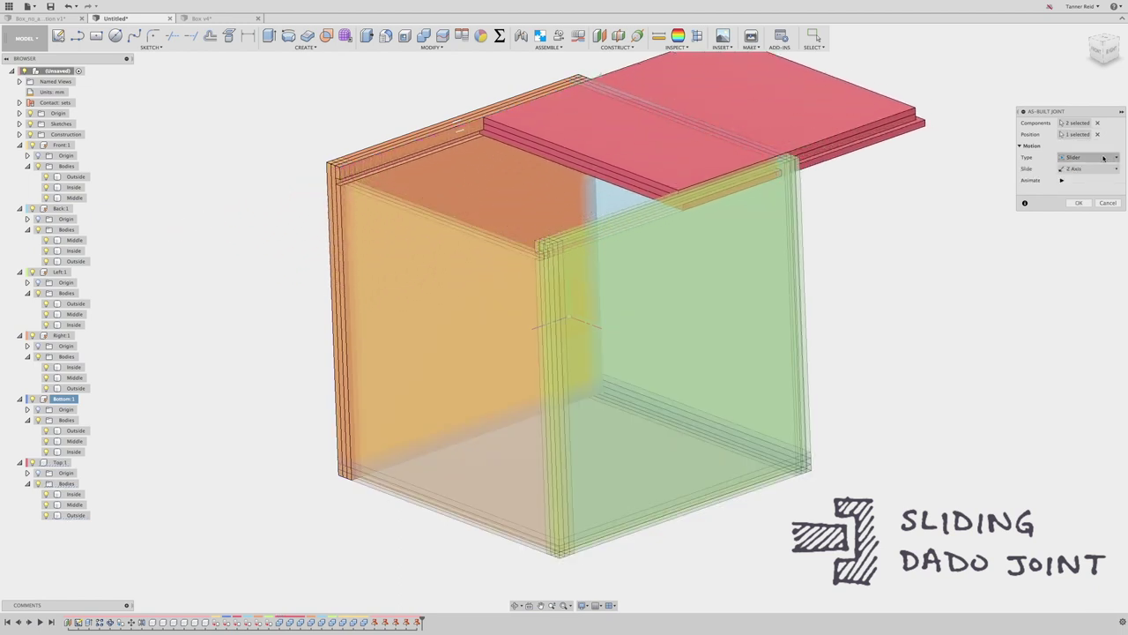
left_click(1080, 203)
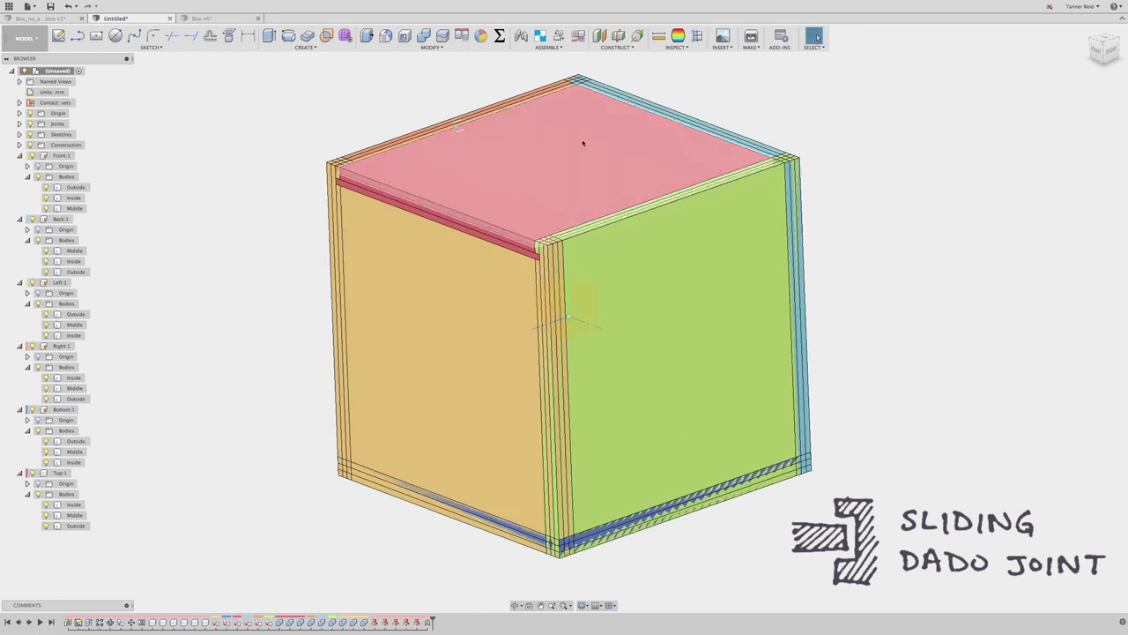
left_click_drag(637, 150, 350, 68)
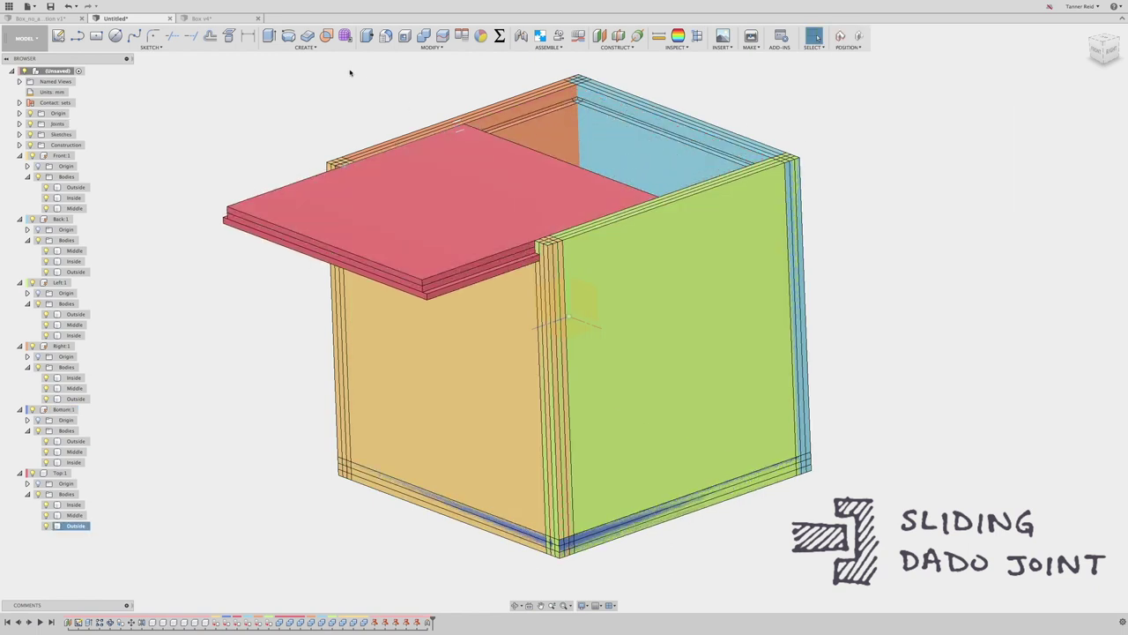
Step: Enable all contact, create a contact set from the Back's Inside layer and the Top's Outside layer, and test the Top's sliding
left_click(537, 46)
left_click(543, 121)
left_click(552, 48)
left_click(540, 140)
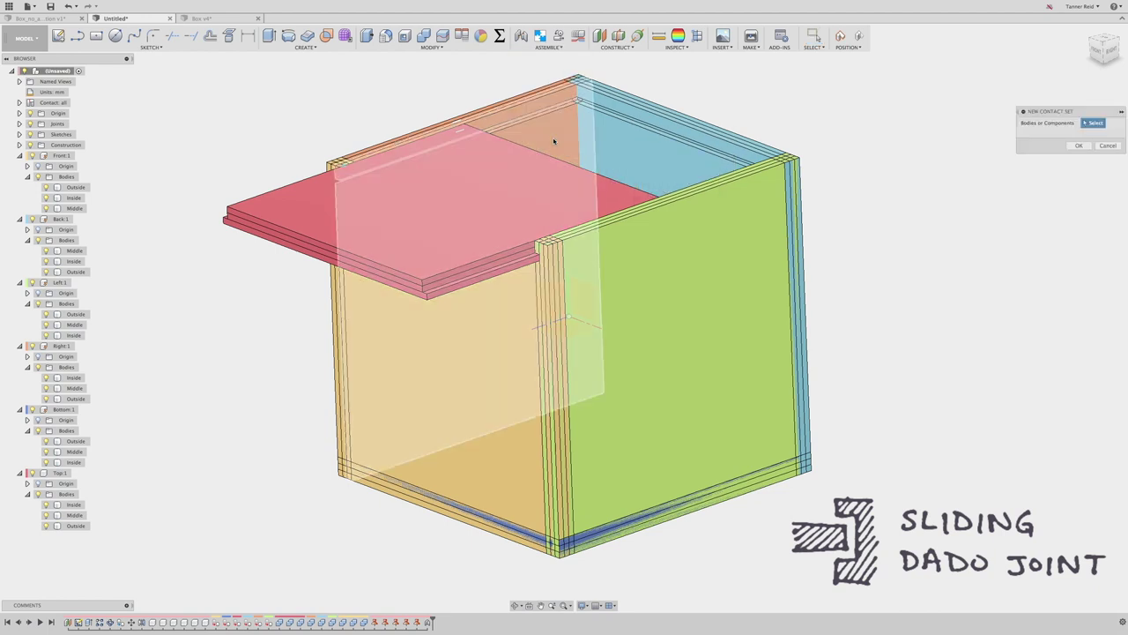
left_click(649, 143)
left_click(536, 179)
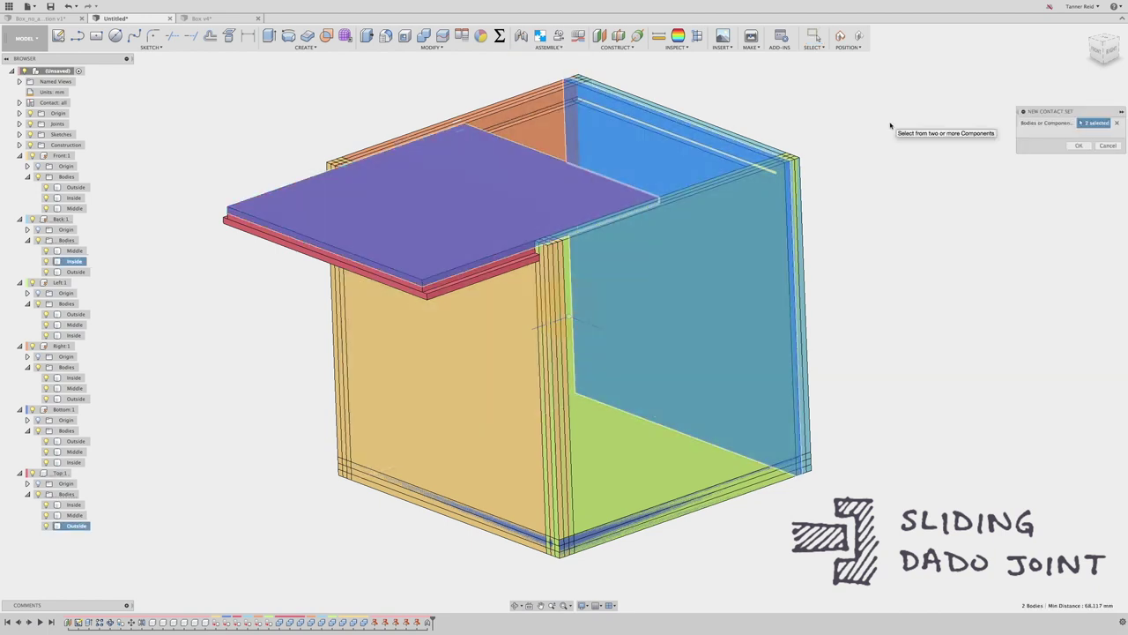
left_click(1079, 146)
left_click_drag(582, 192, 853, 88)
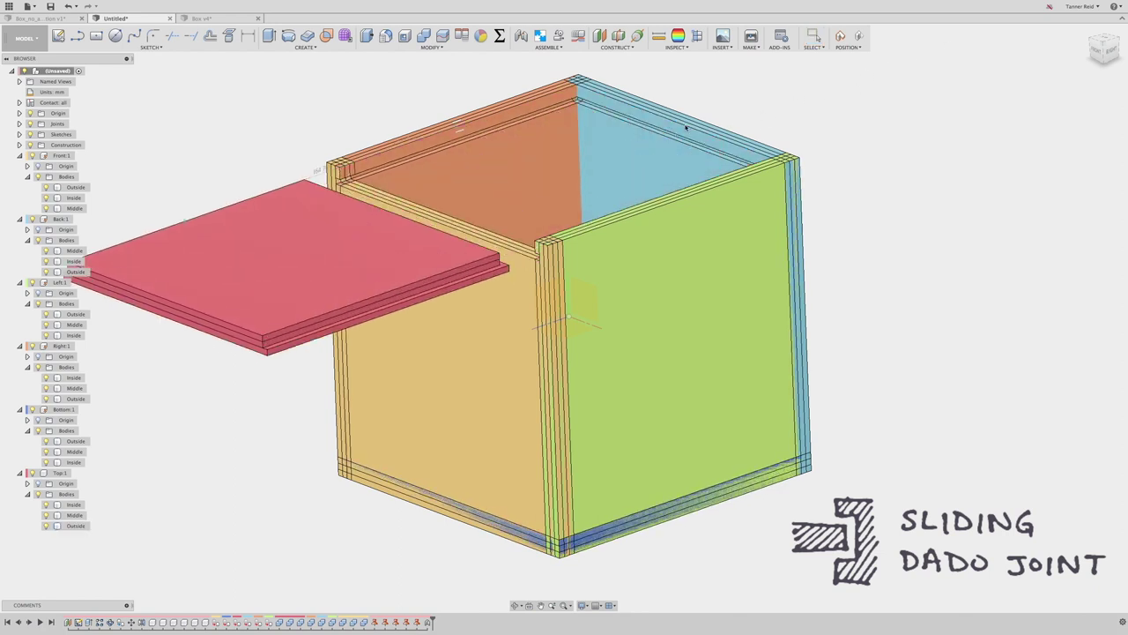
key("Escape")
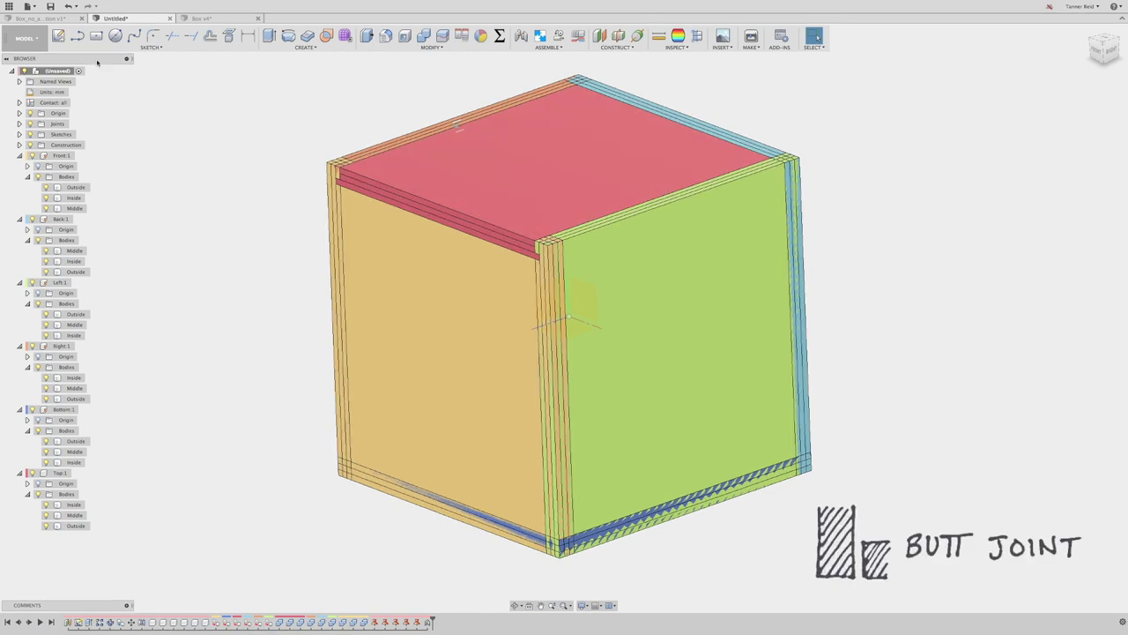
Step: In the Box_no_animation document, hide Back, Left, Right and Top to examine the butt joint between Front and Bottom
left_click(53, 18)
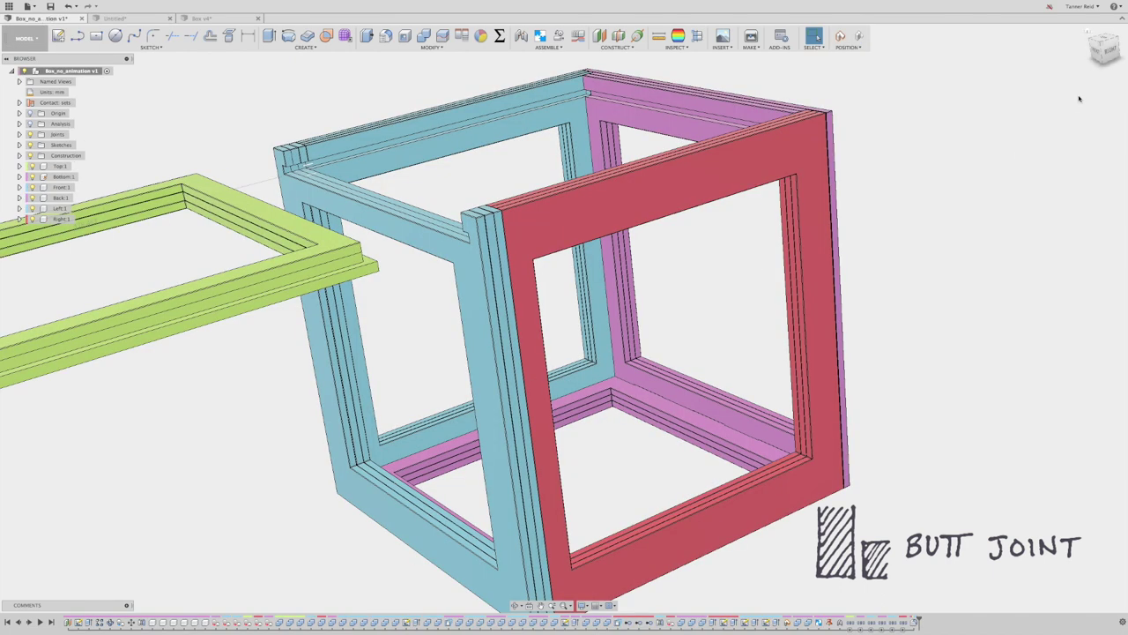
mouse_move(1103, 55)
left_mouse_down()
mouse_move(1086, 65)
mouse_move(1099, 54)
left_mouse_up()
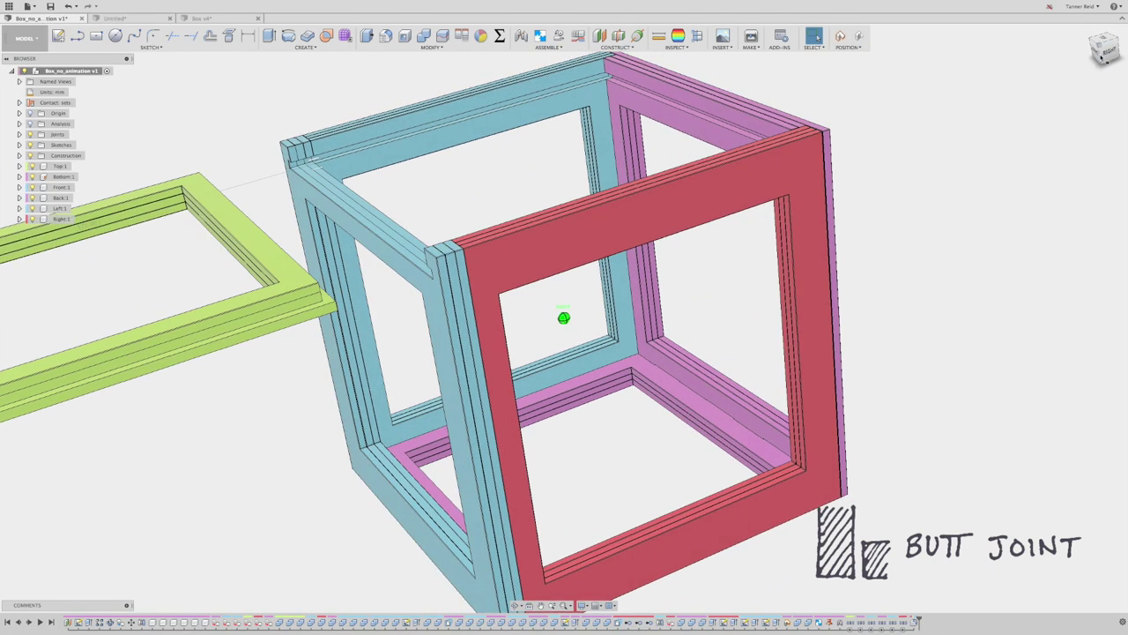
left_click(39, 218)
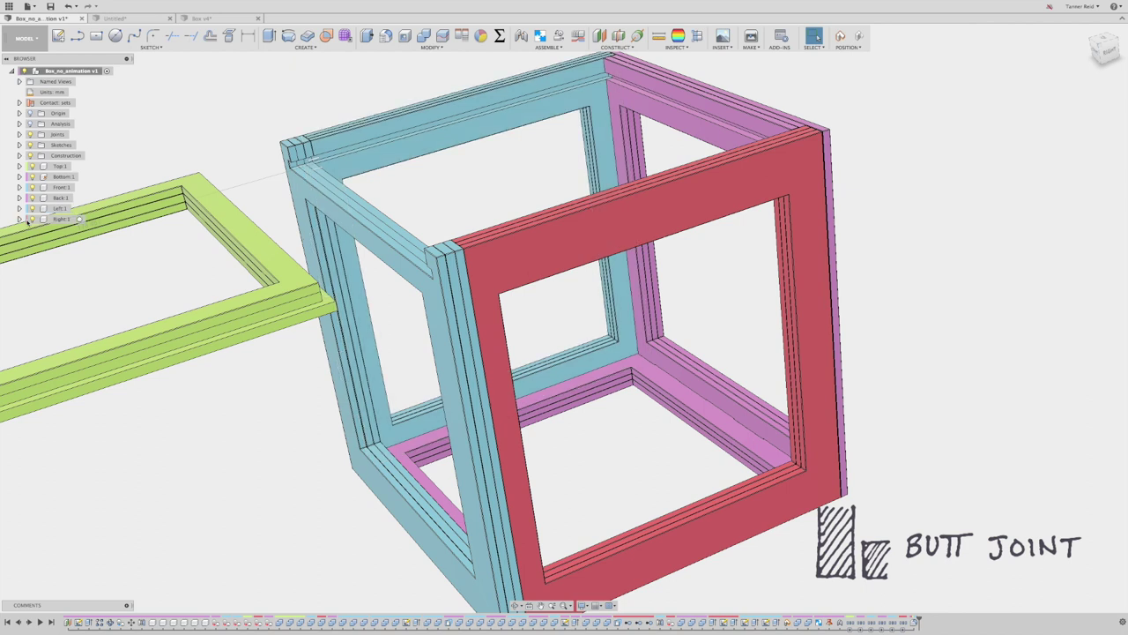
key("Escape")
left_click(30, 197)
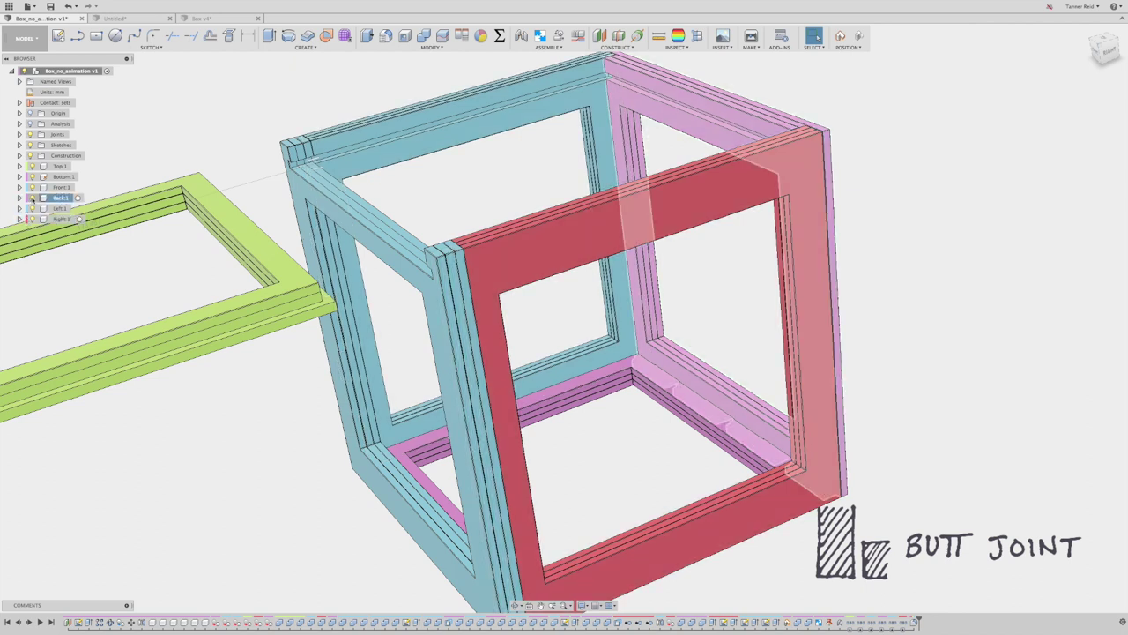
left_click(30, 208)
left_click(30, 219)
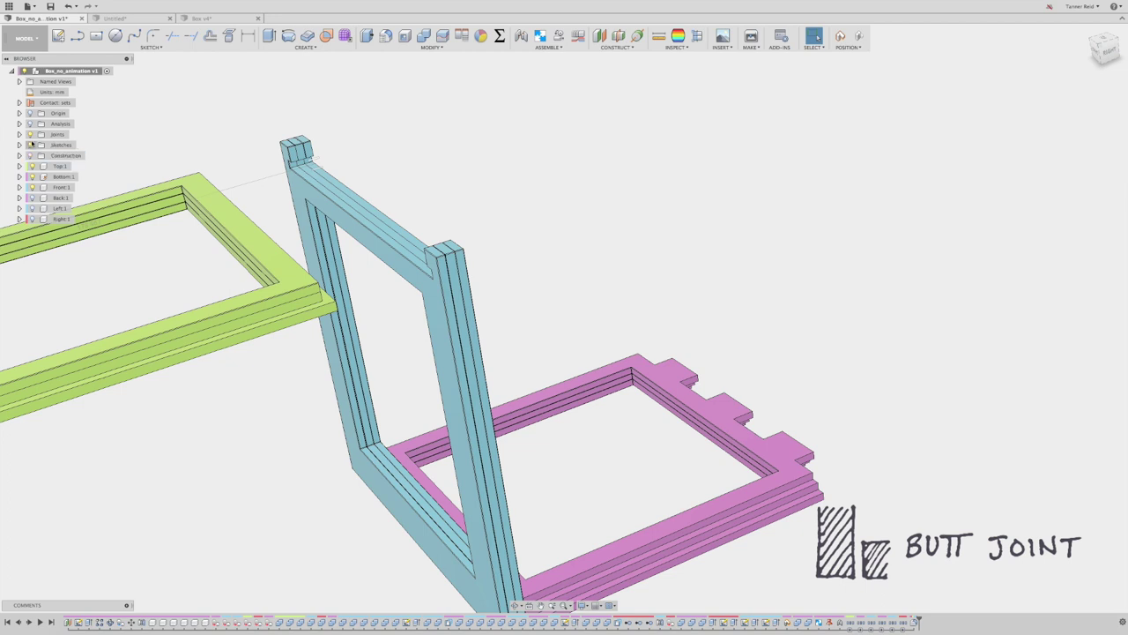
left_click(30, 166)
middle_click_drag(564, 317, 564, 318, "shift")
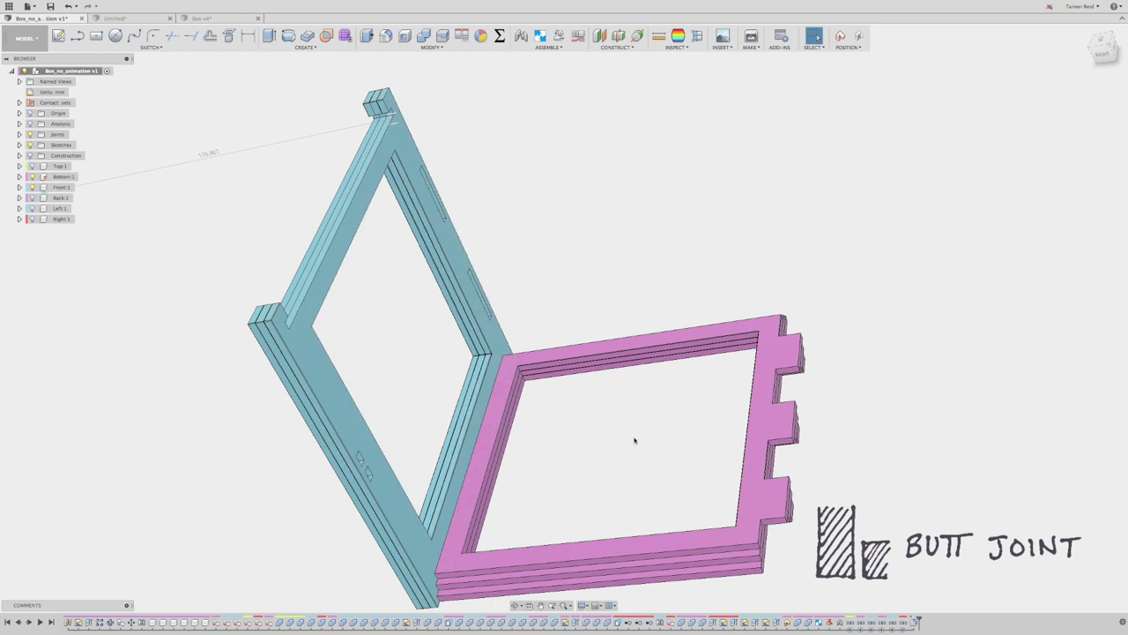
mouse_move(1098, 55)
left_mouse_down()
mouse_move(1096, 26)
mouse_move(1103, 49)
mouse_move(1093, 53)
left_mouse_up()
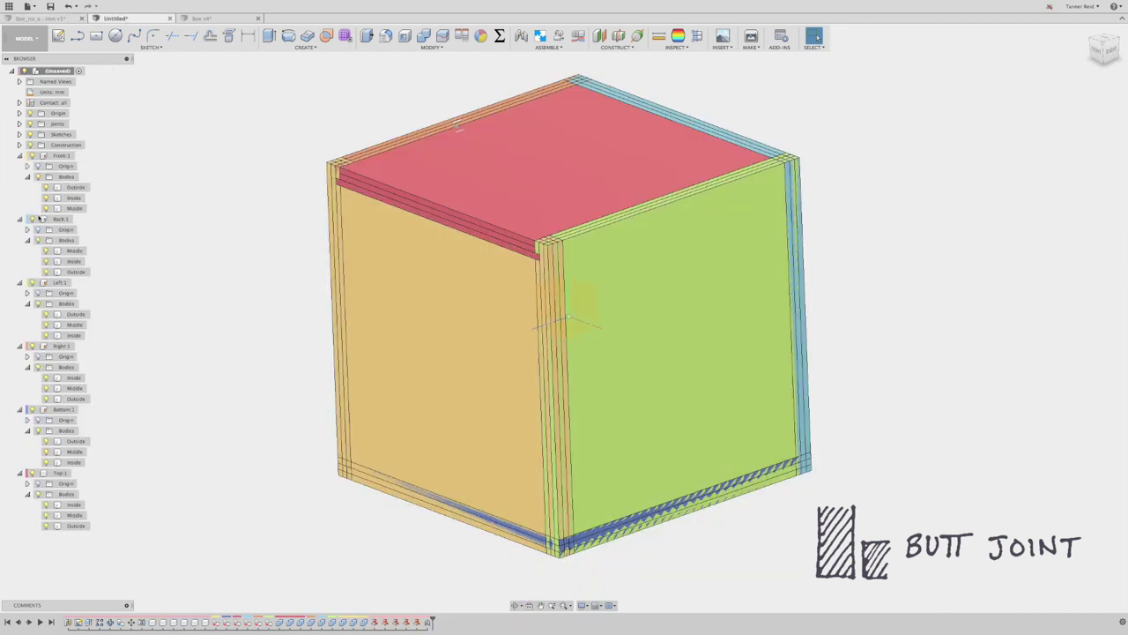
Step: In the untitled design, hide Back, Left, Right and Top and inspect where the Front and Bottom layers overlap
left_click(32, 219)
left_click(32, 282)
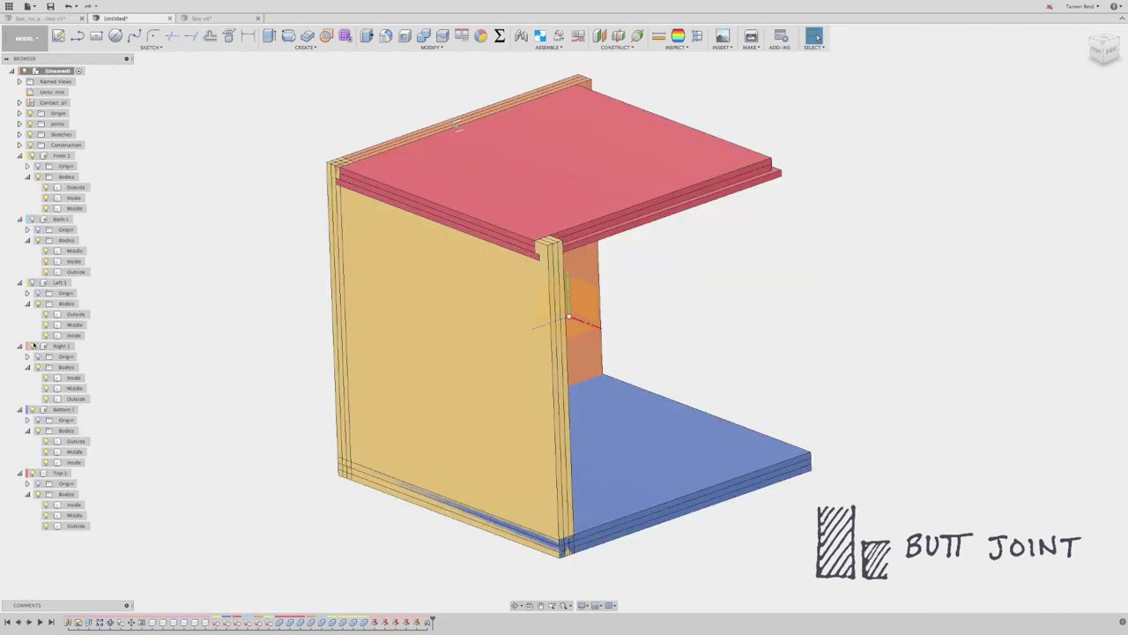
left_click(31, 473)
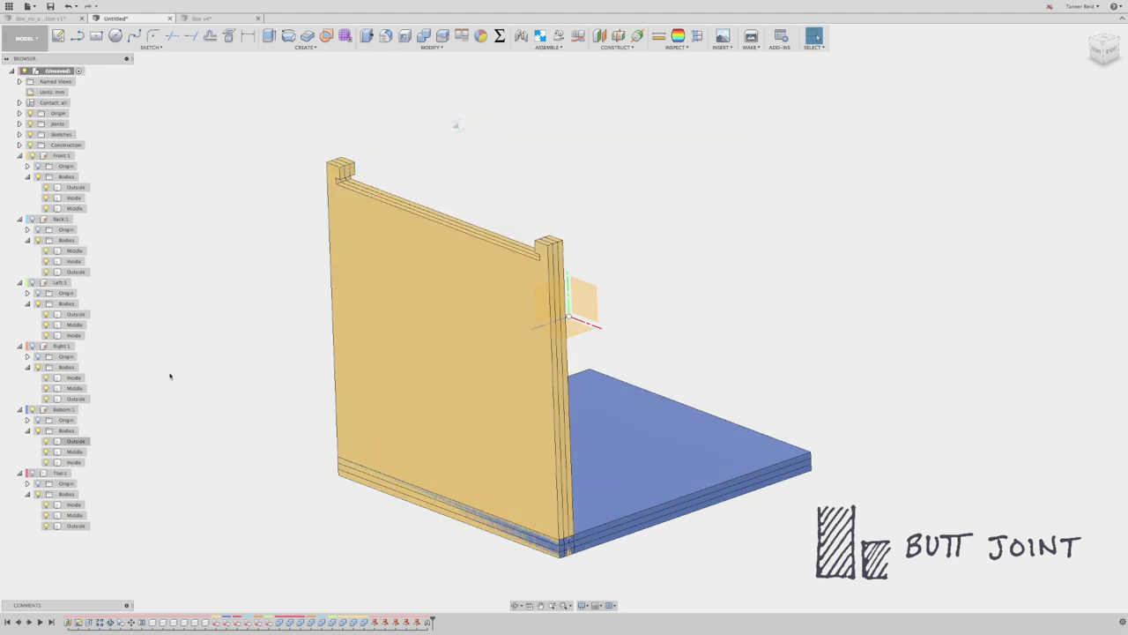
left_click_drag(1109, 51, 1091, 31)
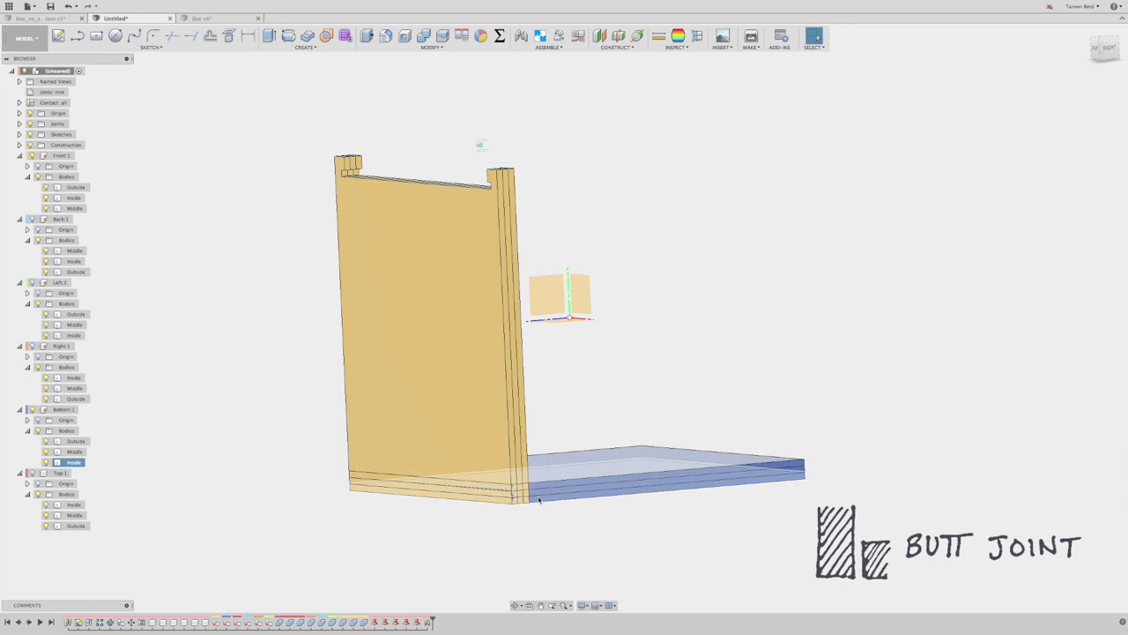
left_click(512, 496)
left_click(524, 392)
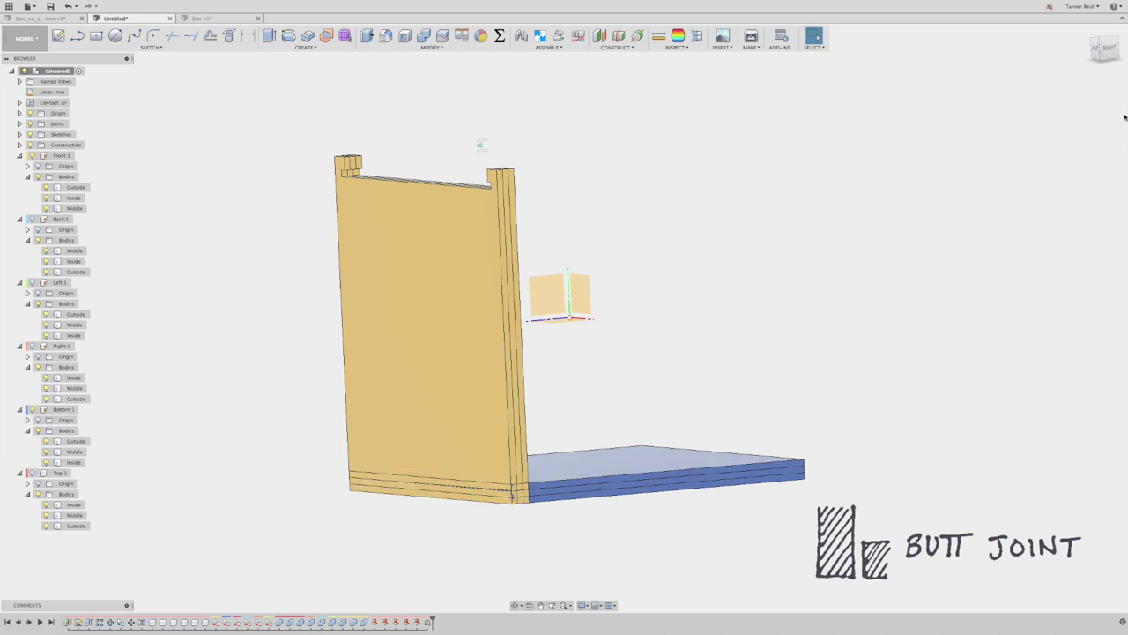
left_click_drag(1112, 58, 1107, 77)
left_click(617, 514)
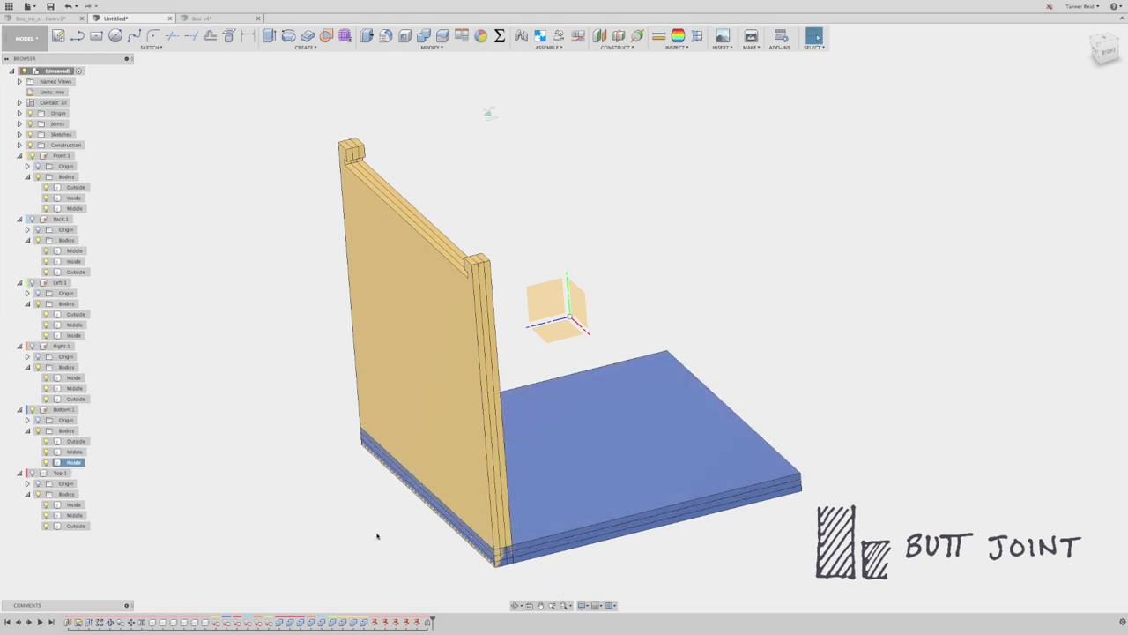
left_click(559, 549)
Step: Activate the Bottom component and hide the Front so that only the Bottom panel is shown
left_click(85, 410)
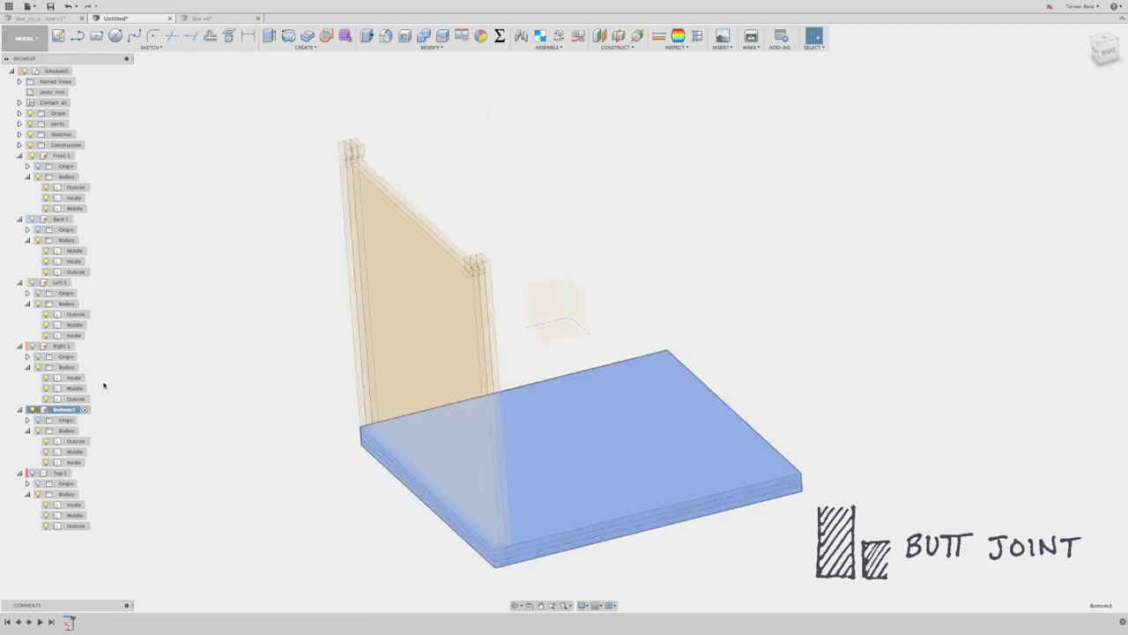
left_click(31, 156)
scroll(449, 542, "up", 5)
scroll(449, 539, "down", 6)
left_click(239, 431)
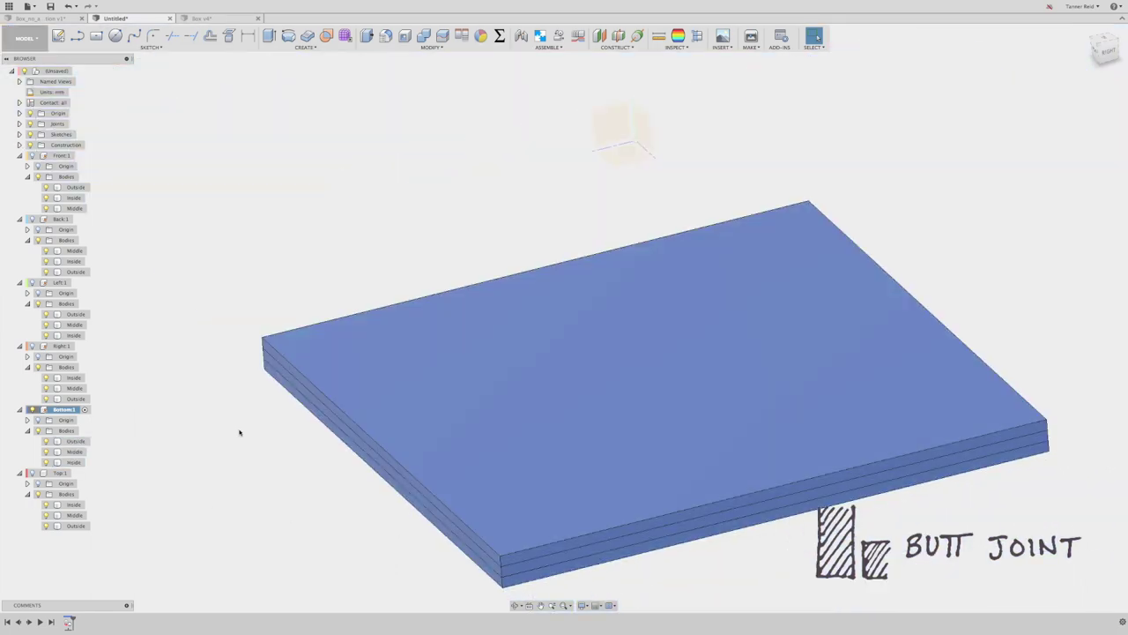
Step: Offset the front edge faces of all three Bottom layers inward with Press Pull, using the distance -Thickness*3
left_click(366, 35)
scroll(421, 504, "up", 1)
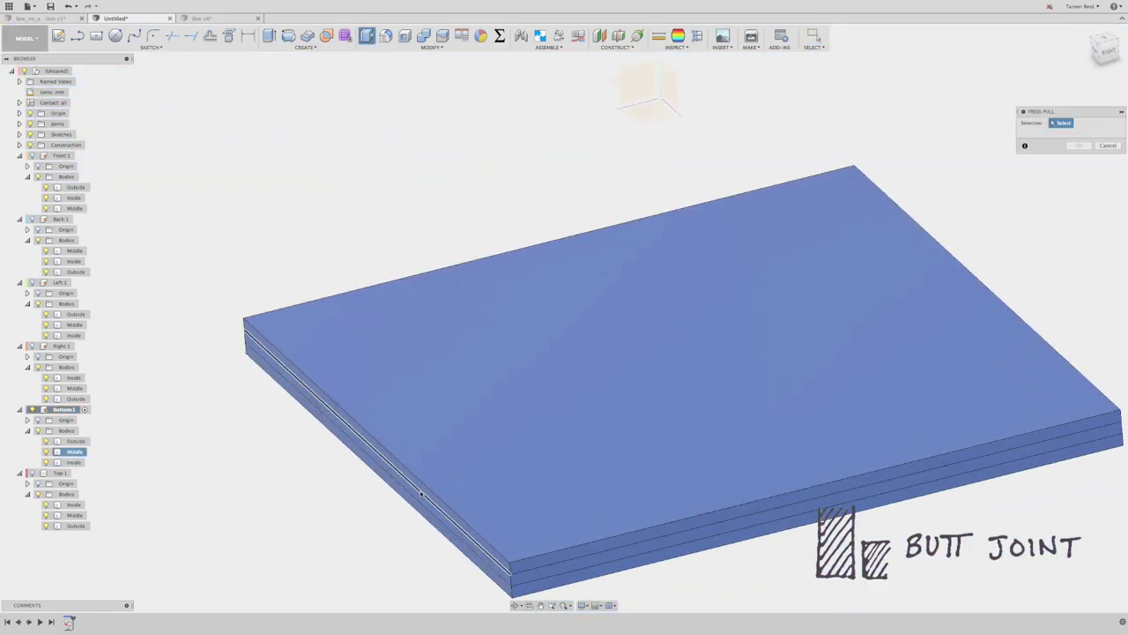
left_click(420, 492)
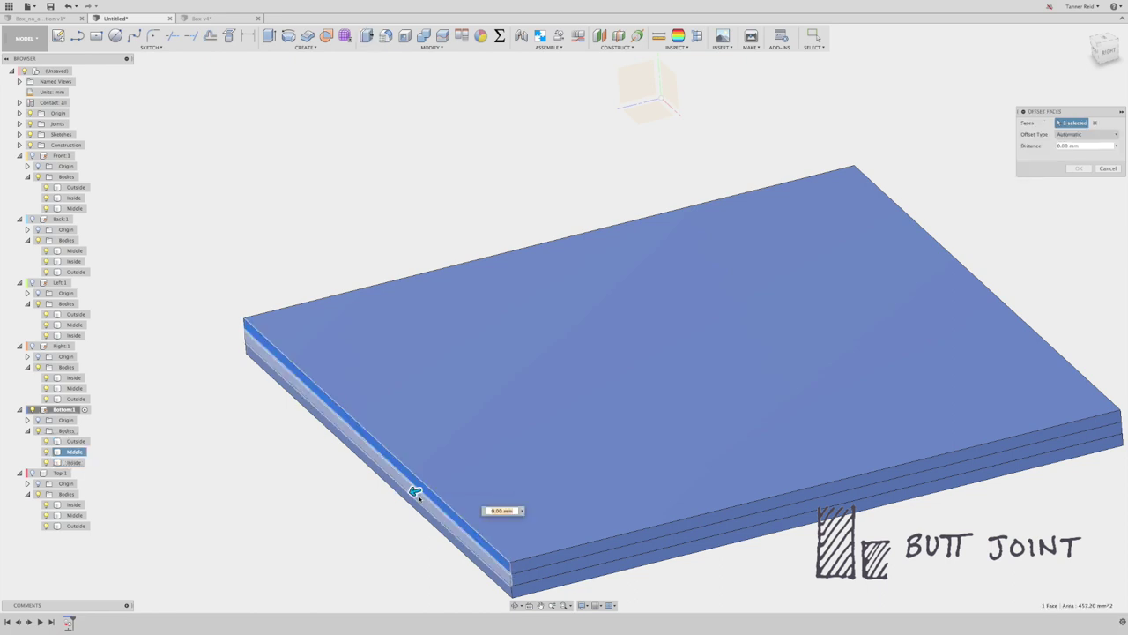
left_click(418, 507)
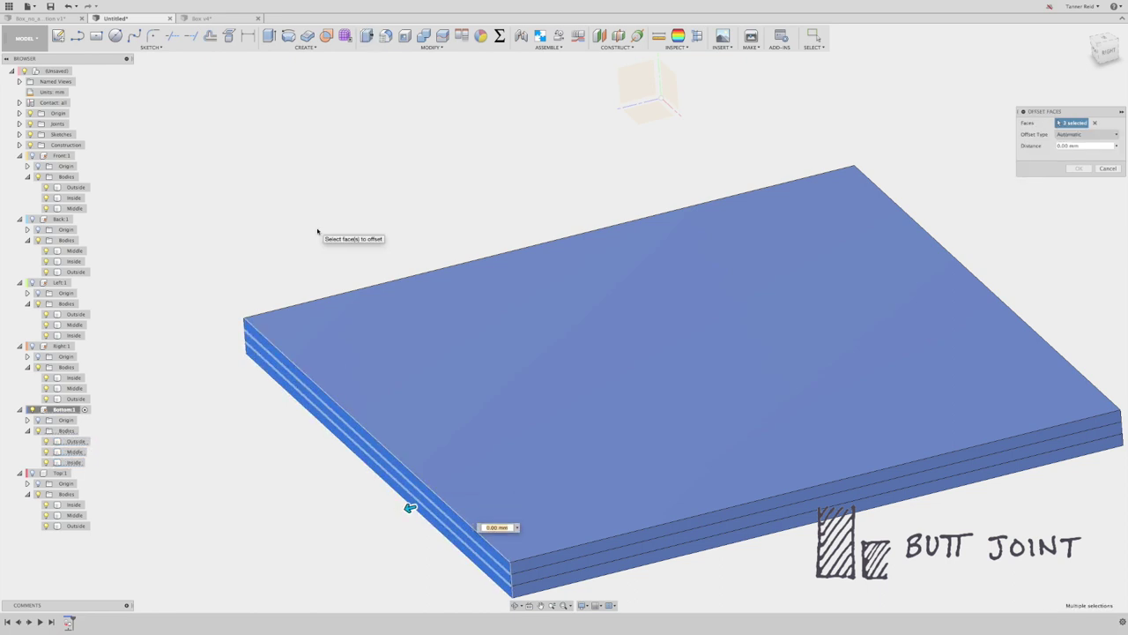
type("Thic")
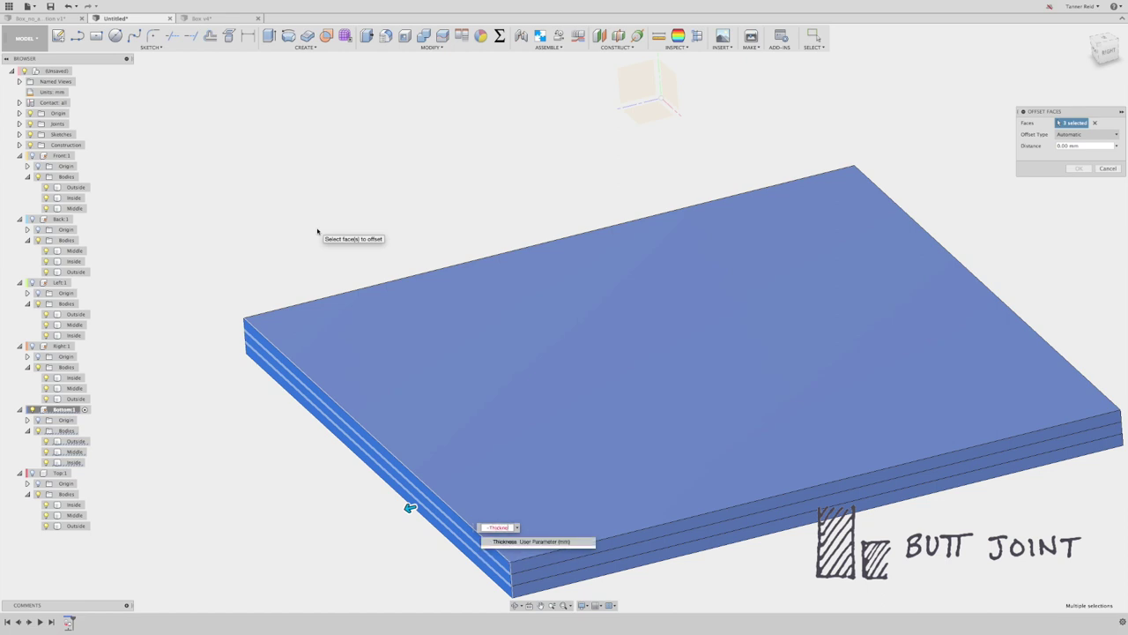
type("kness")
key("Return")
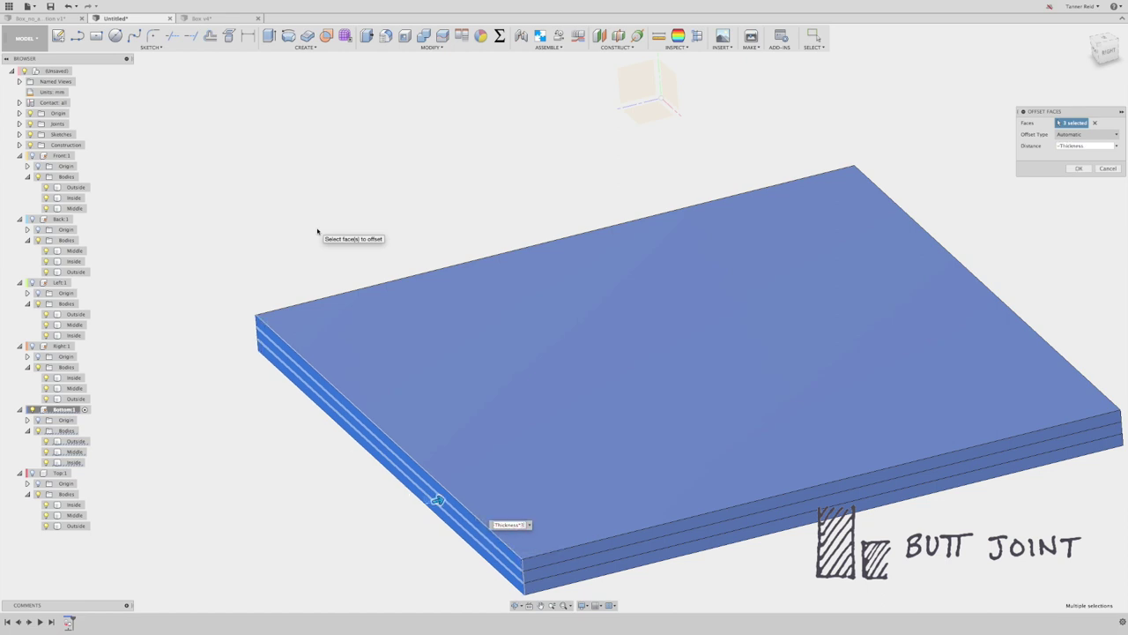
key("Return")
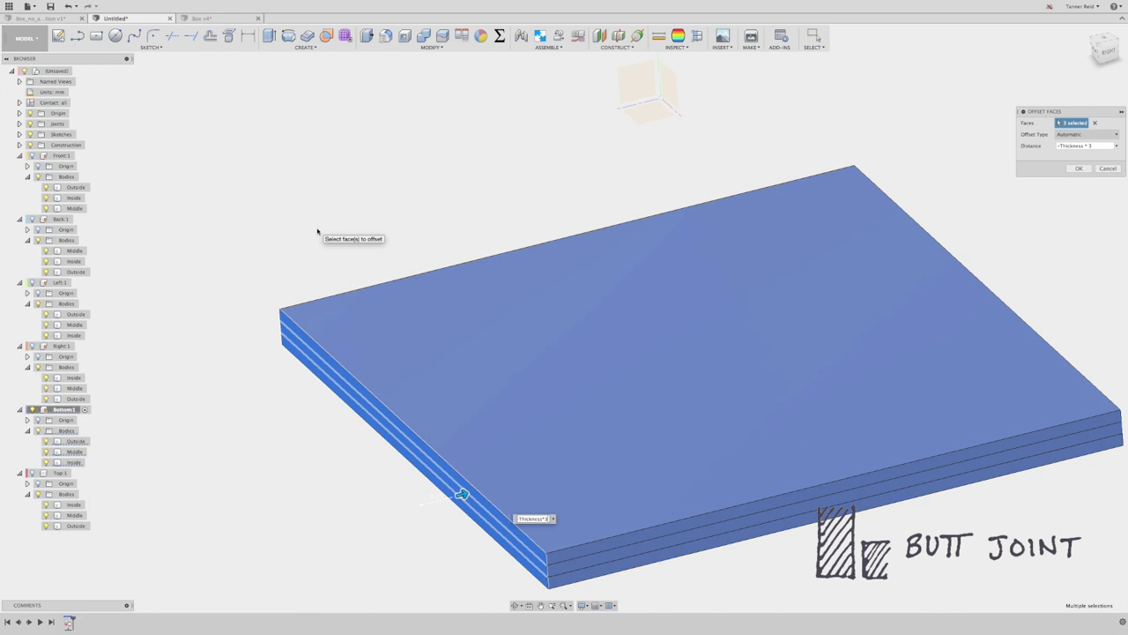
key("Return")
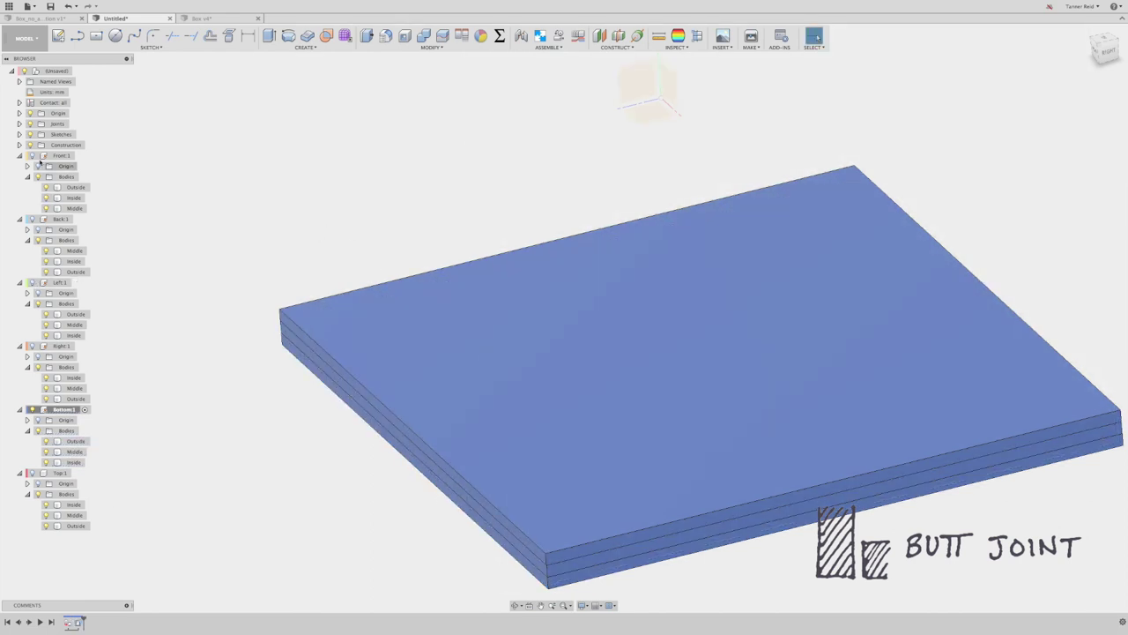
Step: Show the Front component again, reactivate the root component and check the Front-to-Bottom butt joint from the right side view
left_click(33, 156)
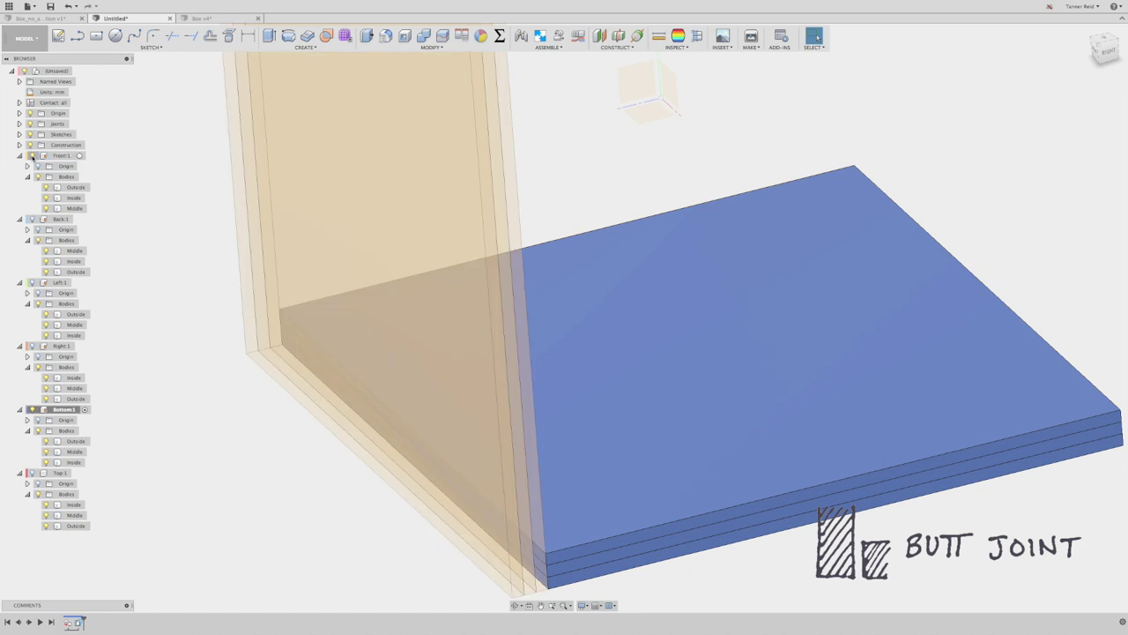
left_click(1112, 57)
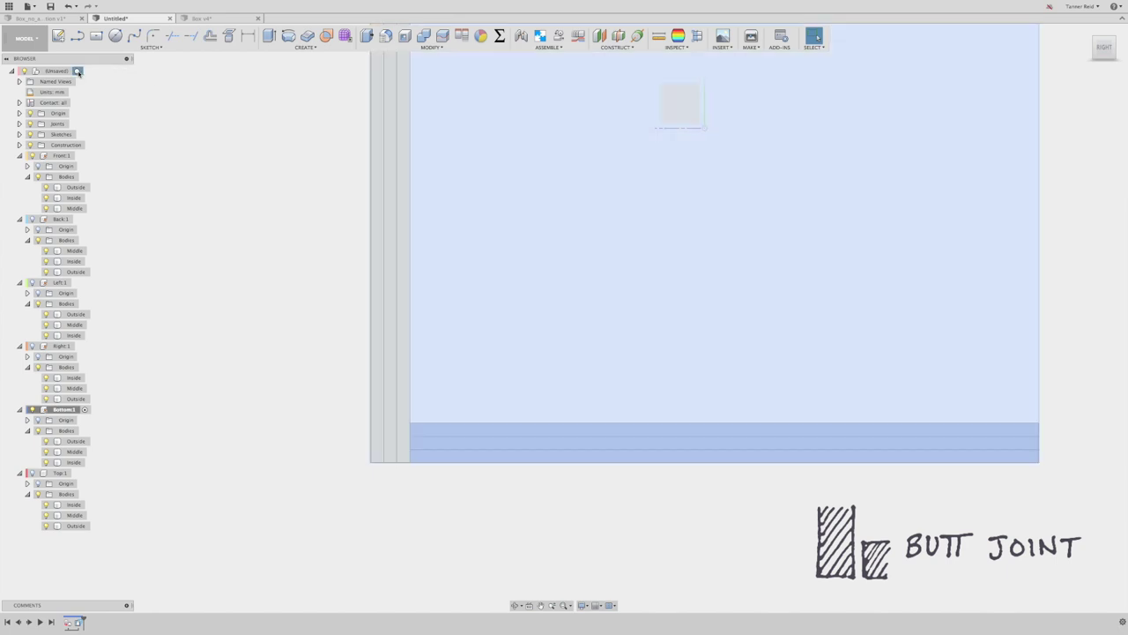
left_click(77, 72)
scroll(685, 370, "down", 2)
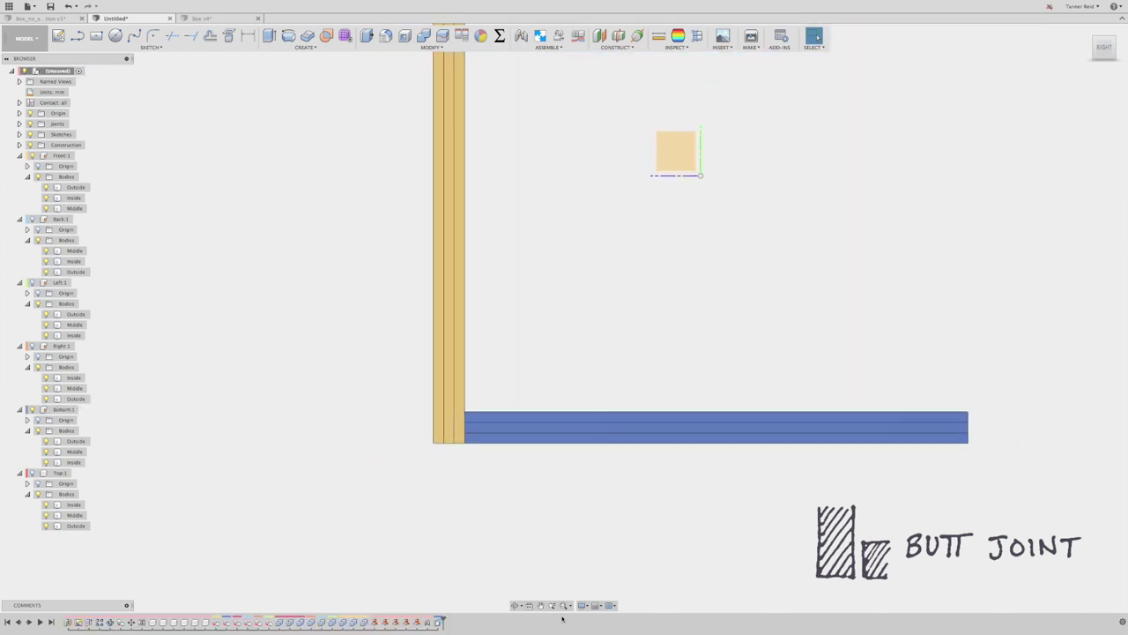
left_click(517, 604)
left_click_drag(541, 257, 569, 291)
scroll(672, 298, "down", 3)
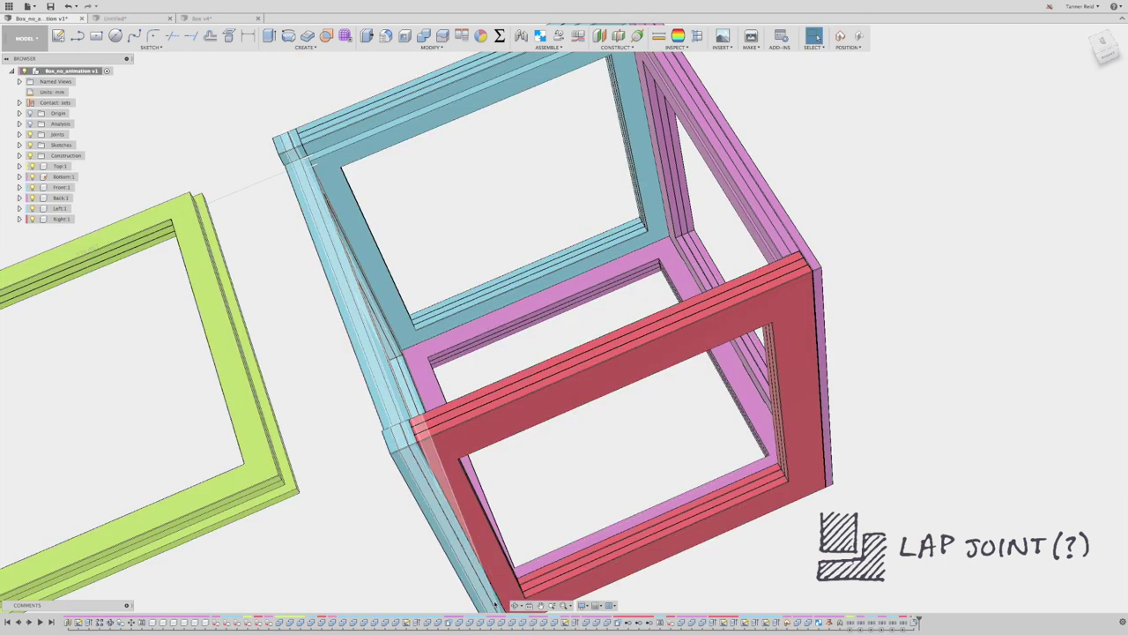
Step: Examine the corner lap joints between the Back panel and the side panels in the Box_no_animation design, including from the top view
left_click(540, 605)
left_click_drag(592, 236, 561, 370)
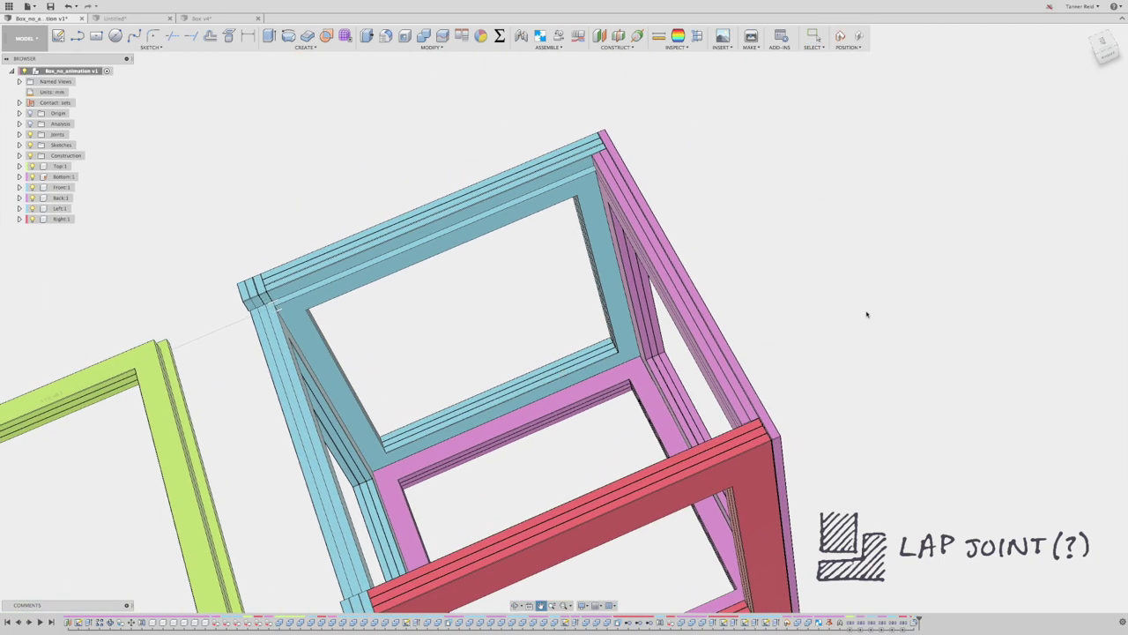
key("Escape")
middle_click_drag(866, 314, 625, 294, "shift")
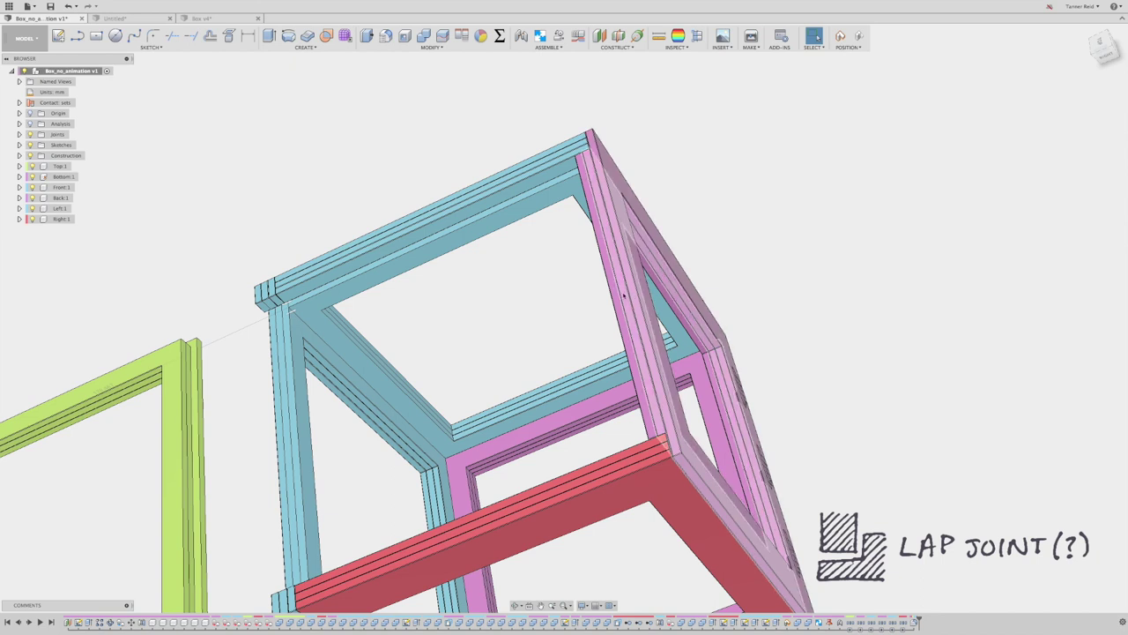
middle_click_drag(564, 317, 564, 329, "shift")
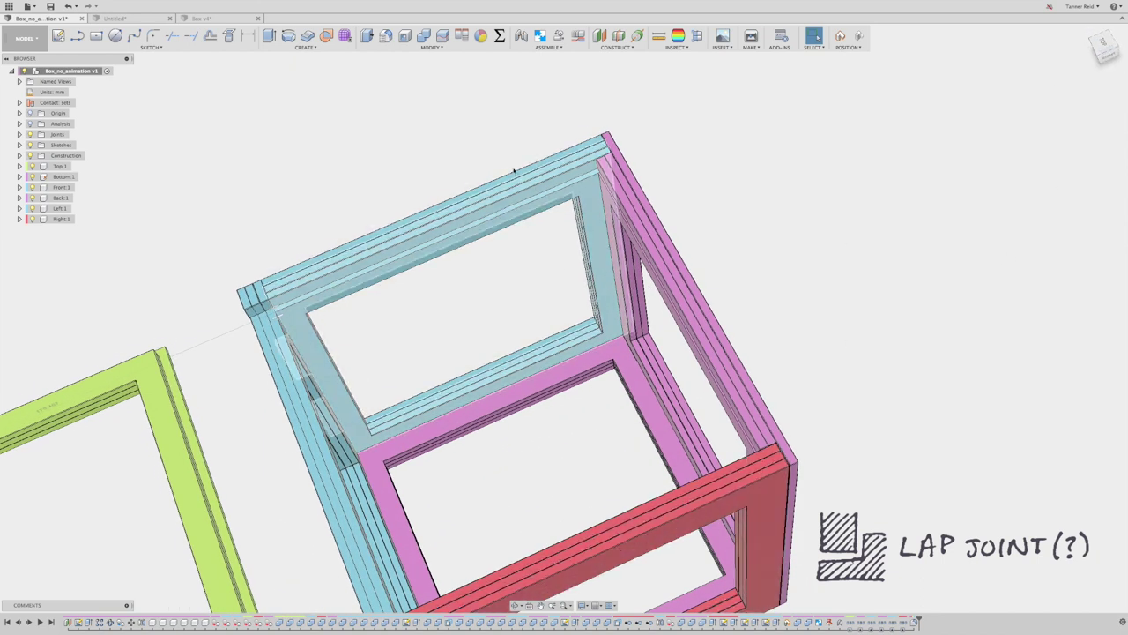
left_click(1104, 47)
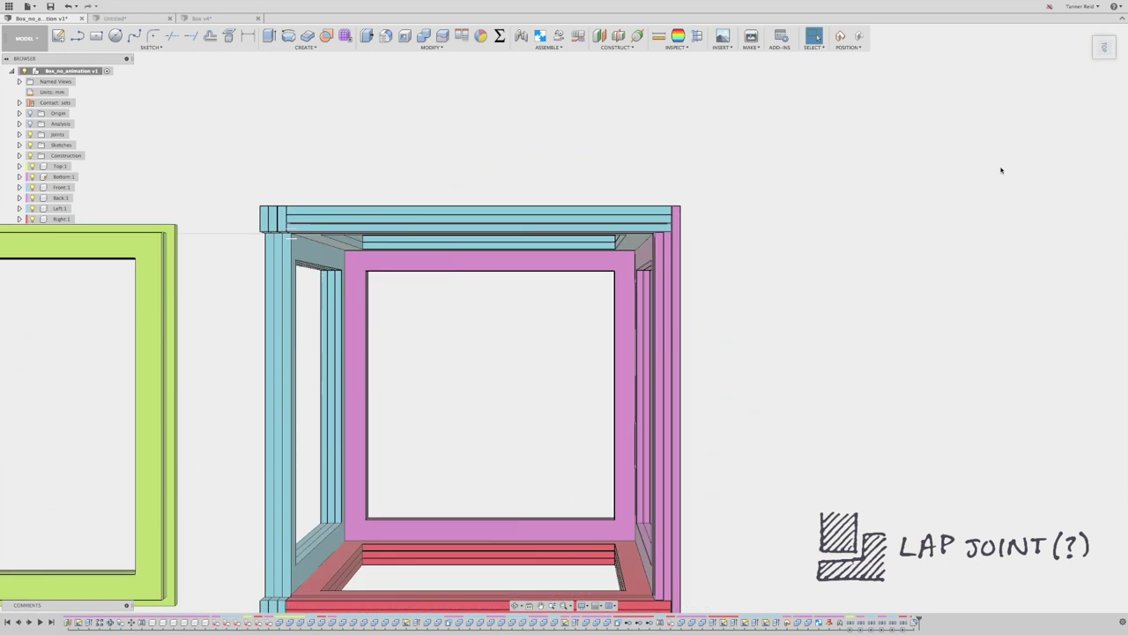
left_click_drag(1099, 49, 1073, 46)
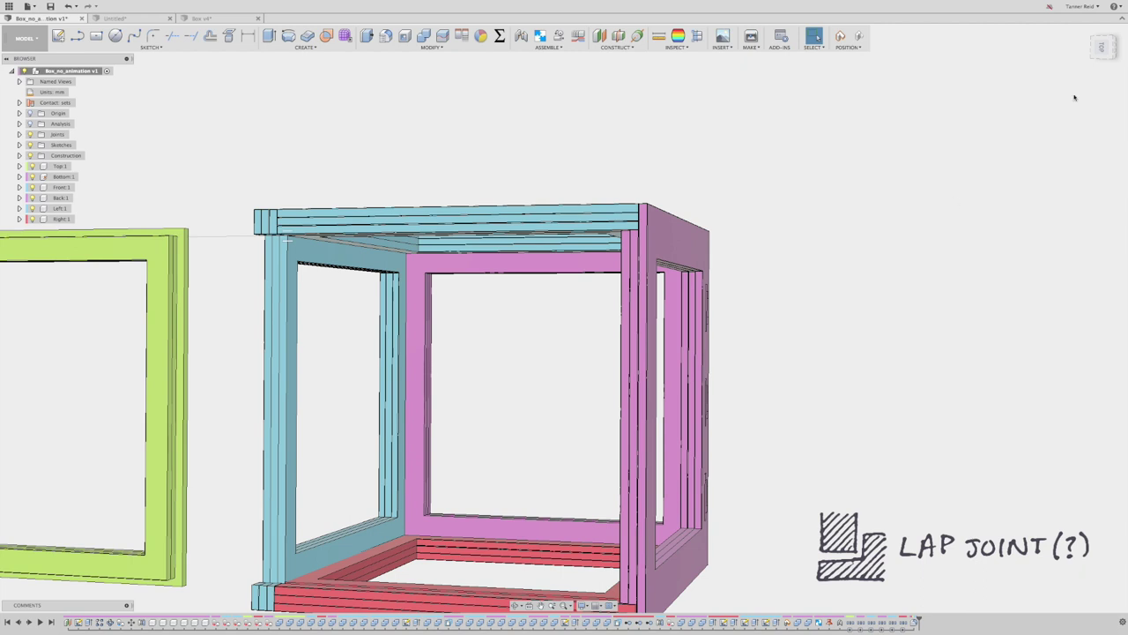
mouse_move(1102, 50)
left_mouse_down()
mouse_move(1102, 26)
mouse_move(1093, 43)
mouse_move(1083, 30)
mouse_move(1100, 50)
left_mouse_up()
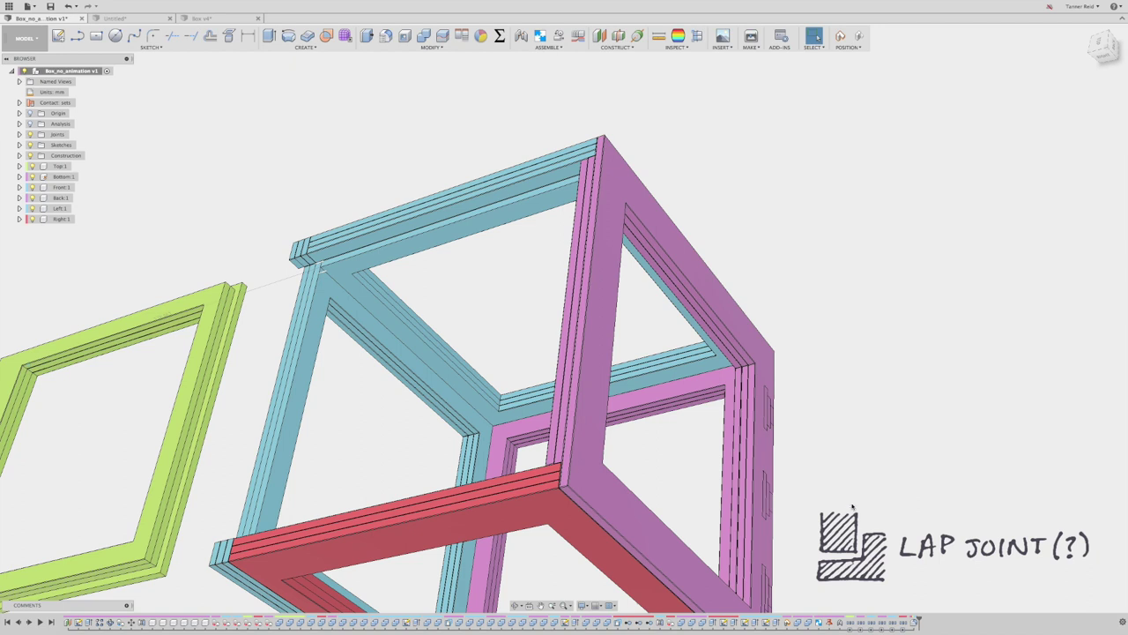
left_click(1100, 44)
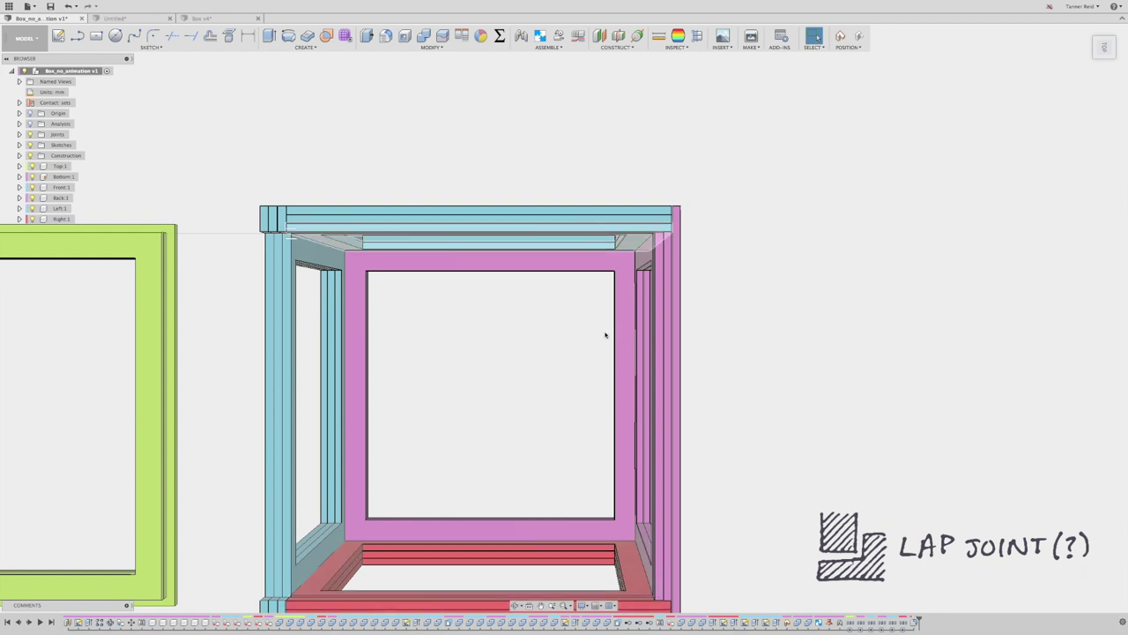
Step: In the untitled design, hide Front and Bottom, show Back, Left and Right, and bring their overlapping back corners into view
left_click(139, 19)
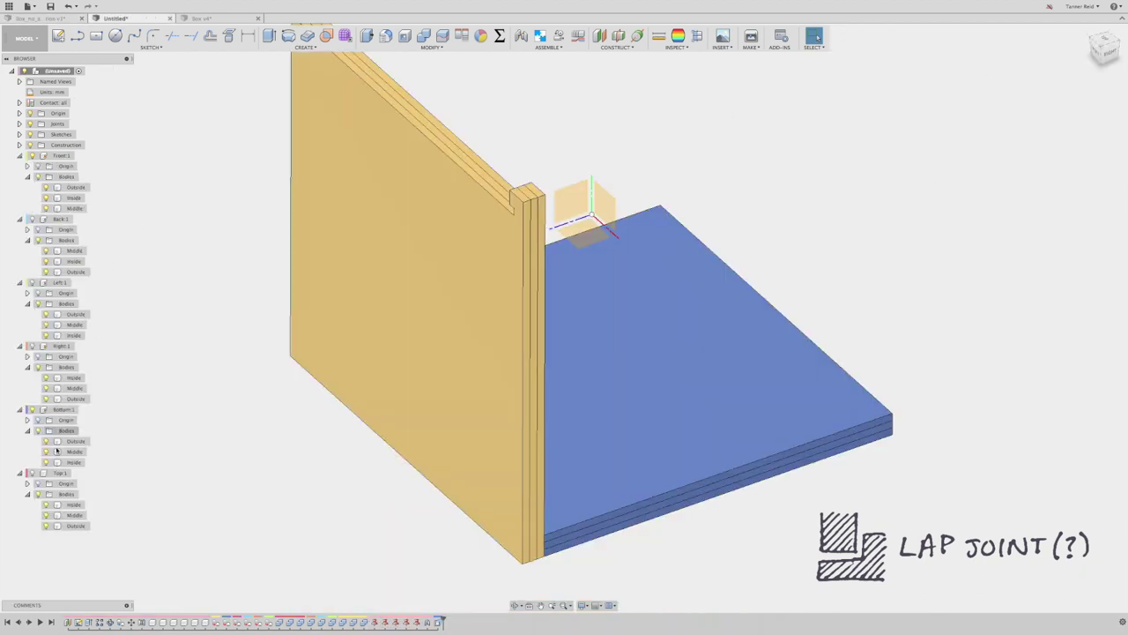
left_click(33, 473)
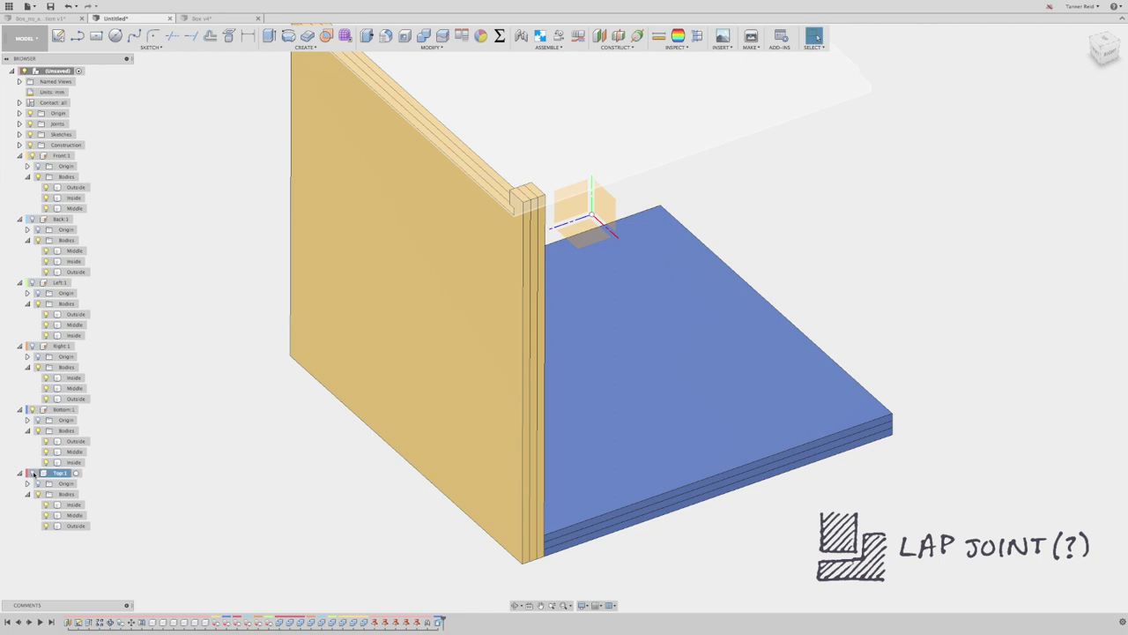
left_click(33, 473)
left_click(32, 409)
left_click(31, 473)
left_click(32, 347)
left_click(32, 283)
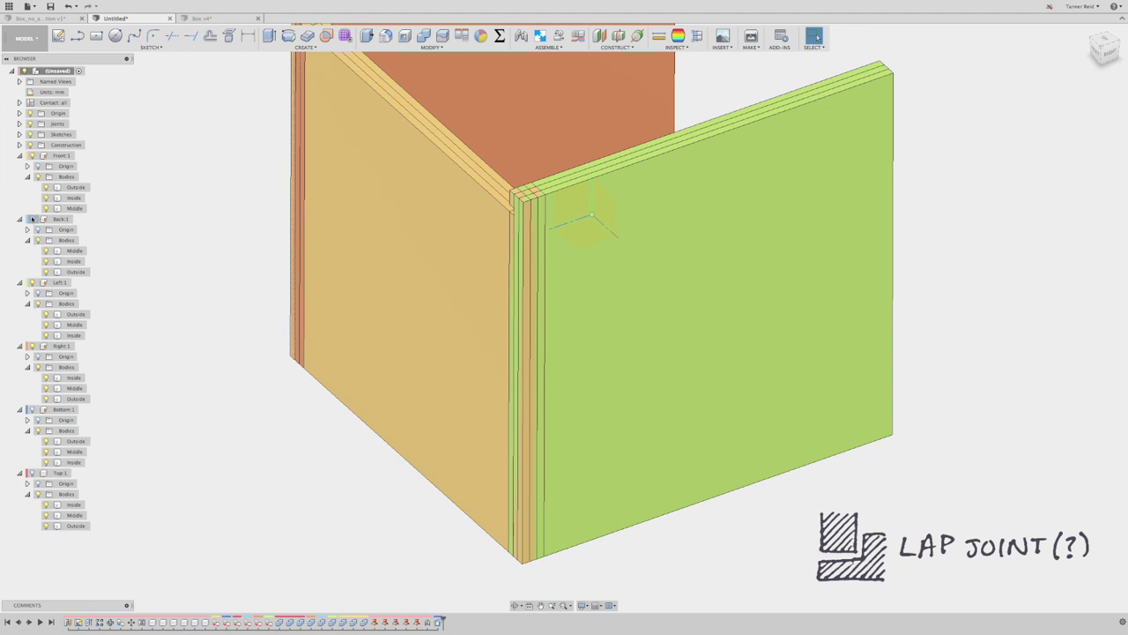
left_click(32, 220)
left_click(33, 156)
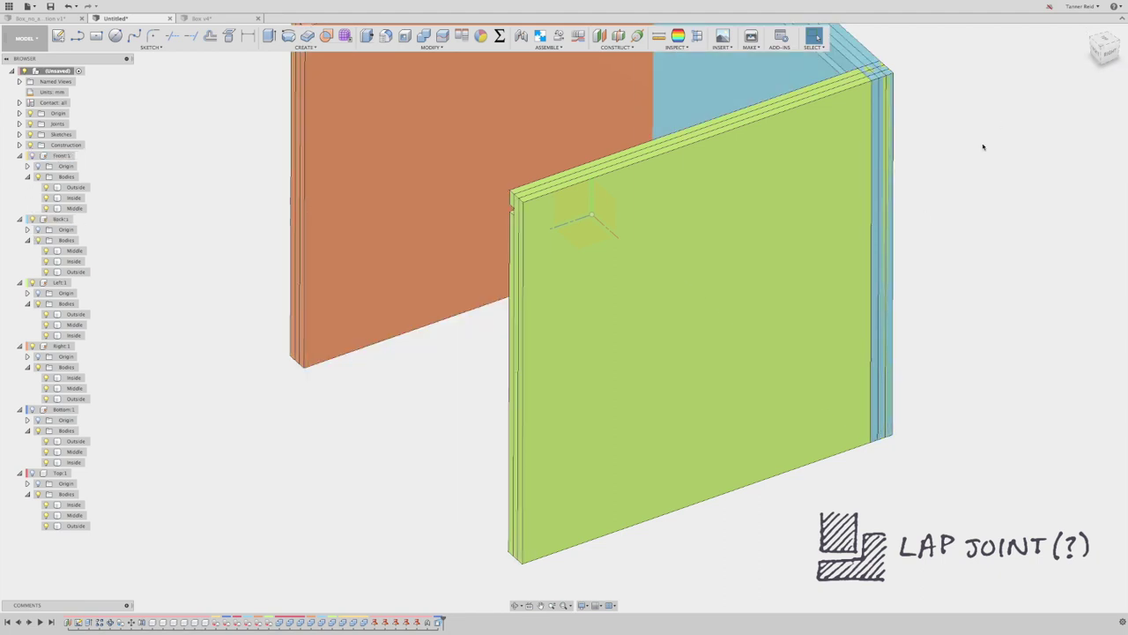
left_click(541, 605)
left_click_drag(679, 174, 573, 385)
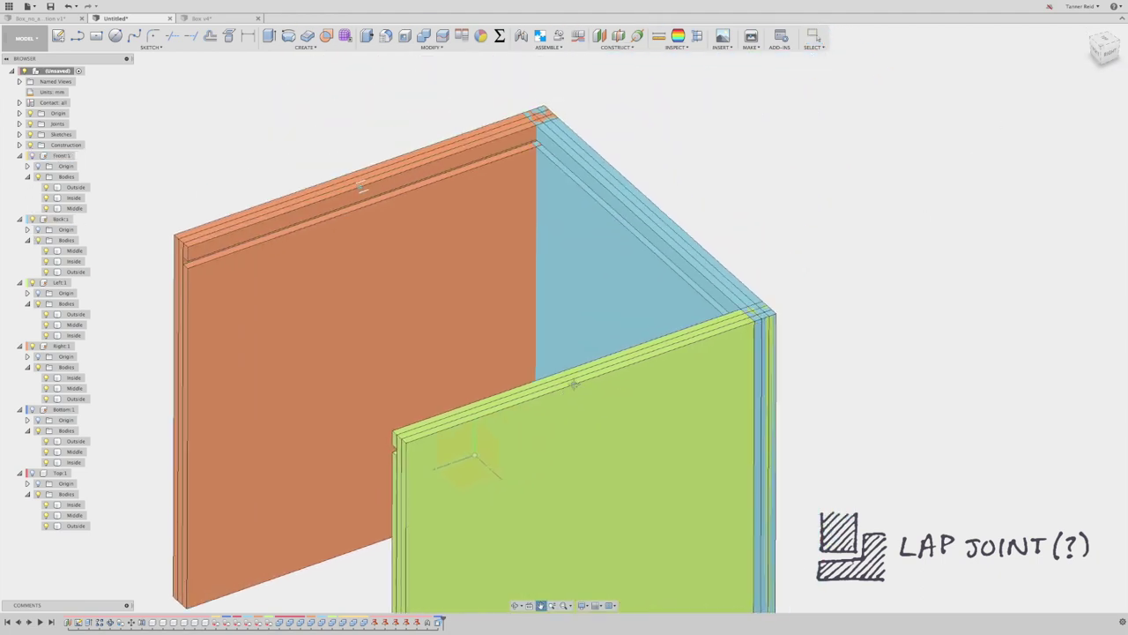
mouse_move(1108, 52)
left_mouse_down()
mouse_move(1084, 75)
mouse_move(1088, 67)
left_mouse_up()
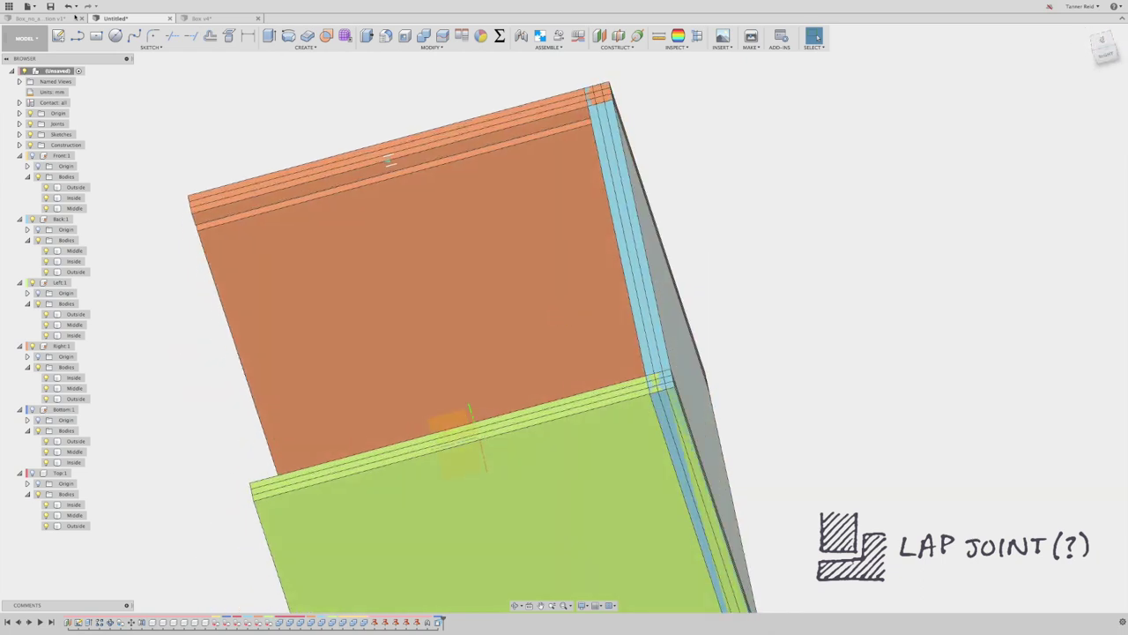
Step: Recheck the Box_no_animation design, return to the untitled design, hide the Back panel and activate the Left component
left_click(61, 18)
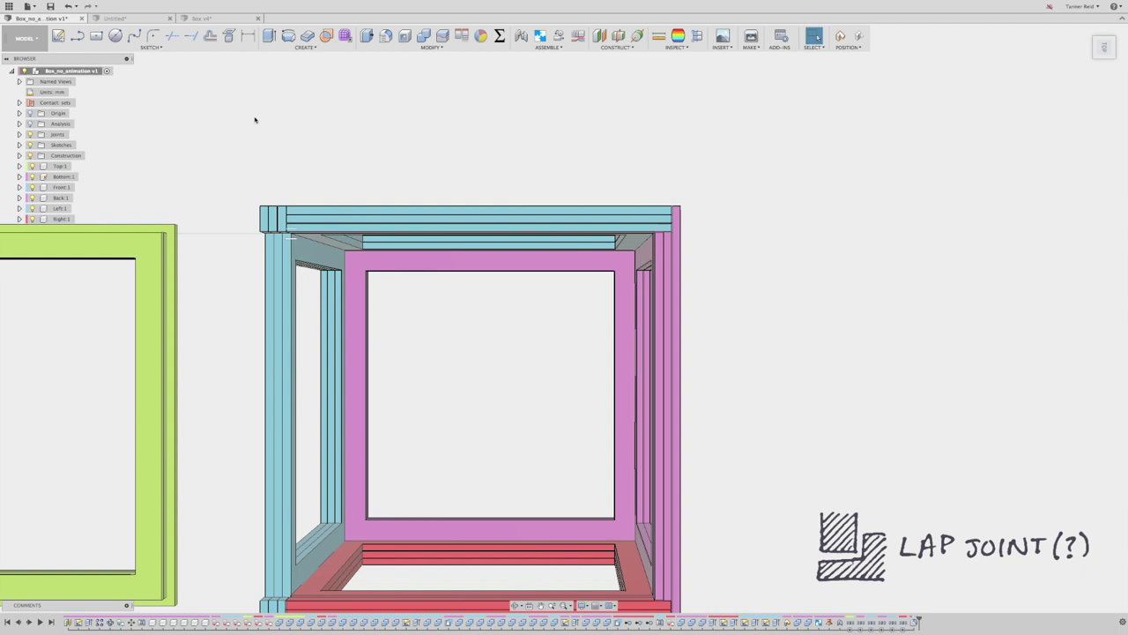
left_click(146, 18)
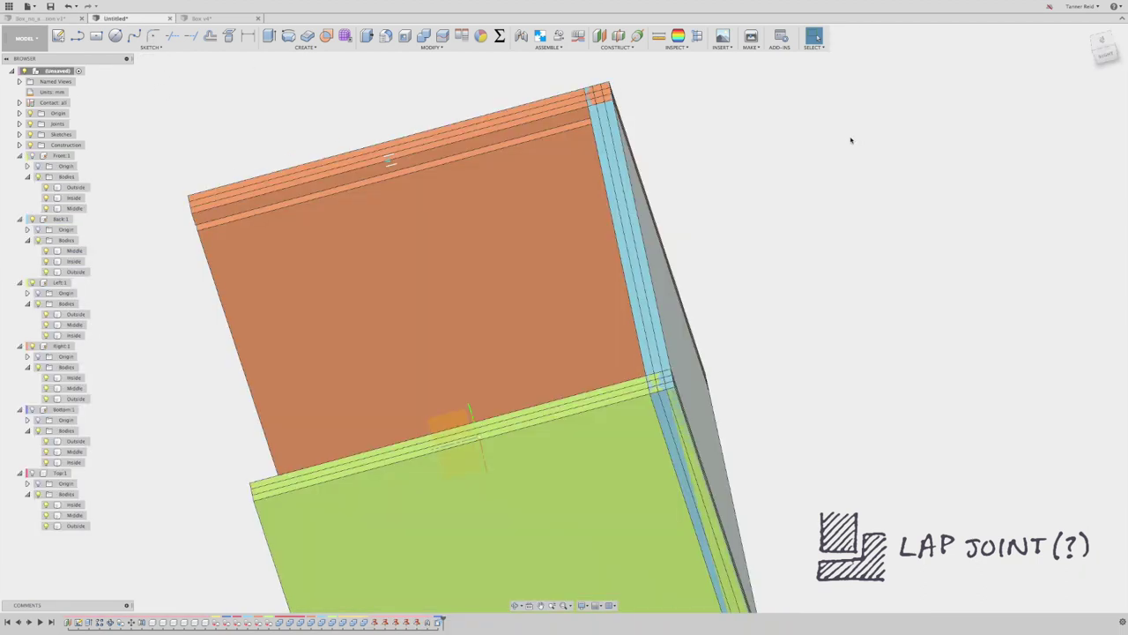
left_click(32, 219)
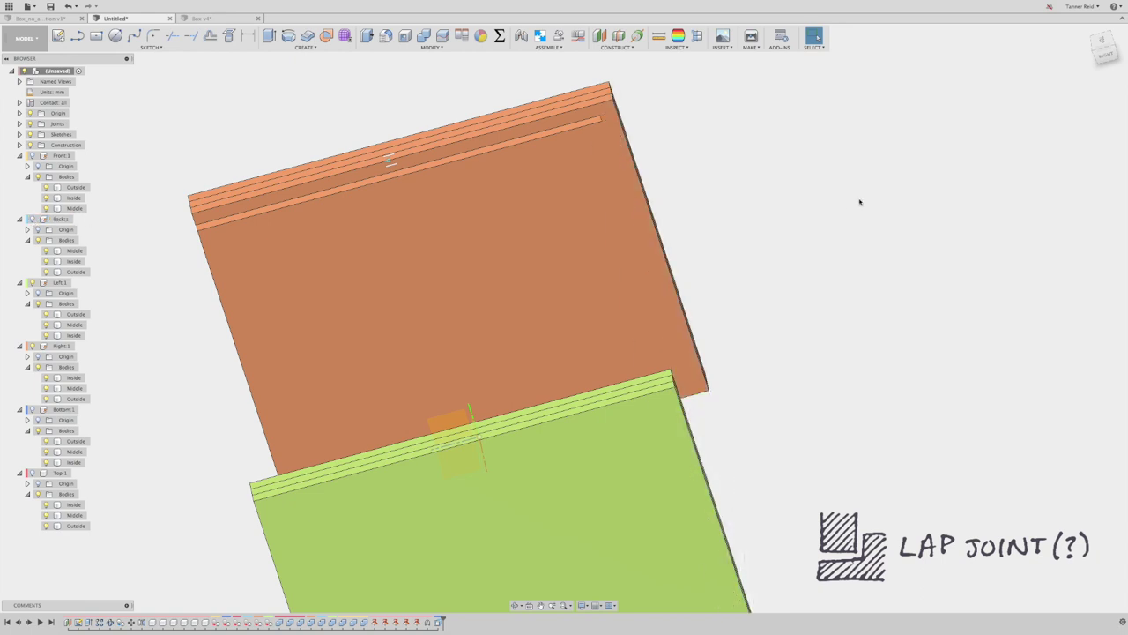
left_click_drag(1102, 51, 1058, 60)
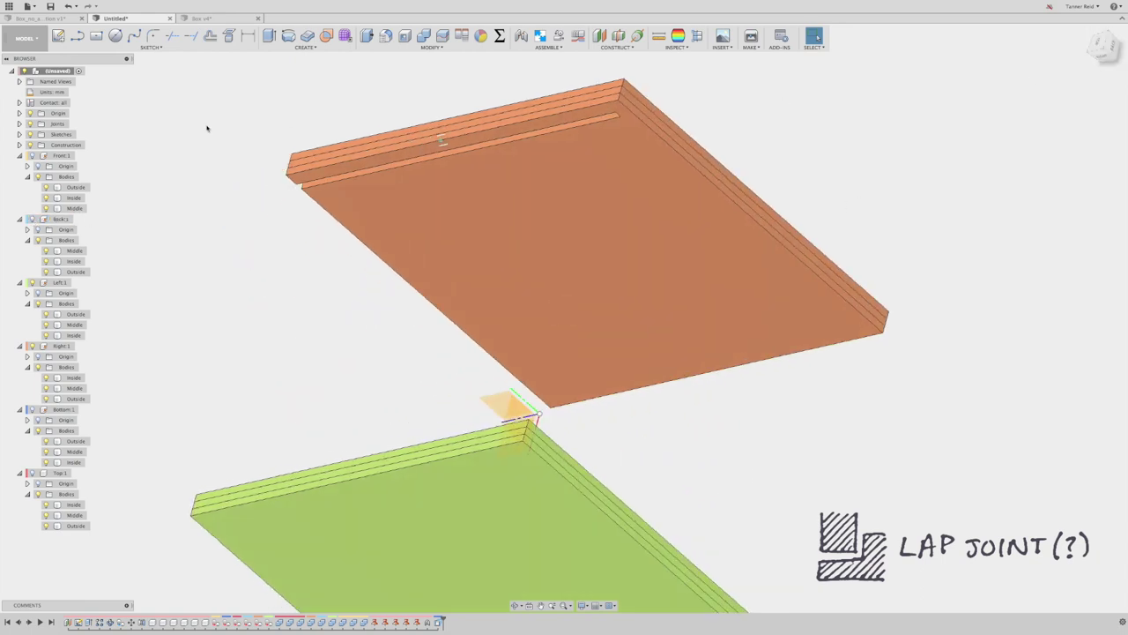
left_click(76, 282)
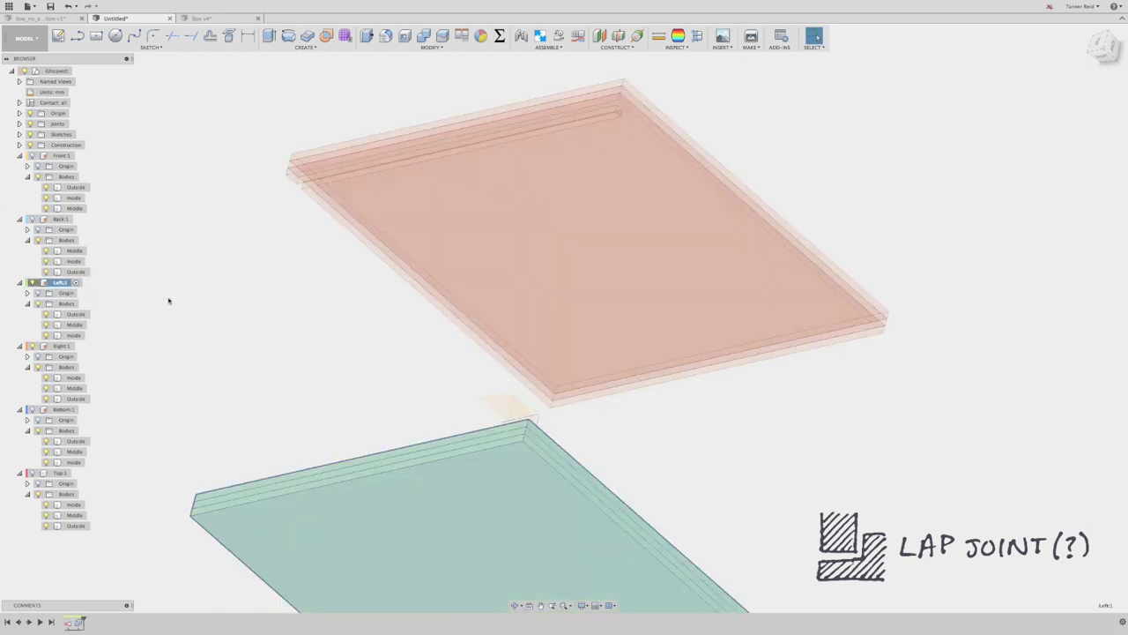
left_click(367, 35)
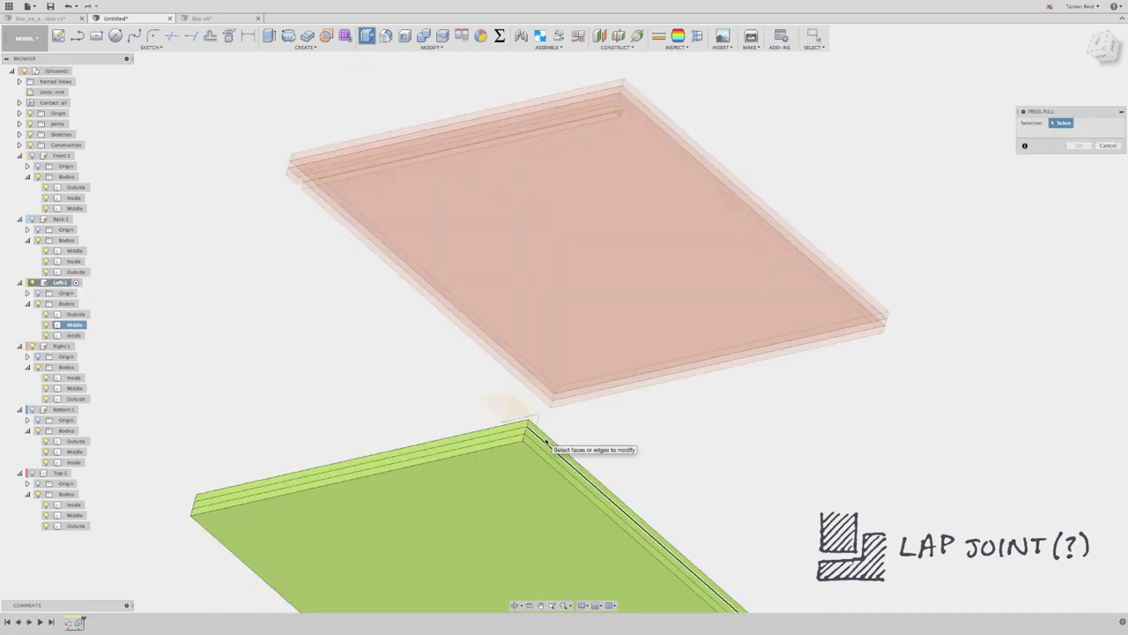
left_click(544, 439)
left_click(538, 433)
scroll(541, 529, "up", 3)
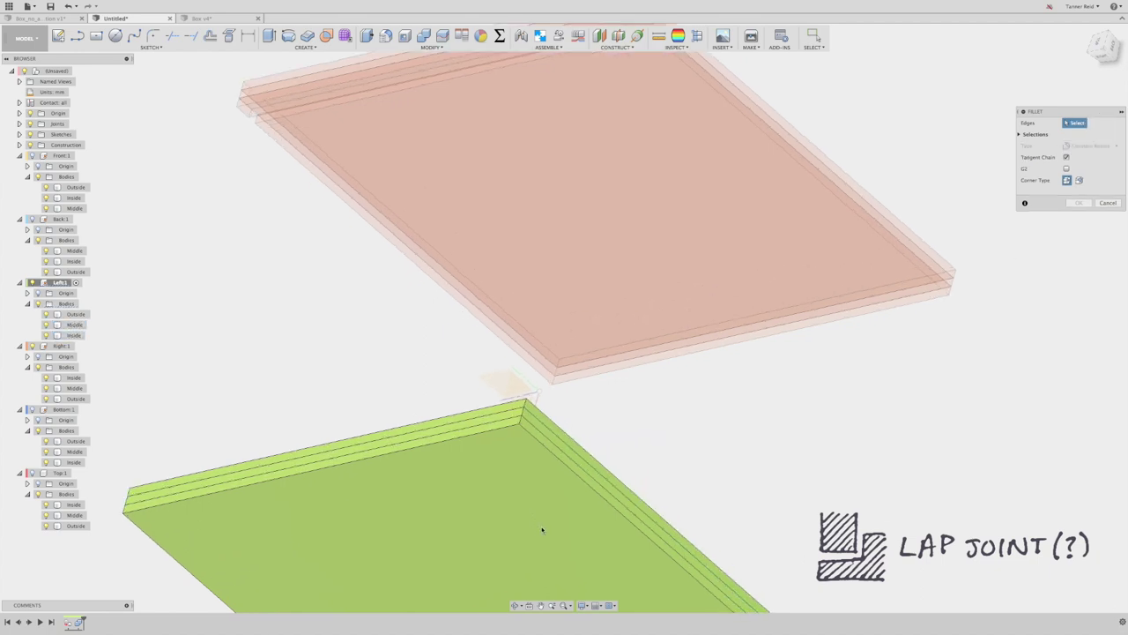
scroll(545, 424, "up", 4)
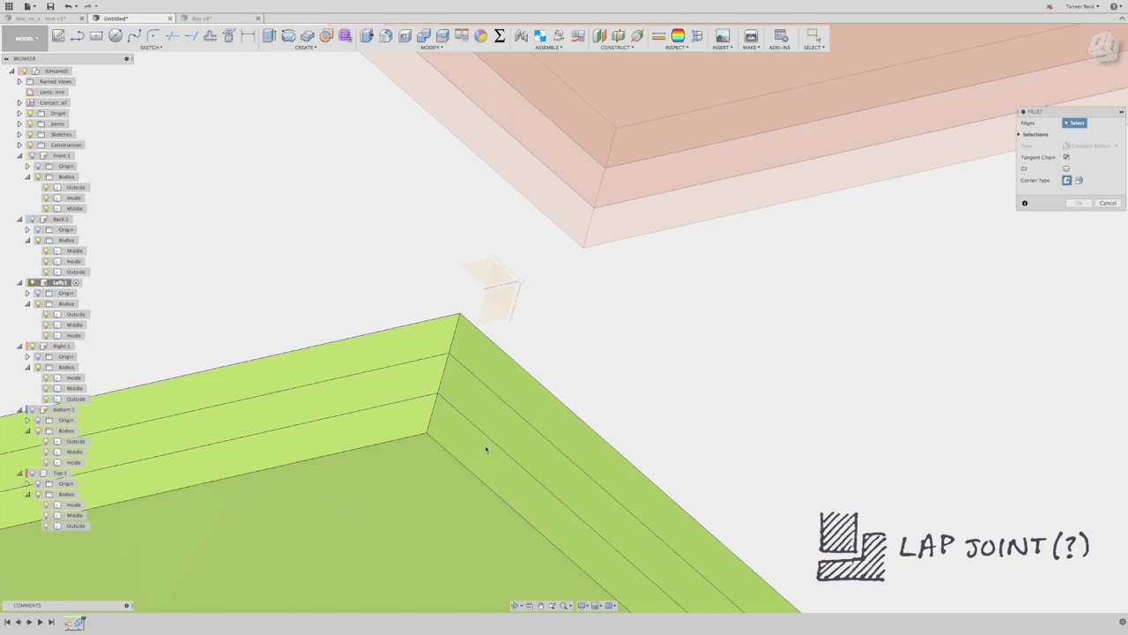
left_click(1110, 205)
Step: Offset the back edge faces of all three Left layers inward with Press Pull, using the distance -Thickness
left_click(366, 35)
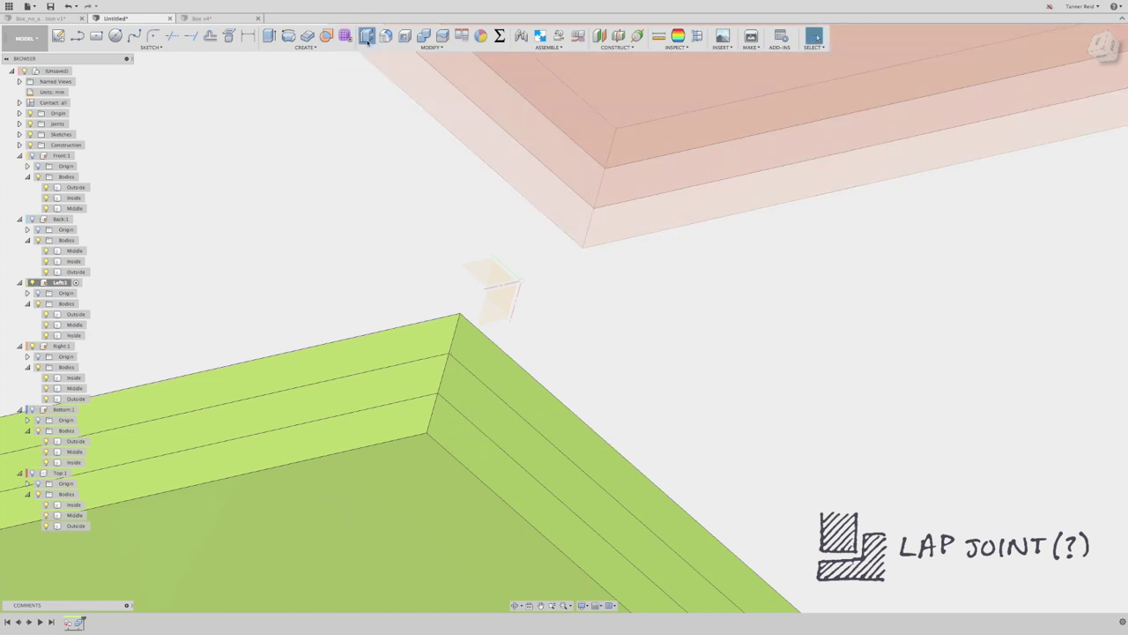
left_click(480, 371)
left_click(476, 399)
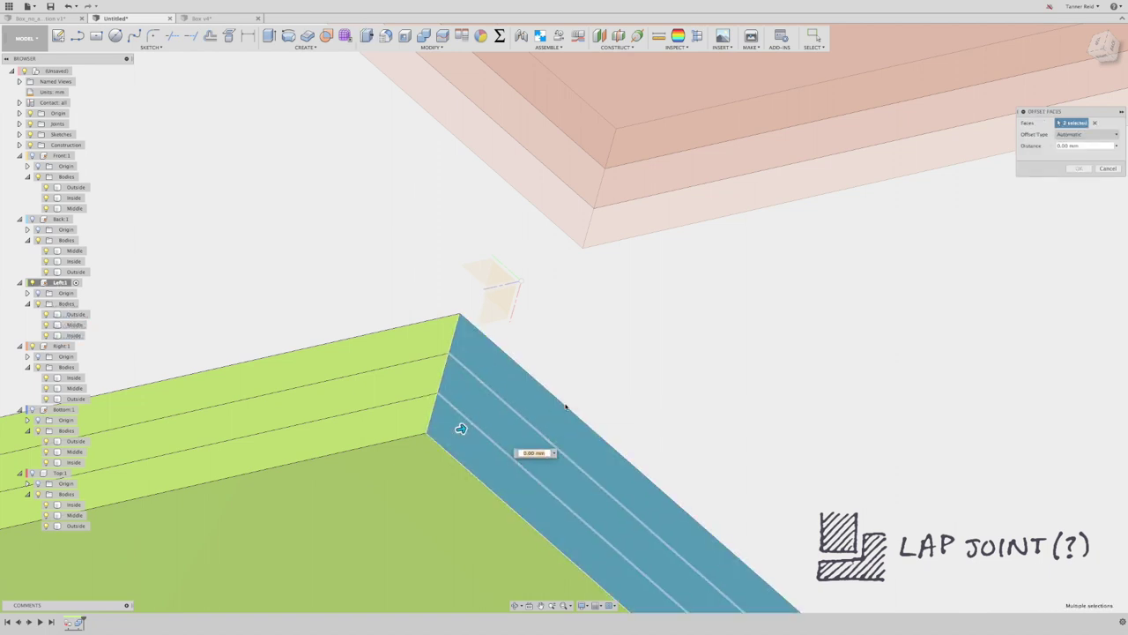
type("-Thick")
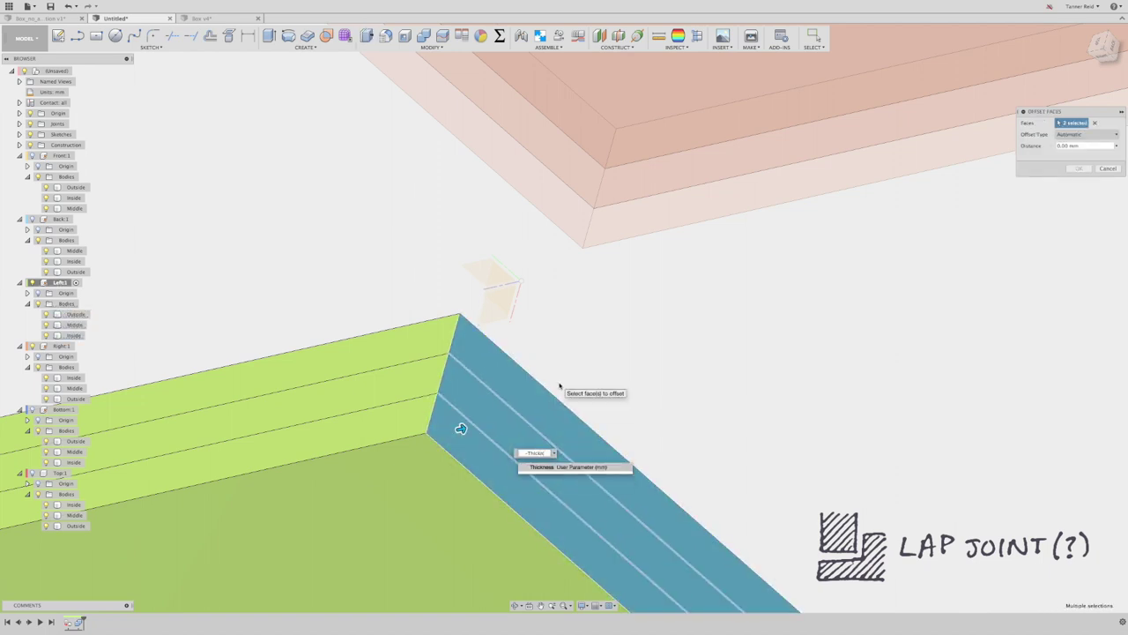
key("Return")
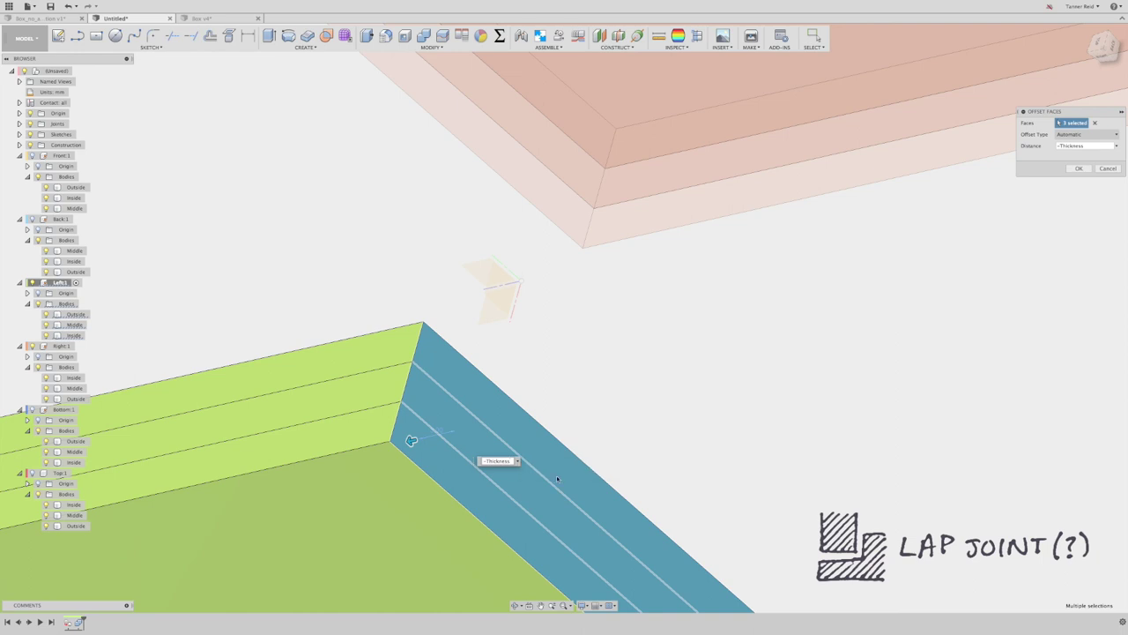
left_click(1082, 168)
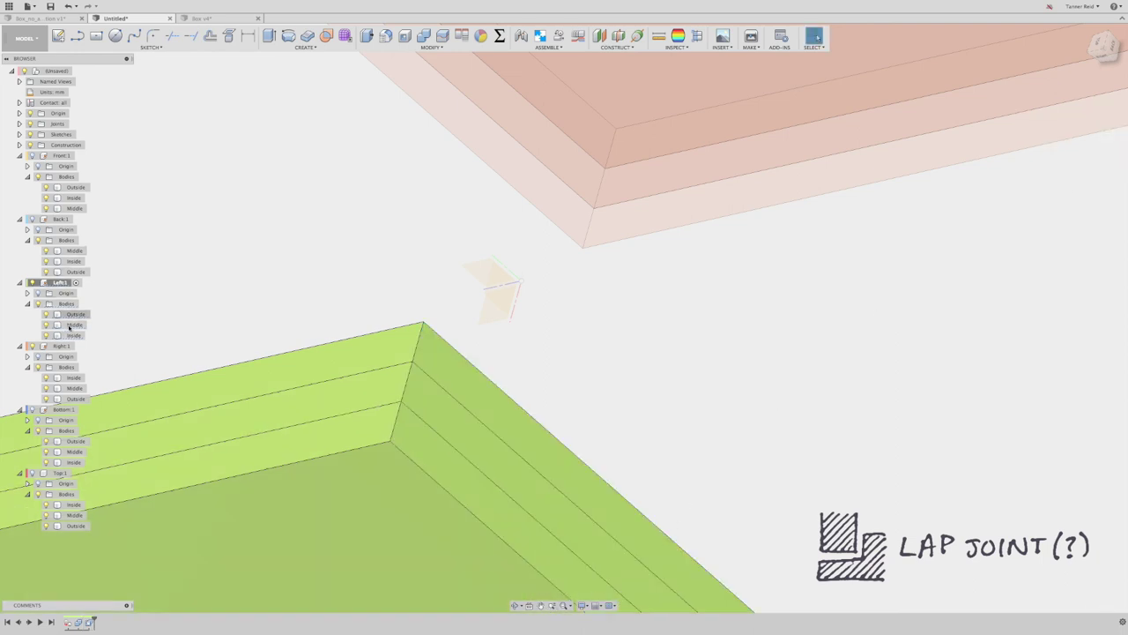
Step: Activate the Right component and offset the back edge faces of its three layers inward with Press Pull, using -Thickness
left_click(78, 345)
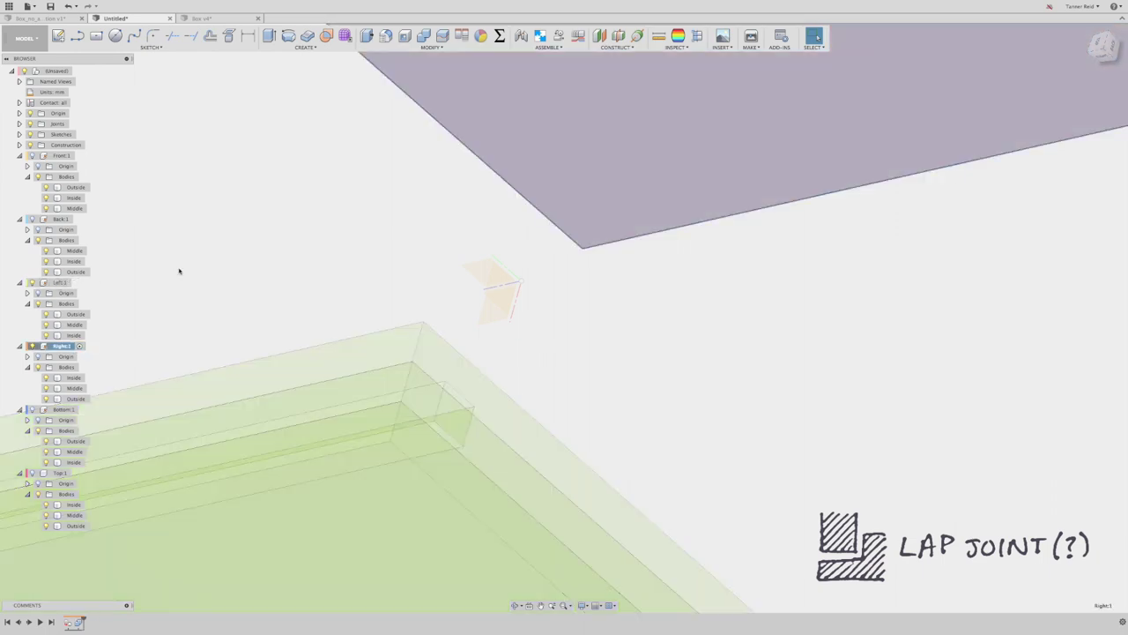
left_click(179, 270)
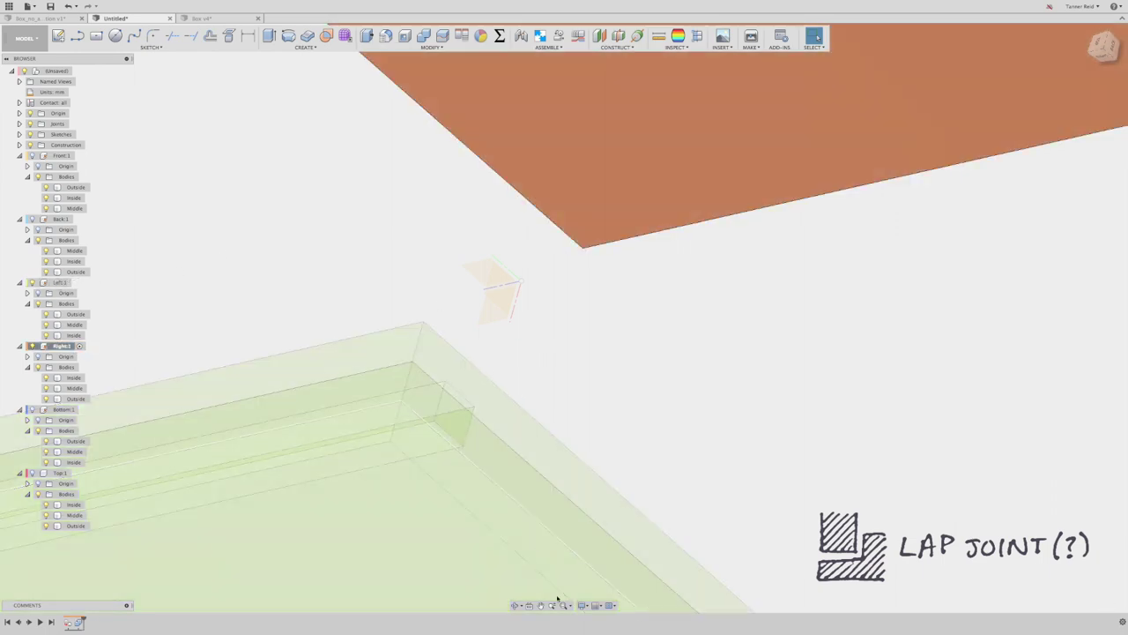
left_click(542, 605)
left_click_drag(670, 141, 494, 476)
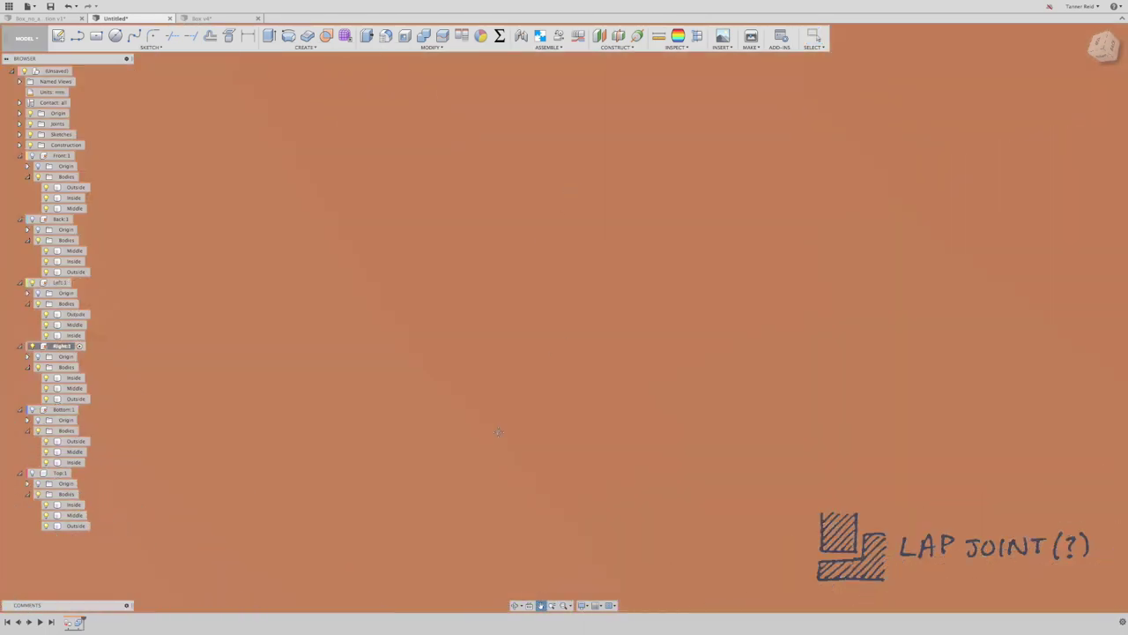
left_click_drag(670, 229, 580, 454)
left_click_drag(665, 119, 378, 103)
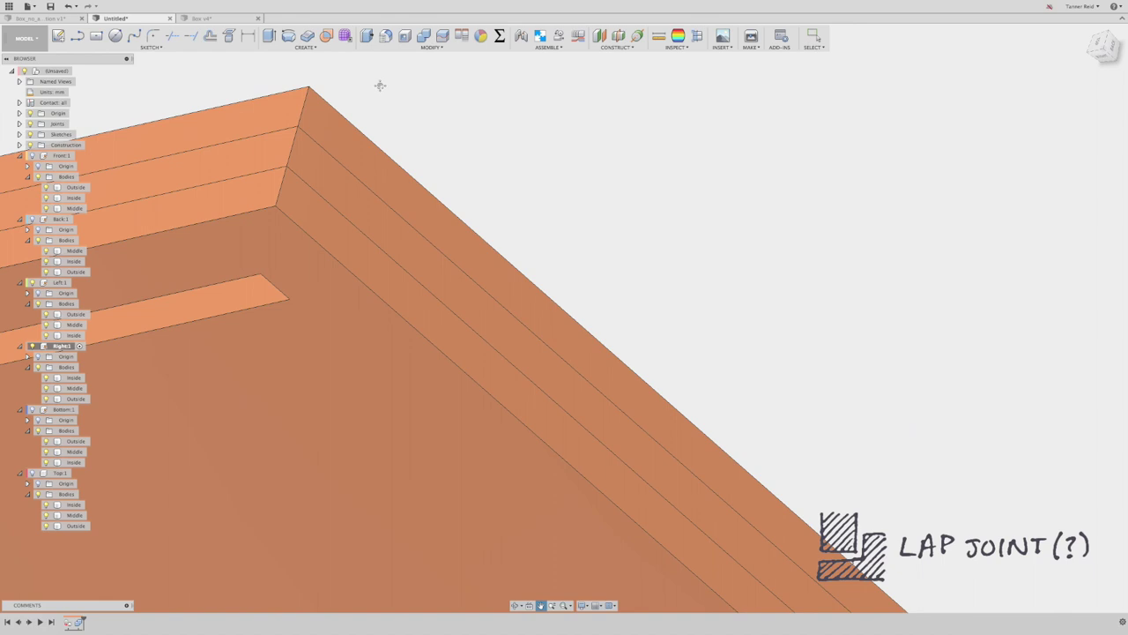
left_click(367, 36)
left_click(358, 159)
left_click(335, 220)
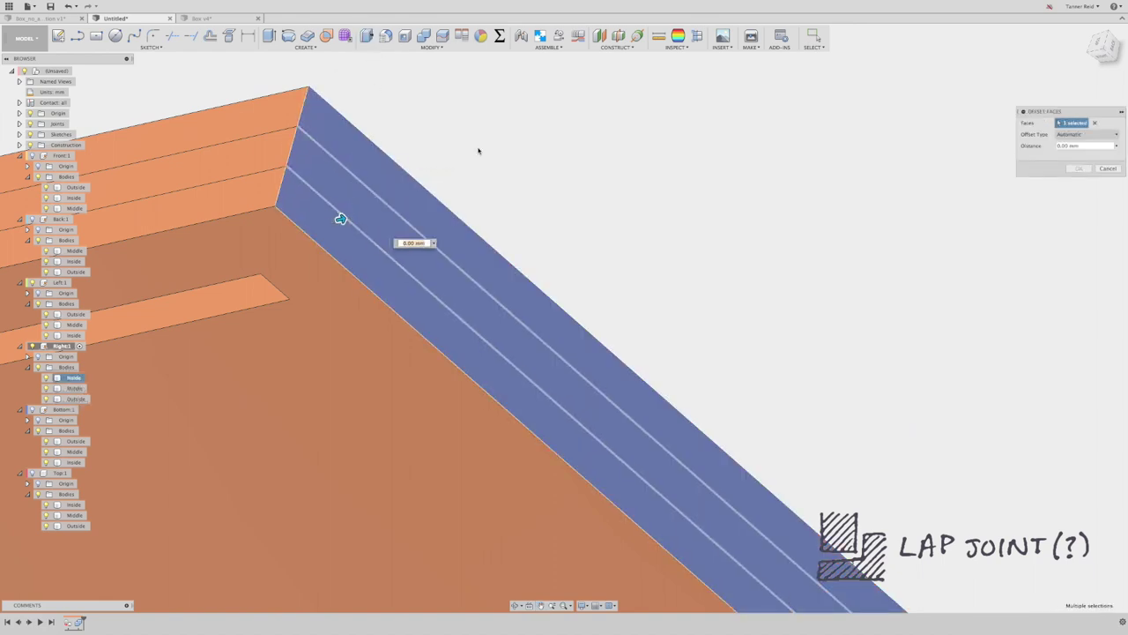
type("-Thickness")
key("Return")
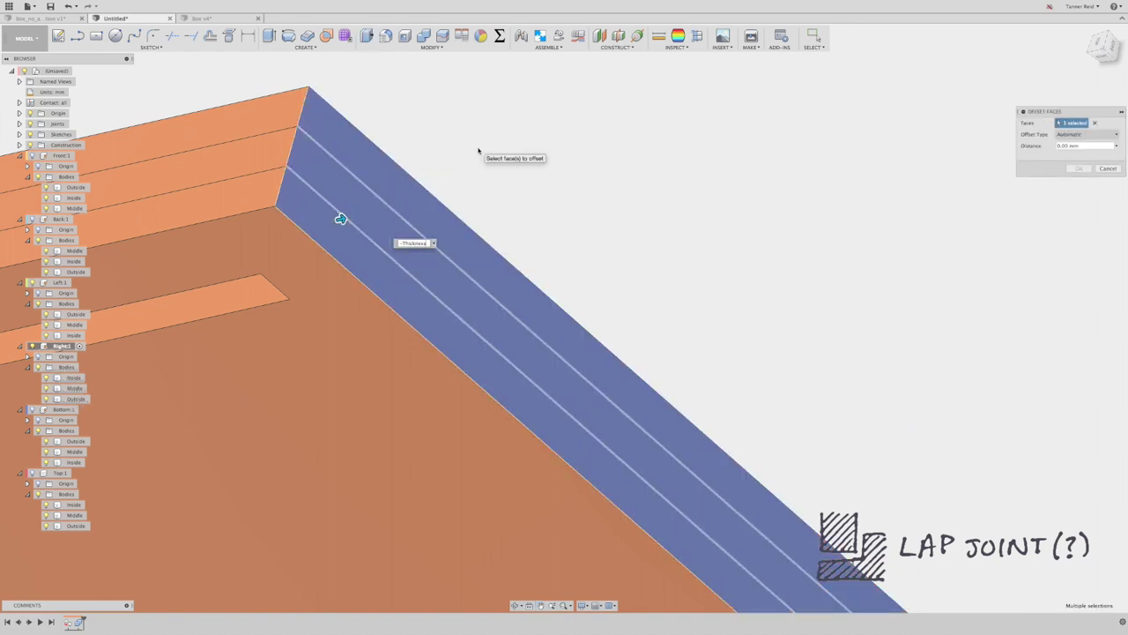
left_click(1079, 169)
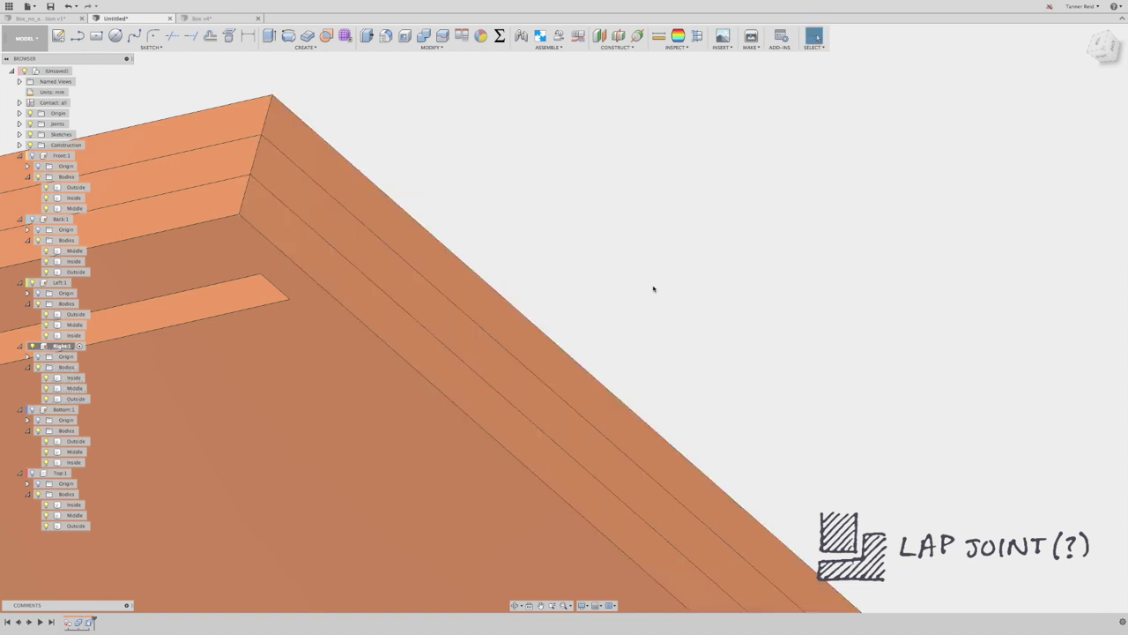
Step: Reactivate the root component and show the Back panel again against the shortened side panels
left_click(78, 70)
left_click(73, 378)
left_click(32, 410)
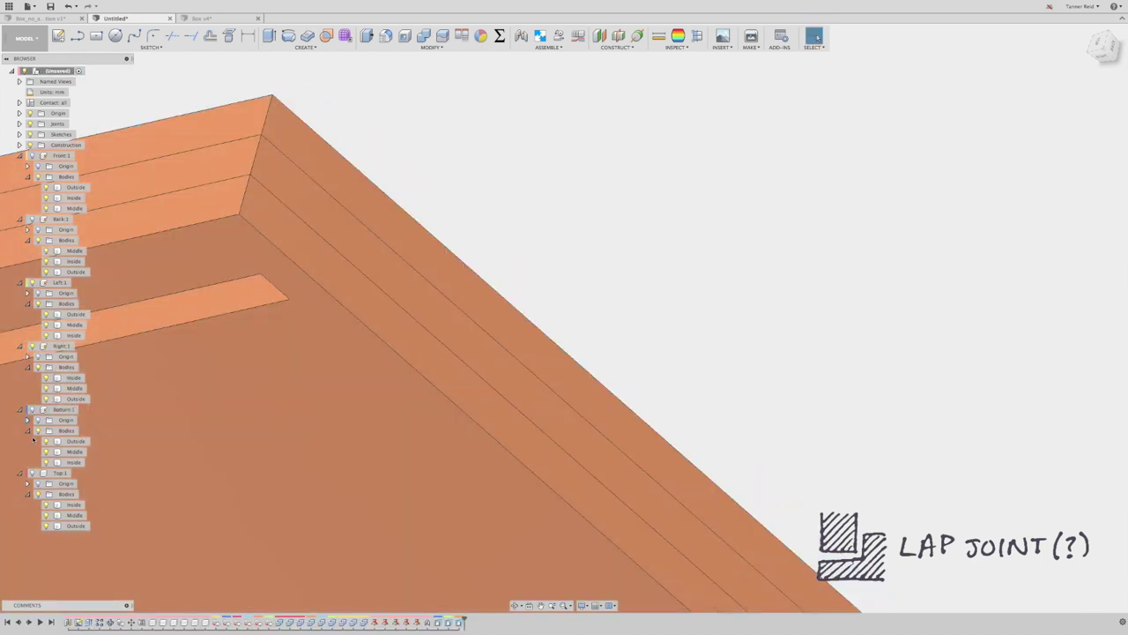
left_click(31, 219)
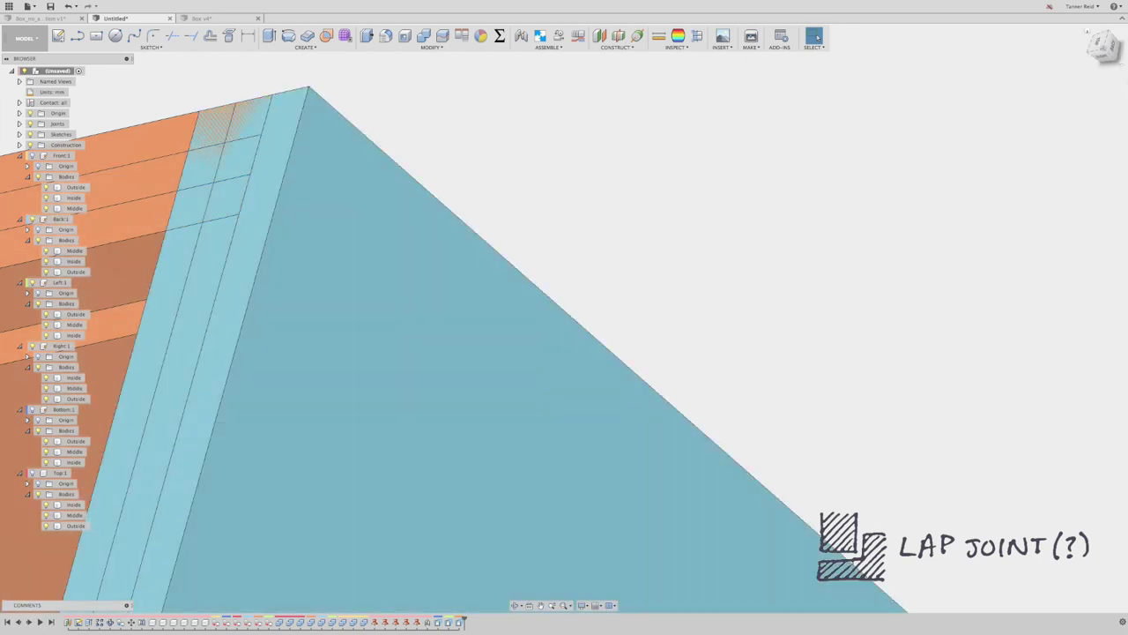
Step: Inspect the Back and side panel corners from the top and compare them with the Box_no_animation design
left_click(1101, 45)
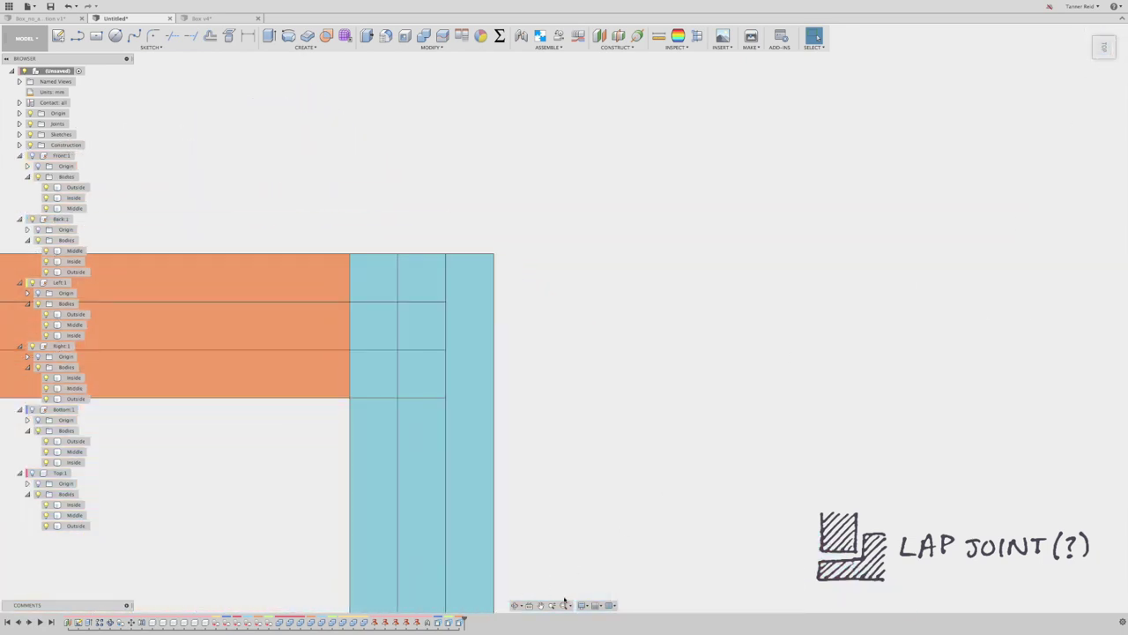
left_click(551, 605)
left_click_drag(487, 432, 577, 318)
left_click(541, 605)
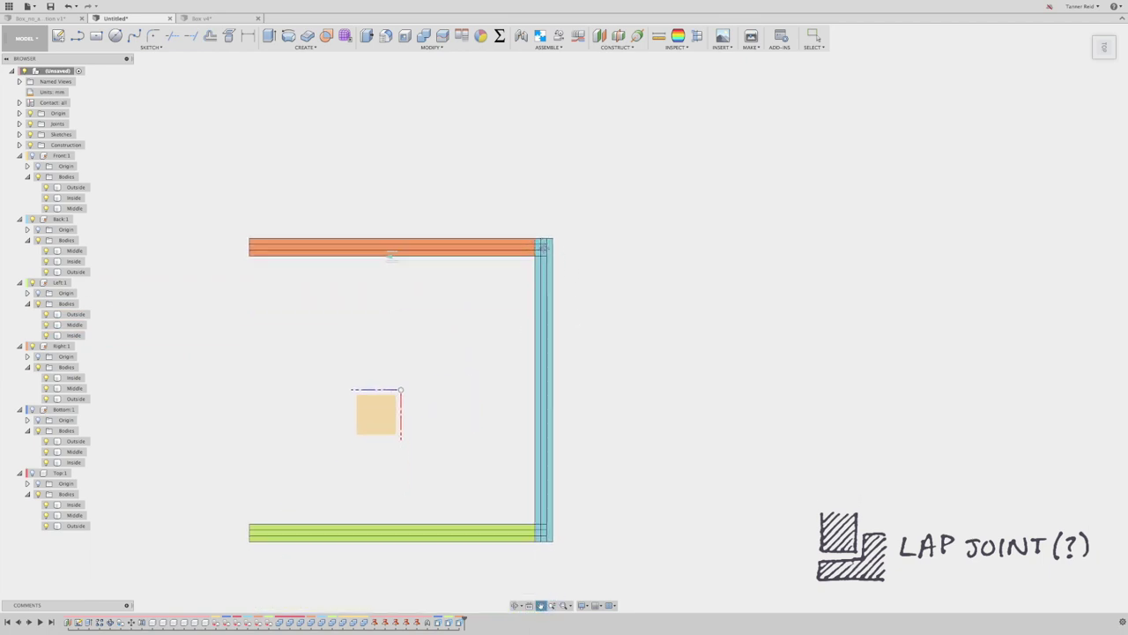
left_click(64, 17)
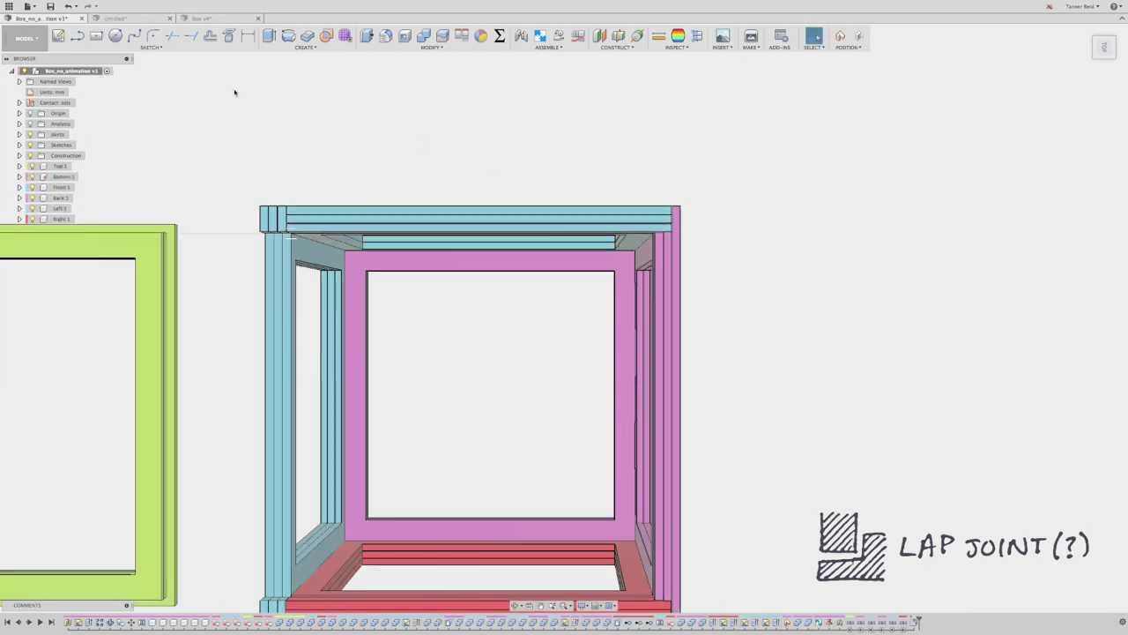
left_click(127, 16)
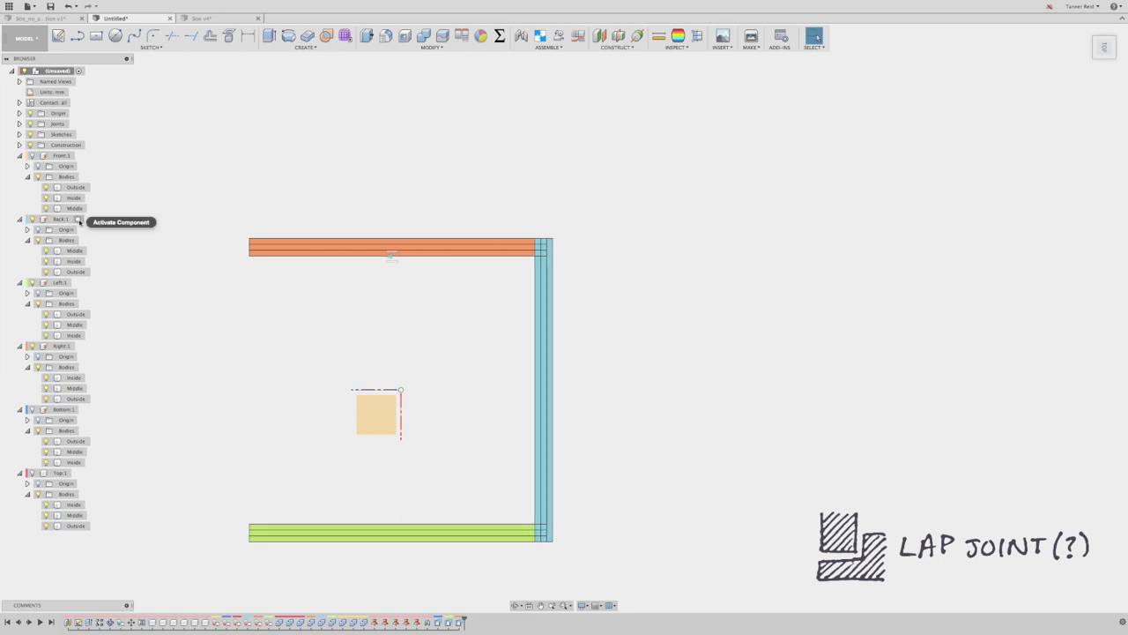
Step: Activate the Back component and cut its Middle layer with all Left and Right layers using Combine, keeping the tools
left_click(78, 219)
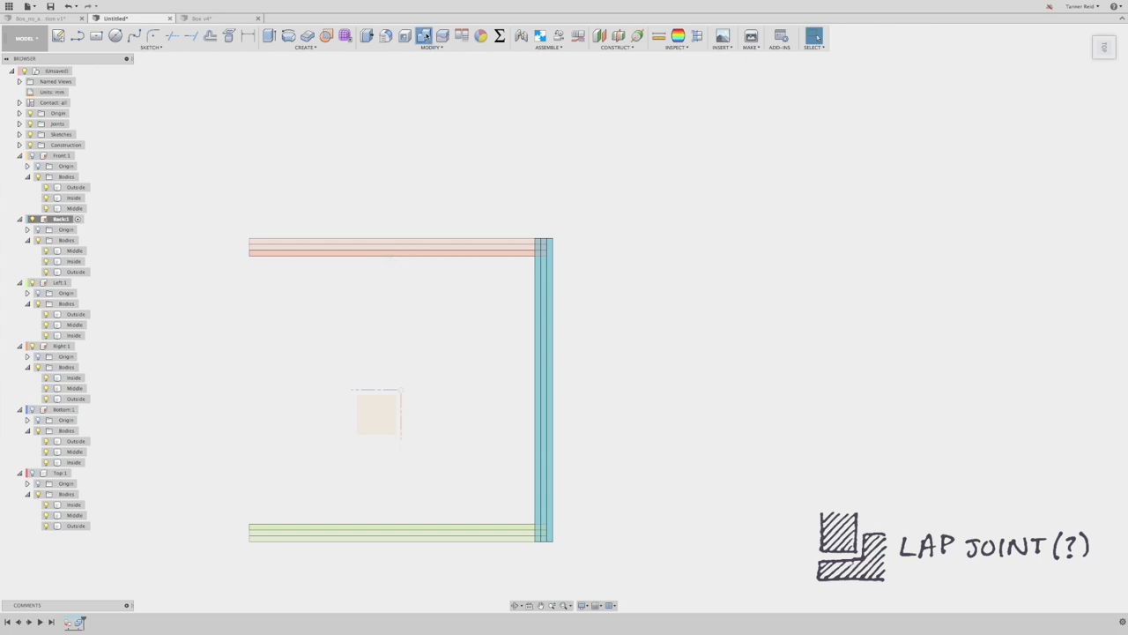
left_click(423, 35)
left_click(544, 272)
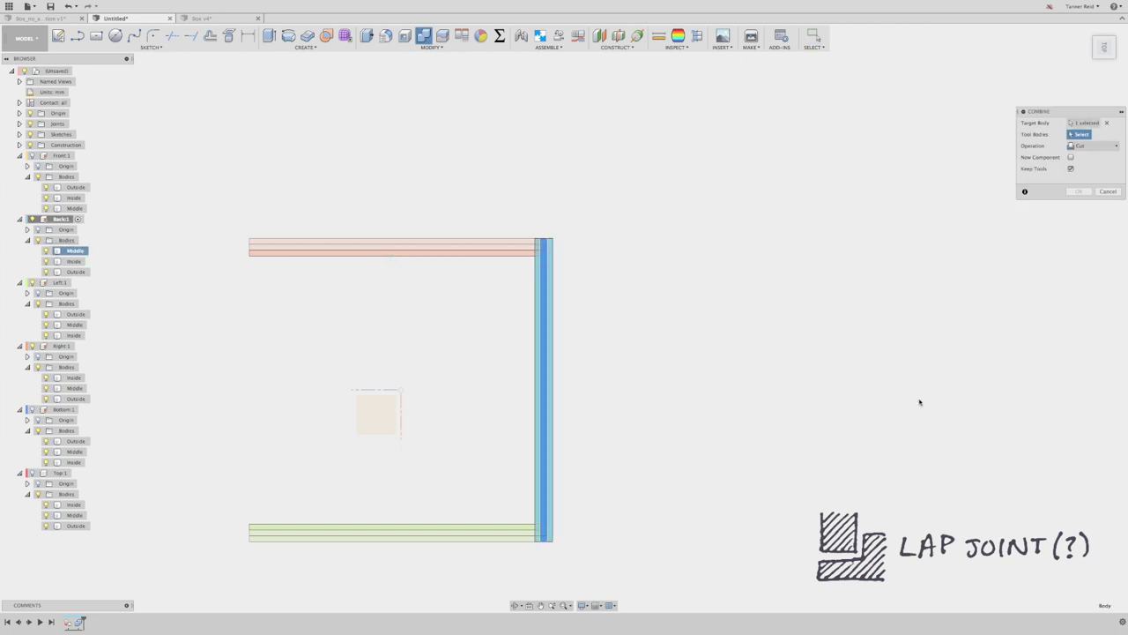
left_click_drag(319, 149, 319, 147)
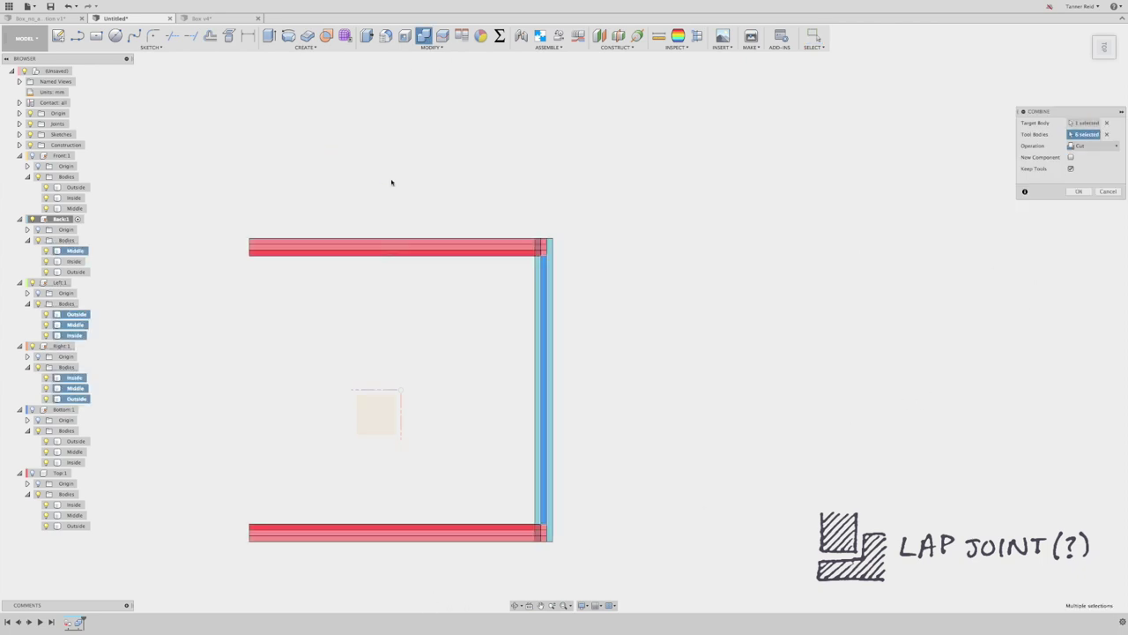
left_click(1079, 191)
Step: Cut the Back panel's Inside layer with all Left and Right layers using Combine, keeping the tools
left_click(423, 36)
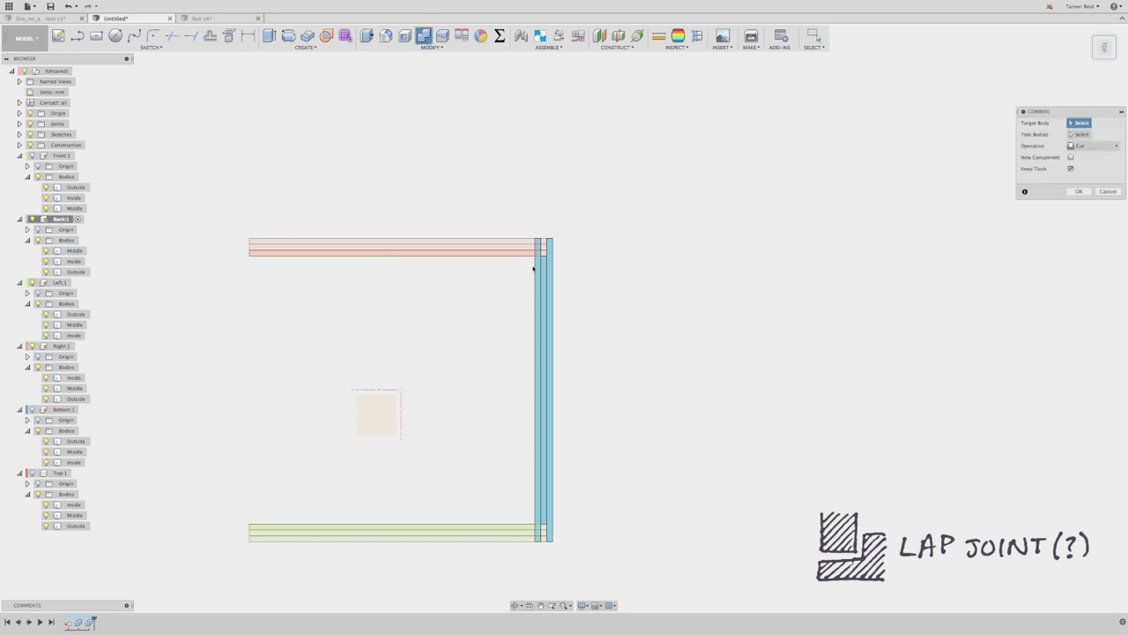
left_click(538, 291)
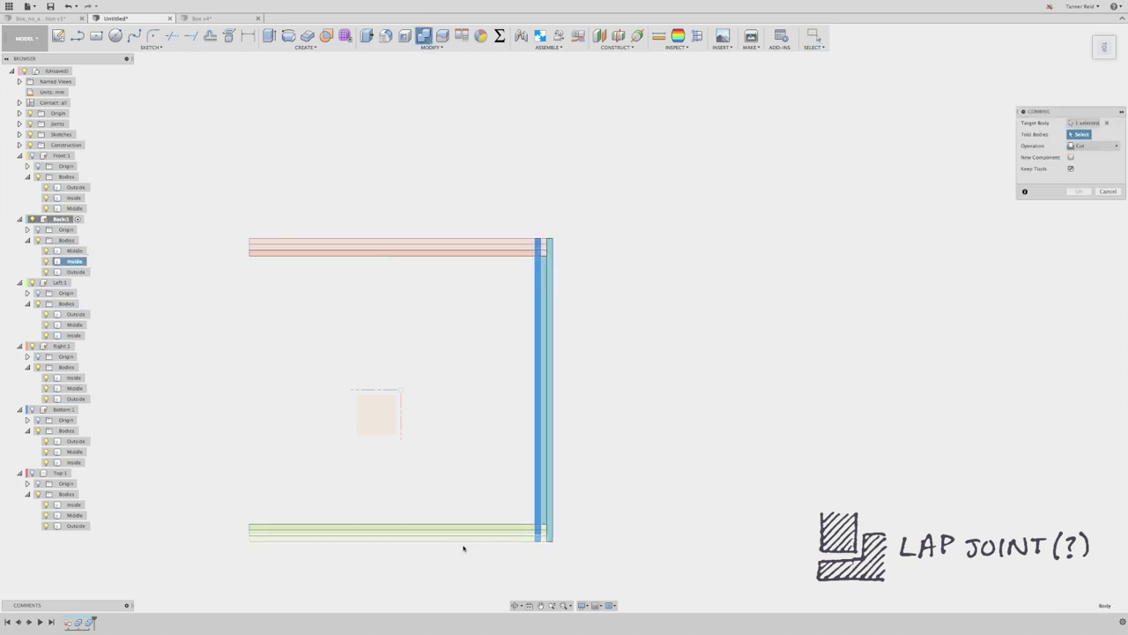
left_click_drag(463, 548, 452, 231)
left_click(1079, 192)
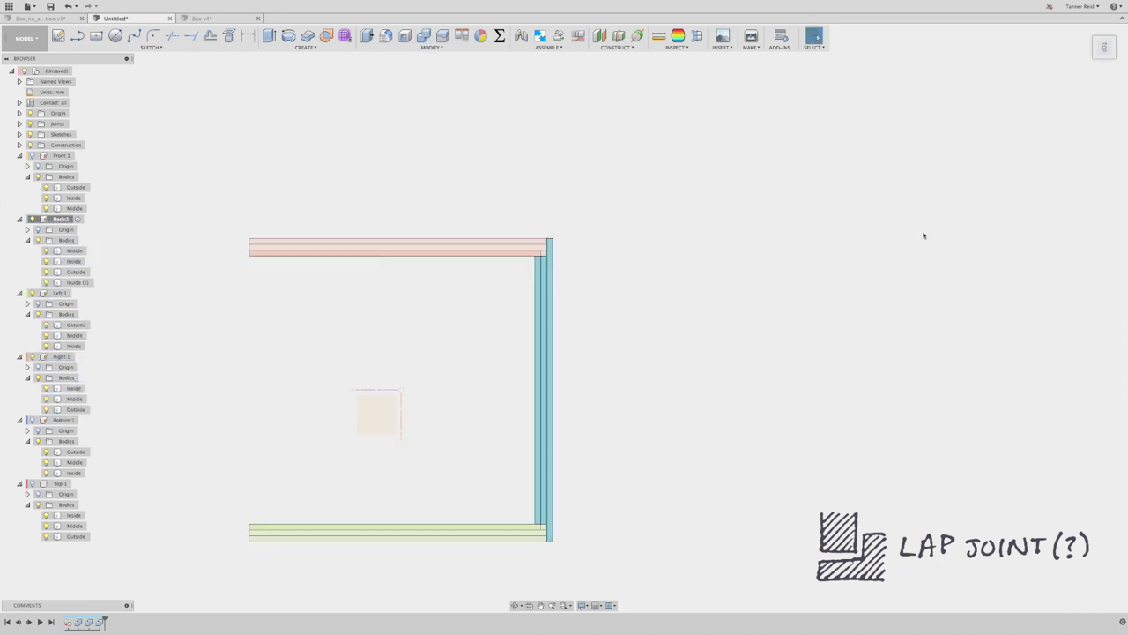
Step: Reactivate the root component and examine the finished lap joints between Back, Left and Right
middle_click_drag(497, 328, 529, 290, "shift")
left_click(78, 71)
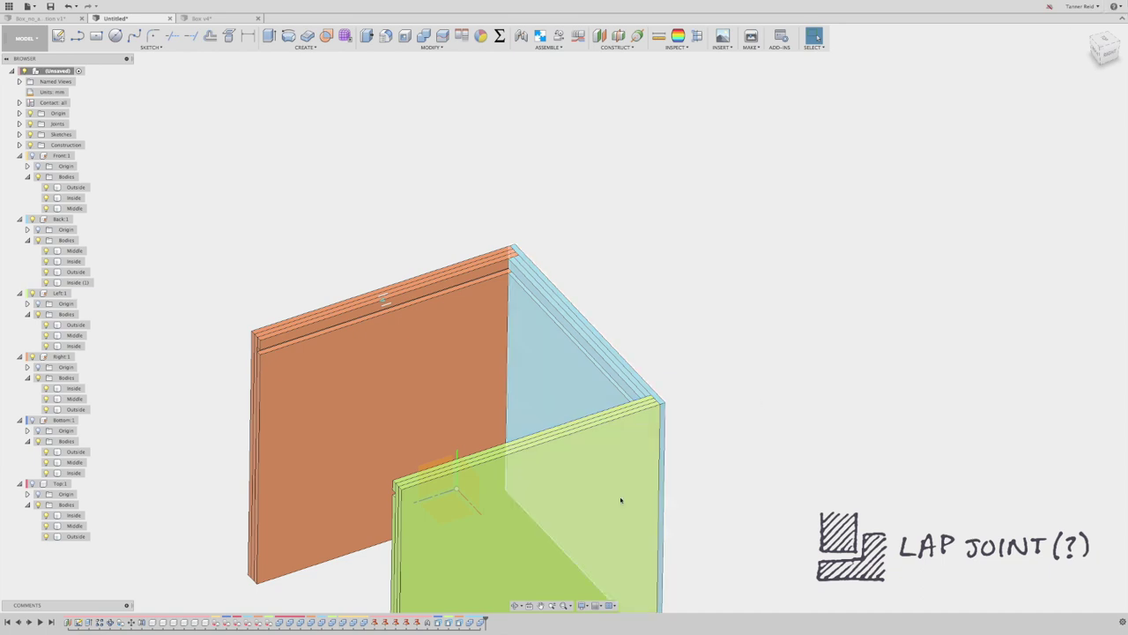
left_click(541, 605)
left_click_drag(568, 482, 542, 382)
left_click(516, 605)
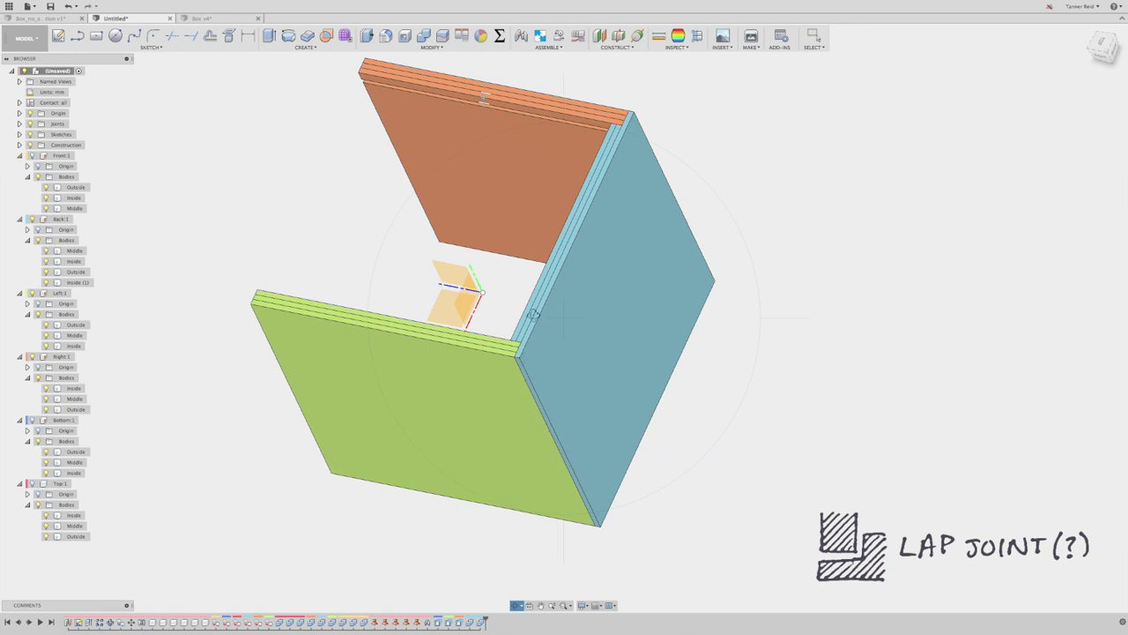
left_click_drag(556, 404, 558, 399)
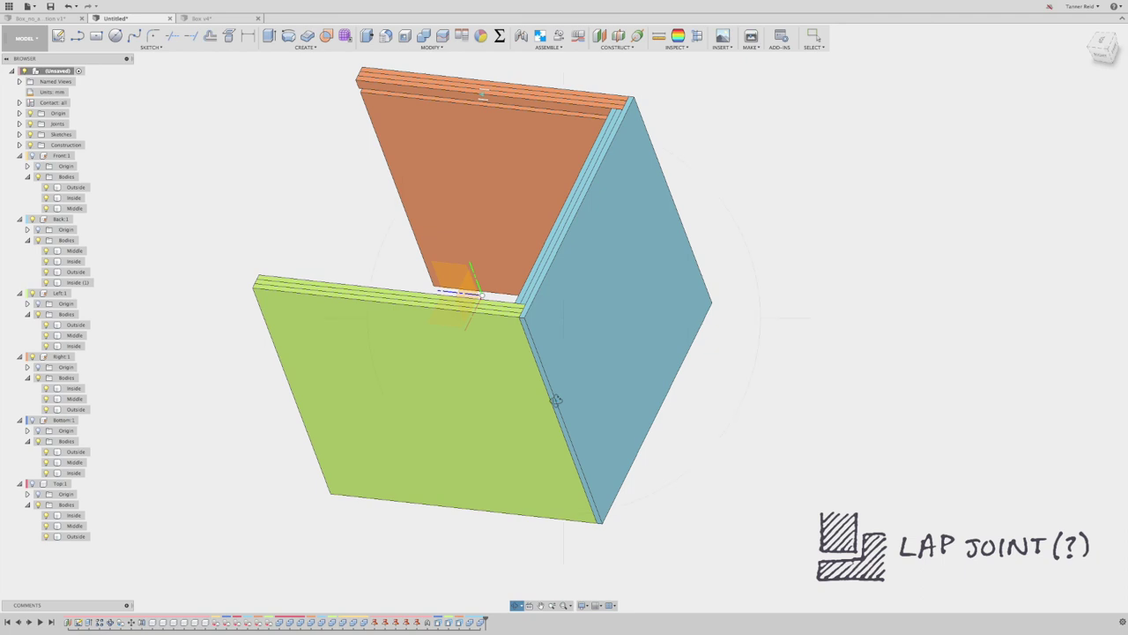
key("Escape")
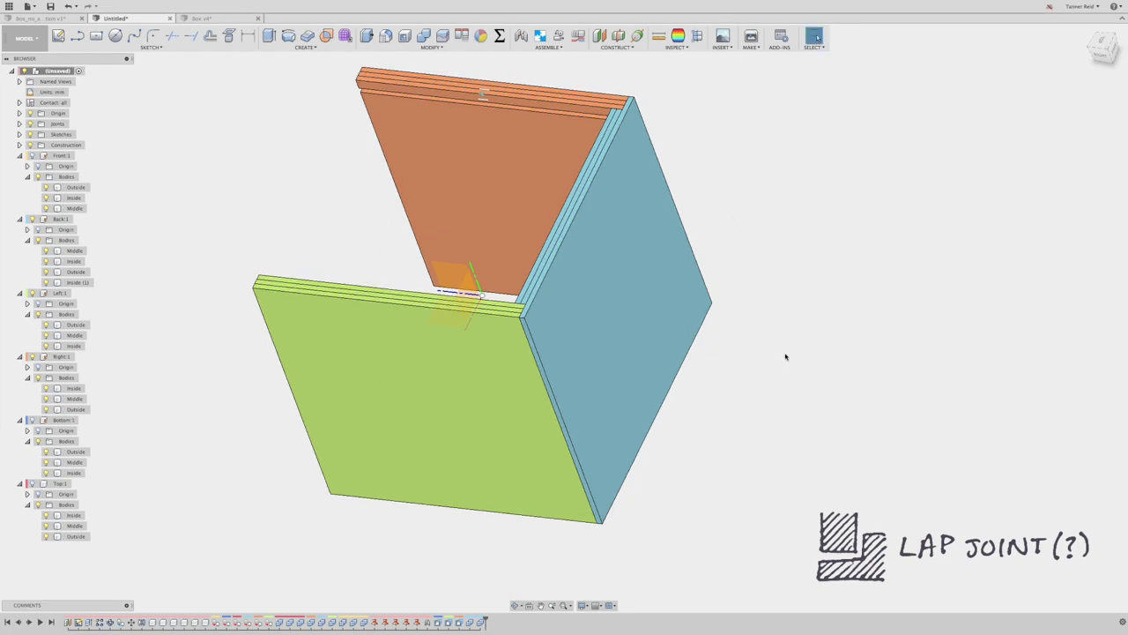
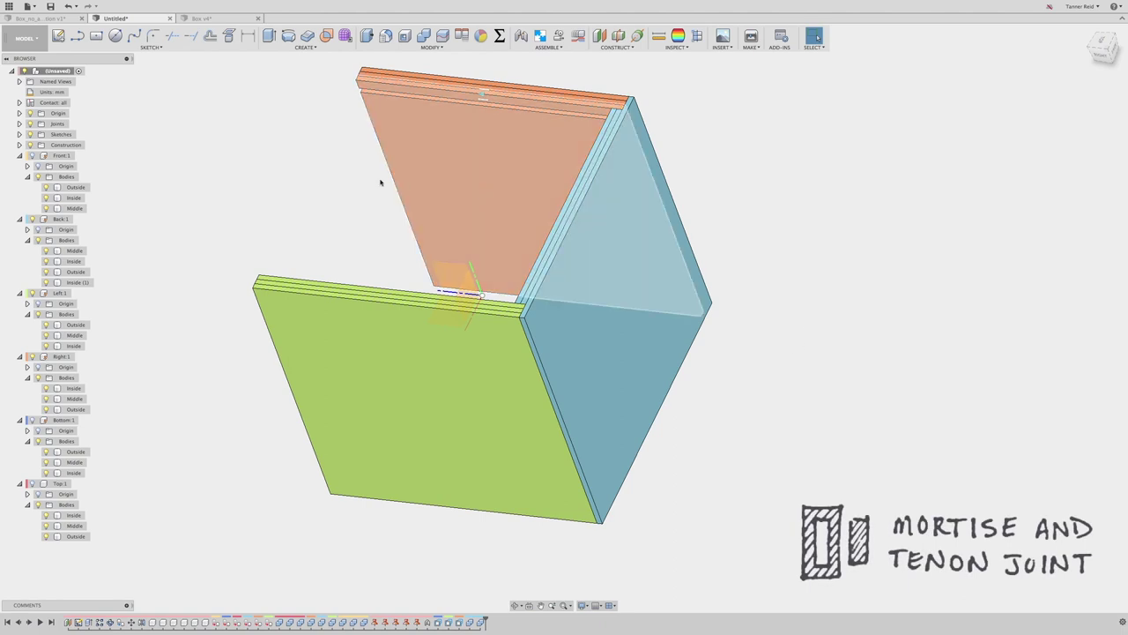
Step: Hide the Left and Back panels and show the Front panel together with the Right panel
left_click(33, 294)
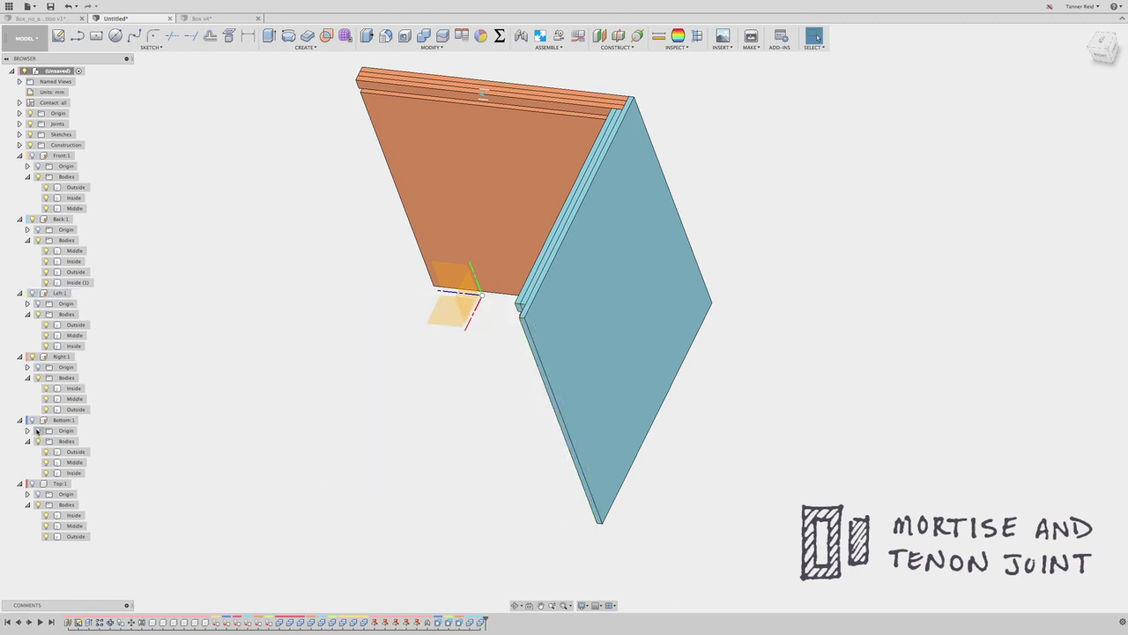
left_click(33, 220)
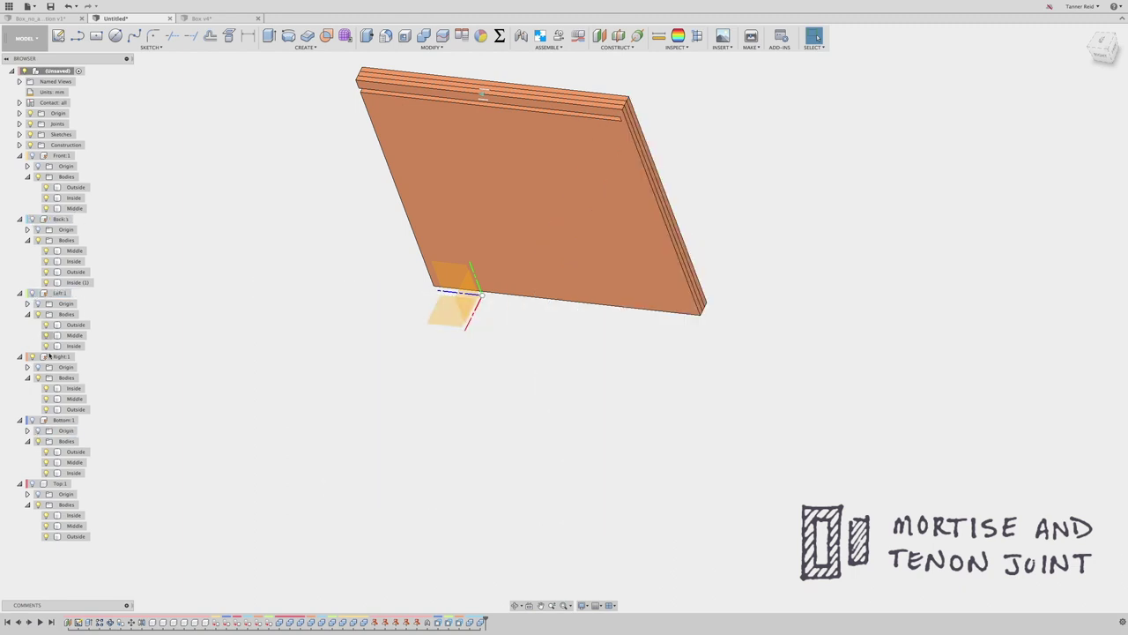
left_click(33, 156)
left_click(541, 605)
left_click_drag(476, 201, 545, 255)
scroll(475, 258, "up", 1)
scroll(475, 258, "up", 3)
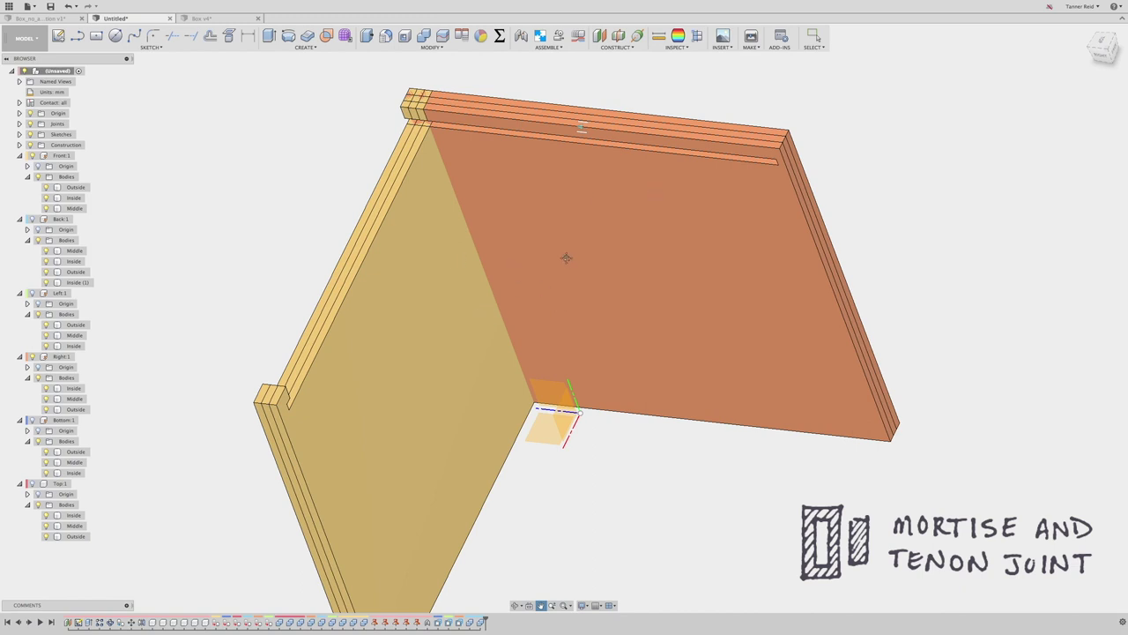
key("Escape")
Step: Switch to the Box_no_animation design and turn off component color cycling with the whole box in view
left_click(67, 18)
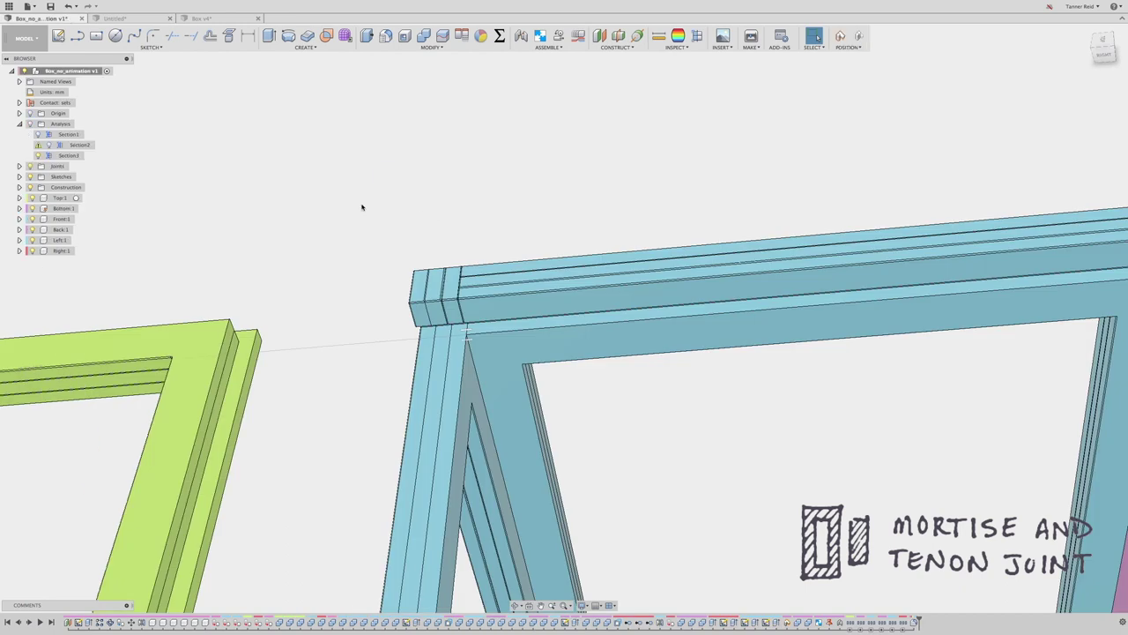
scroll(919, 239, "down", 10)
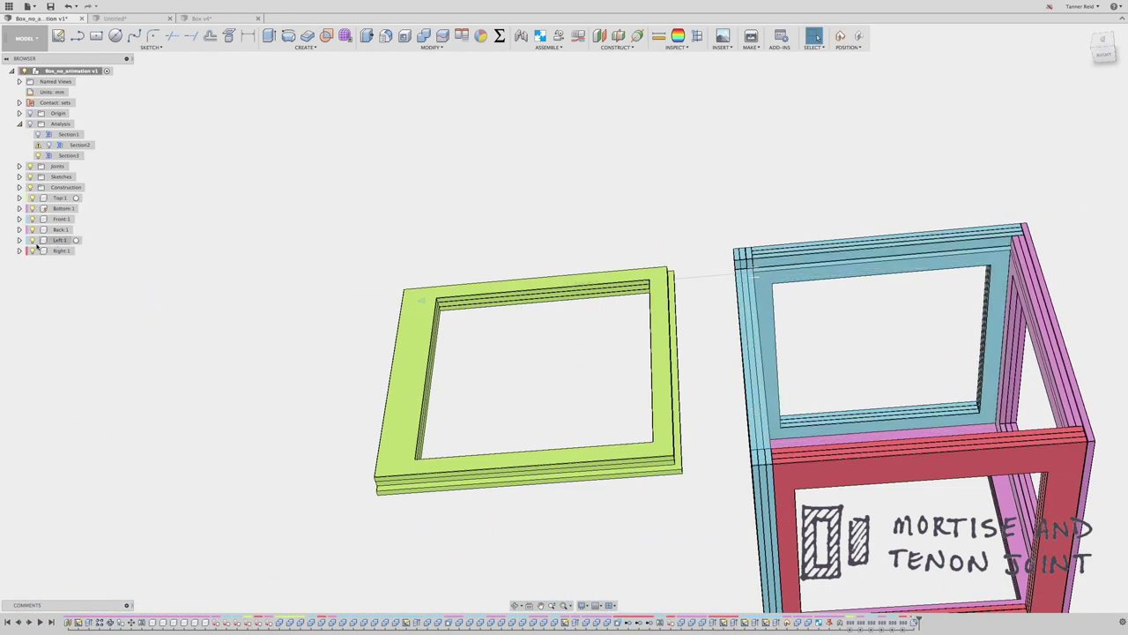
left_click(30, 251)
left_click(137, 229)
key("shift+n")
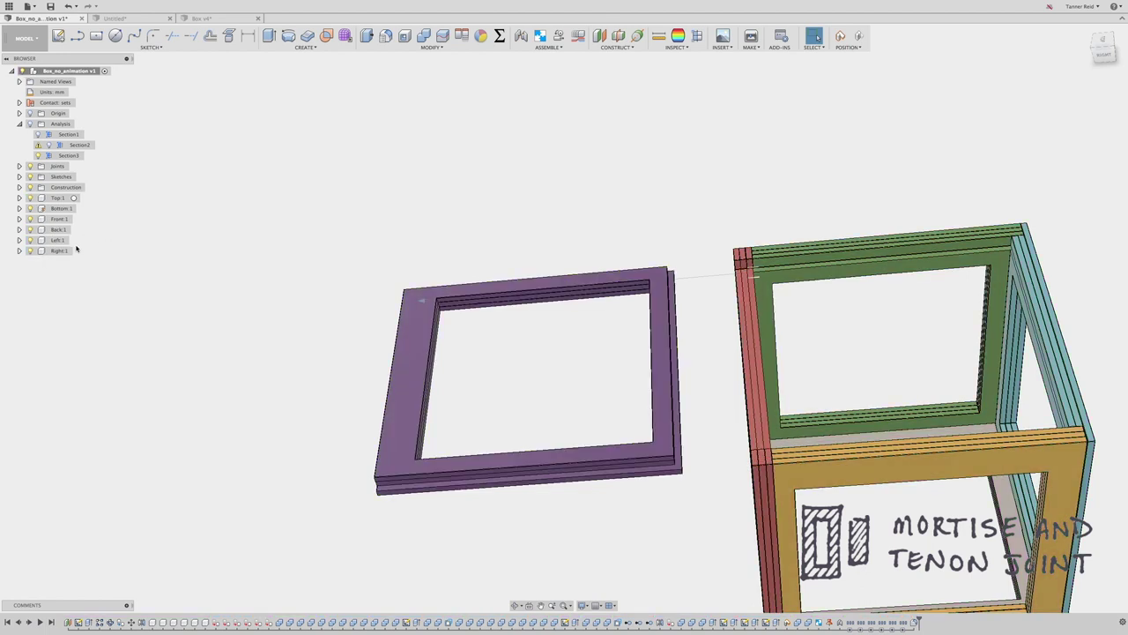
Step: Hide the Back, Right, Top and Bottom components in the reference design, leaving Front and Left displayed
left_click(30, 229)
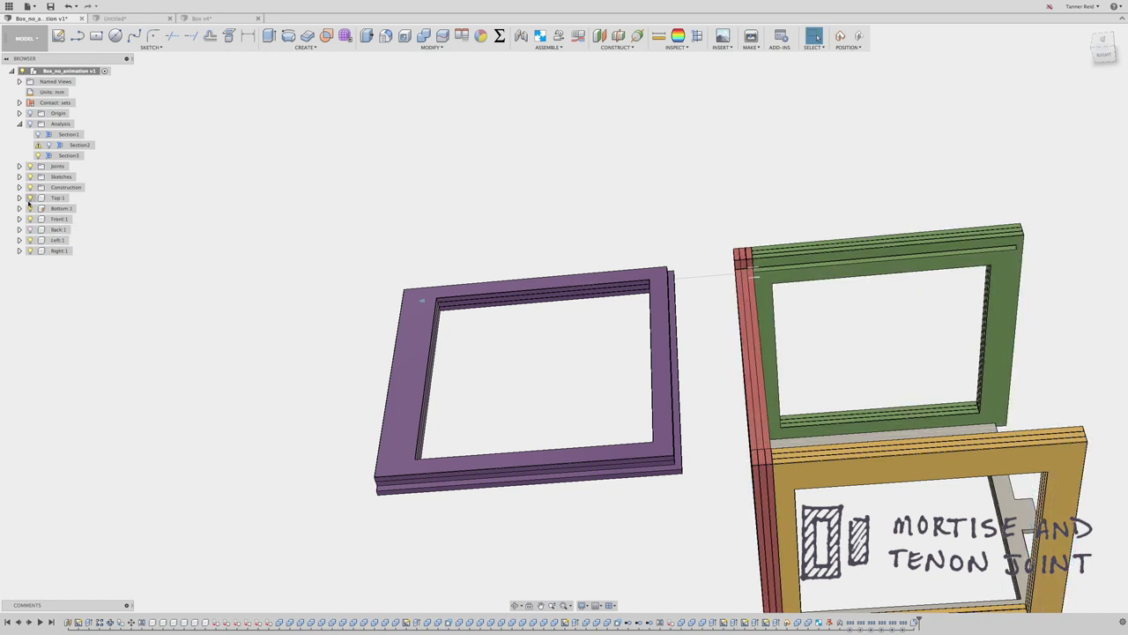
left_click(30, 251)
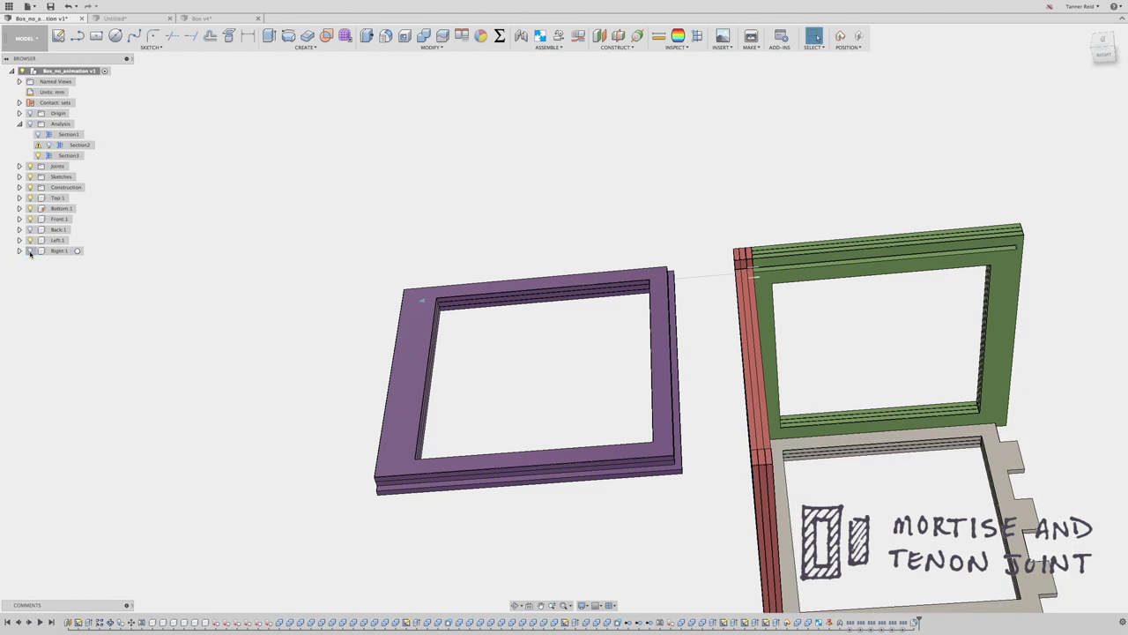
left_click(30, 197)
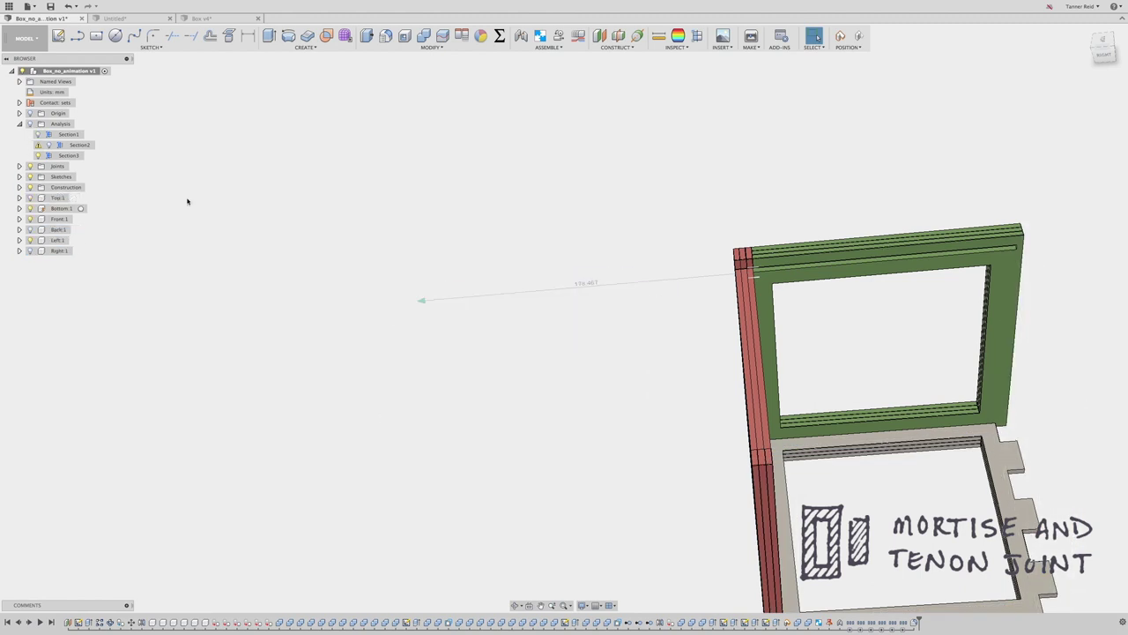
left_click(30, 208)
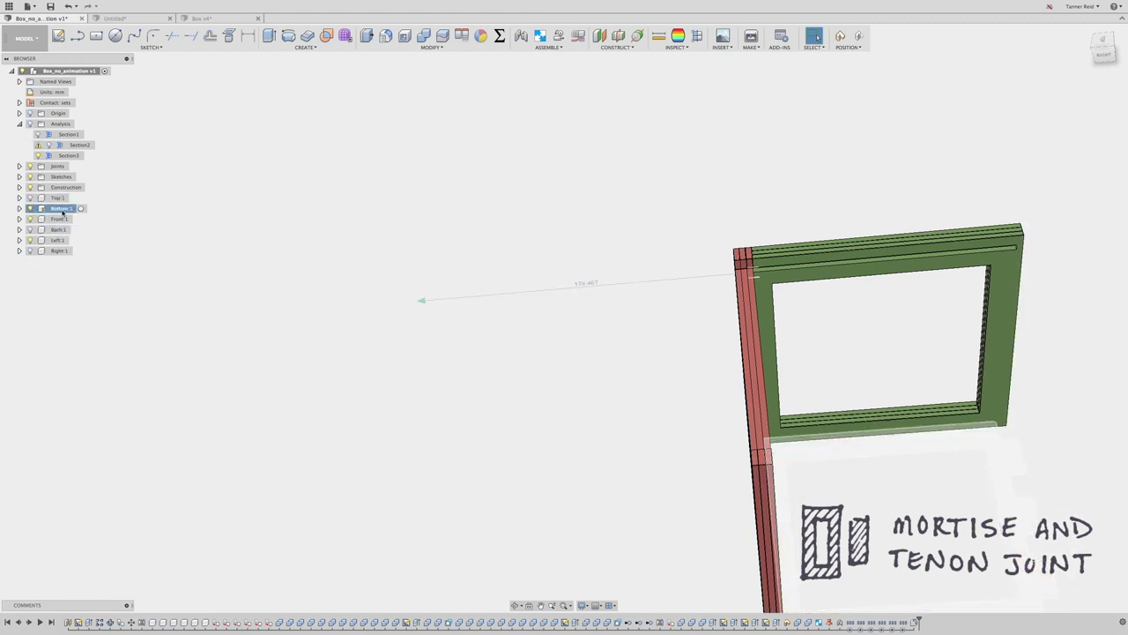
left_click_drag(1102, 49, 1075, 42)
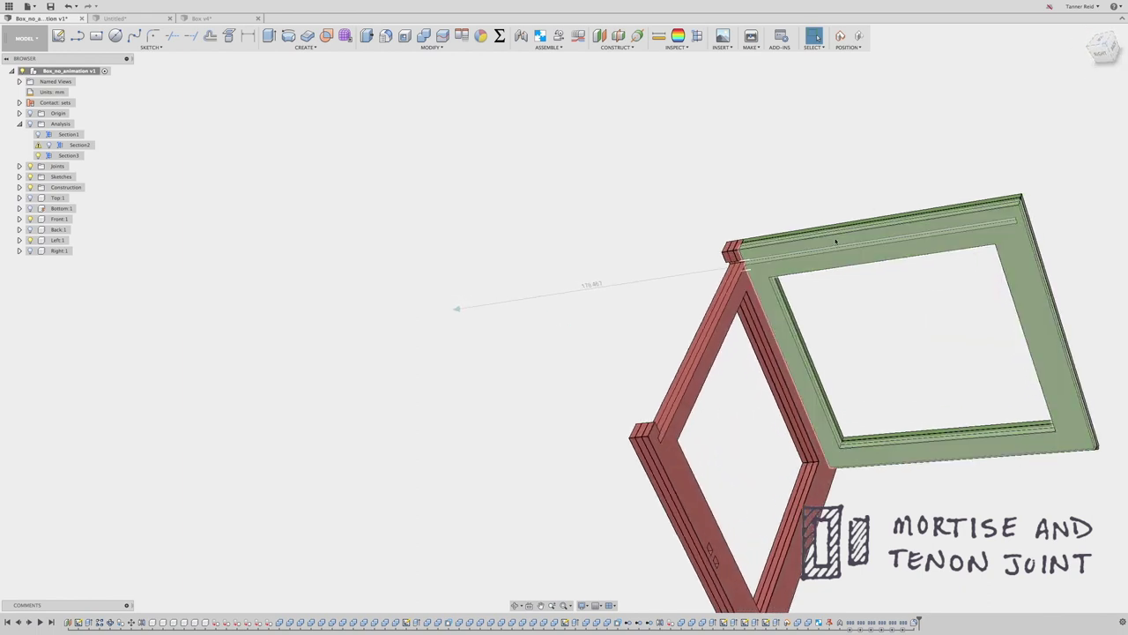
Step: Select a Left panel layer and examine its tenons against the Front panel in an orthographic right view
left_click(1001, 205)
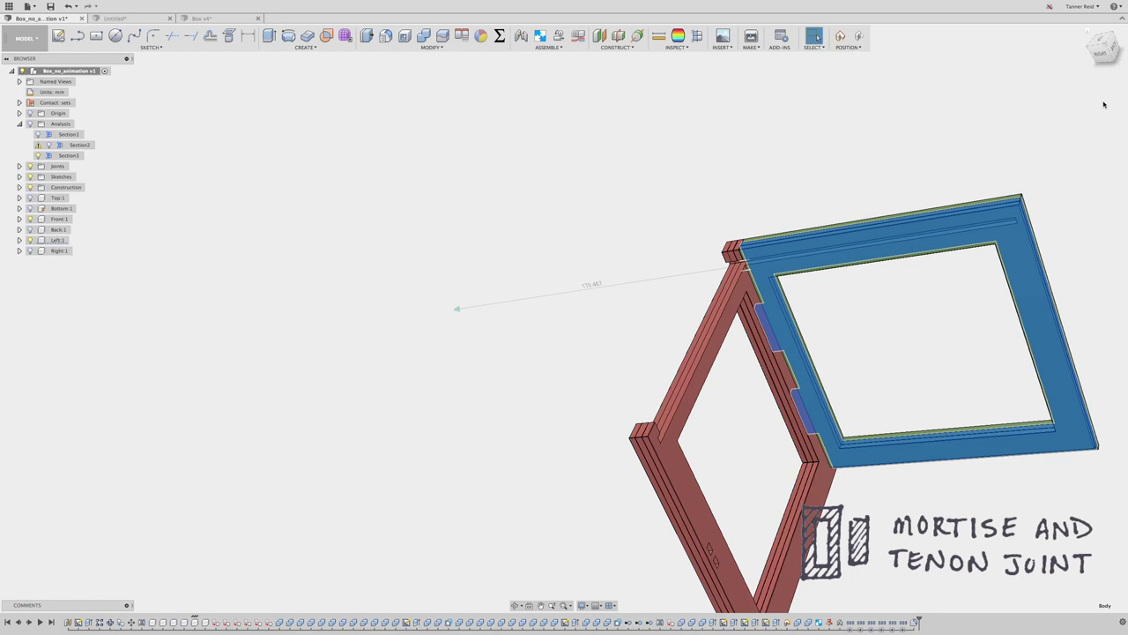
left_click(1102, 54)
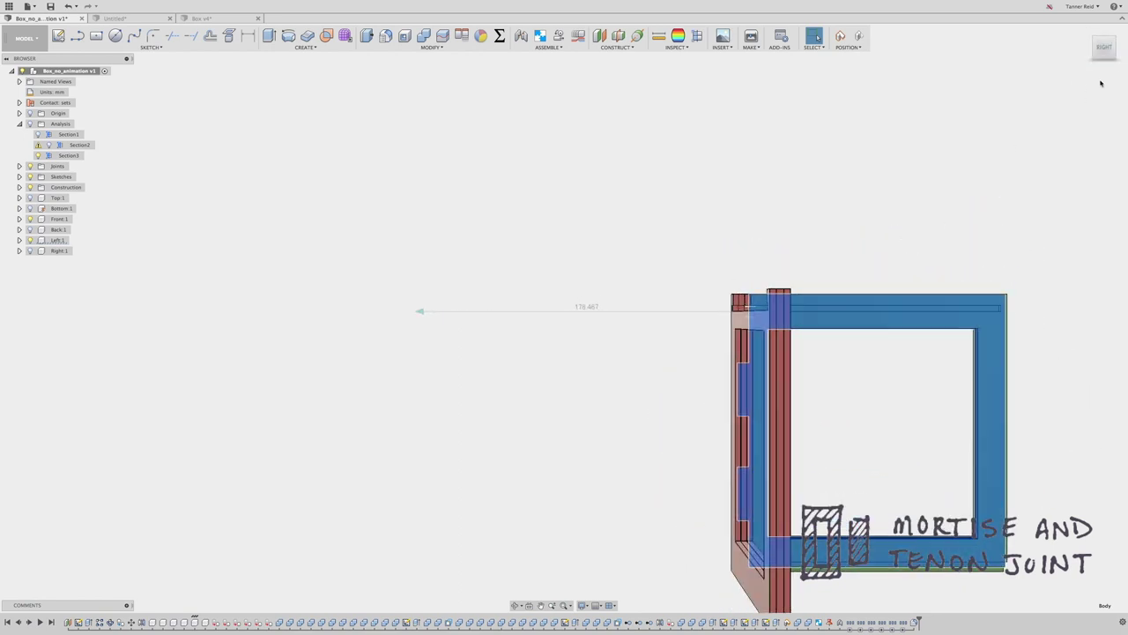
left_click(584, 605)
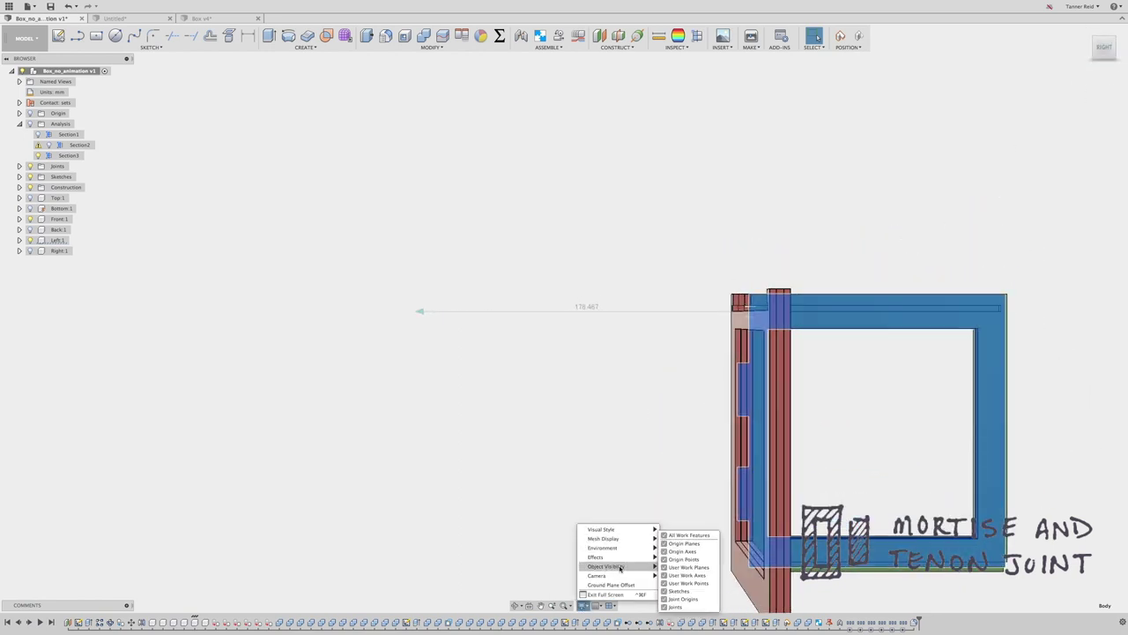
mouse_move(631, 576)
left_click(683, 577)
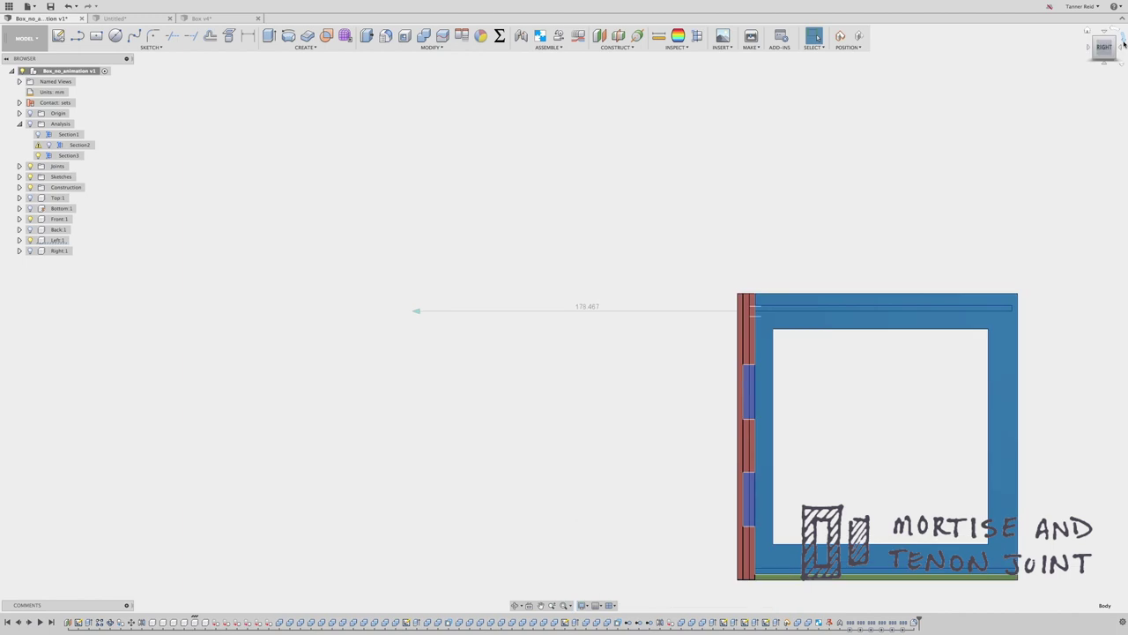
scroll(784, 438, "up", 3)
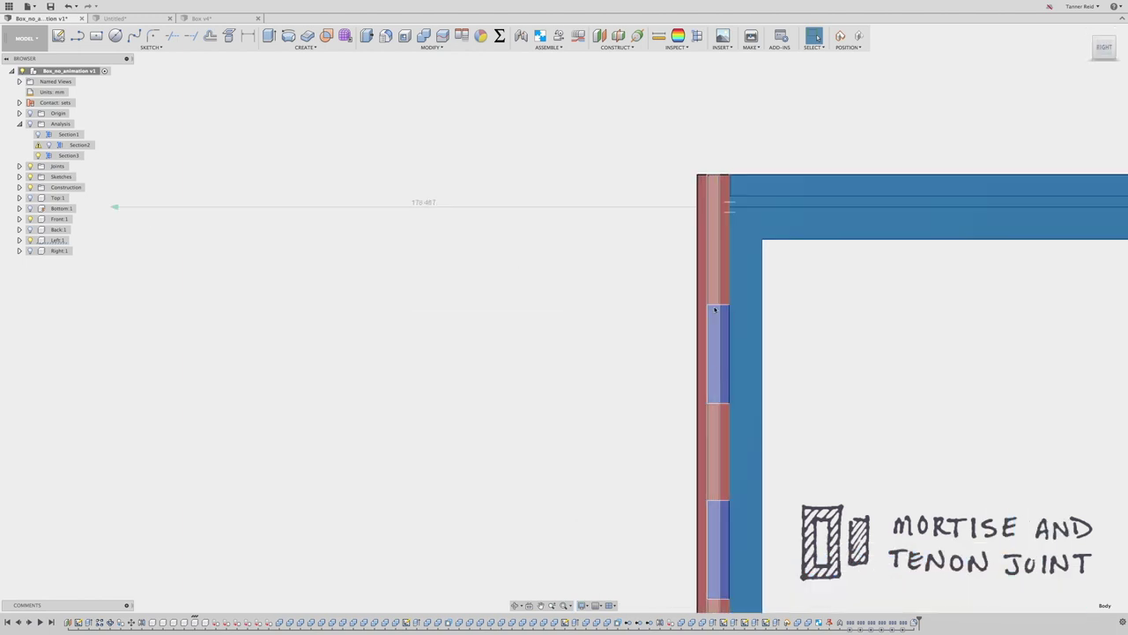
Step: Examine the mortise and tenon joint between the reference design's Front and Left panels from several angles
left_click(517, 604)
left_click_drag(615, 335, 766, 348)
left_click_drag(508, 395, 515, 414)
key("Escape")
left_click_drag(418, 212, 561, 190)
left_click(515, 607)
left_click(517, 606)
left_click_drag(494, 396, 356, 325)
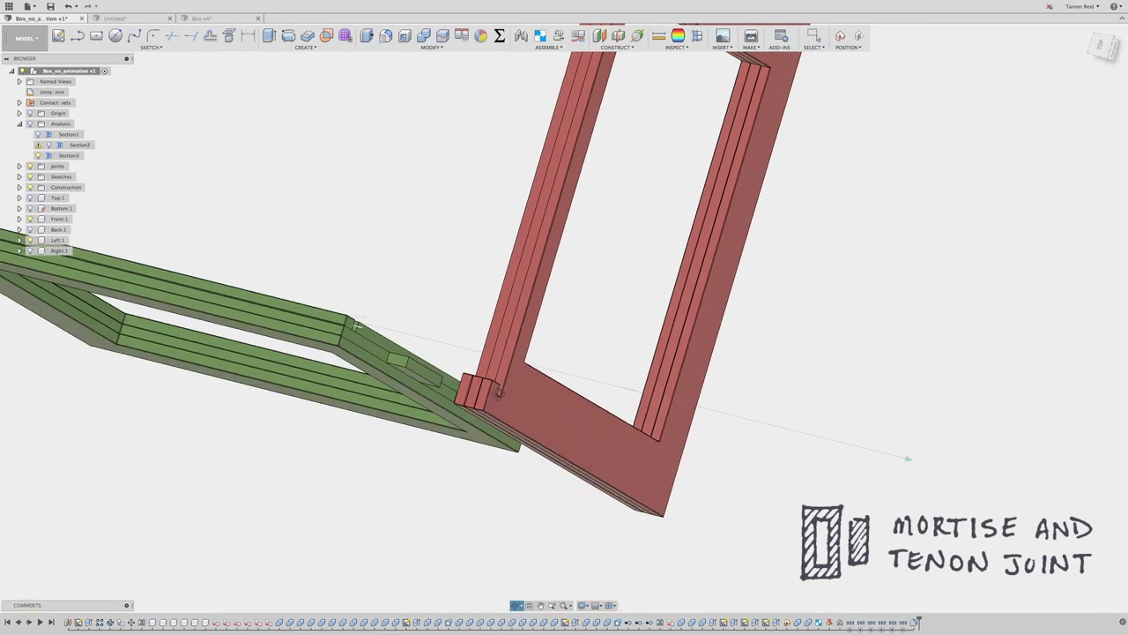
left_click_drag(437, 364, 555, 432)
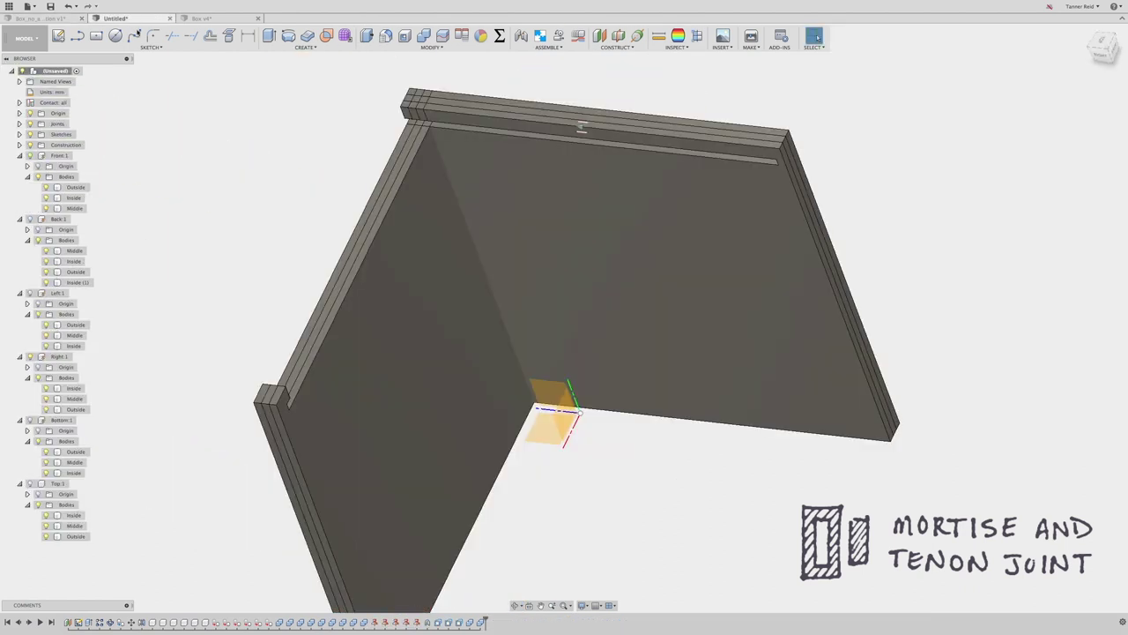
Step: Show the untitled design's Front and Right panels from an inside angle and turn on component color cycling
left_click(516, 606)
left_click_drag(502, 300, 514, 230)
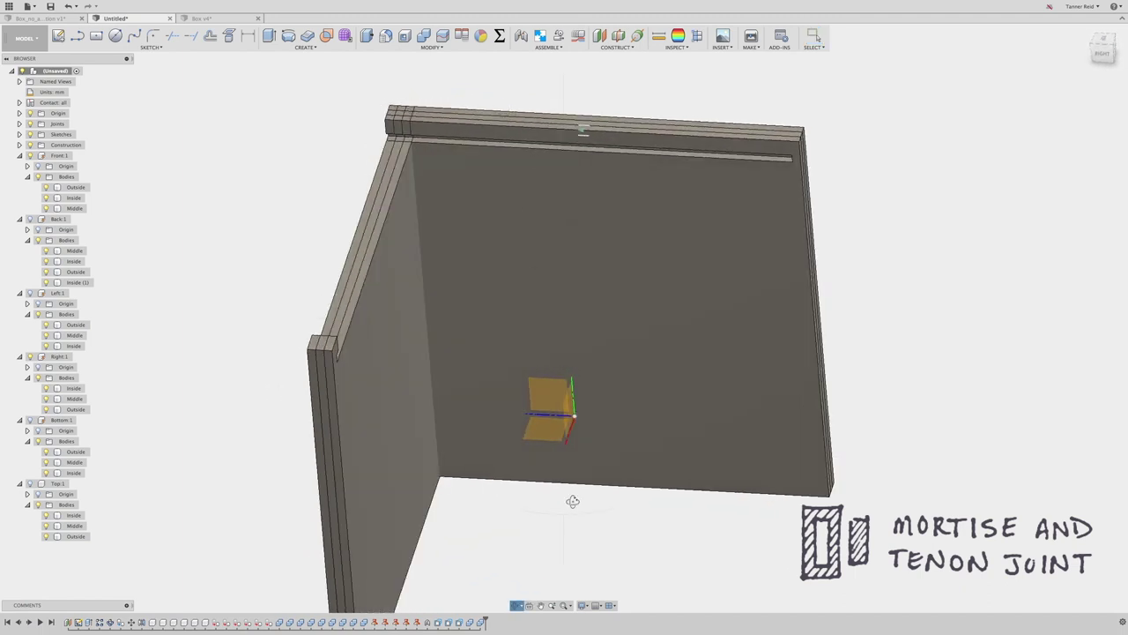
key("Escape")
key("shift+n")
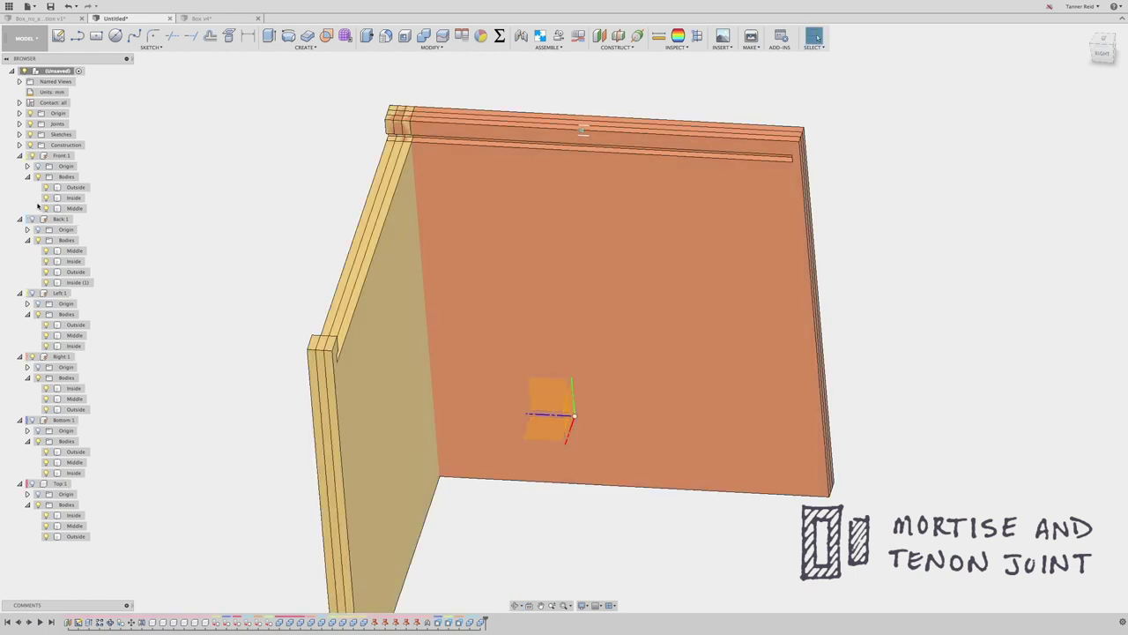
Step: Activate the Right component and hide the Front component to expose the Right panel's front edge
left_click(79, 356)
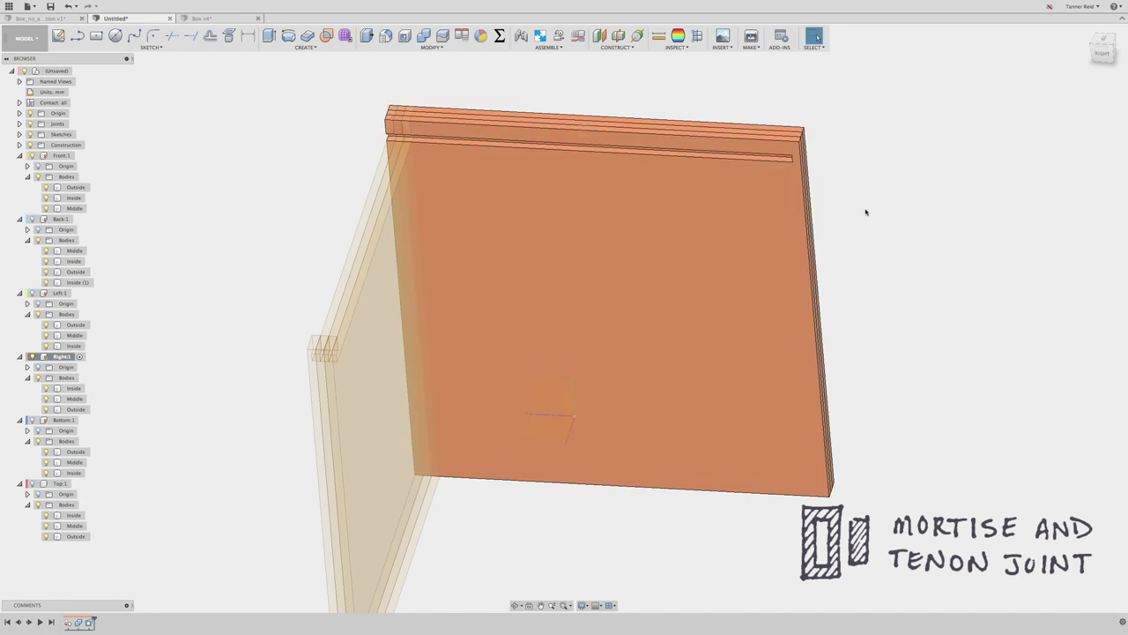
left_click(33, 156)
left_click(516, 604)
left_click_drag(556, 353, 594, 341)
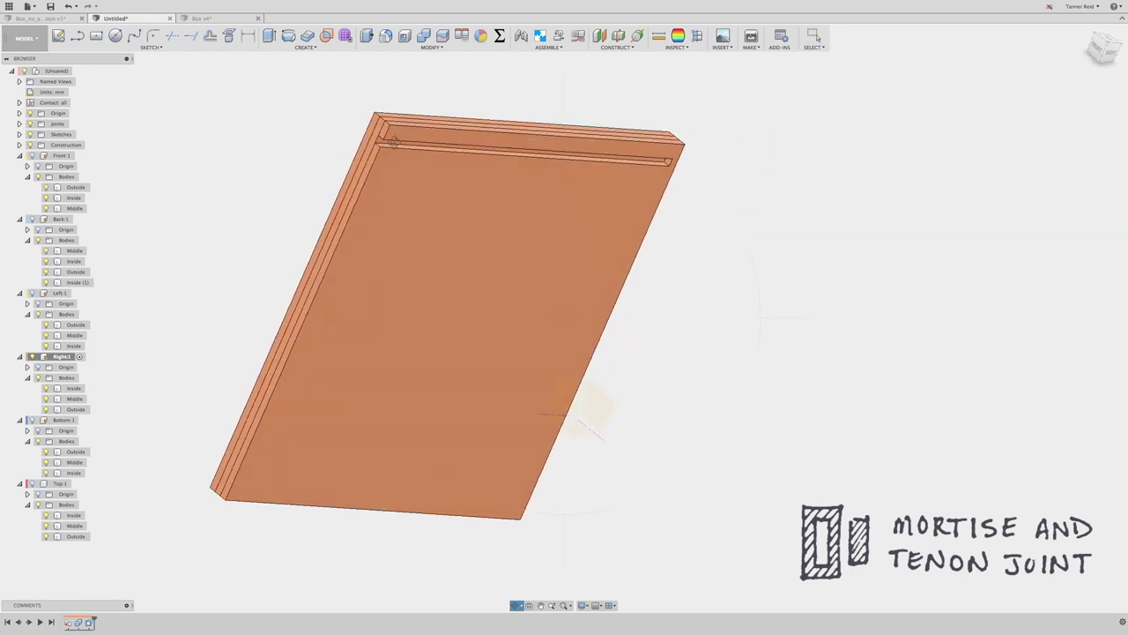
scroll(377, 131, "up", 5)
scroll(376, 131, "up", 2)
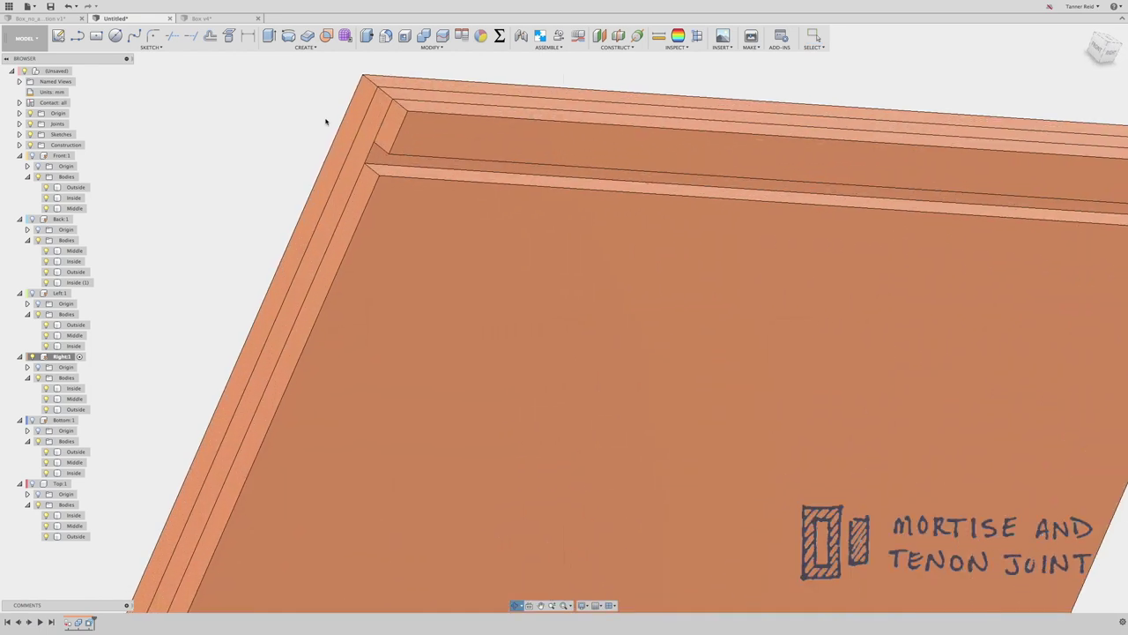
Step: Offset the four front edge faces of the Right panel's three layers by -Thickness*3 with Press Pull
key("Escape")
left_click(367, 35)
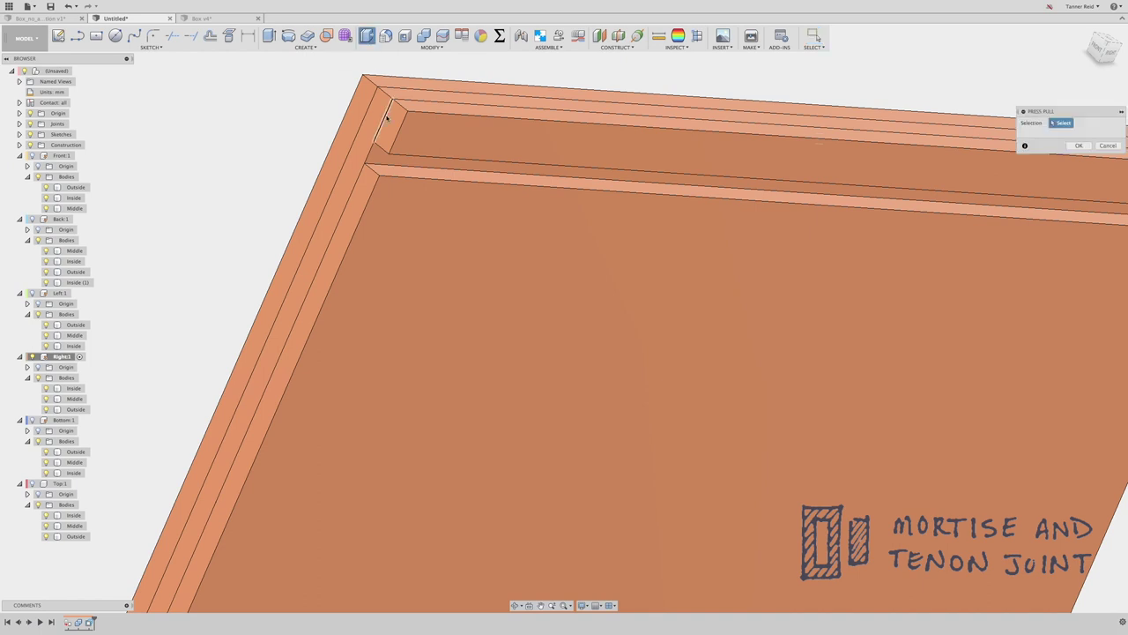
left_click(382, 119)
left_click(376, 166)
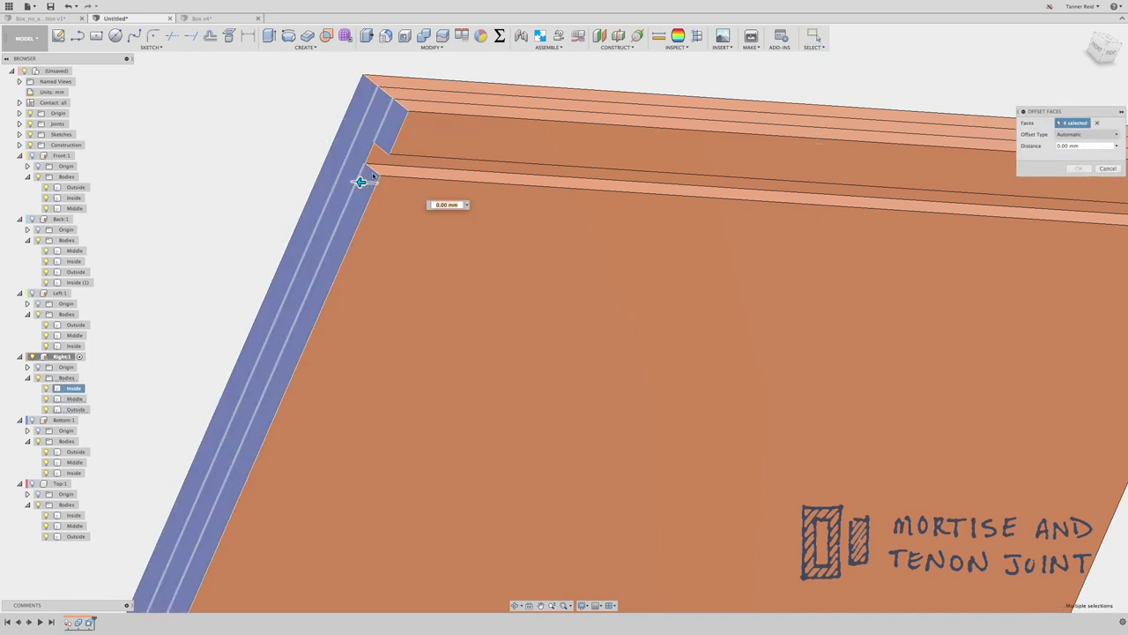
type("-Thickness*3")
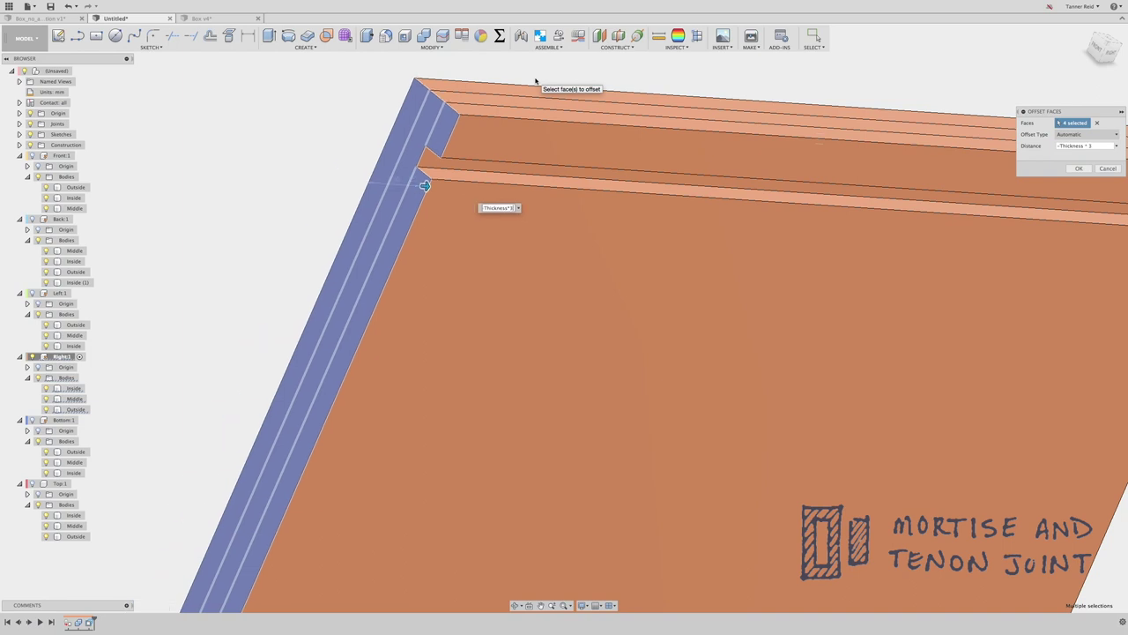
key("Return")
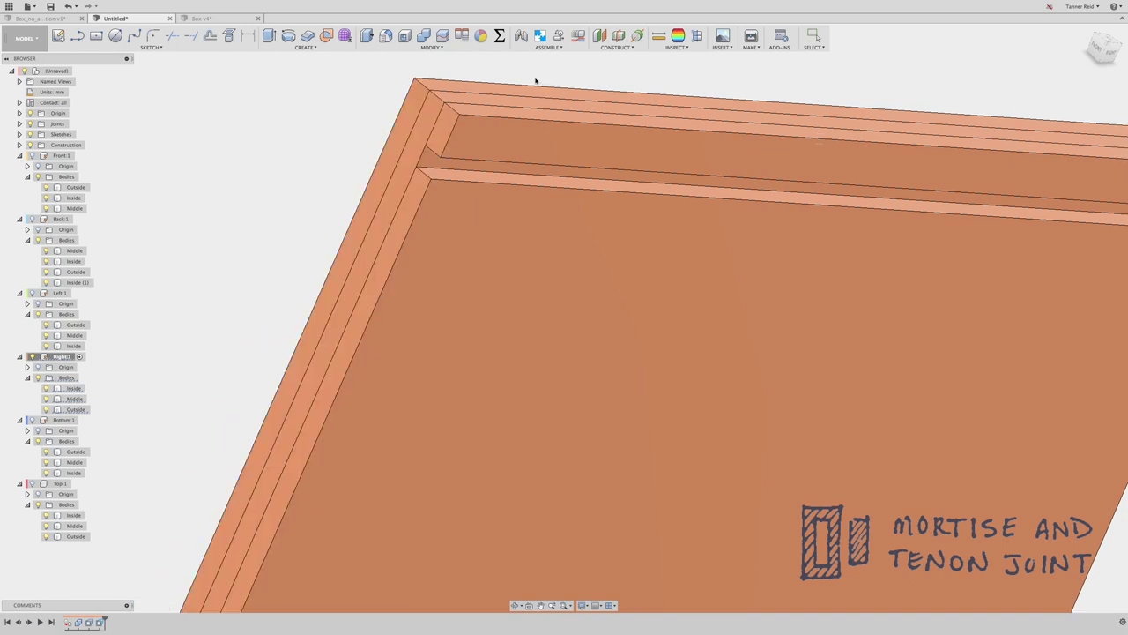
scroll(529, 250, "down", 5)
scroll(524, 259, "down", 3)
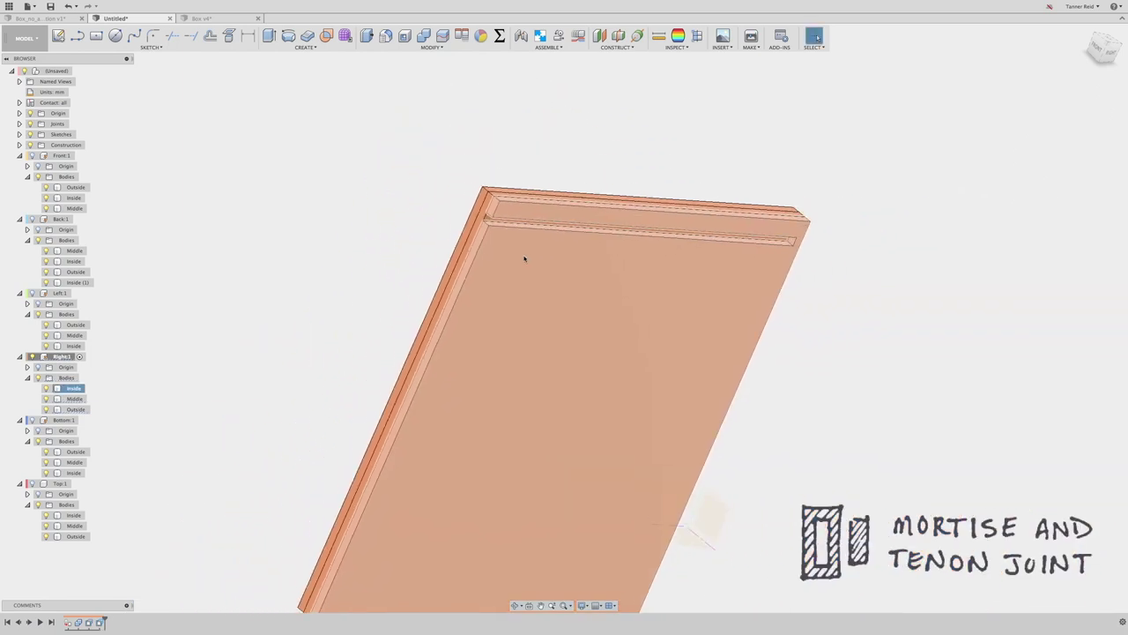
Step: Hide the Outside and Inside bodies of the Right component, leaving only the Middle layer displayed
left_click(541, 604)
left_click_drag(592, 343, 573, 289)
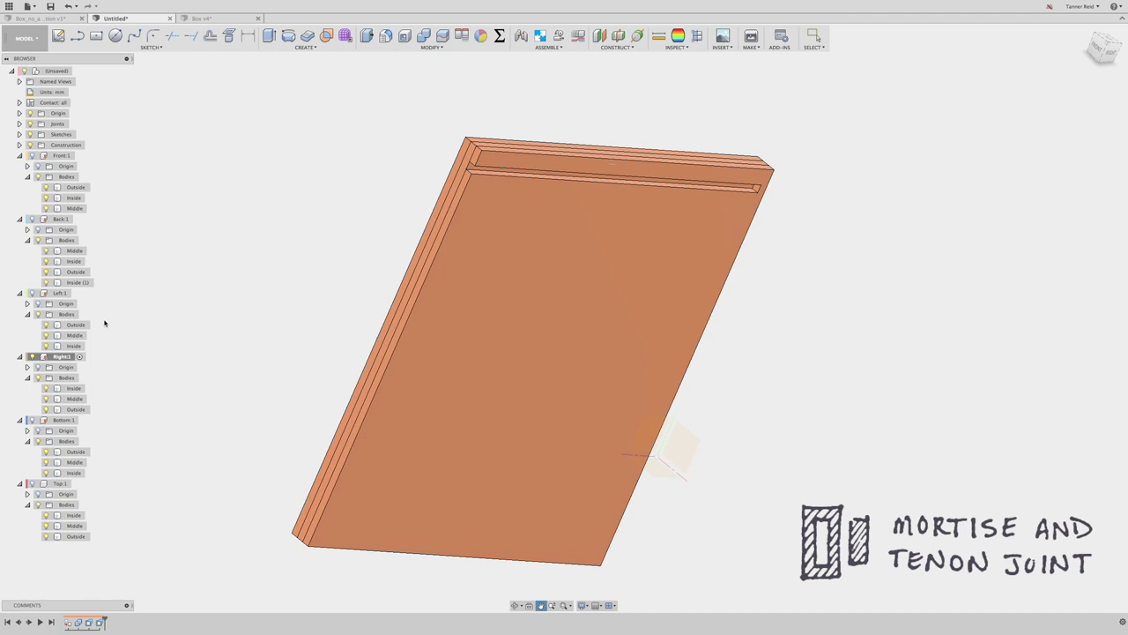
key("Escape")
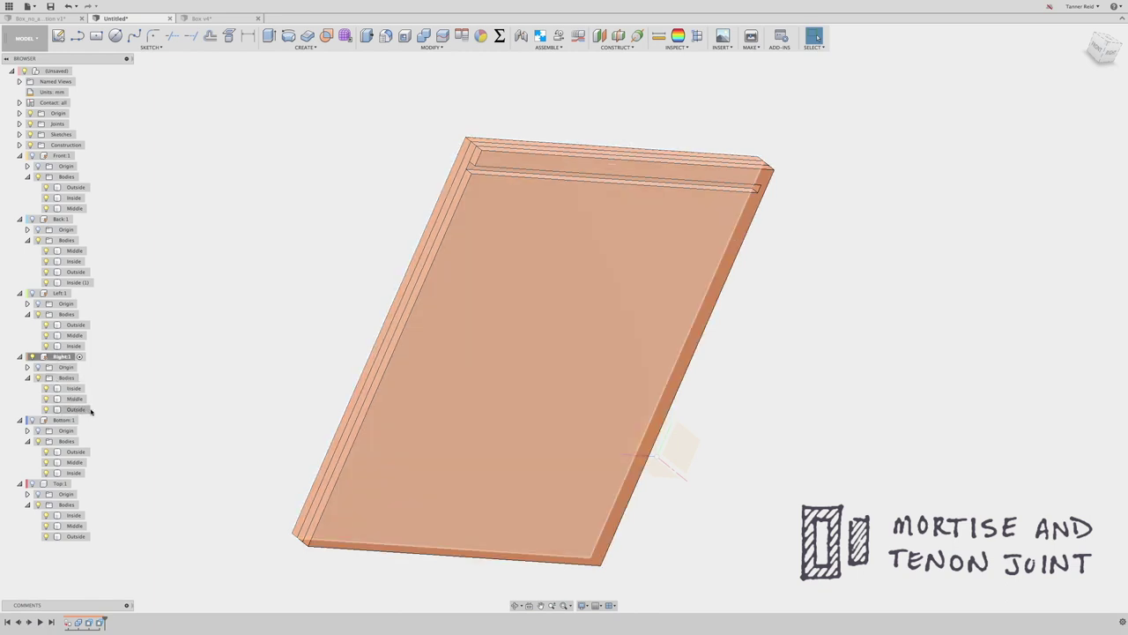
left_click(46, 388)
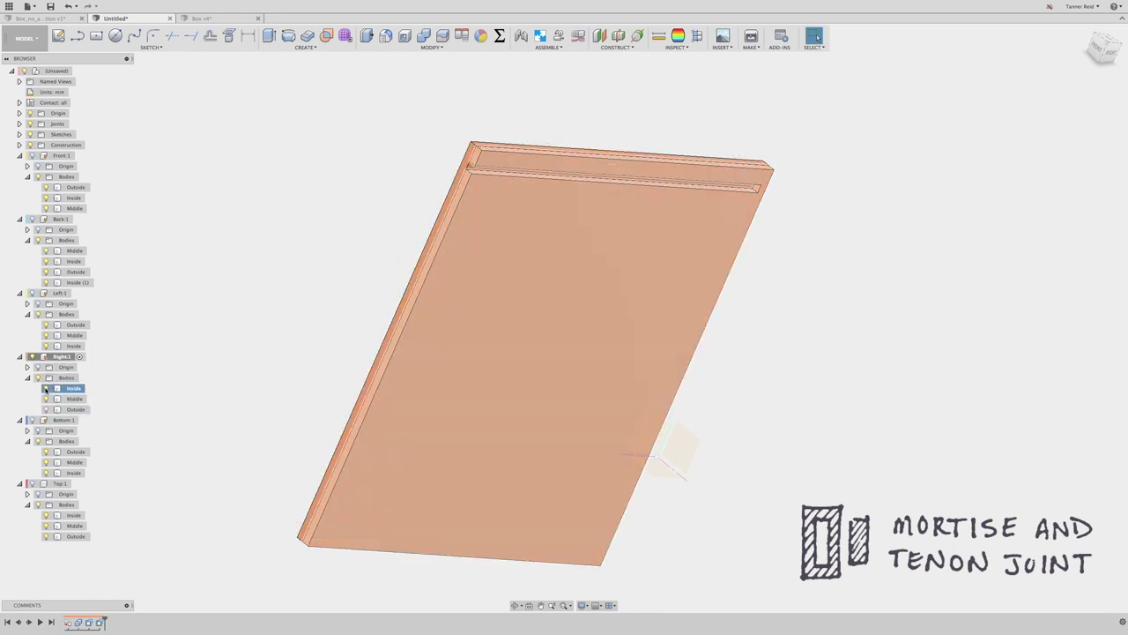
Step: Start a sketch on the Right panel's Middle layer face, seen from the right
left_click(1110, 57)
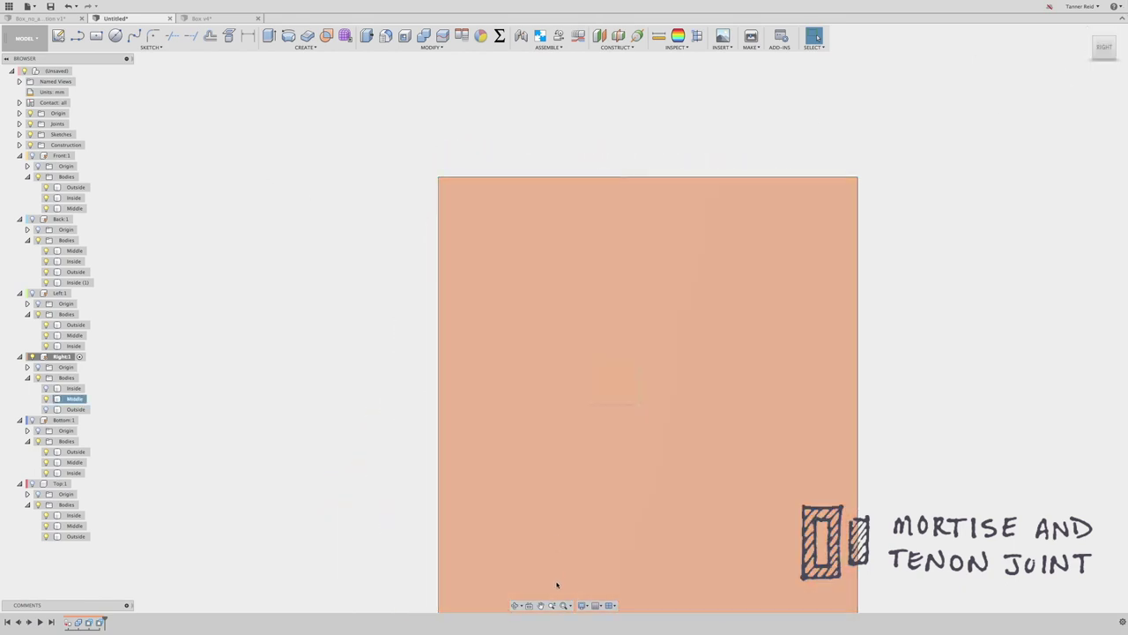
left_click(544, 605)
mouse_move(584, 459)
left_mouse_down()
mouse_move(561, 375)
mouse_move(564, 387)
left_mouse_up()
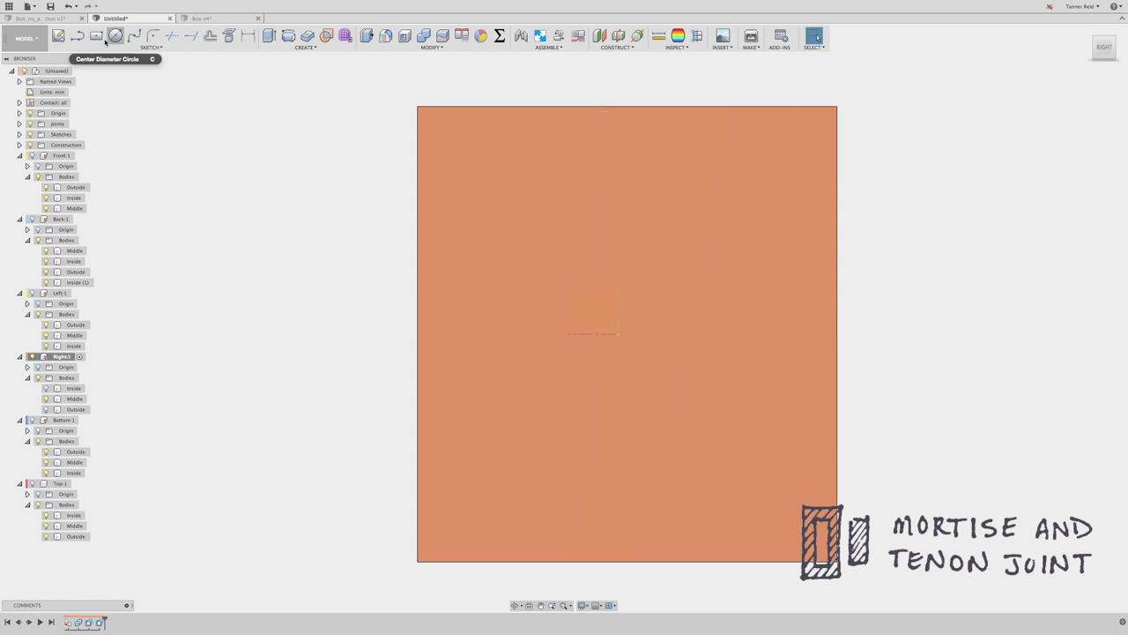
left_click(59, 36)
left_click(523, 274)
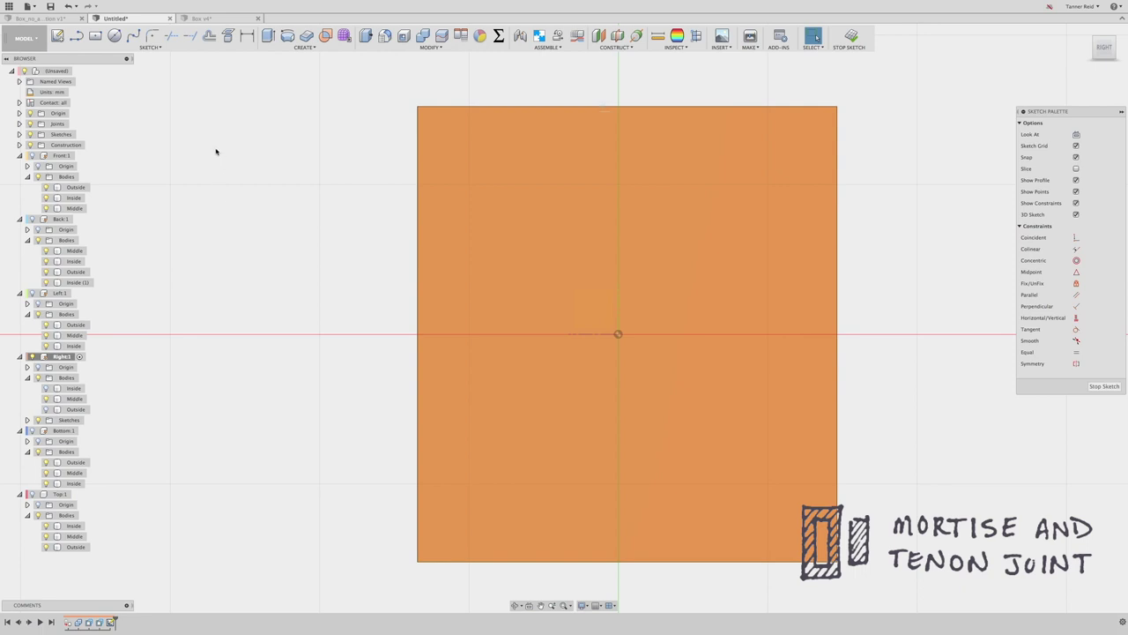
Step: Sketch two rectangular tenon outlines extending about 7.9 mm outward from the Middle layer's front edge, one above the other
left_click(76, 35)
left_click(417, 134)
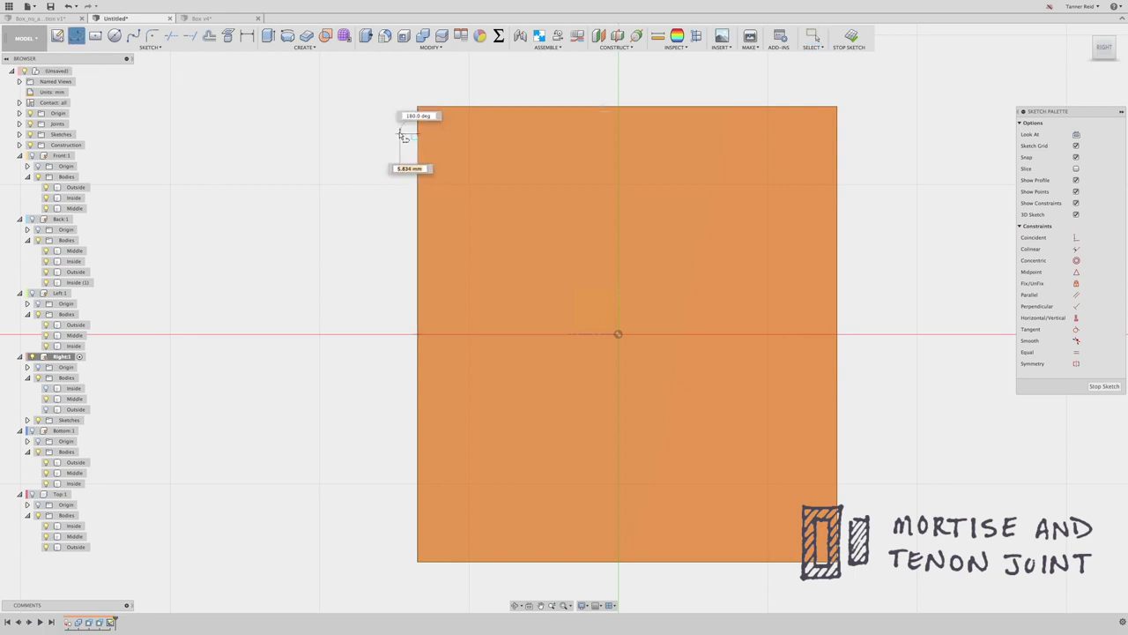
left_click(394, 134)
left_click(394, 257)
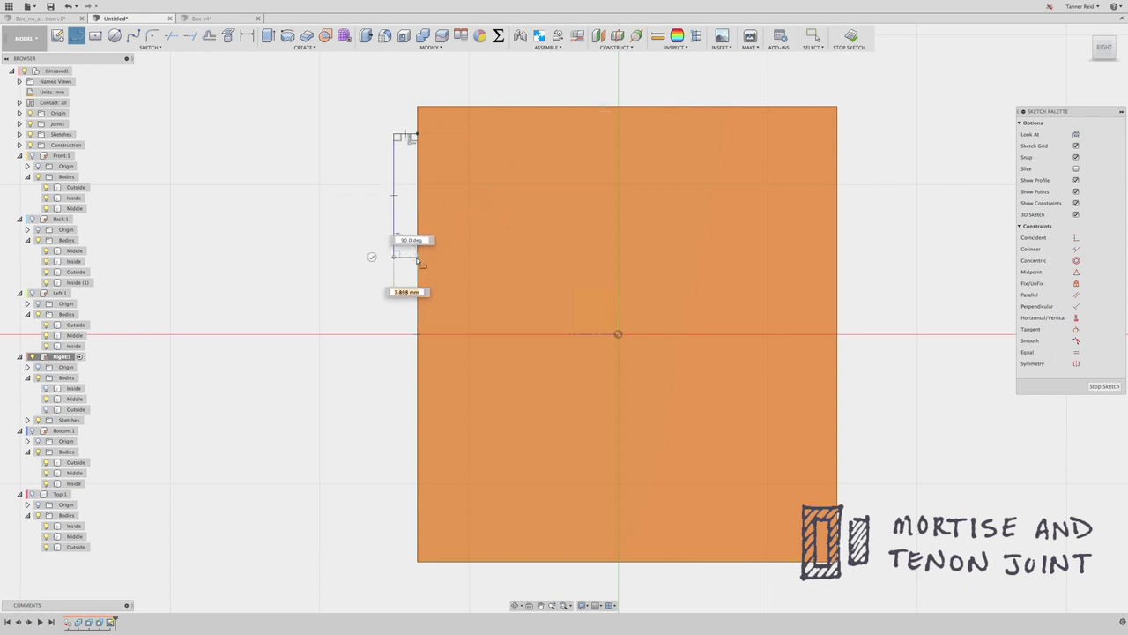
left_click(417, 256)
left_click(417, 302)
left_click(394, 303)
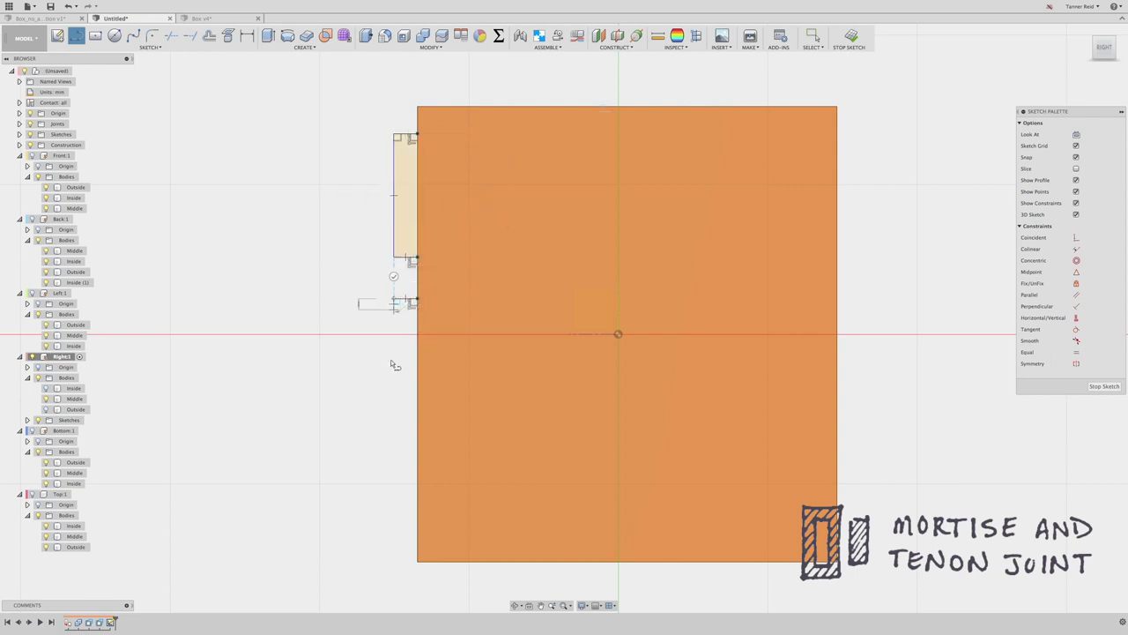
left_click(394, 391)
left_click(417, 390)
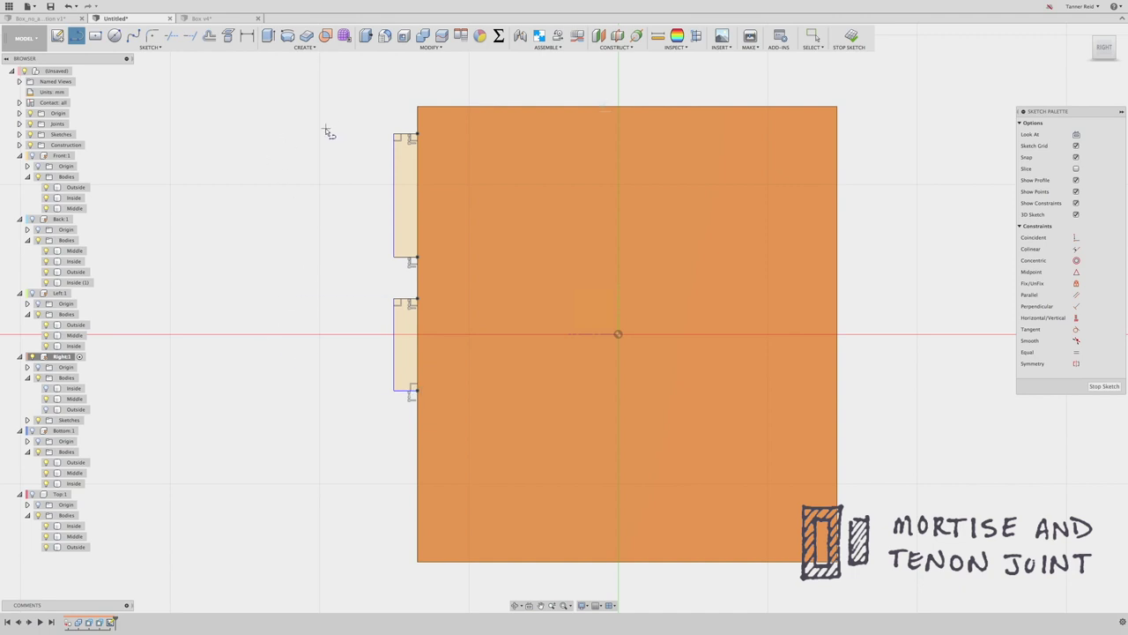
key("Escape")
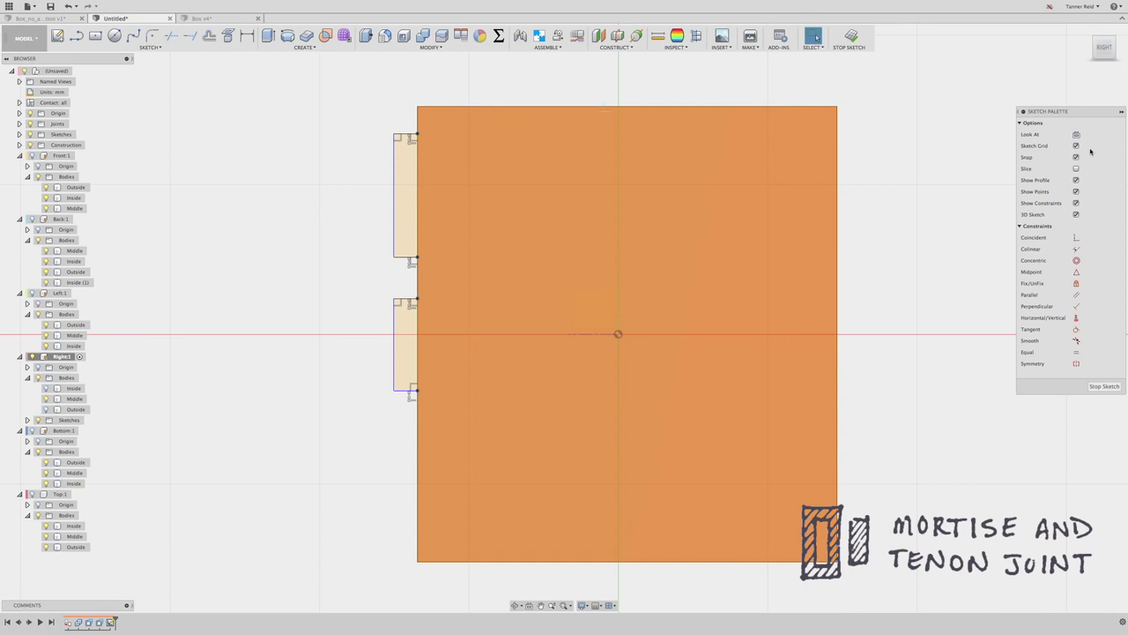
Step: Apply Equal constraints to the two tenons' outer edges and to their facing short edges
left_click(1083, 352)
left_click(393, 215)
left_click(393, 329)
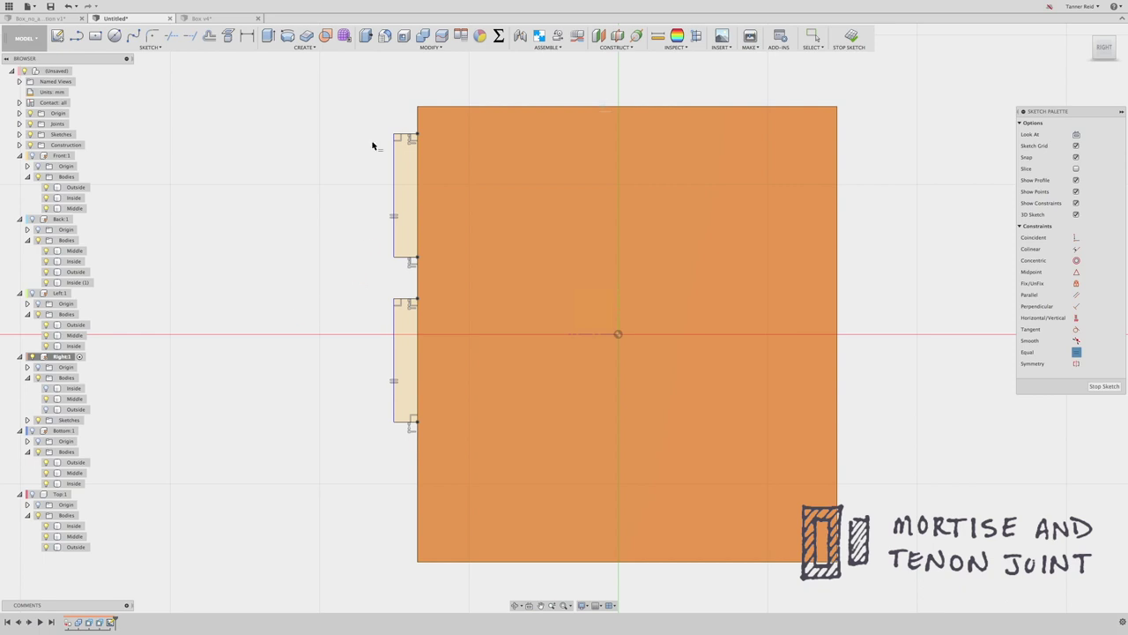
left_click(403, 258)
left_click(405, 301)
key("Escape")
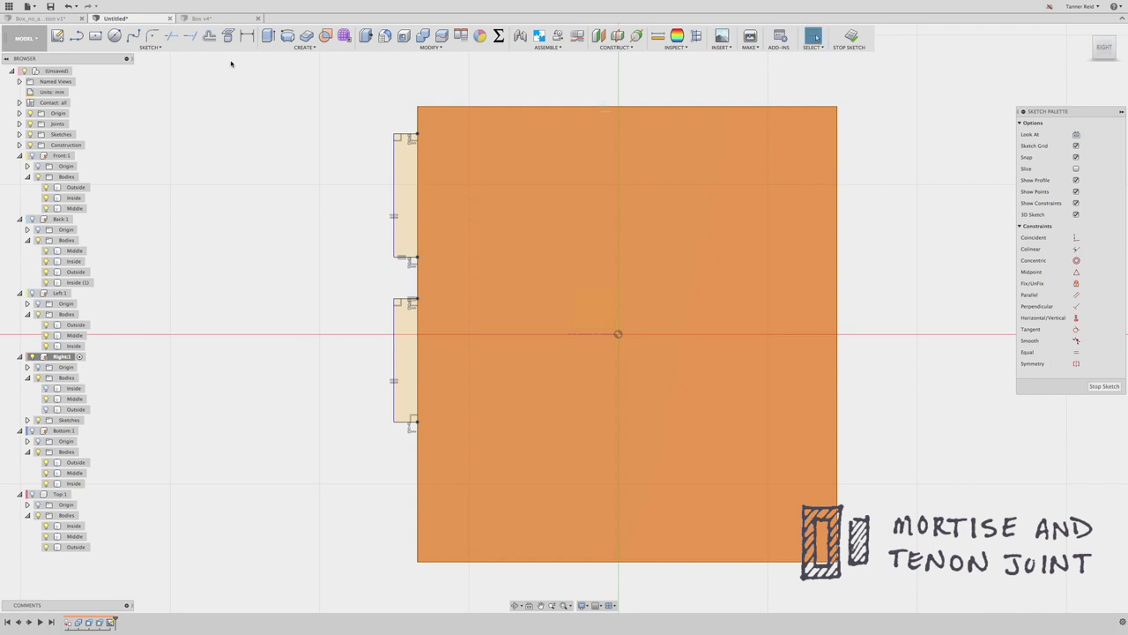
Step: Draw spacing lines from the panel's upper corner through the midpoints of the tenons' short edges to the lower corner
left_click(77, 36)
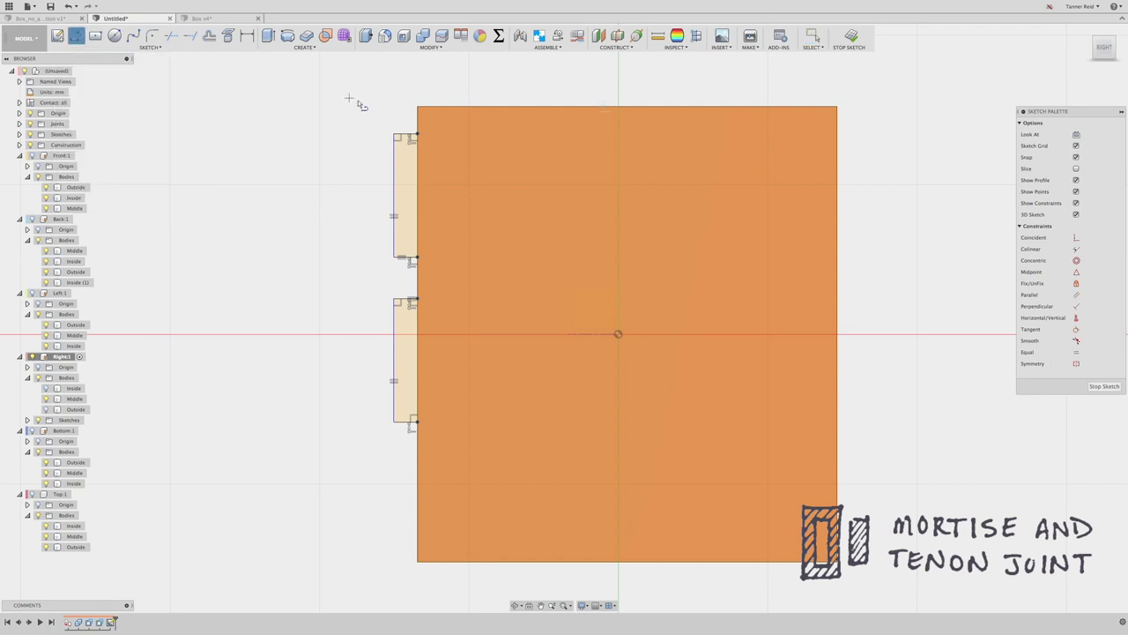
left_click(418, 107)
left_click(407, 133)
left_click(408, 257)
left_click(408, 299)
left_click(408, 423)
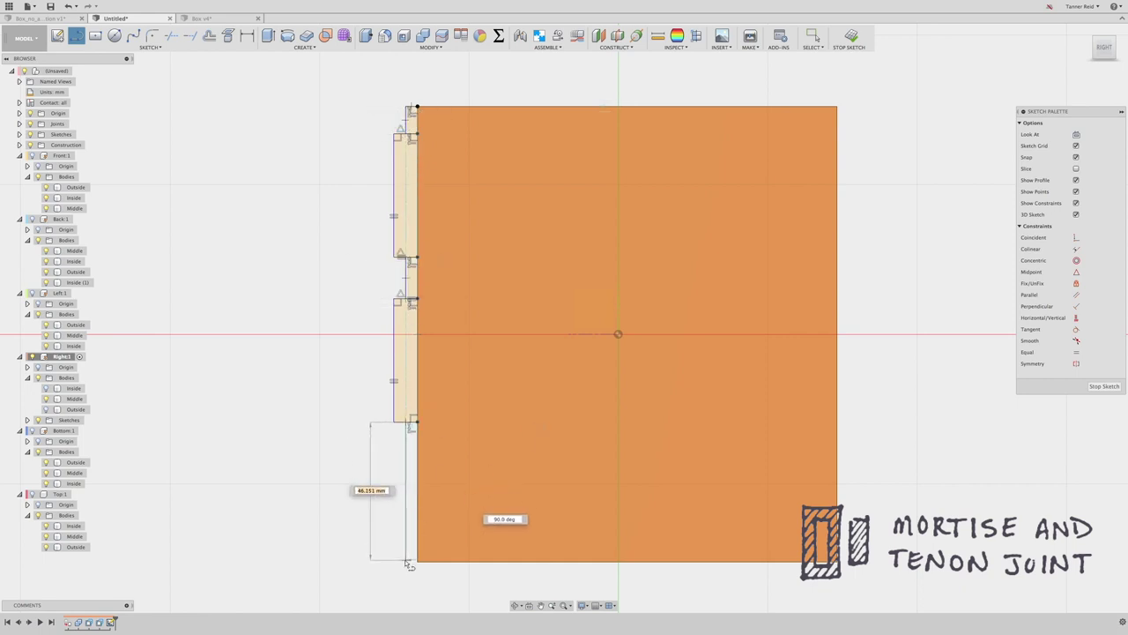
left_click(405, 570)
left_click(418, 561)
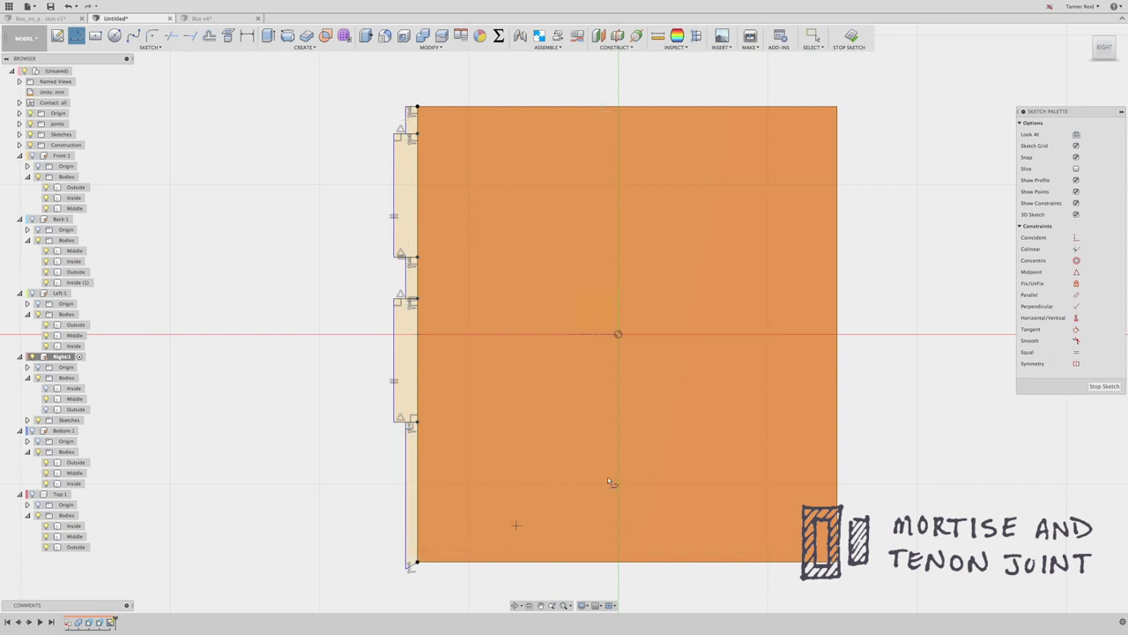
key("Escape")
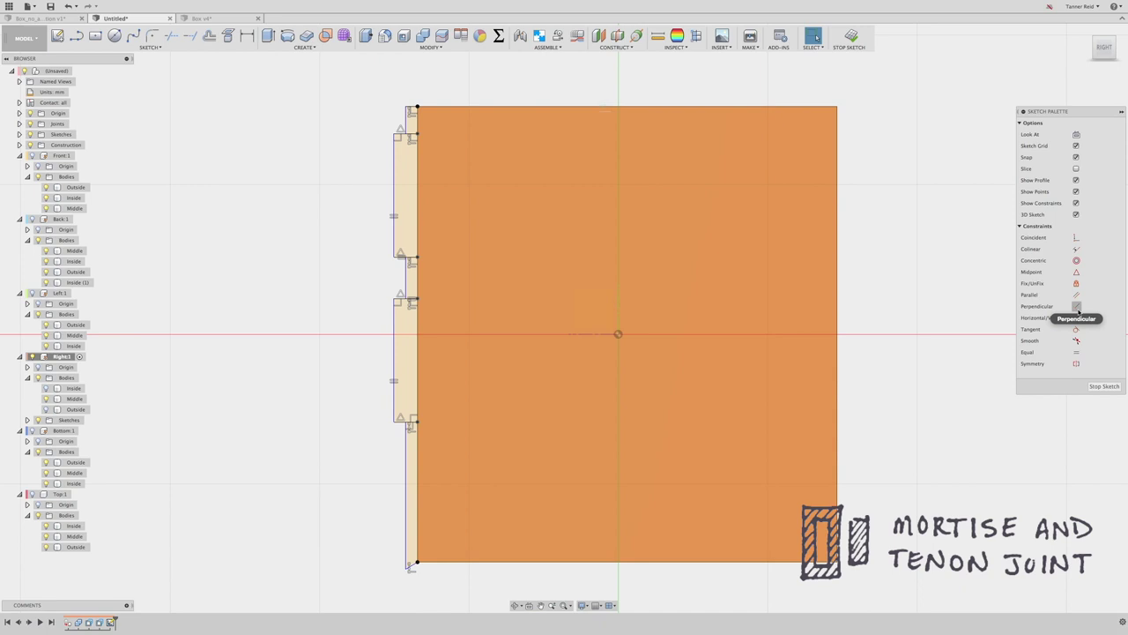
Step: Apply a Horizontal/Vertical constraint to the short slanted line at the panel's lower corner
left_click(1076, 306)
left_click(1076, 317)
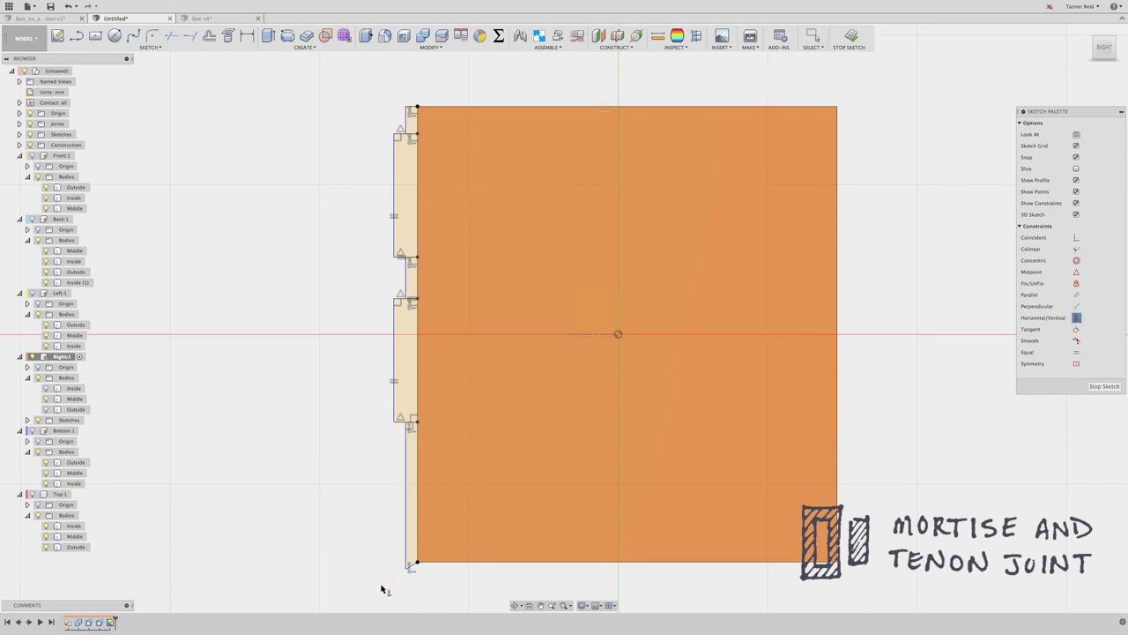
left_click(409, 517)
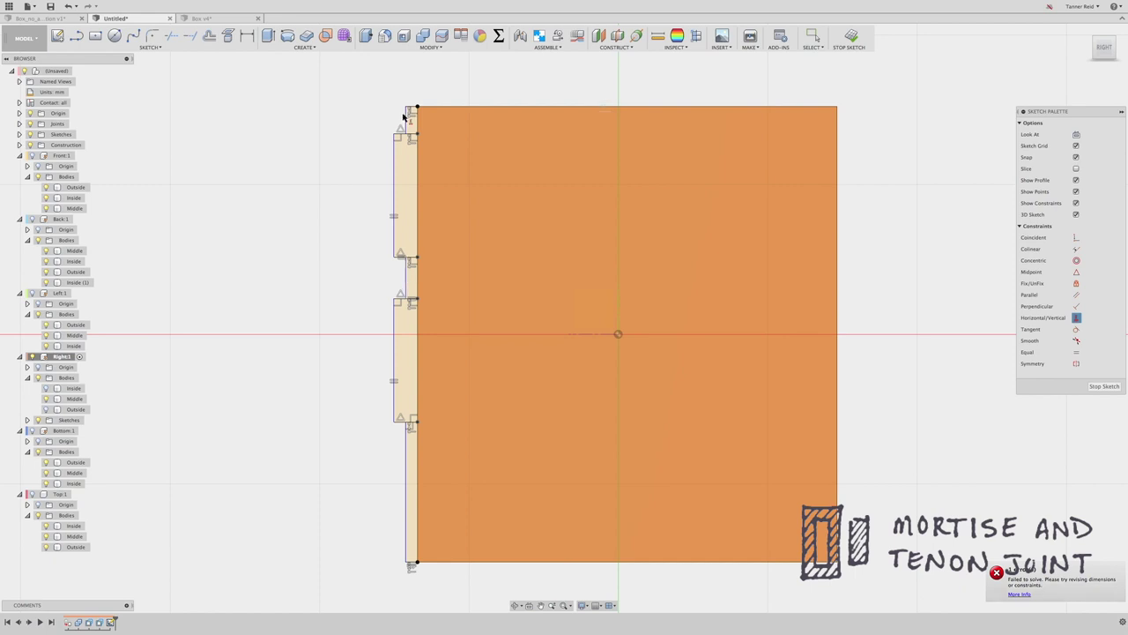
key("Escape")
key("Escape")
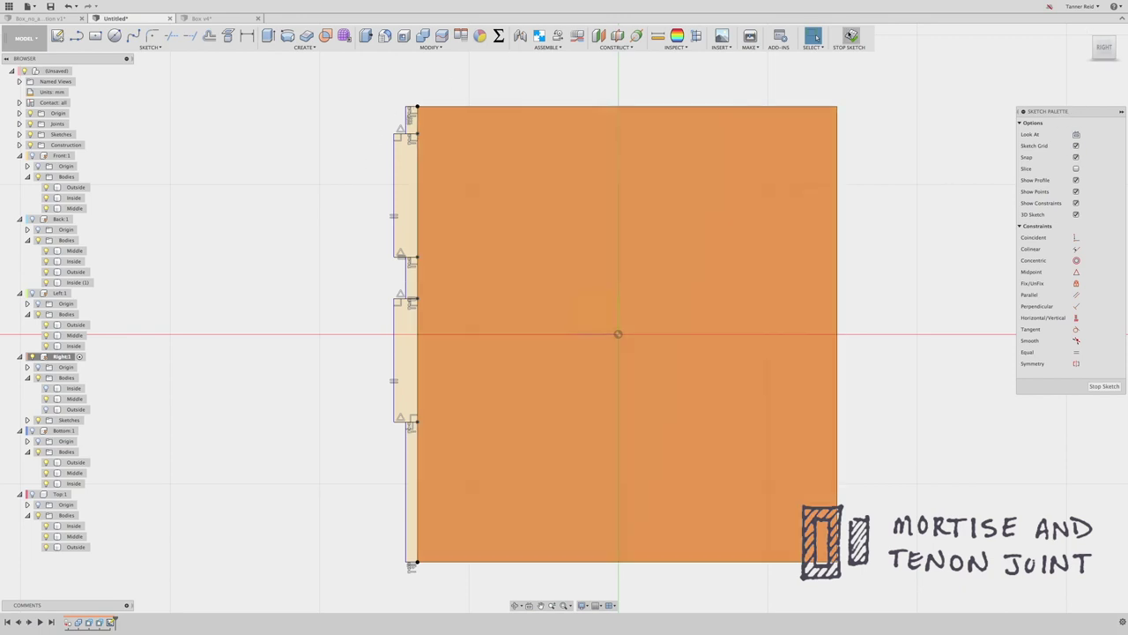
Step: Enable all selection filters and convert the spacing lines above, between and below the tenons to construction lines
left_click(820, 46)
mouse_move(831, 114)
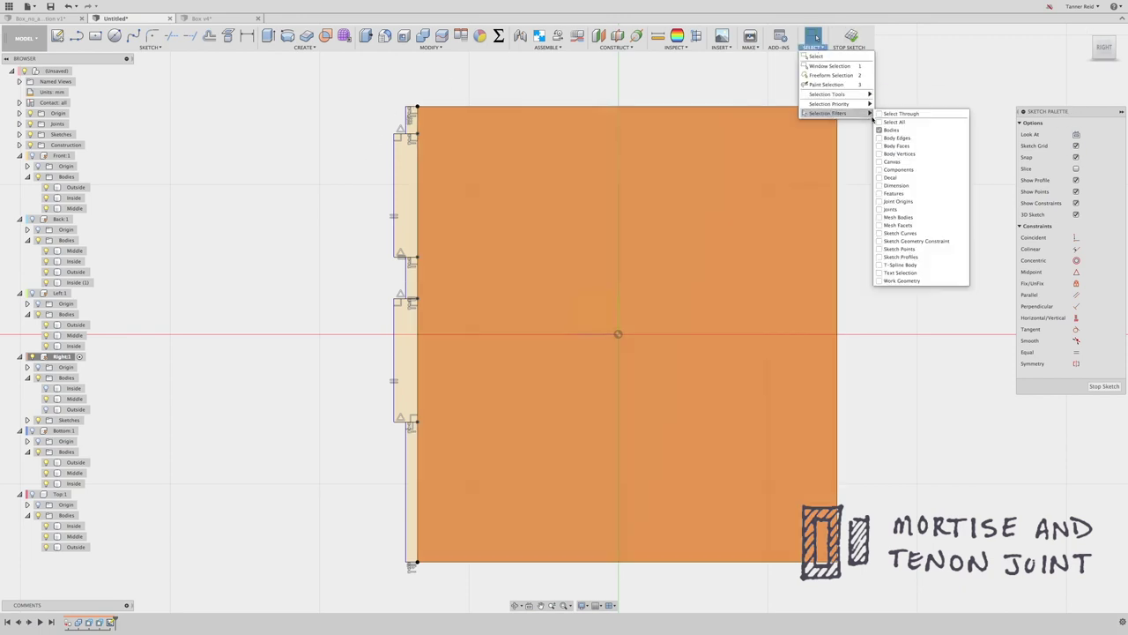
left_click(880, 122)
left_click(406, 107)
left_click(411, 107)
left_click(407, 117, "shift")
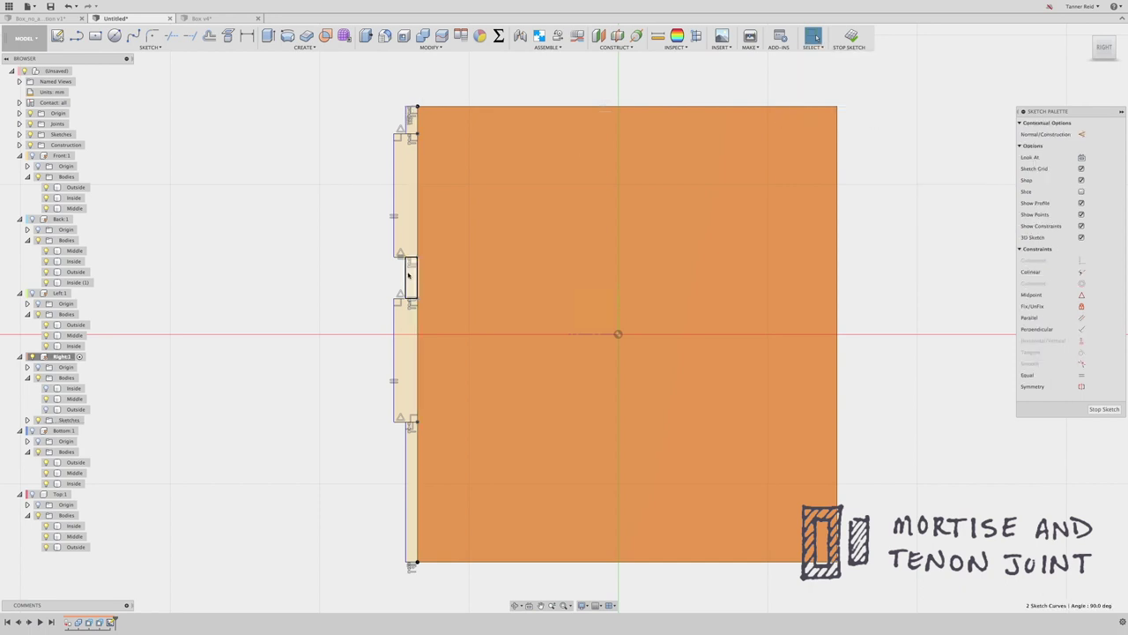
left_click(407, 277, "shift")
left_click(405, 469, "shift")
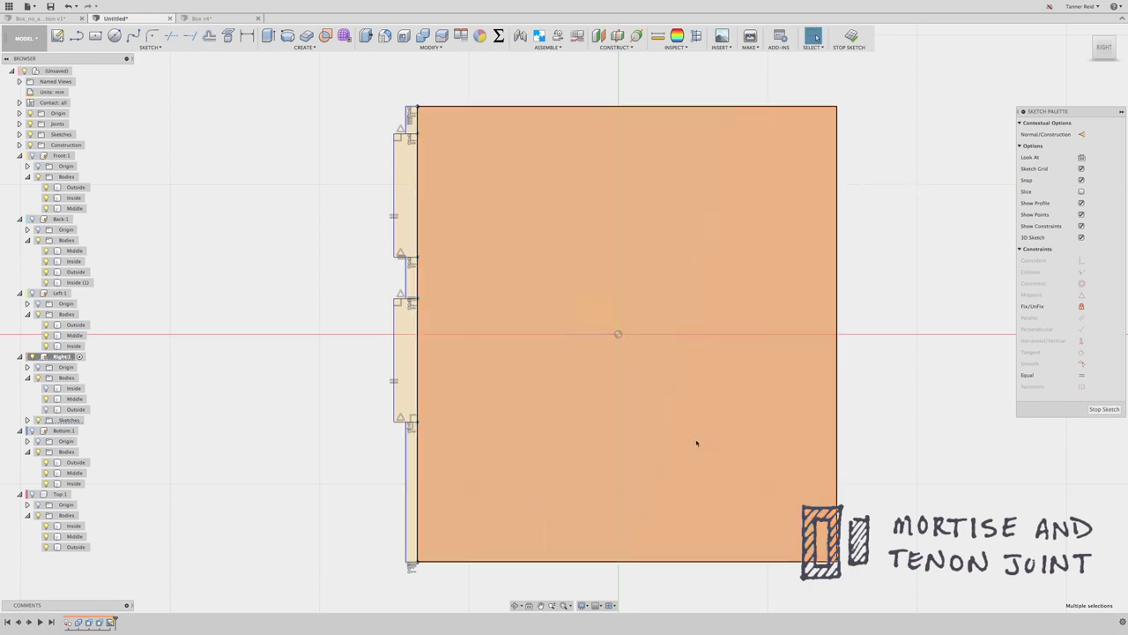
left_click(1081, 134)
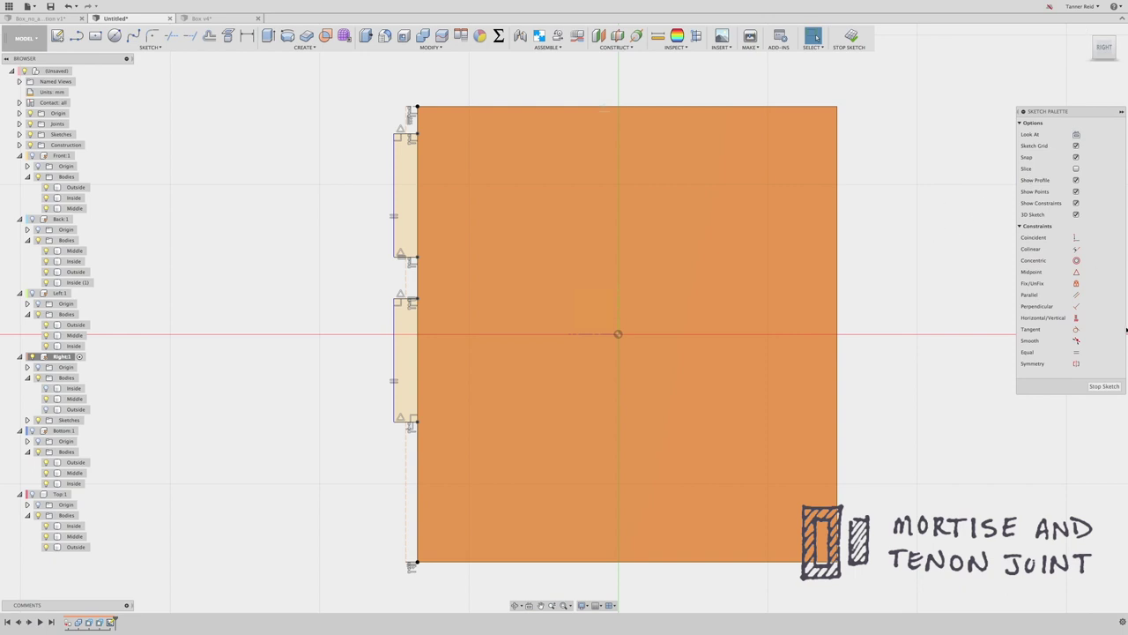
Step: Apply Equal constraints to the vertical construction lines so the gaps above, between and below the tenons match
left_click(1076, 353)
left_click(408, 217)
left_click(406, 422)
left_click(405, 442)
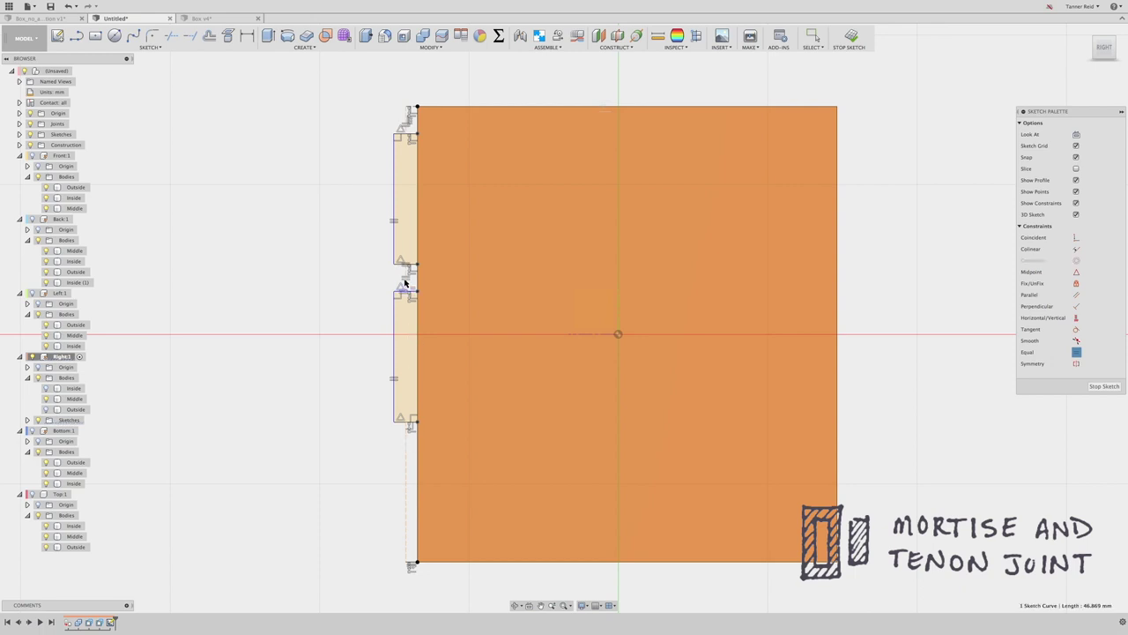
left_click(405, 282)
key("Escape")
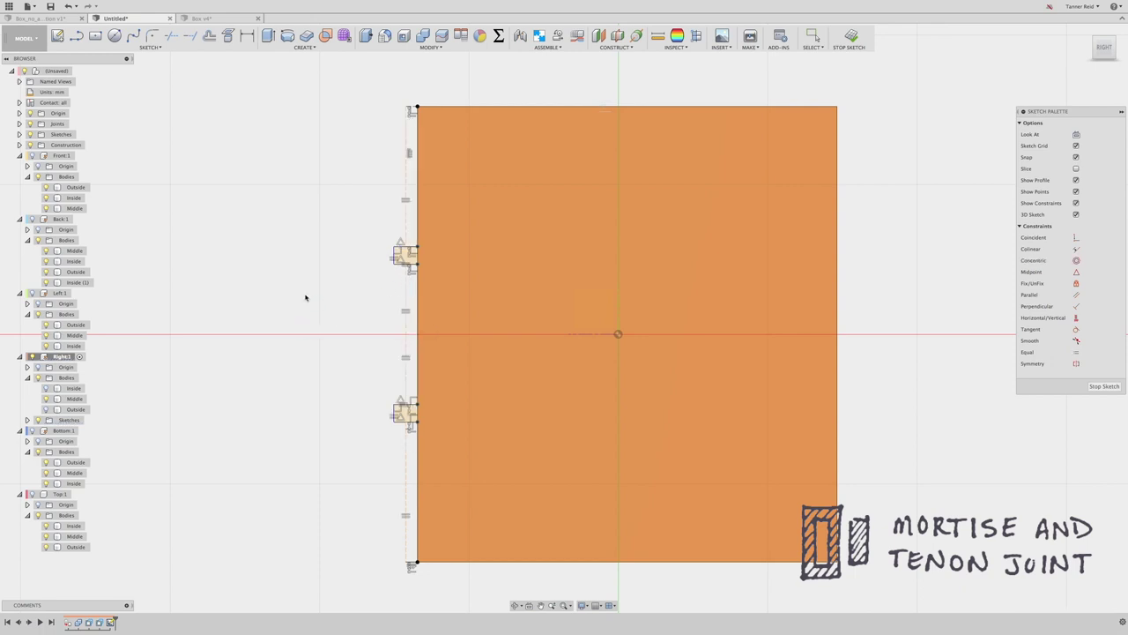
Step: Dimension the upper tenon's projection from the panel edge as Thickness*2 and its height as Length/4, and finish the sketch
left_click(248, 36)
left_click(400, 252)
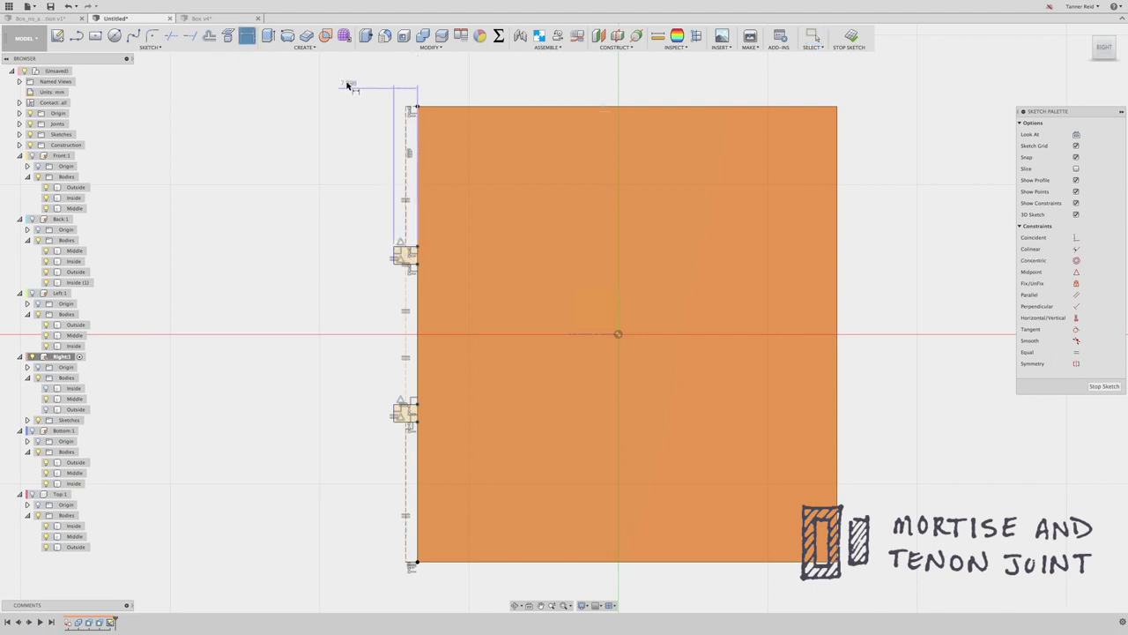
left_click(348, 85)
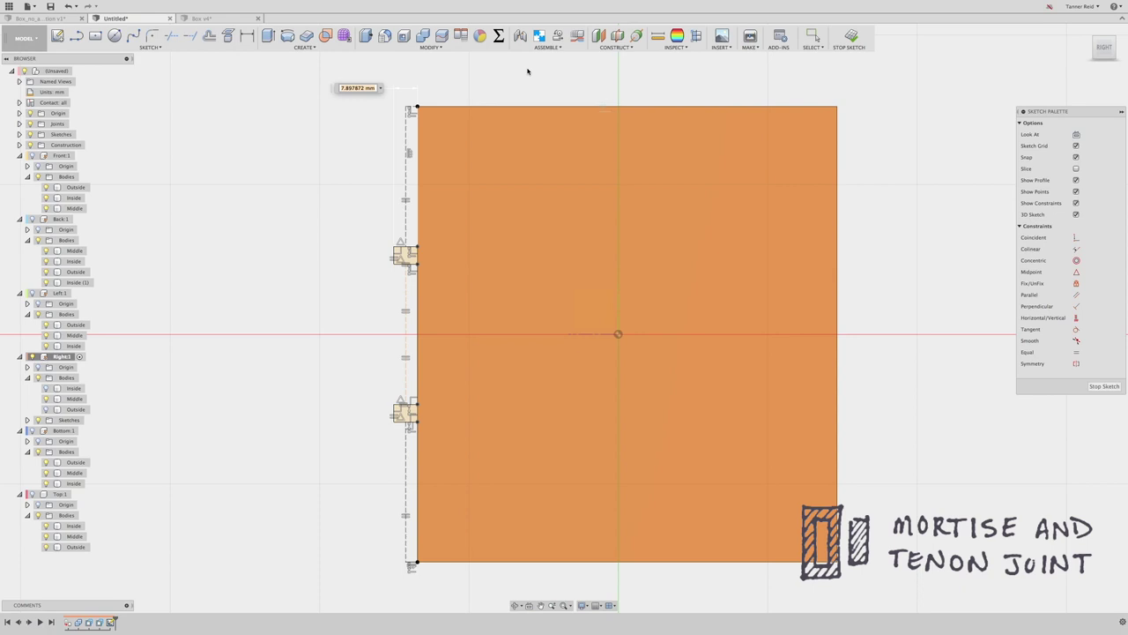
type("Thickness*2")
key("Return")
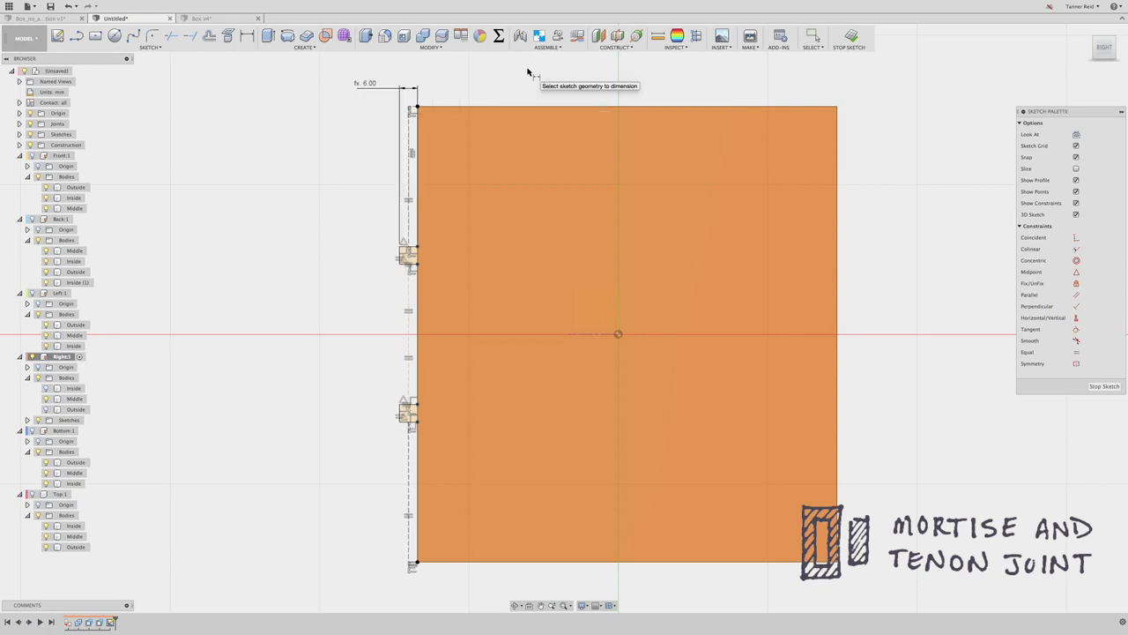
left_click(399, 253)
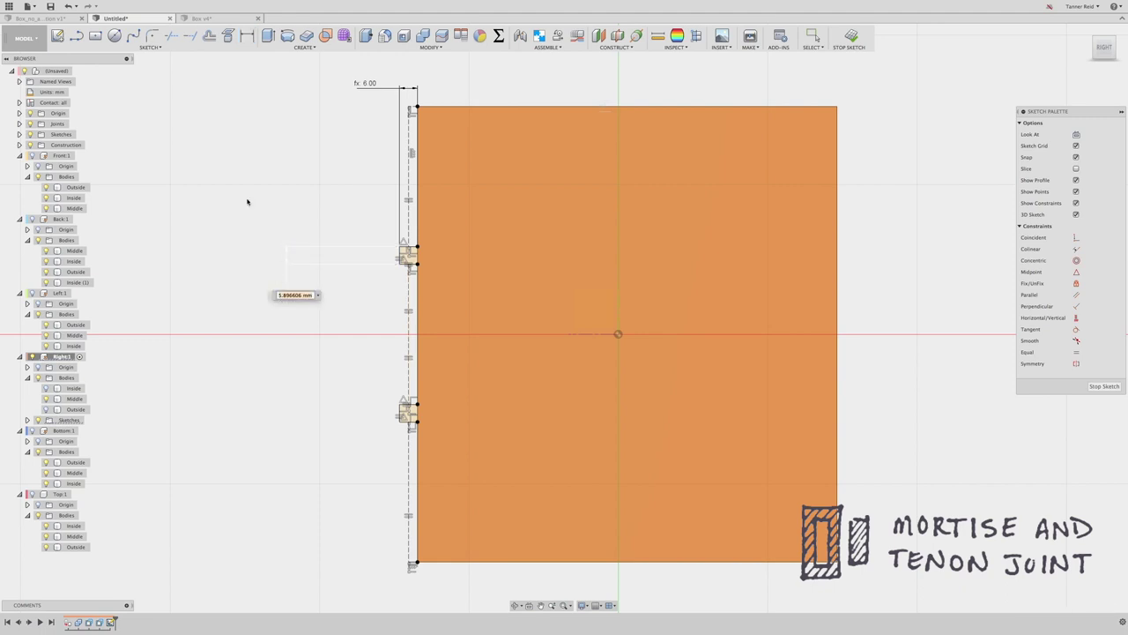
type("Length/4")
key("Return")
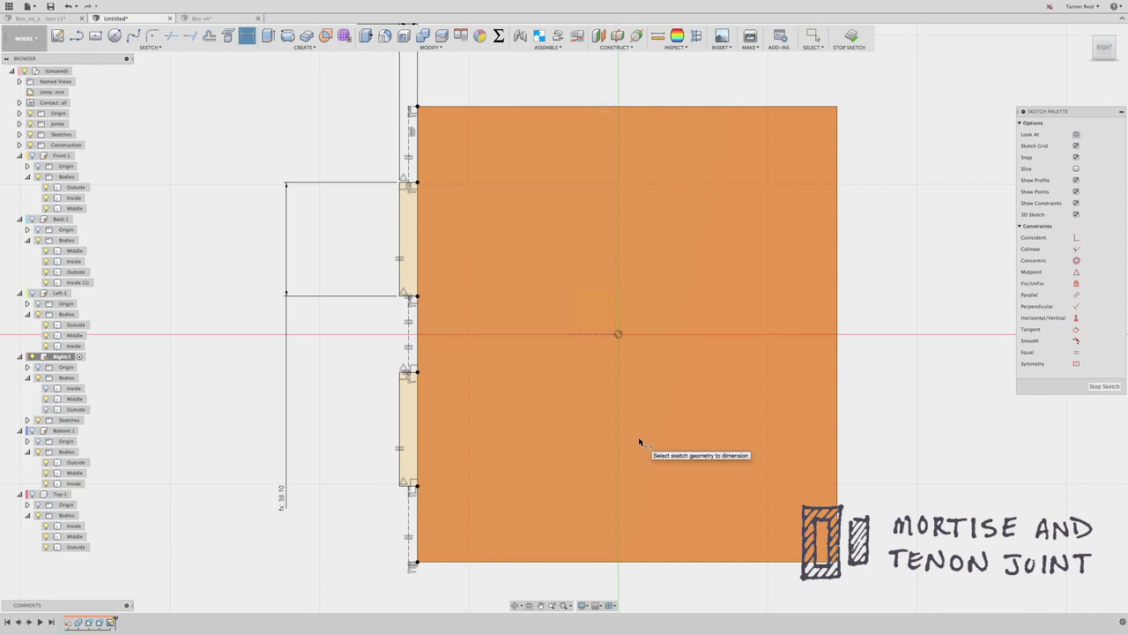
left_click(1104, 386)
Step: Extrude both tenon profiles by -Thickness and join them to Right's Middle layer
left_click(517, 604)
left_click_drag(509, 496, 514, 434)
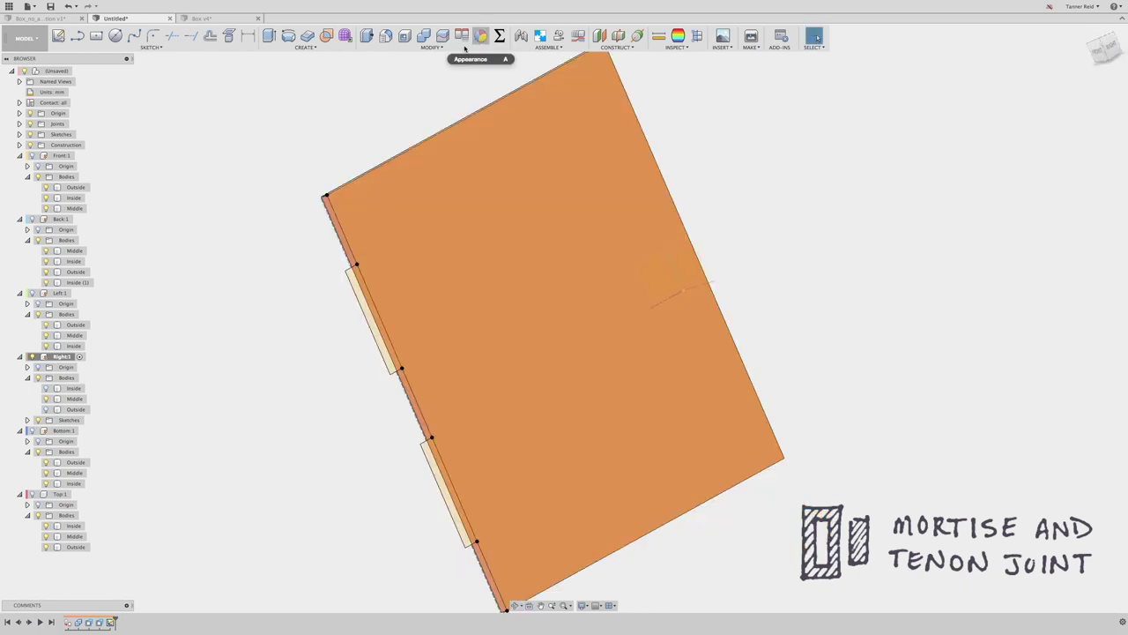
left_click(268, 35)
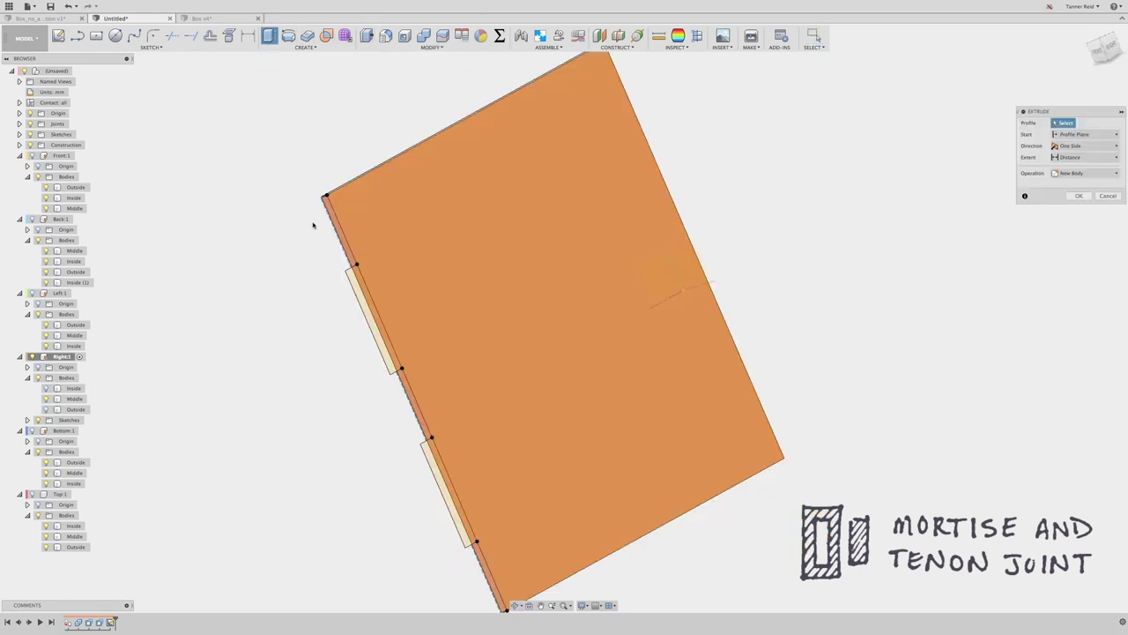
left_click(373, 317)
left_click(426, 451)
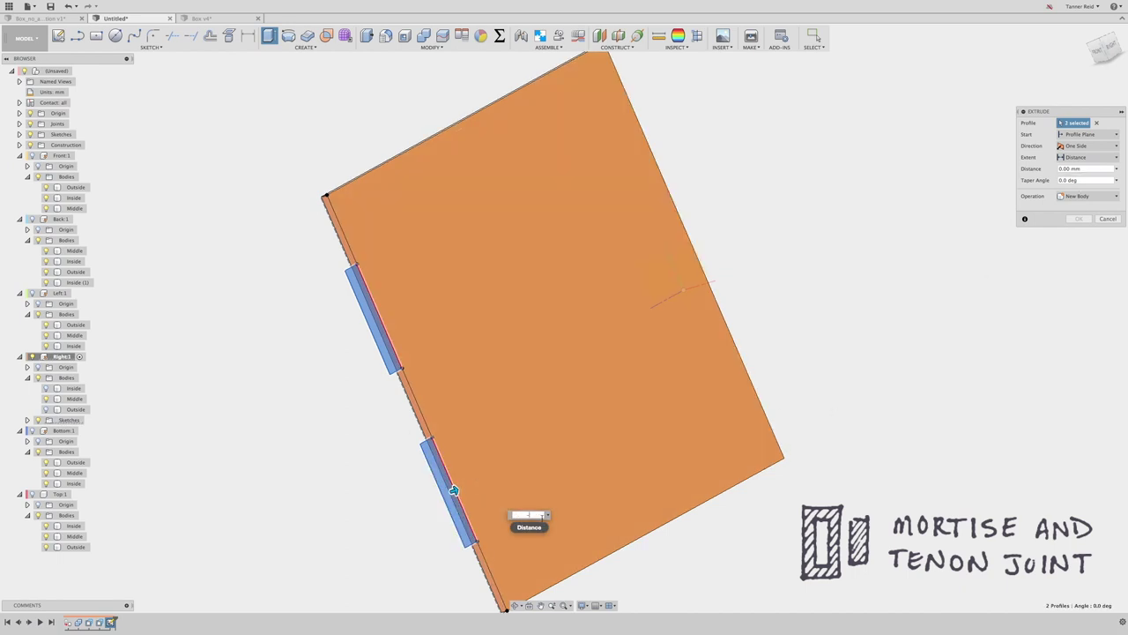
type("-Thickness")
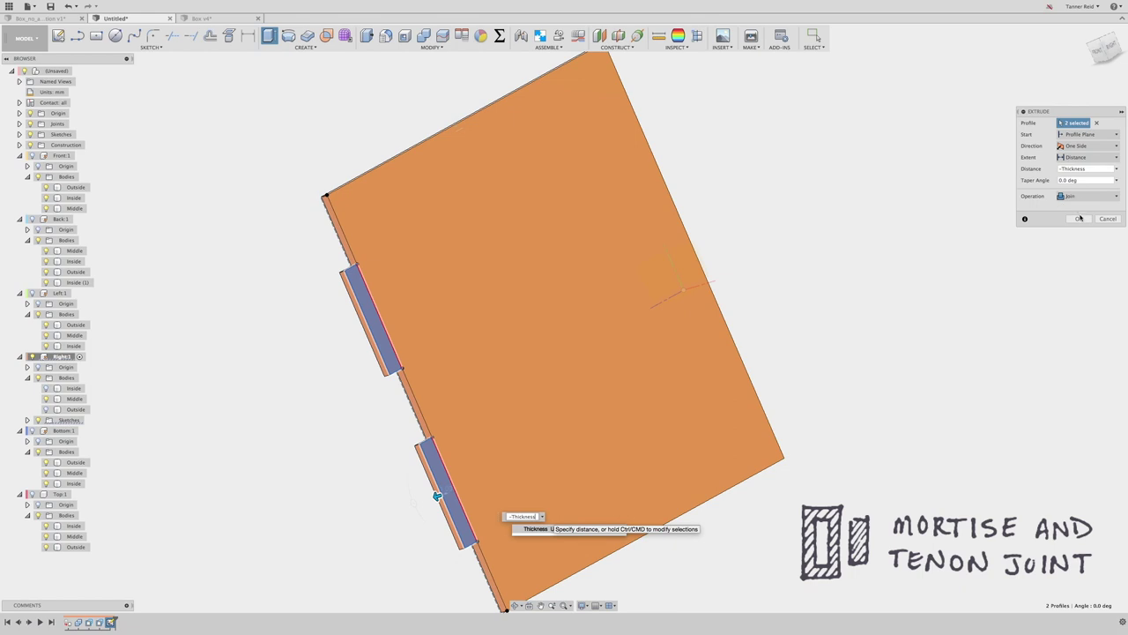
left_click(1080, 219)
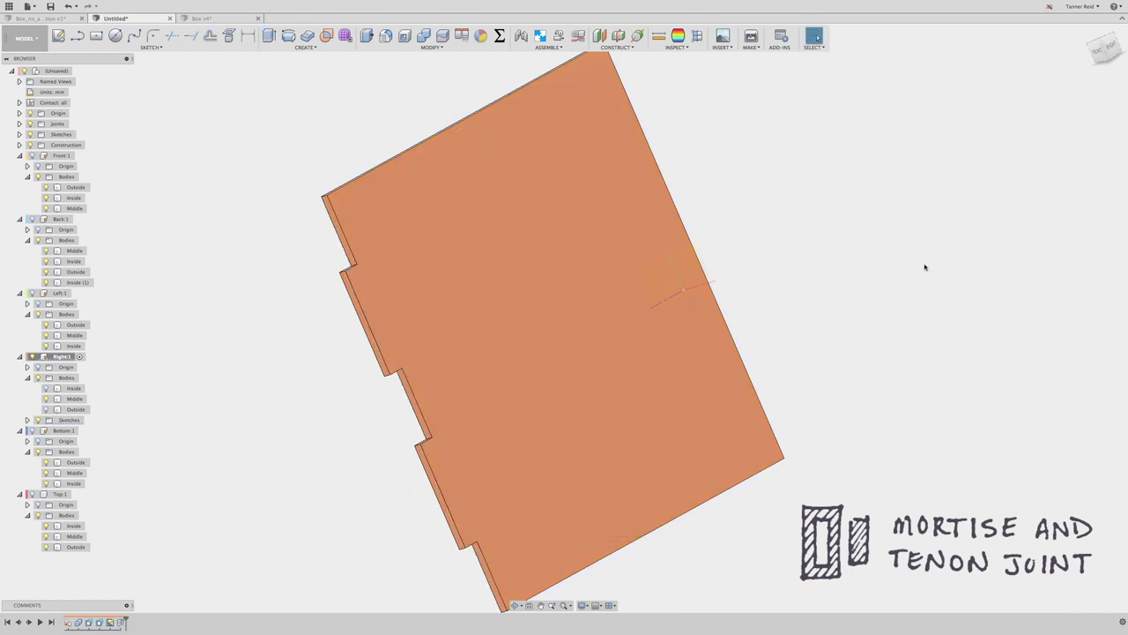
Step: Show Right's Inside and Outside layers to examine the tenons between them, and hide both layers again
left_click(45, 409)
left_click(48, 389)
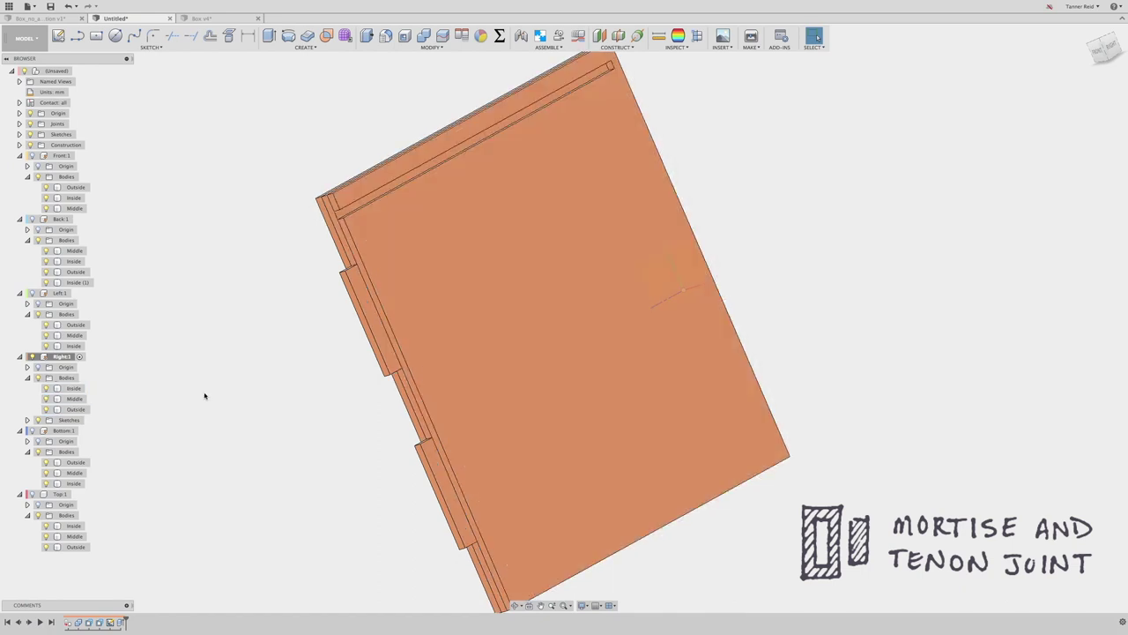
left_click(517, 605)
left_click_drag(533, 449, 484, 441)
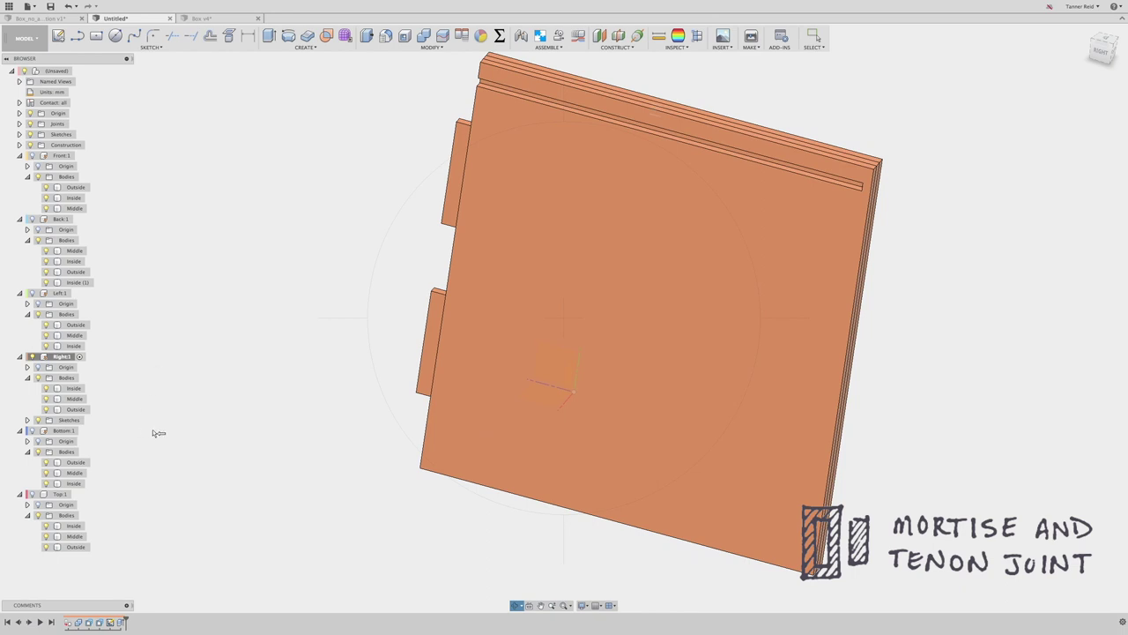
key("Escape")
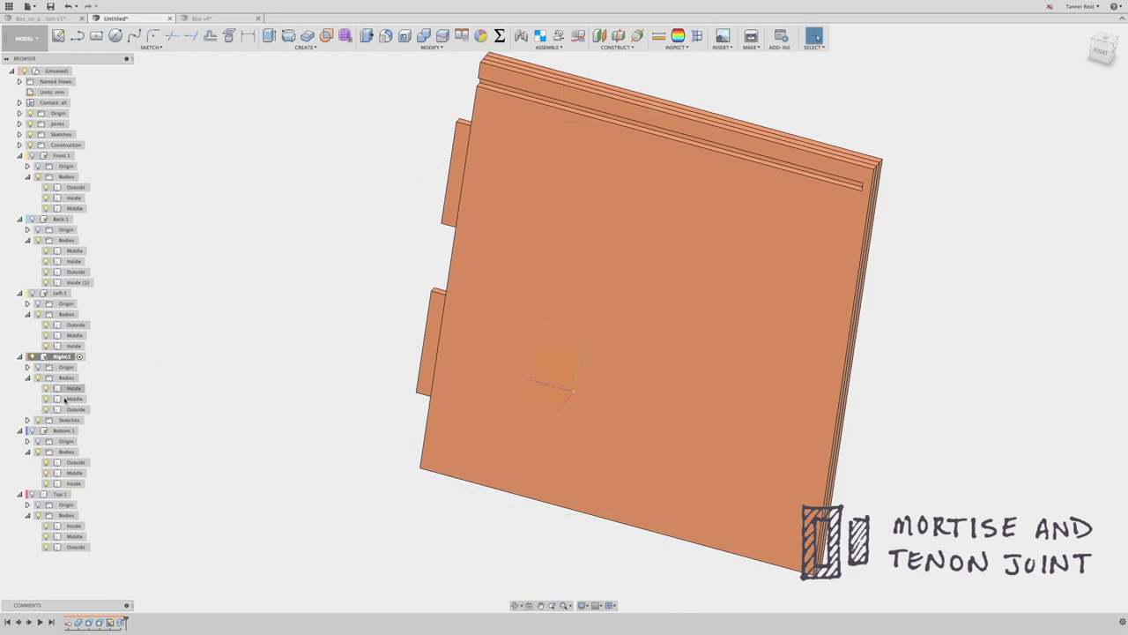
left_click(47, 410)
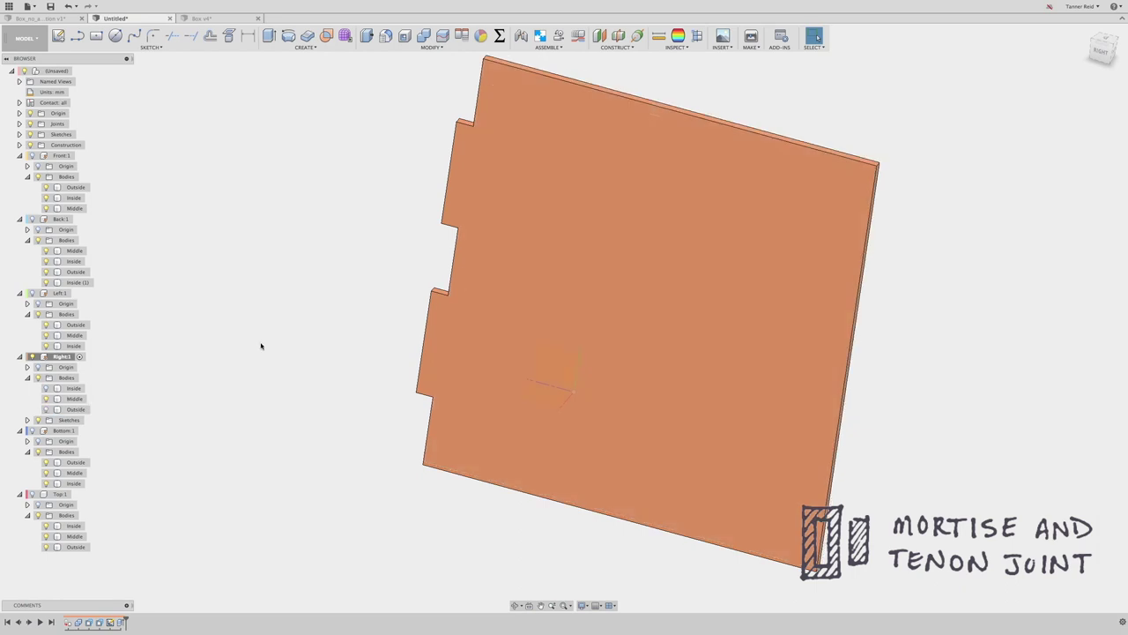
key("Escape")
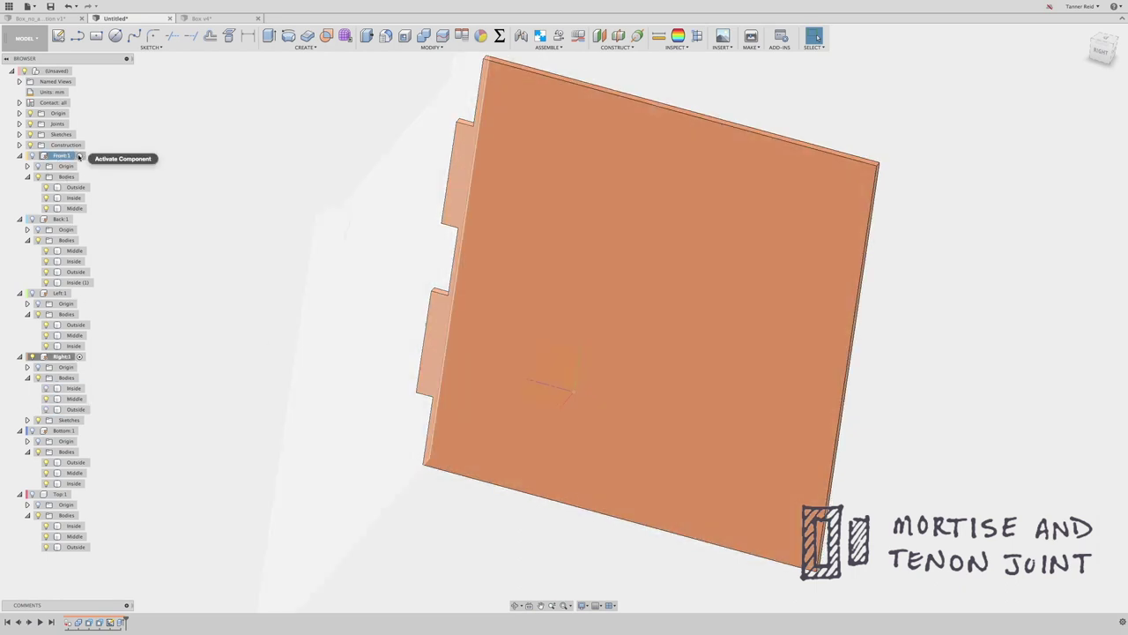
Step: Activate and show Front, and cut its Inside layer with Right's Middle body using Combine, keeping the tool body
left_click(80, 155)
left_click(37, 159)
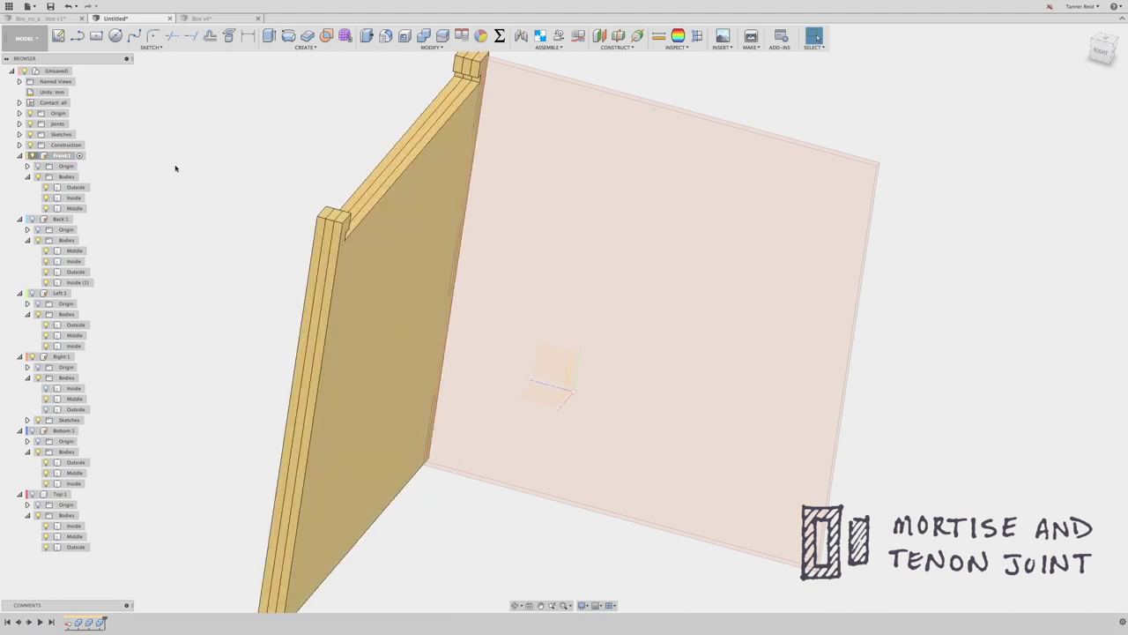
left_click(1080, 47)
left_click_drag(1080, 47, 1105, 50)
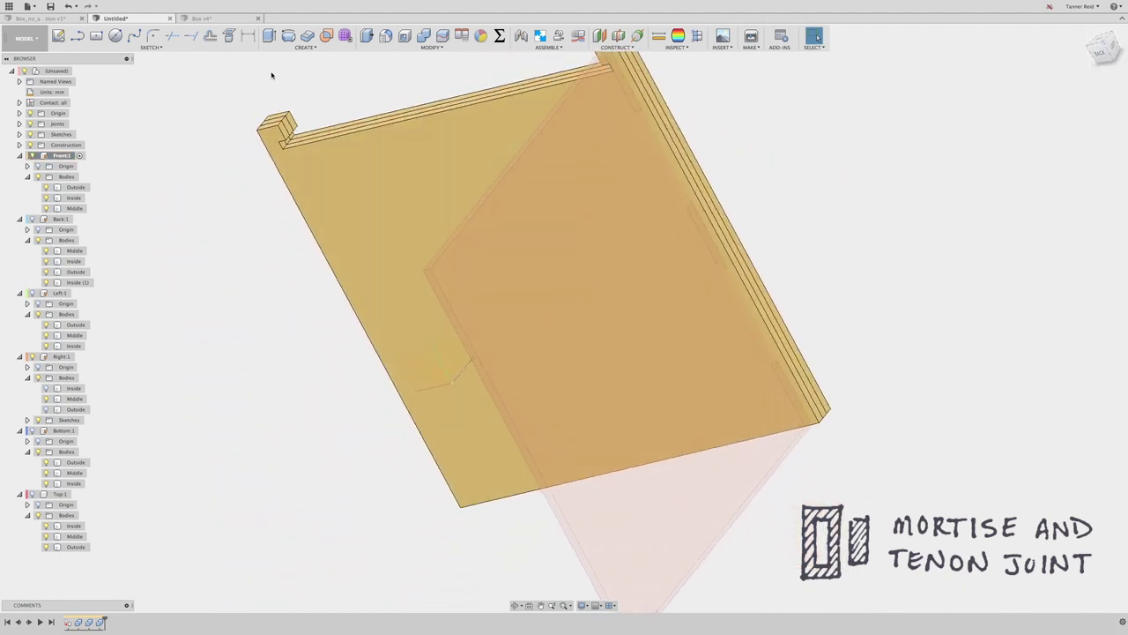
left_click(424, 36)
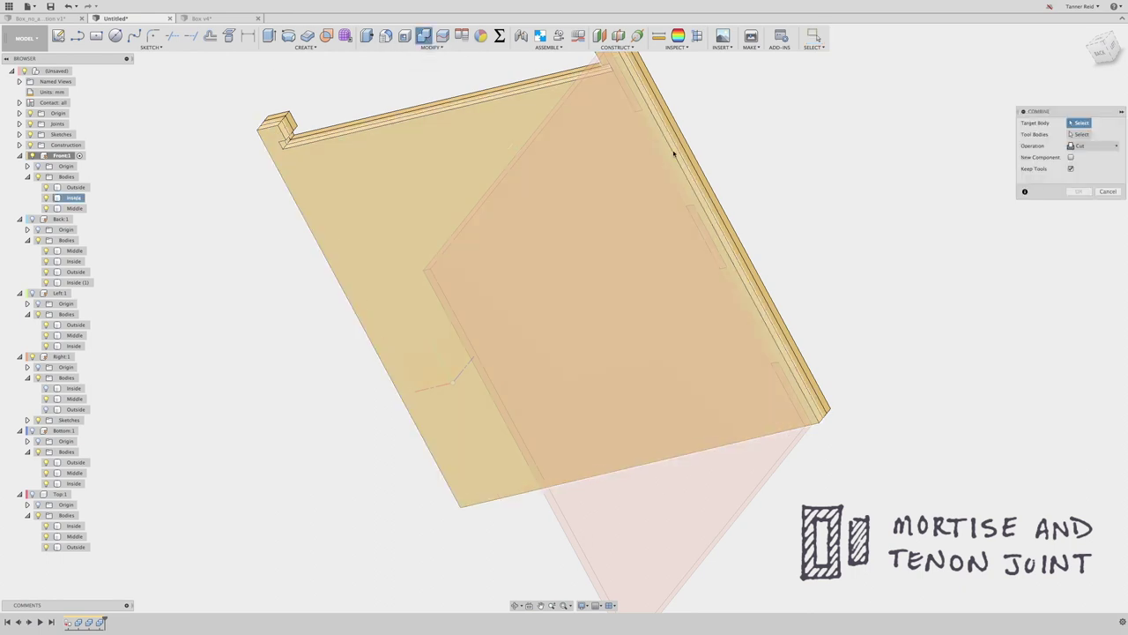
left_click(674, 154)
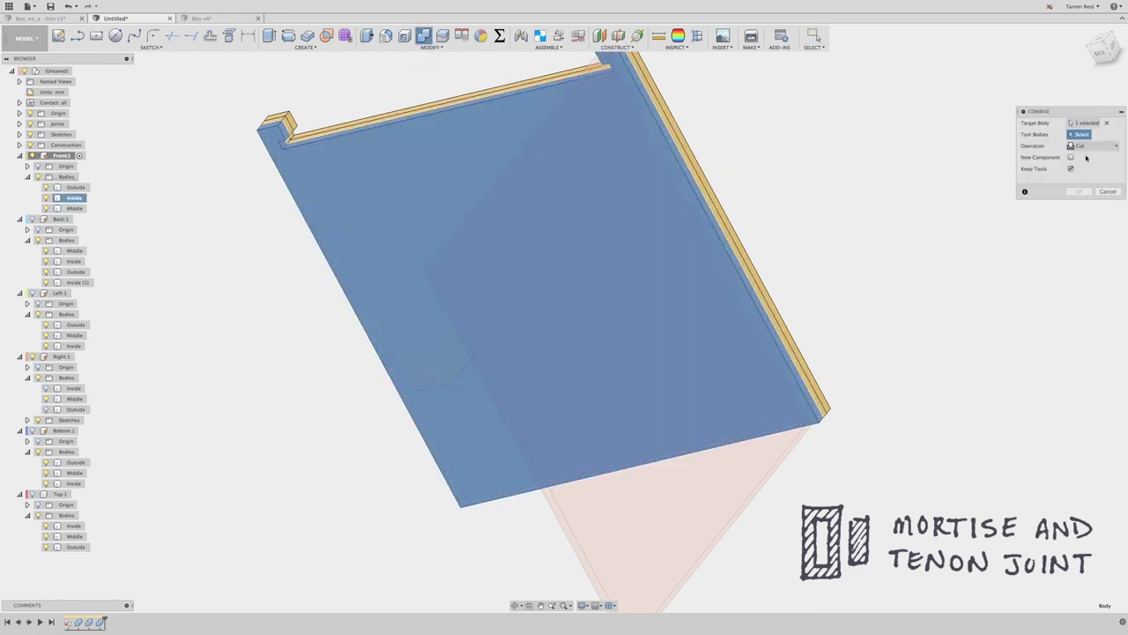
left_click(788, 302)
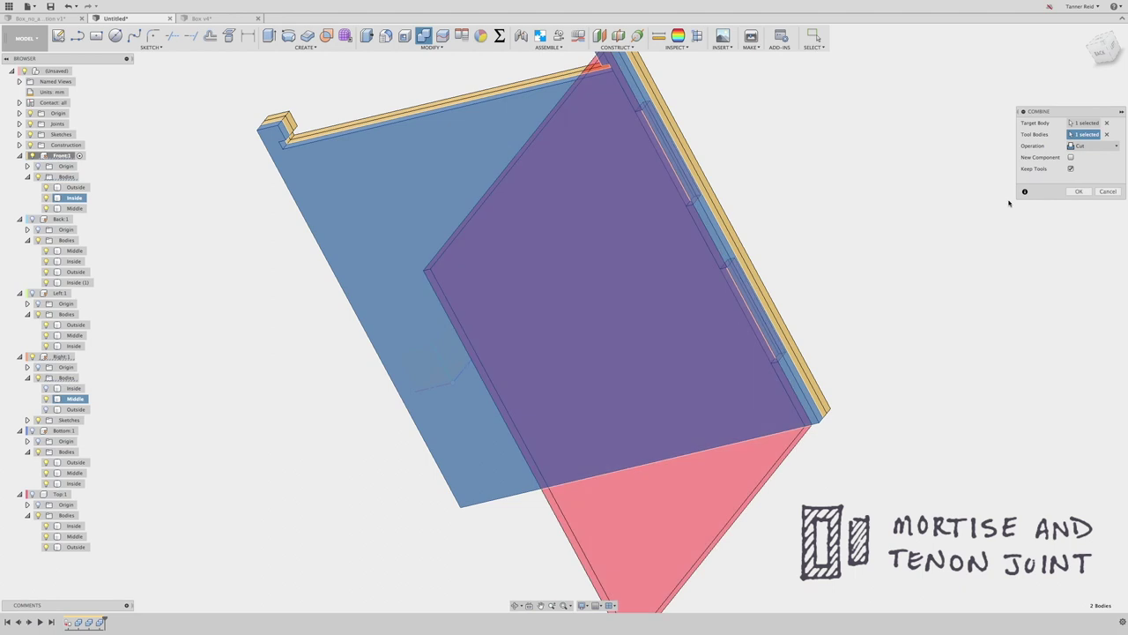
left_click(1079, 192)
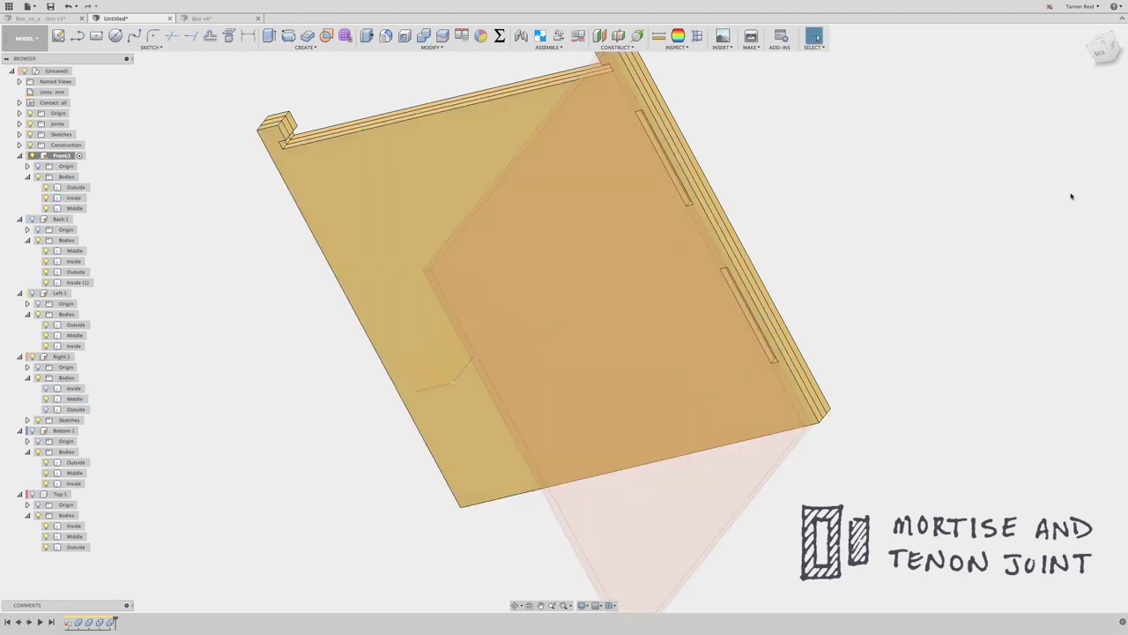
Step: Cut Front's Middle layer with Right's Middle body using Combine, keeping the tool body
left_click(422, 36)
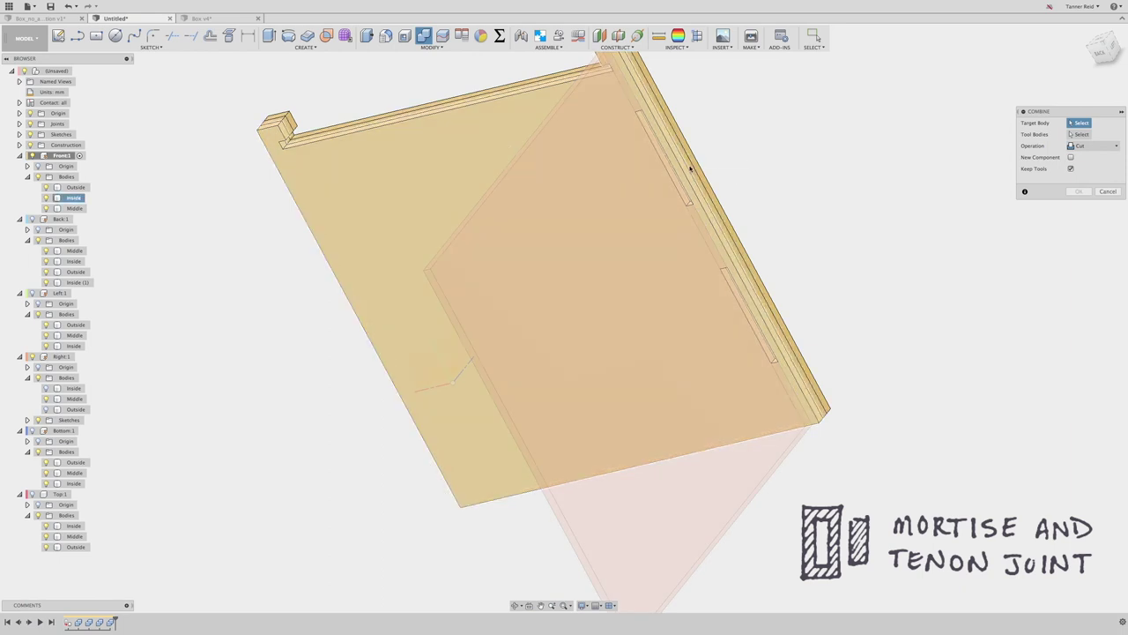
left_click(691, 168)
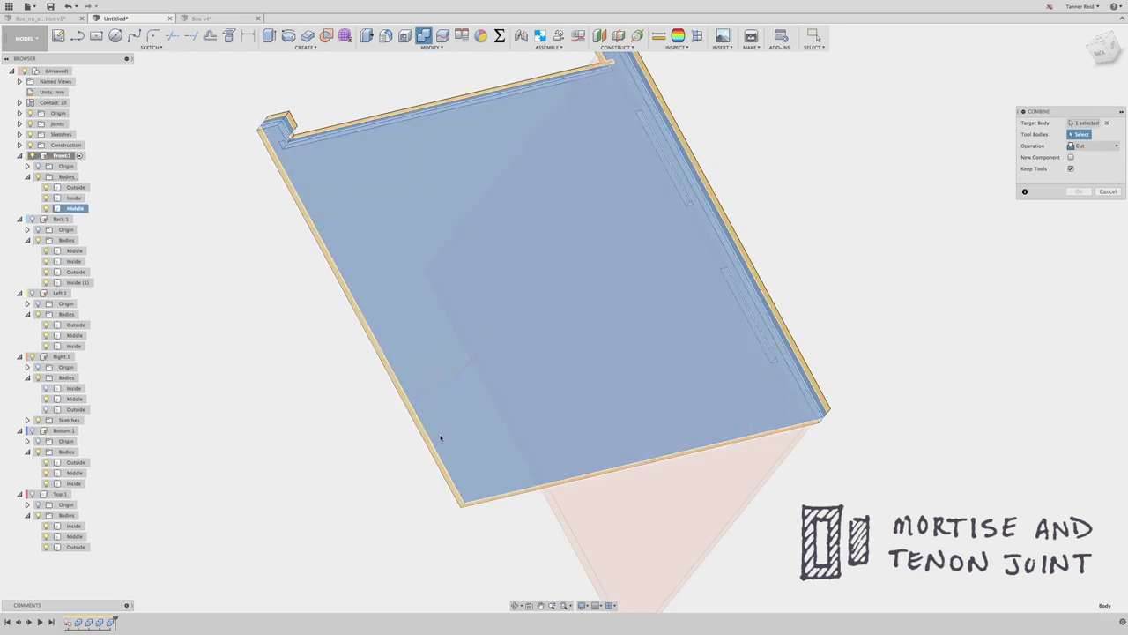
left_click(529, 375)
left_click(1078, 192)
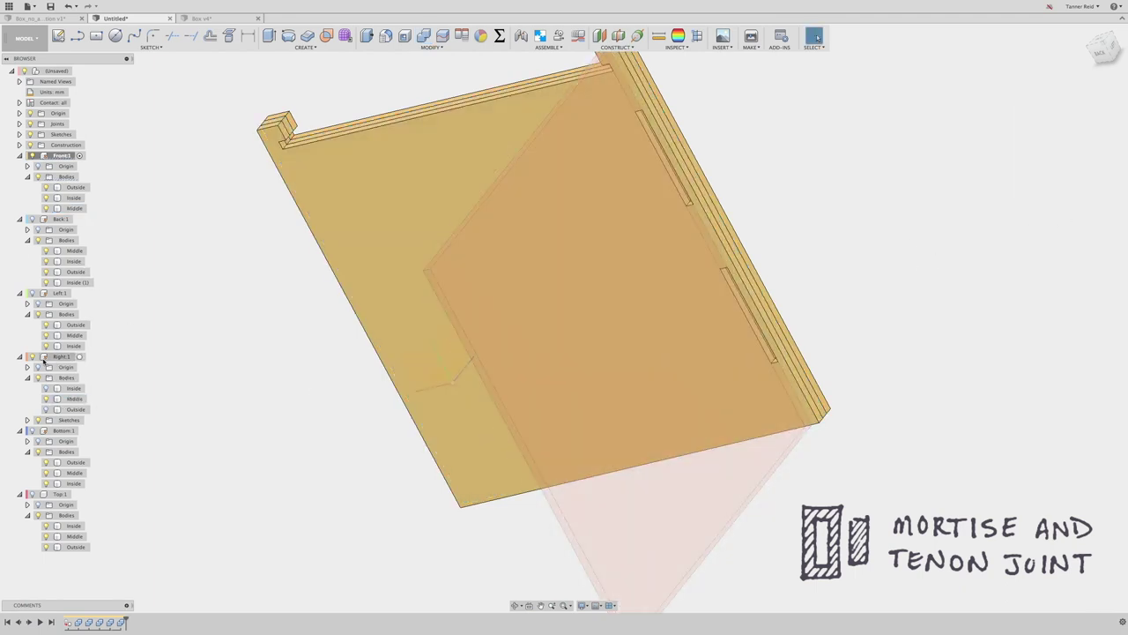
Step: Examine the mortises in Front with Right hidden, and show Right again with all three layers
left_click(515, 605)
mouse_move(618, 335)
left_mouse_down()
mouse_move(625, 297)
mouse_move(644, 283)
mouse_move(616, 285)
mouse_move(644, 294)
mouse_move(619, 317)
left_mouse_up()
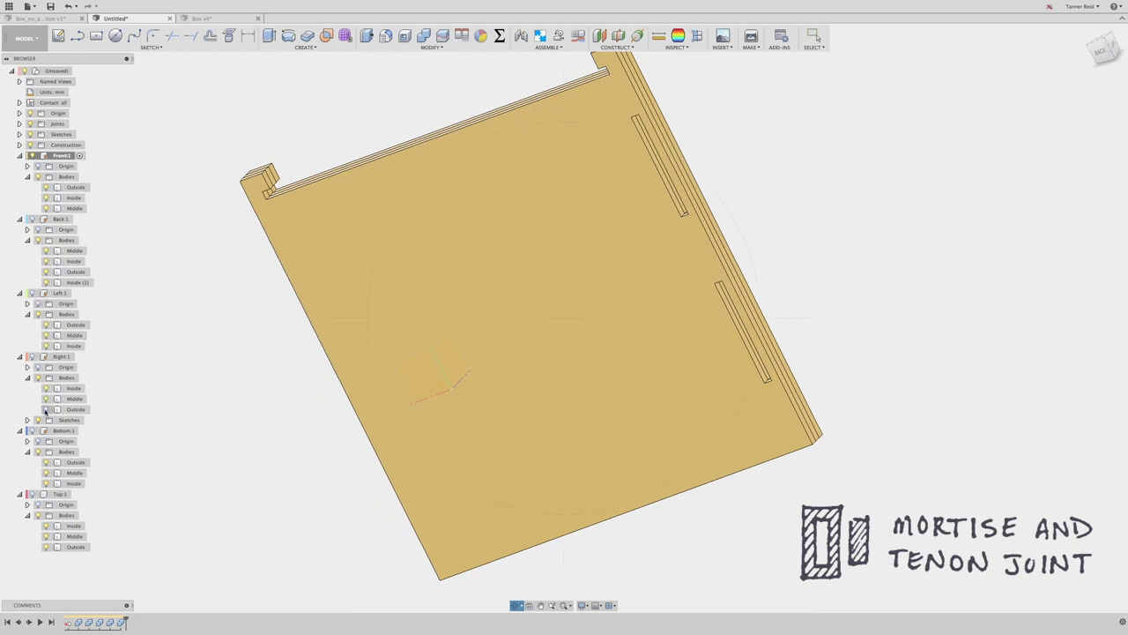
left_click(33, 357)
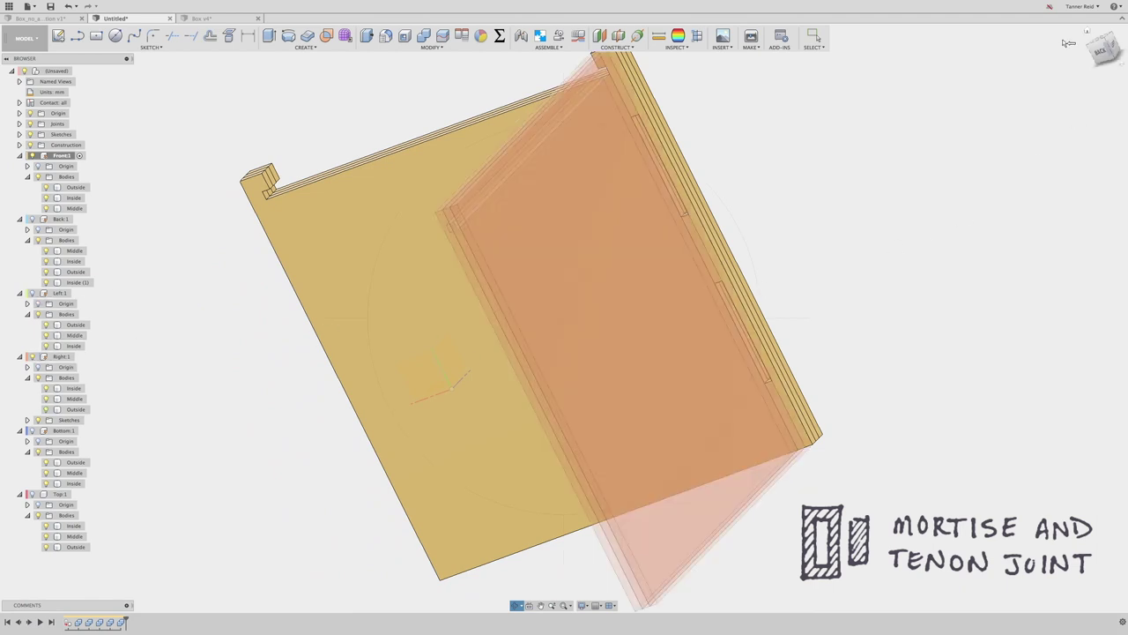
left_click_drag(702, 277, 655, 289)
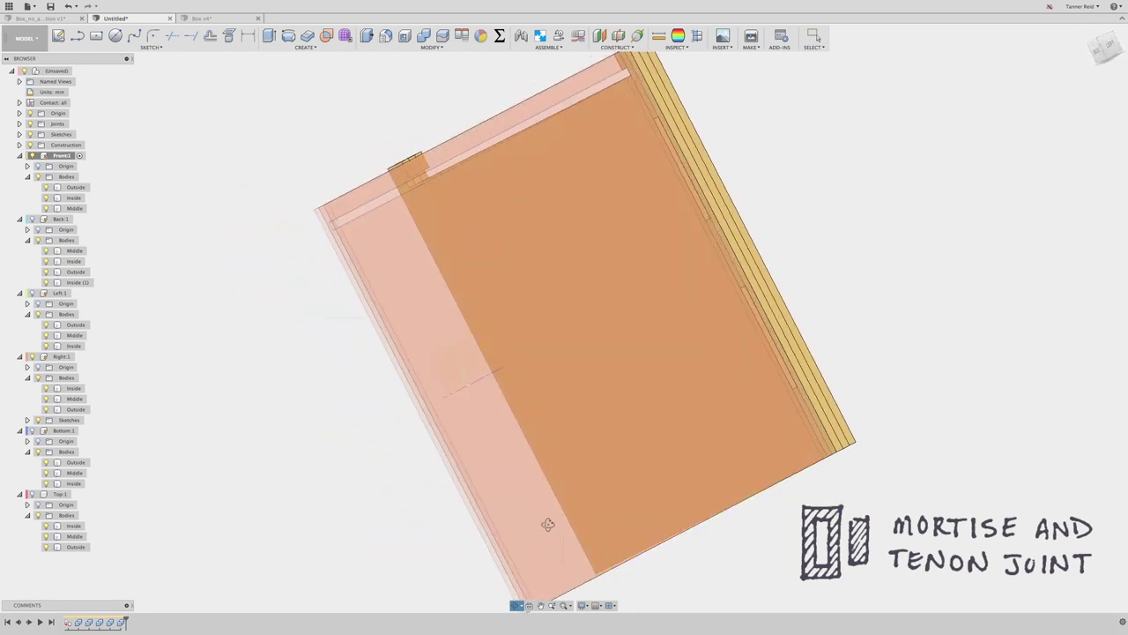
Step: Inspect the mortises in Front with the Shaded with Hidden Edges visual style, and restore Shaded with Visible Edges Only
left_click(582, 605)
mouse_move(617, 528)
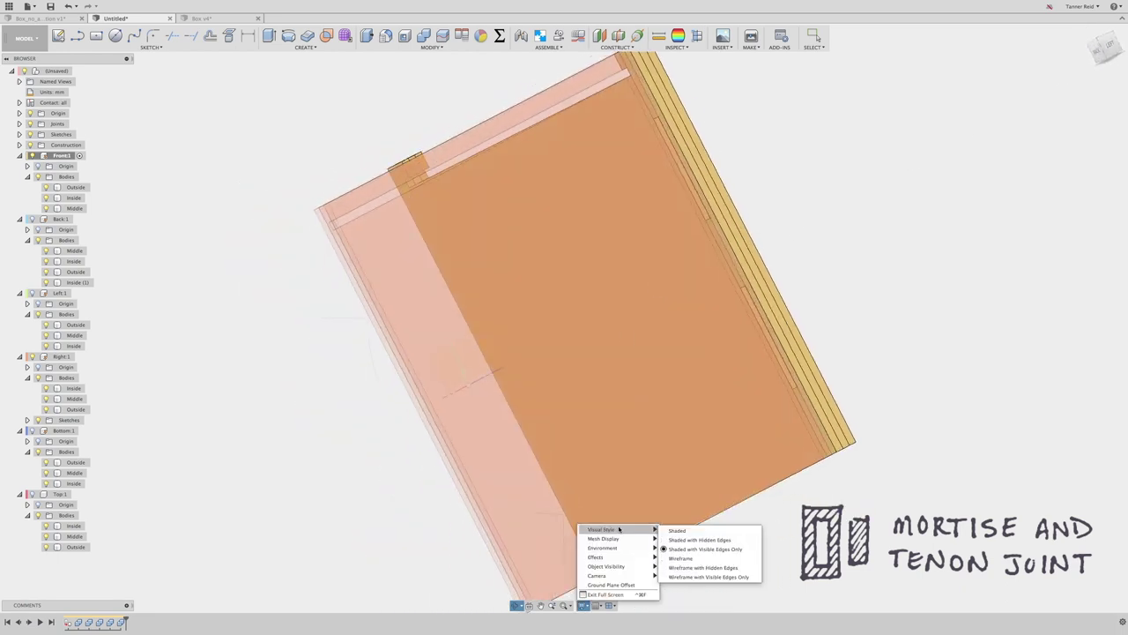
left_click(698, 539)
mouse_move(691, 339)
left_mouse_down()
mouse_move(684, 329)
mouse_move(638, 346)
mouse_move(690, 330)
mouse_move(690, 342)
left_mouse_up()
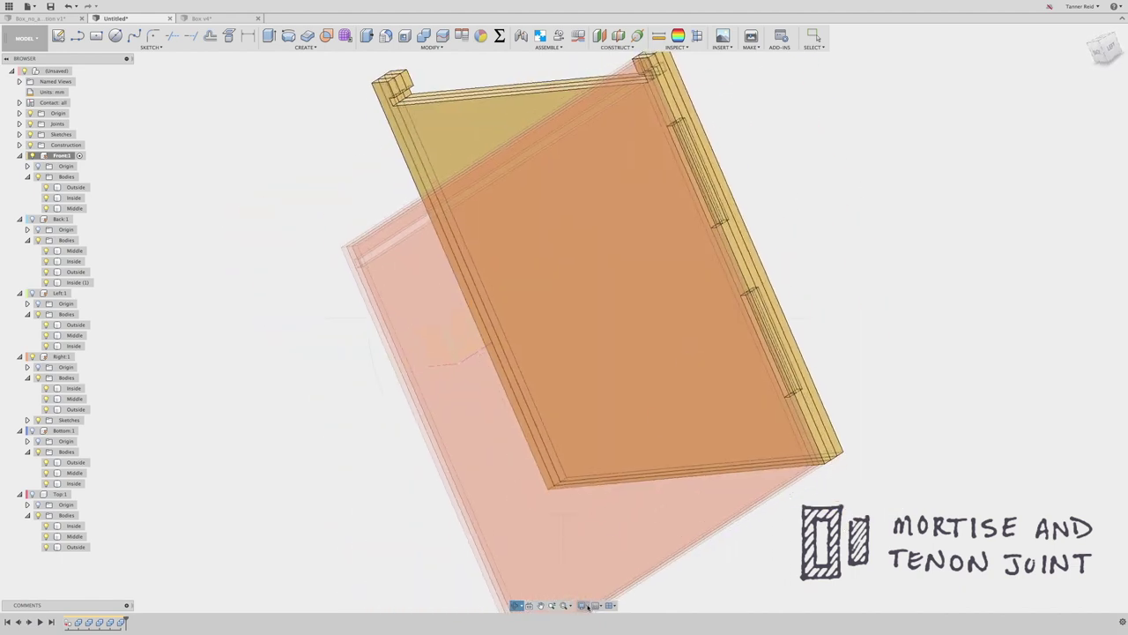
left_click(585, 605)
mouse_move(627, 535)
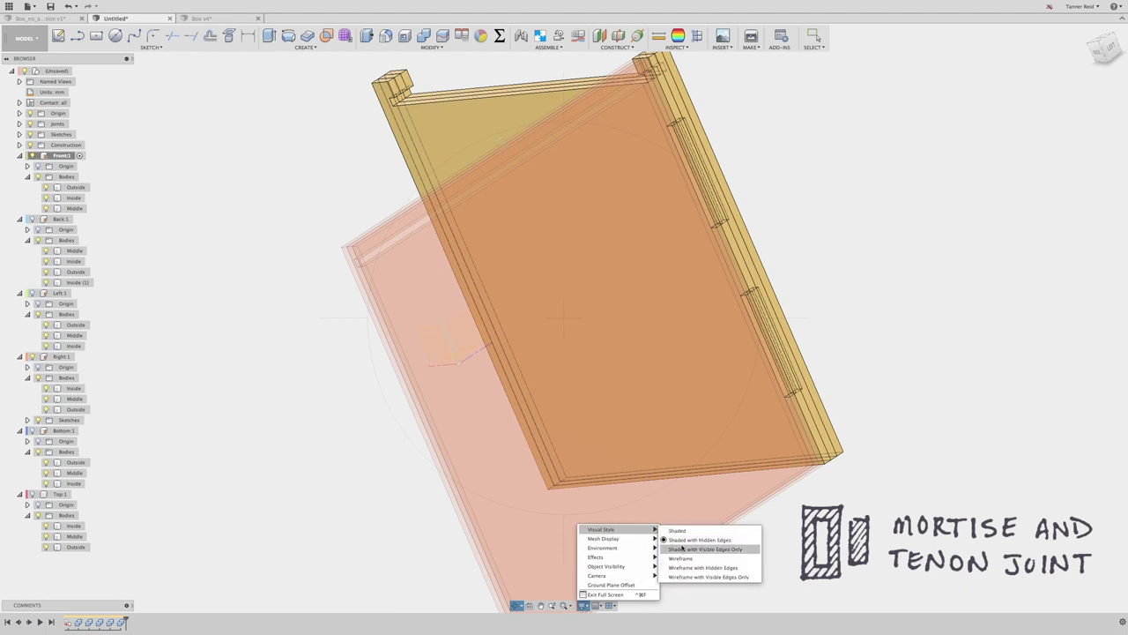
left_click(683, 549)
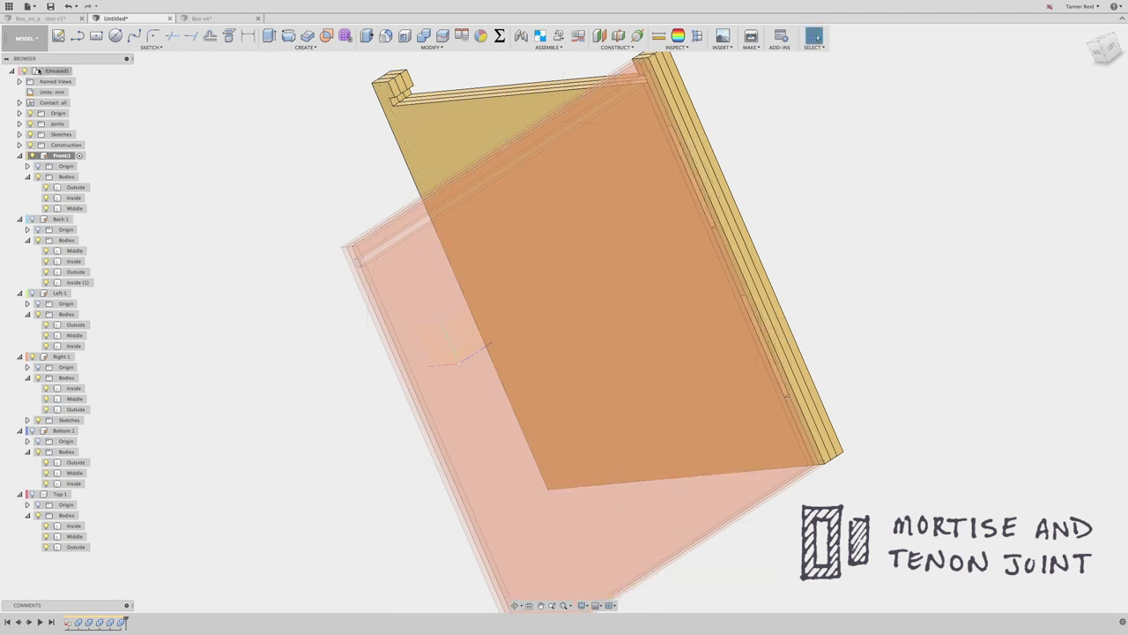
Step: Activate the top-level assembly and inspect the mortise and tenon joint with a section -5 mm from the right panel's outer face
left_click(78, 72)
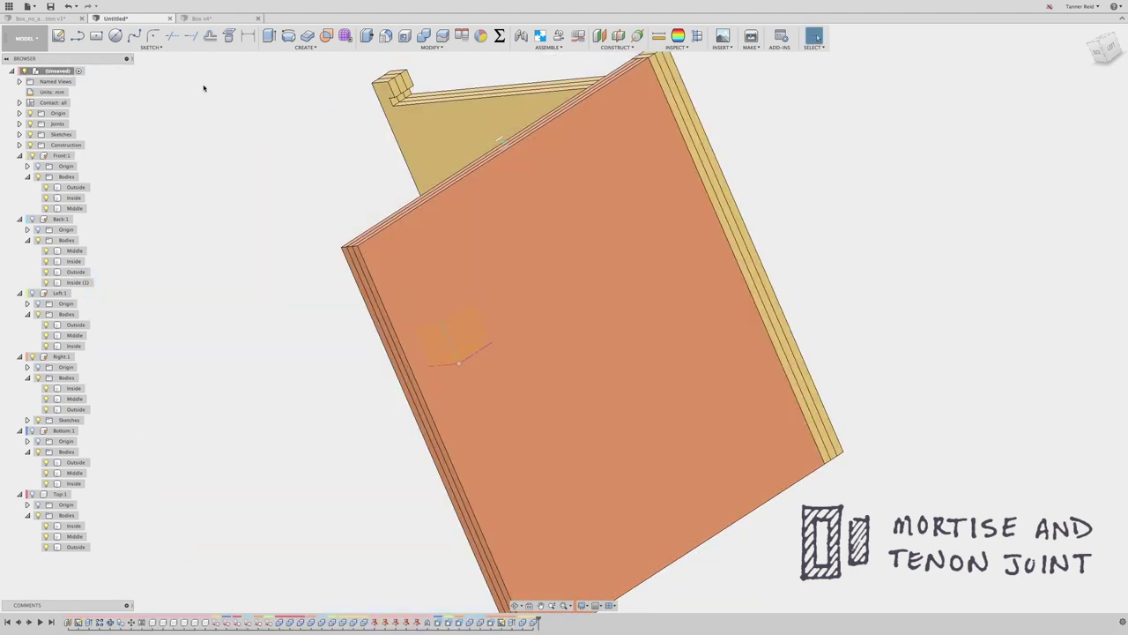
left_click(696, 36)
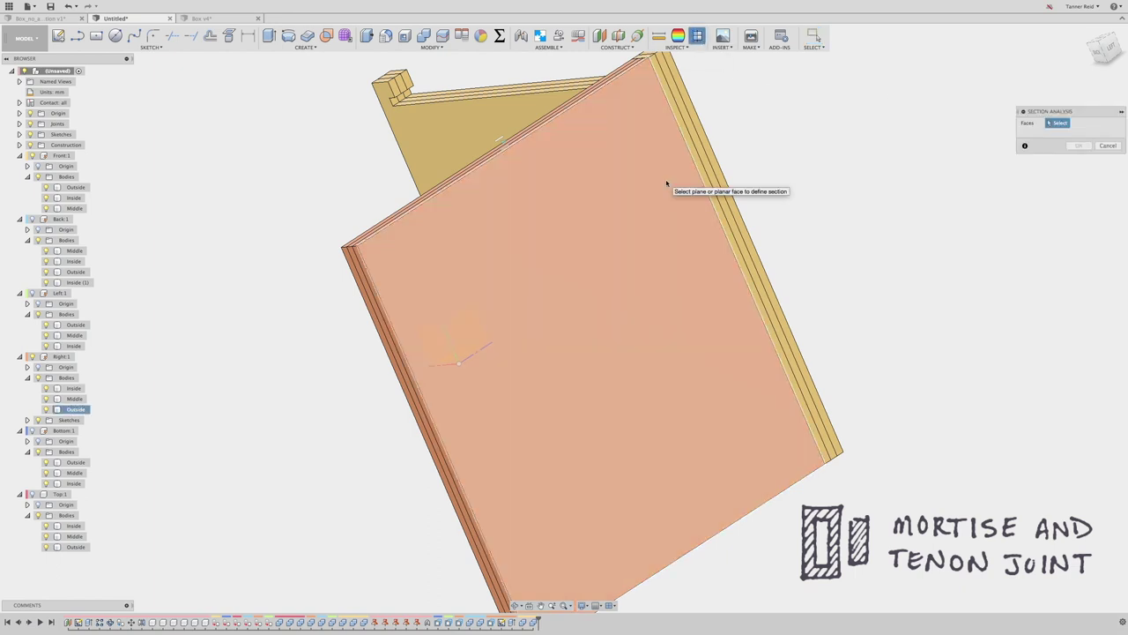
left_click(680, 179)
left_click_drag(672, 181, 661, 180)
left_click(1106, 47)
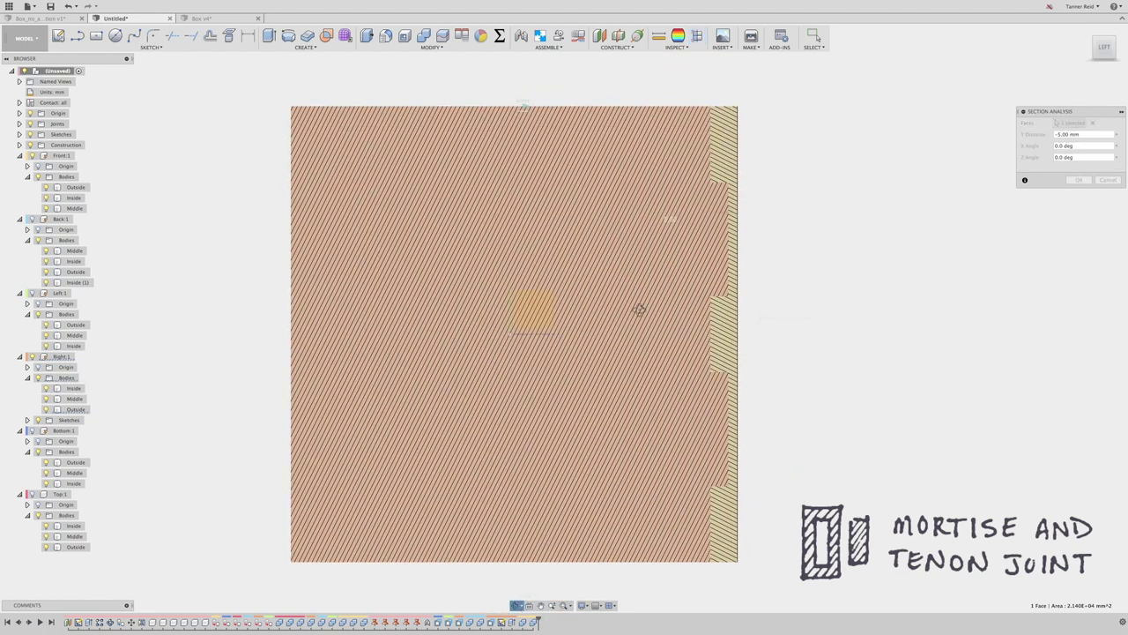
middle_click_drag(637, 314, 593, 286, "shift")
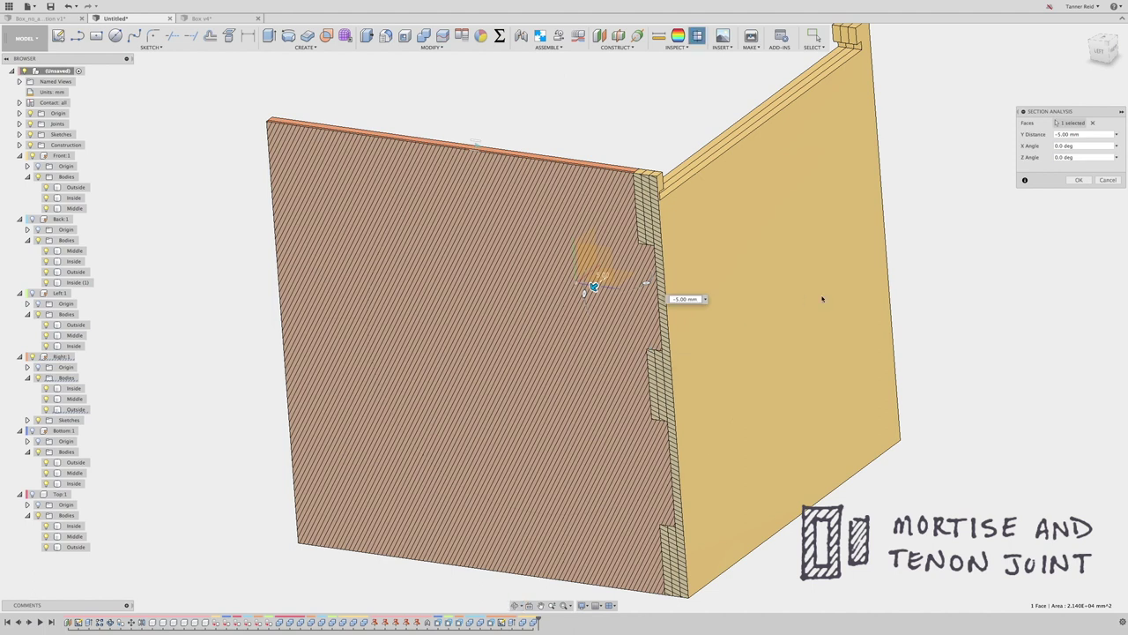
left_click(1108, 180)
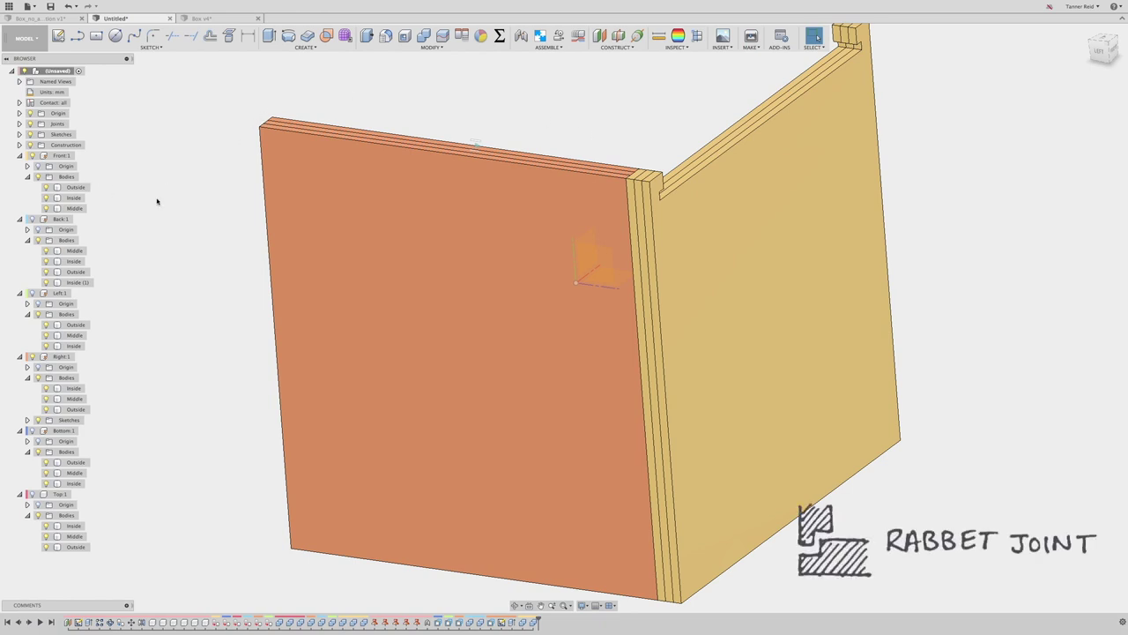
Step: Switch to the Box_no_animation design, show the Back, Bottom, Top and Right components, and turn off component colour cycling
left_click(40, 18)
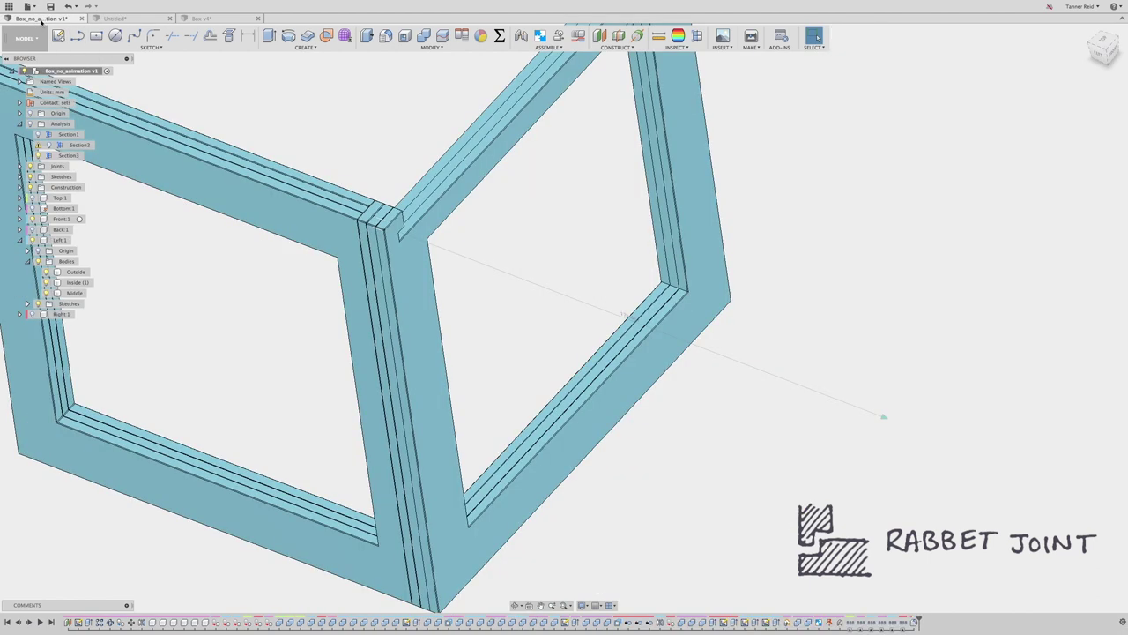
left_click(31, 229)
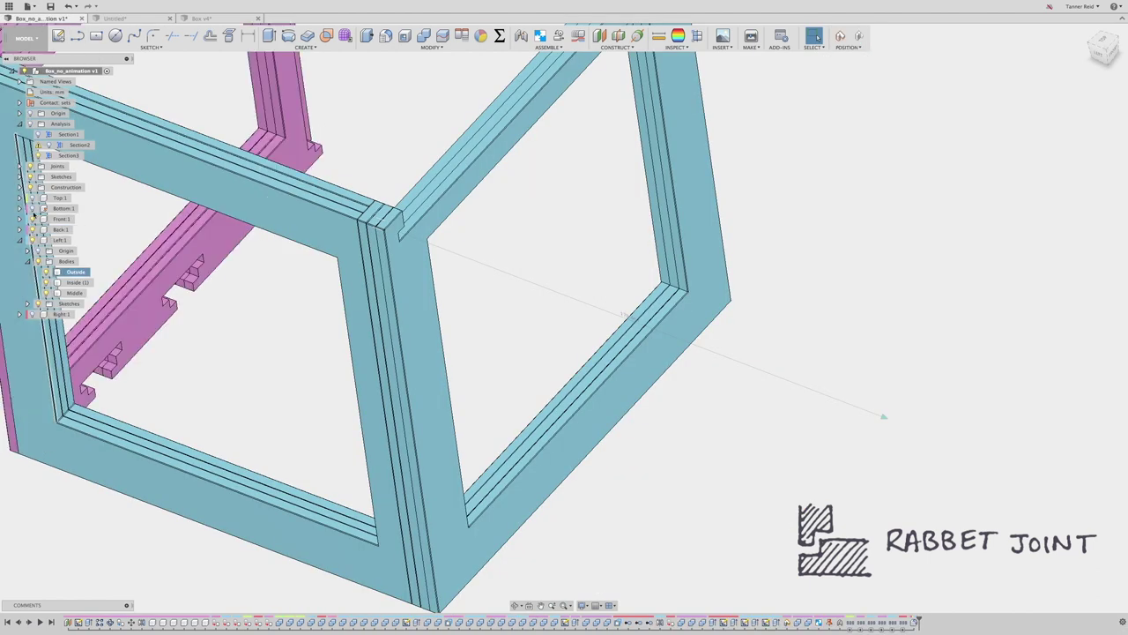
left_click(32, 208)
left_click(31, 197)
left_click(32, 315)
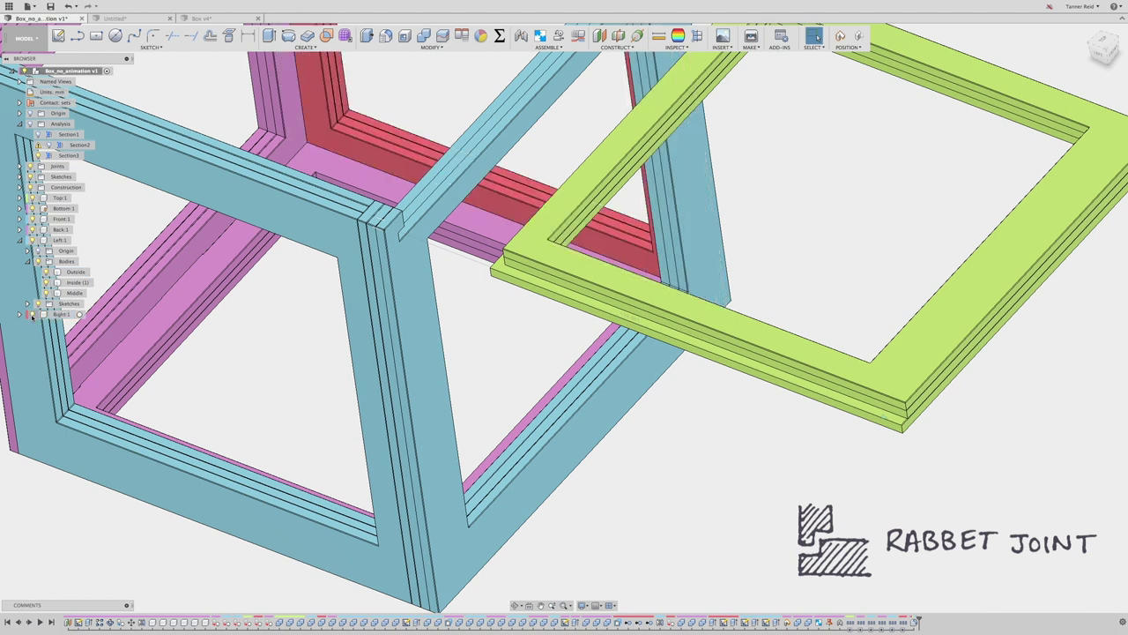
key("shift+n")
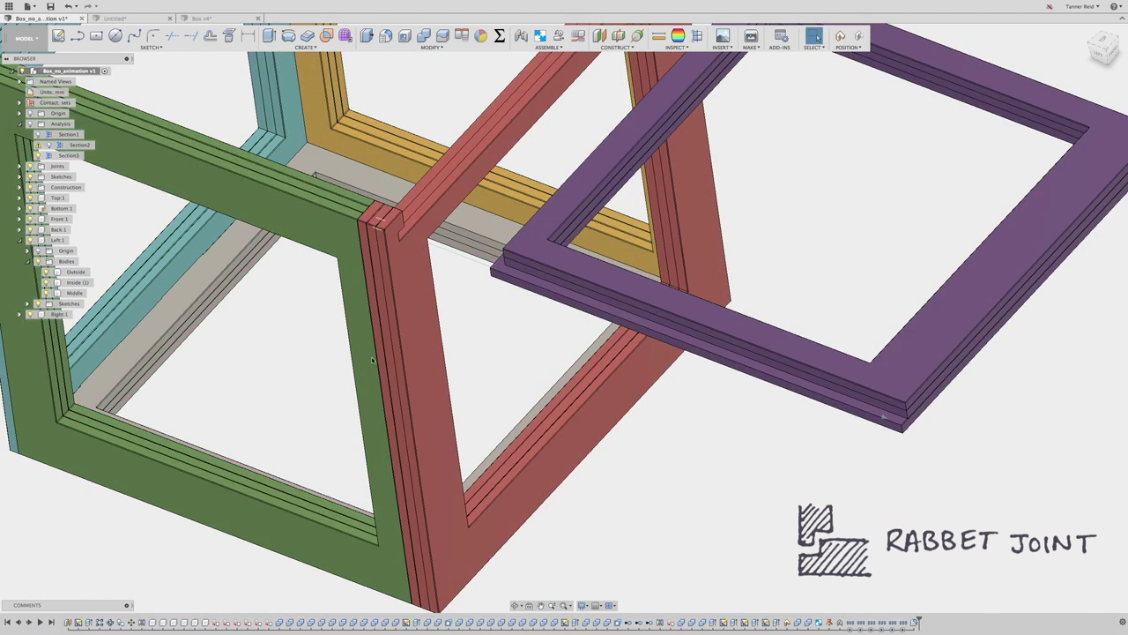
Step: Examine the stepped rabbet joints at the box's lower corners with a section -20 mm from the back panel's outer face
left_click(517, 606)
left_click_drag(520, 349, 544, 405)
left_click(540, 605)
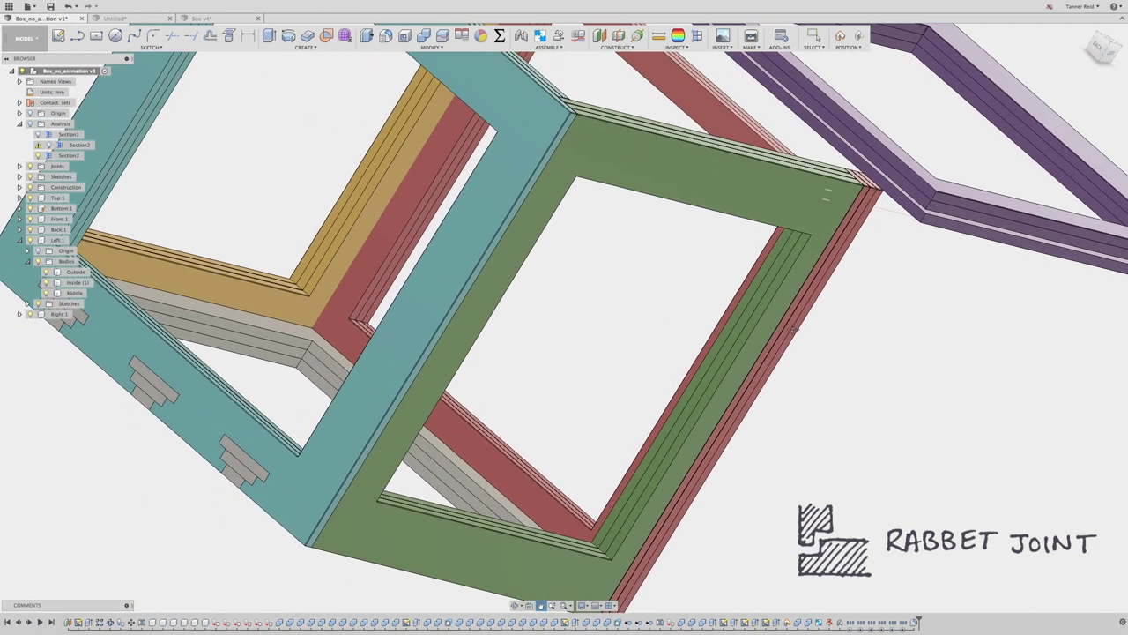
left_click(697, 35)
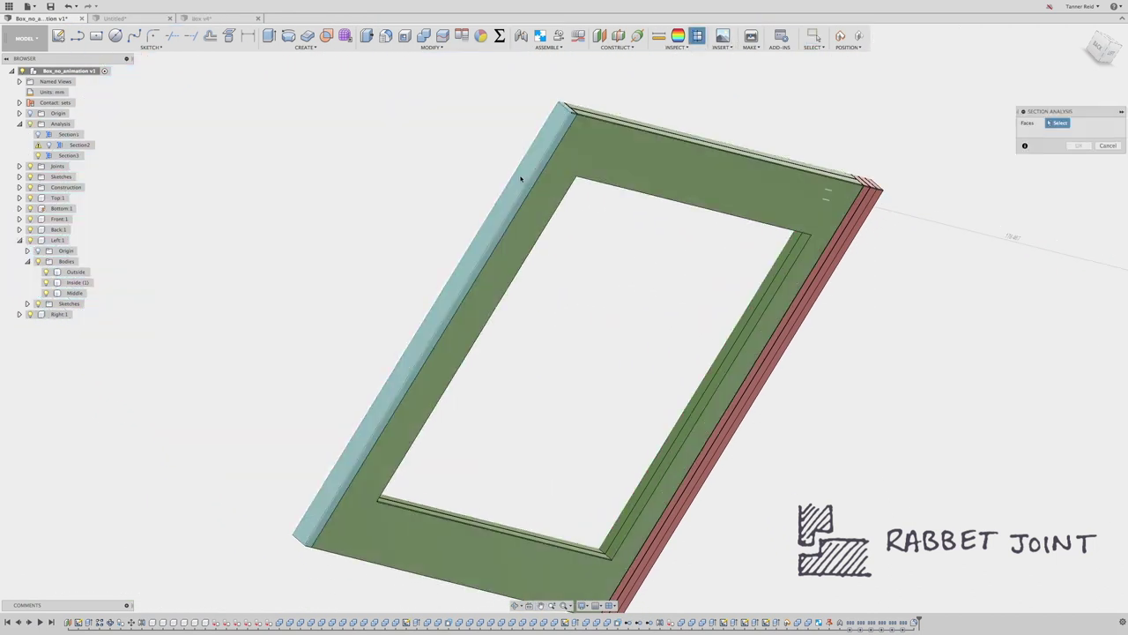
left_click(526, 166)
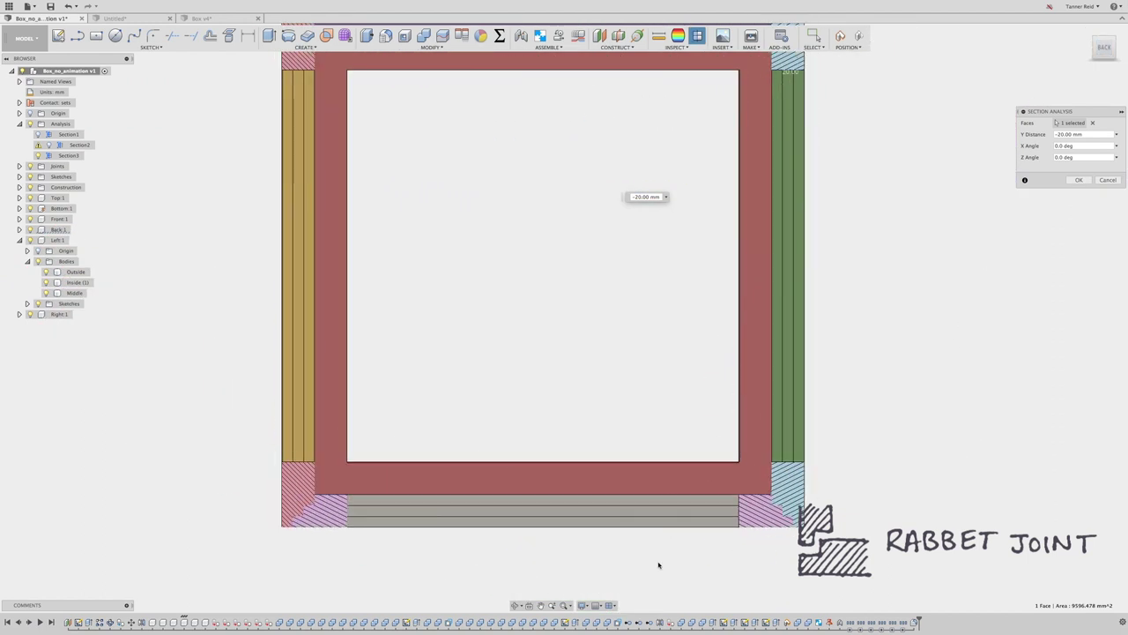
left_click(541, 605)
left_click_drag(646, 418, 637, 392)
key("Escape")
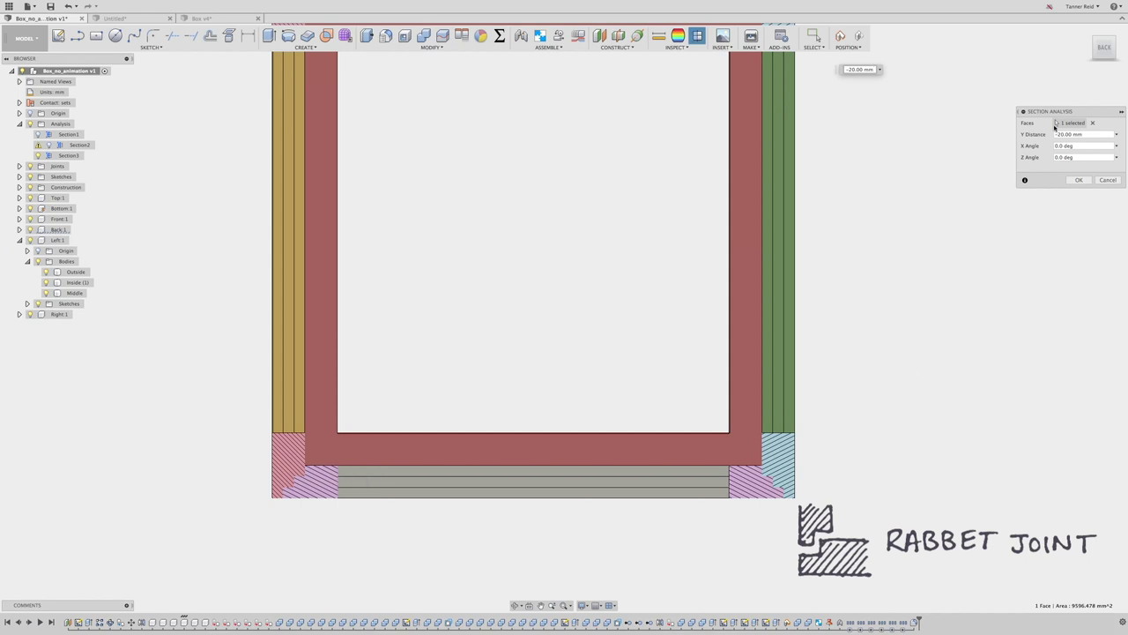
left_click_drag(1104, 50, 1087, 50)
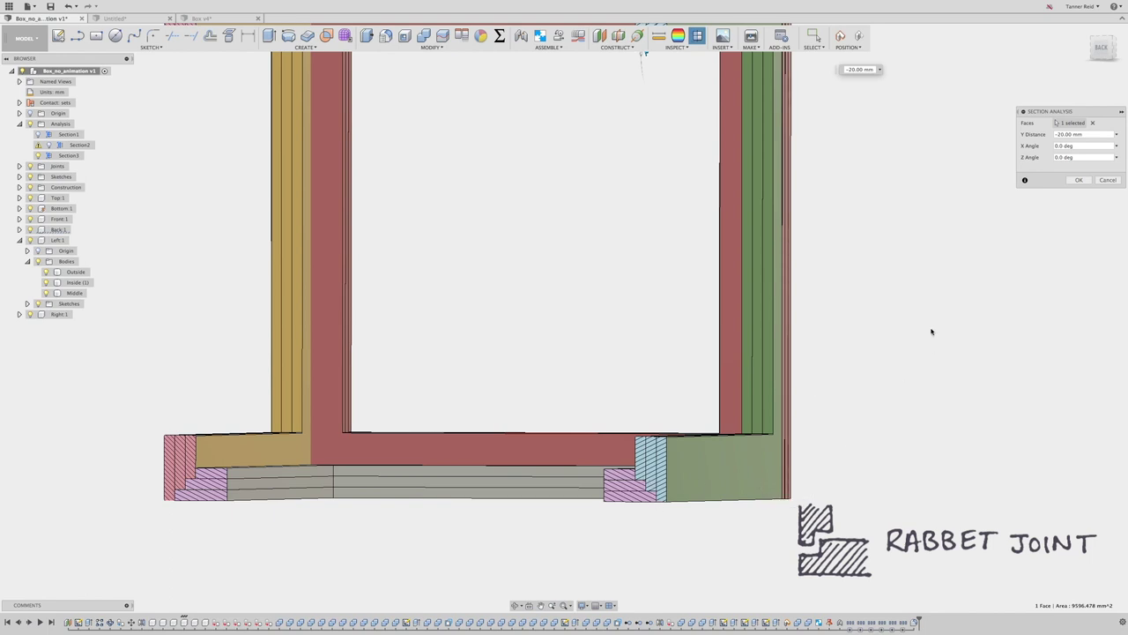
left_click(1103, 181)
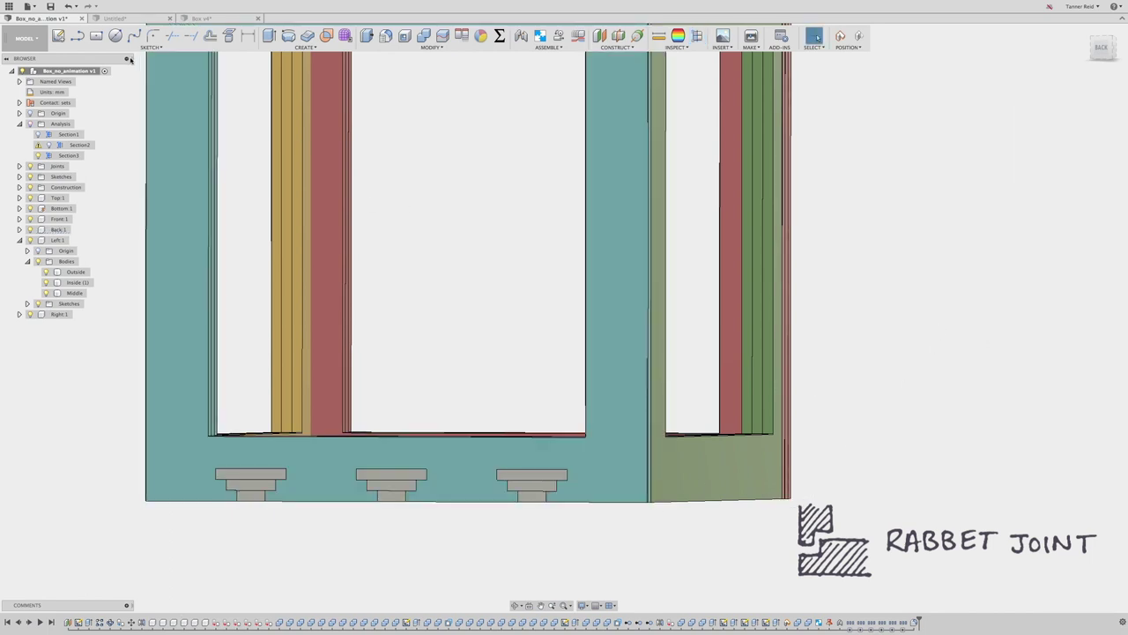
Step: Return to the untitled box design, turn on component colour cycling, hide the Front component and show the Bottom component
left_click(116, 17)
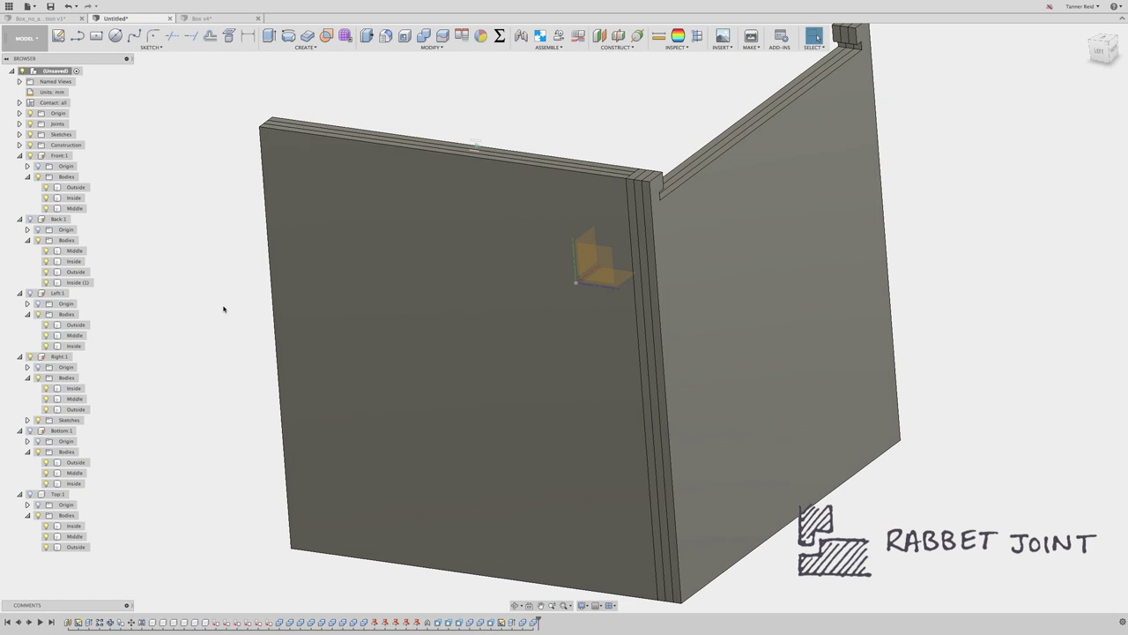
key("shift+n")
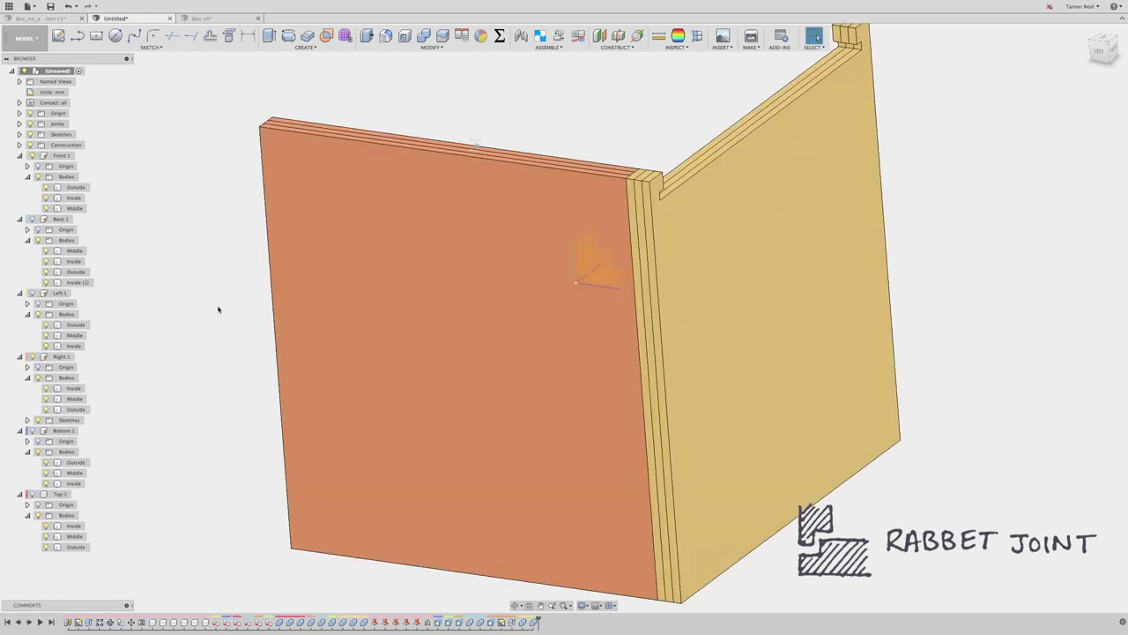
left_click(31, 155)
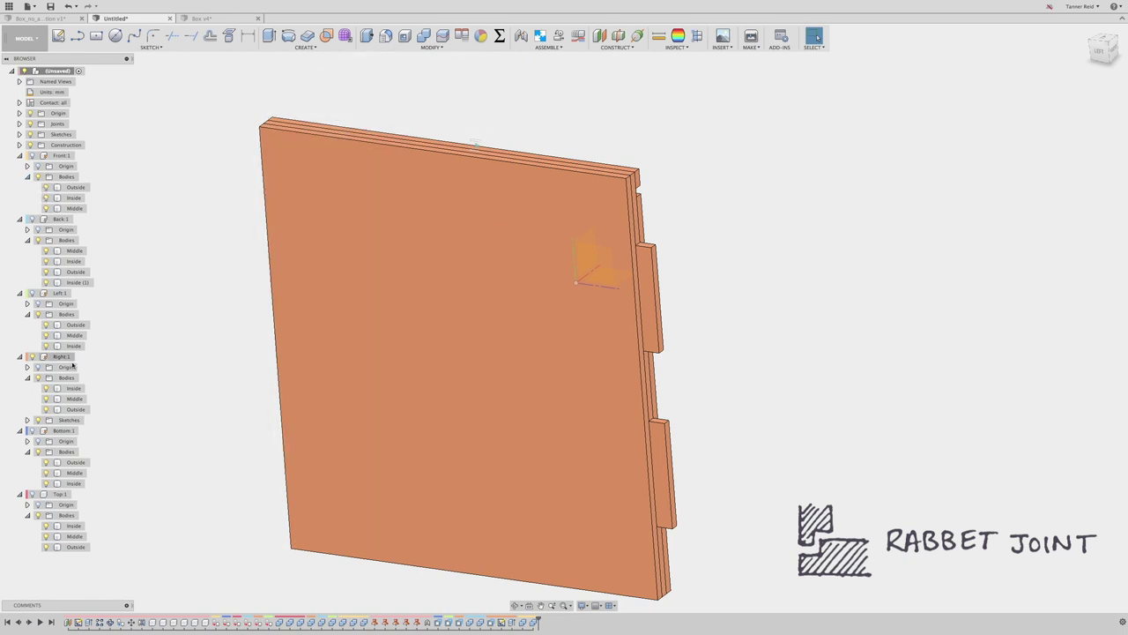
left_click(31, 431)
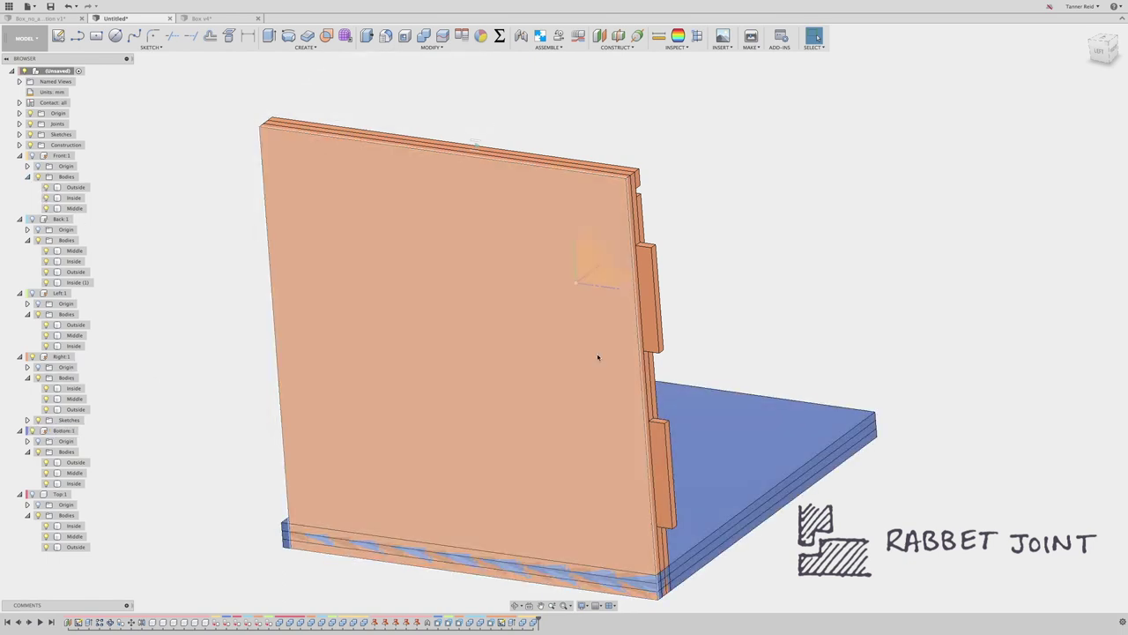
Step: Check the corner where the right and bottom panels overlap, hide the Bottom component, and activate the Right component for editing
left_click(1113, 51)
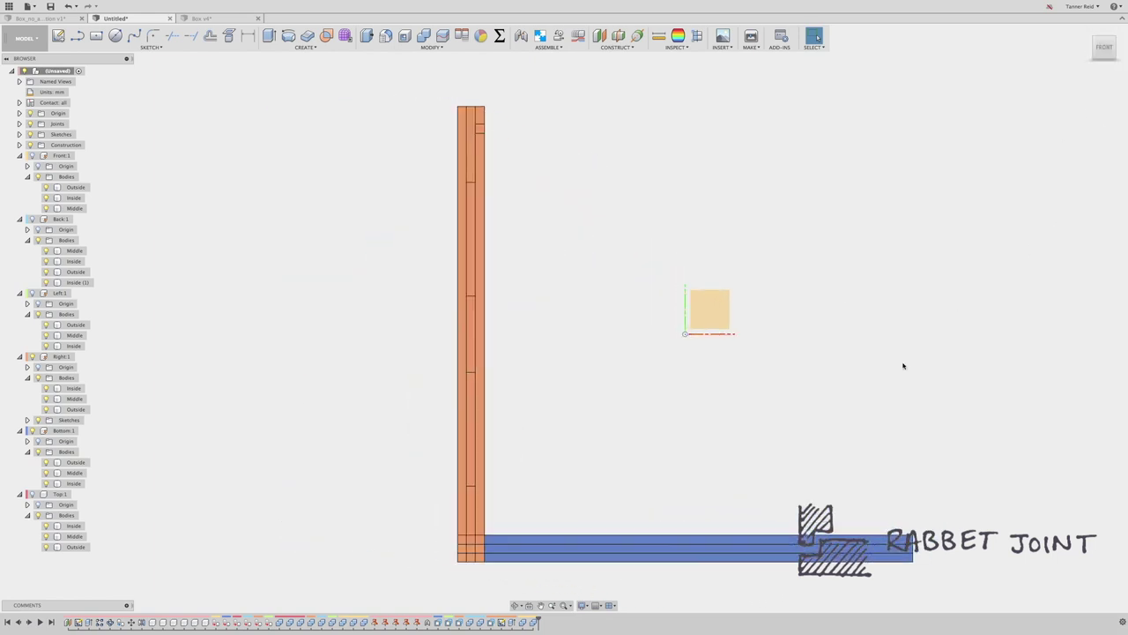
scroll(196, 74, "up", 1)
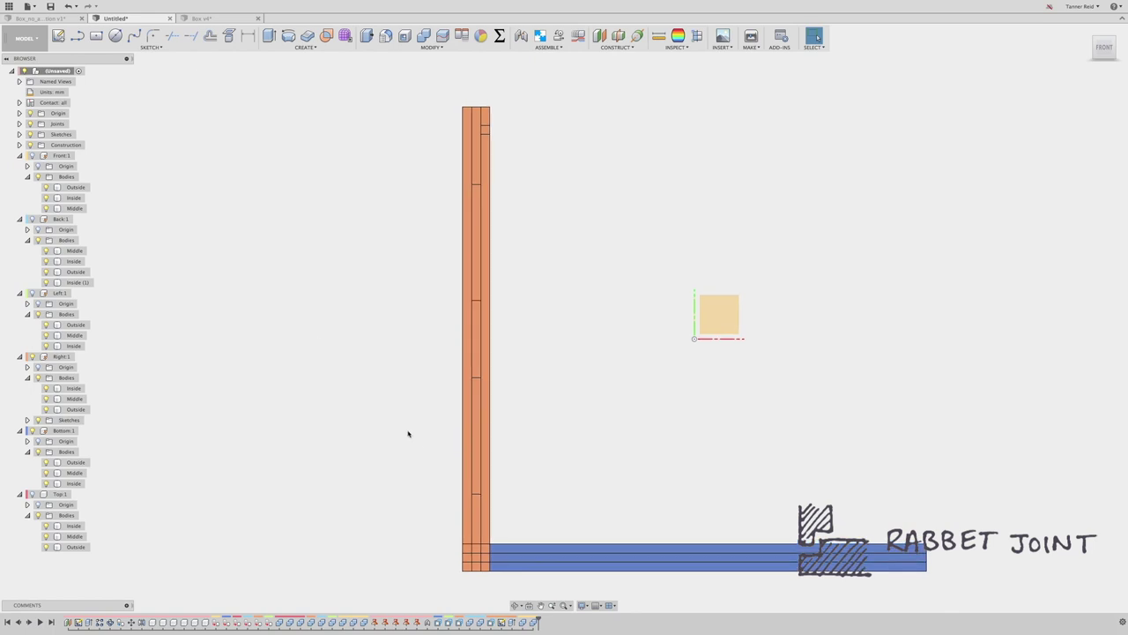
left_click(517, 606)
left_click_drag(579, 423, 580, 384)
scroll(483, 524, "up", 5)
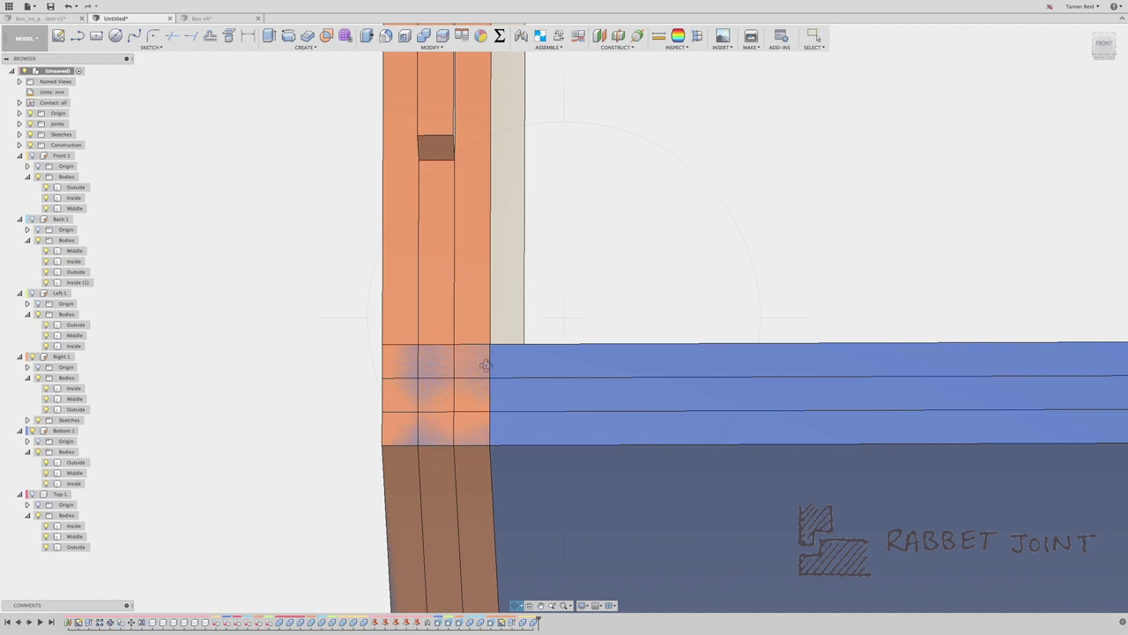
key("Escape")
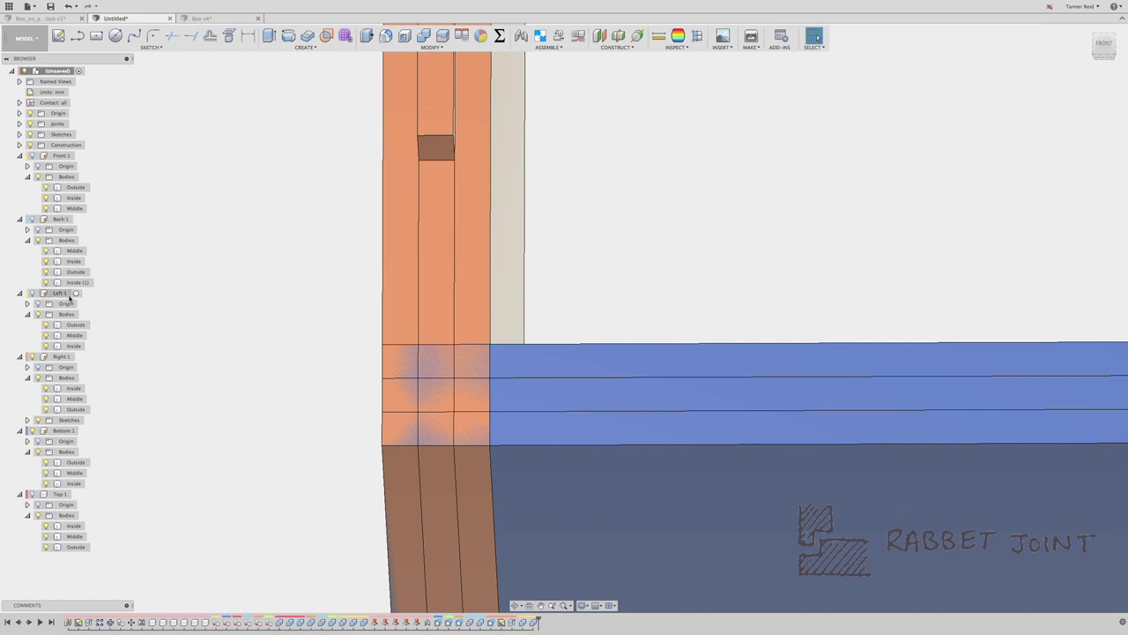
left_click(82, 431)
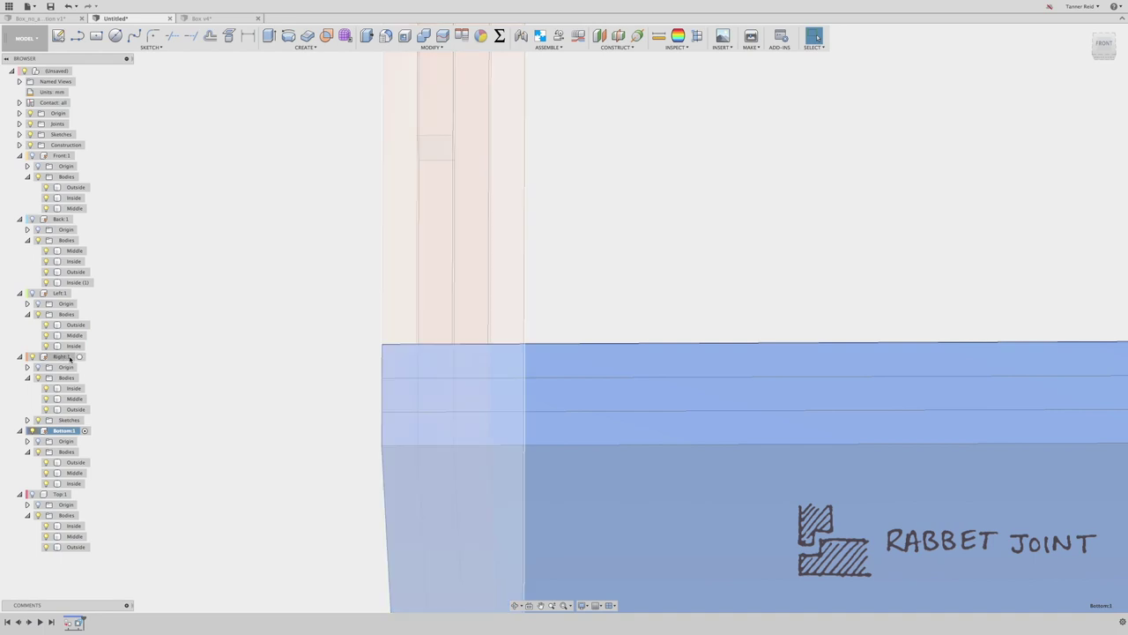
left_click(31, 431)
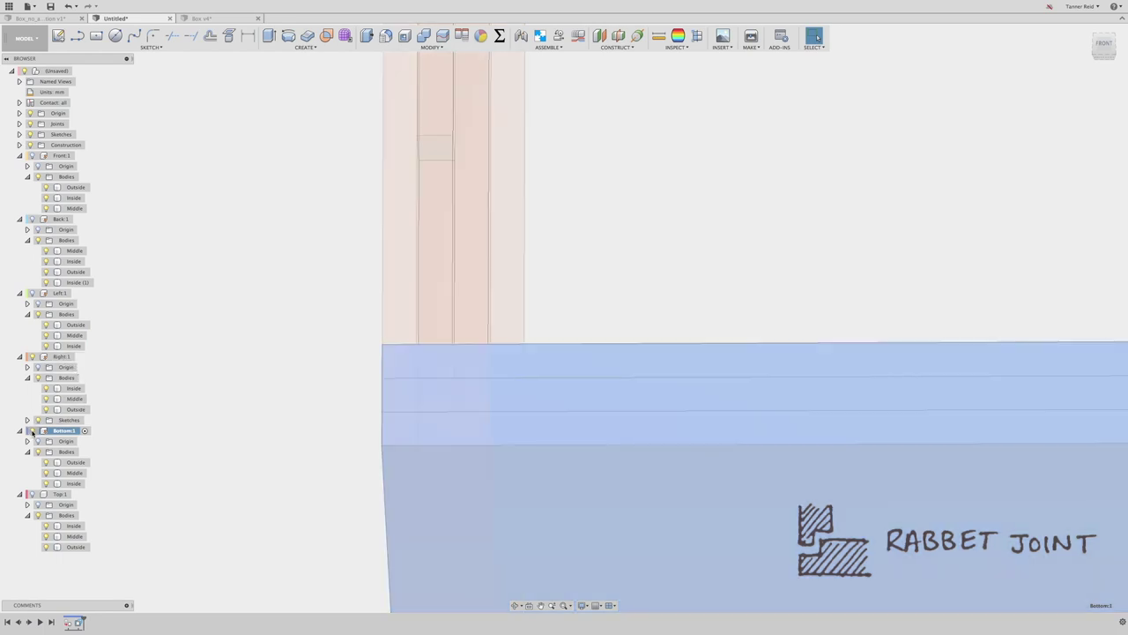
left_click(79, 356)
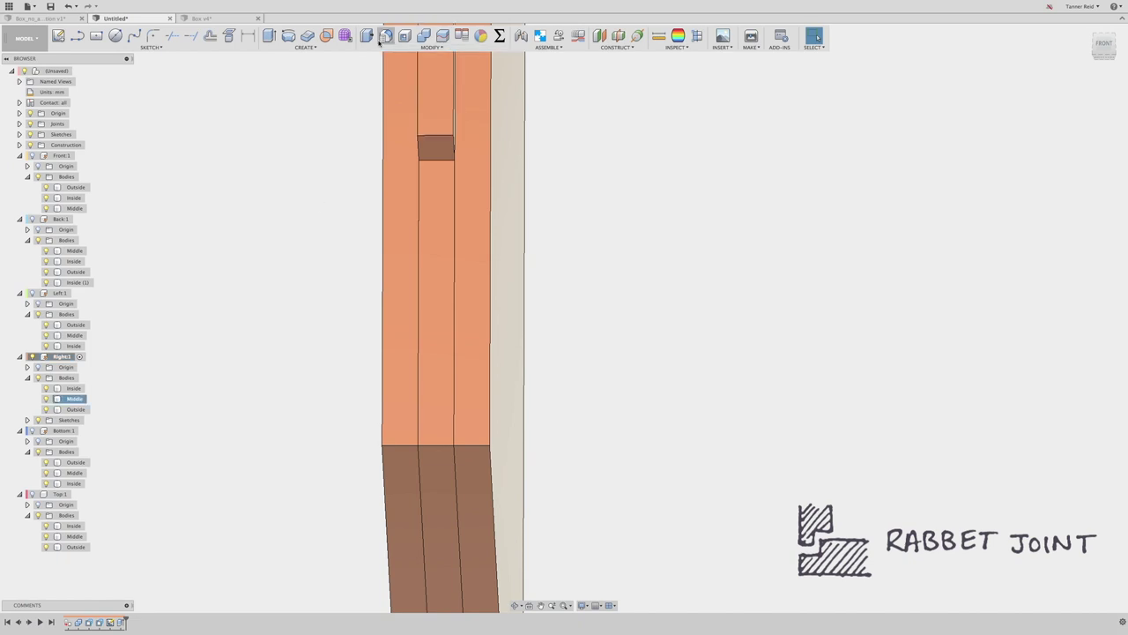
Step: Offset the lower end face of the right panel's middle layer by -Thickness
left_click(367, 36)
left_click(465, 448)
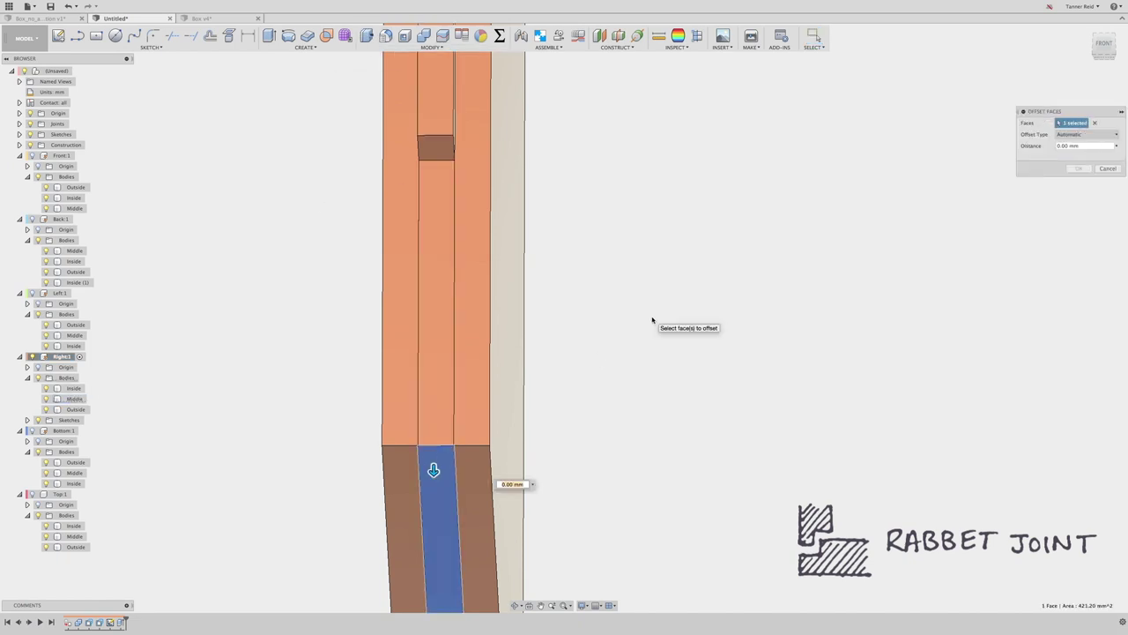
type("-Thickness")
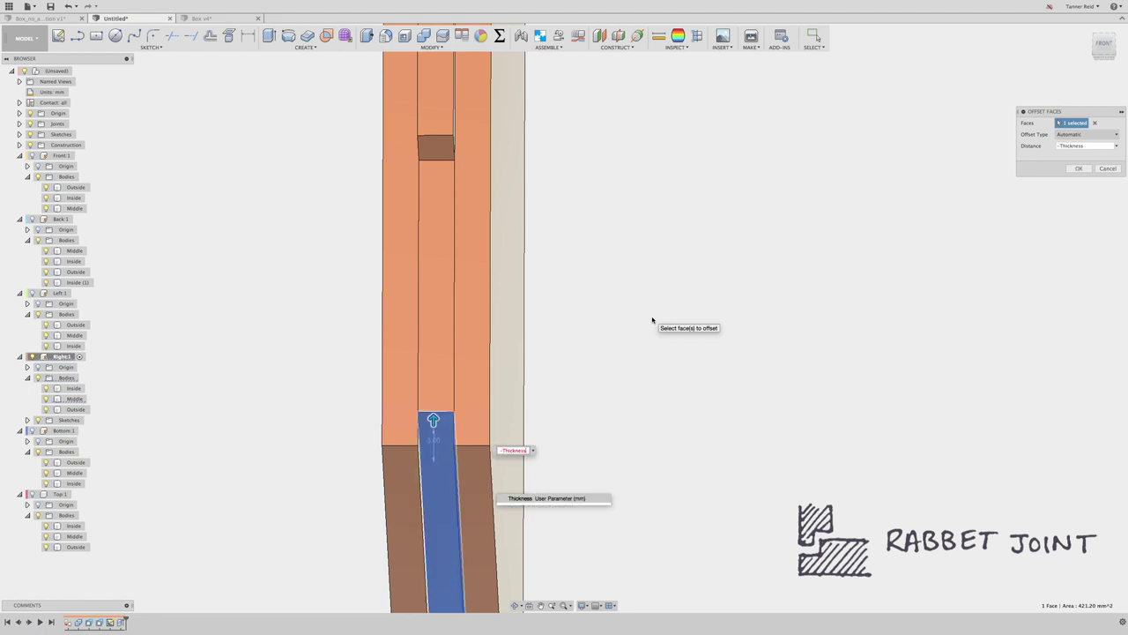
key("Return")
Step: Offset the lower end face of the right panel's inside layer inward by twice the Thickness parameter
left_click(367, 36)
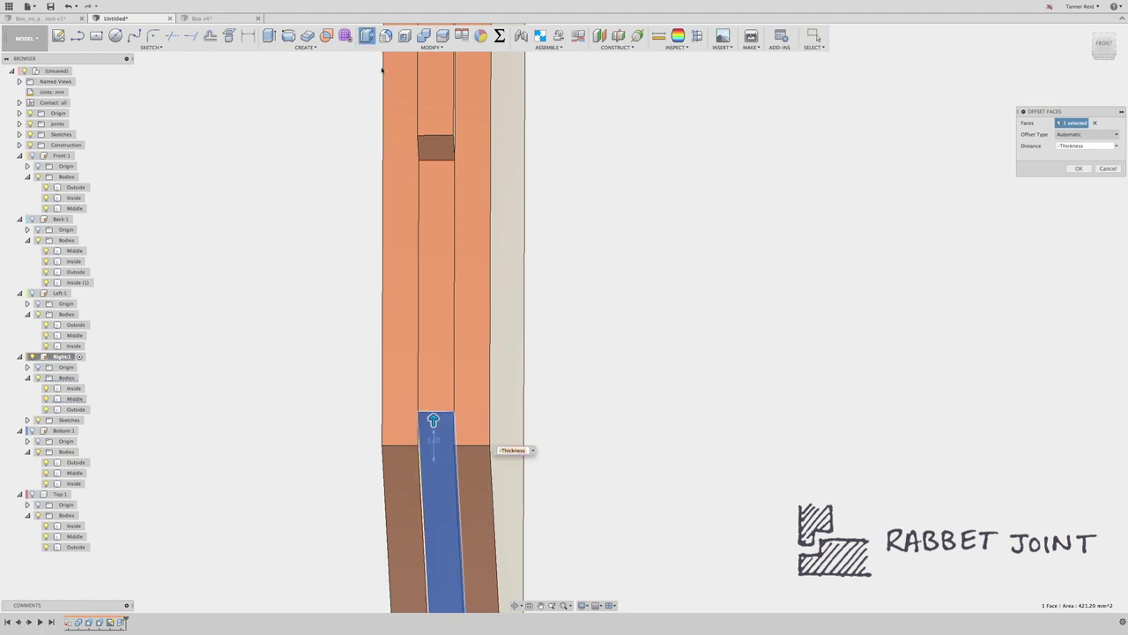
left_click(472, 468)
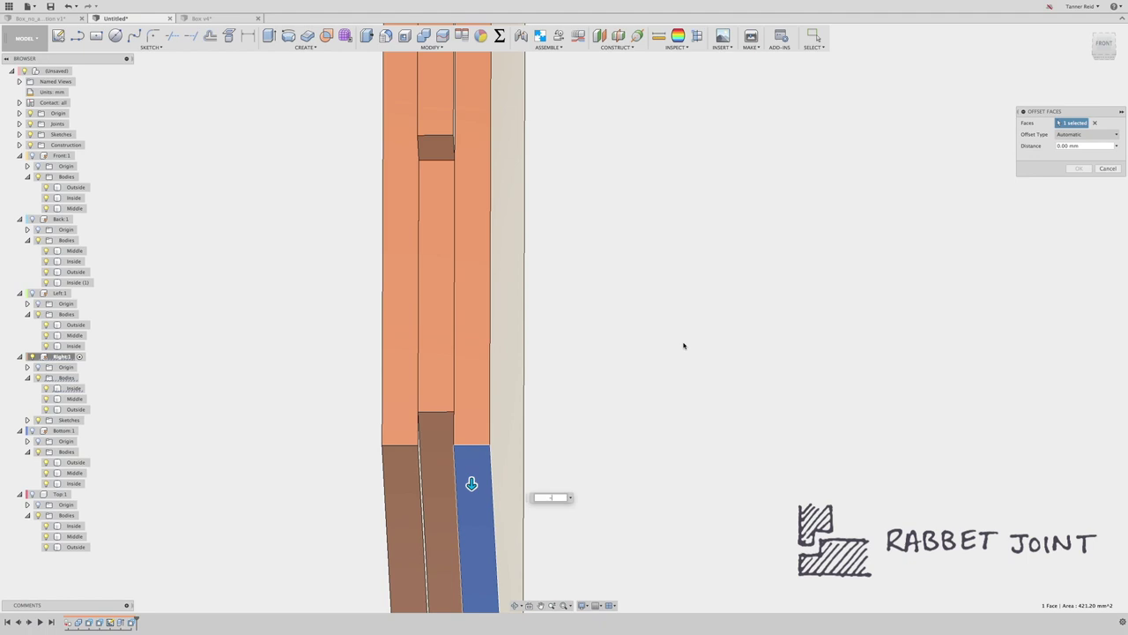
type("-Thickness")
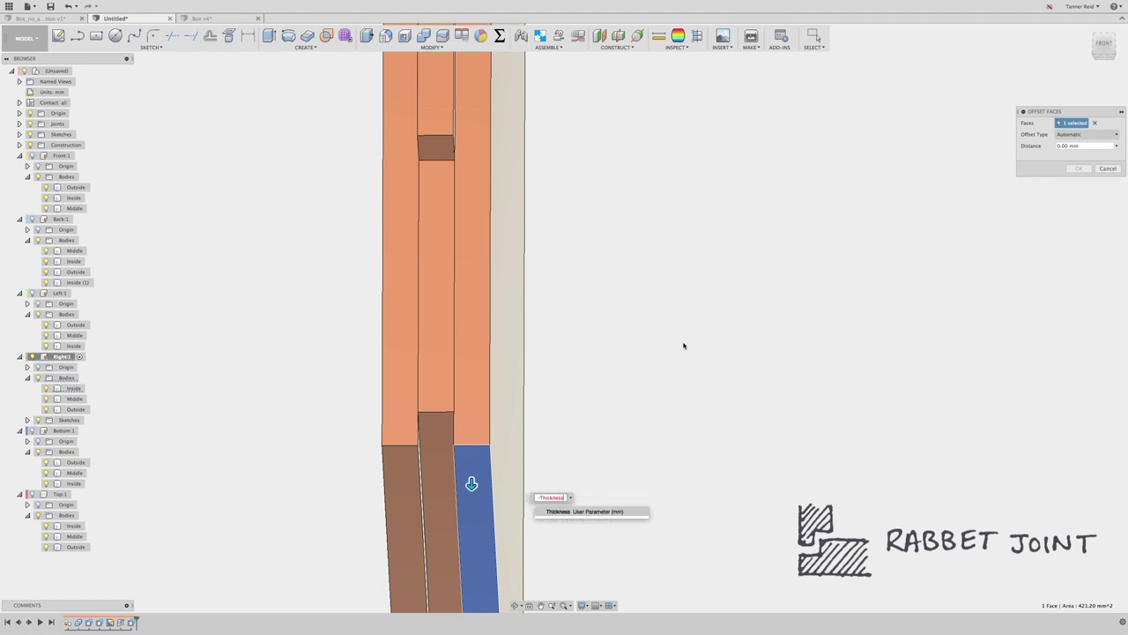
key("Return")
key("Return")
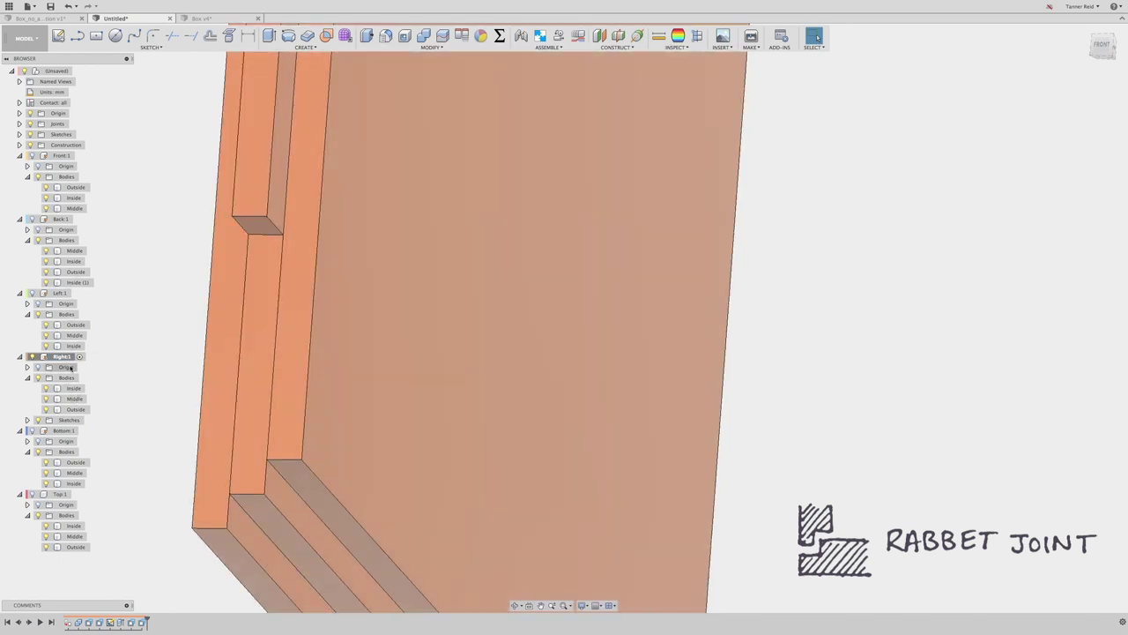
Step: Activate the Bottom component and cut its outside layer with the right panel's outside layer, keeping the tool body
left_click(84, 430)
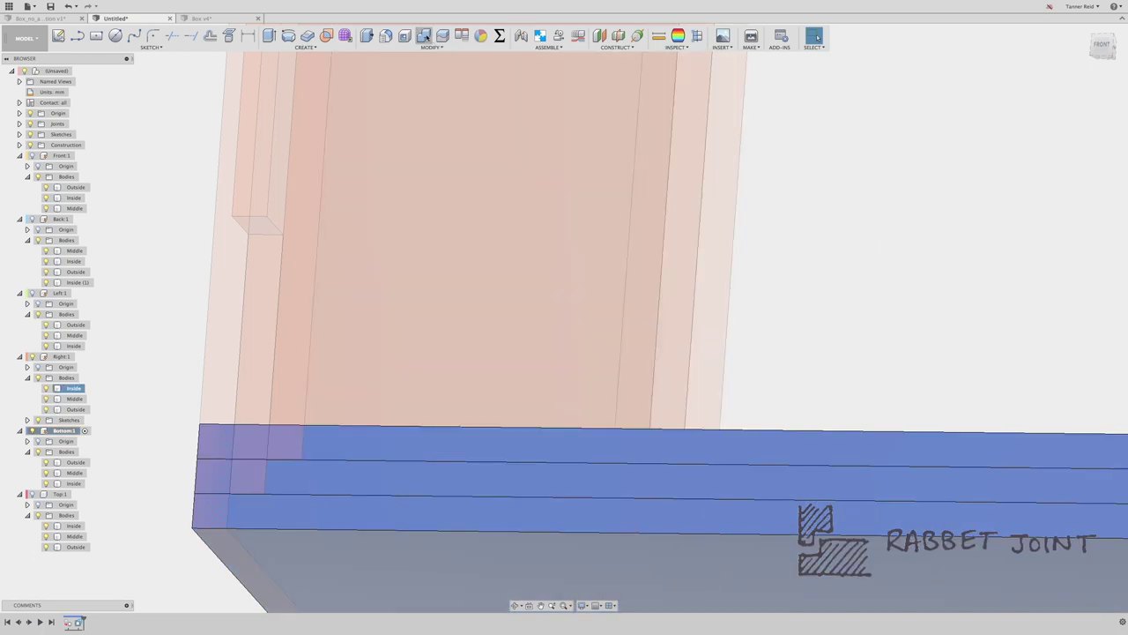
left_click(423, 36)
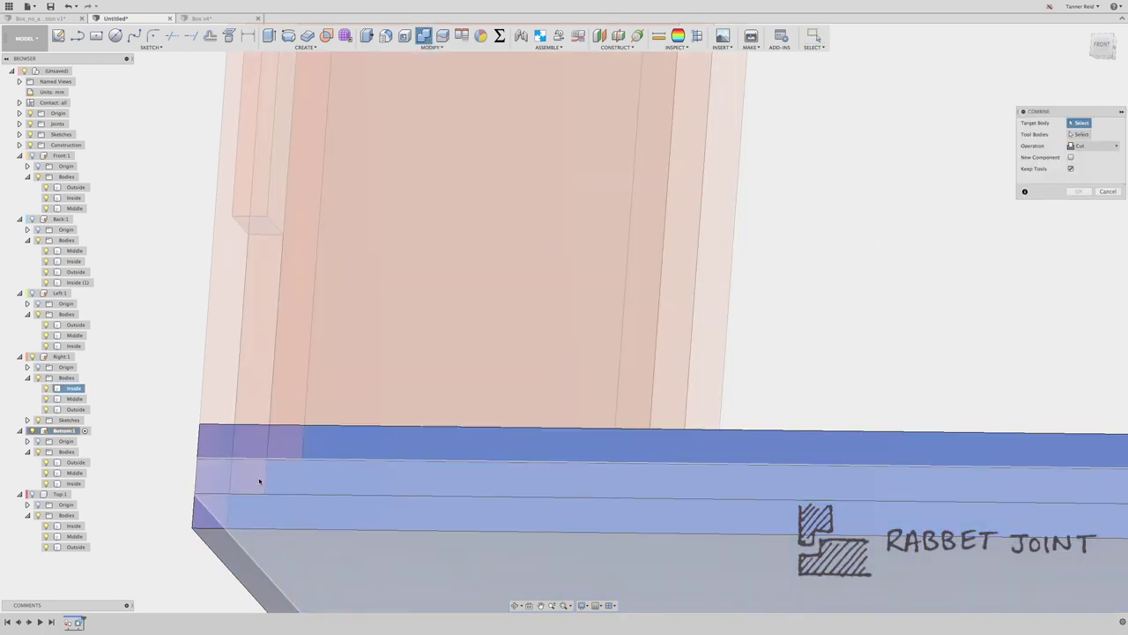
left_click(313, 524)
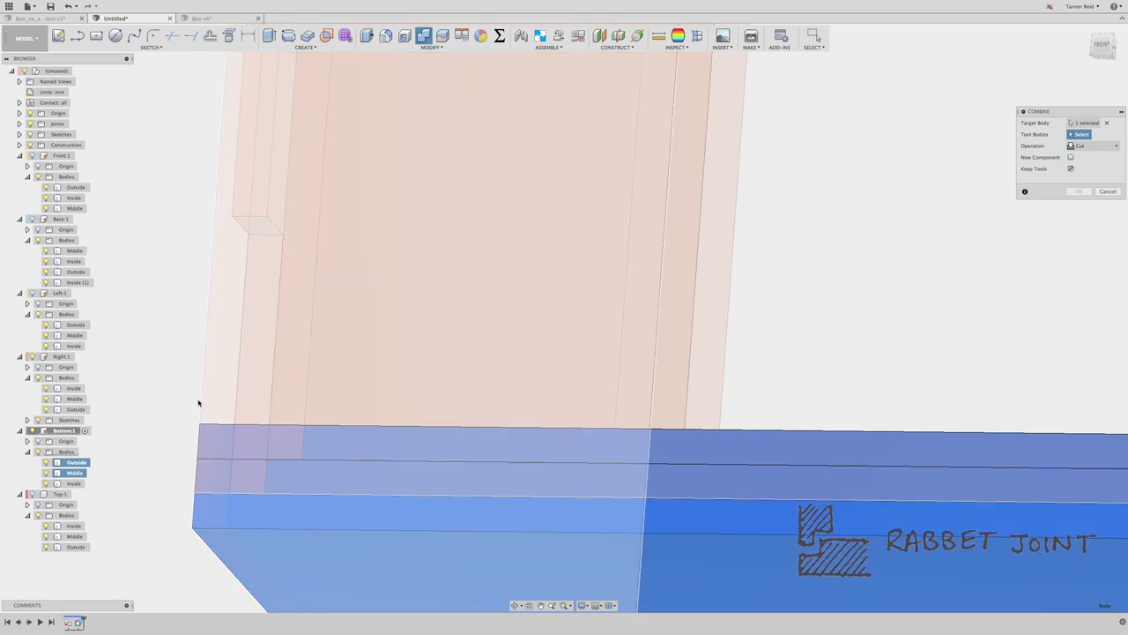
left_click(220, 363)
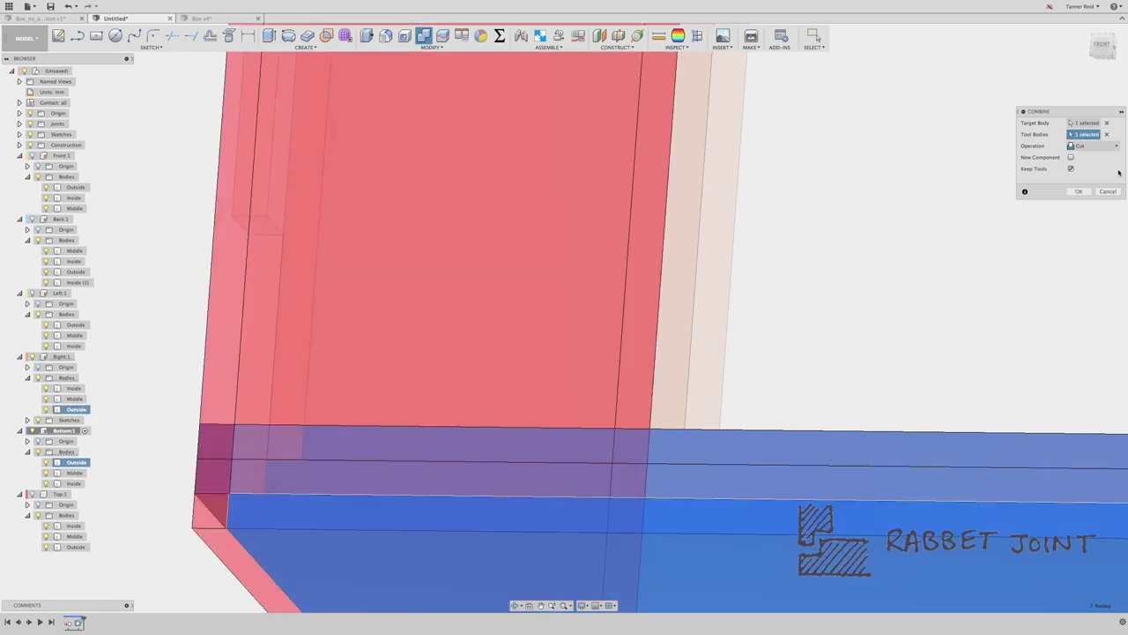
left_click(1078, 192)
Step: Cut the bottom panel's middle layer with the right panel's outside and middle layers, keeping the tool bodies
left_click(424, 35)
left_click(341, 466)
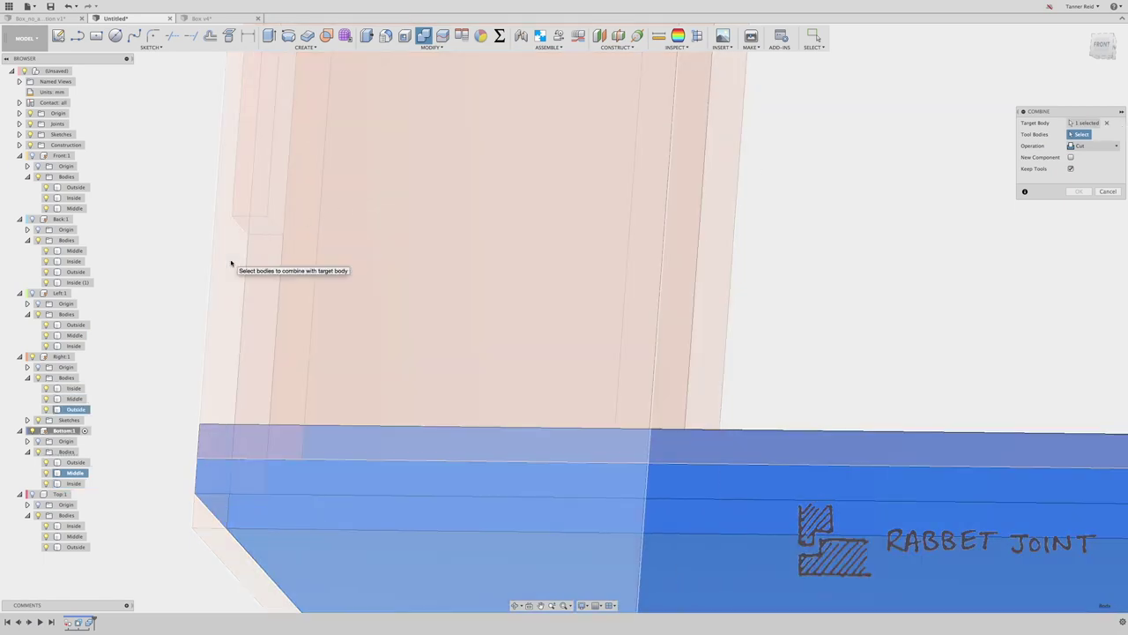
left_click(257, 259)
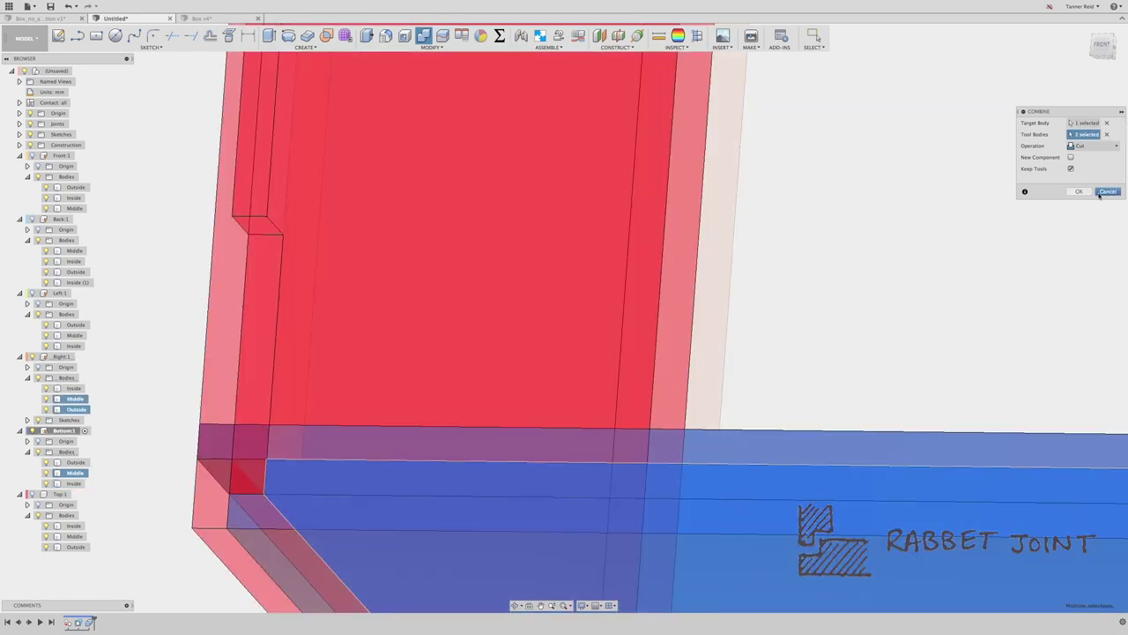
left_click(1103, 192)
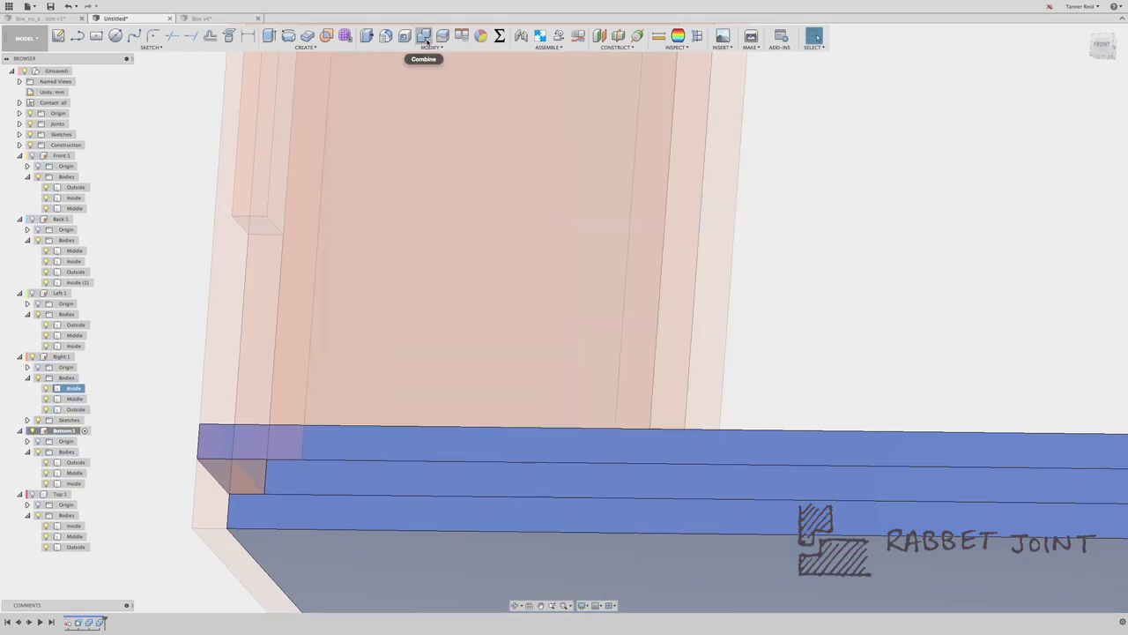
Step: Cut the bottom panel's inside layer with the right panel's outside, middle and inside layers, keeping the tool bodies
left_click(424, 37)
left_click(834, 441)
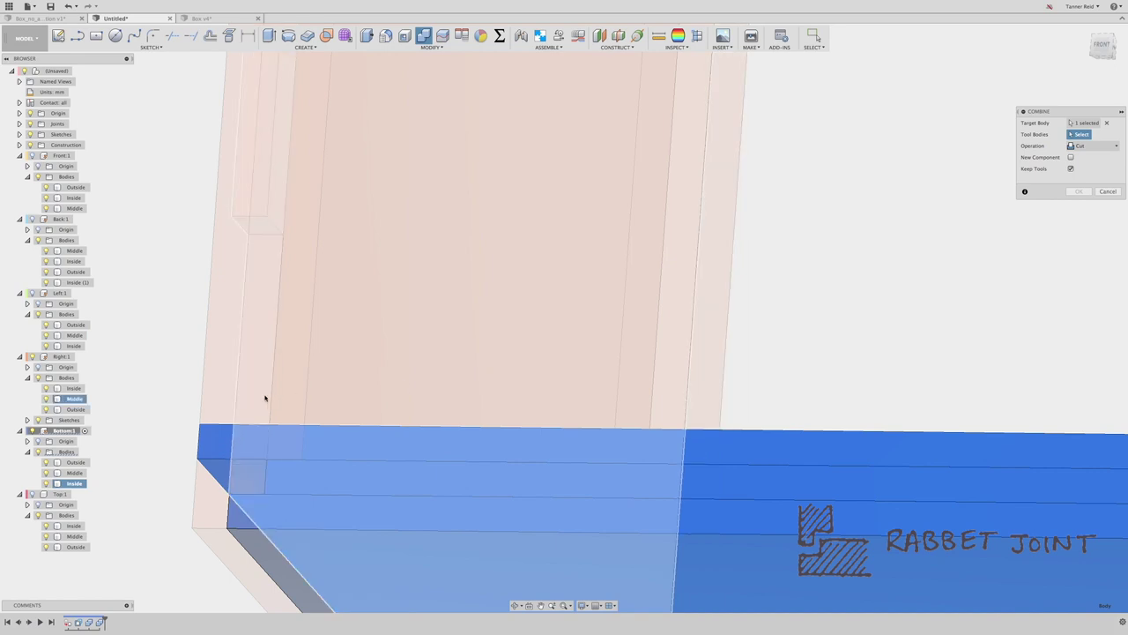
left_click(224, 392)
left_click(256, 388)
left_click(330, 371)
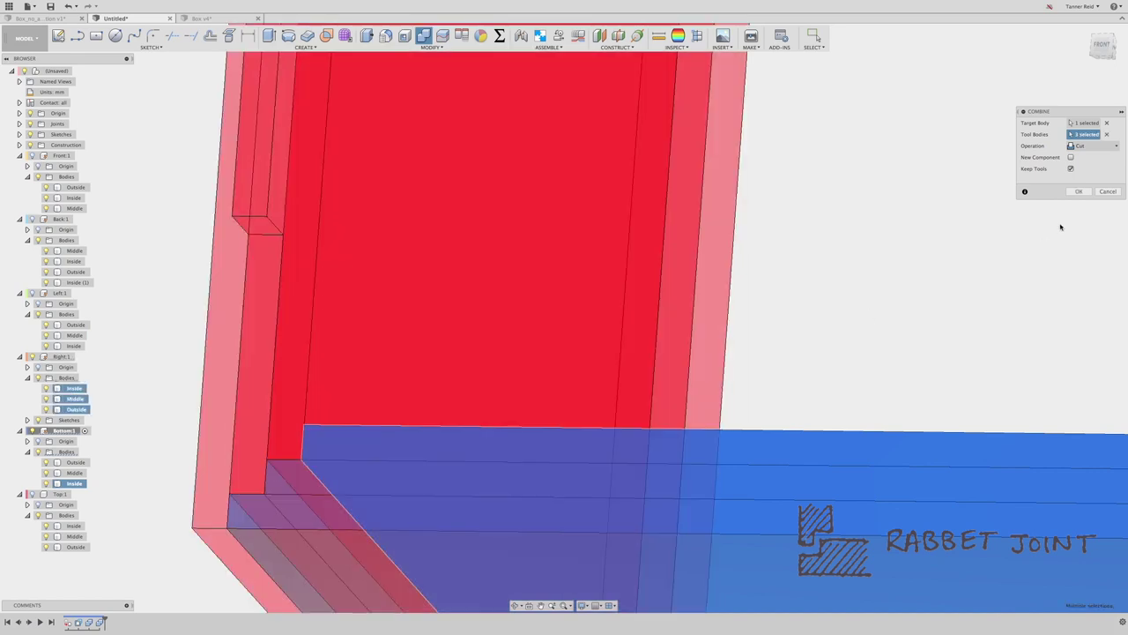
left_click(1079, 191)
Step: Check the stepped joint, then start a Press Pull on the bottom panel's outside-layer end face opposite the right panel
left_click(1103, 48)
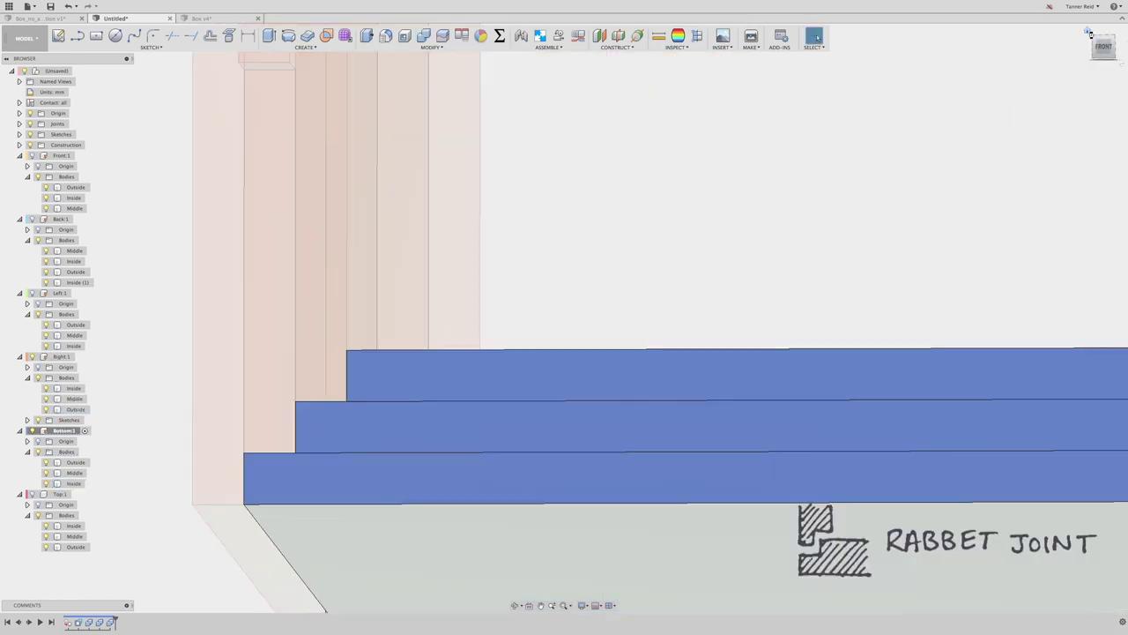
left_click(1089, 32)
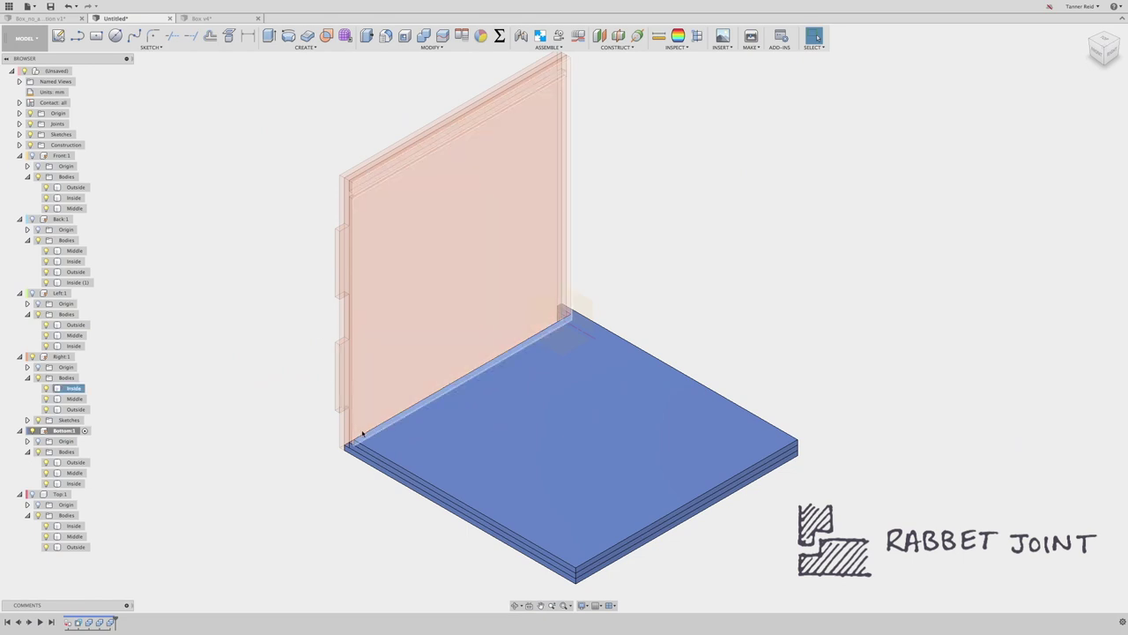
scroll(659, 523, "up", 5)
scroll(567, 424, "down", 5)
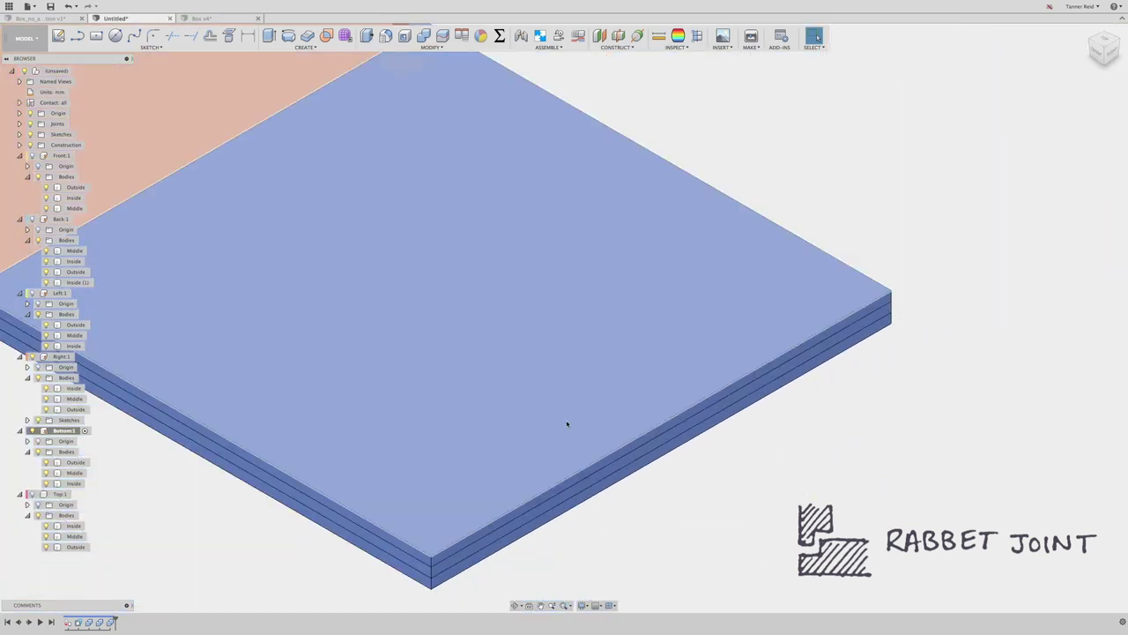
scroll(271, 402, "down", 1)
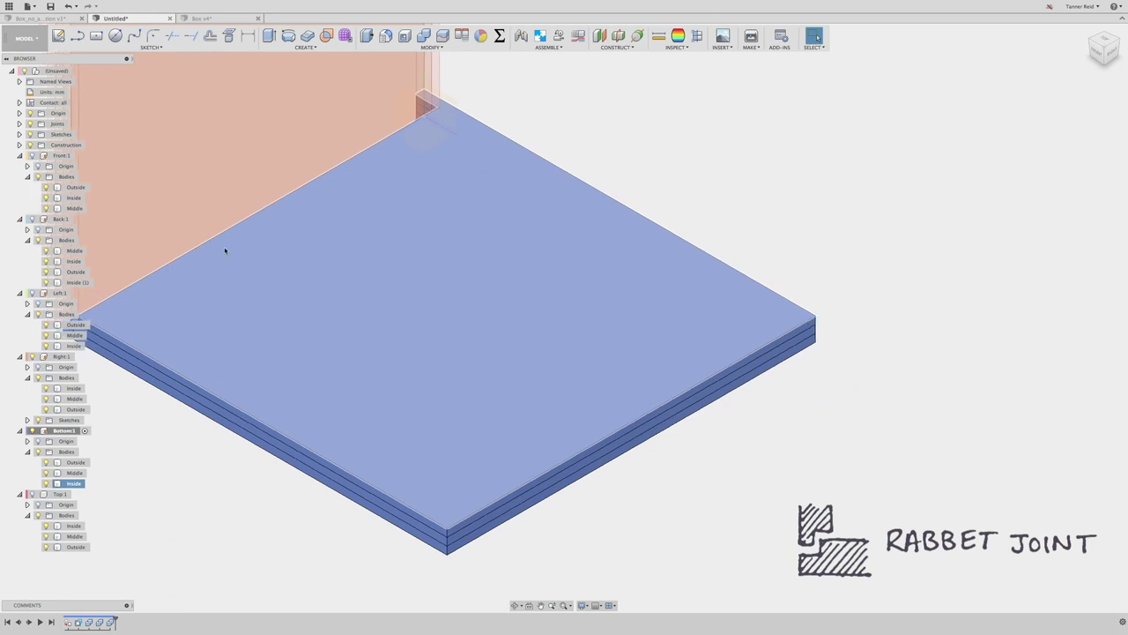
left_click(537, 576)
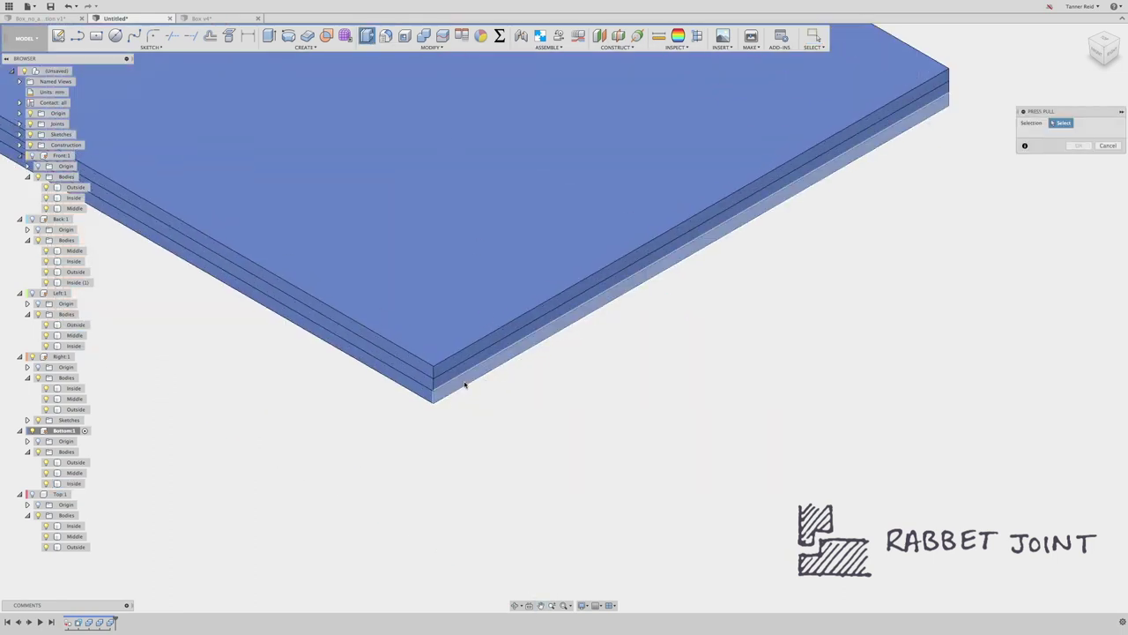
left_click(468, 382)
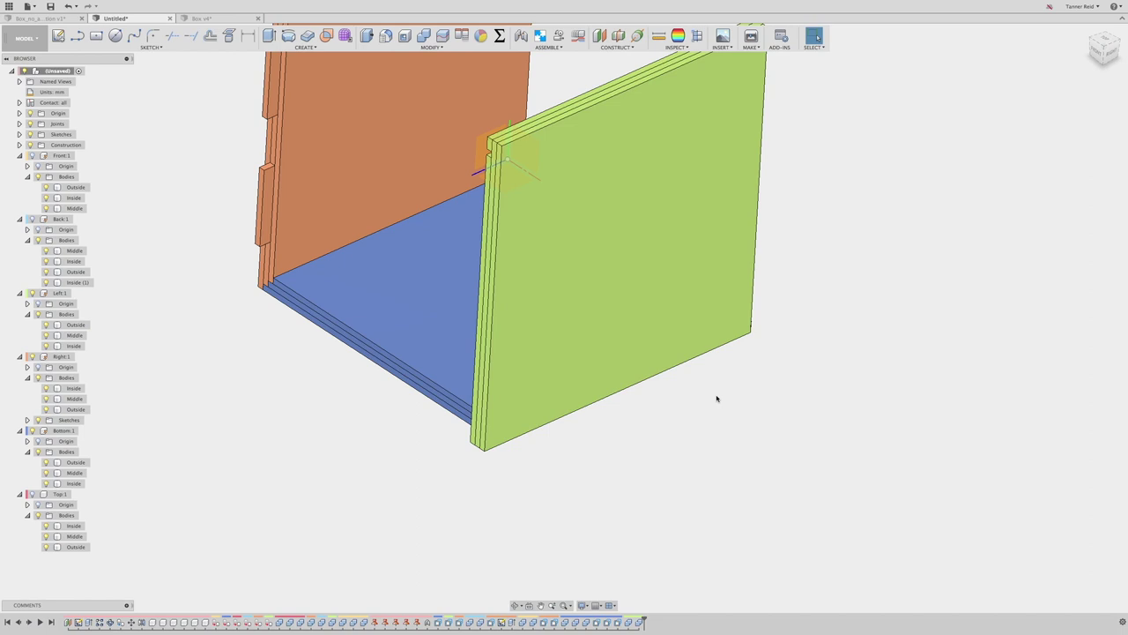
Step: Switch to the Box_no_animation design and examine the stepped dovetail joints along the box's lower edge from below
left_click(294, 174)
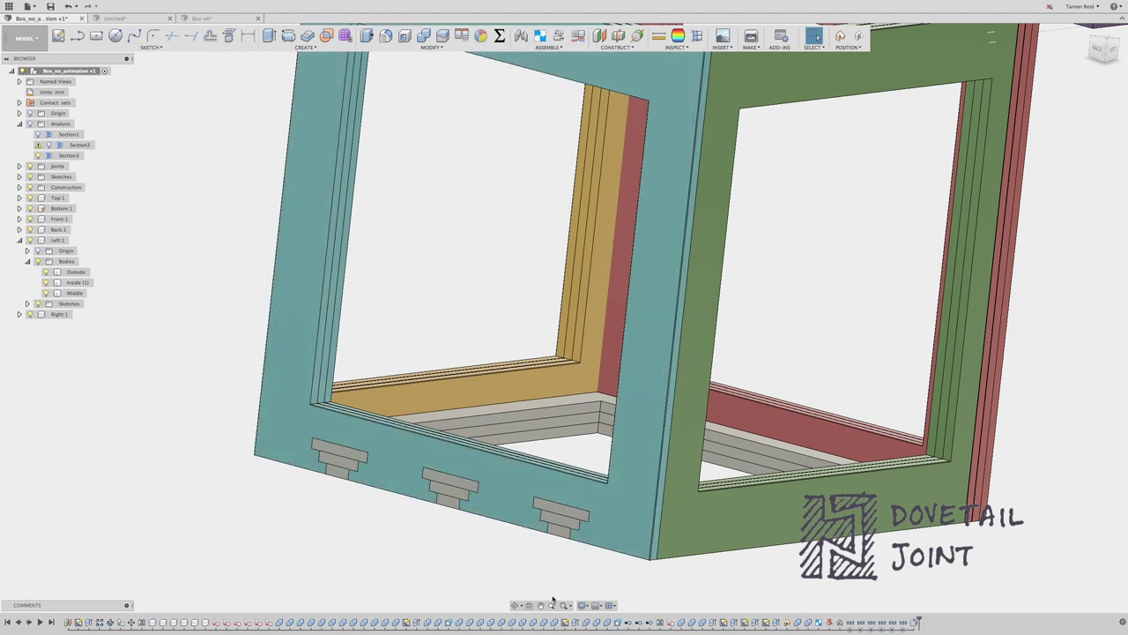
middle_click_drag(553, 599, 564, 255, "shift")
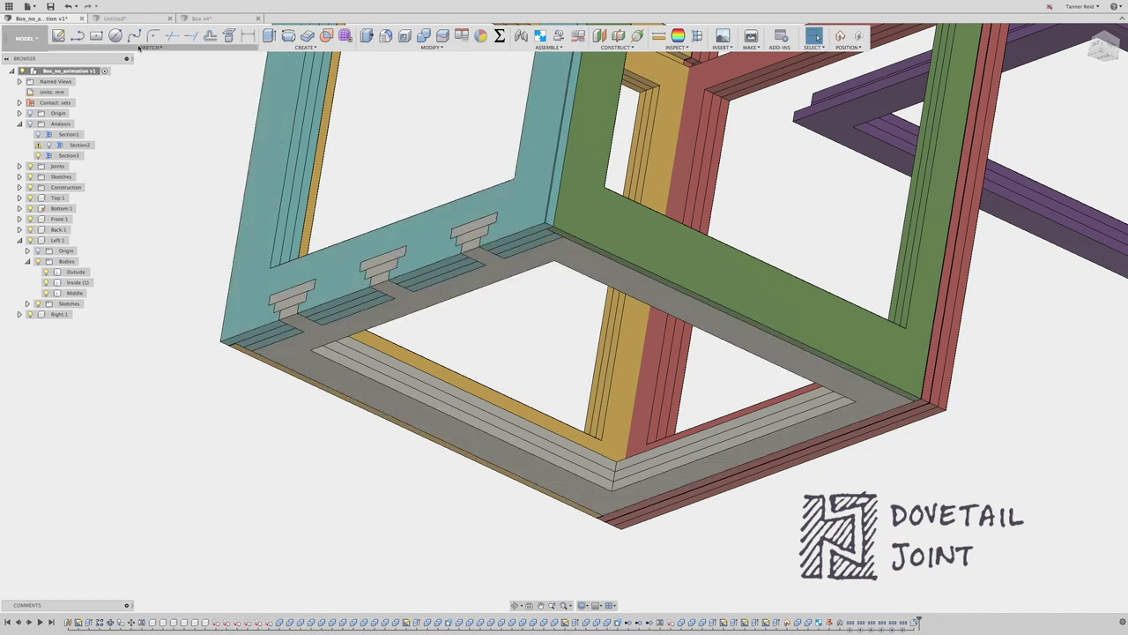
Step: Return to the untitled box design, hide the Left and Right components, and show the Back component
left_click(132, 19)
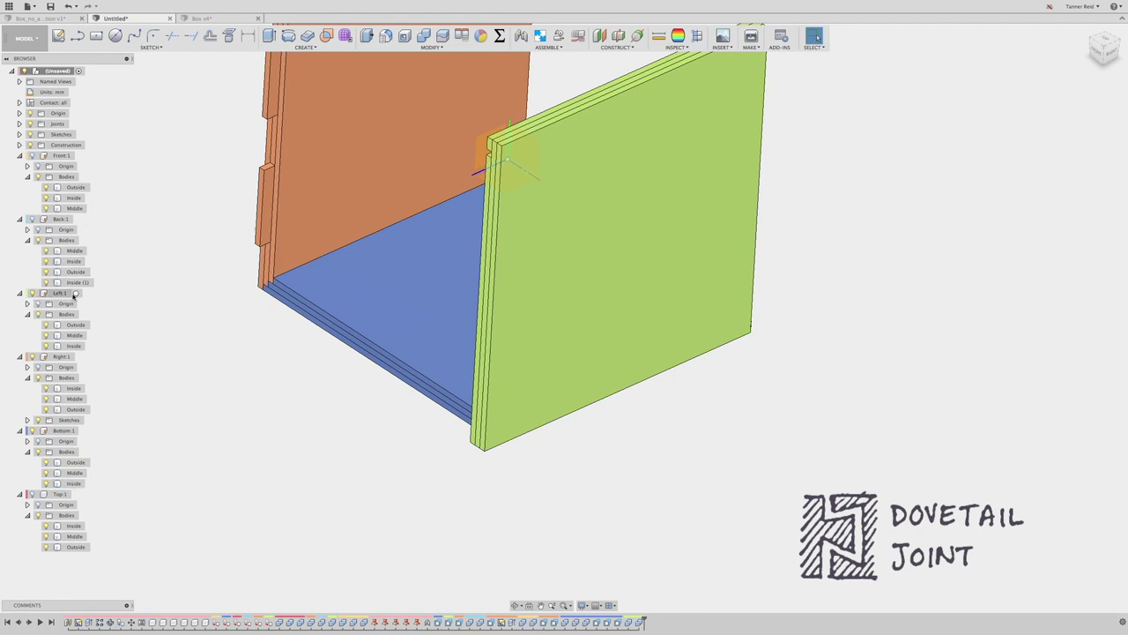
left_click(31, 294)
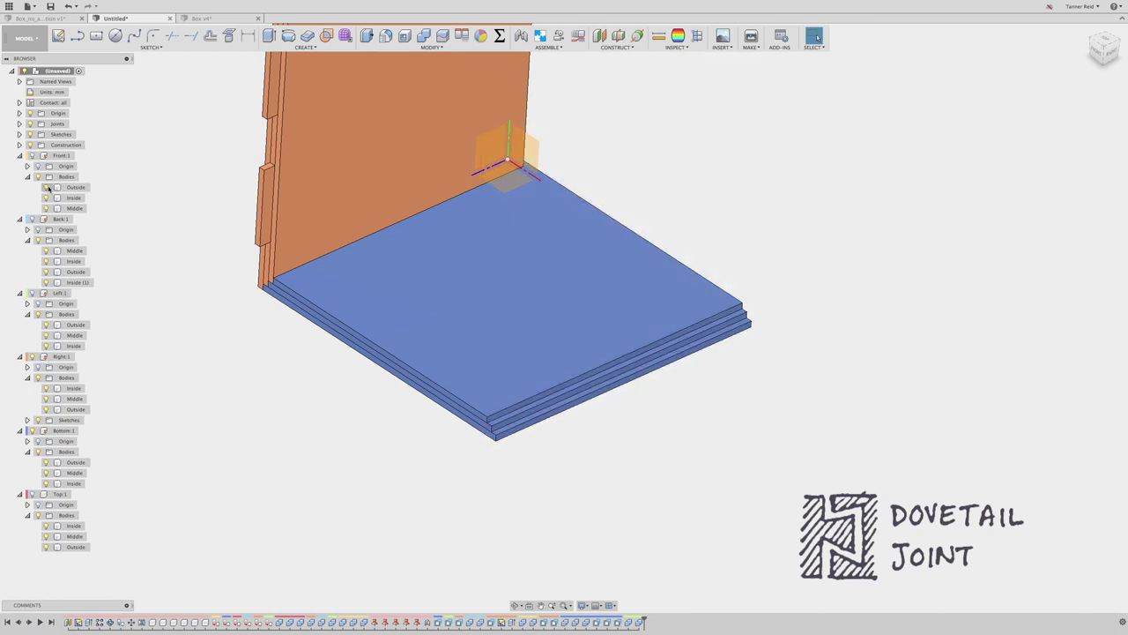
left_click(32, 356)
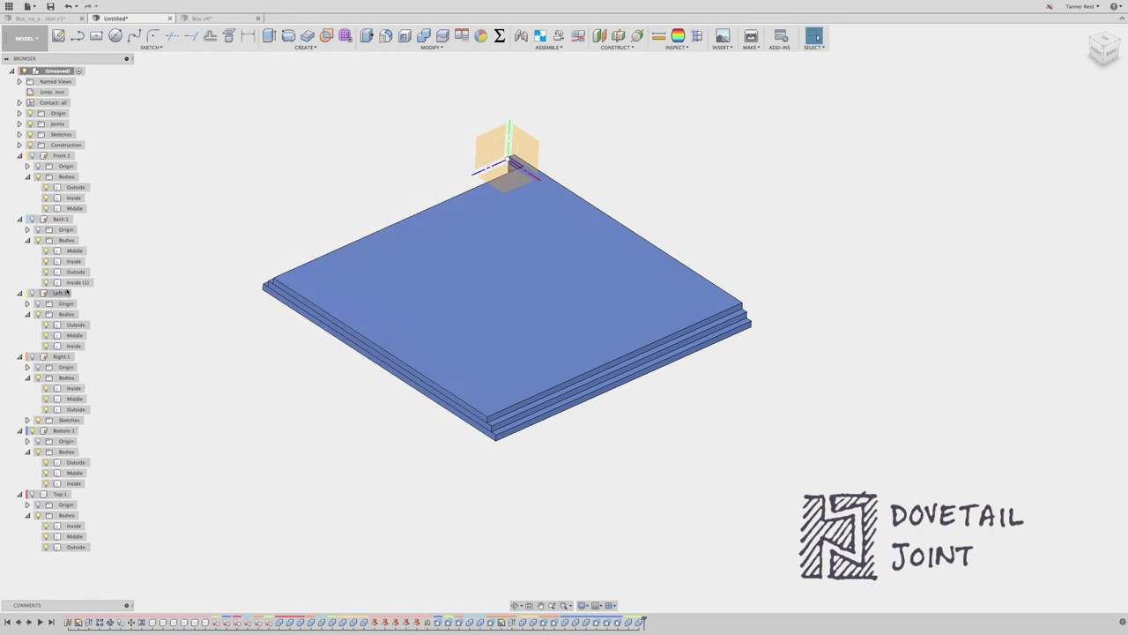
left_click(32, 220)
Step: Examine where the back and bottom panels overlap, temporarily hiding the Back component
mouse_move(1107, 51)
left_mouse_down()
mouse_move(952, 88)
mouse_move(1098, 47)
mouse_move(1109, 59)
left_mouse_up()
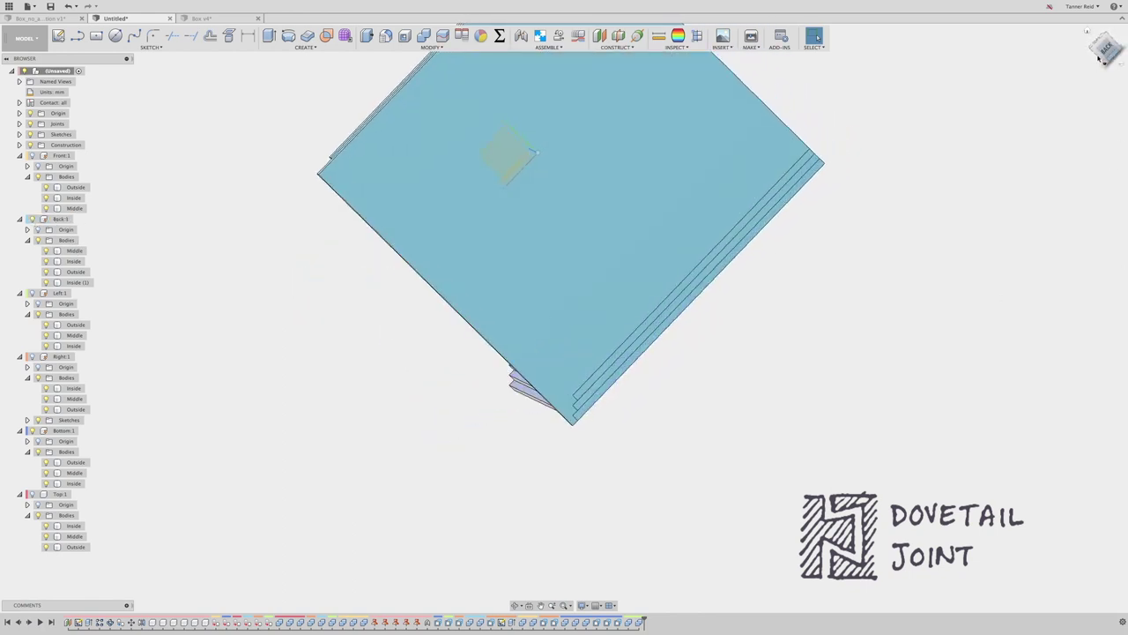
mouse_move(564, 317)
middle_mouse_down("shift")
mouse_move(528, 330)
mouse_move(546, 322)
middle_mouse_up("shift")
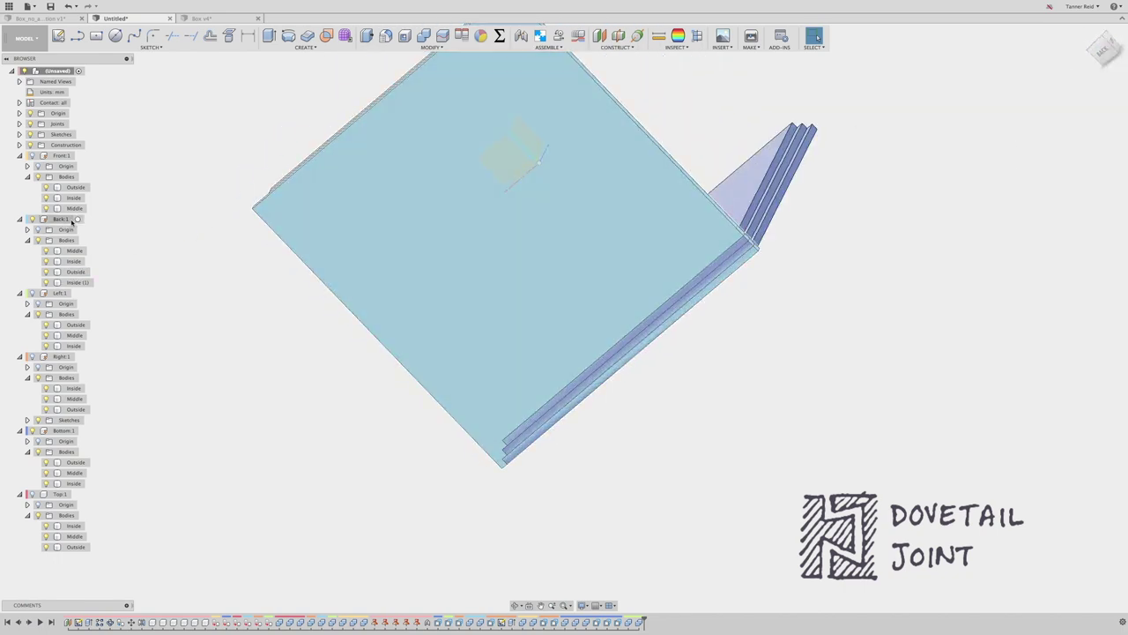
left_click(31, 220)
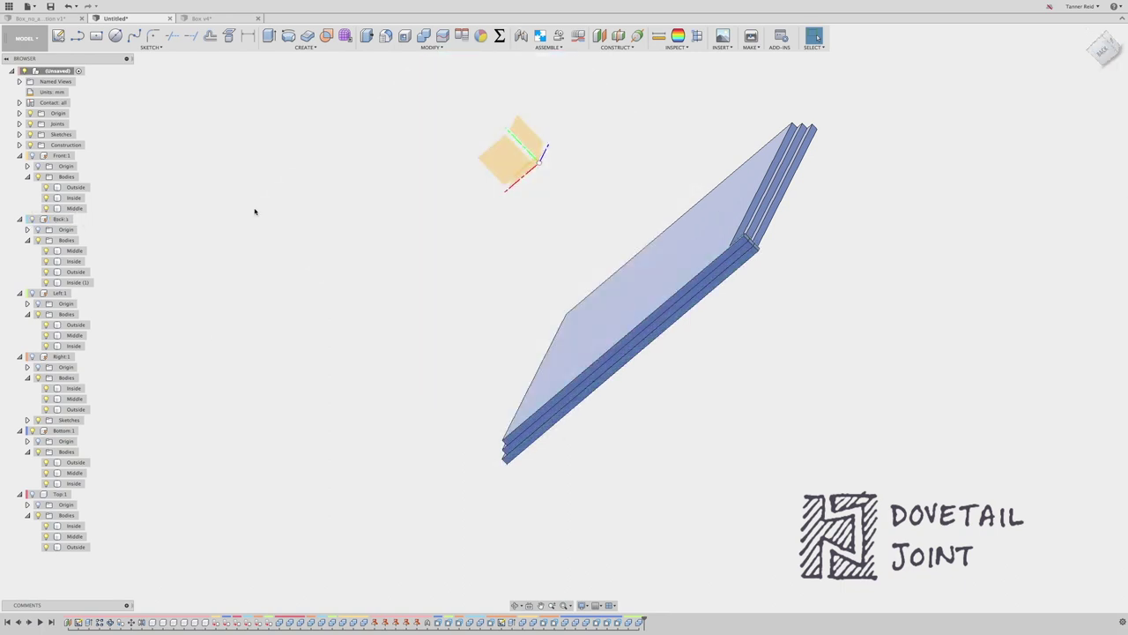
left_click(30, 220)
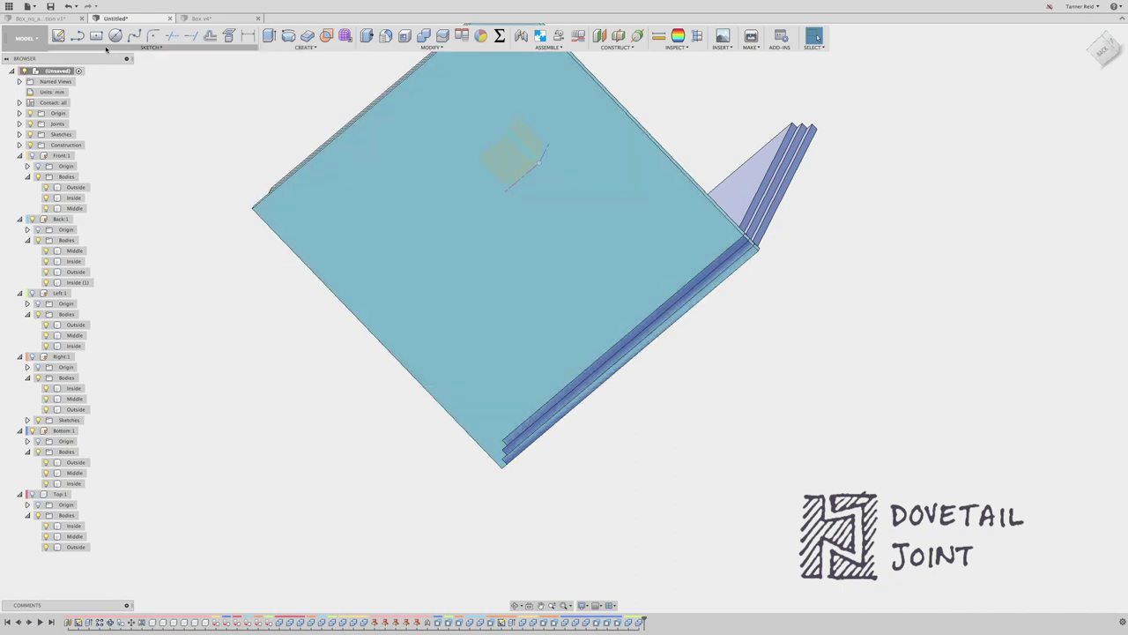
Step: Activate the Back component, start a sketch on the outside face of the back panel, and hide the Bottom component
left_click(77, 219)
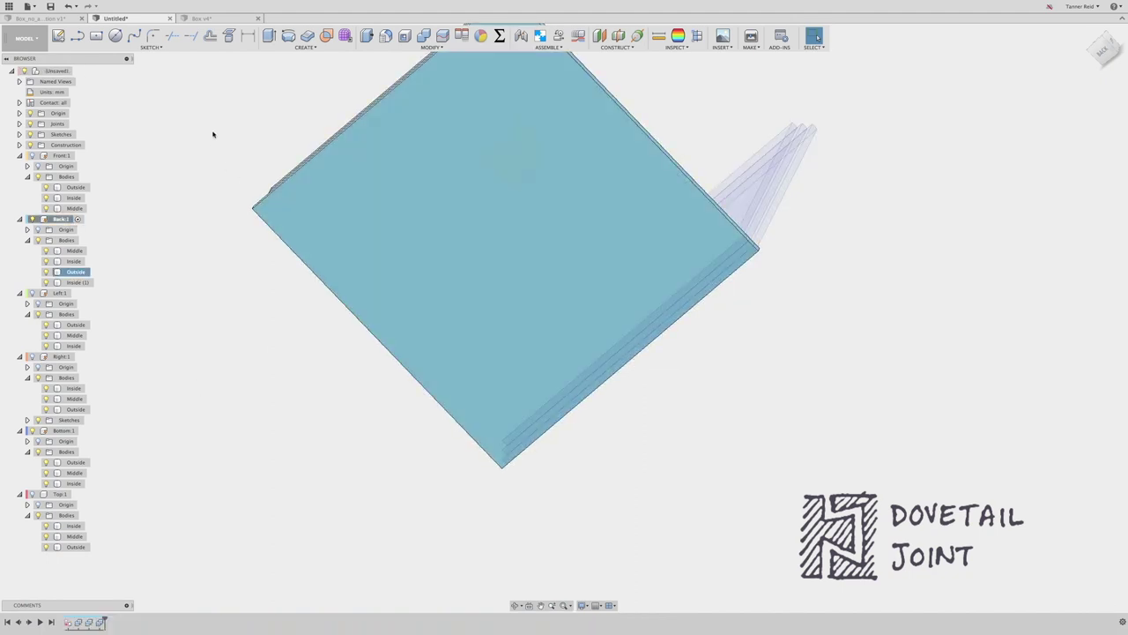
left_click(58, 35)
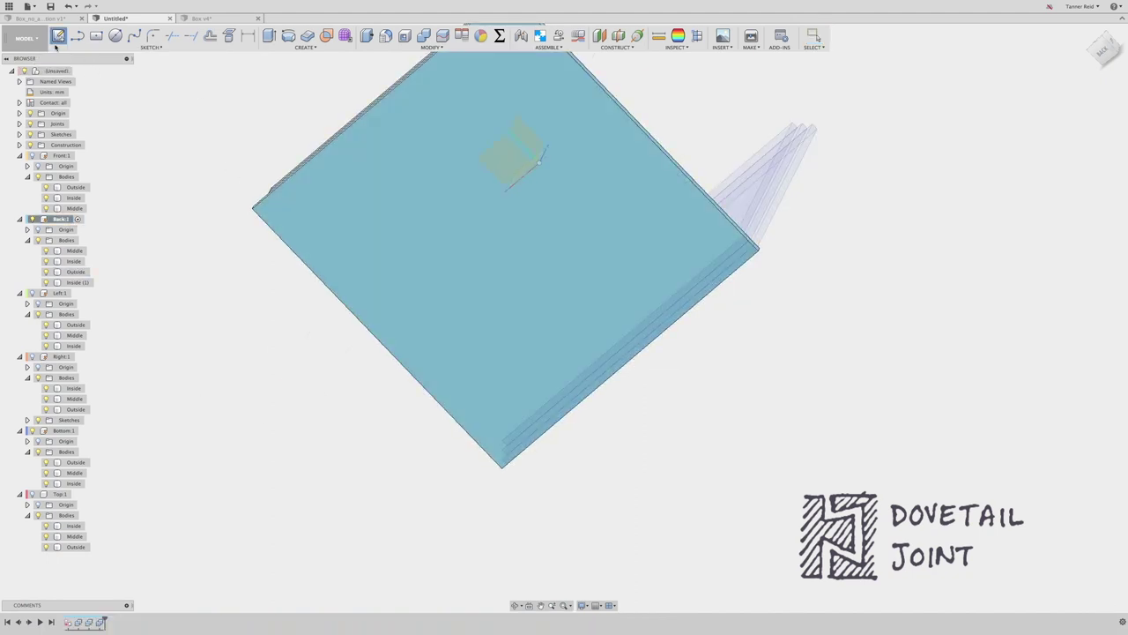
left_click(431, 219)
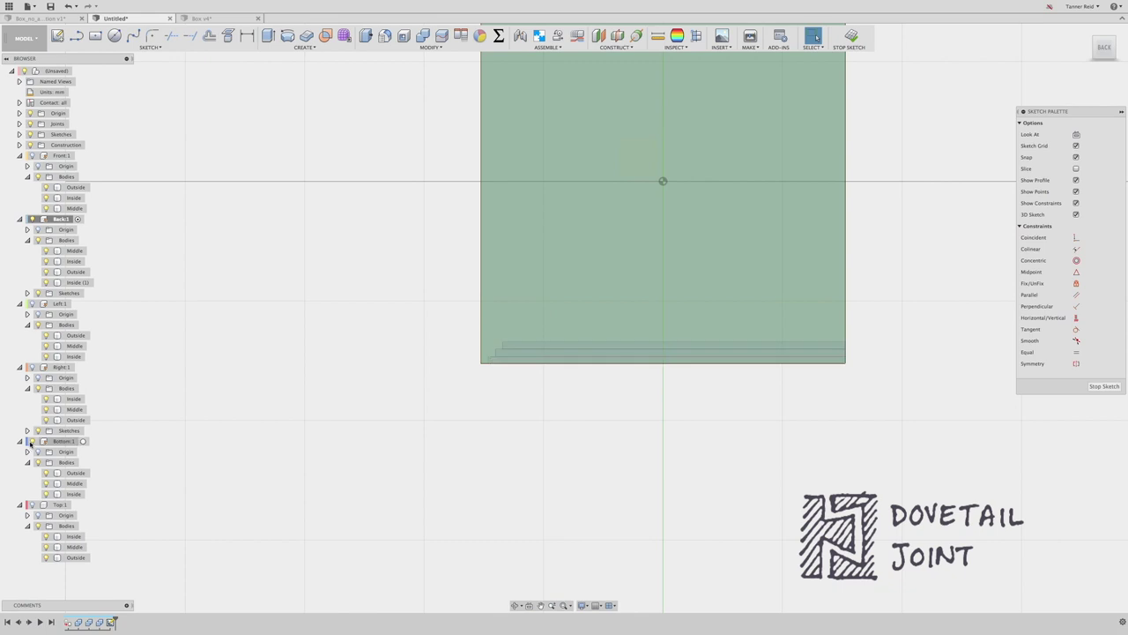
Step: Draw a two-point rectangle about 32 mm wide and 5 mm high on the back panel's lower edge, near one corner
left_click(541, 606)
mouse_move(677, 327)
left_mouse_down()
mouse_move(569, 403)
mouse_move(506, 408)
left_mouse_up()
scroll(501, 403, "up", 2)
scroll(501, 403, "up", 2)
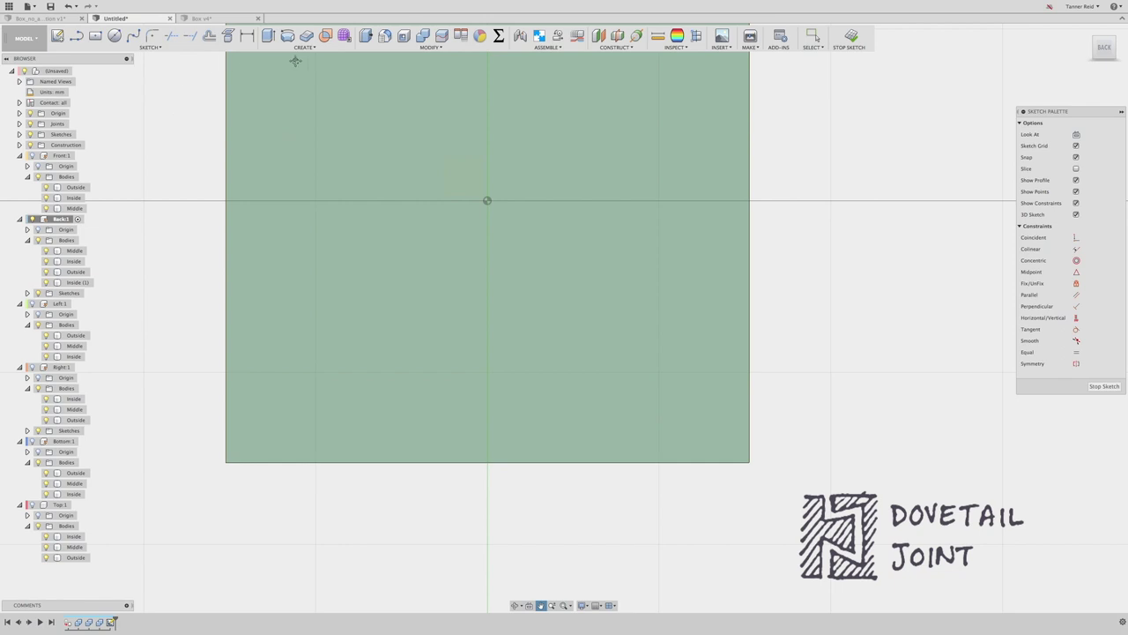
left_click(150, 47)
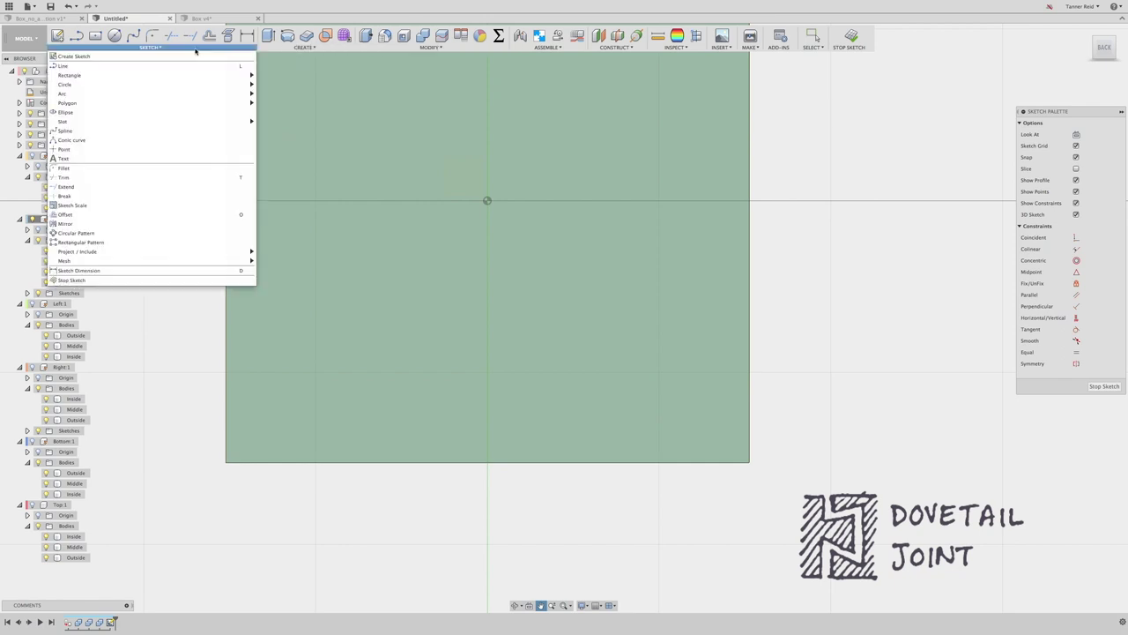
mouse_move(193, 78)
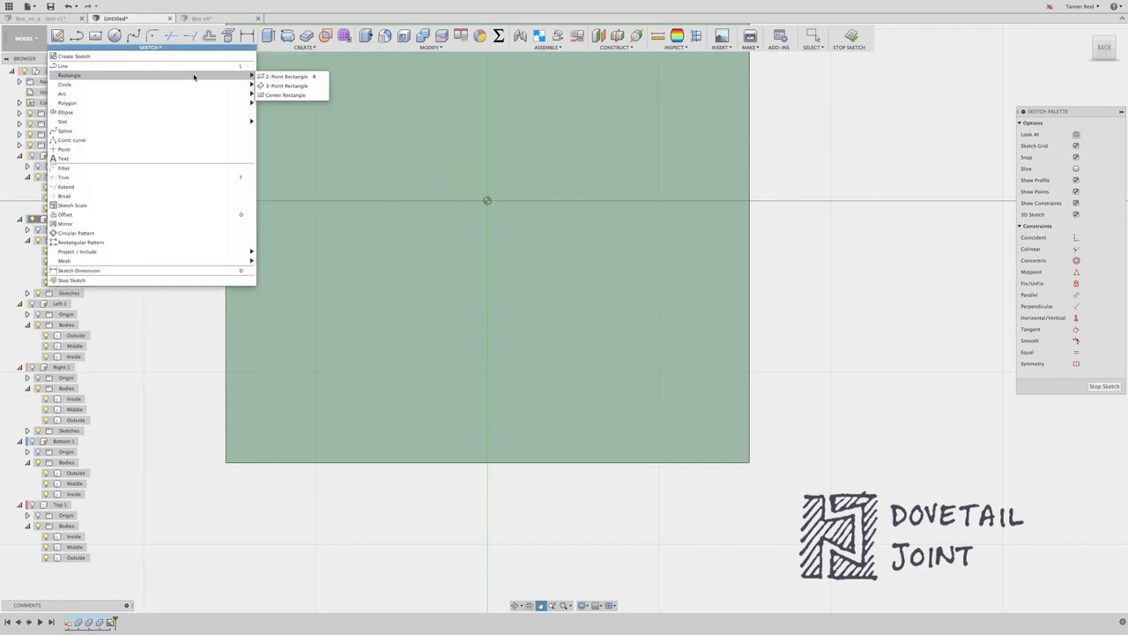
left_click(283, 76)
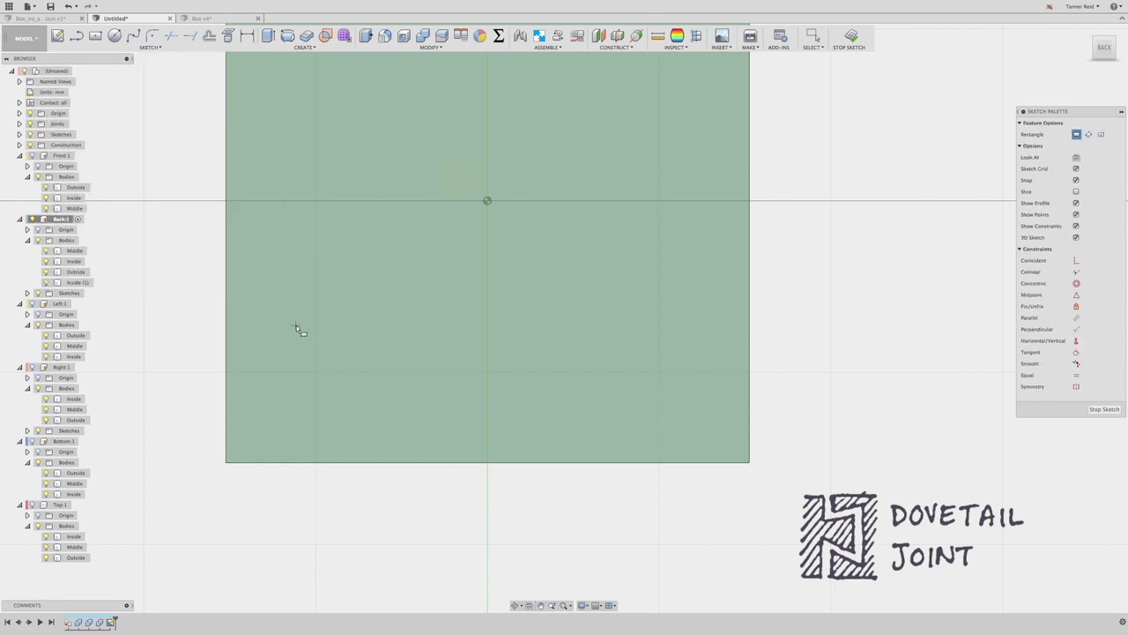
left_click(265, 462)
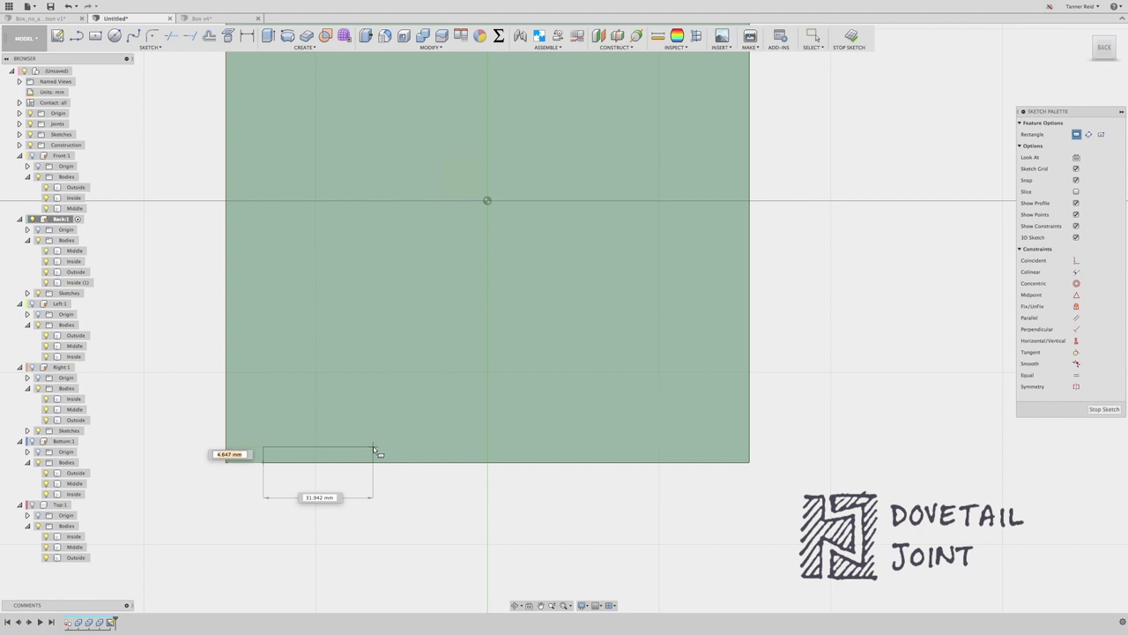
left_click(372, 446)
Step: Stack two more rectangles on top of the first, each narrower than the one beneath it
left_click(279, 446)
left_click(356, 429)
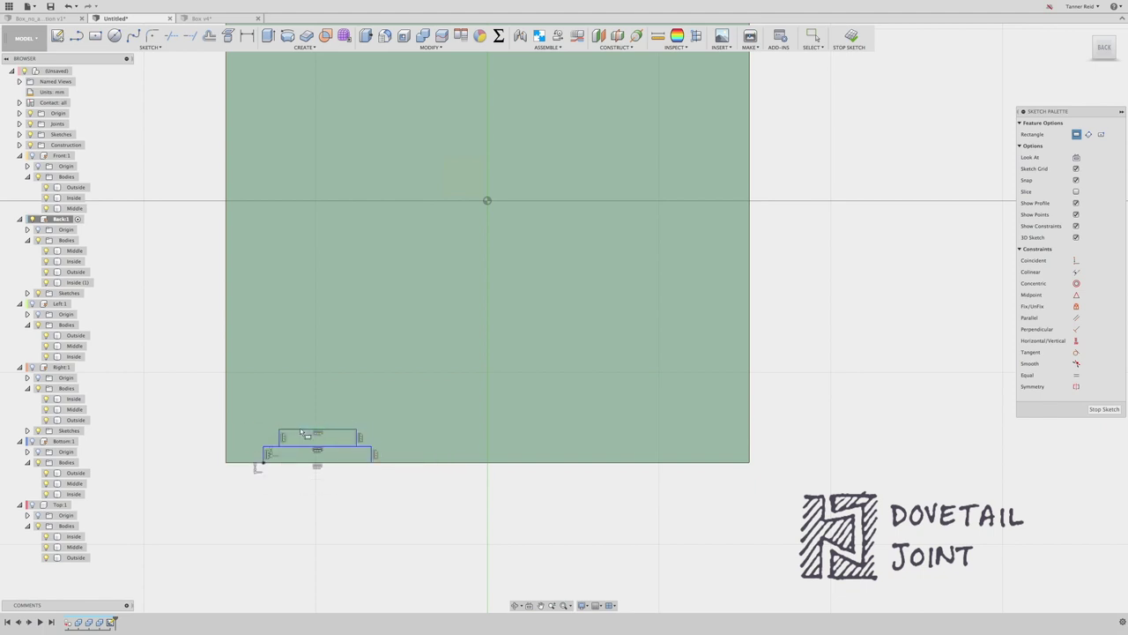
left_click(297, 430)
left_click(349, 418)
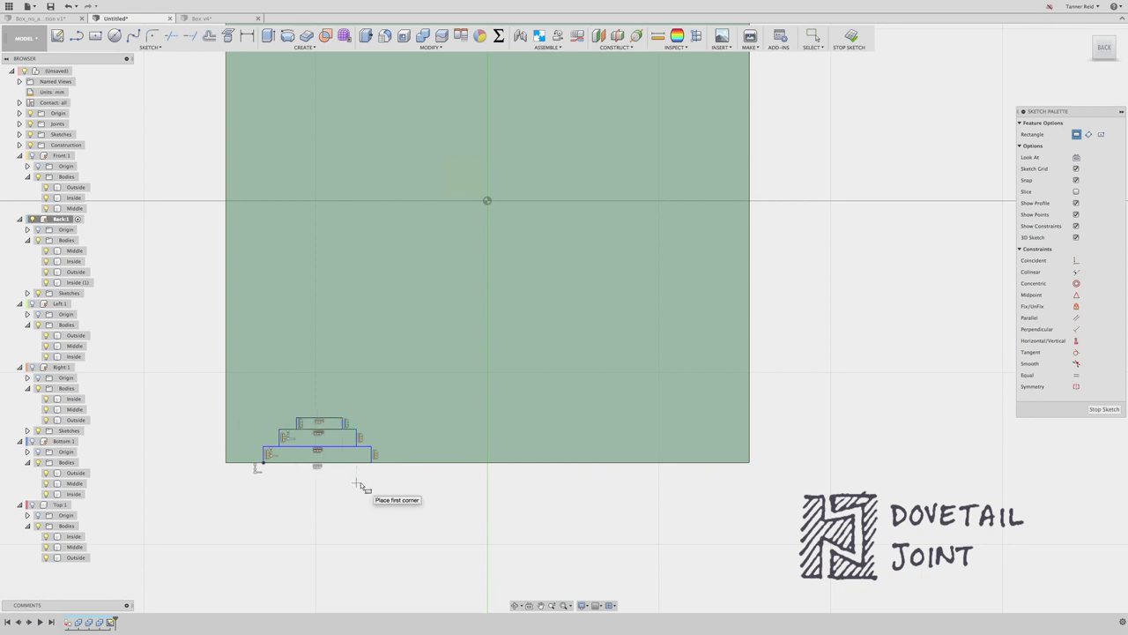
Step: Reshape the stacked rectangles into a stepped dovetail, narrowest at the panel's lower edge and widest at the top
key("Escape")
left_click(268, 455)
left_click_drag(268, 454, 298, 454)
mouse_move(371, 458)
left_mouse_down()
mouse_move(337, 456)
mouse_move(382, 439)
left_mouse_up()
left_click_drag(296, 424, 263, 424)
left_click_drag(346, 424, 398, 423)
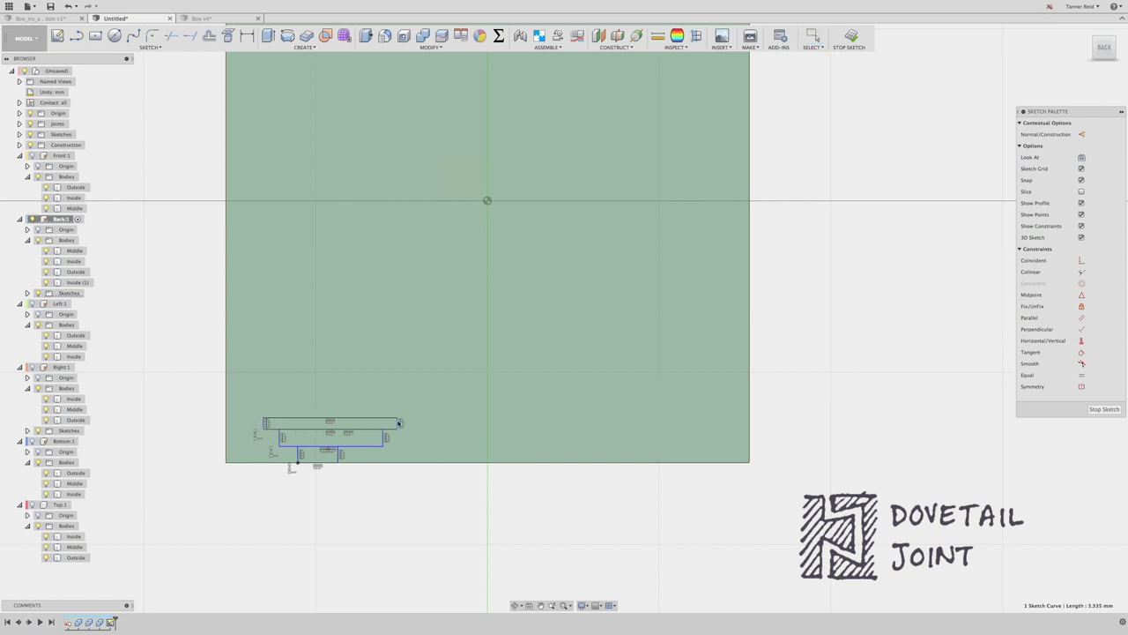
Step: Apply Equal constraints to the side edges of the three stacked rectangles so they share one height
left_click(414, 529)
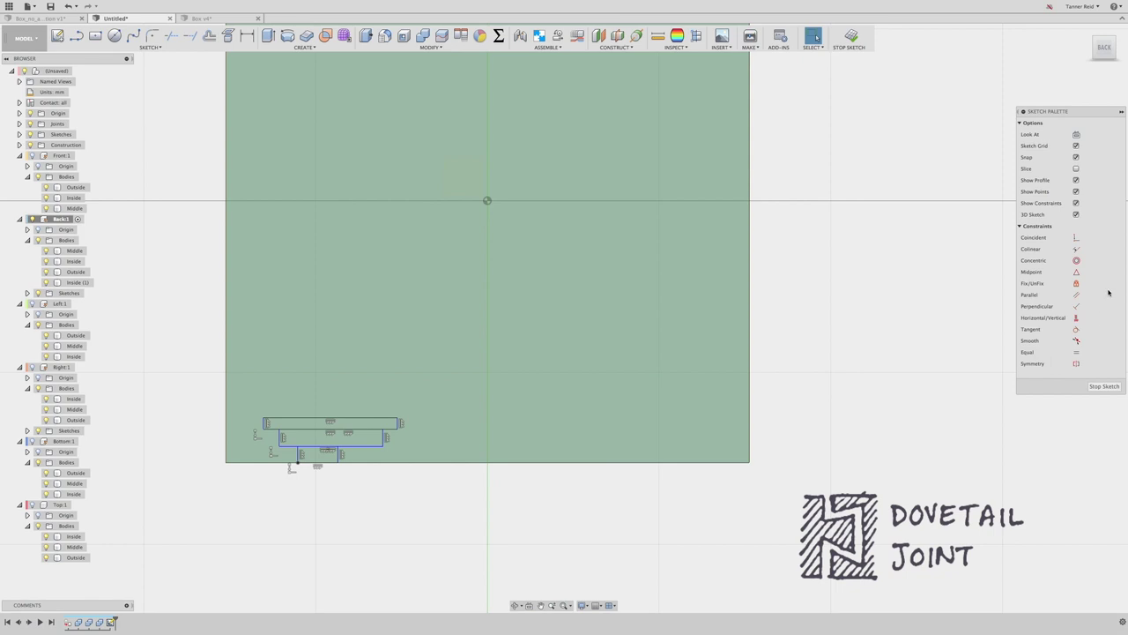
left_click(1076, 352)
left_click(338, 458)
left_click(383, 437)
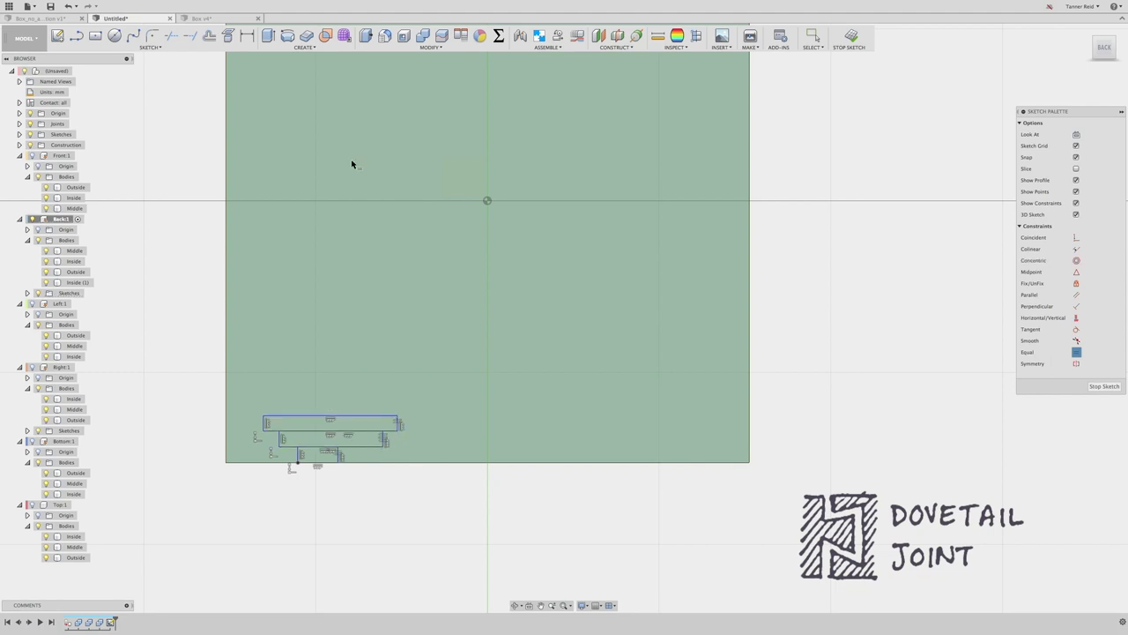
Step: Dimension the height of the uppermost rectangle with the Thickness parameter
key("d")
left_click(264, 425)
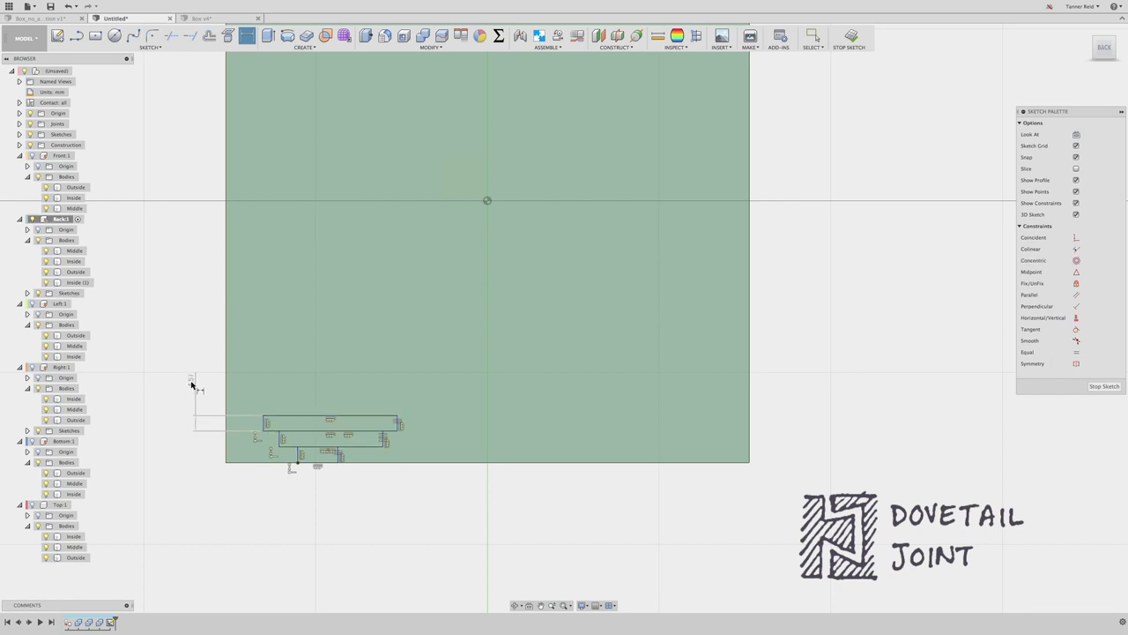
type("Thicknes")
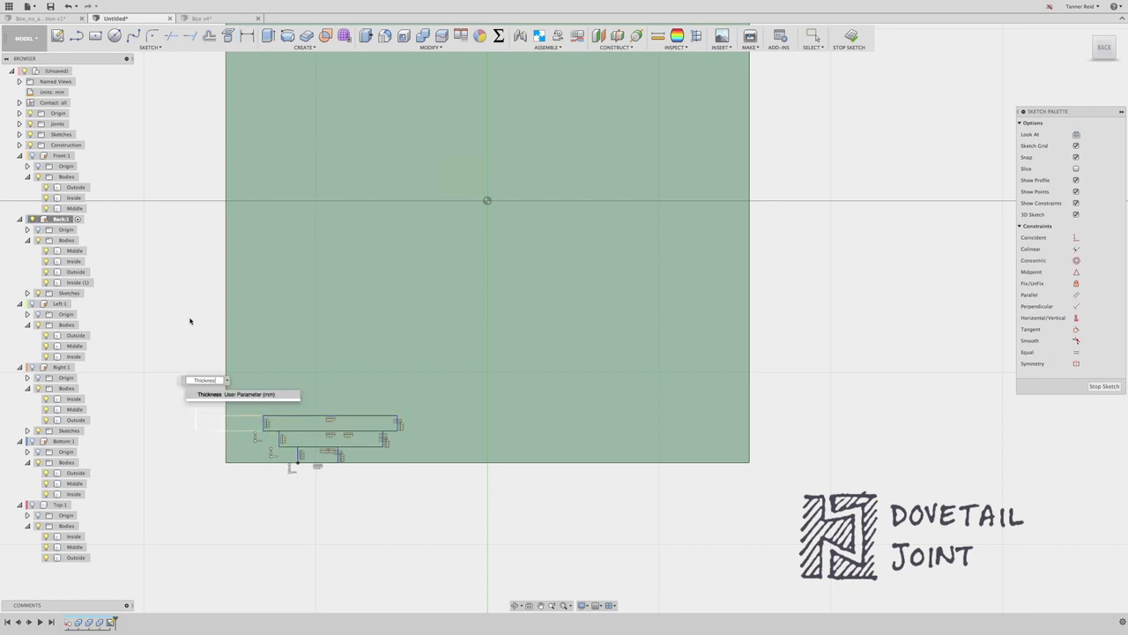
type("s")
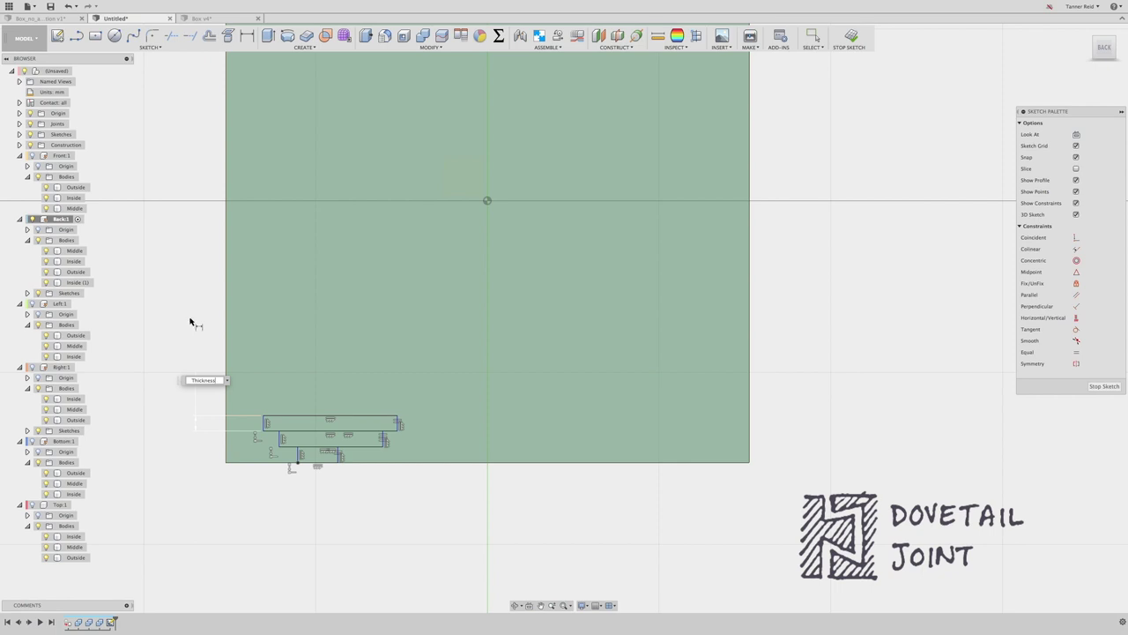
key("Return")
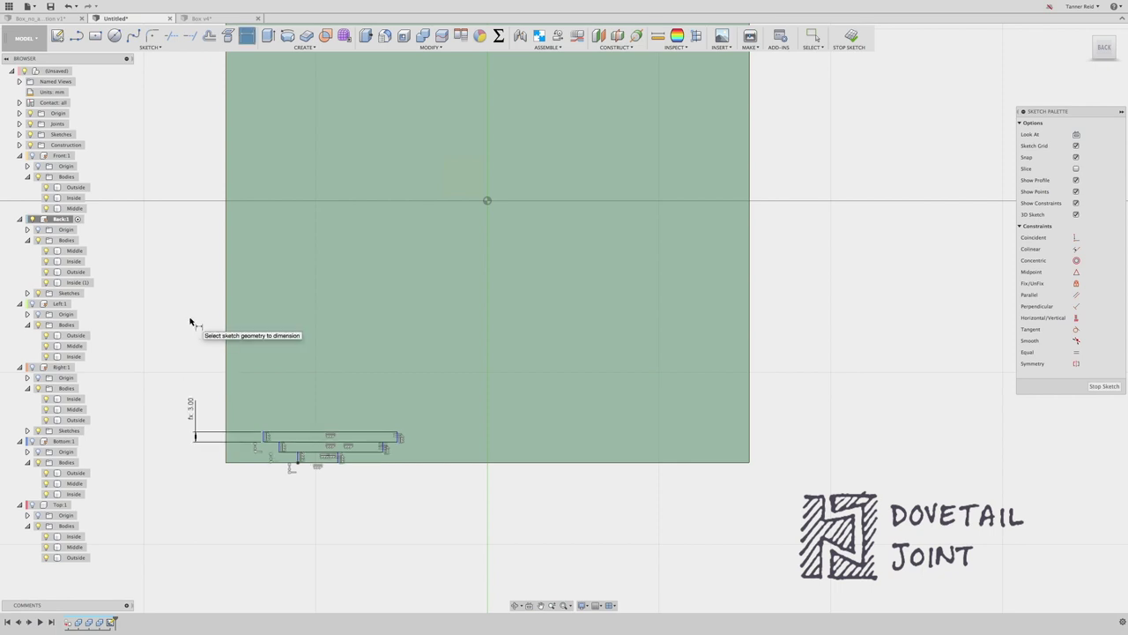
Step: Set both step offsets on the dovetail's side nearer the panel corner to Thickness
left_click(282, 447)
left_click(212, 500)
type("Thickness")
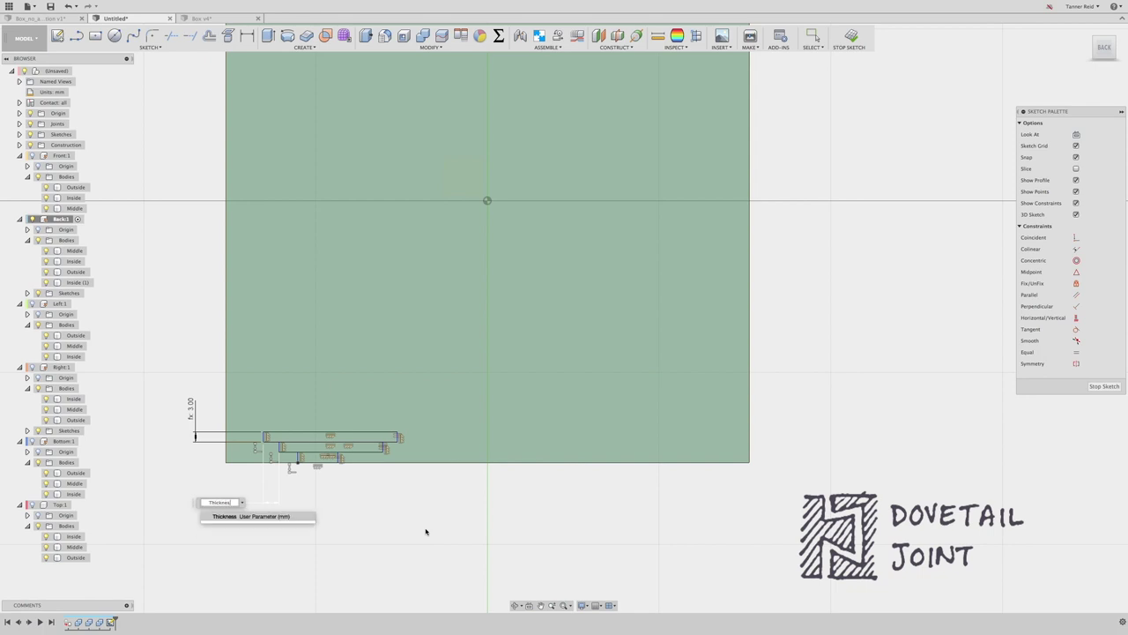
key("Return")
left_click(297, 451)
left_click(280, 451)
left_click(226, 520)
type("Thickness")
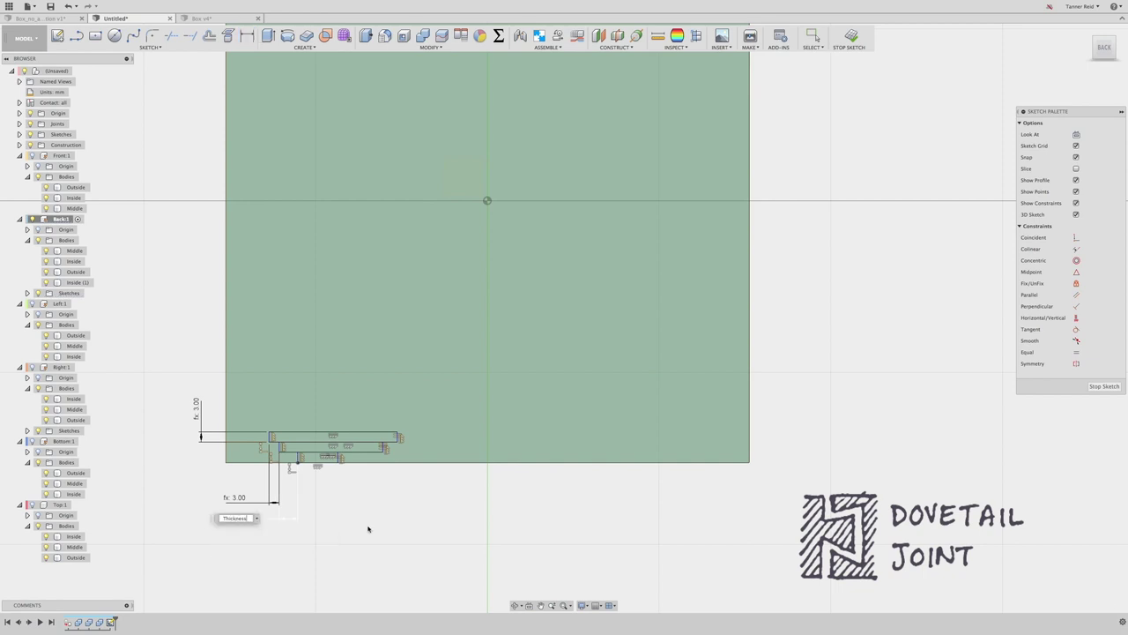
Step: Set both step offsets on the dovetail's opposite side, farther from the panel corner, to Thickness
left_click(384, 456)
left_click(338, 457)
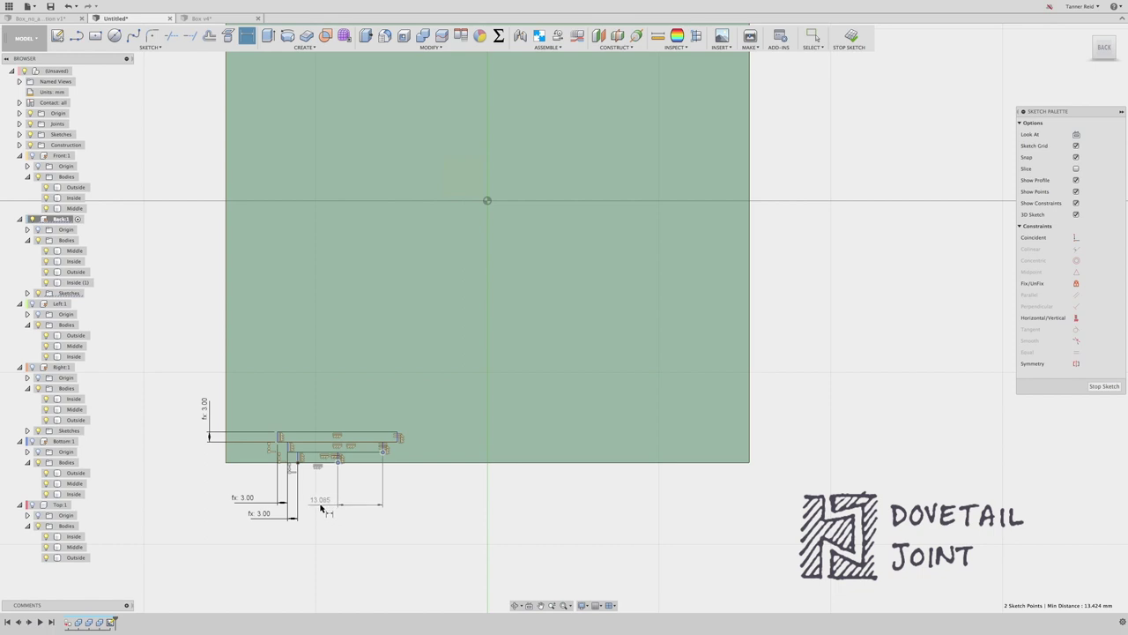
left_click(319, 503)
type("Thicknes")
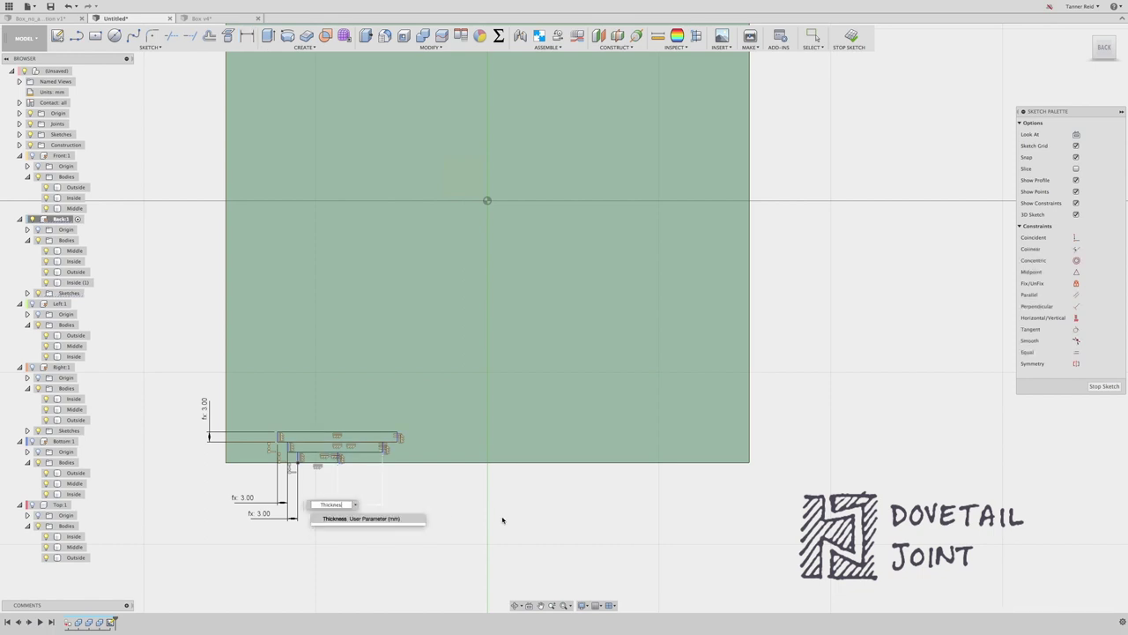
type("s")
key("Return")
left_click(396, 440)
left_click(350, 444)
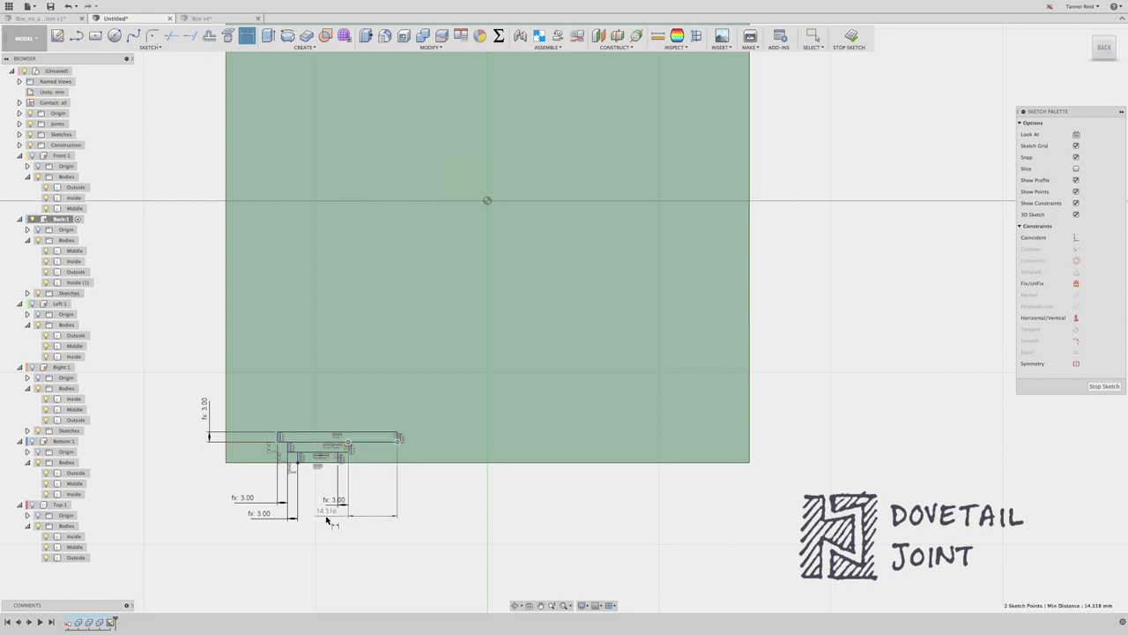
left_click(327, 520)
type("Thickness")
key("Return")
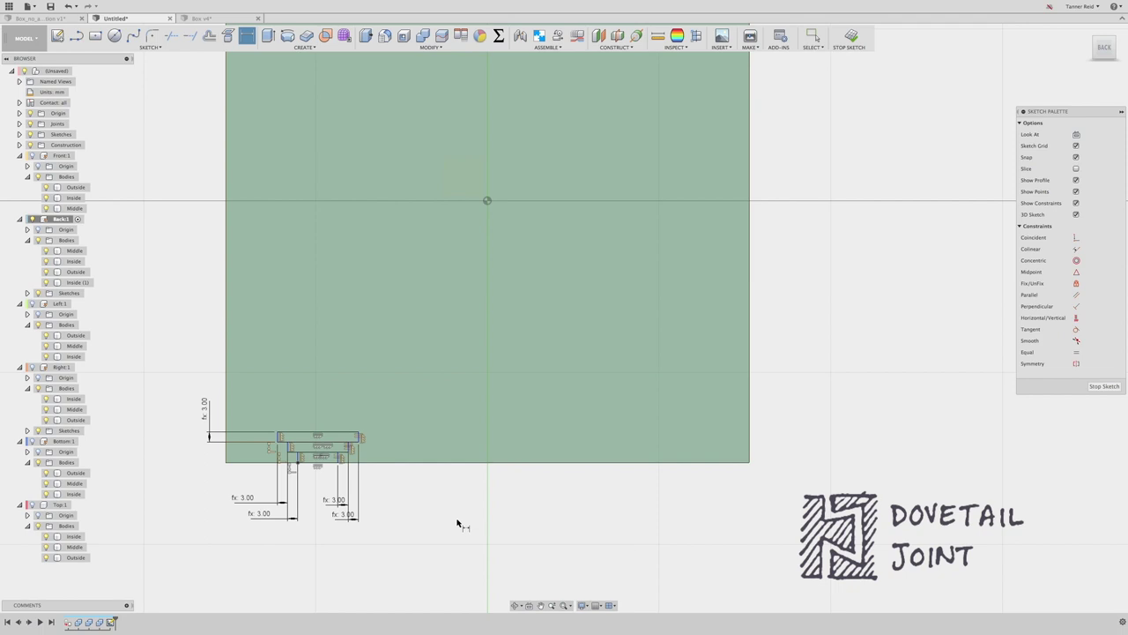
scroll(368, 463, "up", 1)
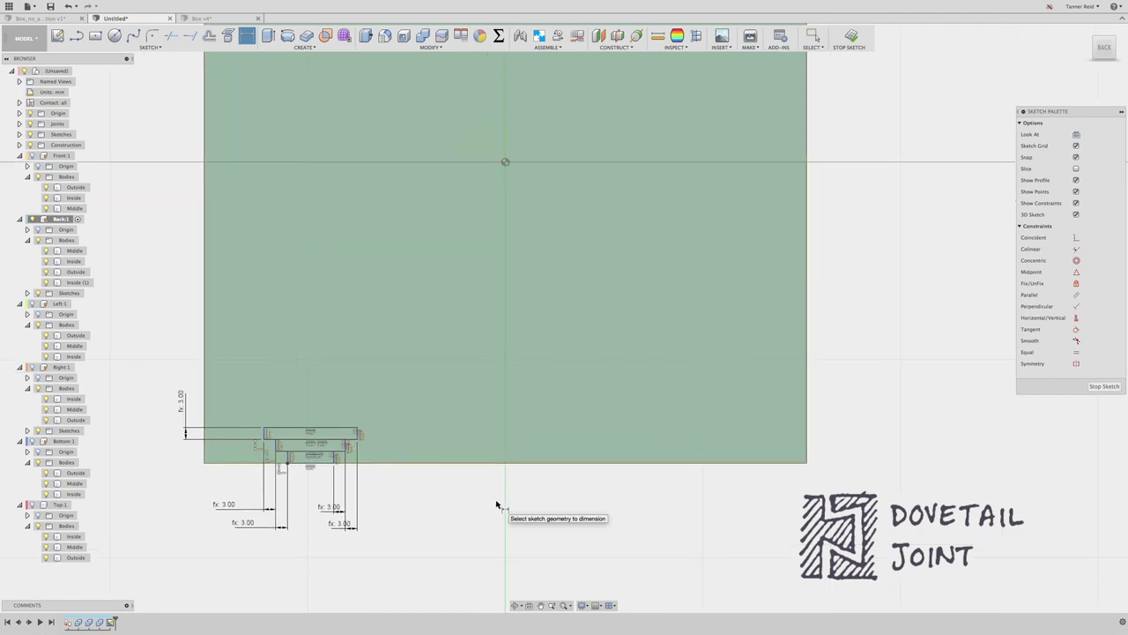
left_click(327, 431)
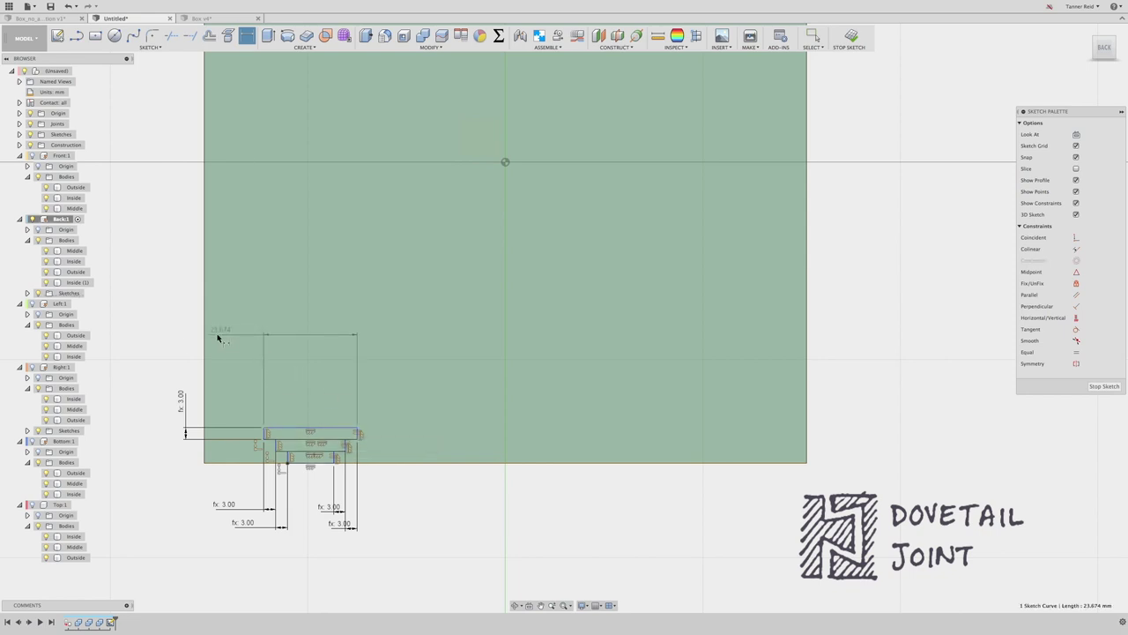
key("Escape")
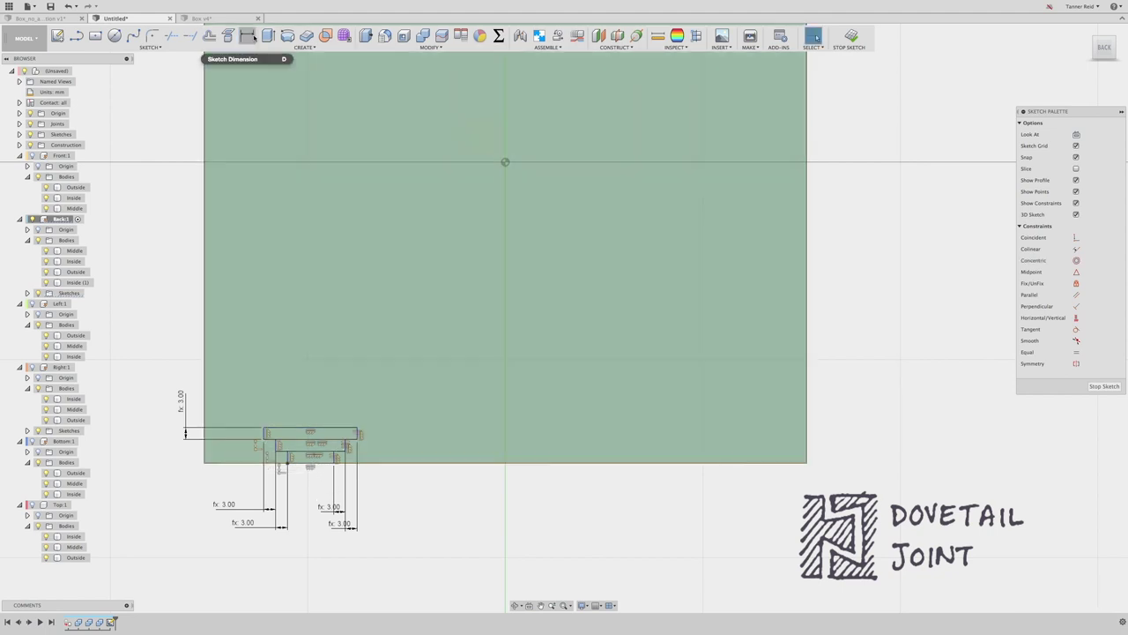
Step: Set the width of the dovetail's narrowest rectangle, on the panel's lower edge, to 3*Thickness
left_click(247, 35)
left_click(333, 459)
left_click(288, 463)
left_click(224, 561)
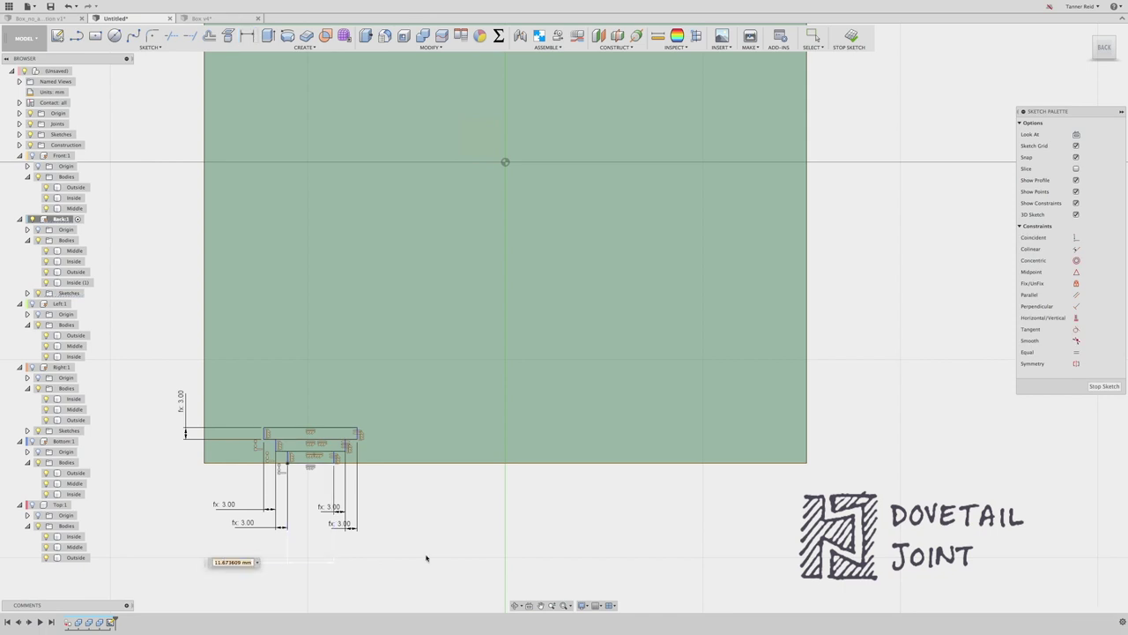
type("3*Thickness")
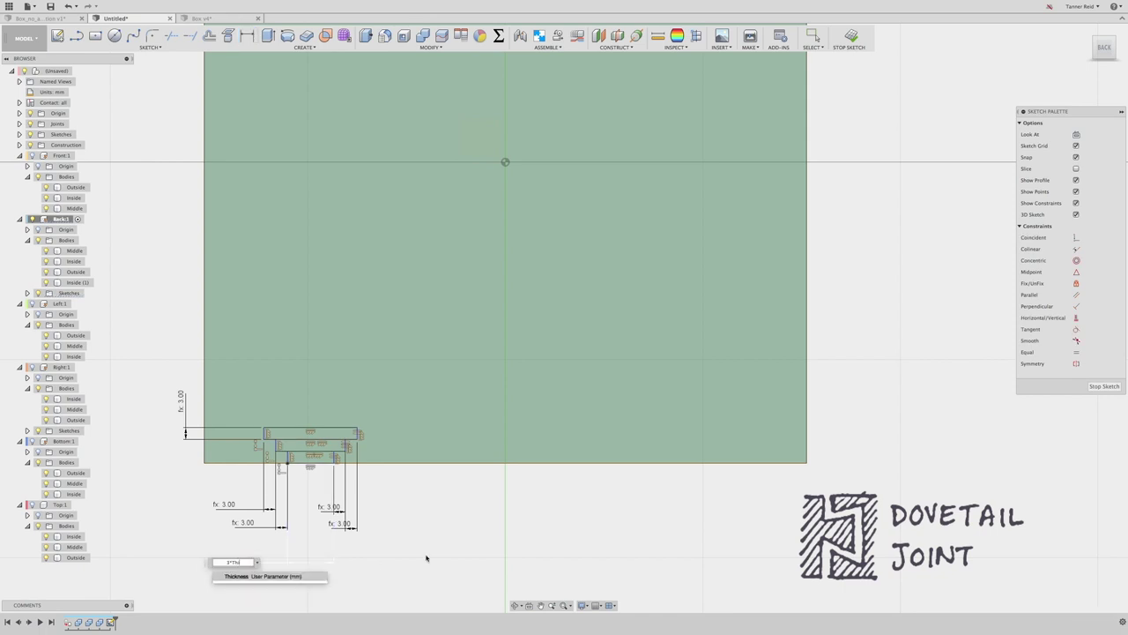
key("Return")
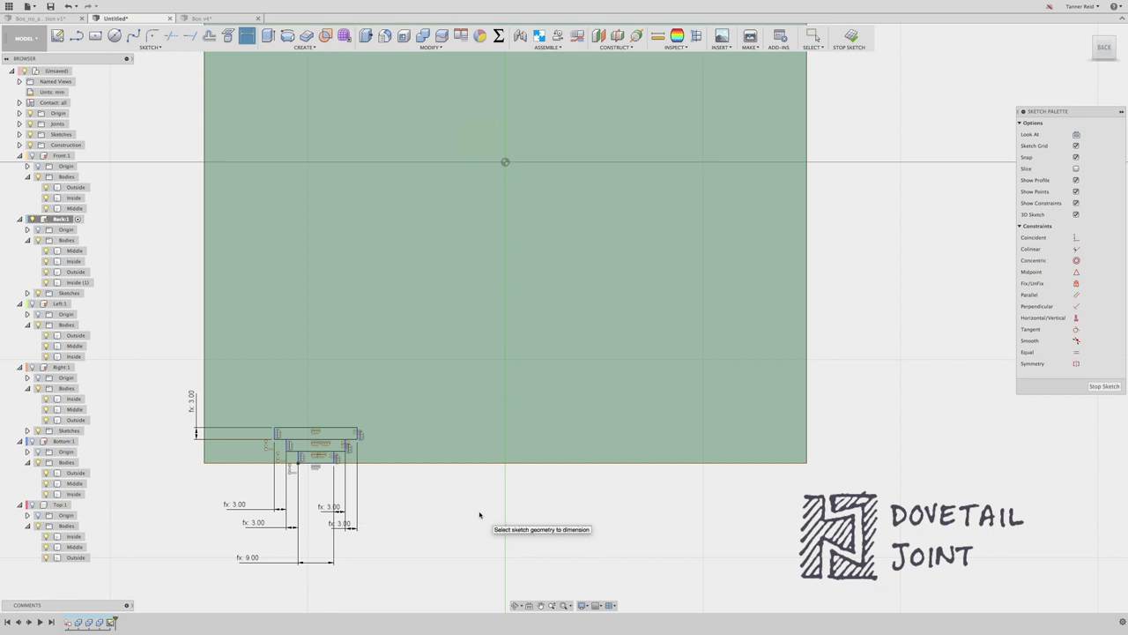
key("Escape")
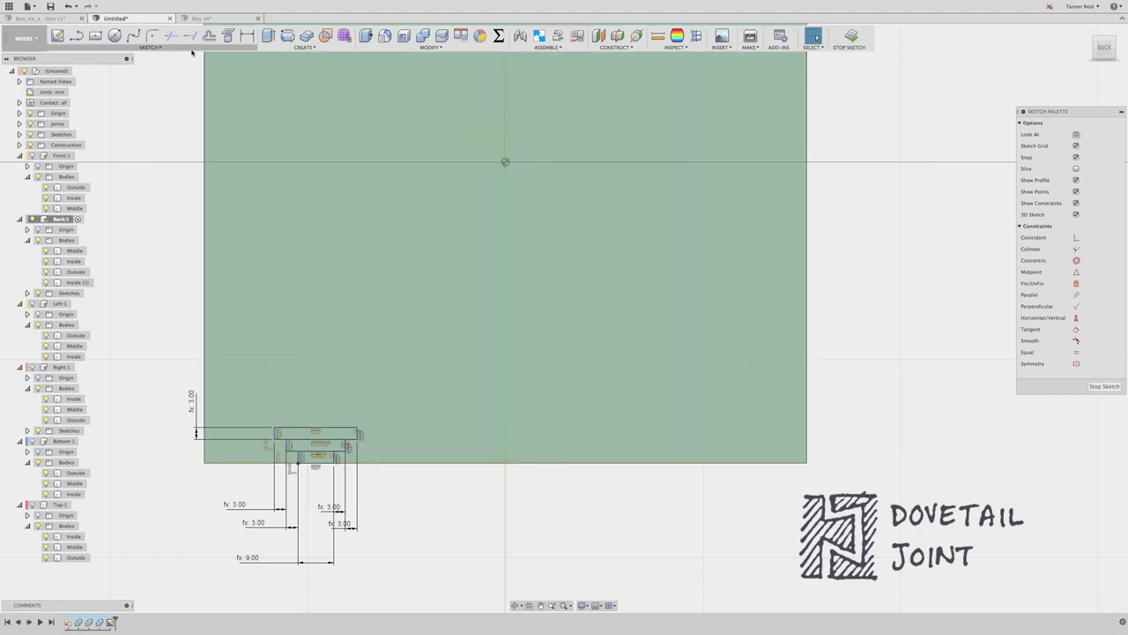
Step: Draw a second stepped dovetail from three stacked two-point rectangles near the middle of the panel's lower edge, with equal heights
left_click(190, 48)
mouse_move(185, 76)
left_click(267, 76)
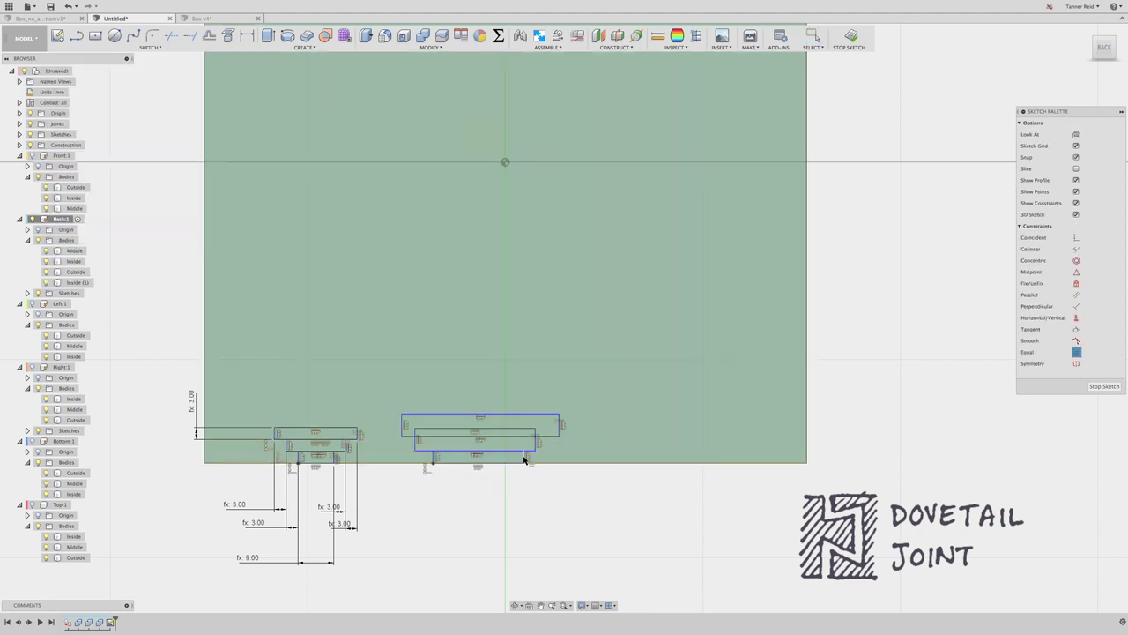
left_click(438, 463)
left_click(484, 450)
scroll(472, 445, "up", 3)
Step: Dimension the second dovetail like the first, using Thickness for the step offsets and height and three times Thickness for the narrowest width
type("Thickness")
key("Return")
type("Thickness")
key("Return")
type("Thickness")
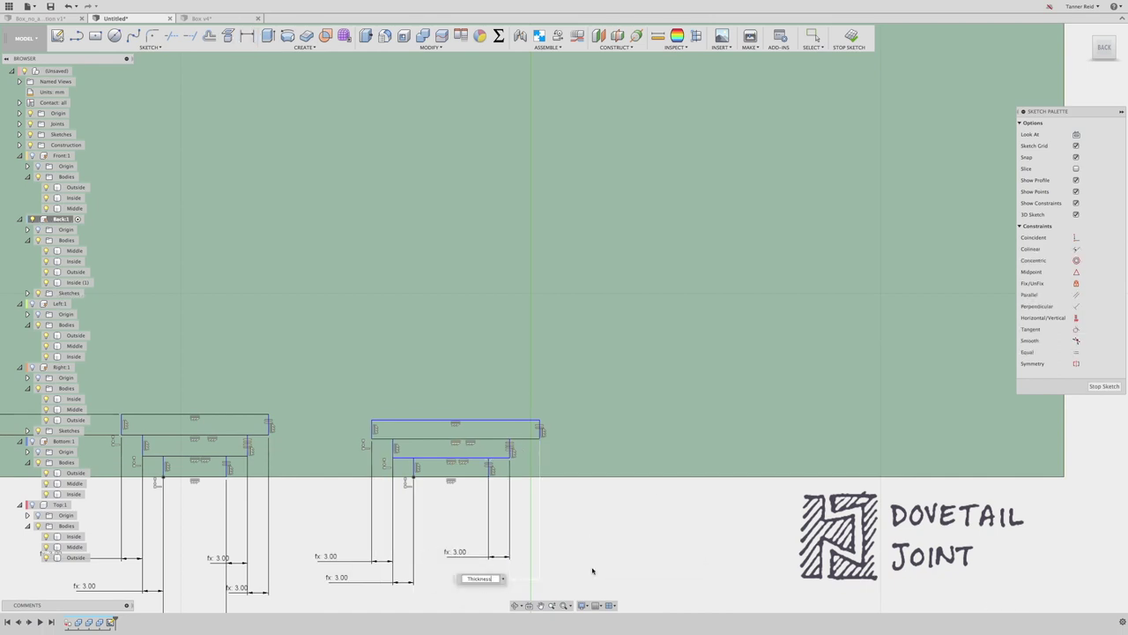
key("Return")
scroll(430, 586, "down", 1)
left_click(390, 604)
type("Thickness")
key("Return")
Step: Add a third stepped dovetail with equal rectangle heights, Thickness for its height and step offsets, and Thickness*3 for its narrowest width
left_click(1076, 351)
left_click(687, 455)
left_click(698, 455)
left_click(649, 562)
type("Thickness")
key("Return")
type("Thickness")
key("Return")
type("Thickness*3")
key("Return")
scroll(892, 388, "down", 2)
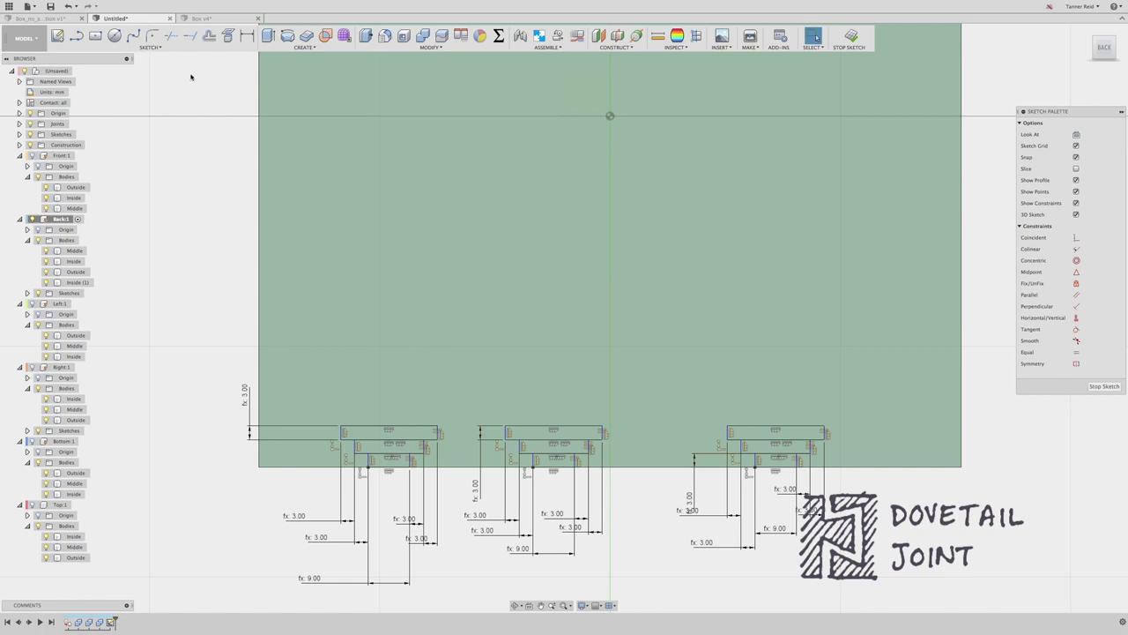
Step: Draw four horizontal lines across the gaps between the dovetails' uppermost rectangles and out to both side edges of the panel
key("l")
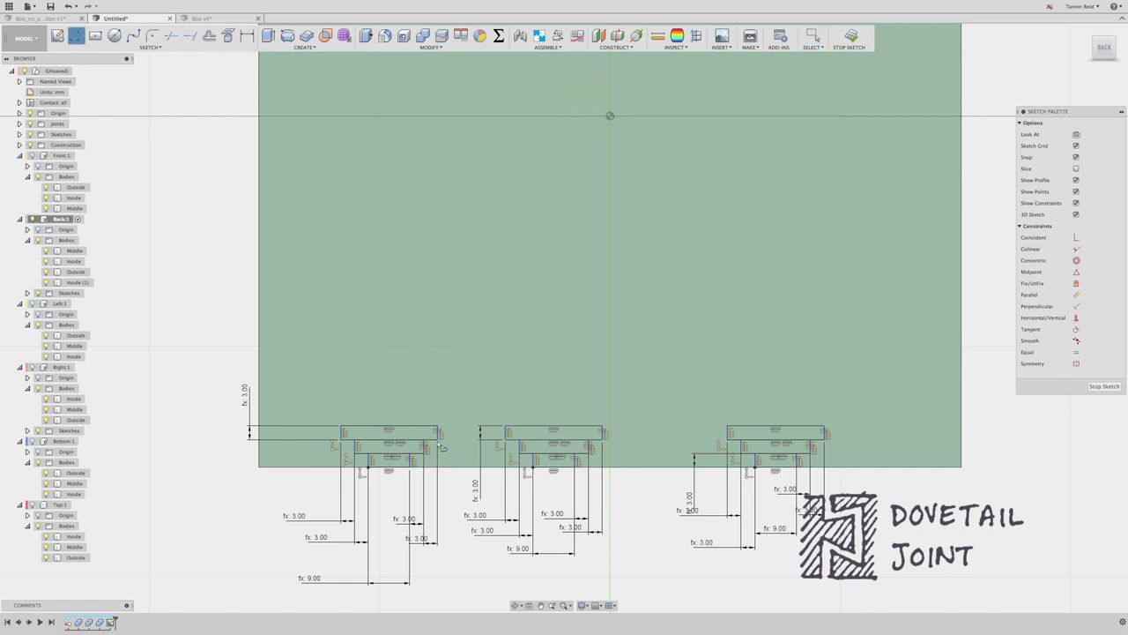
left_click(438, 432)
left_click(505, 433)
left_click(605, 433)
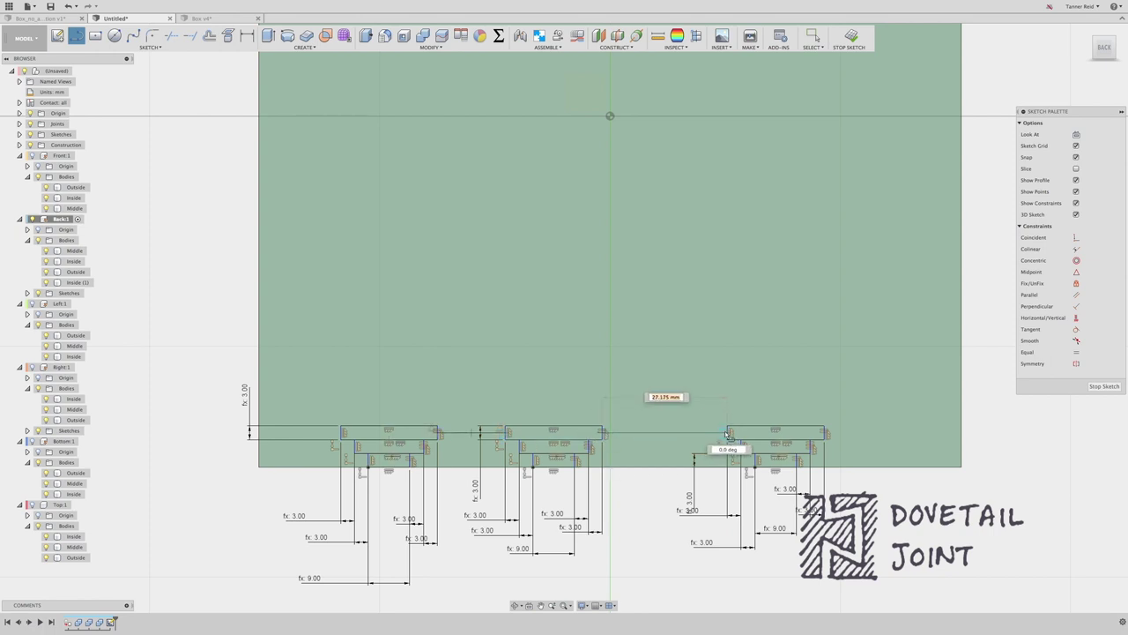
left_click(826, 433)
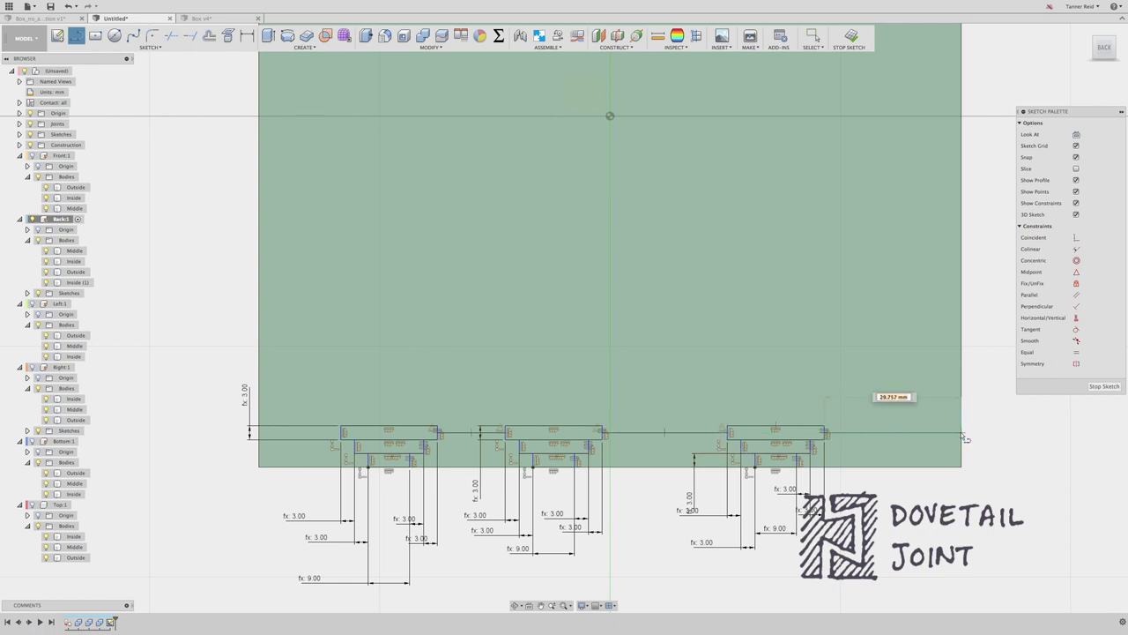
left_click(341, 434)
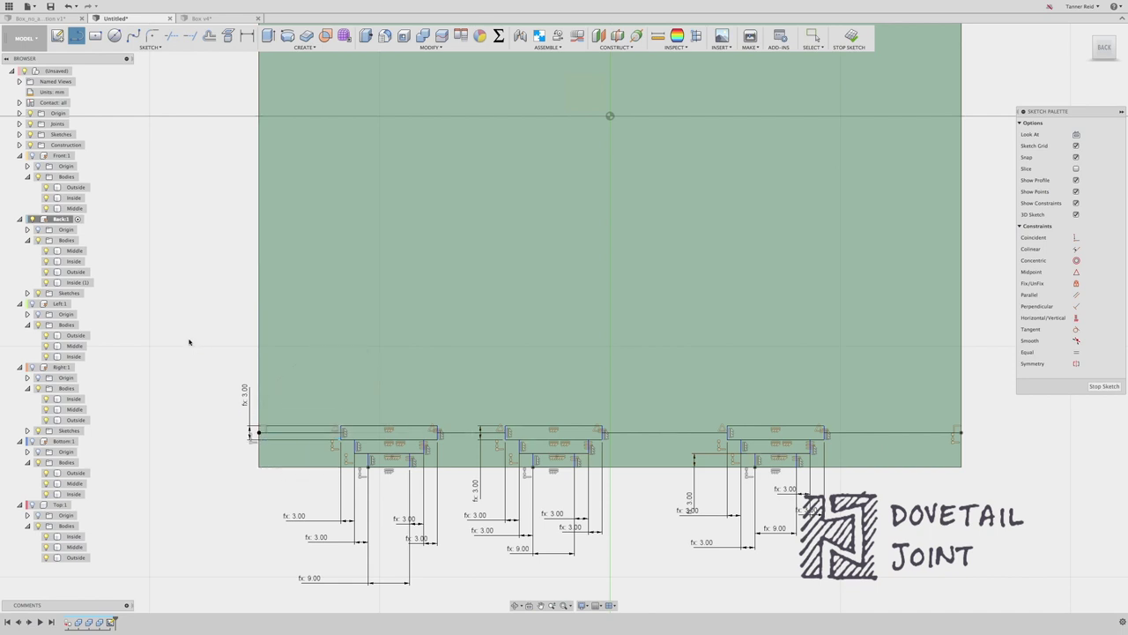
key("Escape")
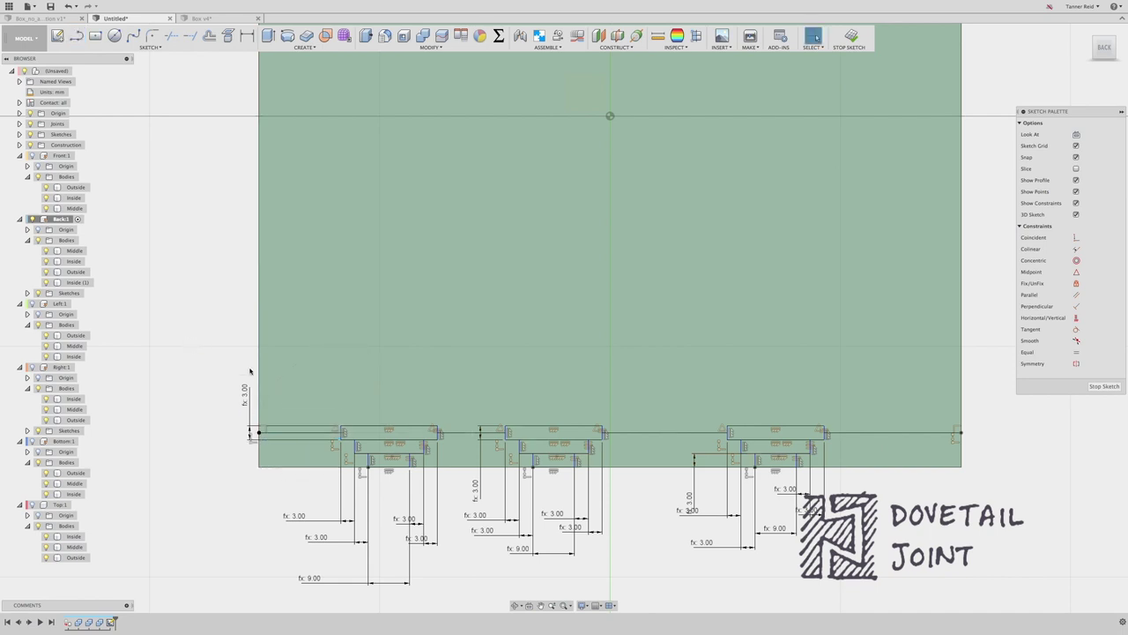
Step: Apply Equal constraints to the four gap lines to space the three dovetails evenly along the panel's lower edge
left_click(1076, 351)
left_click(856, 432)
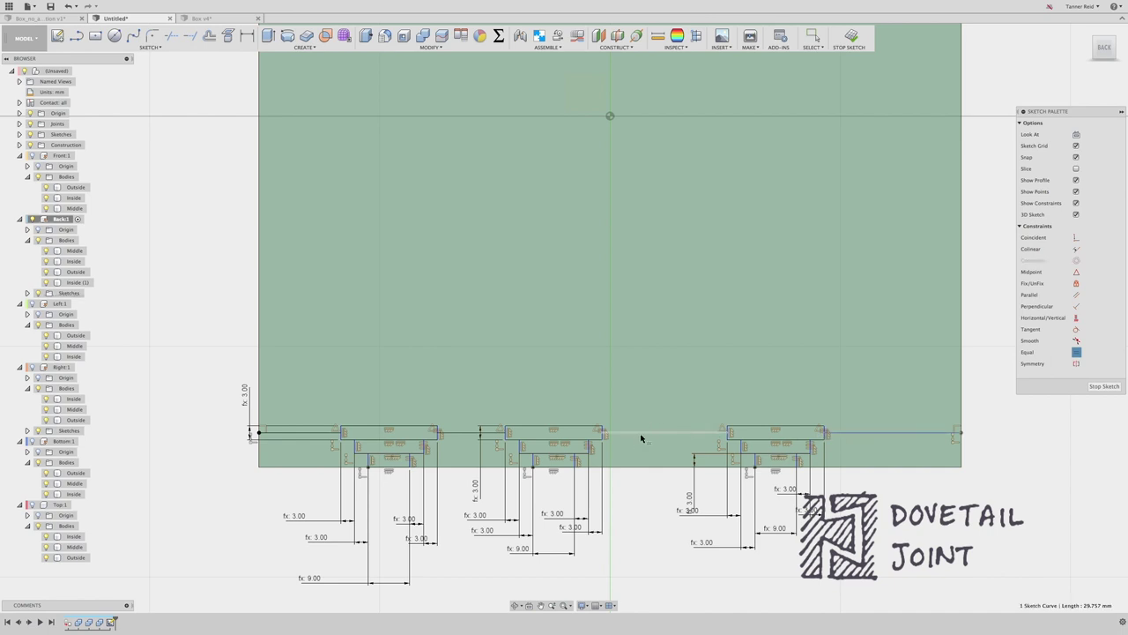
left_click(640, 433)
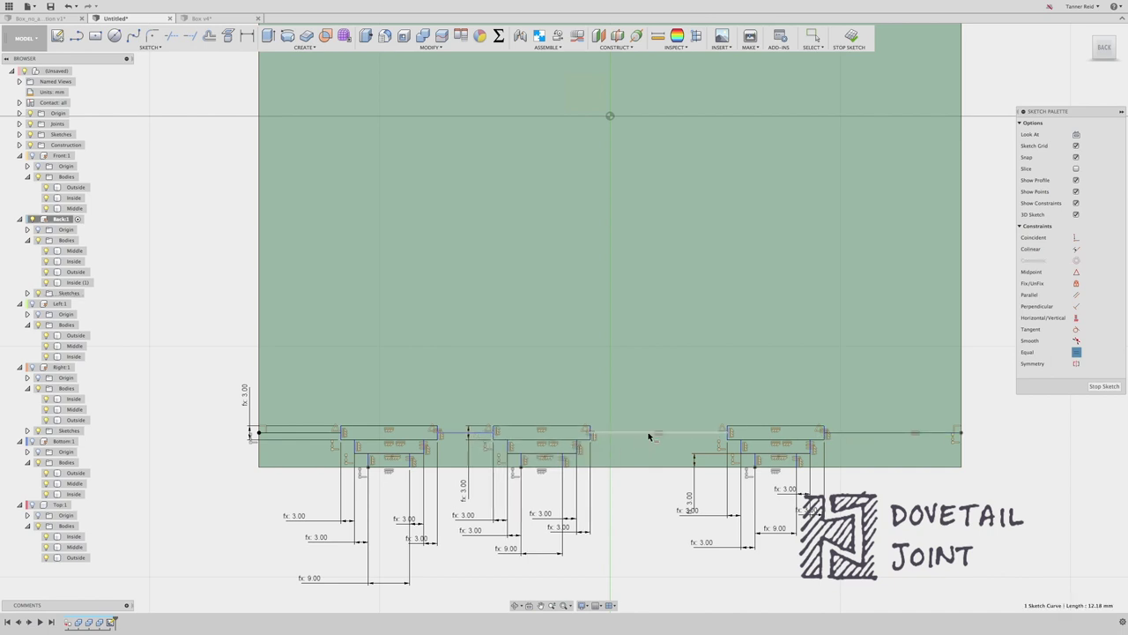
left_click(451, 445)
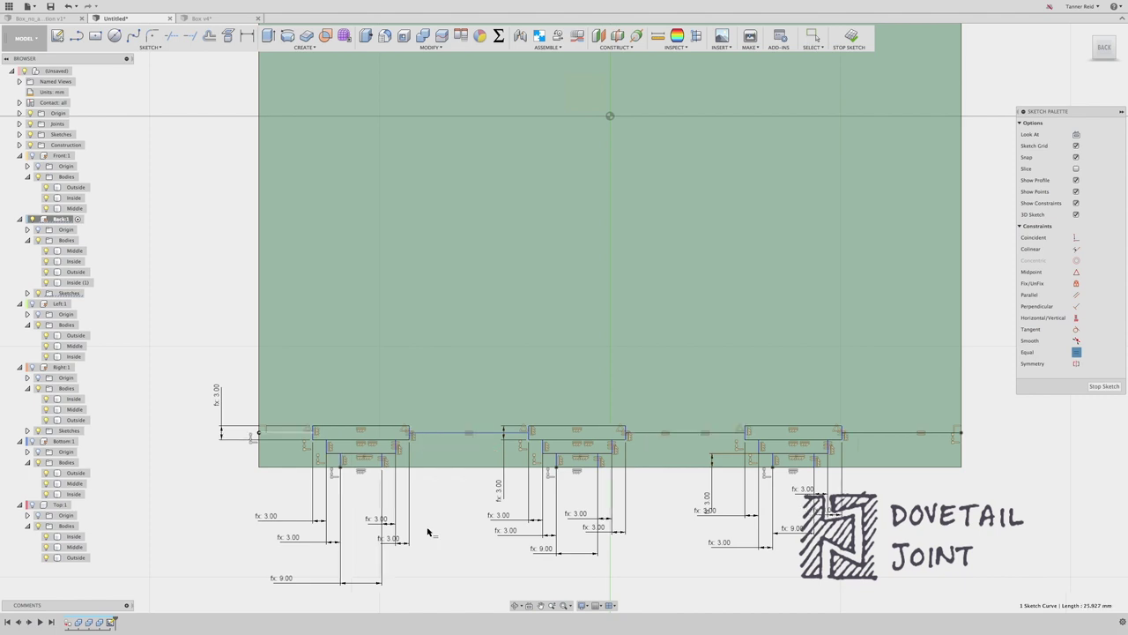
left_click(428, 531)
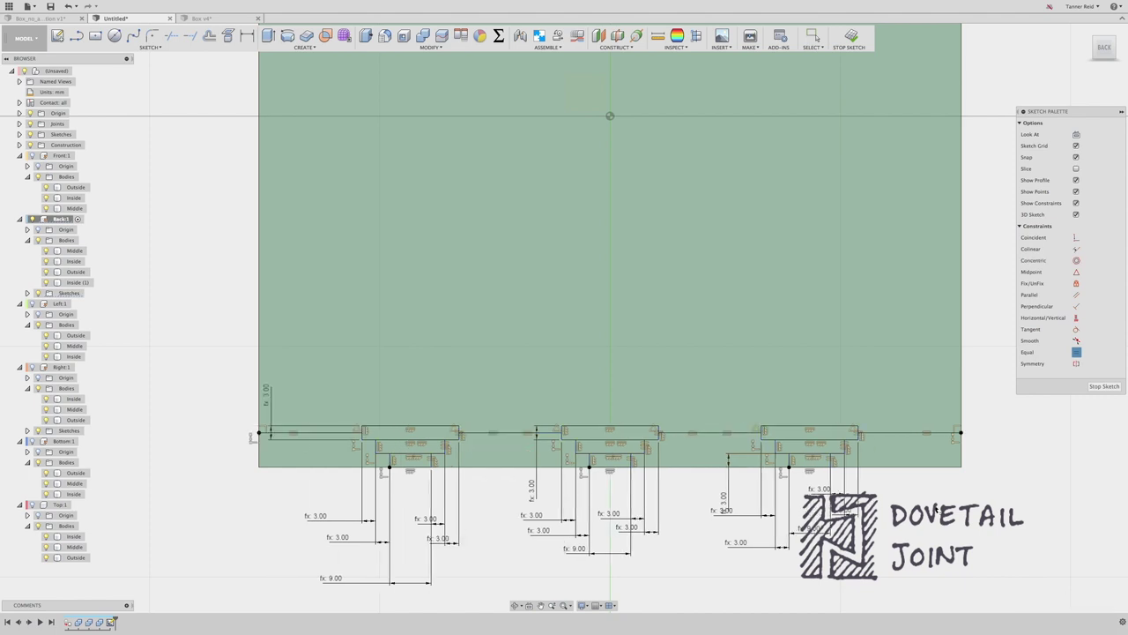
Step: Convert the four spacing lines to construction lines and finish the sketch
left_click(908, 432)
left_click(705, 432)
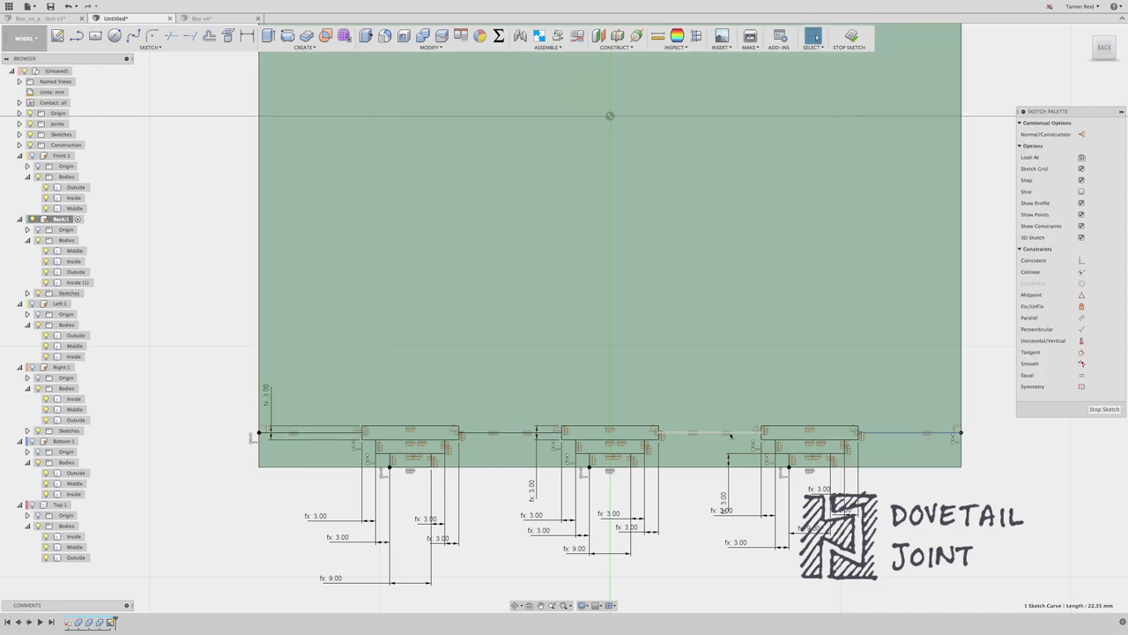
left_click(350, 433)
left_click(1081, 135)
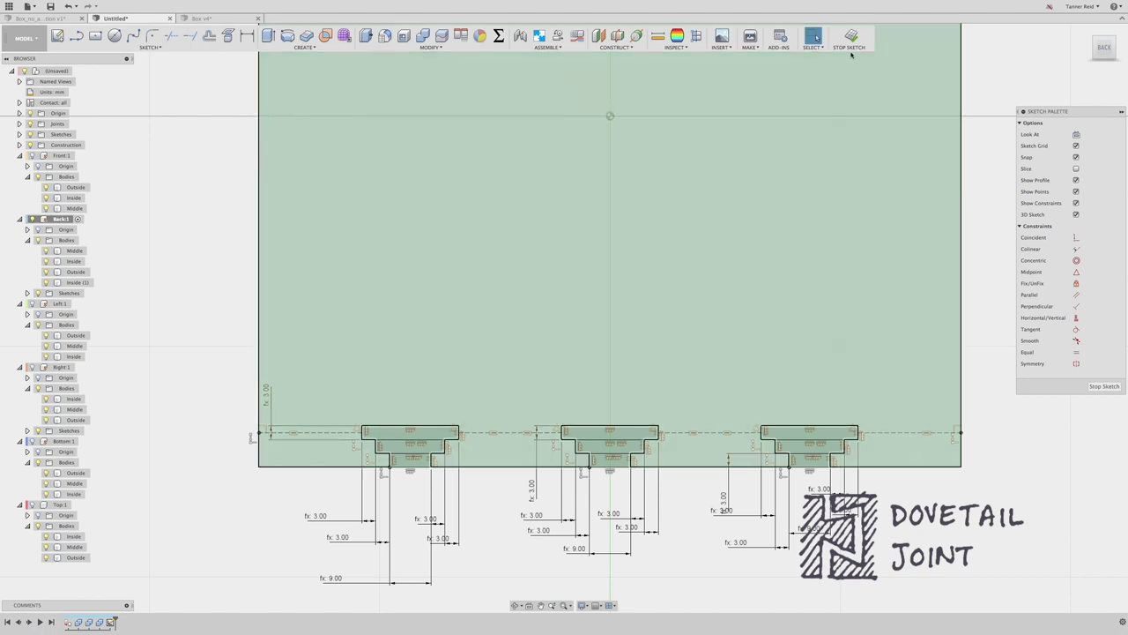
left_click(1103, 386)
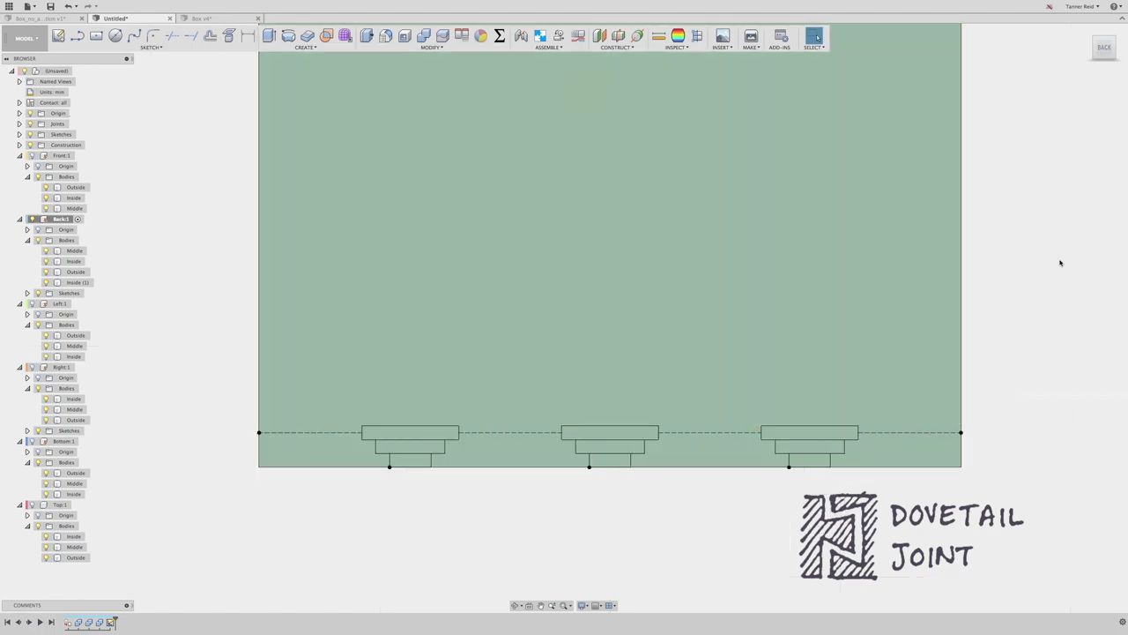
left_click_drag(1099, 48, 1085, 42)
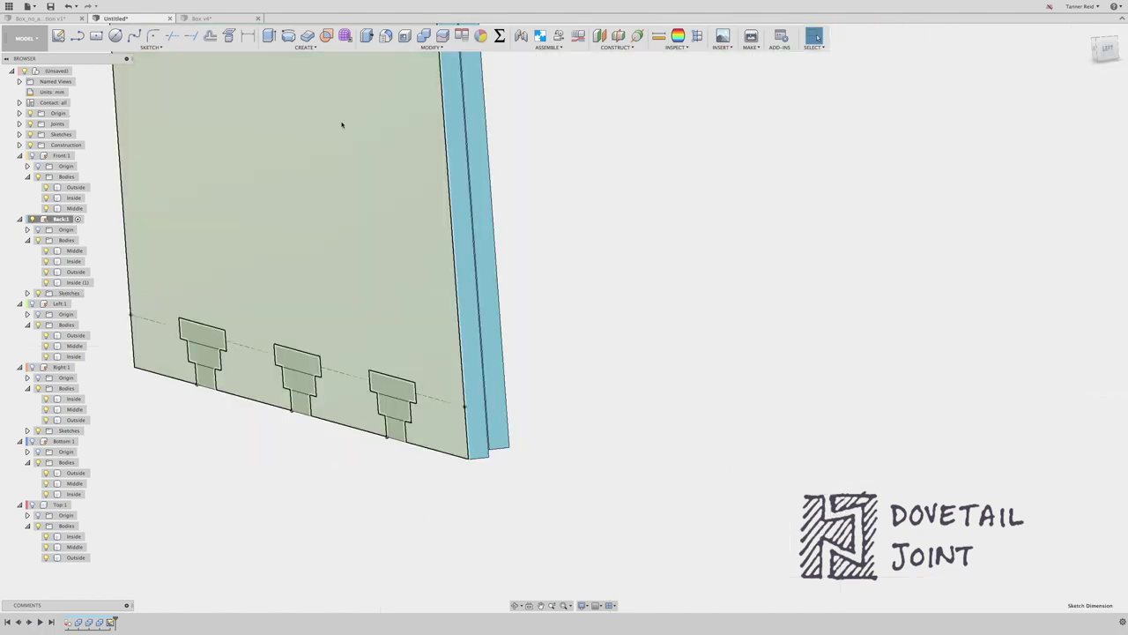
Step: Extrude-cut all nine rectangles of the three stepped dovetails through the back panel by -Thickness * 3
left_click(268, 36)
left_click(403, 392)
left_click(397, 410)
left_click(395, 427)
left_click(297, 357)
left_click(300, 381)
left_click(300, 402)
left_click(201, 335)
left_click(205, 355)
left_click(200, 379)
type("-Thickness")
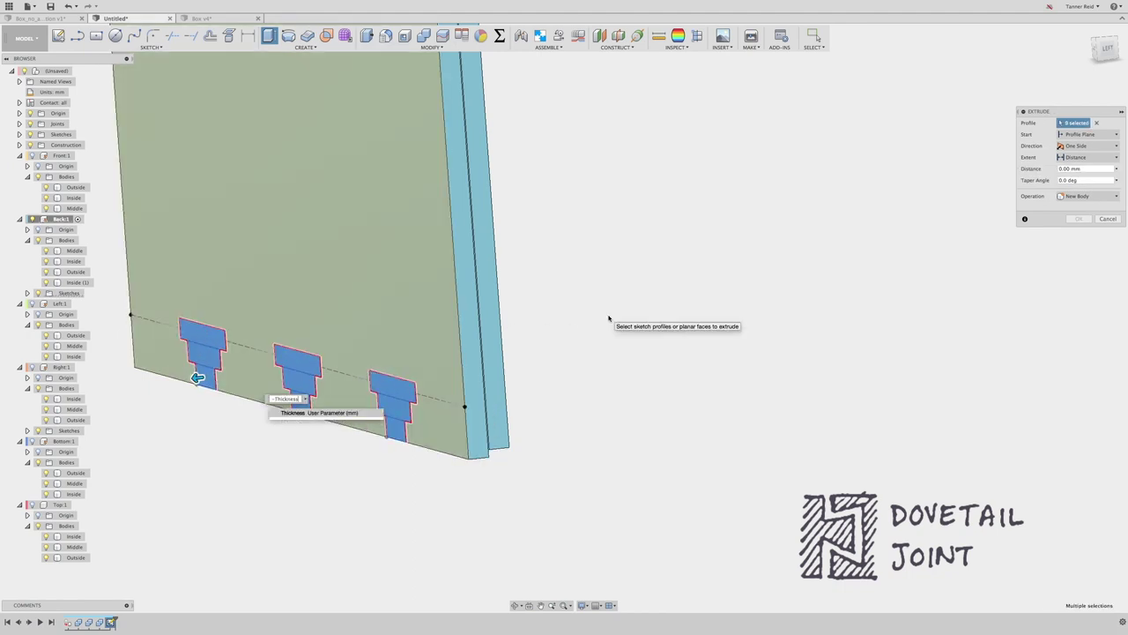
key("Return")
key("Return")
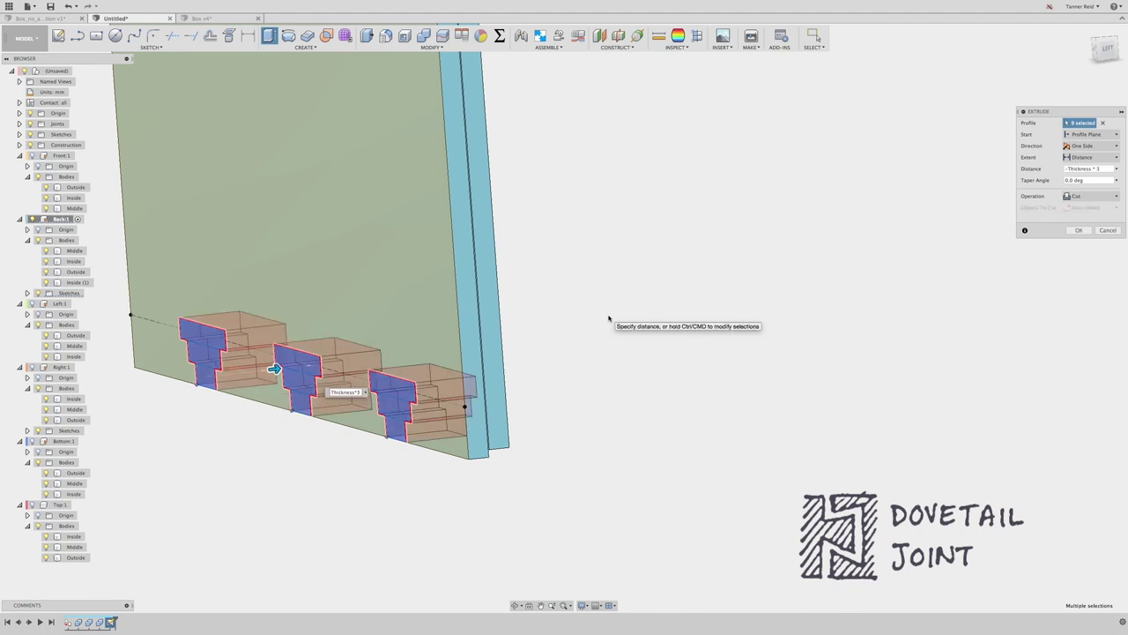
key("Return")
left_click(517, 605)
left_click_drag(582, 378, 554, 334)
key("Escape")
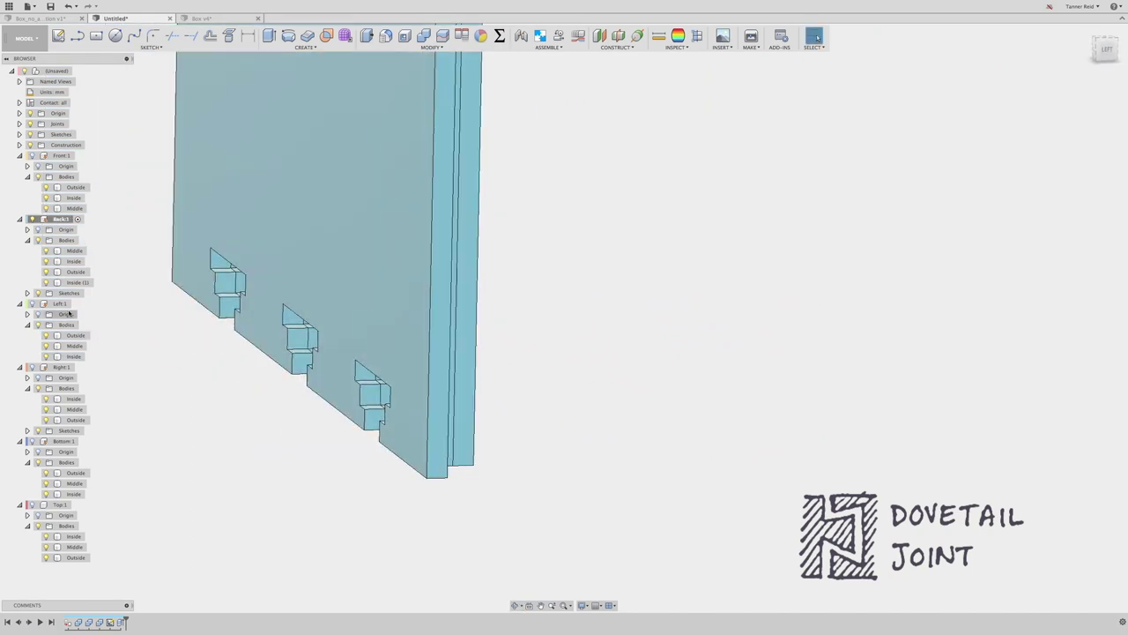
Step: Activate and show the Bottom component, and cut the back panel's bodies from its outside layer with Combine, keeping the tool bodies
left_click(82, 444)
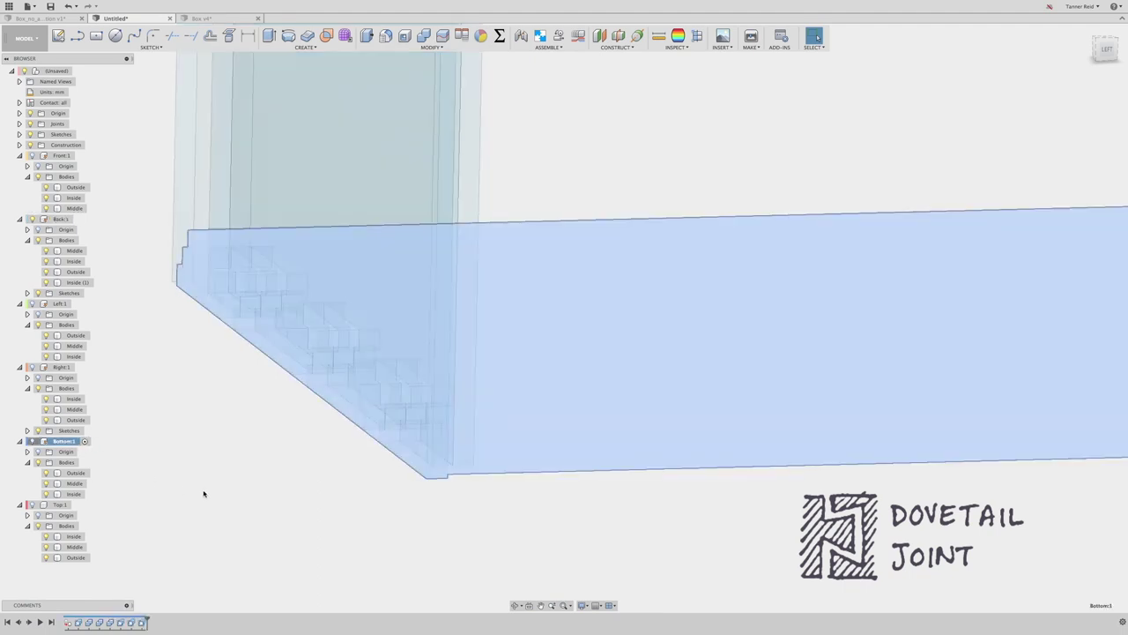
left_click(33, 440)
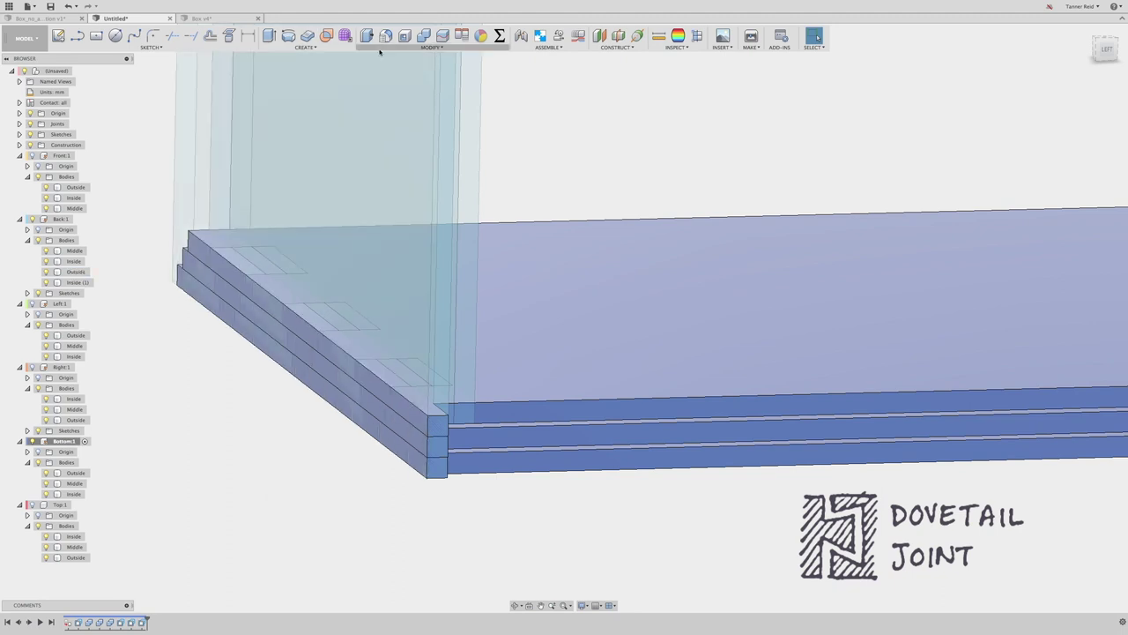
left_click(423, 35)
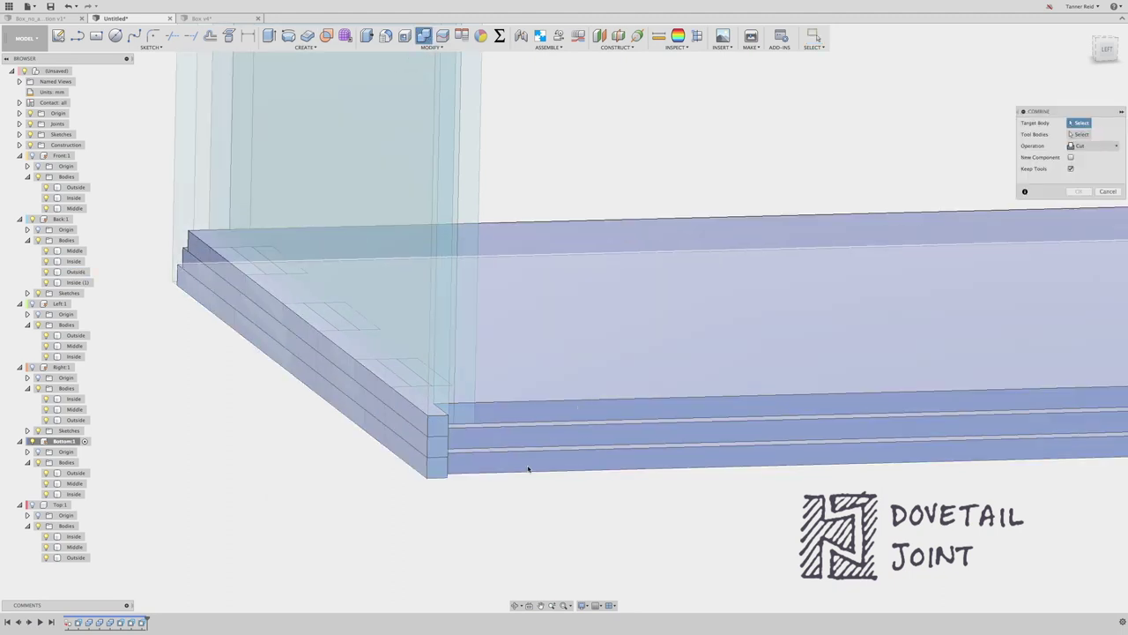
left_click(529, 468)
left_click_drag(524, 183, 151, 120)
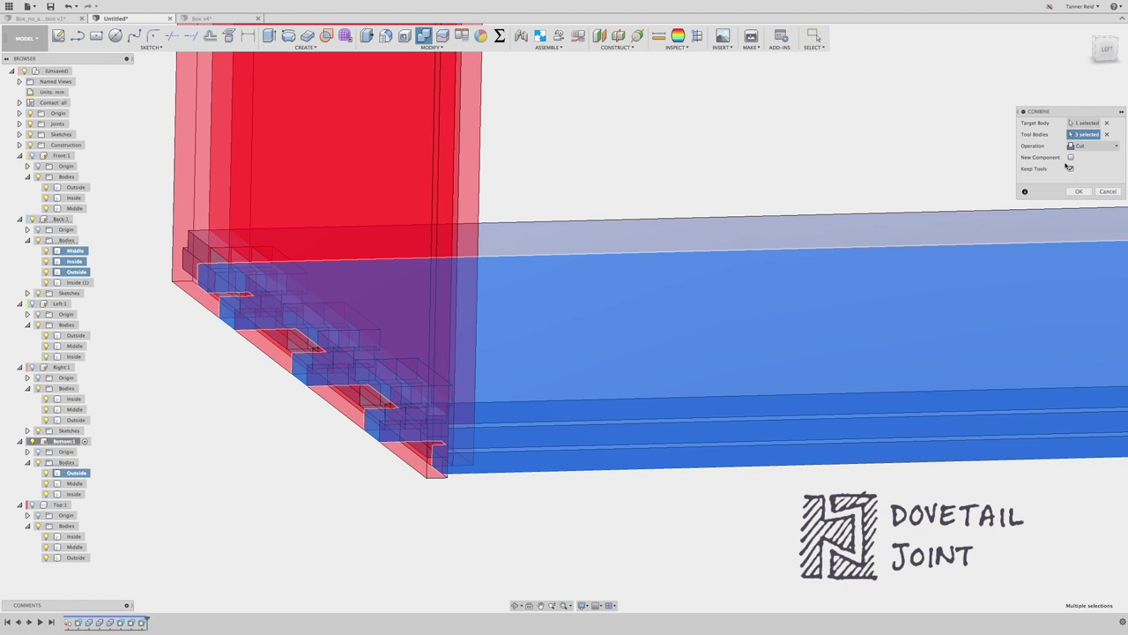
left_click(1078, 192)
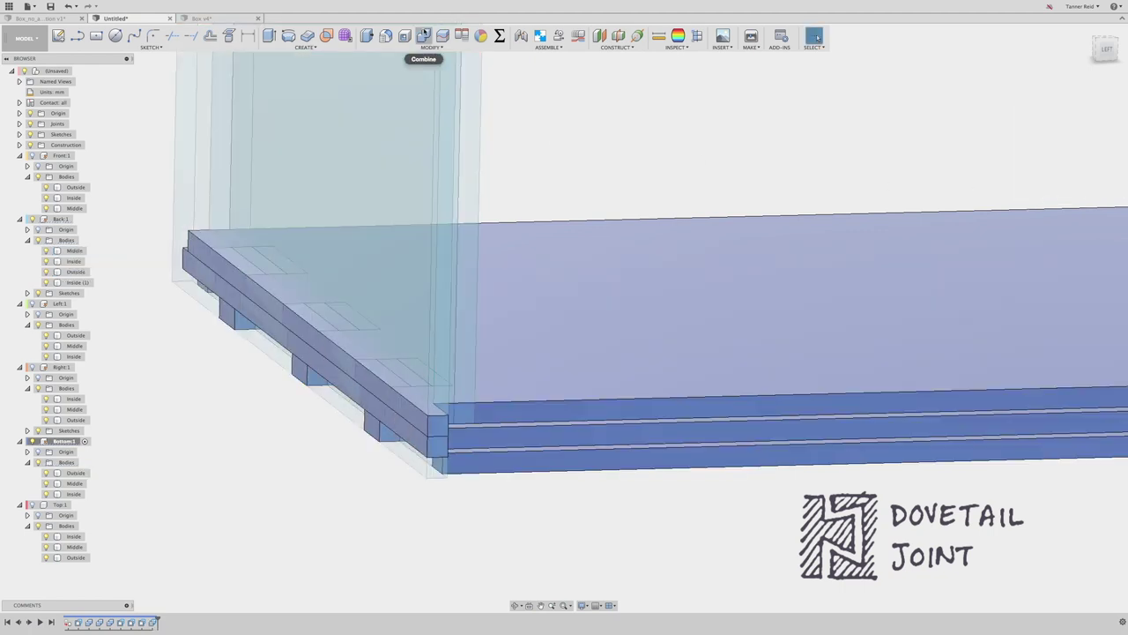
Step: Cut the back panel's bodies from the bottom panel's middle layer with Combine, keeping the tools
left_click(423, 35)
left_click(529, 433)
left_click_drag(511, 151, 132, 93)
left_click(1079, 192)
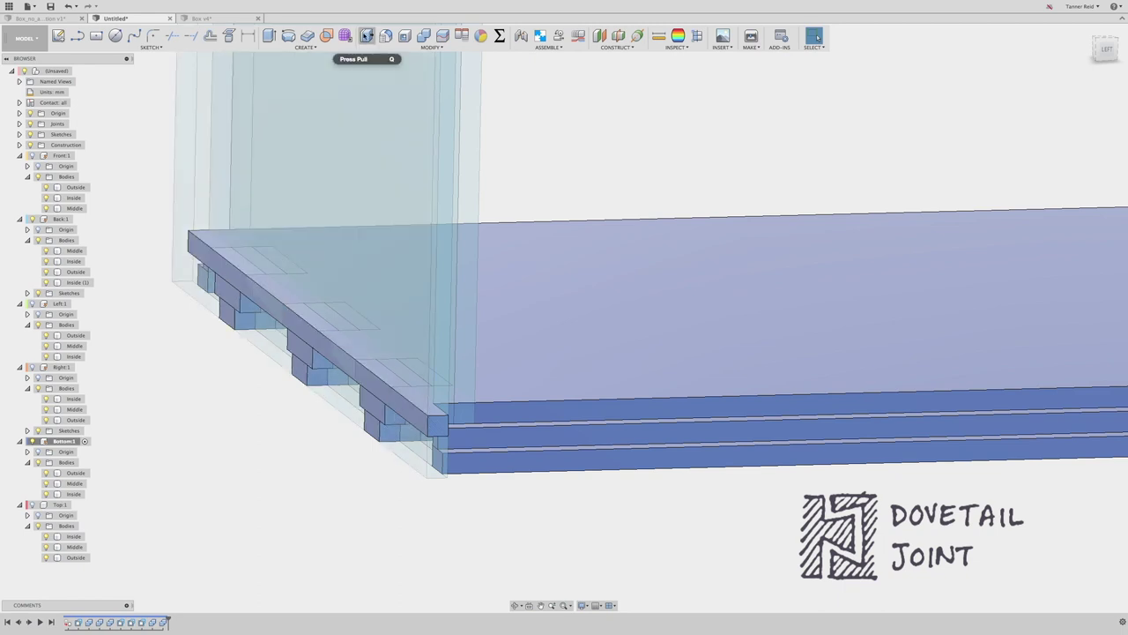
Step: Cut the back panel's bodies from the bottom panel's inside layer with Combine, keeping the tools
left_click(423, 36)
left_click(557, 322)
left_click_drag(576, 149, 597, 111)
left_click(1079, 191)
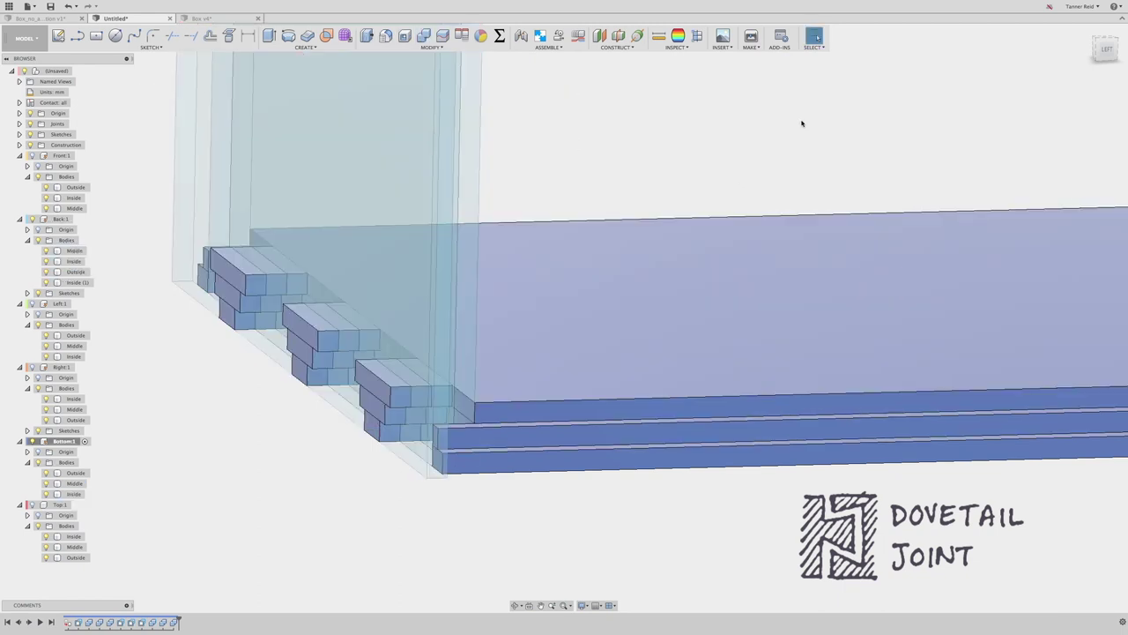
Step: Activate the top-level assembly and examine how the dovetails fit between the back and bottom panels from several angles
left_click(516, 604)
left_click_drag(559, 360, 534, 388)
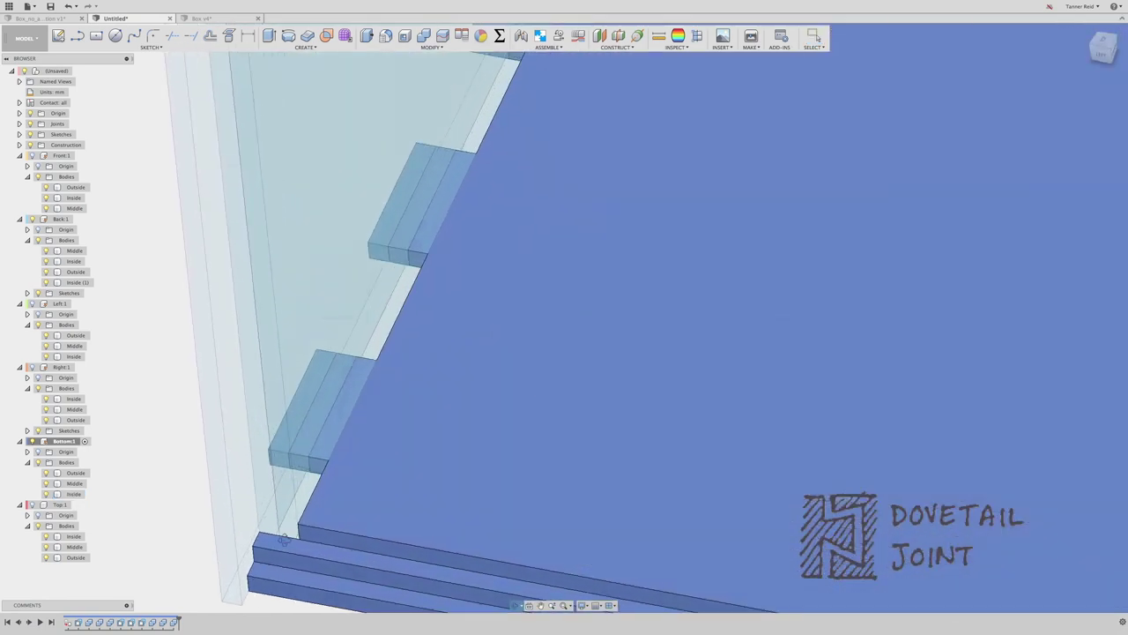
left_click_drag(308, 511, 407, 432)
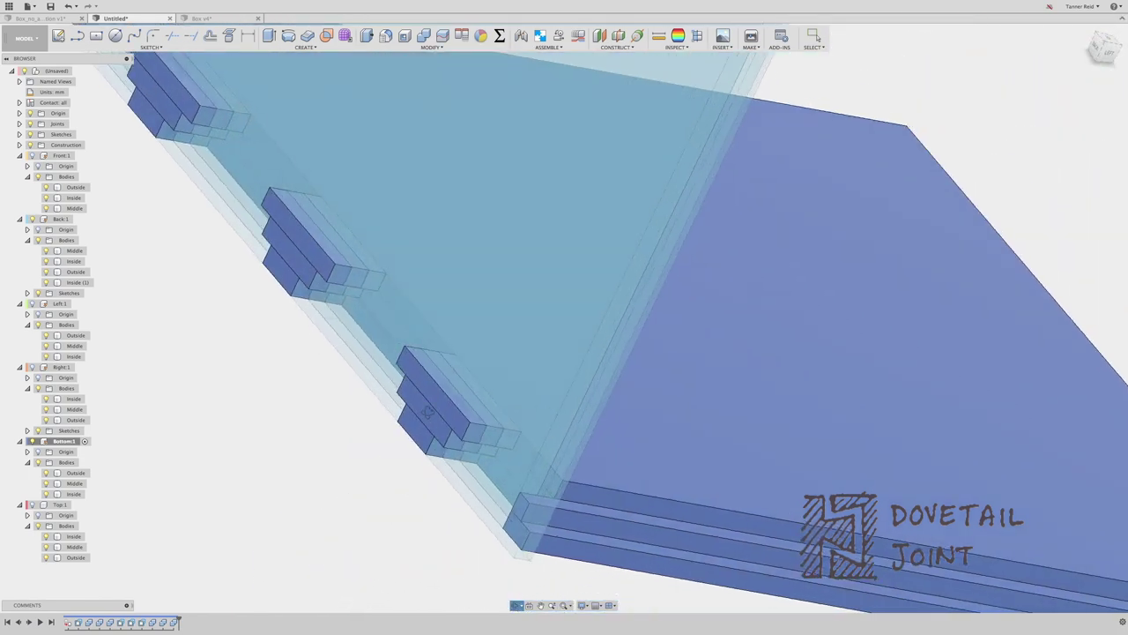
left_click_drag(449, 388, 423, 414)
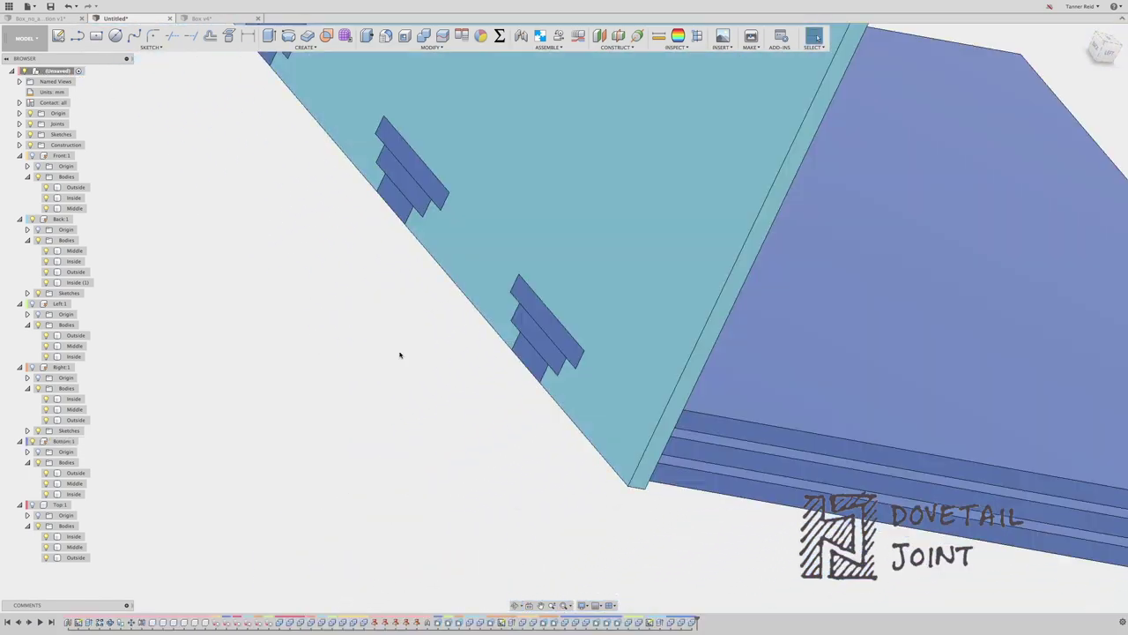
left_click(552, 605)
left_click_drag(546, 526, 604, 247)
left_click(517, 604)
left_click_drag(564, 396, 520, 278)
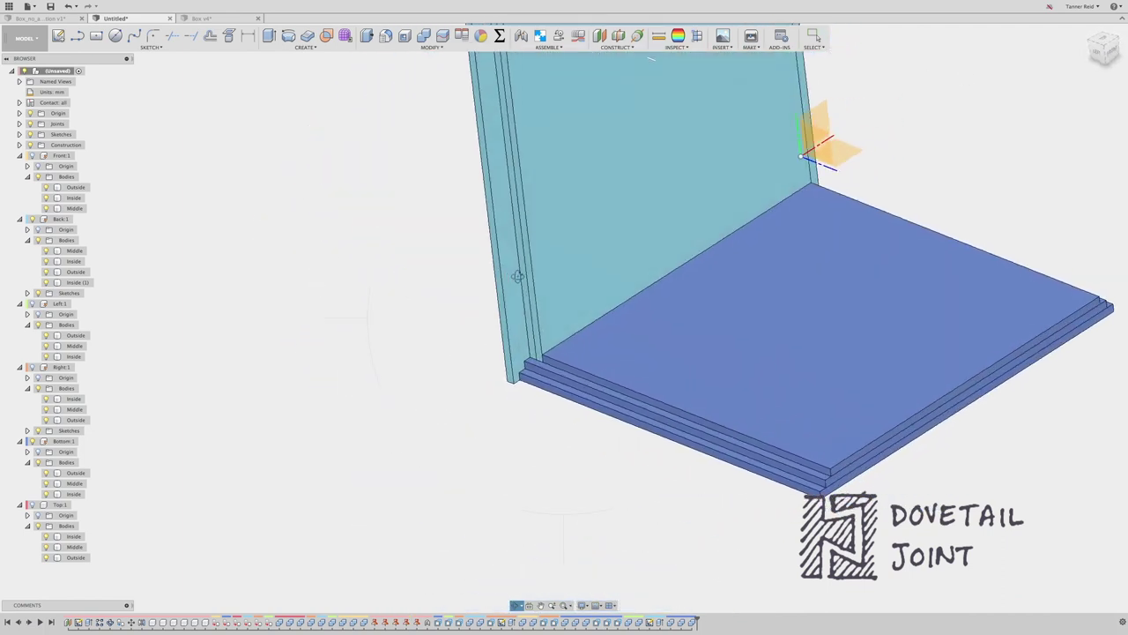
Step: Hide the back panel and examine the stepped dovetails along the bottom panel's rear edge
left_click(32, 219)
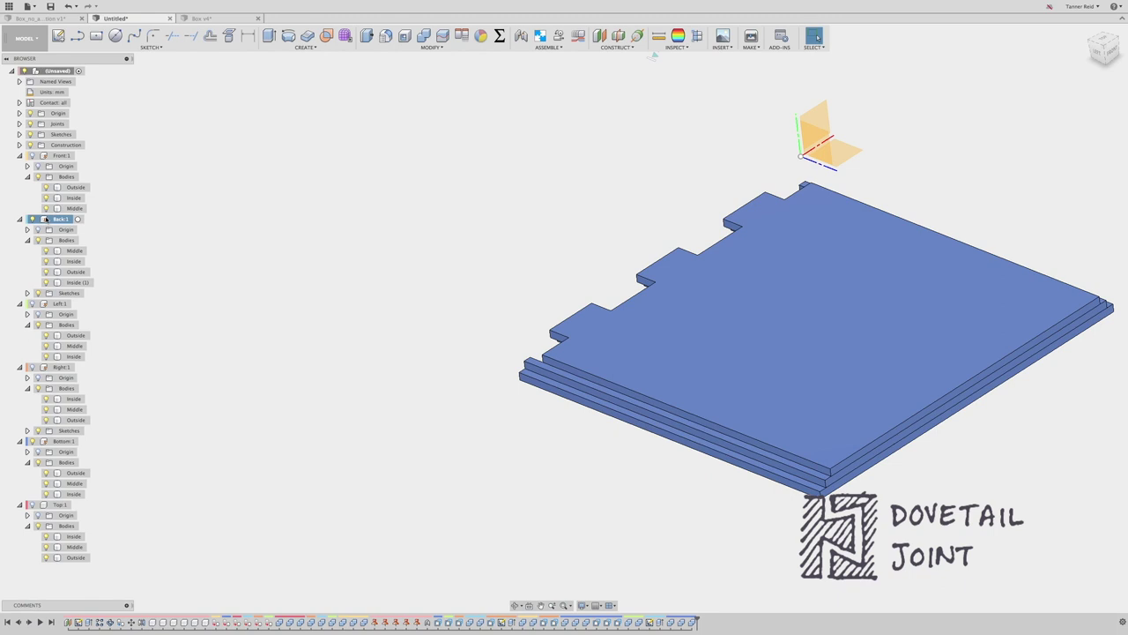
left_click(516, 604)
left_click_drag(617, 441, 666, 413)
key("Escape")
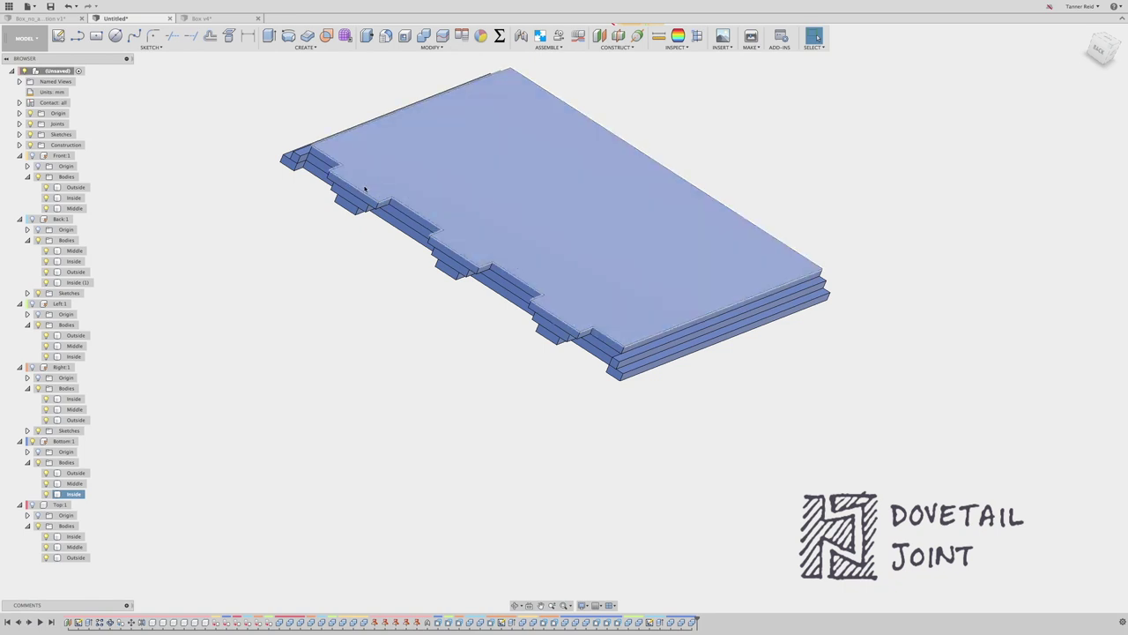
Step: Hide the bottom panel's inside and middle layers in turn to examine each layer's shape, and show both layers again
left_click(46, 494)
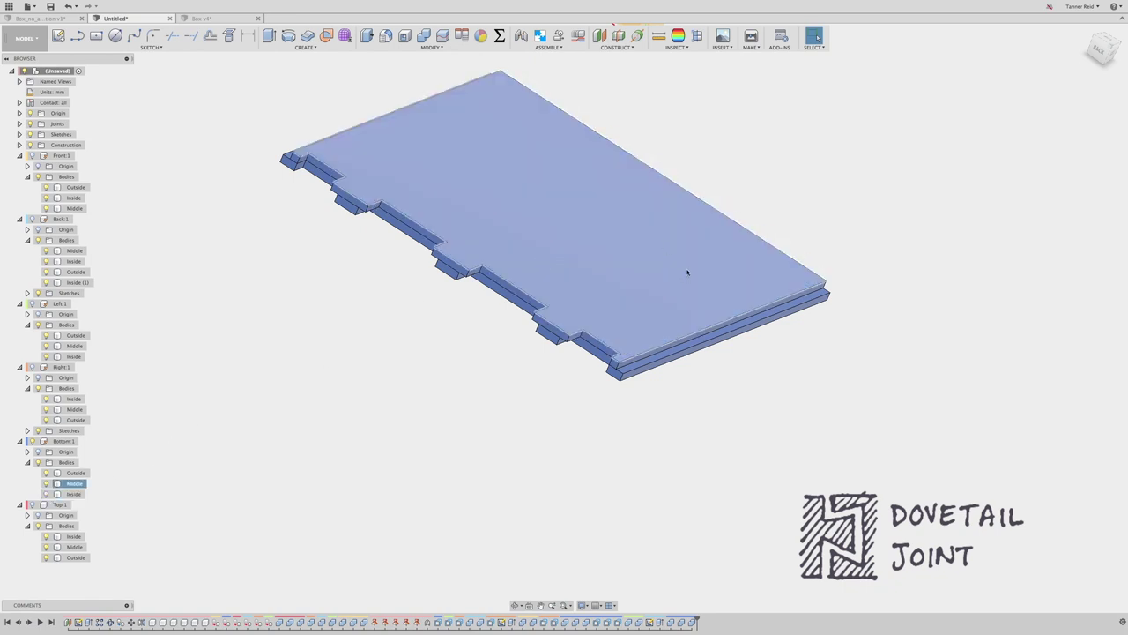
left_click(45, 483)
left_click(46, 483)
left_click(302, 456)
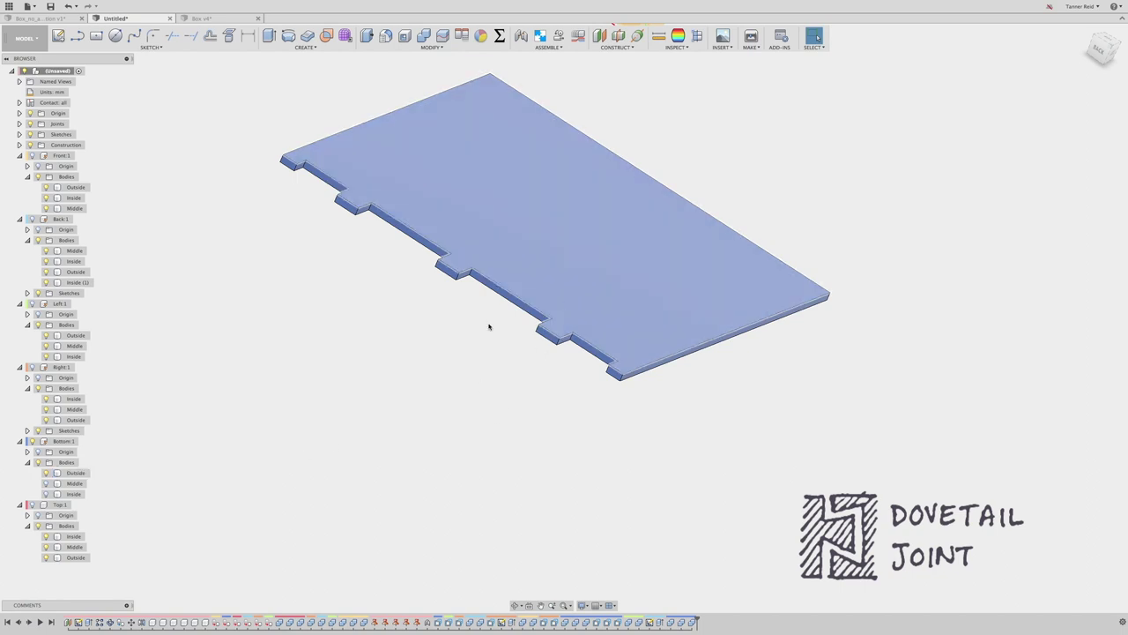
left_click(46, 483)
left_click(45, 494)
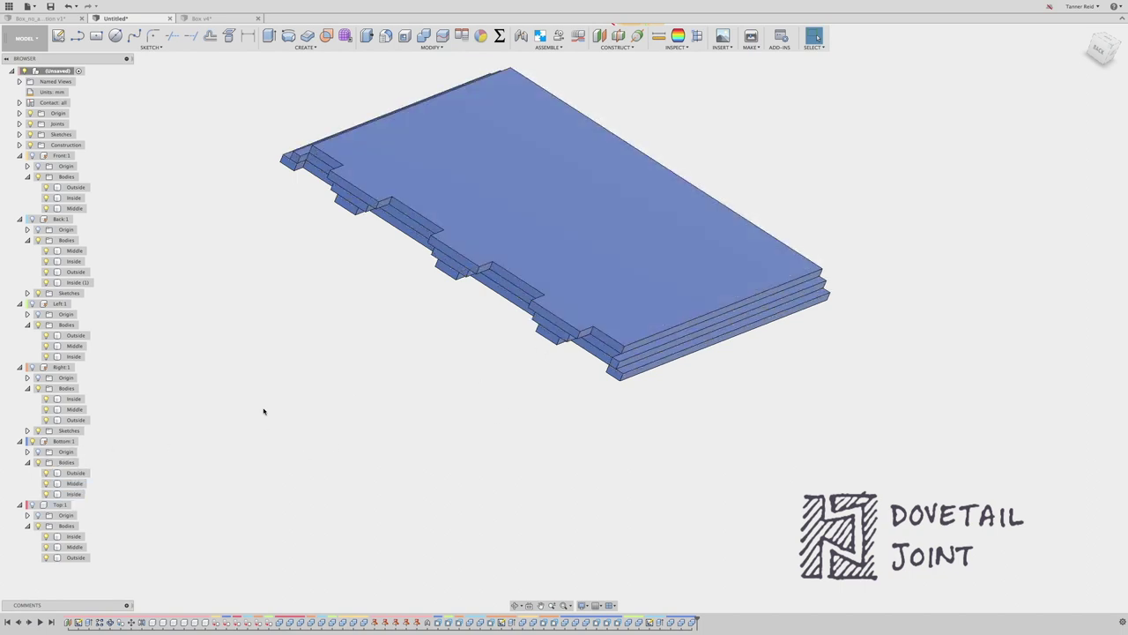
Step: Hide the bottom panel, show the back panel to inspect its dovetail sockets, and make the bottom panel visible again
left_click(766, 280)
left_click(466, 415)
left_click(31, 440)
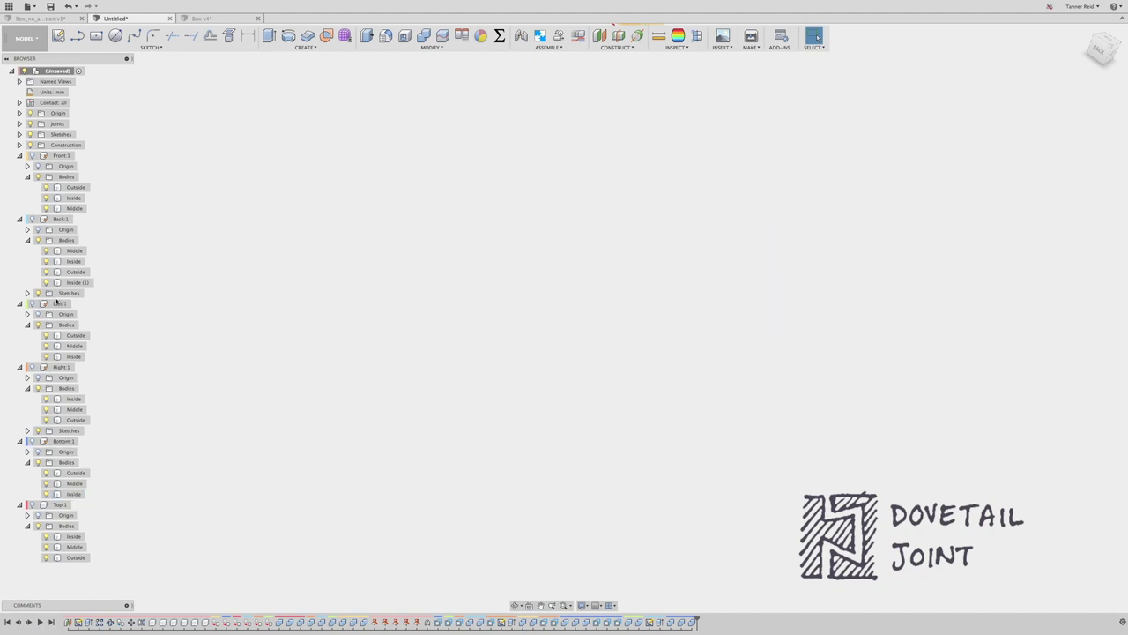
left_click(31, 218)
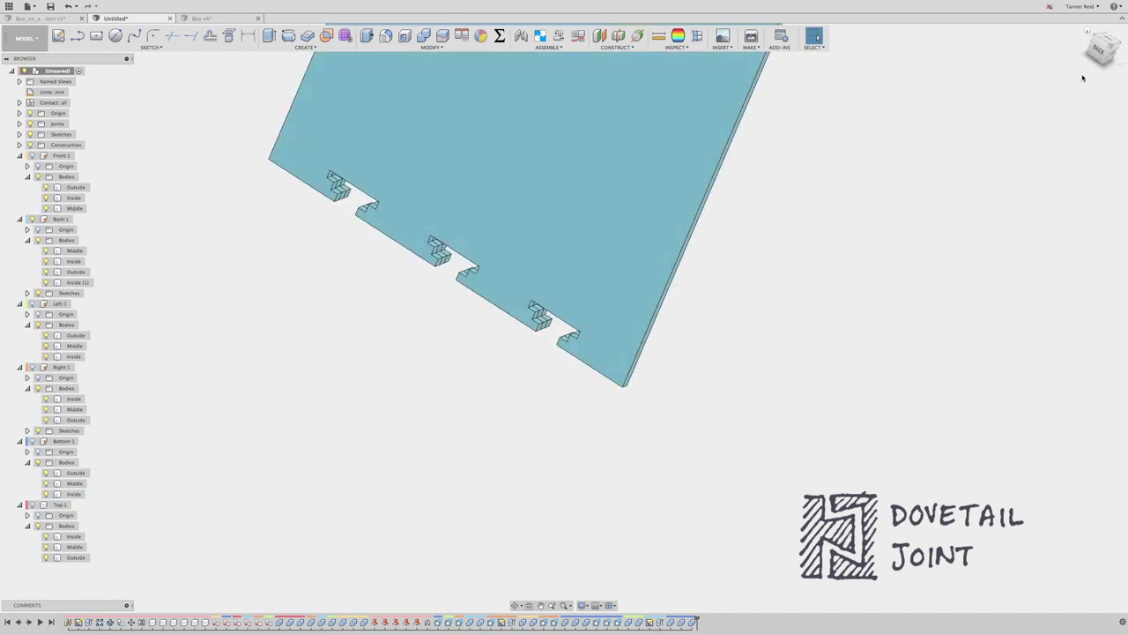
left_click_drag(1098, 45, 1049, 49)
middle_click_drag(562, 317, 513, 344, "shift")
left_click(31, 440)
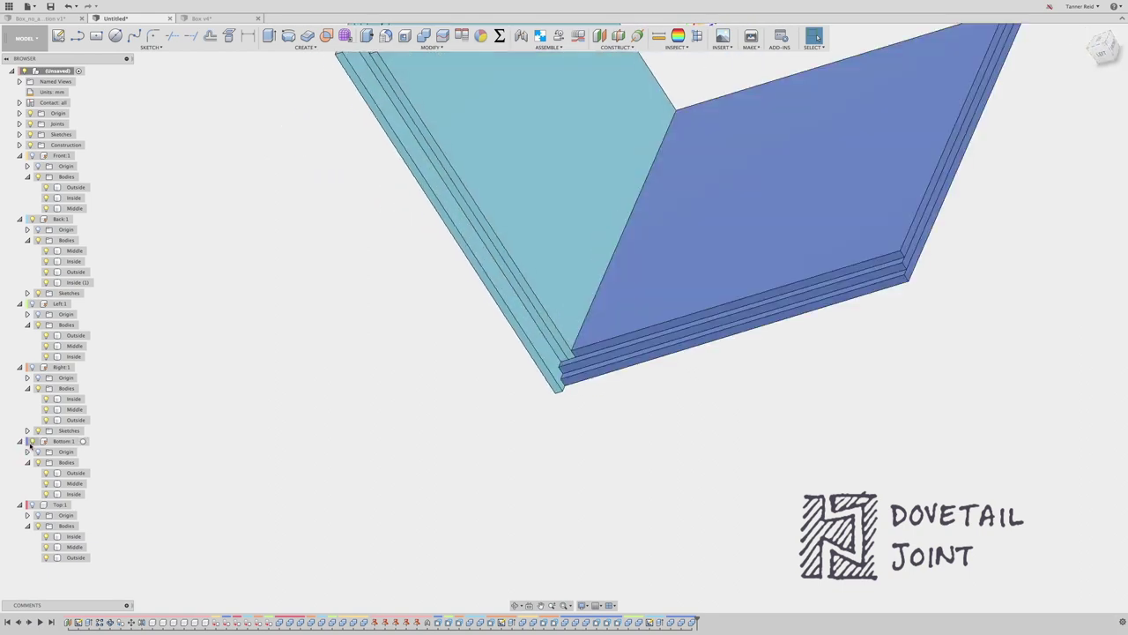
left_click(553, 605)
left_click_drag(447, 440, 444, 366)
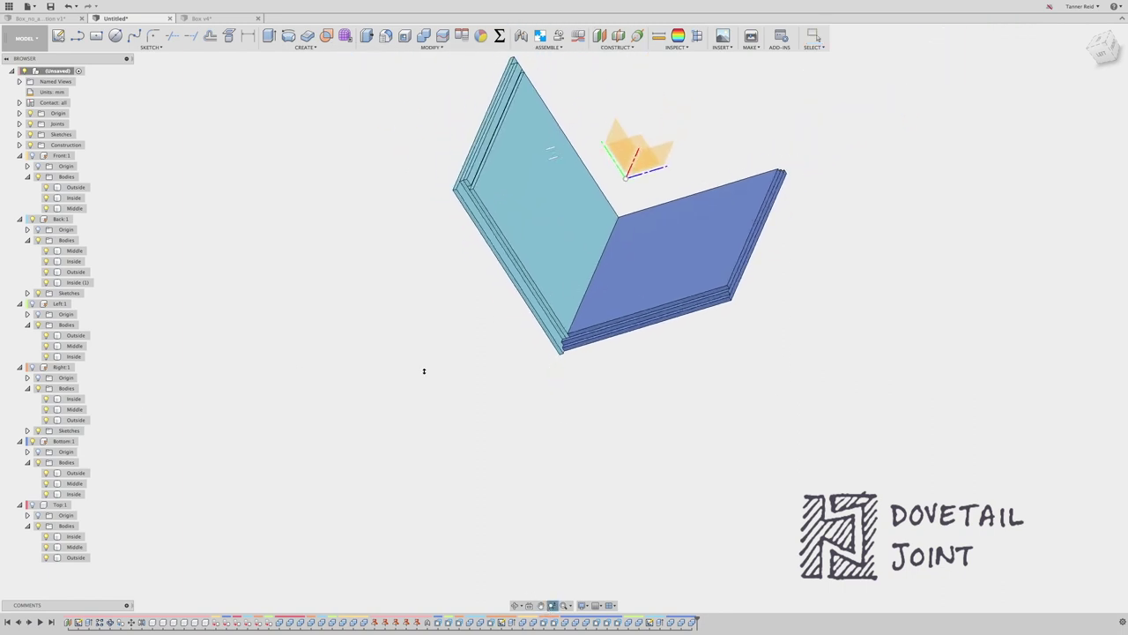
key("Escape")
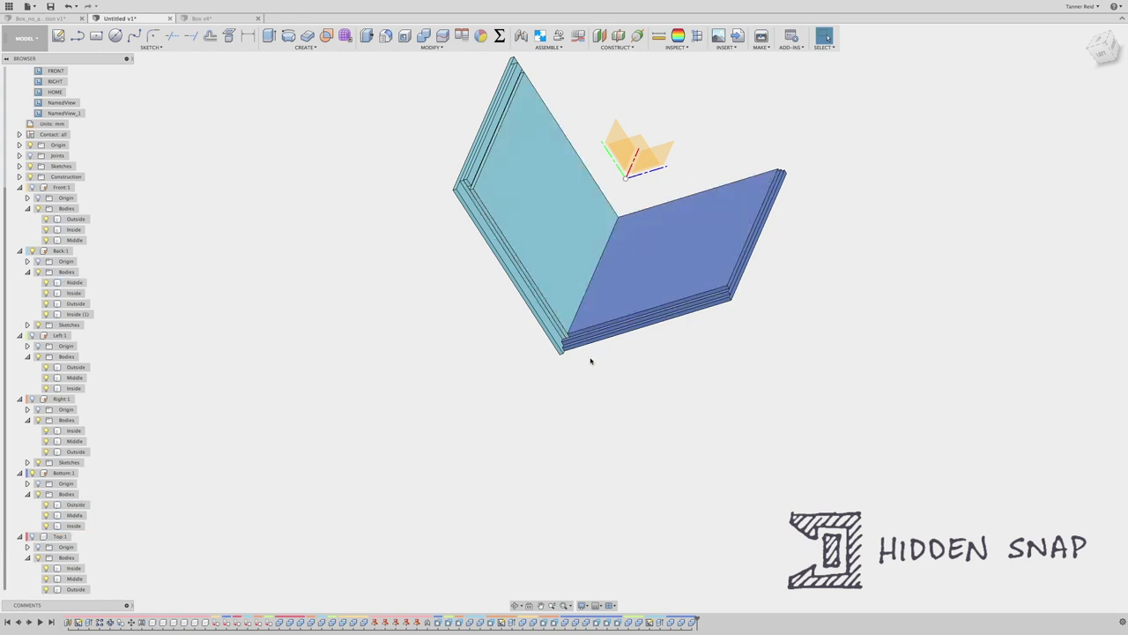
Step: Show the front, left, right and top panels and view the complete box isometrically
left_click(32, 188)
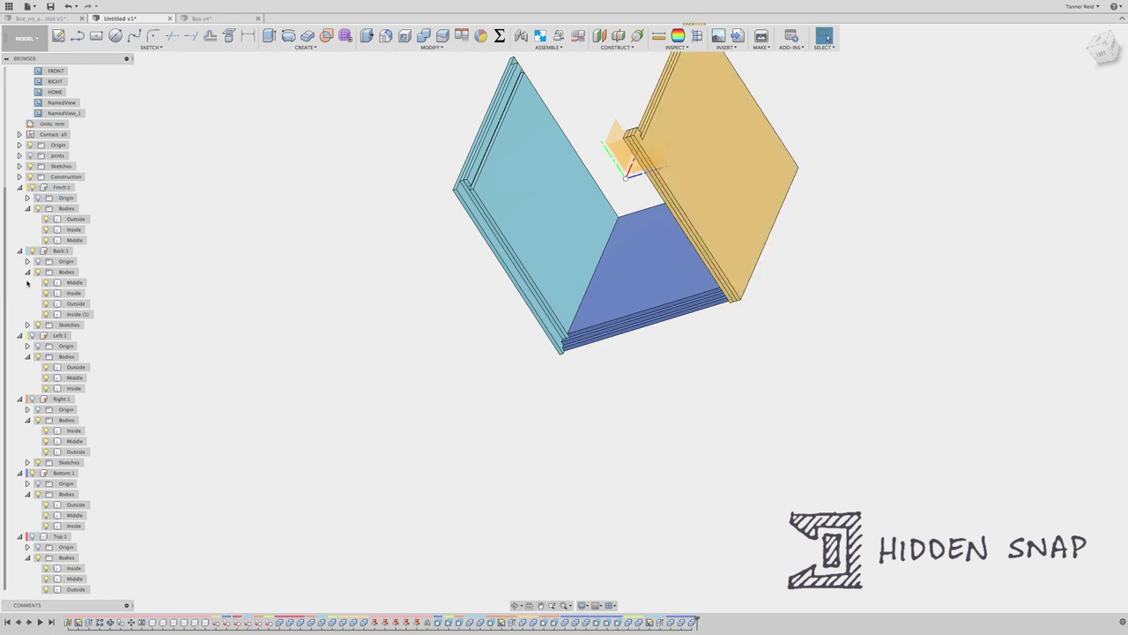
left_click(32, 336)
left_click(32, 399)
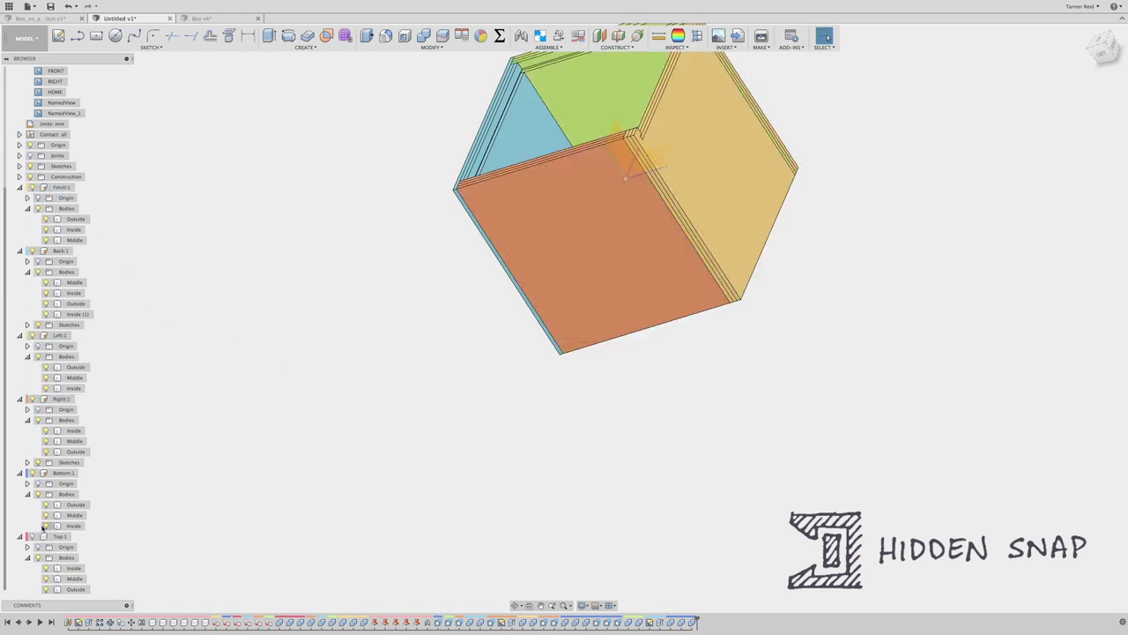
left_click(32, 537)
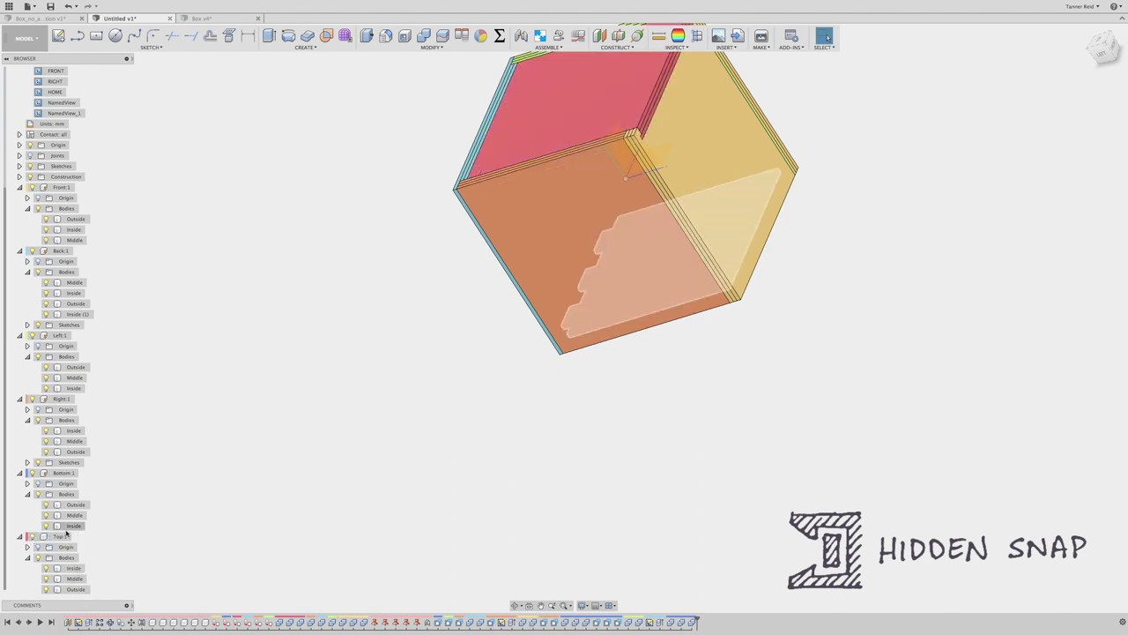
scroll(56, 547, "up", 1)
left_click(1090, 34)
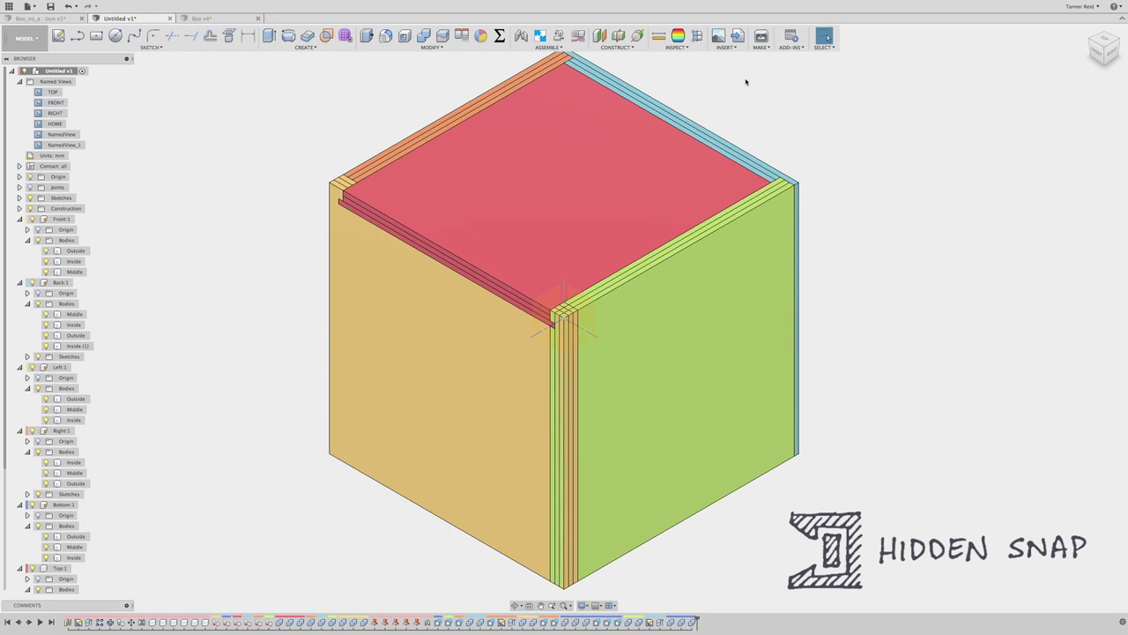
Step: Run an interference check on the box's panel bodies and review the listed overlaps between components
left_click(676, 47)
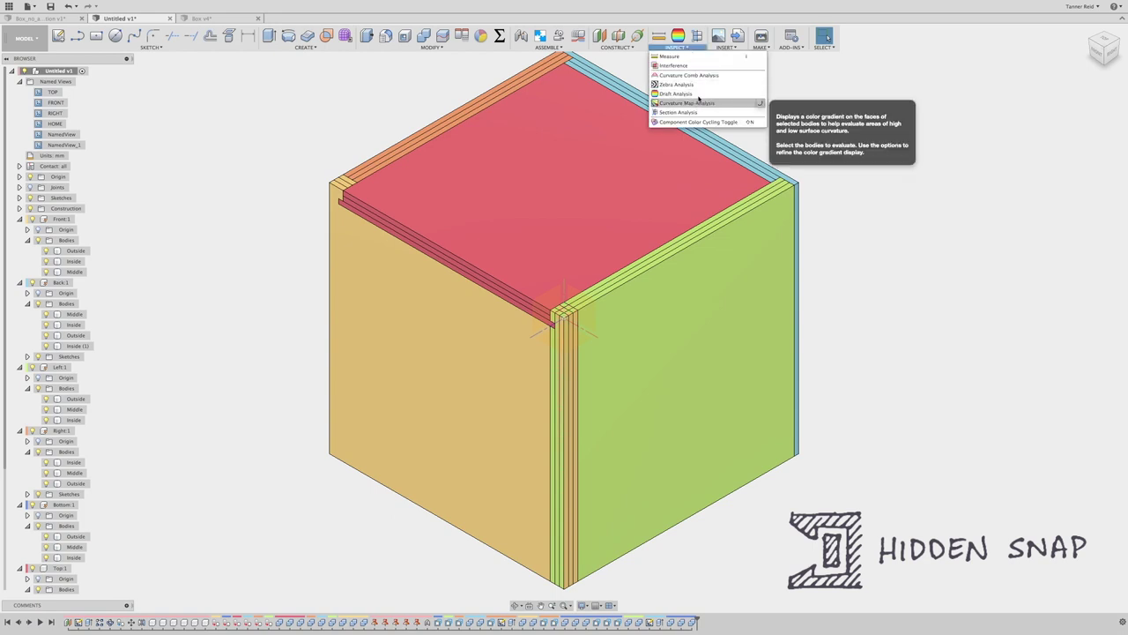
left_click(700, 67)
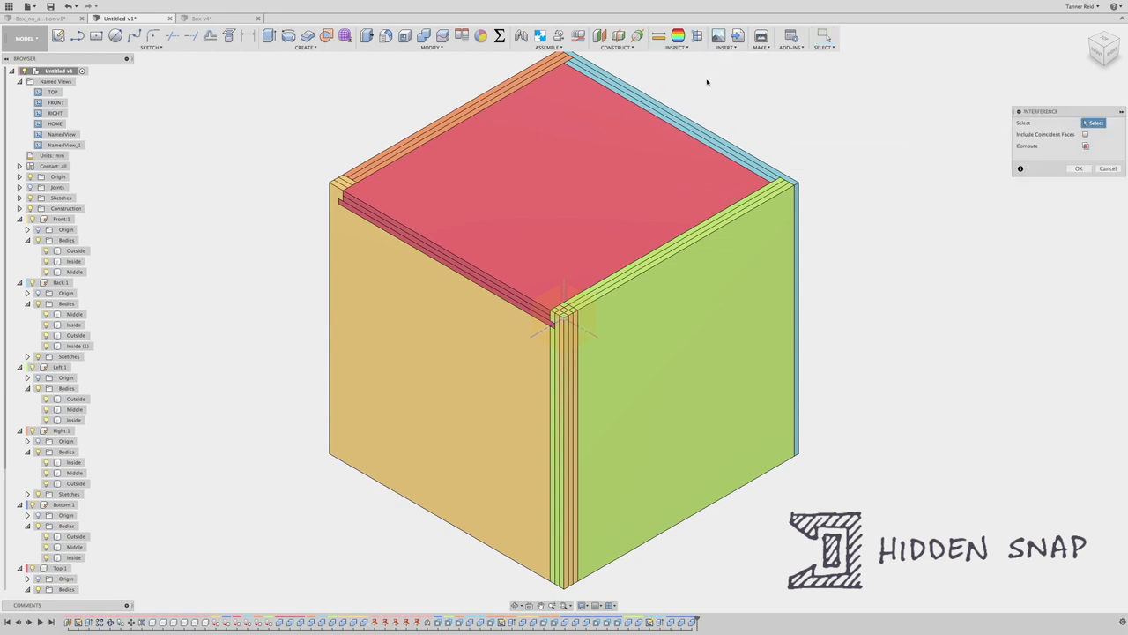
left_click_drag(956, 560, 243, 95)
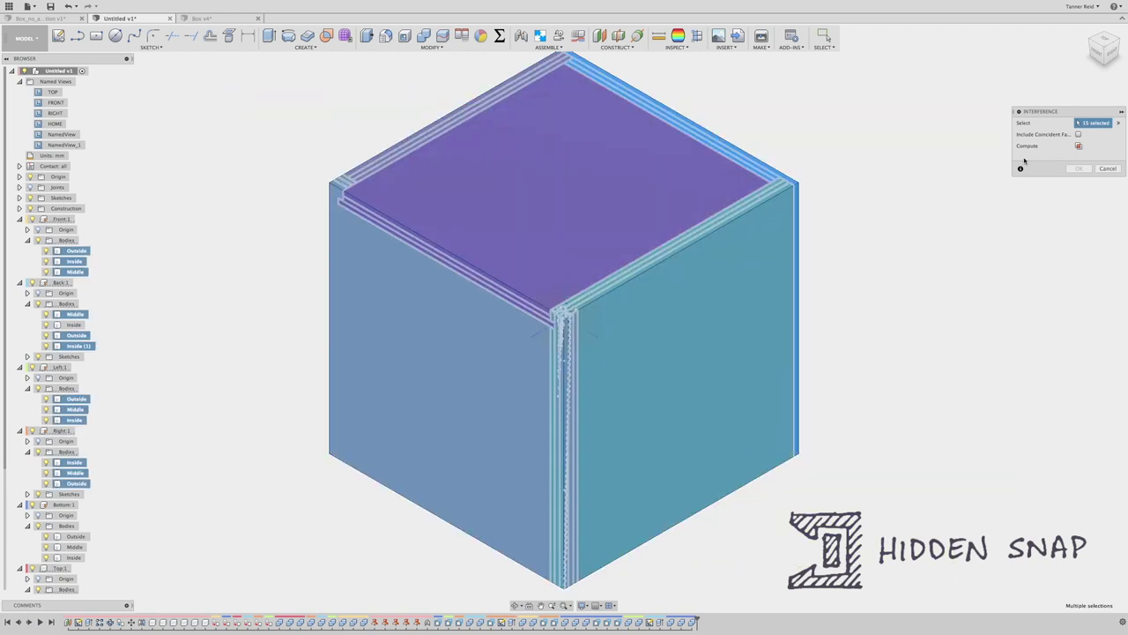
left_click(1077, 146)
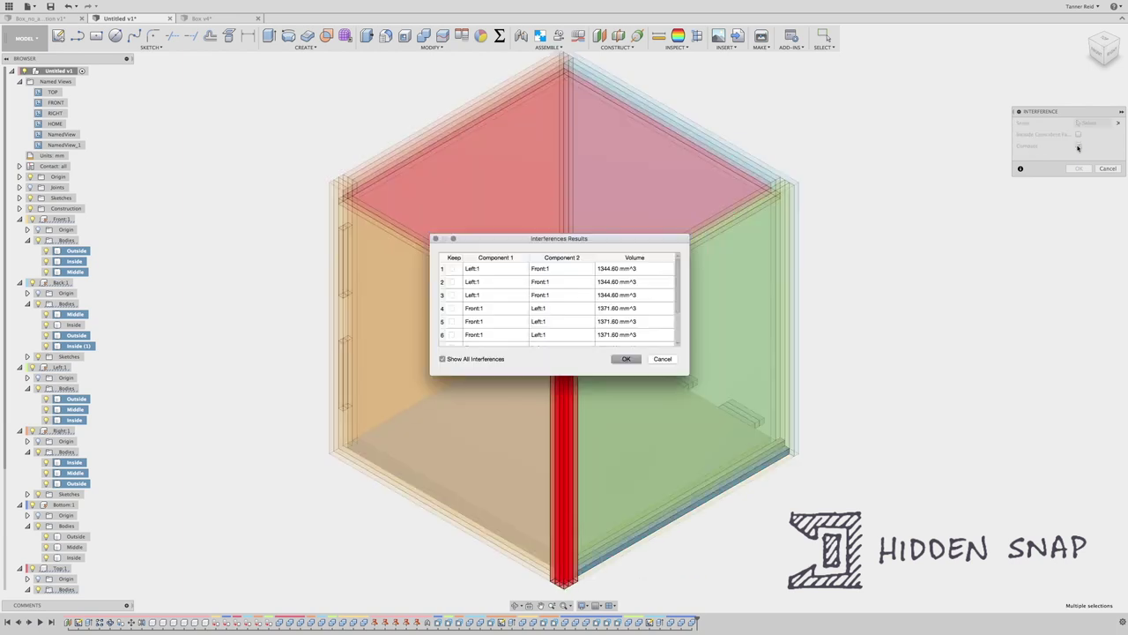
left_click_drag(614, 241, 974, 268)
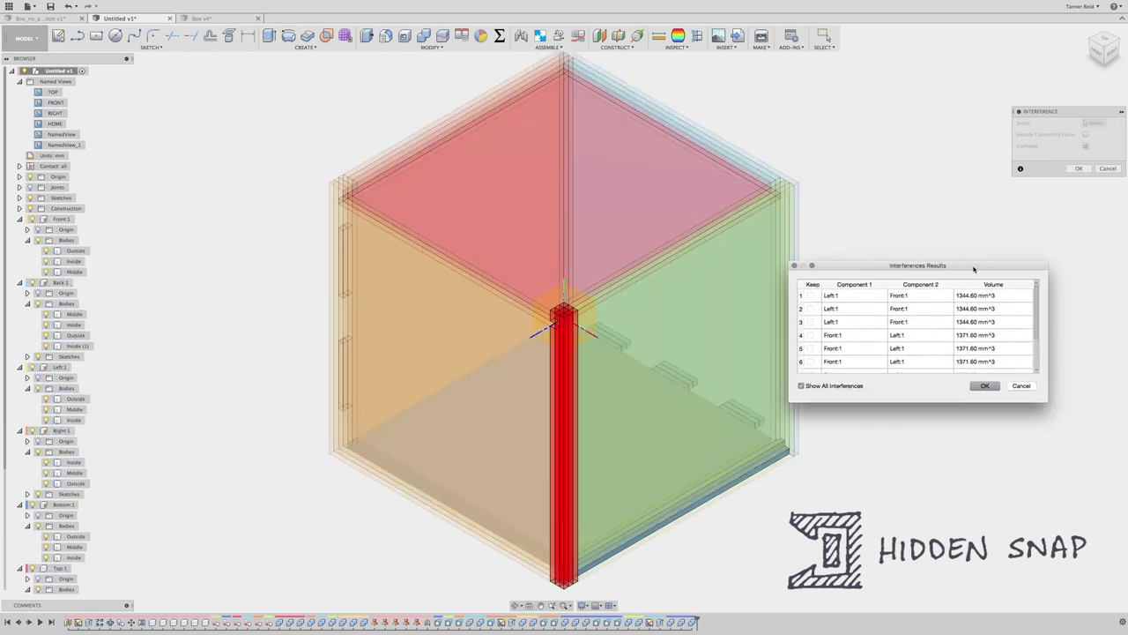
scroll(964, 320, "down", 3)
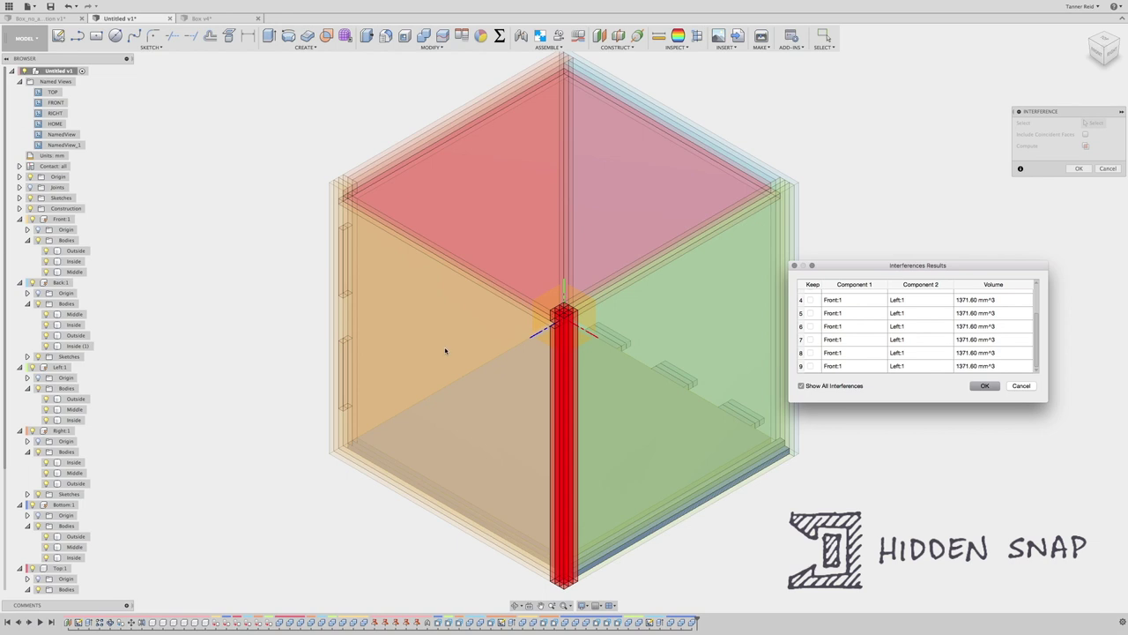
scroll(867, 335, "up", 3)
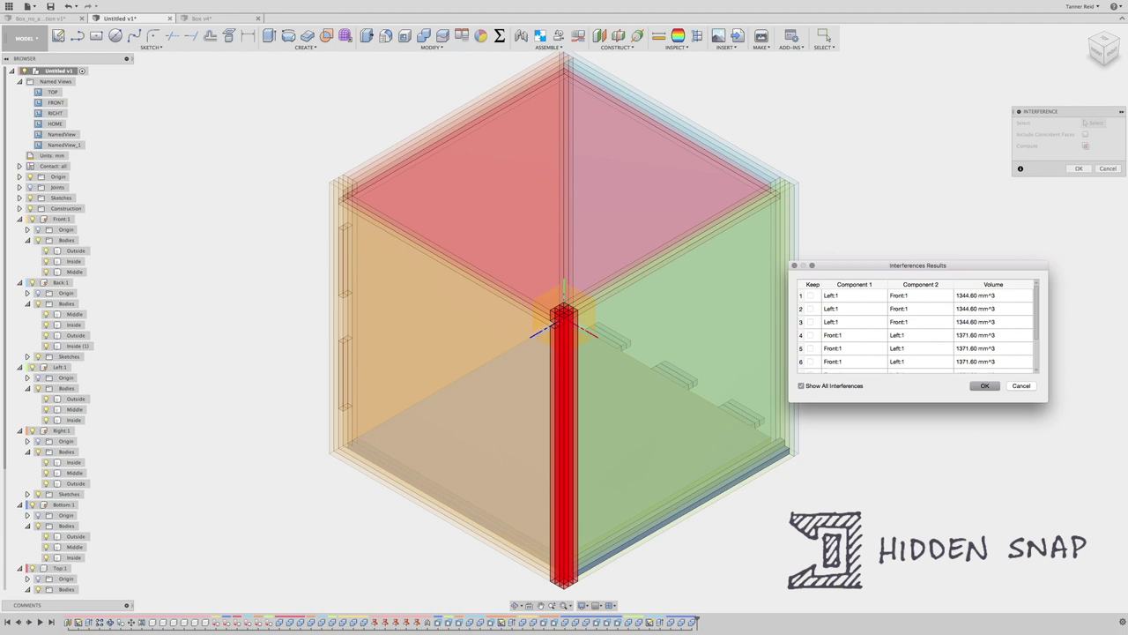
Step: Close the interference results, switch to the Box_no_animation document and turn on its section analysis
left_click(984, 385)
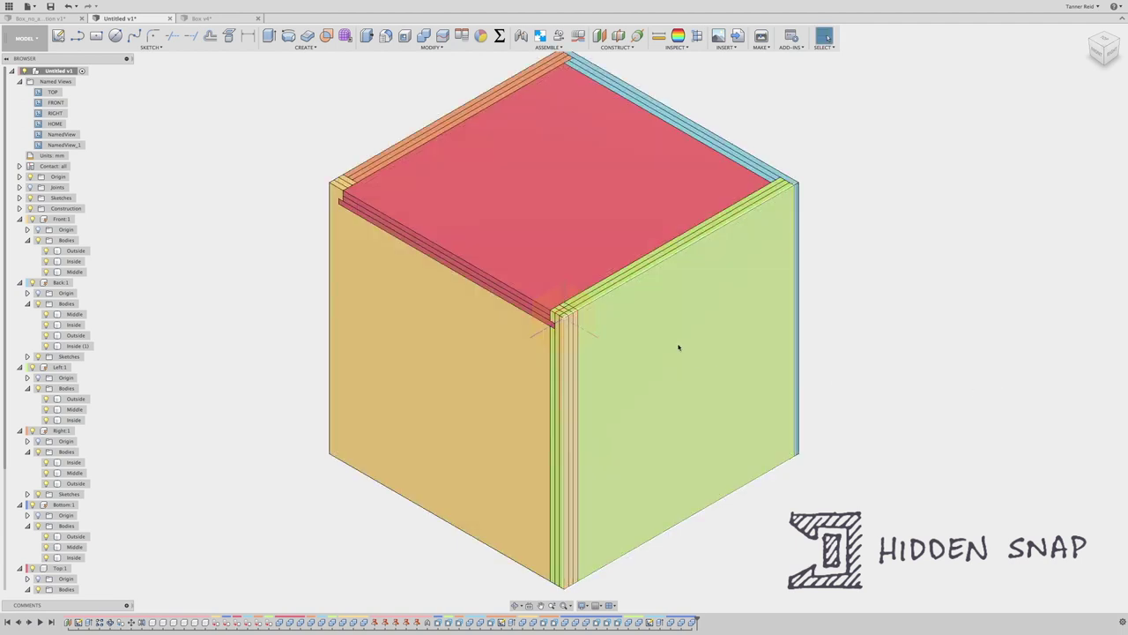
left_click(40, 18)
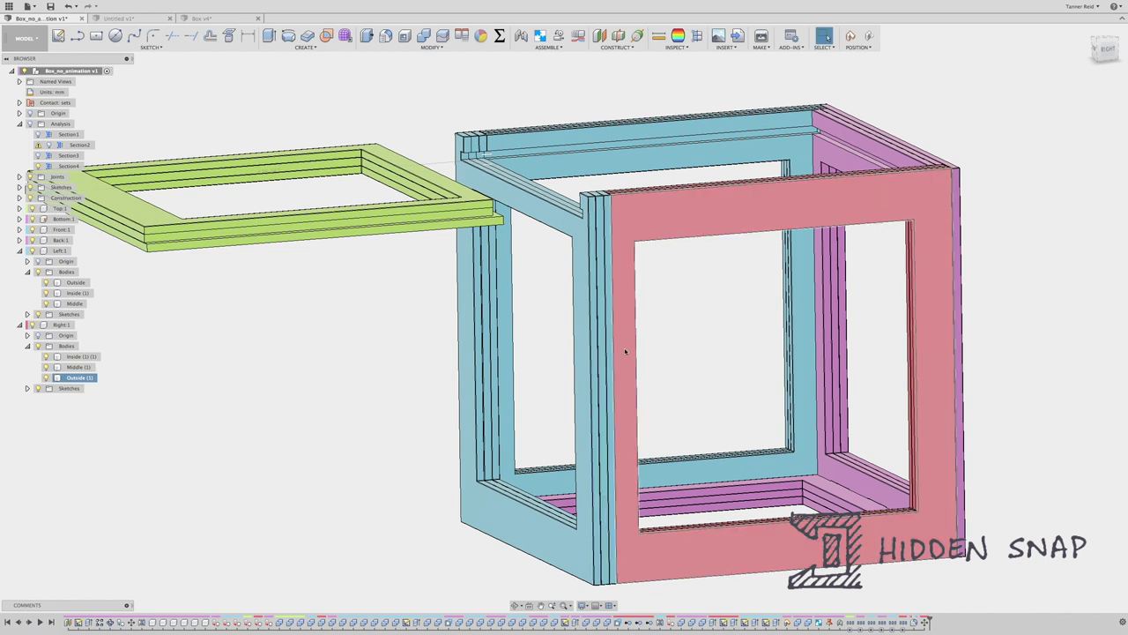
left_click(31, 124)
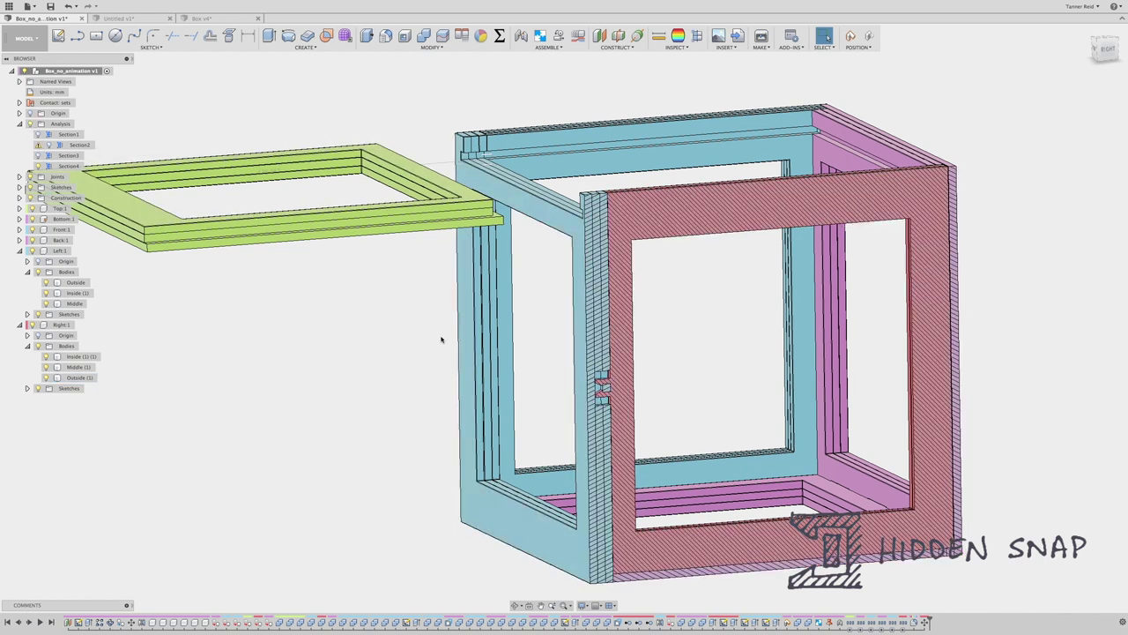
Step: Examine the sectioned hidden snap joint up close, including how the right panel's middle layer grips the left panel
scroll(594, 403, "up", 5)
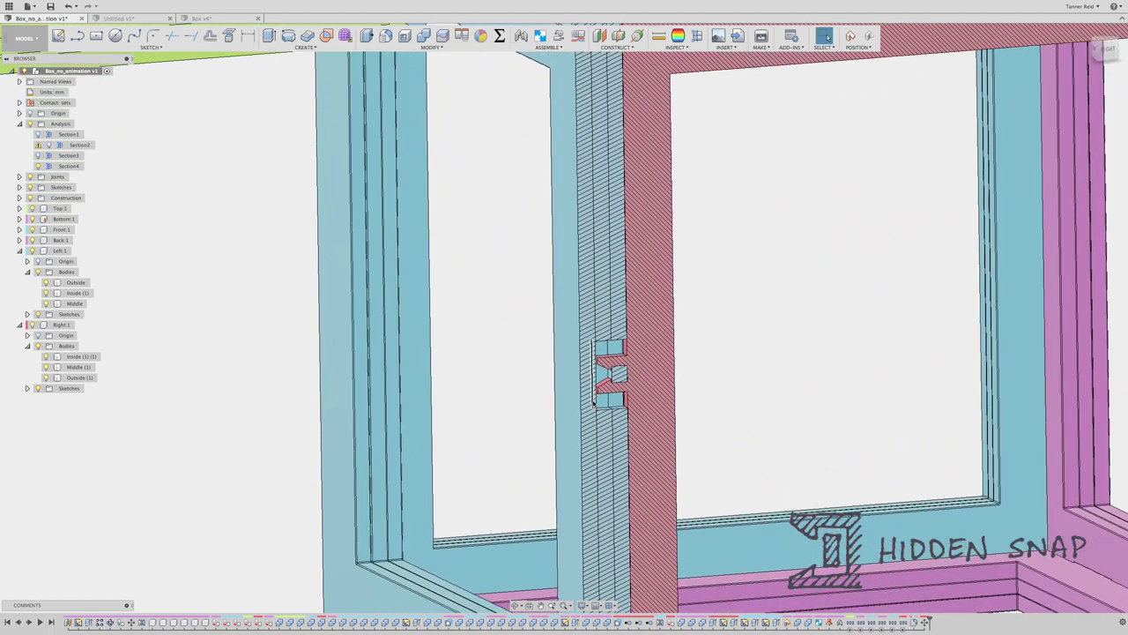
scroll(594, 404, "up", 5)
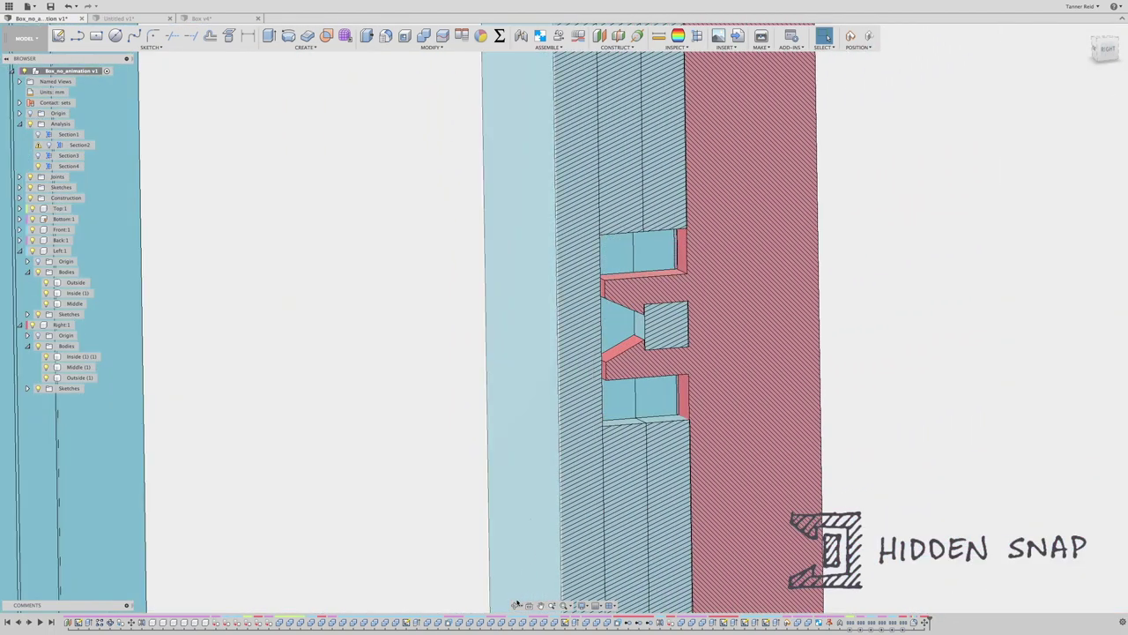
left_click(516, 605)
left_click_drag(655, 354, 644, 349)
middle_click_drag(644, 348, 668, 342, "shift")
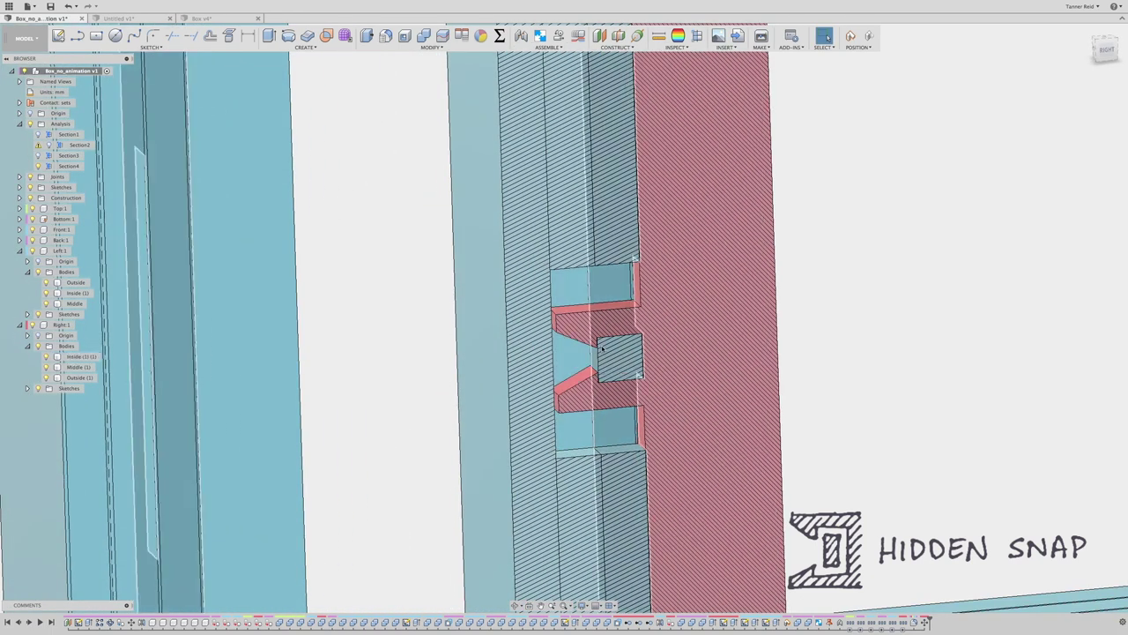
left_click(641, 382)
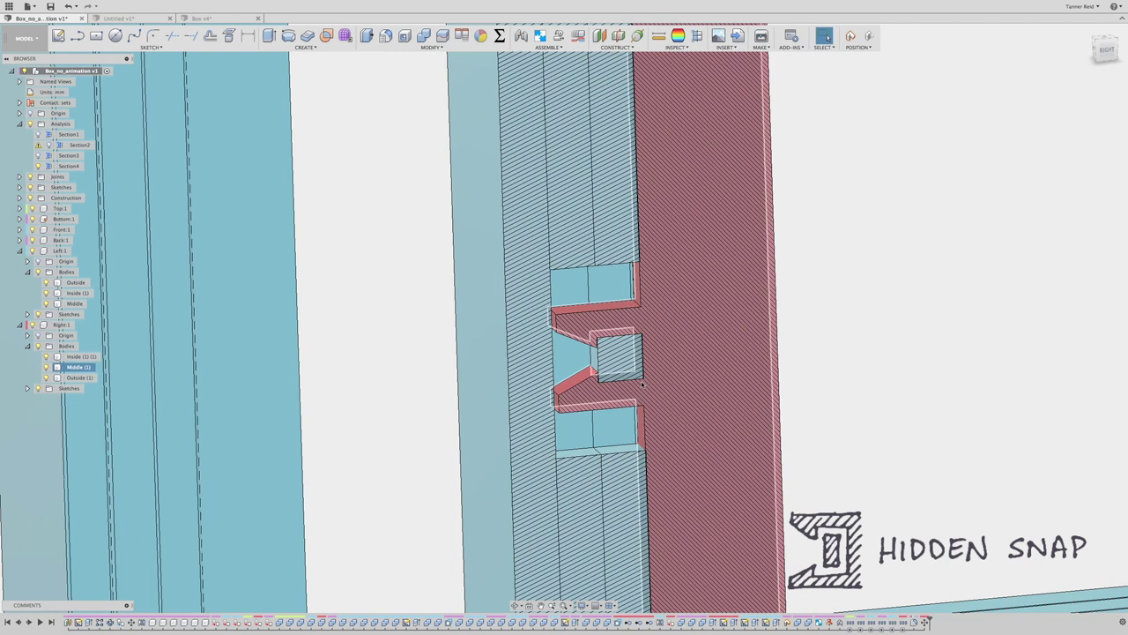
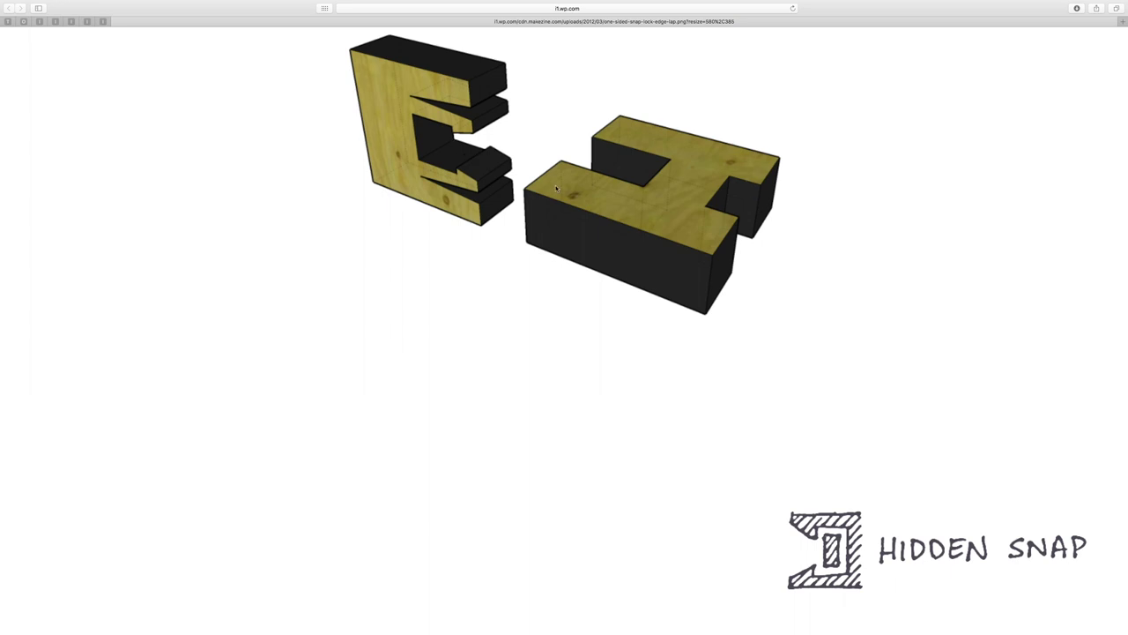
Step: Leave the snap-lock joint reference image in the browser and return to the Untitled box document
mouse_move(7, 3)
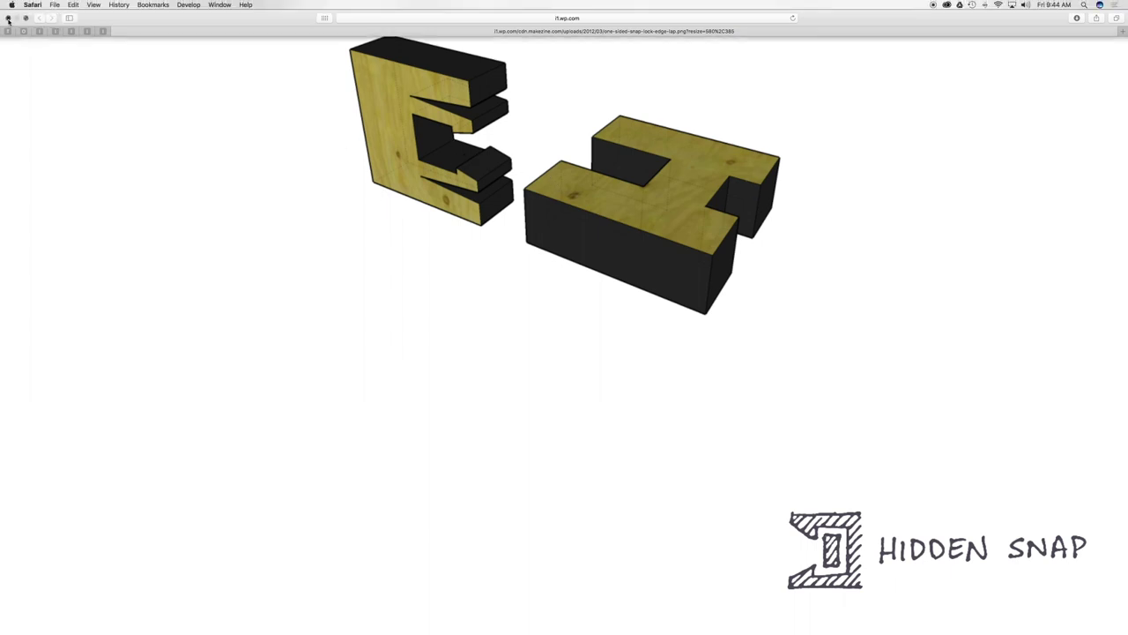
left_click(8, 18)
key("ctrl+Right")
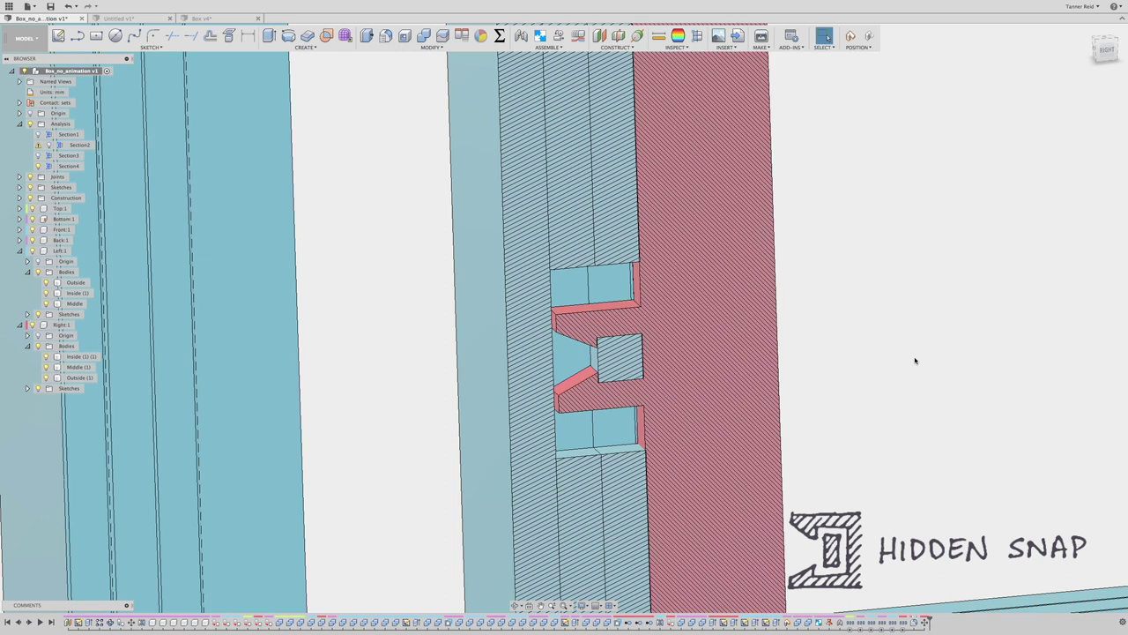
left_click(749, 396)
left_click(826, 421)
left_click(118, 17)
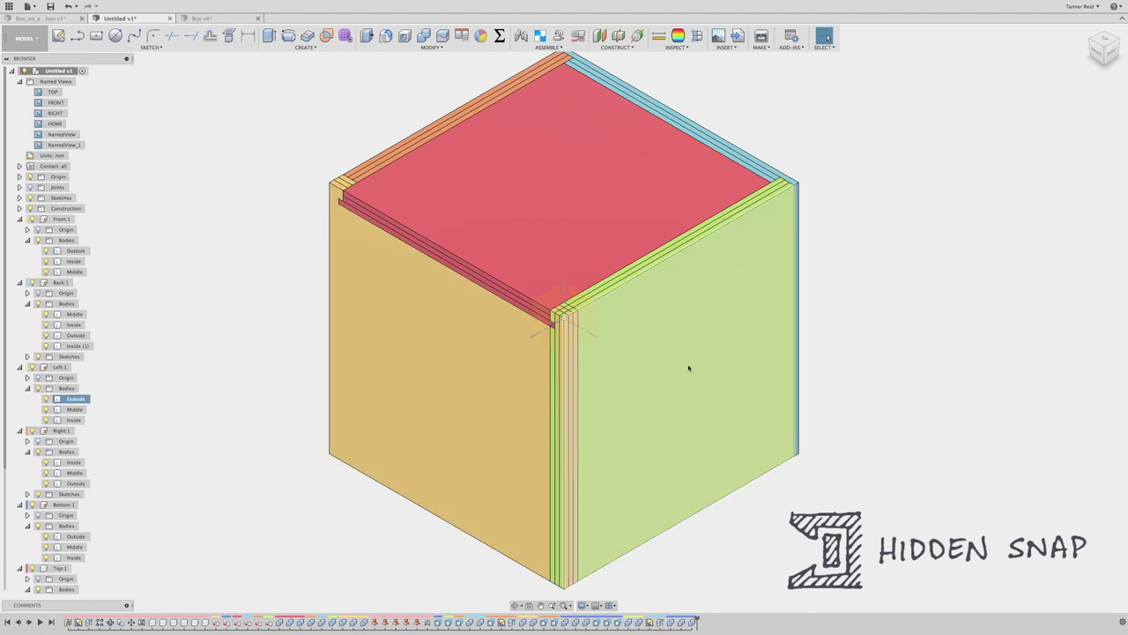
Step: Activate and isolate the Left component, and hide its Inside and Outside bodies so only the Middle layer shows
left_click(678, 359)
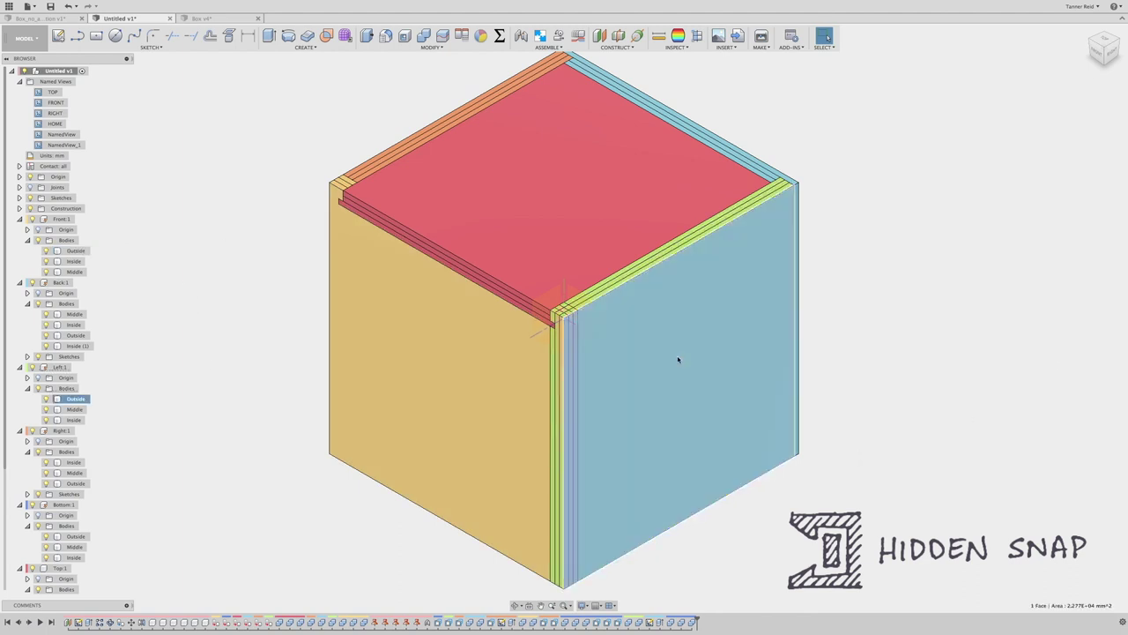
double_click(58, 368)
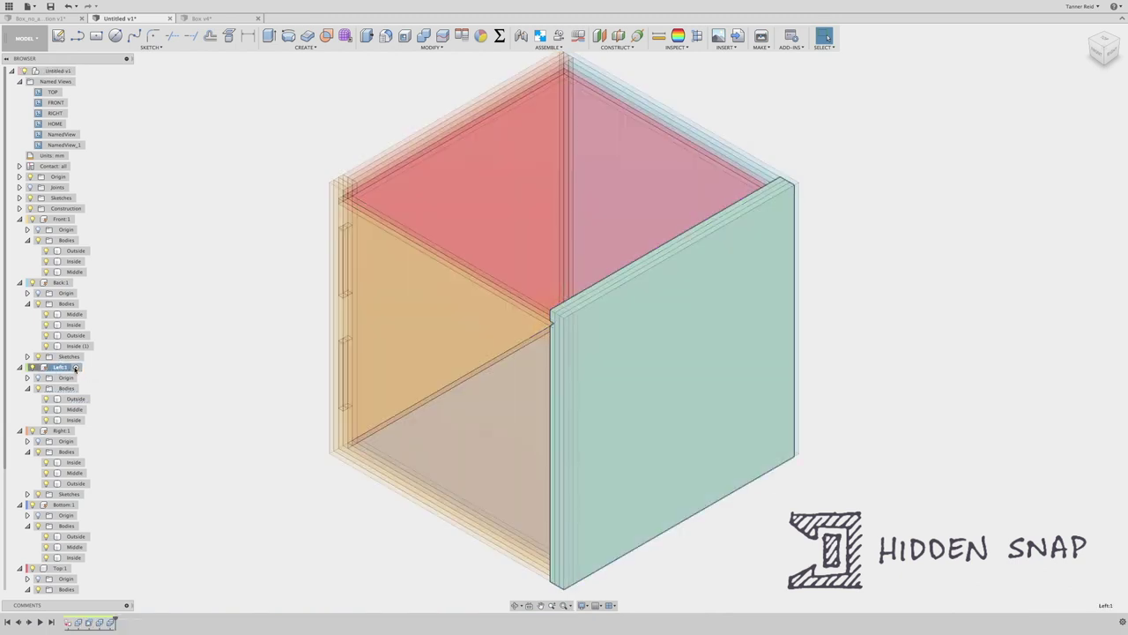
right_click(61, 370)
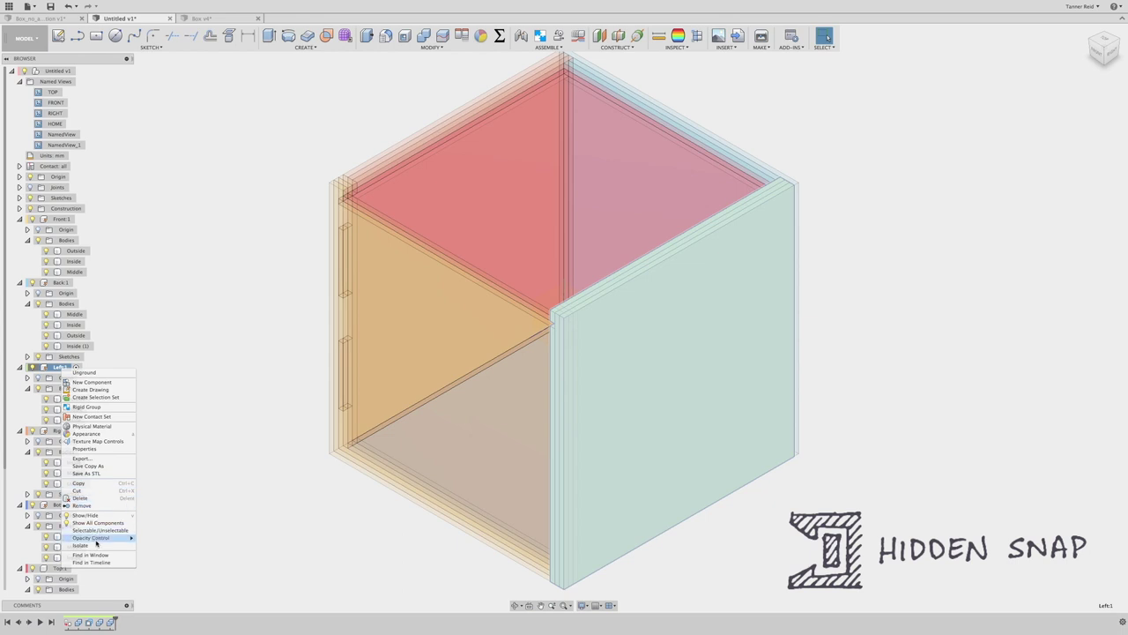
left_click(89, 544)
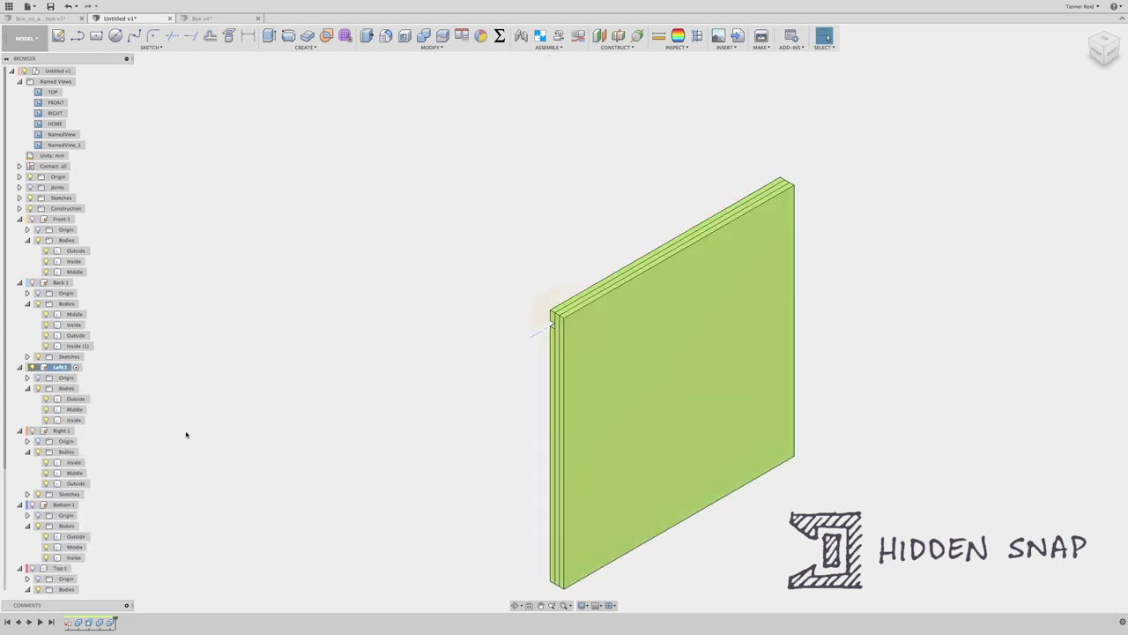
left_click(46, 420)
left_click(47, 398)
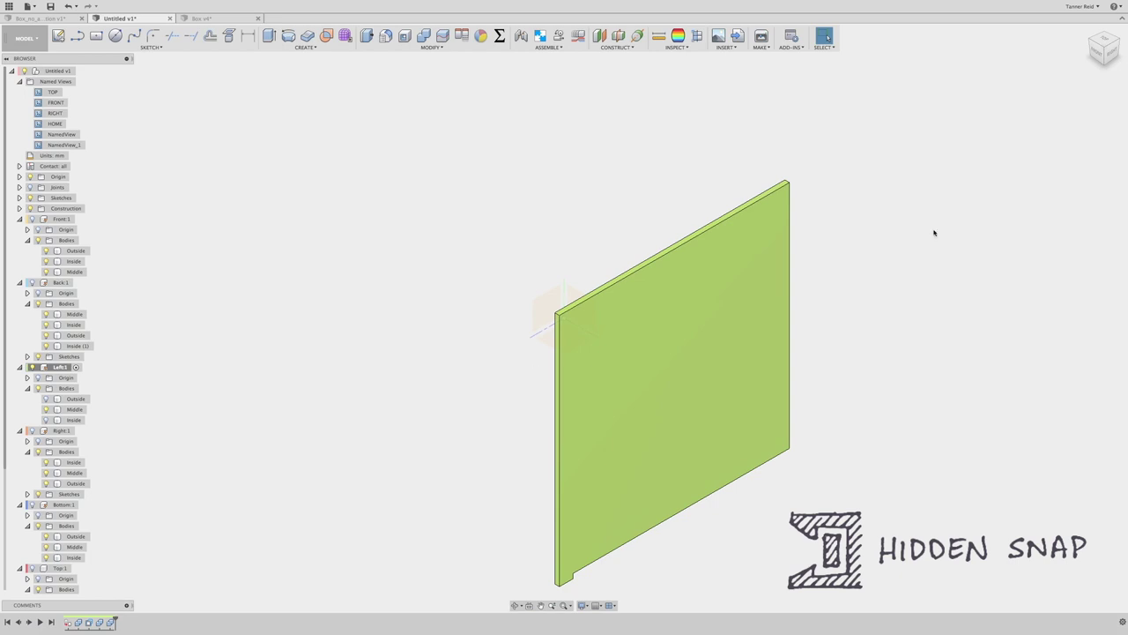
Step: Start a sketch on the face of the left panel's Middle body, seen from the right
left_click(1112, 53)
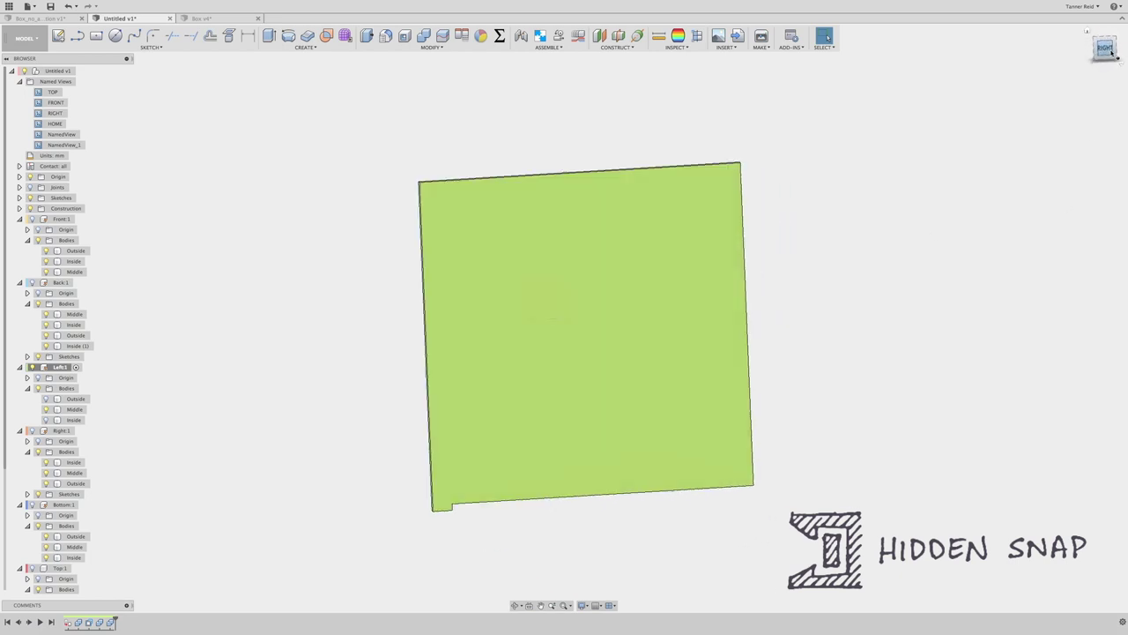
left_click(57, 35)
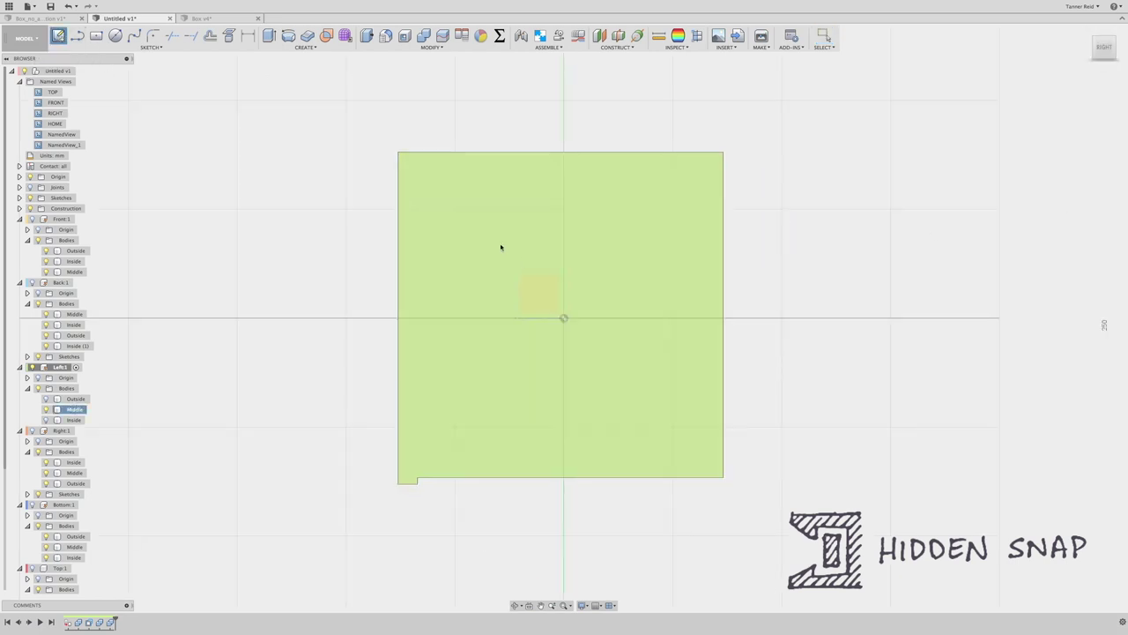
left_click(502, 246)
left_click(541, 604)
left_click_drag(430, 344, 617, 355)
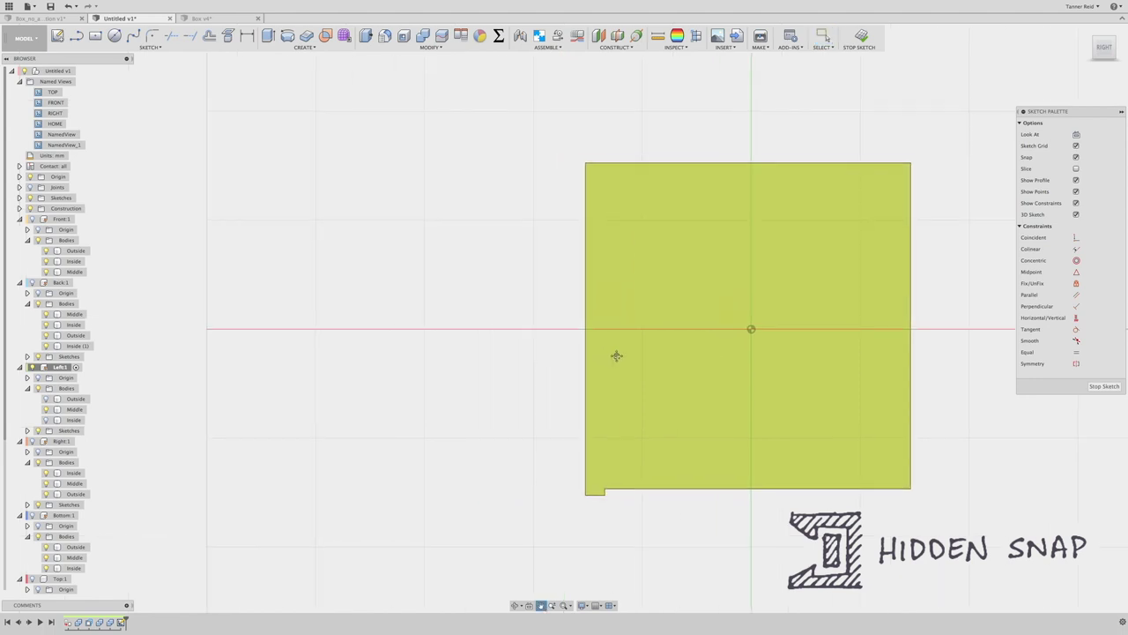
scroll(576, 336, "up", 5)
scroll(587, 309, "down", 3)
scroll(588, 309, "up", 1)
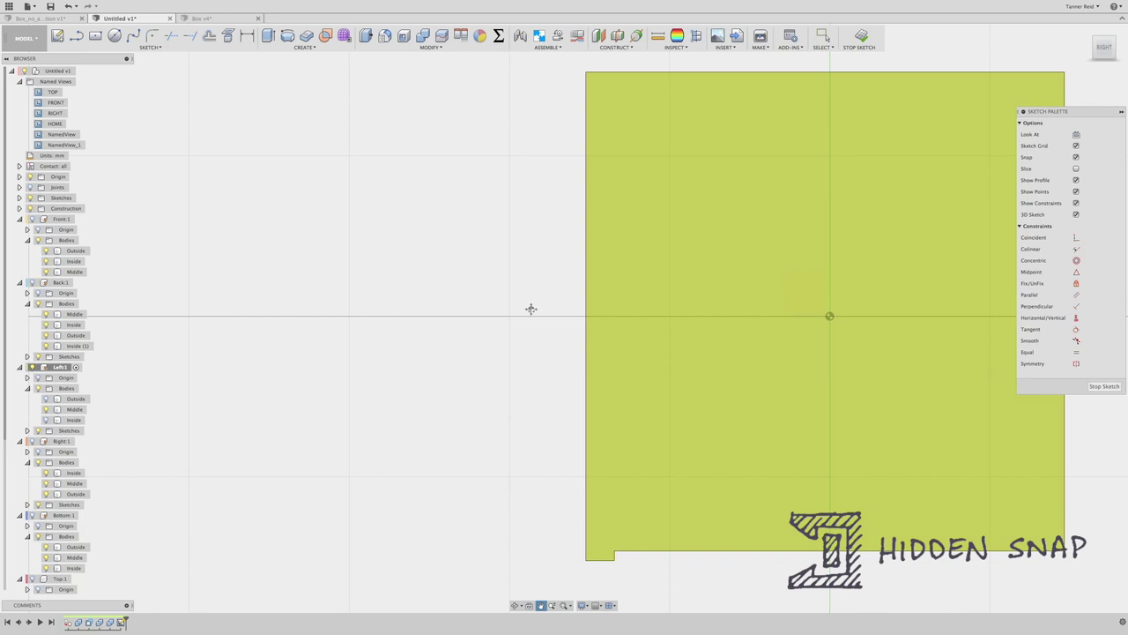
Step: Show the front panel and project its layer edges into the sketch on the left panel's middle layer
key("Escape")
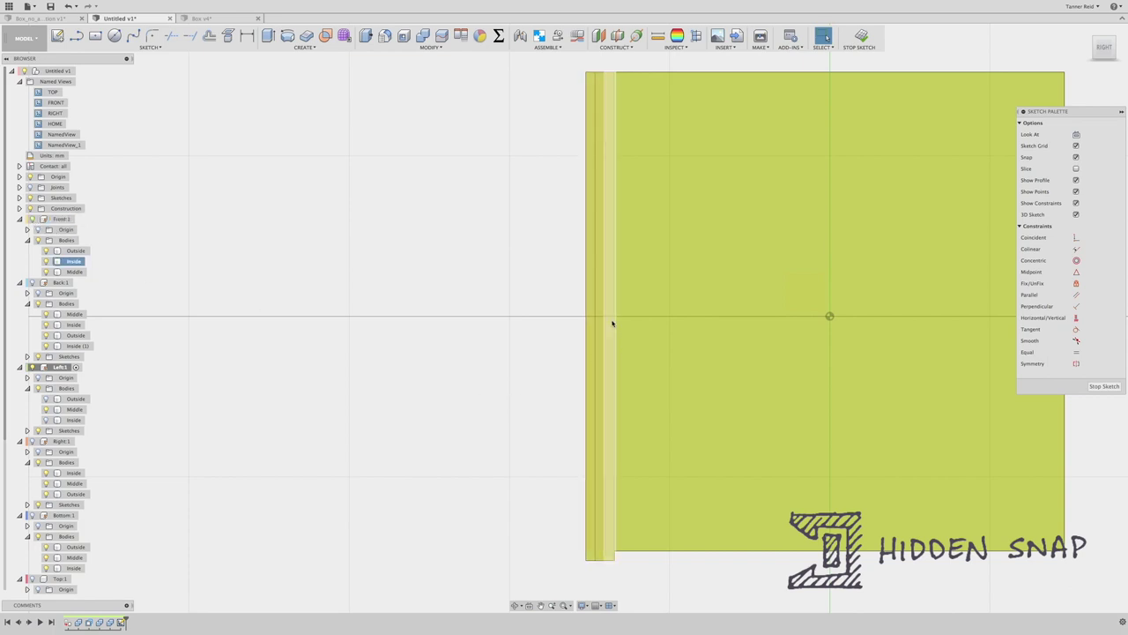
scroll(612, 322, "up", 6)
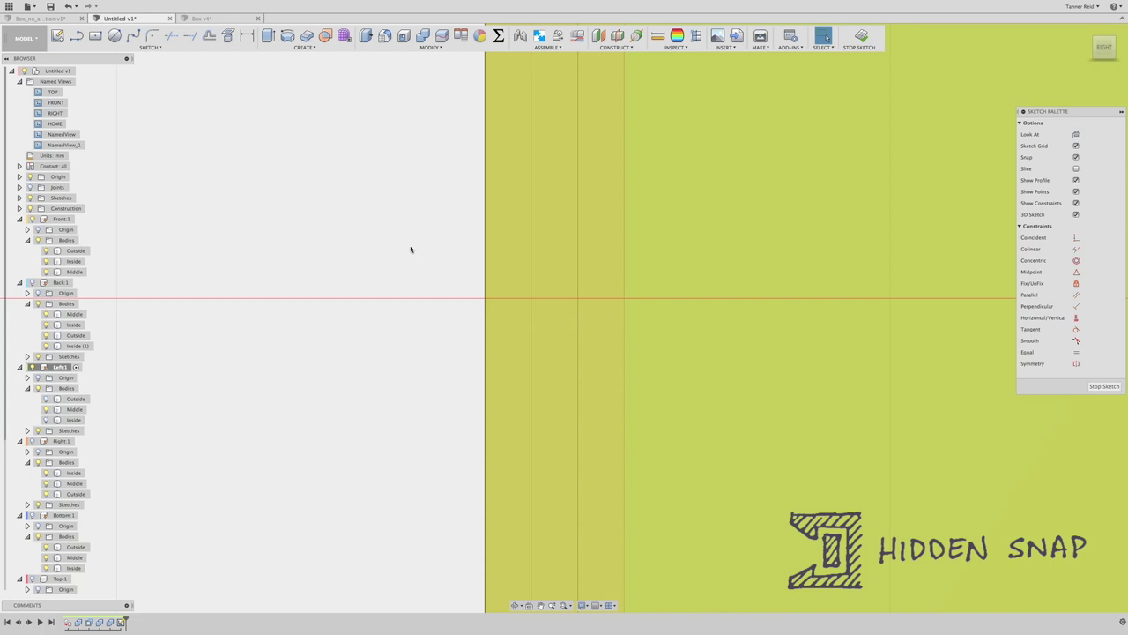
key("s")
type("poi")
type("j")
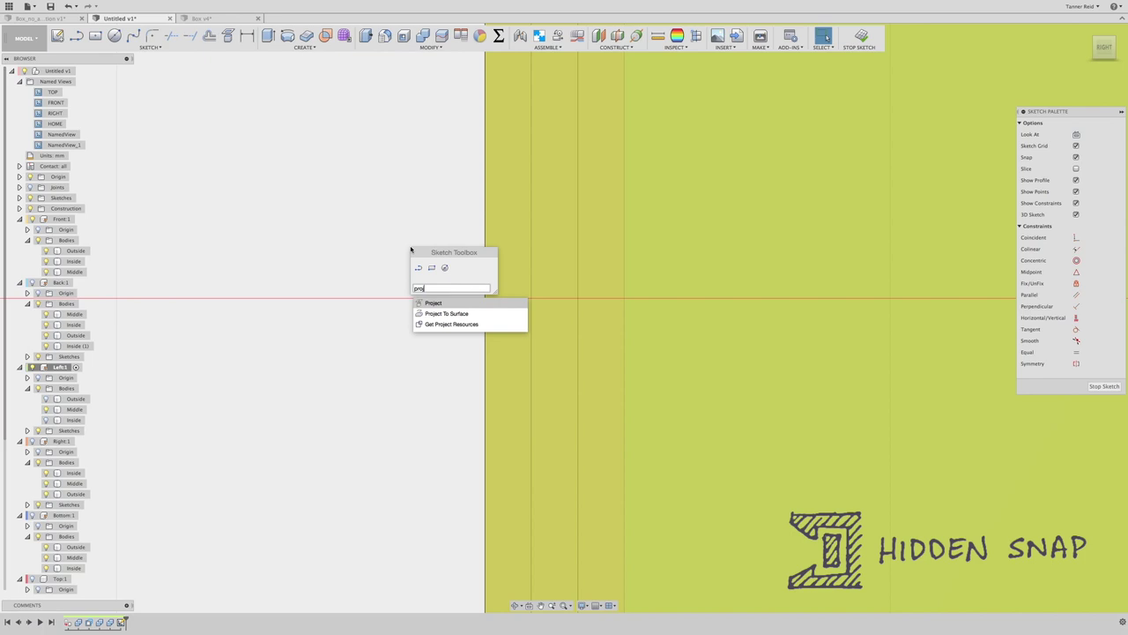
key("Return")
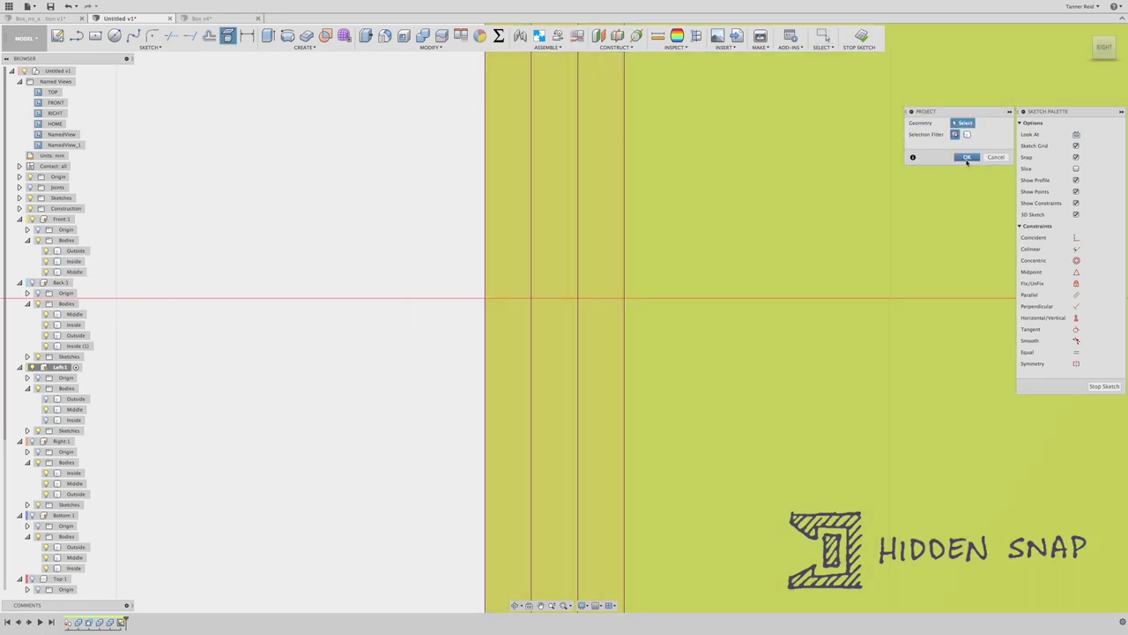
left_click(967, 157)
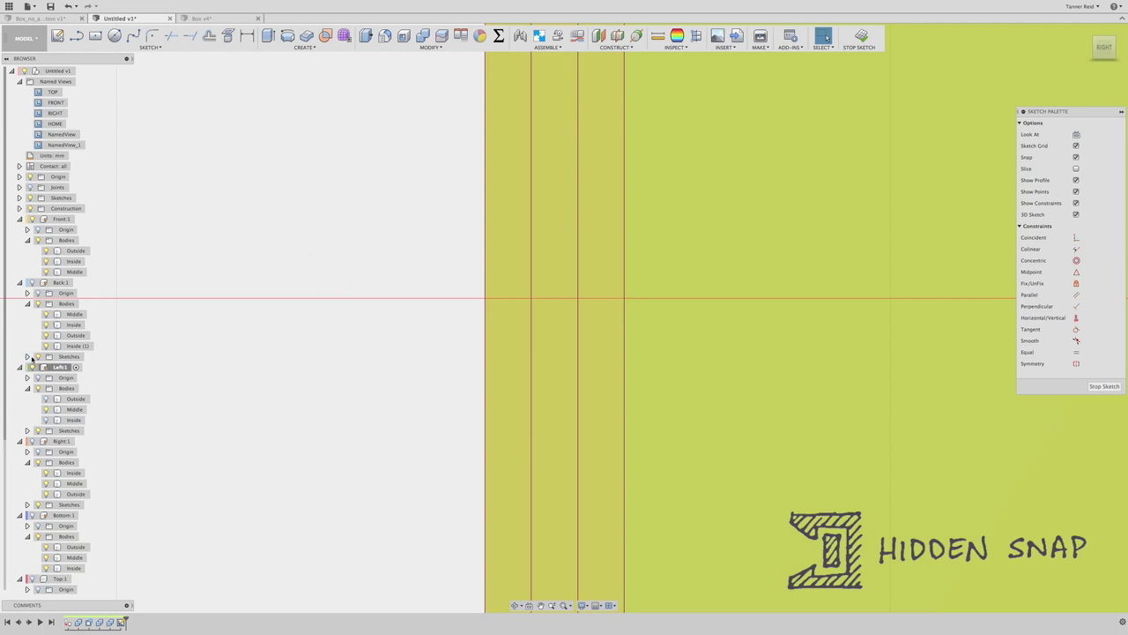
Step: Hide the Front component and finish the sketch of projected edges
left_click(31, 220)
scroll(465, 337, "down", 3)
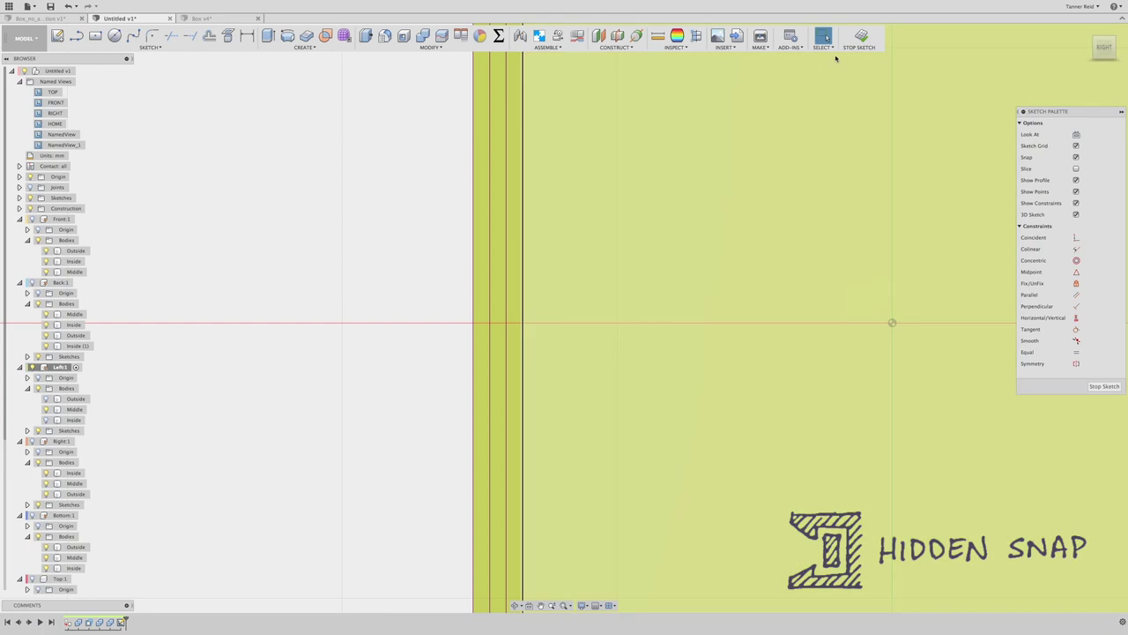
left_click(861, 37)
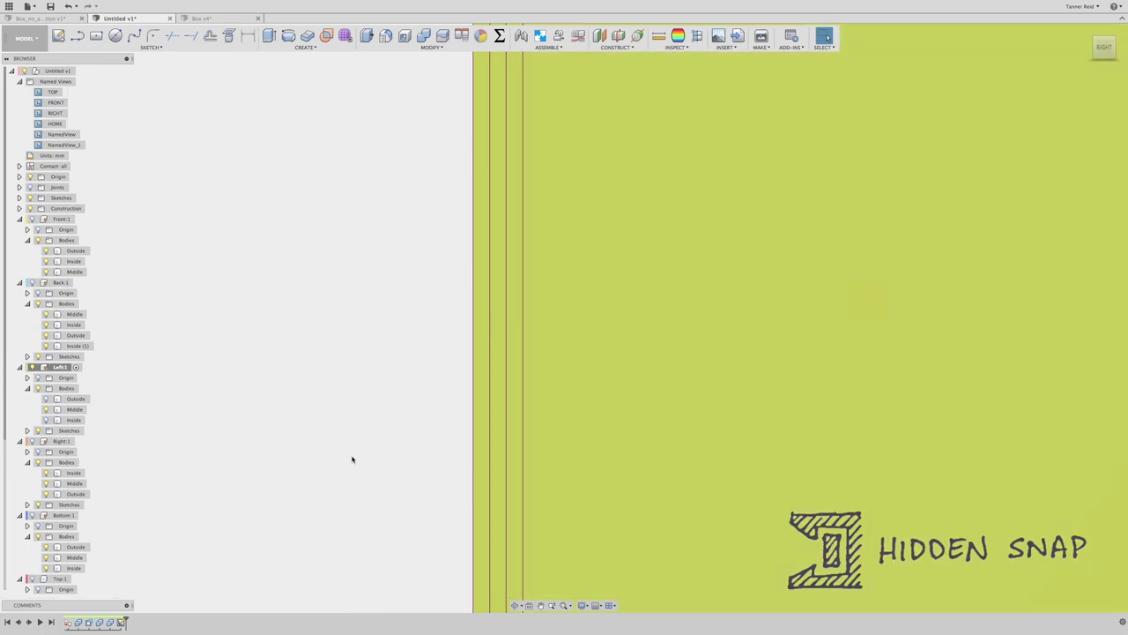
Step: Roll the timeline back to before the new sketch and show the left panel's Outside and Inside bodies
left_click(516, 605)
mouse_move(496, 431)
left_mouse_down()
mouse_move(564, 433)
mouse_move(566, 457)
left_mouse_up()
key("Escape")
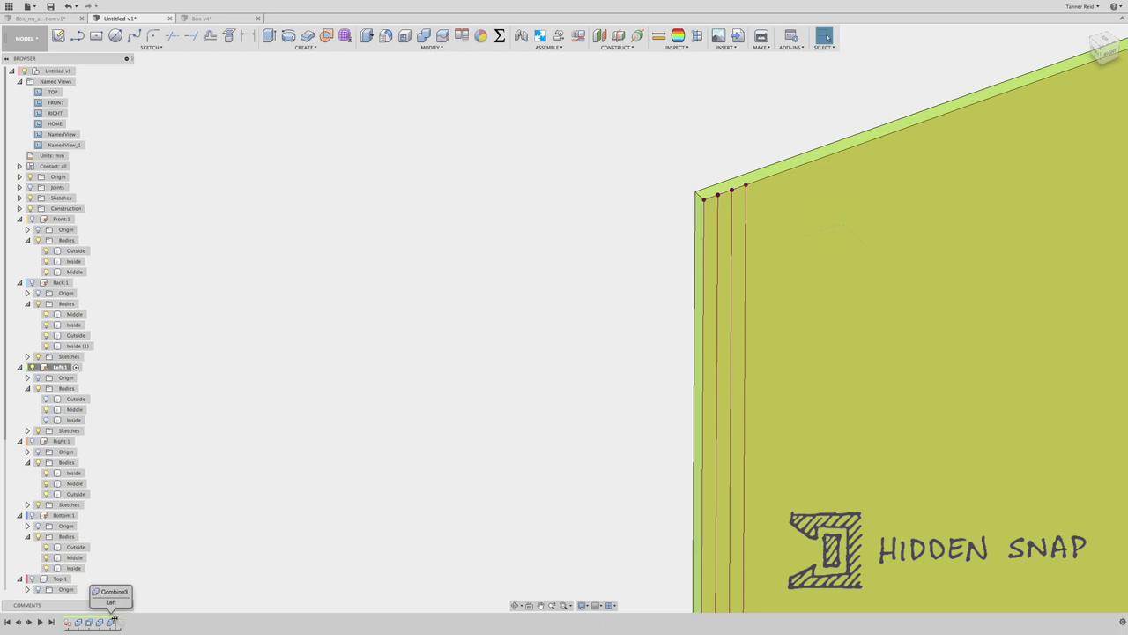
left_click_drag(115, 620, 114, 620)
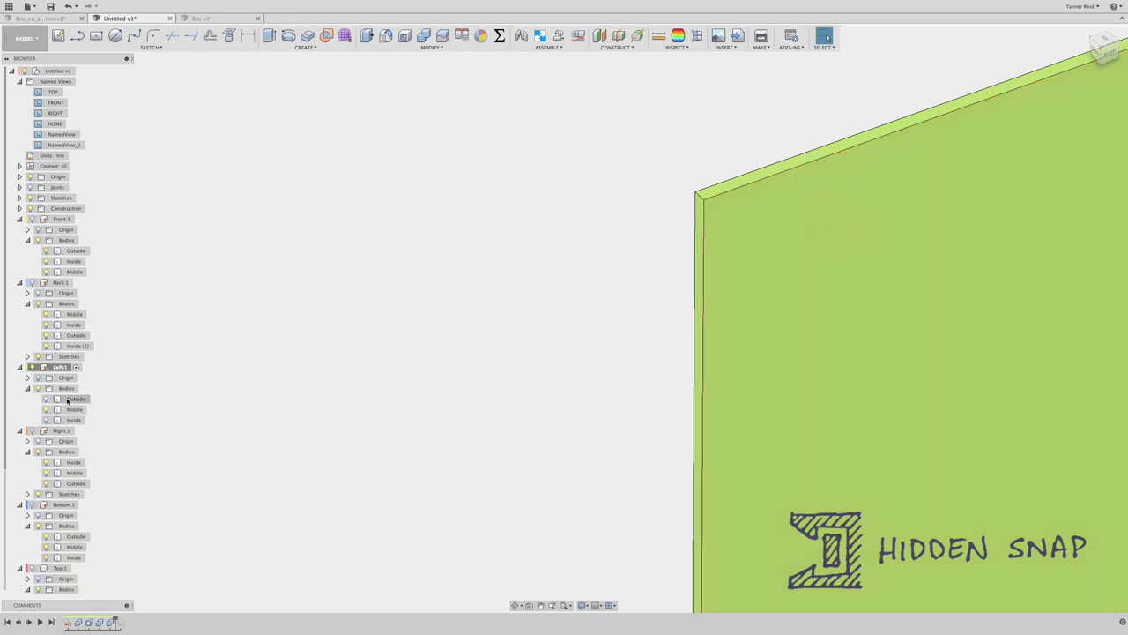
left_click(46, 398)
left_click(46, 419)
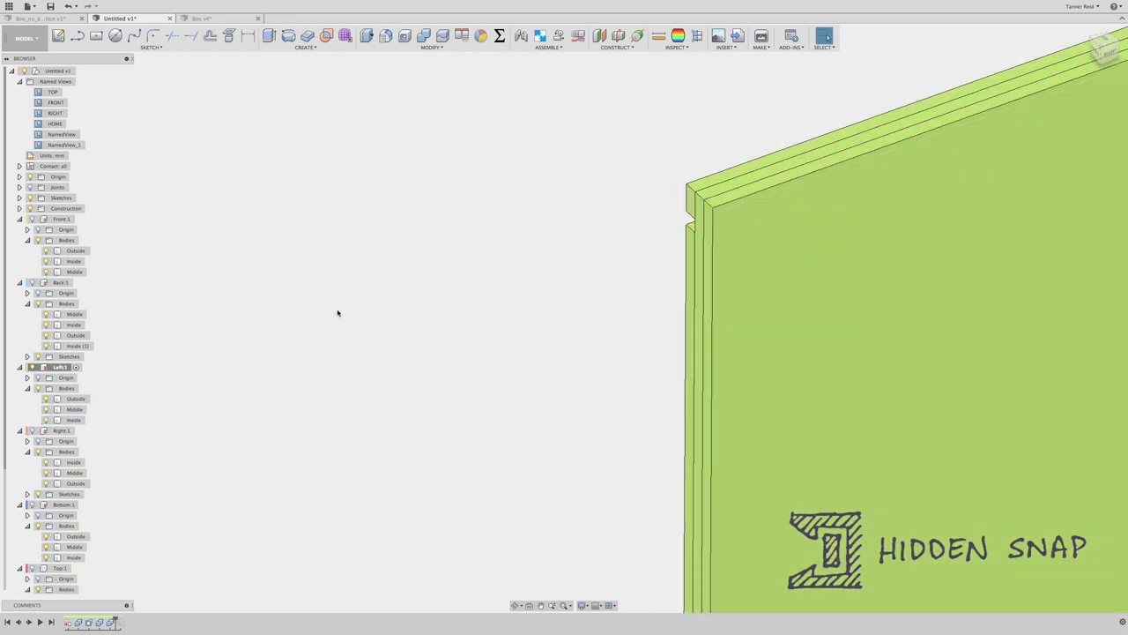
Step: Offset the four front-edge faces of the left panel's three layers by -Thickness*3 with Press Pull
left_click(366, 35)
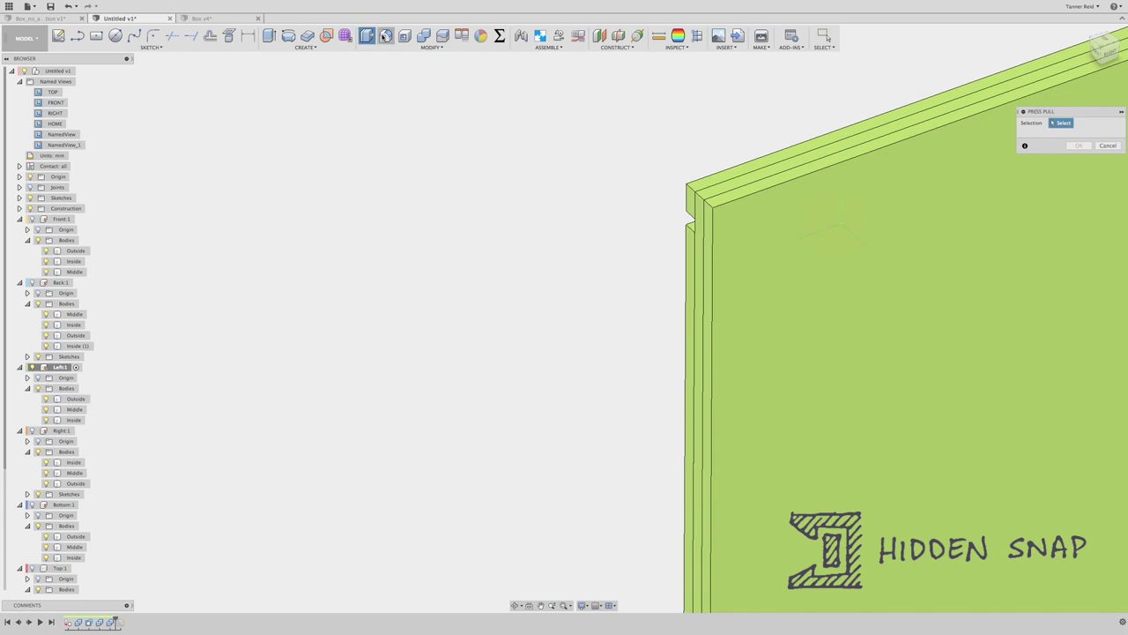
left_click(705, 227)
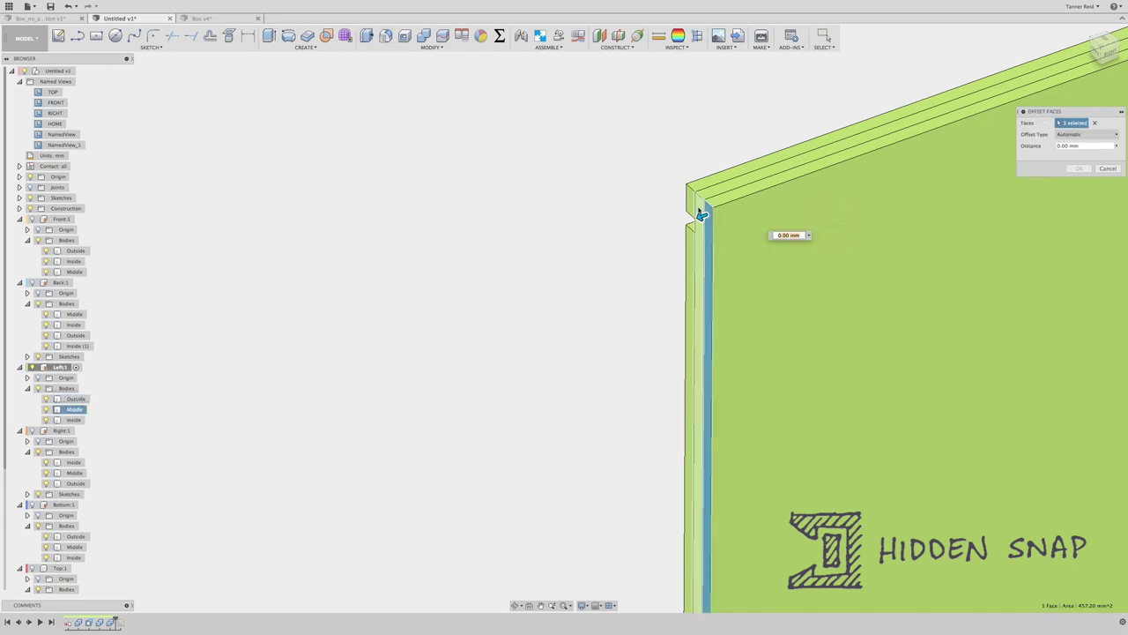
left_click(691, 249)
left_click(691, 249)
type("-Thickness*3")
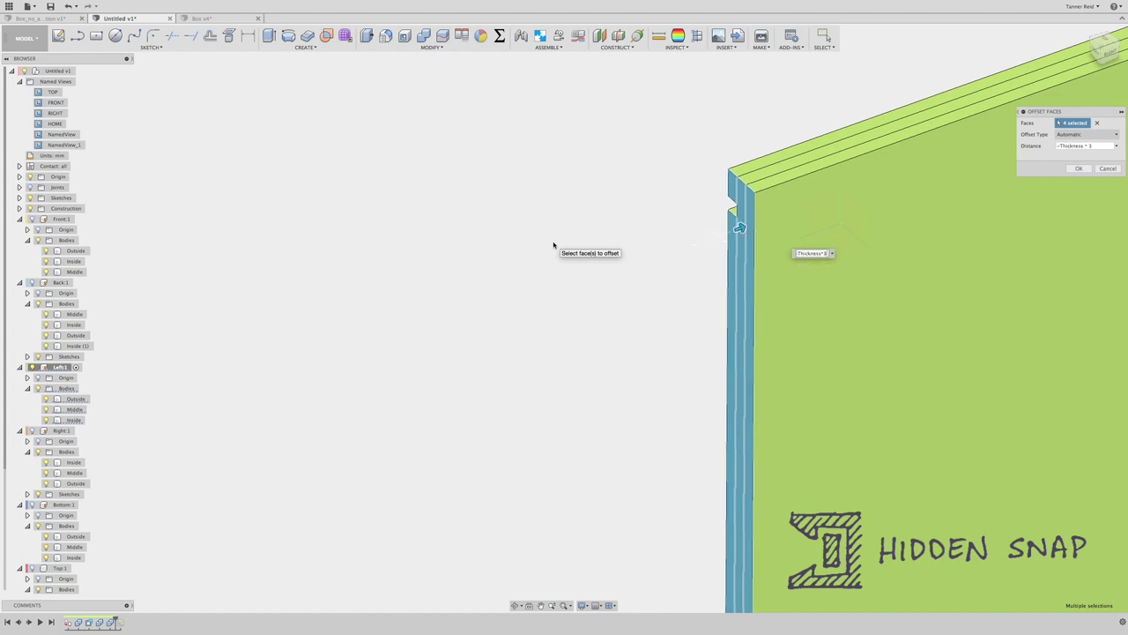
key("Return")
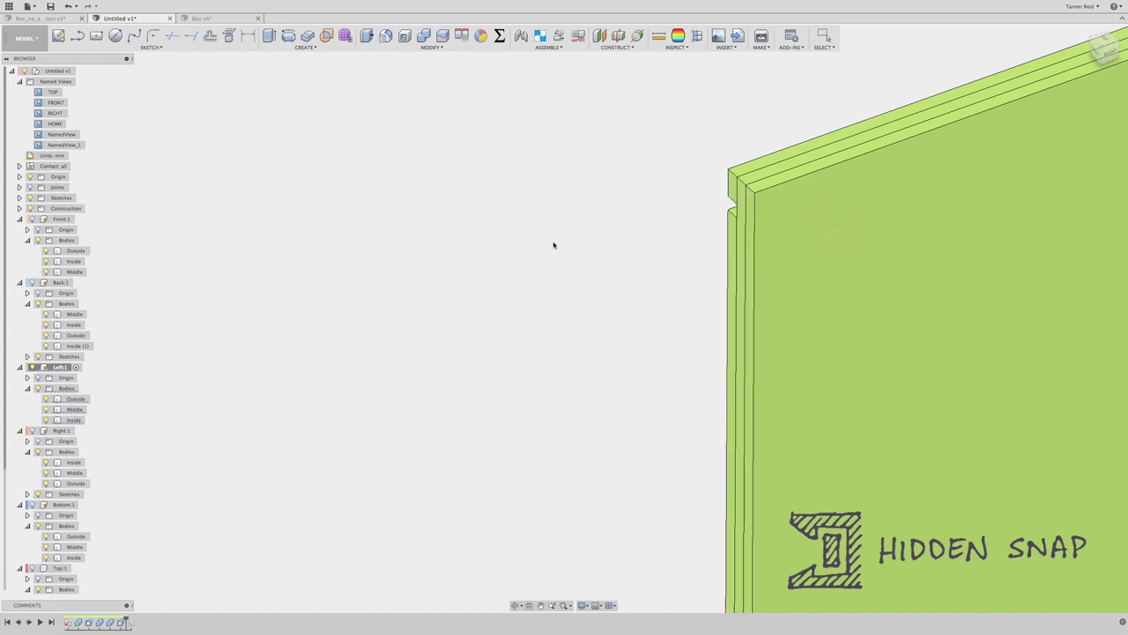
left_click(539, 606)
left_click_drag(729, 484, 667, 475)
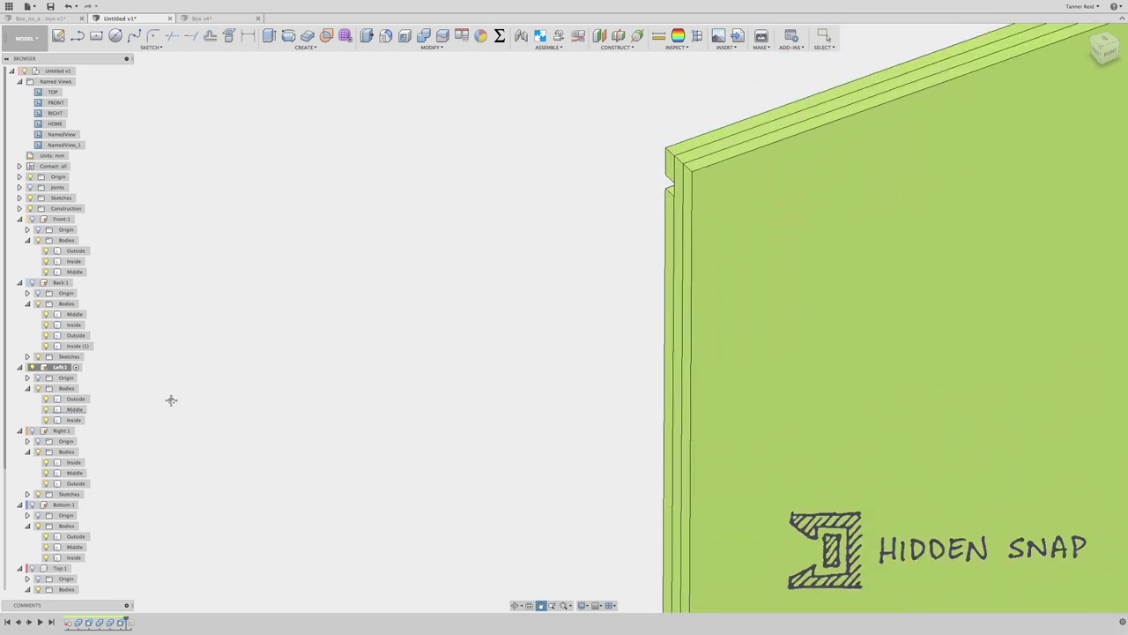
Step: Show the Front component and check its bodies and the left panel's bodies for interference
left_click(33, 220)
left_click_drag(733, 539, 687, 435)
left_click_drag(659, 117, 656, 452)
scroll(670, 369, "down", 5)
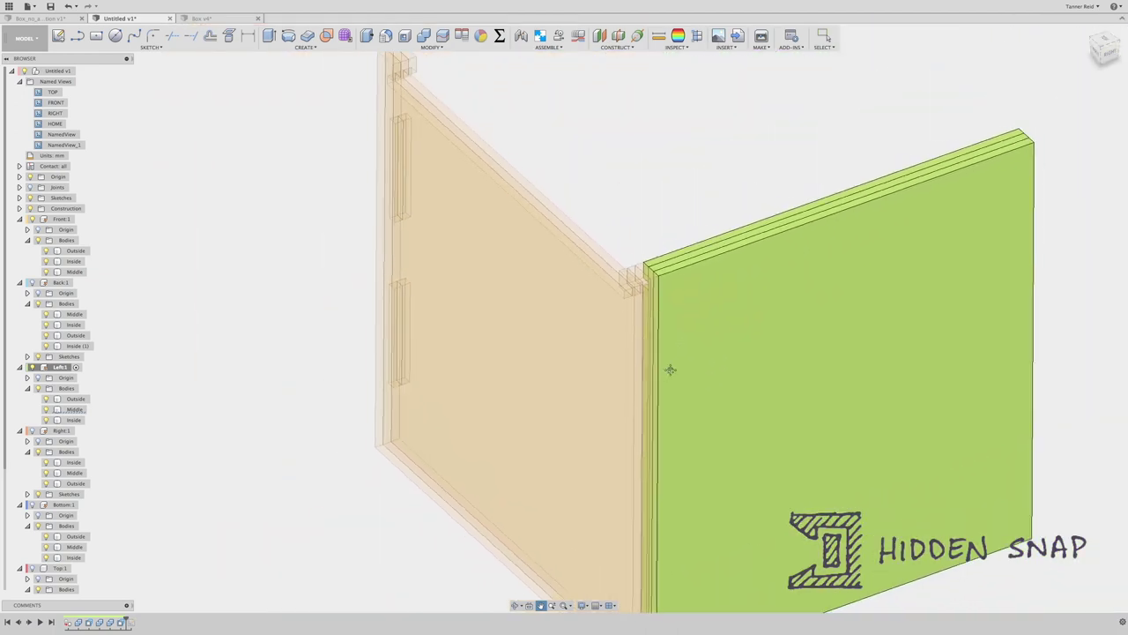
left_click(680, 47)
left_click(690, 66)
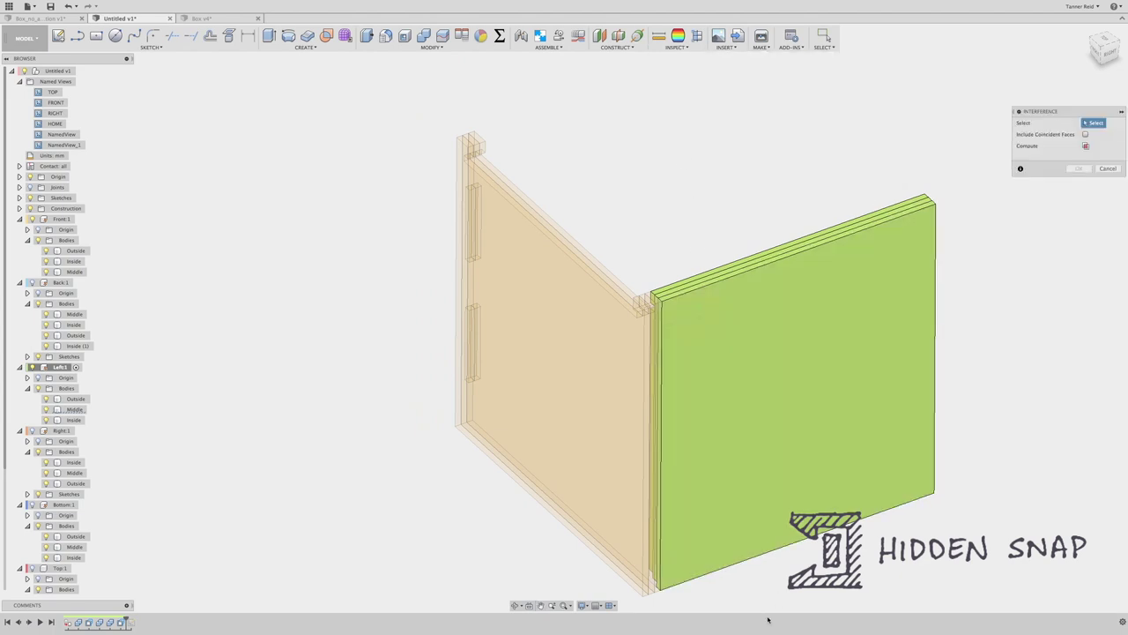
left_click_drag(759, 600, 508, 234)
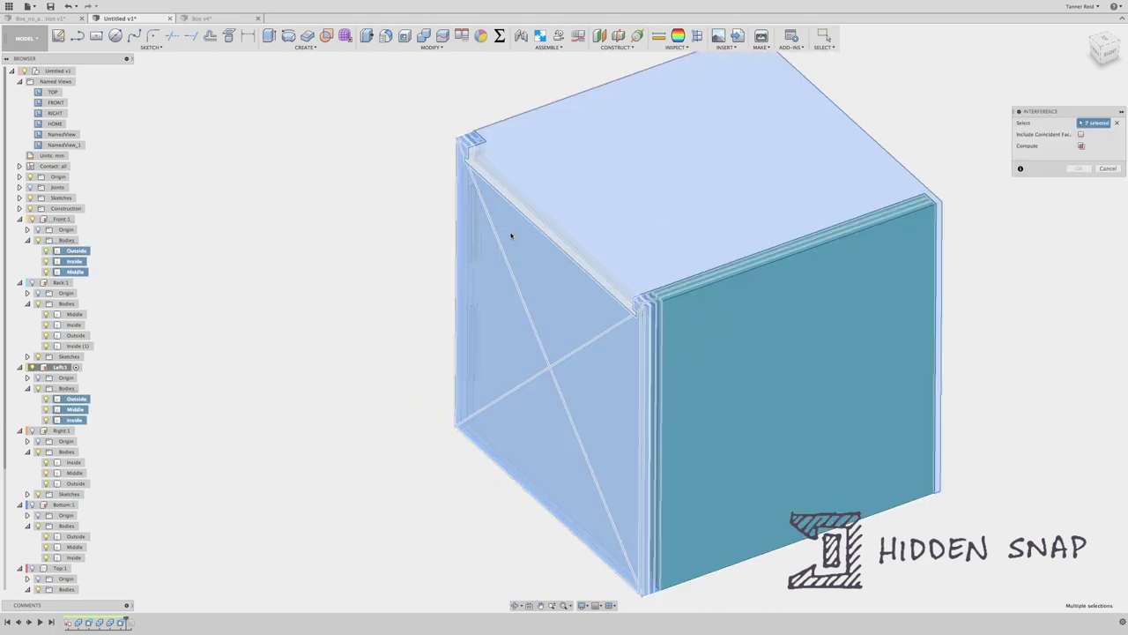
left_click(1081, 146)
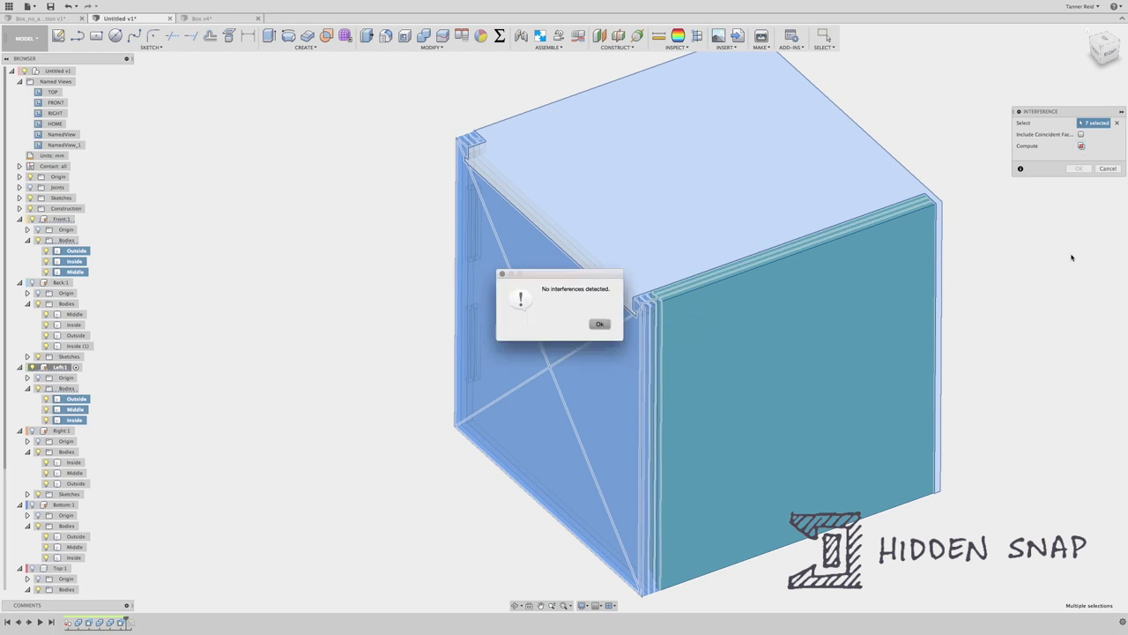
left_click(600, 325)
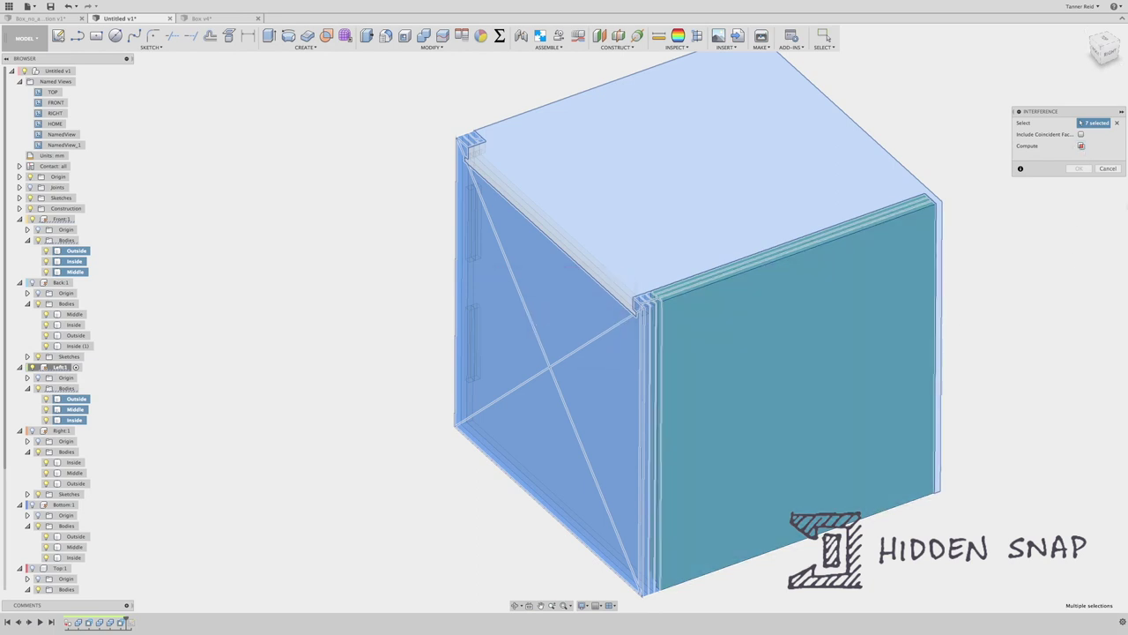
left_click(1107, 168)
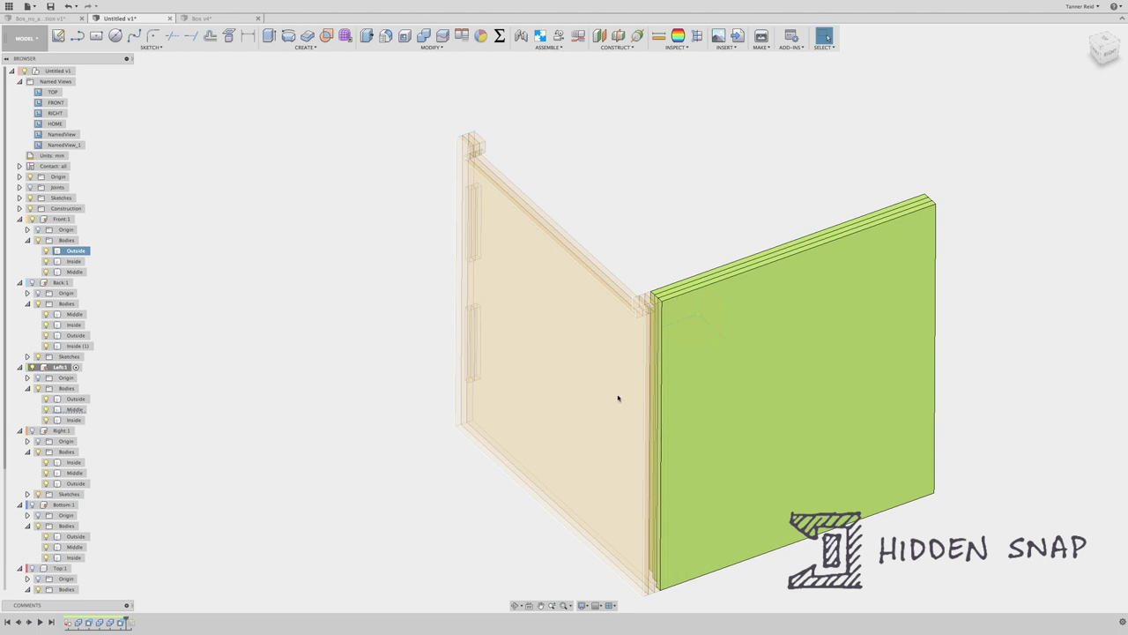
Step: Hide the Front component and the left panel's Outside and Inside bodies, leaving the Middle body shown
scroll(676, 470, "up", 5)
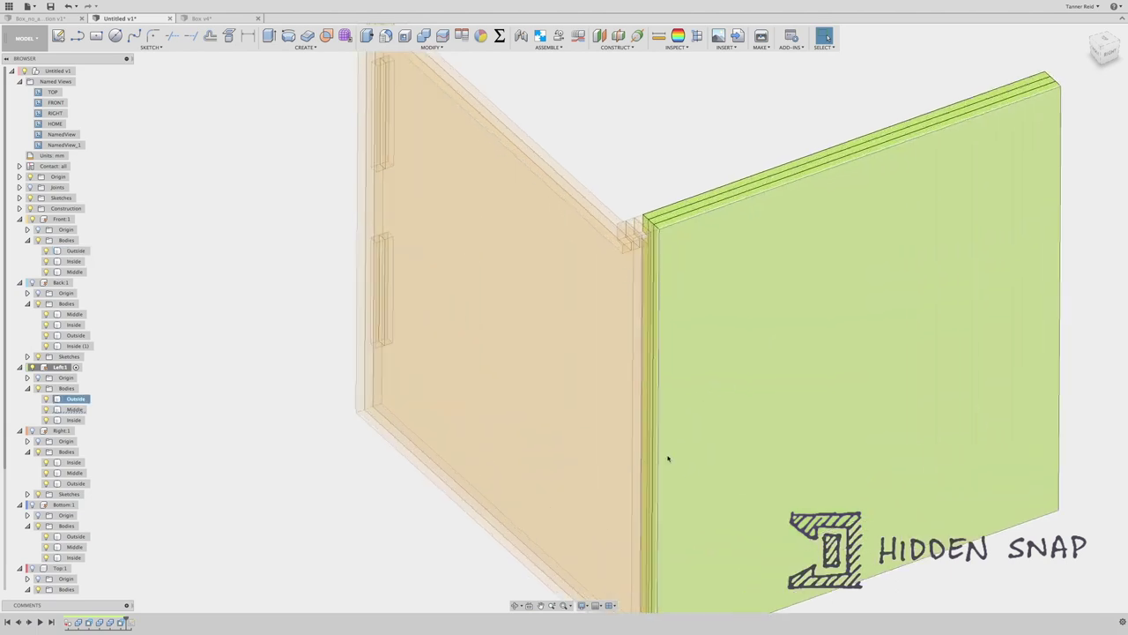
left_click(31, 218)
left_click(46, 398)
left_click(46, 420)
left_click(74, 409)
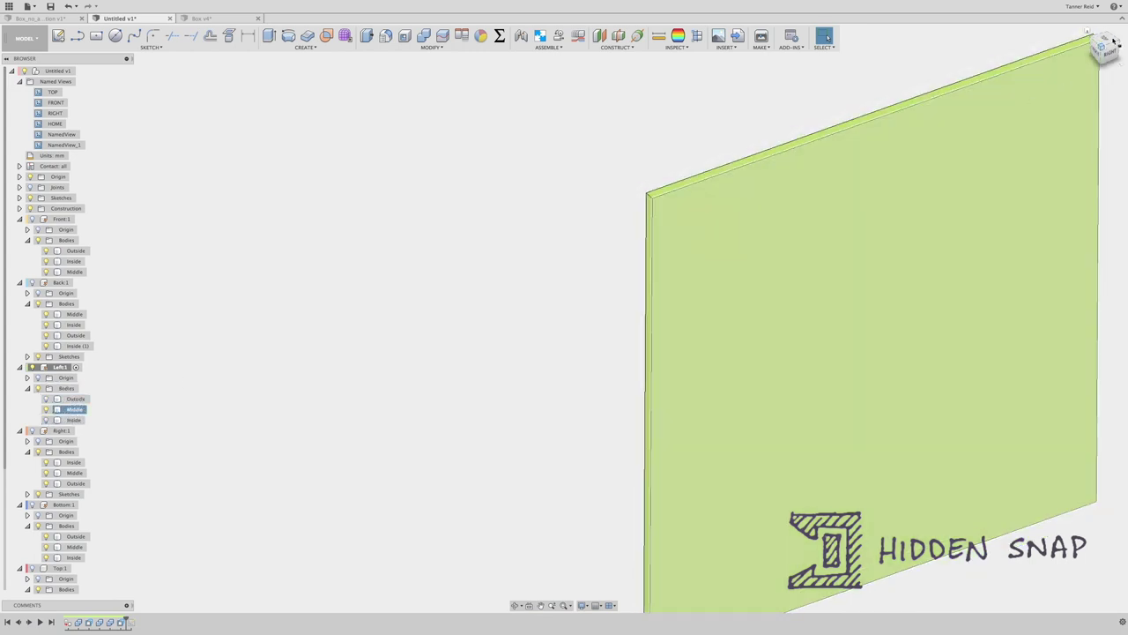
Step: View the model from the right, roll the timeline forward to its end, and reopen the sketch of projected edges for editing
left_click(1107, 51)
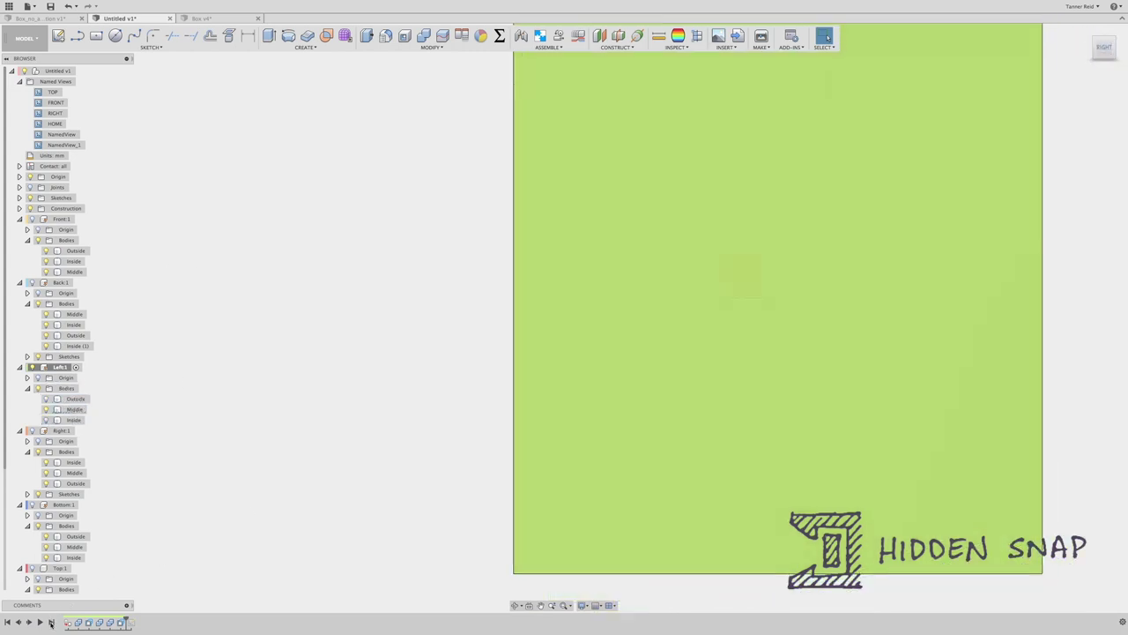
left_click(50, 622)
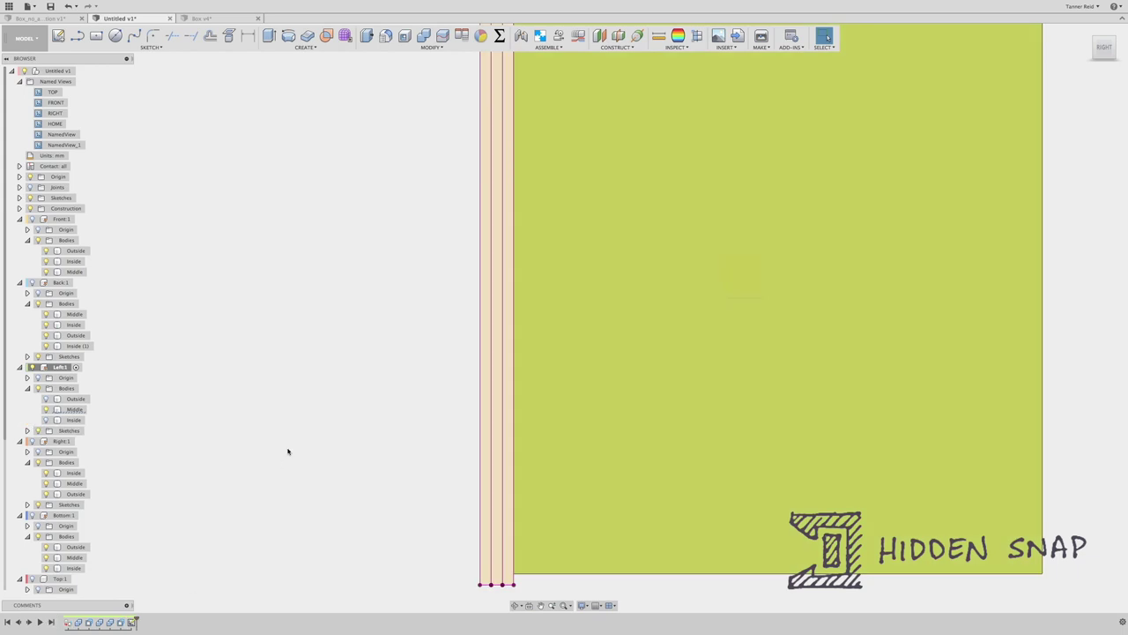
double_click(131, 622)
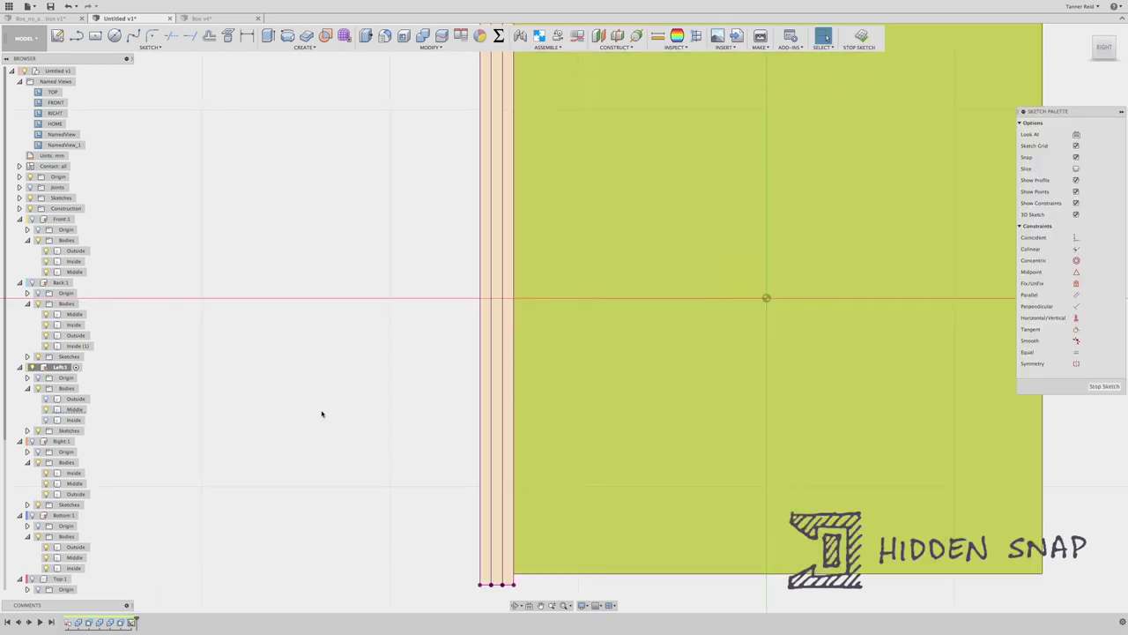
scroll(502, 381, "up", 6)
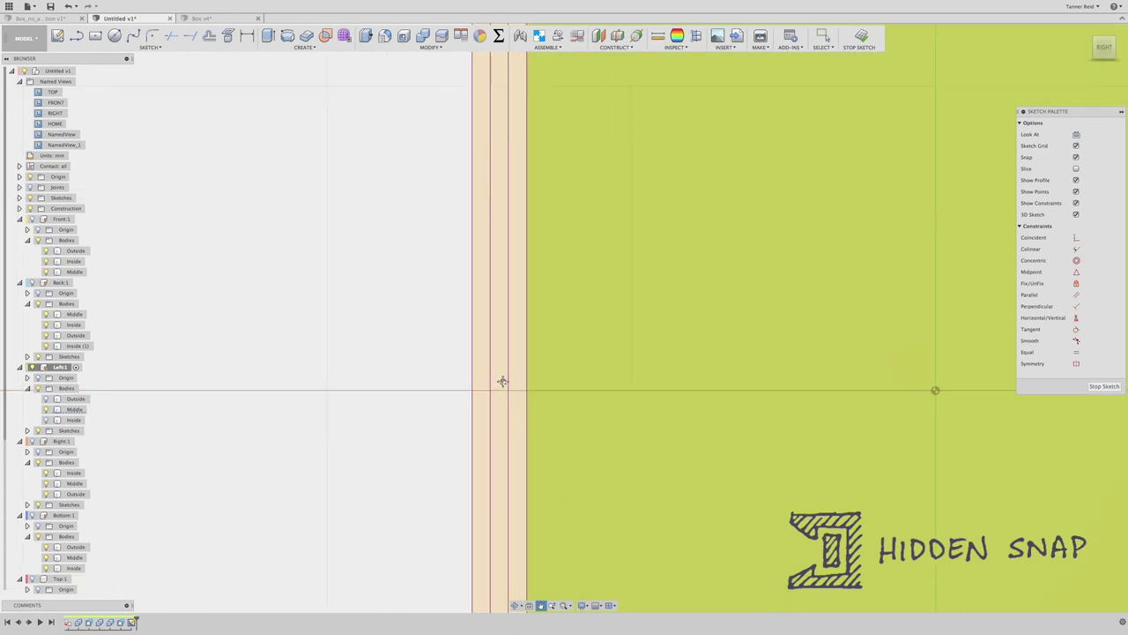
scroll(502, 381, "down", 4)
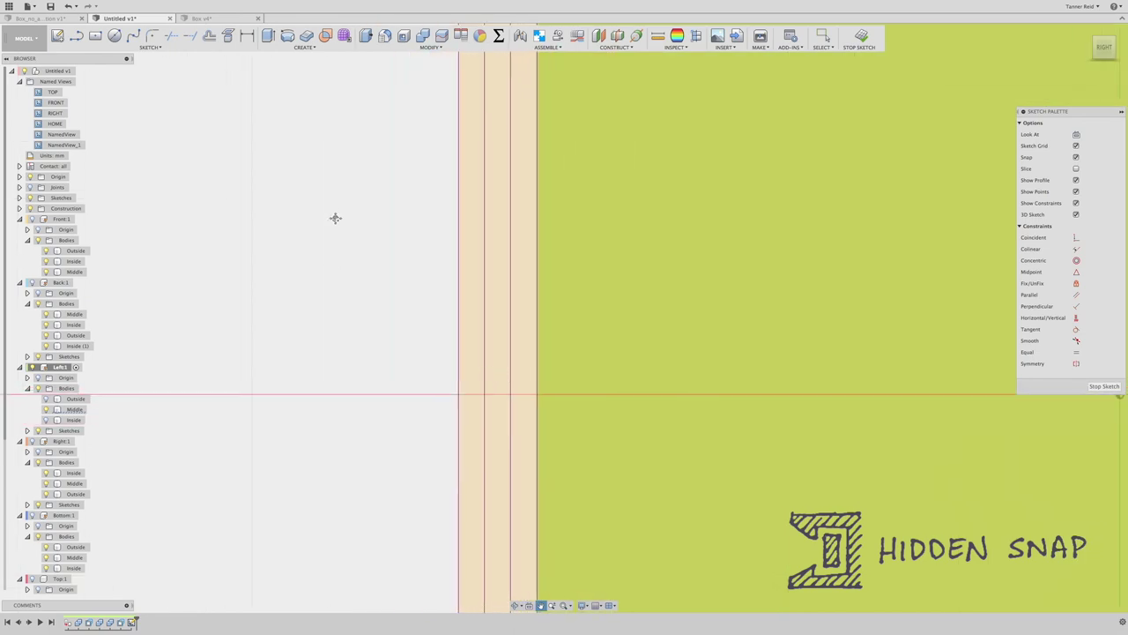
key("Escape")
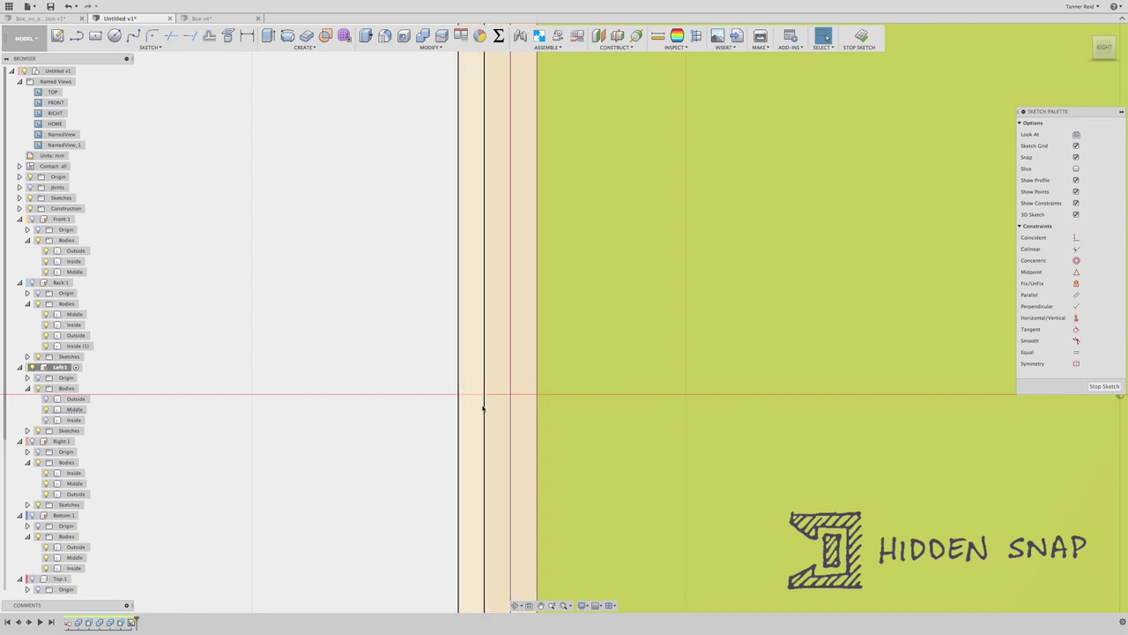
Step: Draw a short horizontal line across the projected strip nearest the left panel and make its free endpoint coincident with the panel's edge
key("l")
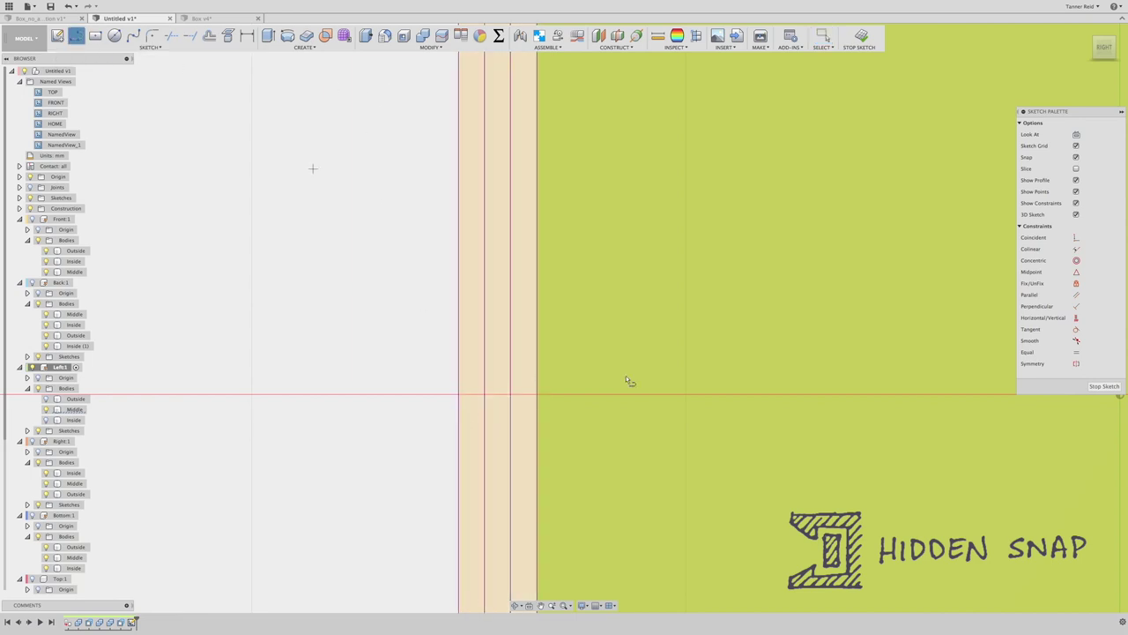
left_click(510, 379)
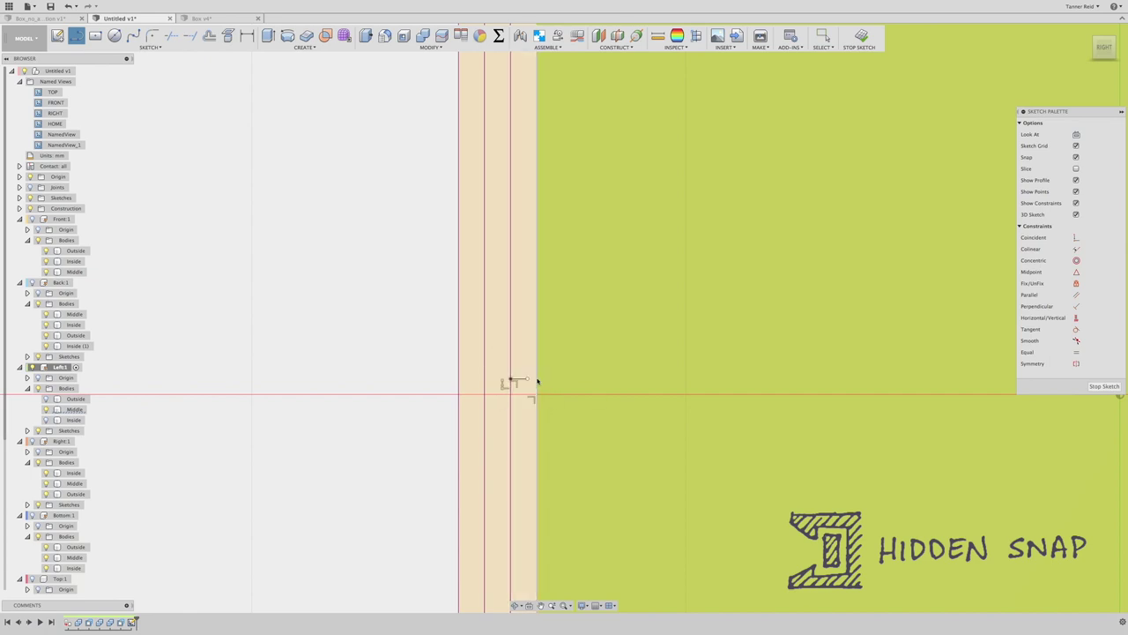
key("Escape")
left_click(528, 378)
left_click(537, 380, "shift")
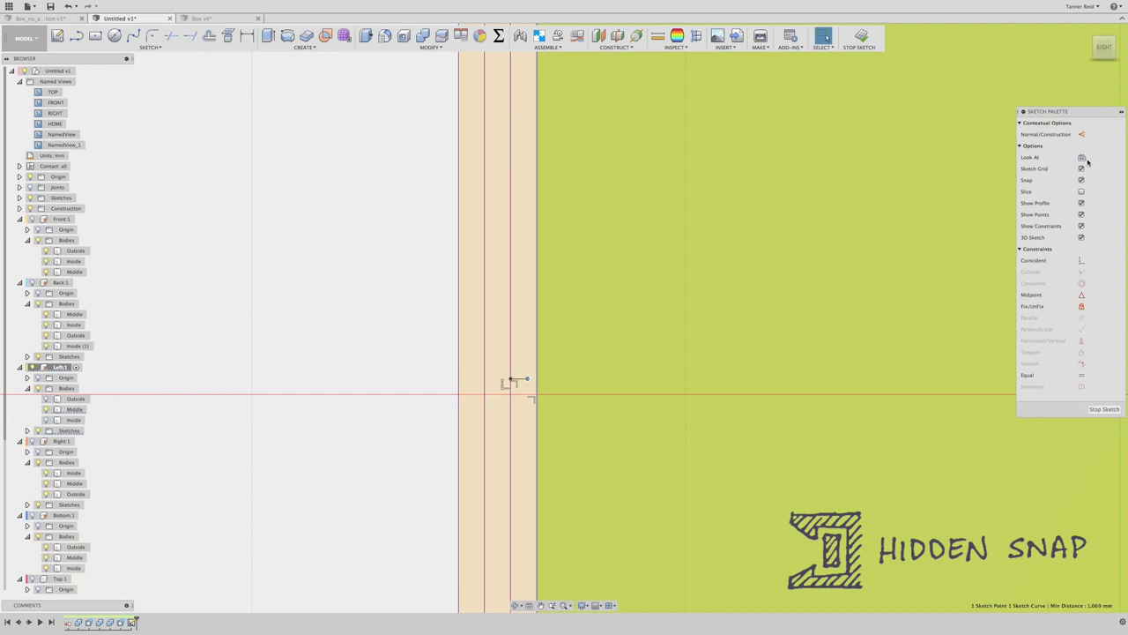
left_click(1081, 261)
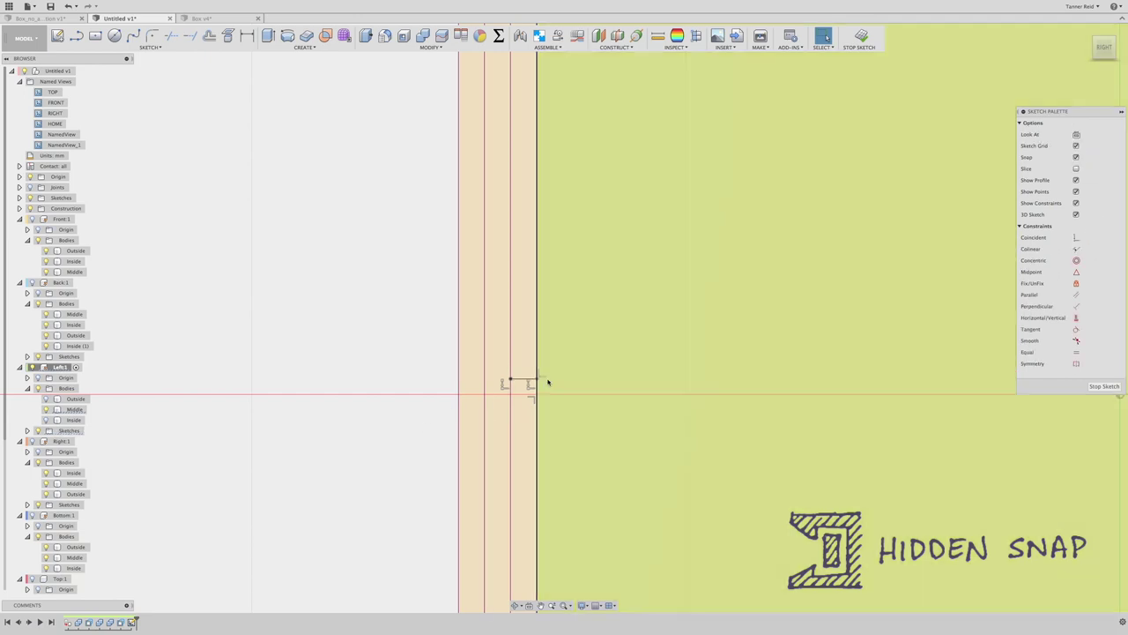
Step: Draw a horizontal line through the midpoints of the outer projected edges, spanning all three strips, and convert it to construction
left_click(76, 35)
left_click(459, 394)
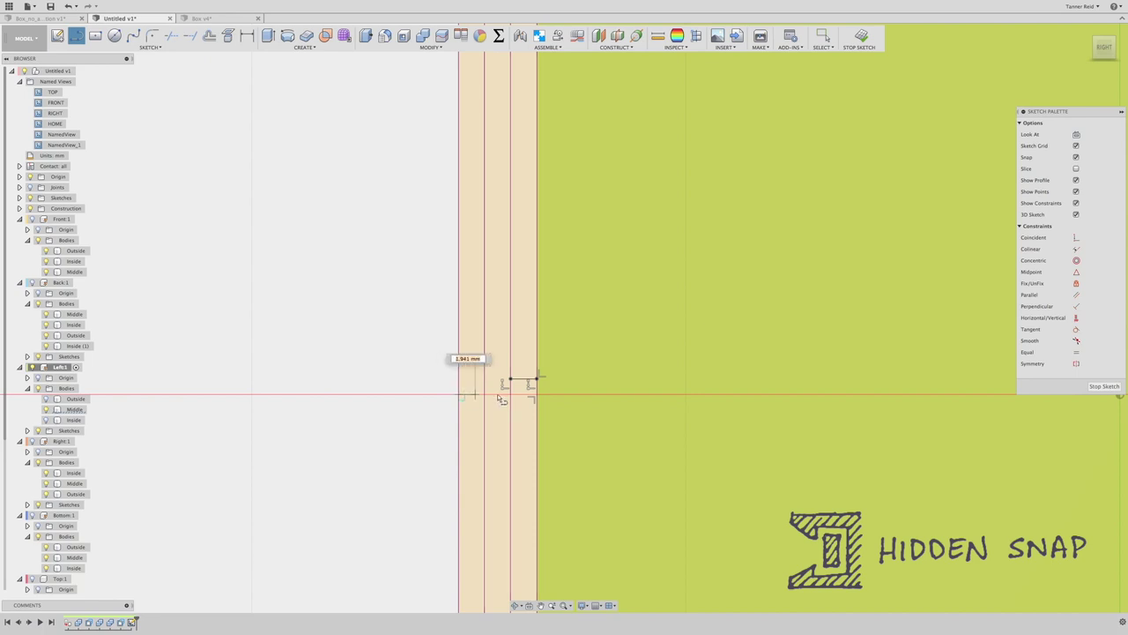
left_click(536, 394)
key("Escape")
key("Escape")
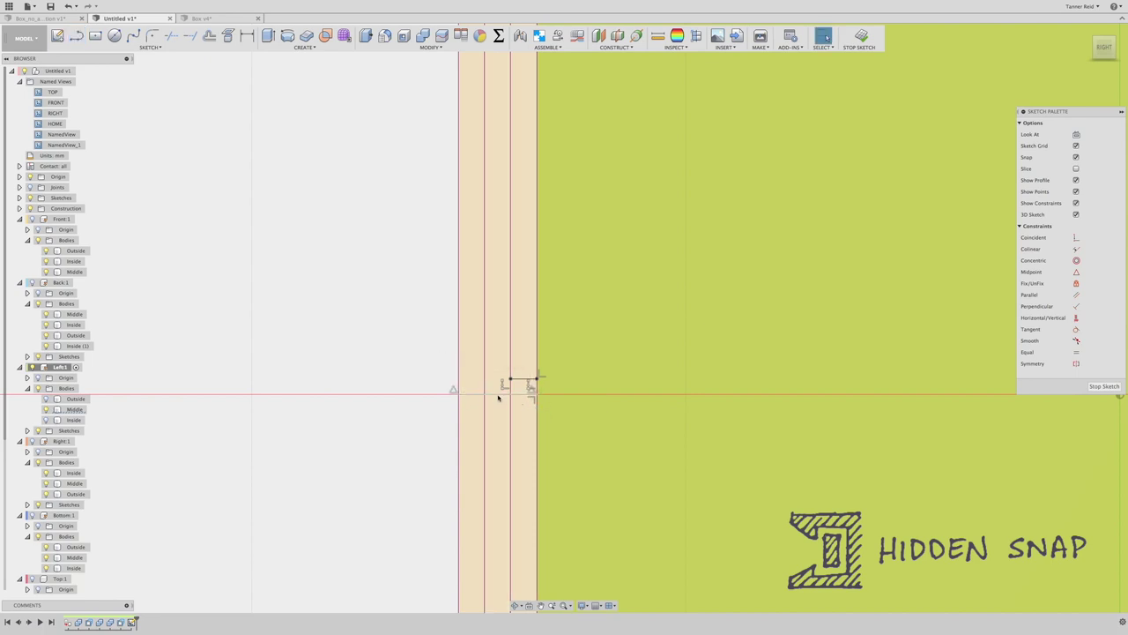
left_click(526, 380)
left_click(1082, 135)
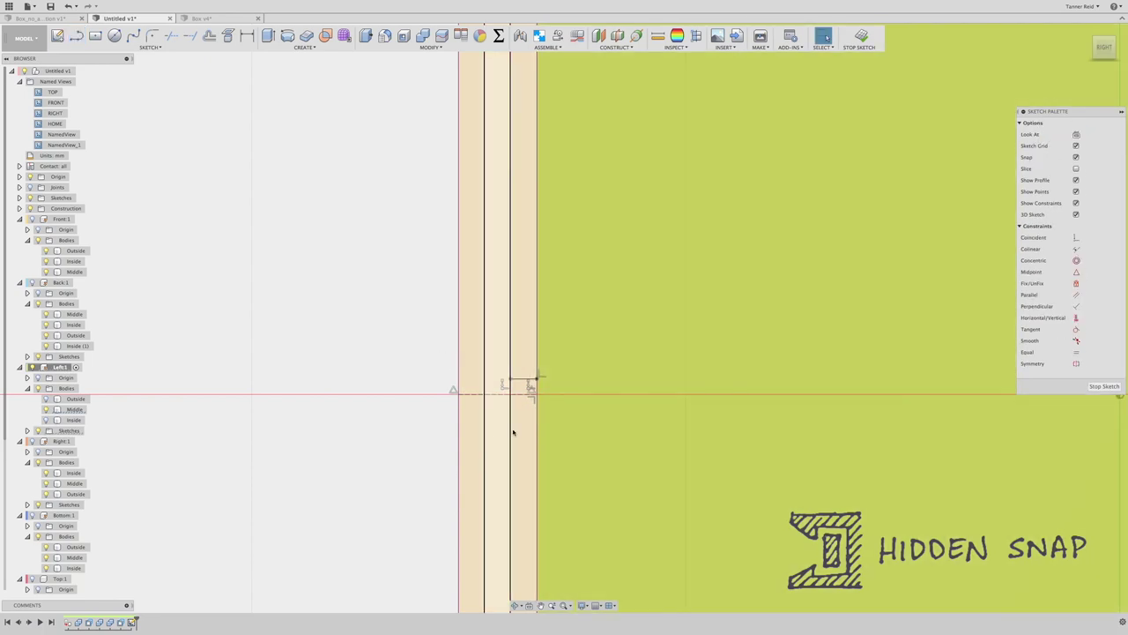
Step: Adjust the short horizontal line's height slightly above the construction centerline
scroll(499, 398, "up", 3)
scroll(501, 399, "up", 2)
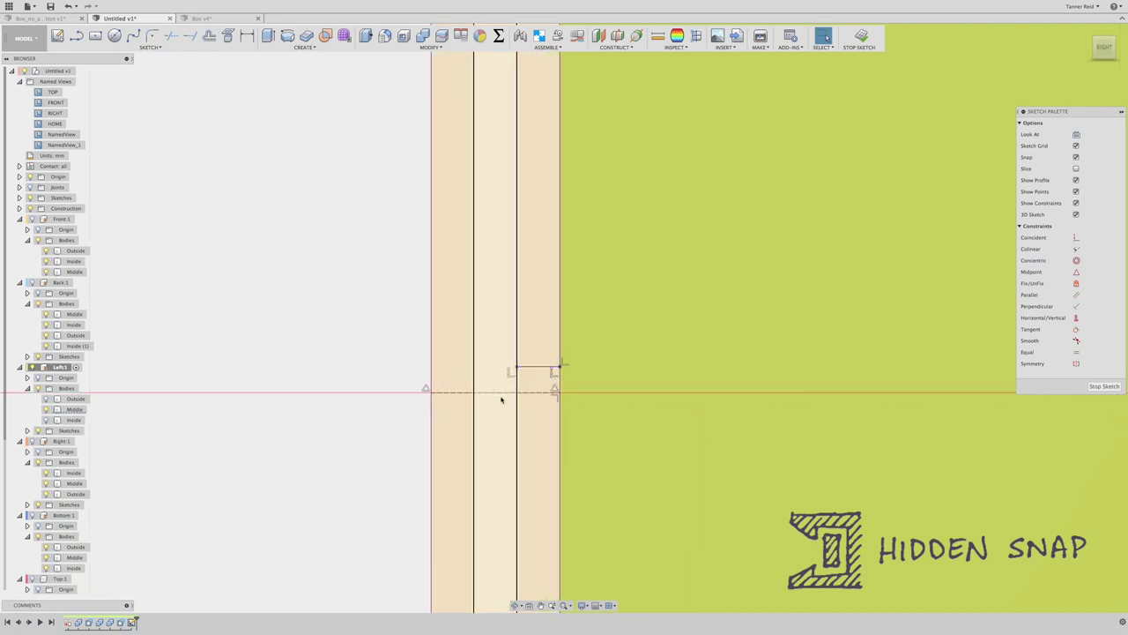
left_click(533, 378)
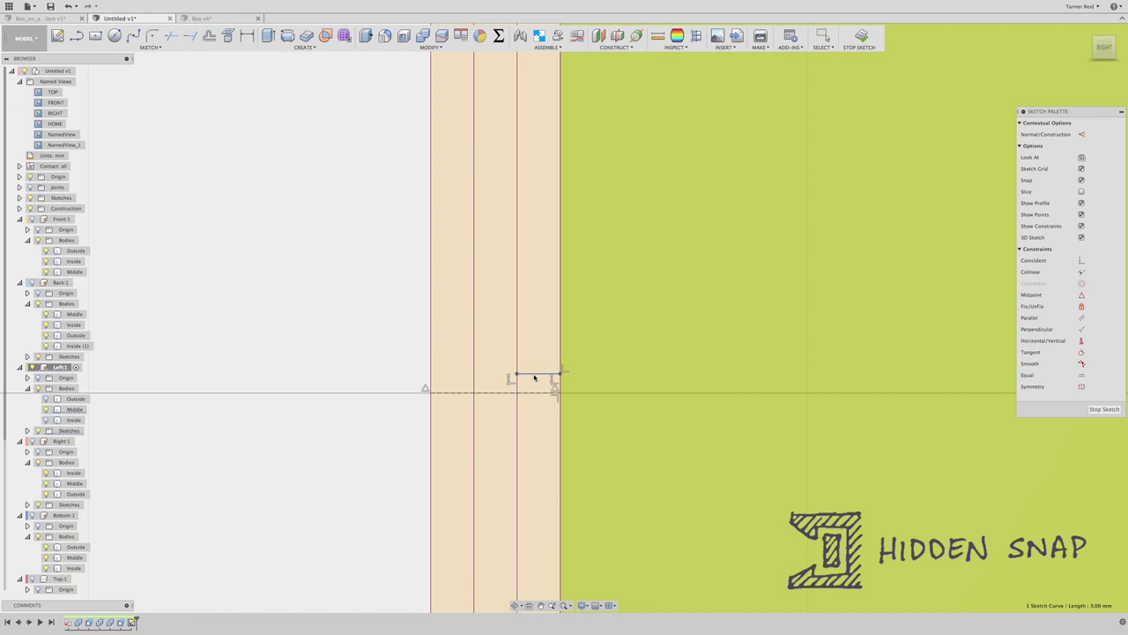
left_click_drag(535, 380, 534, 374)
left_click(349, 477)
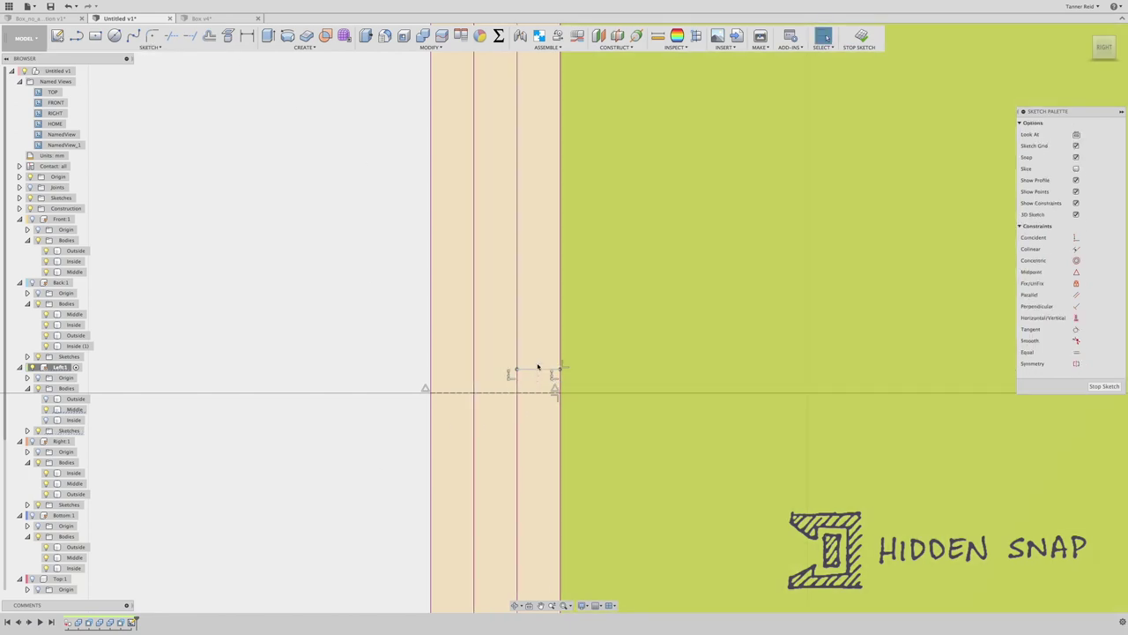
mouse_move(538, 367)
left_mouse_down()
mouse_move(538, 352)
mouse_move(537, 368)
left_mouse_up()
left_click(343, 459)
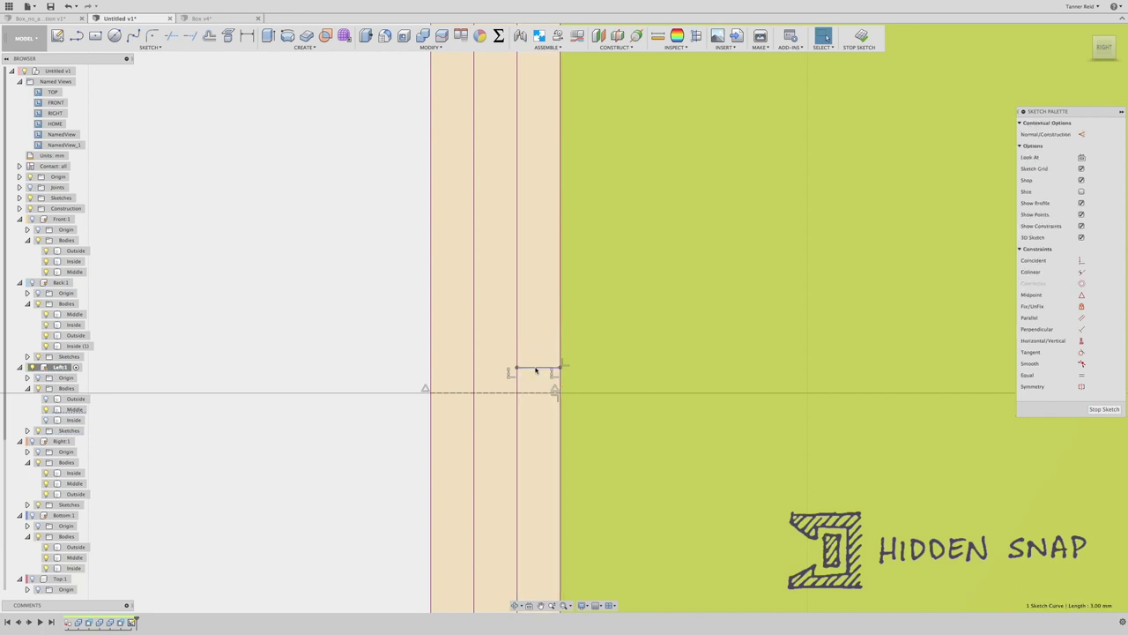
left_click(350, 464)
Step: Sketch the hook from the panel's edge: about 3.2 mm horizontal, about 0.5 mm drop, slope to the outer strip's boundary, and a 6 mm horizontal line above
key("l")
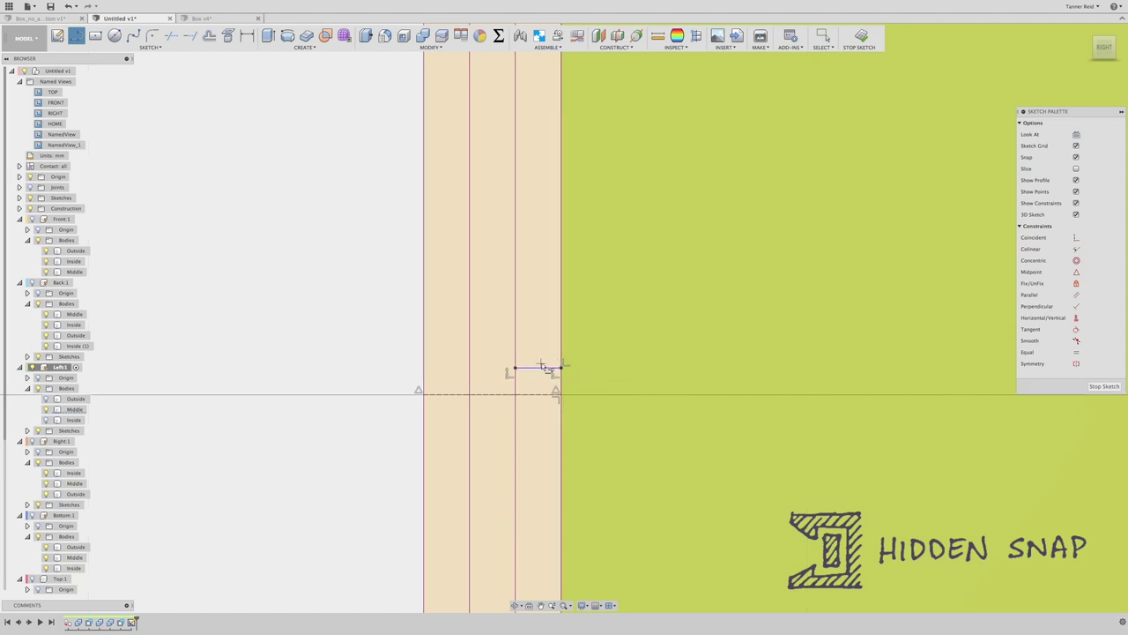
scroll(546, 366, "up", 4)
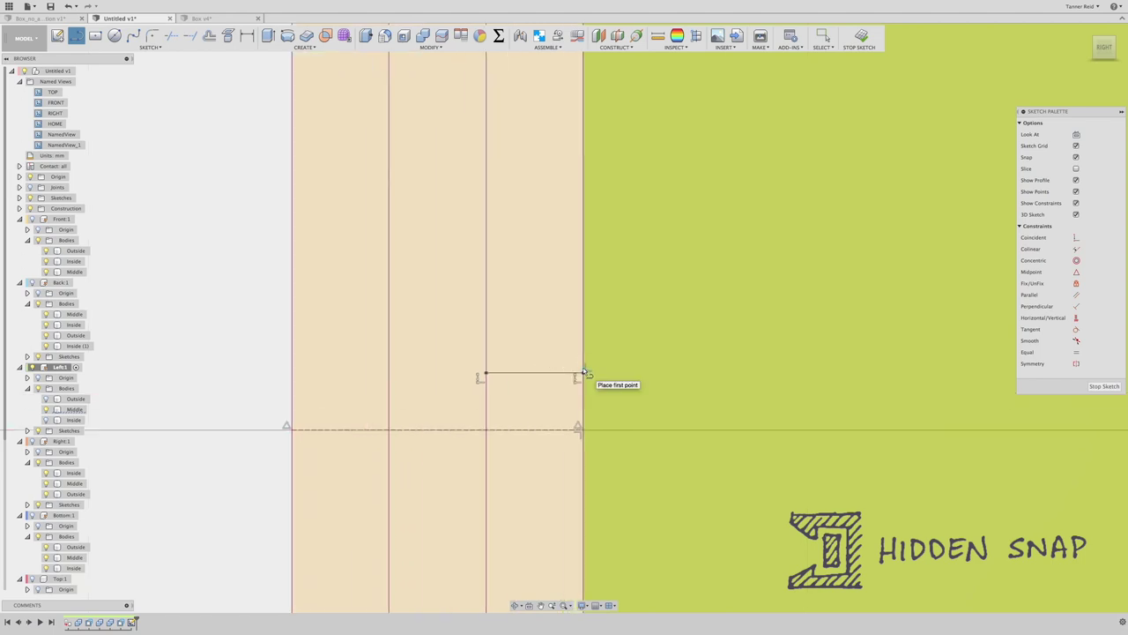
left_click(583, 371)
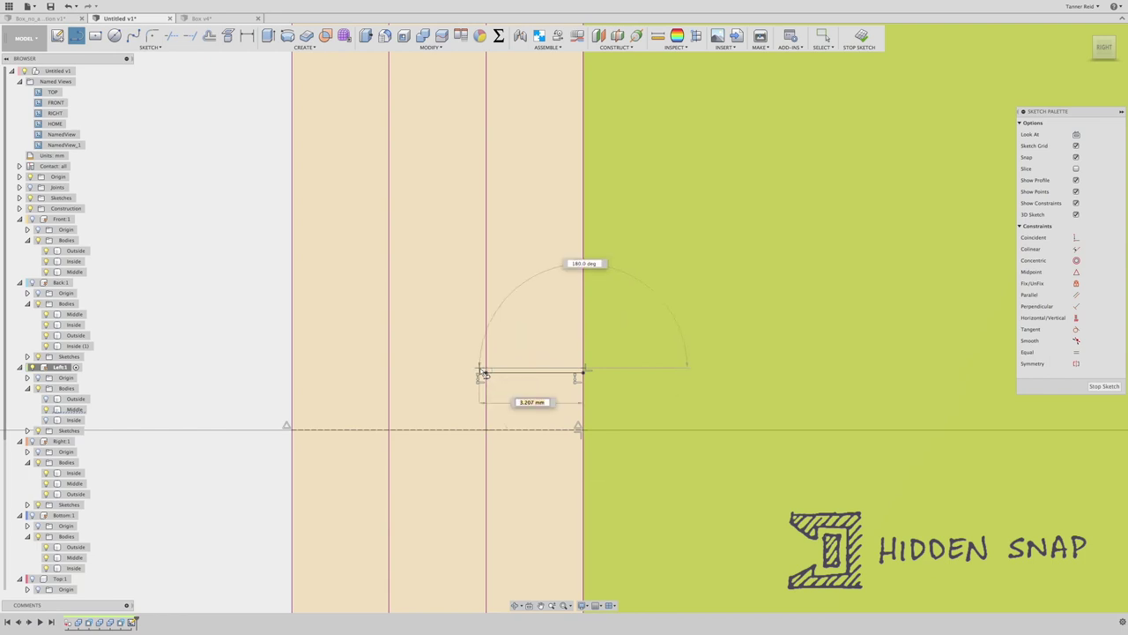
left_click(481, 371)
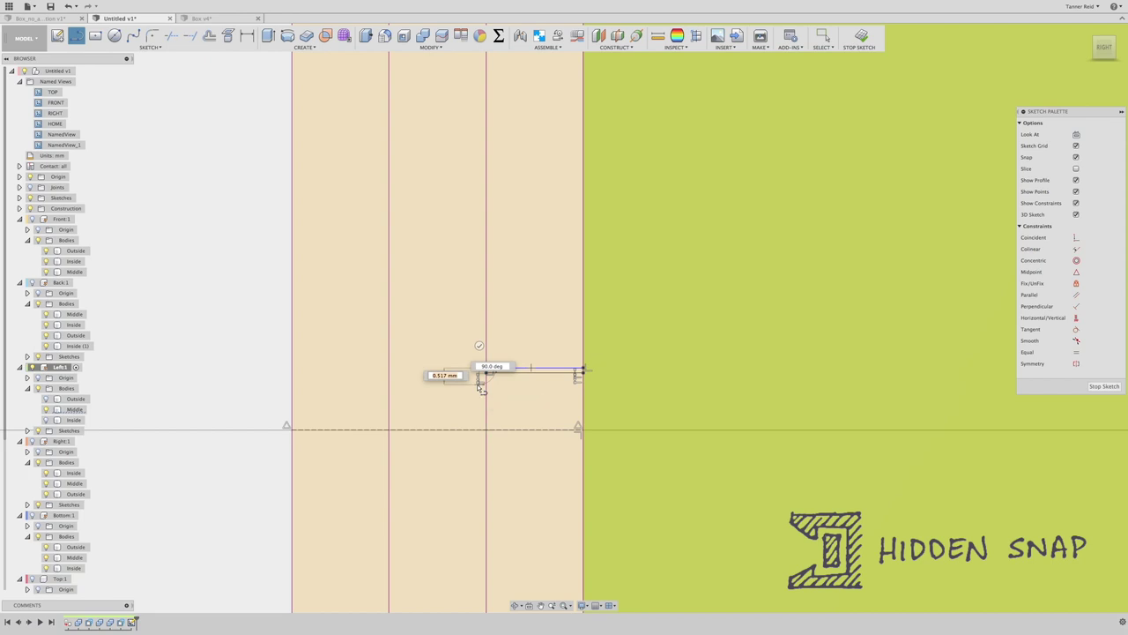
left_click_drag(481, 371, 388, 356)
left_click(389, 331)
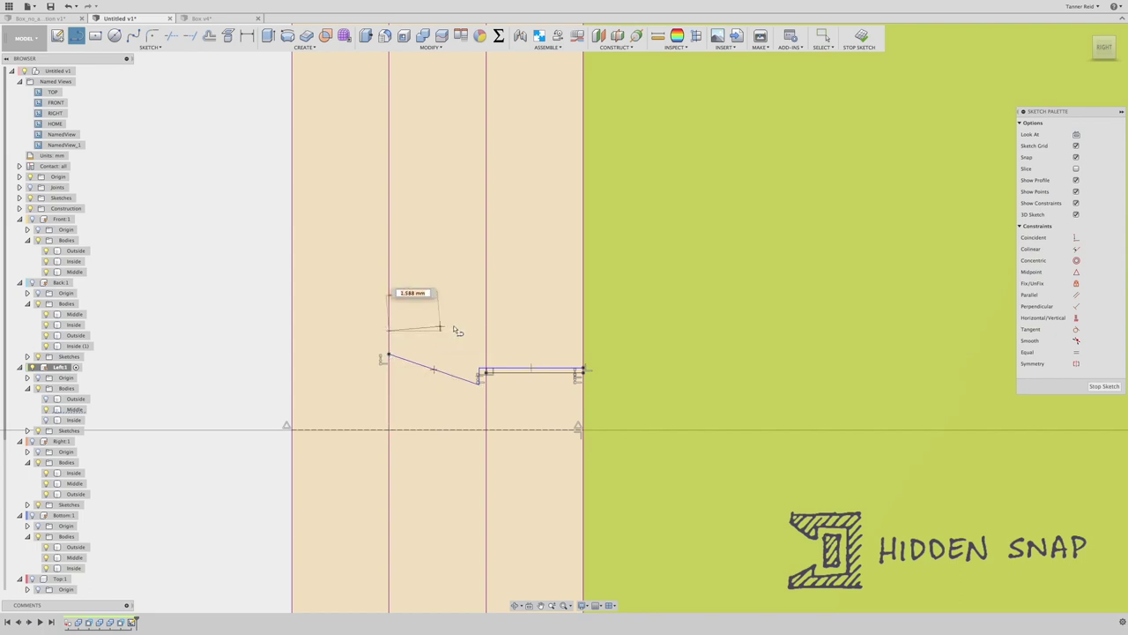
left_click(582, 331)
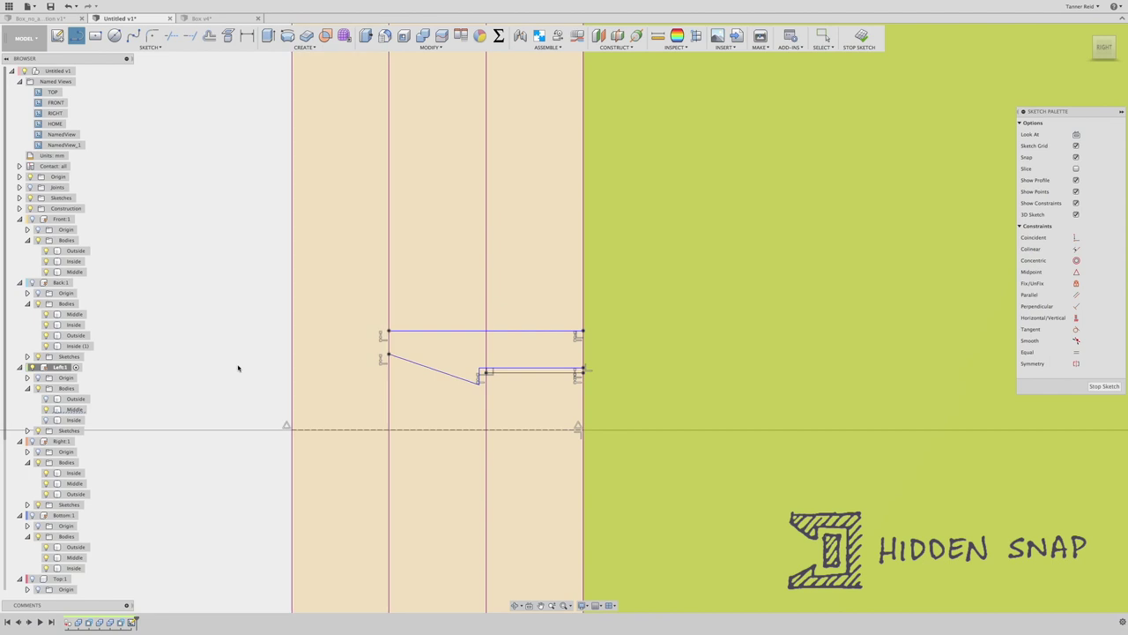
Step: Move the hook's upper horizontal line slightly up and its sloped line slightly down
key("Escape")
left_click_drag(529, 330, 530, 321)
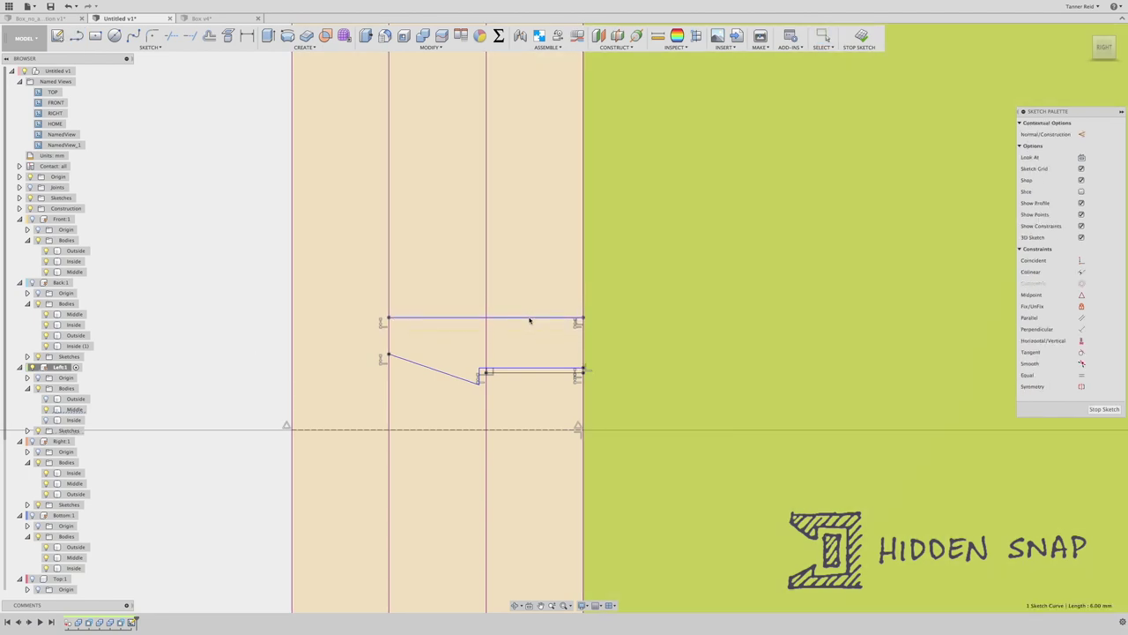
key("Escape")
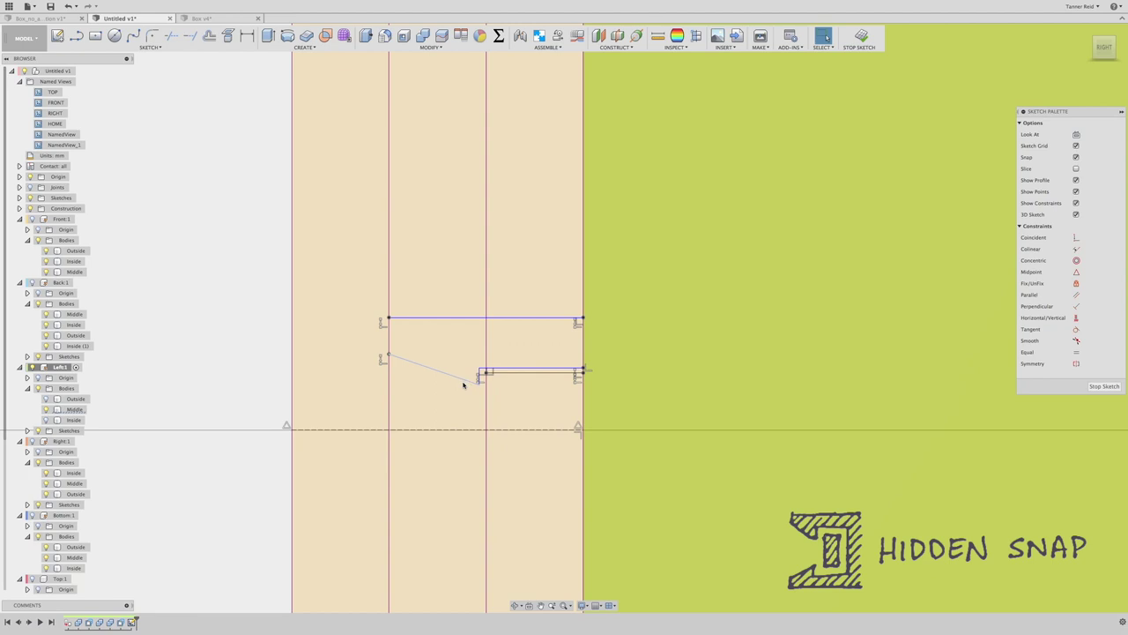
left_click(464, 386)
key("Escape")
Step: Mirror the five hook lines about the construction centerline to create the opposite hook, and finish the sketch
left_click(150, 46)
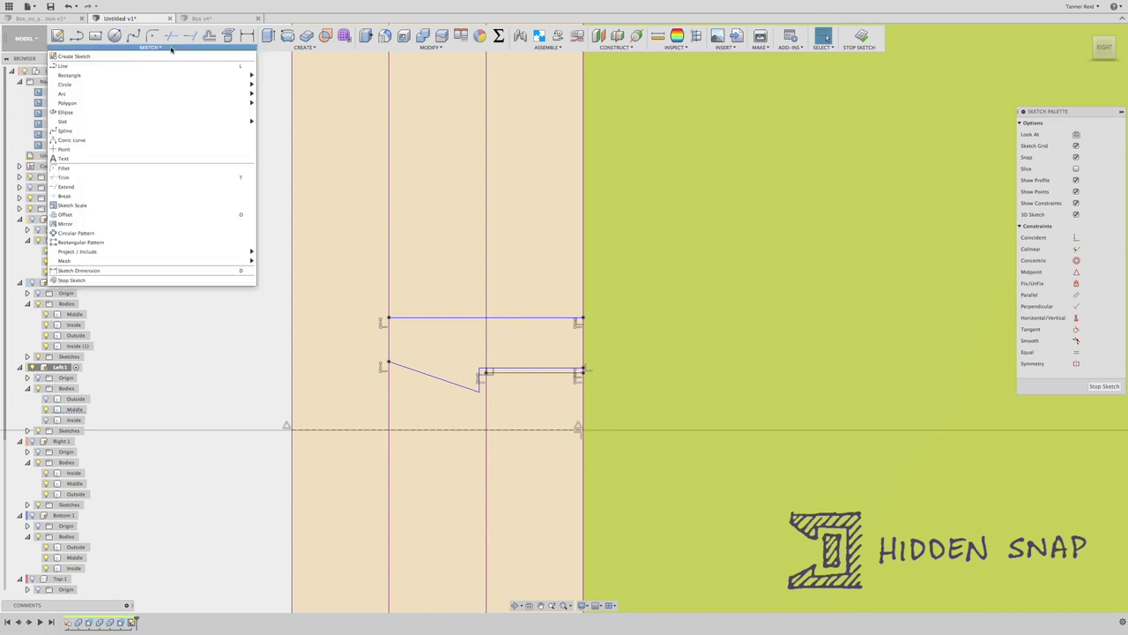
left_click(138, 223)
left_click(511, 318)
left_click(467, 384)
left_click(478, 381)
left_click(510, 371)
left_click(956, 135)
left_click(538, 431)
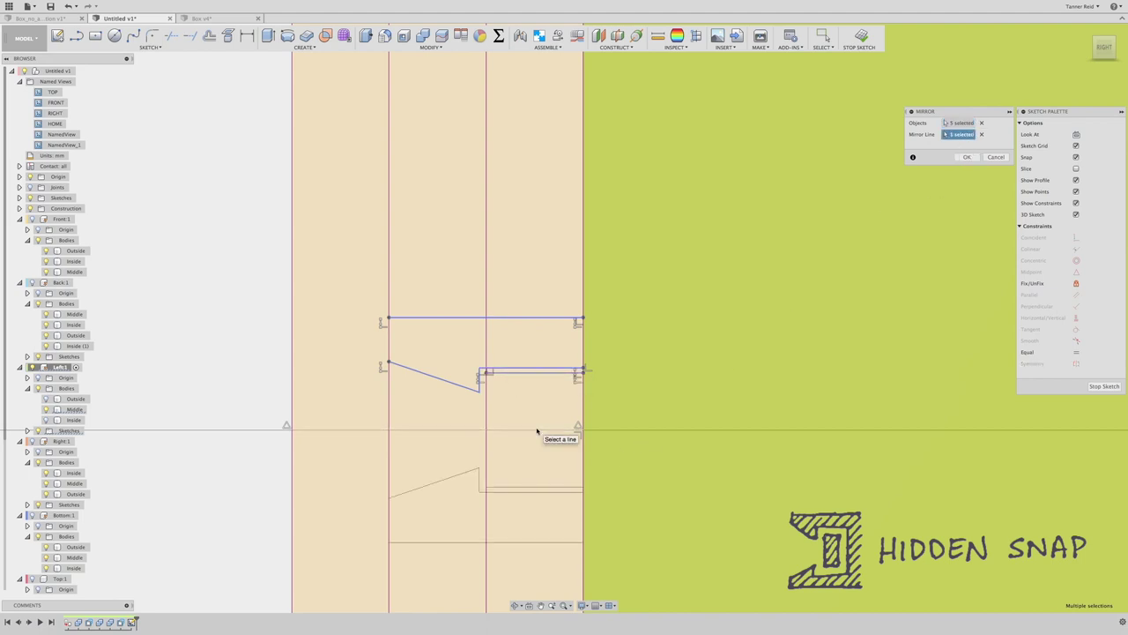
left_click(967, 157)
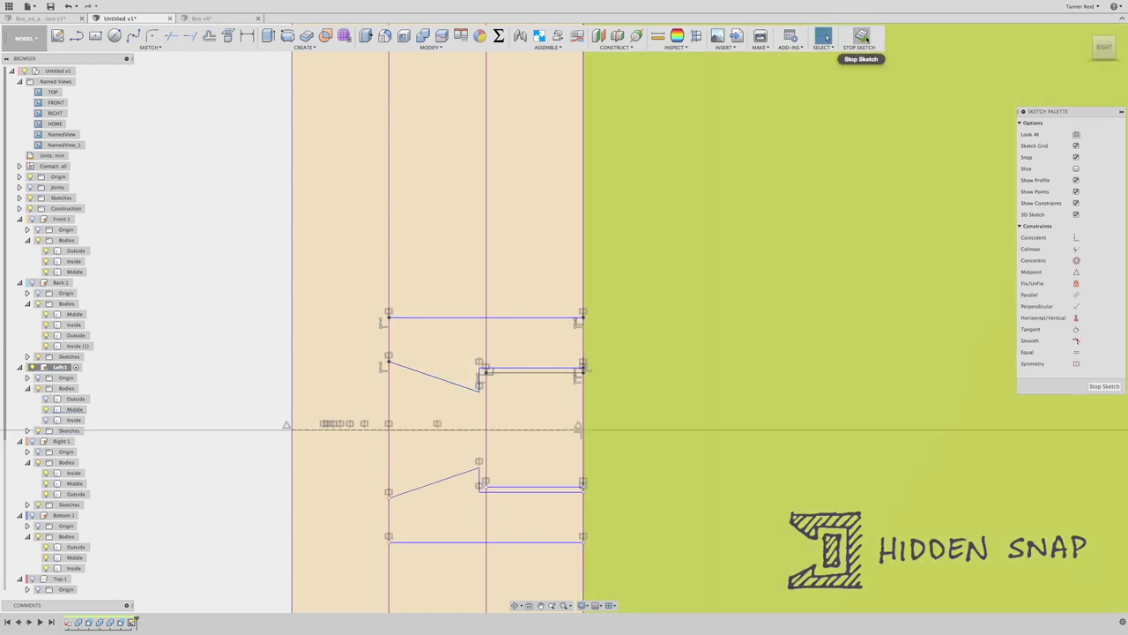
left_click(861, 37)
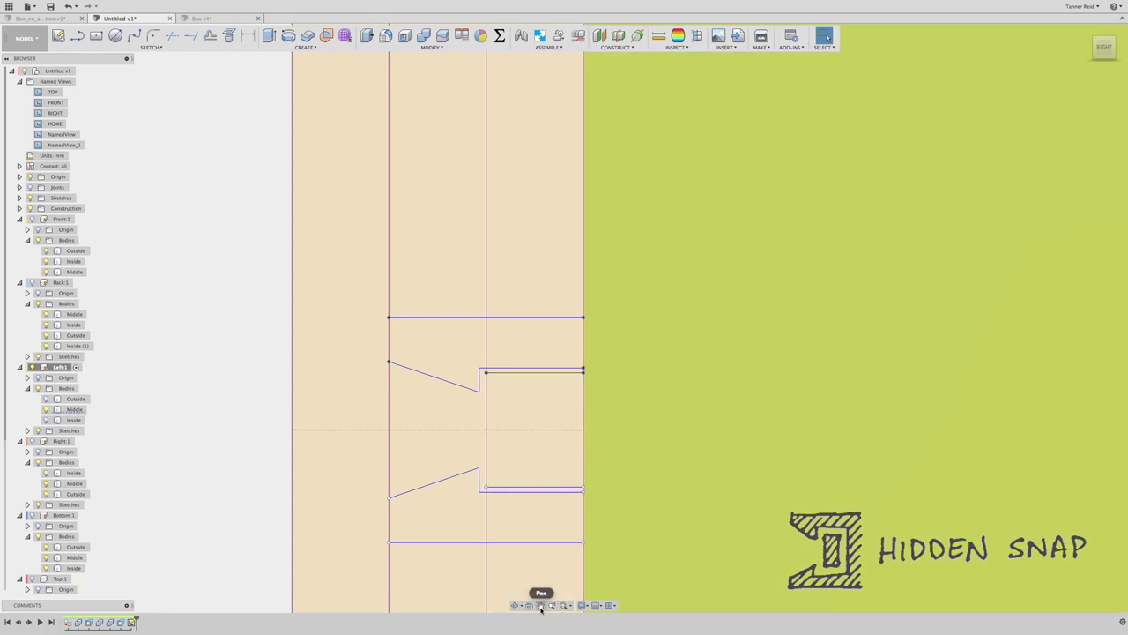
Step: Move the upper hook's short vertical line slightly towards the panel's edge
left_click(553, 605)
mouse_move(554, 439)
left_mouse_down()
mouse_move(558, 396)
mouse_move(551, 442)
left_mouse_up()
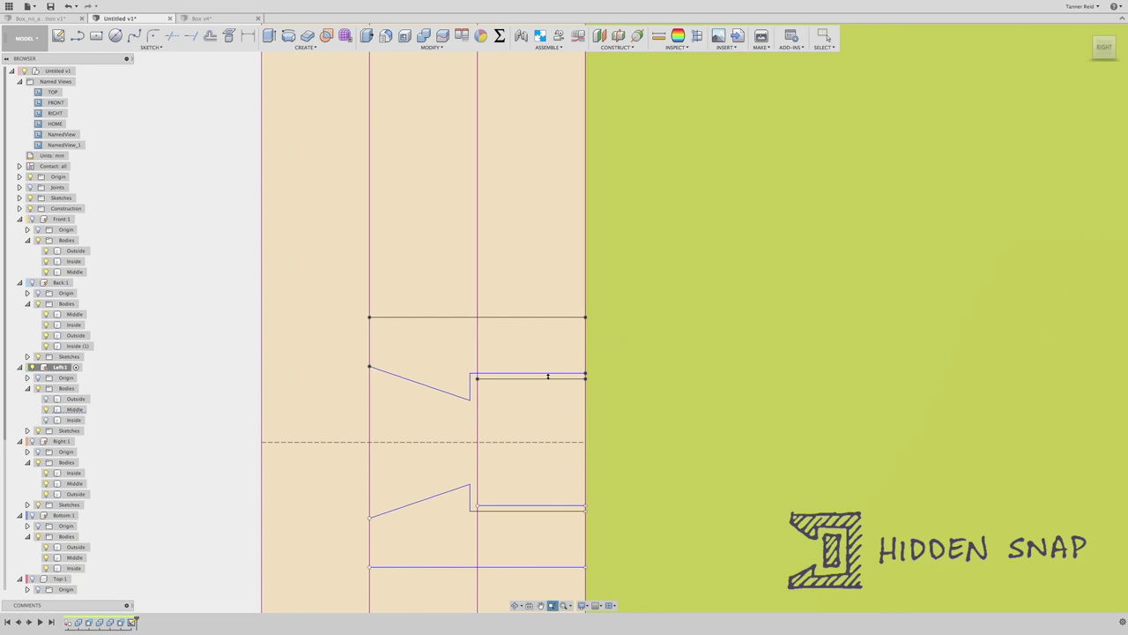
key("Escape")
mouse_move(472, 388)
left_mouse_down()
mouse_move(454, 386)
mouse_move(473, 387)
left_mouse_up()
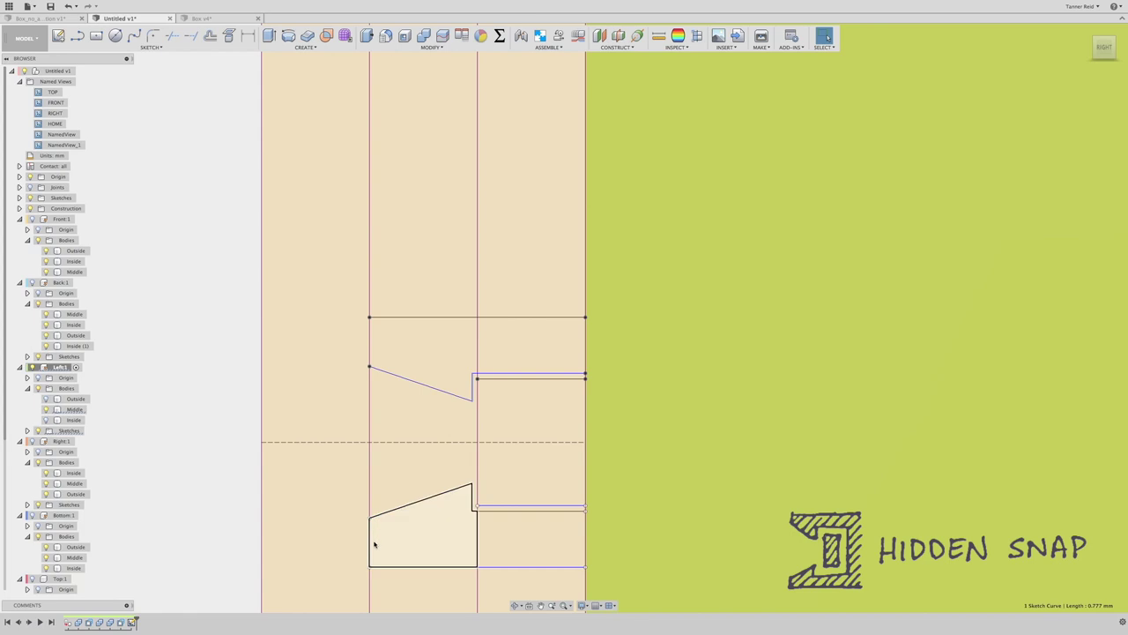
Step: Reopen the hook sketch and draw a vertical line about 6.94 mm long between the outermost horizontal lines, slightly inside the hook tips
double_click(132, 621)
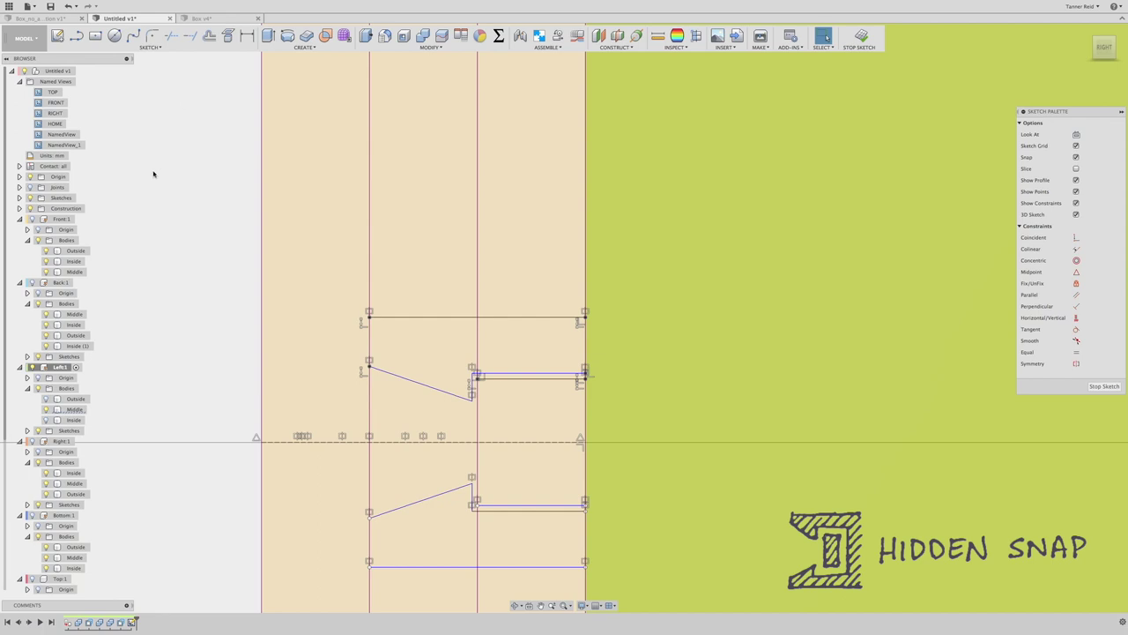
key("l")
left_click(370, 318)
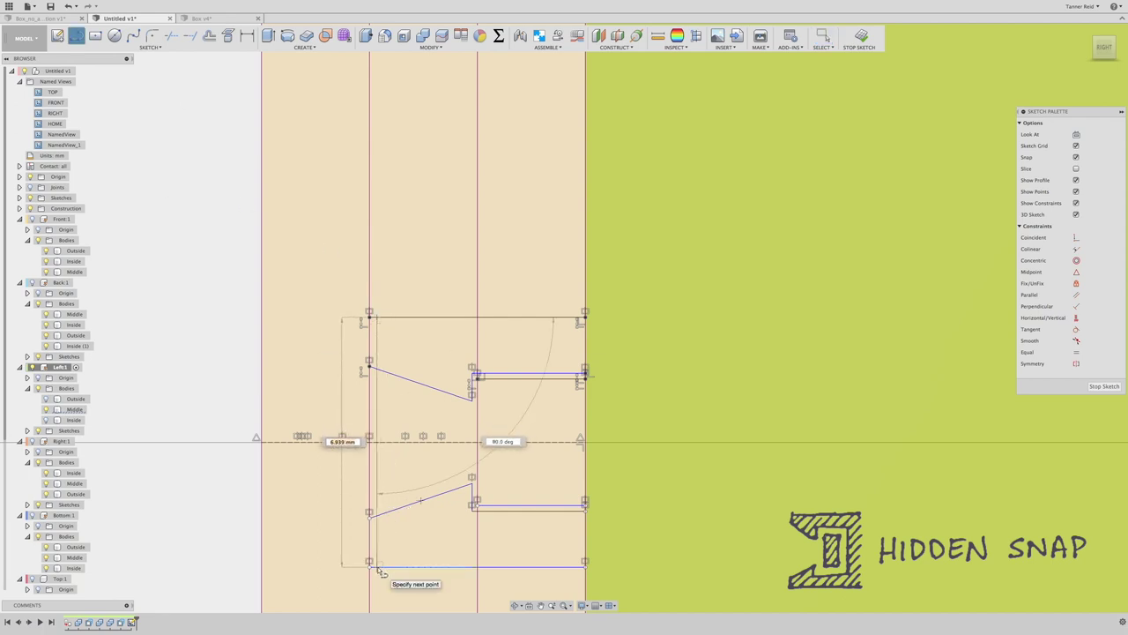
left_click(380, 571)
key("Escape")
Step: Trim the new vertical line where it crosses the gap between the two hooks, and finish the sketch
key("t")
left_click(375, 394)
left_click(379, 463)
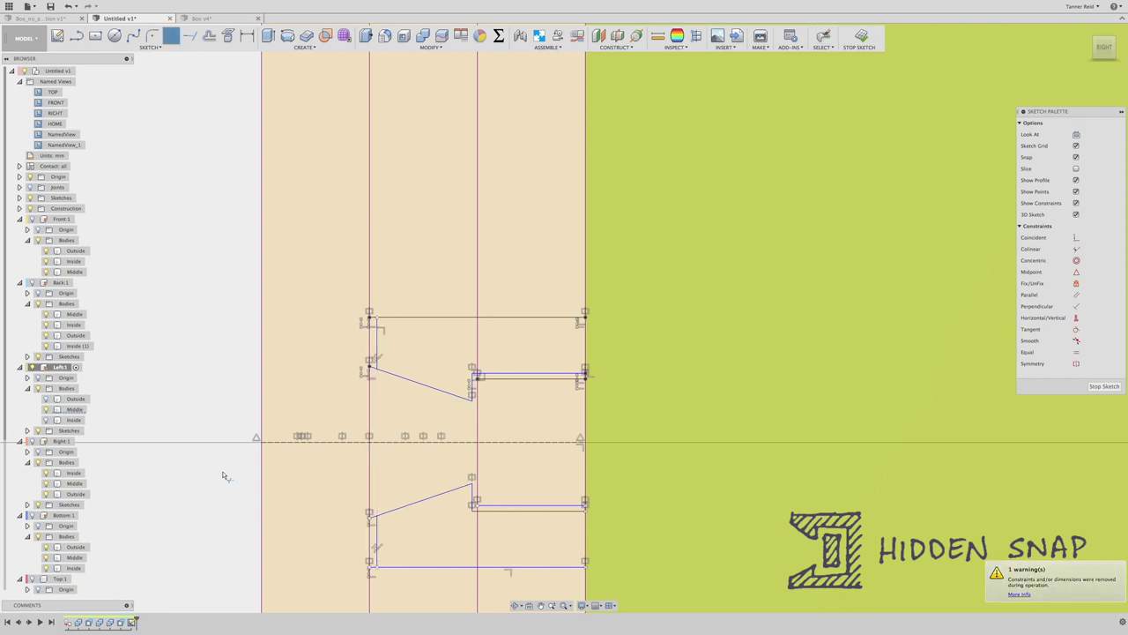
key("Escape")
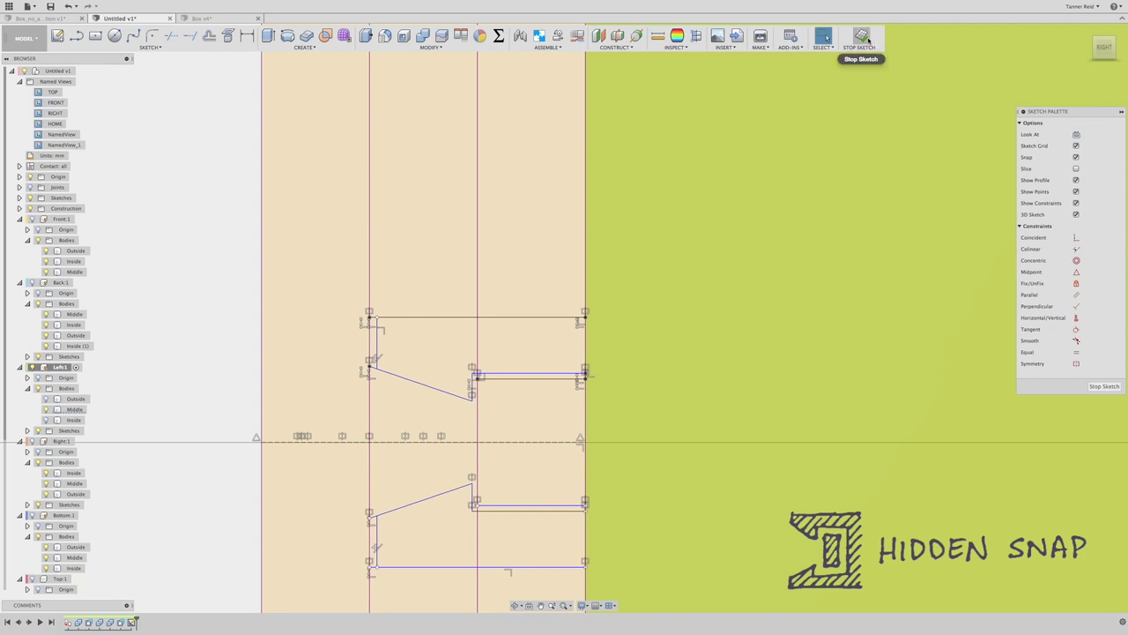
left_click(861, 37)
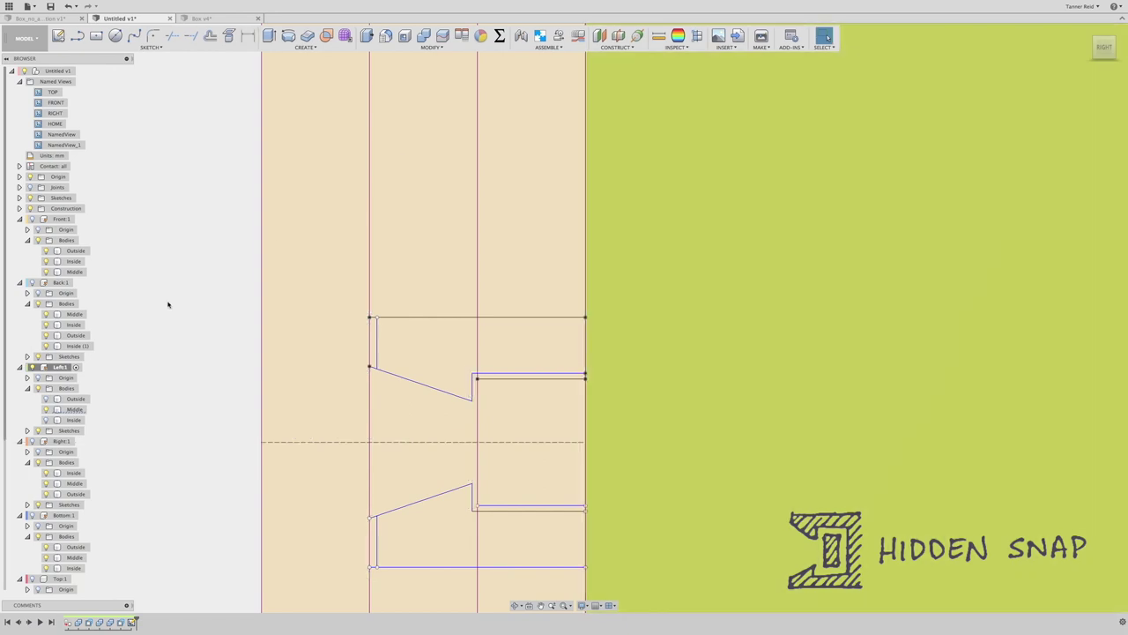
Step: Extrude the four profiles of both hooks by -Thickness, joining them to the left panel's middle layer
left_click(551, 604)
mouse_move(605, 436)
left_mouse_down()
mouse_move(608, 371)
mouse_move(526, 359)
left_mouse_up()
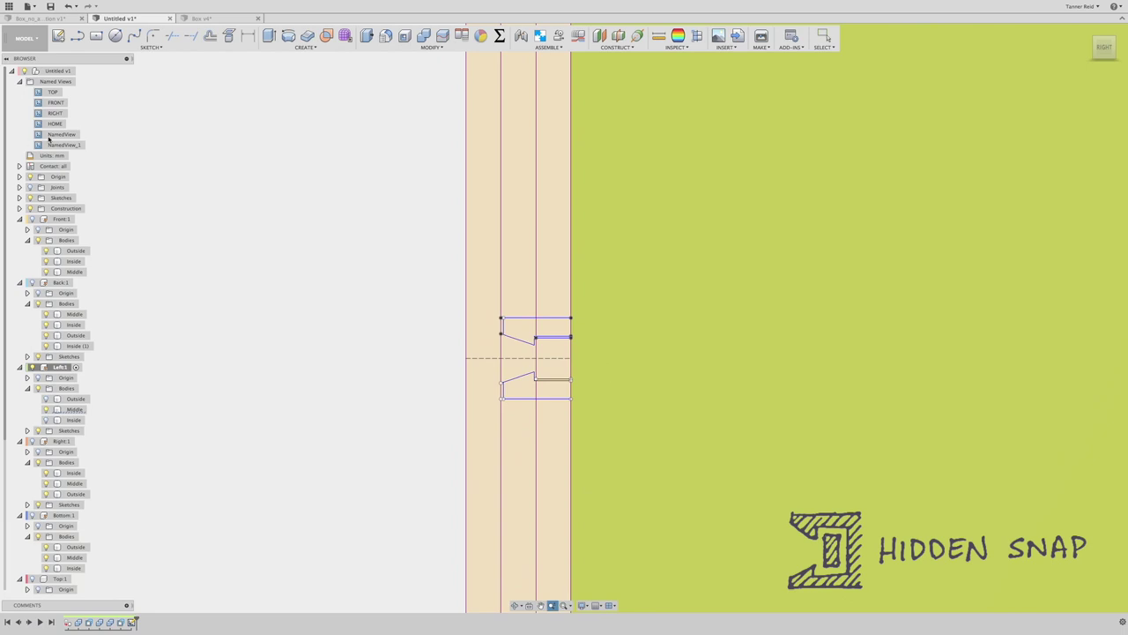
left_click(269, 37)
left_click(548, 327)
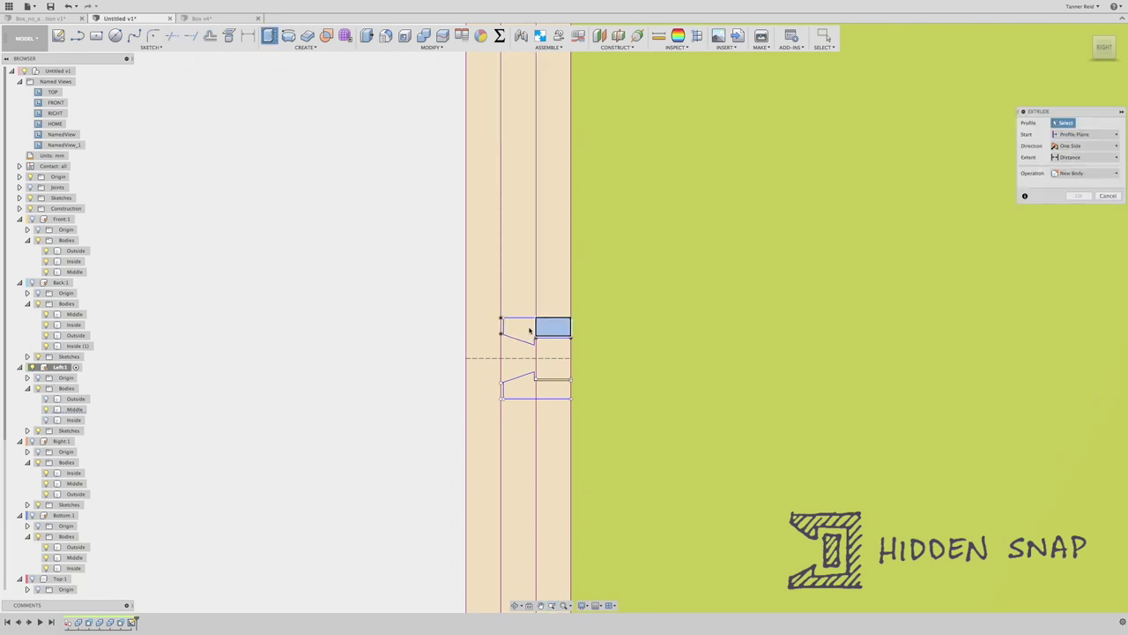
left_click(528, 330)
left_click(529, 393)
left_click(553, 392)
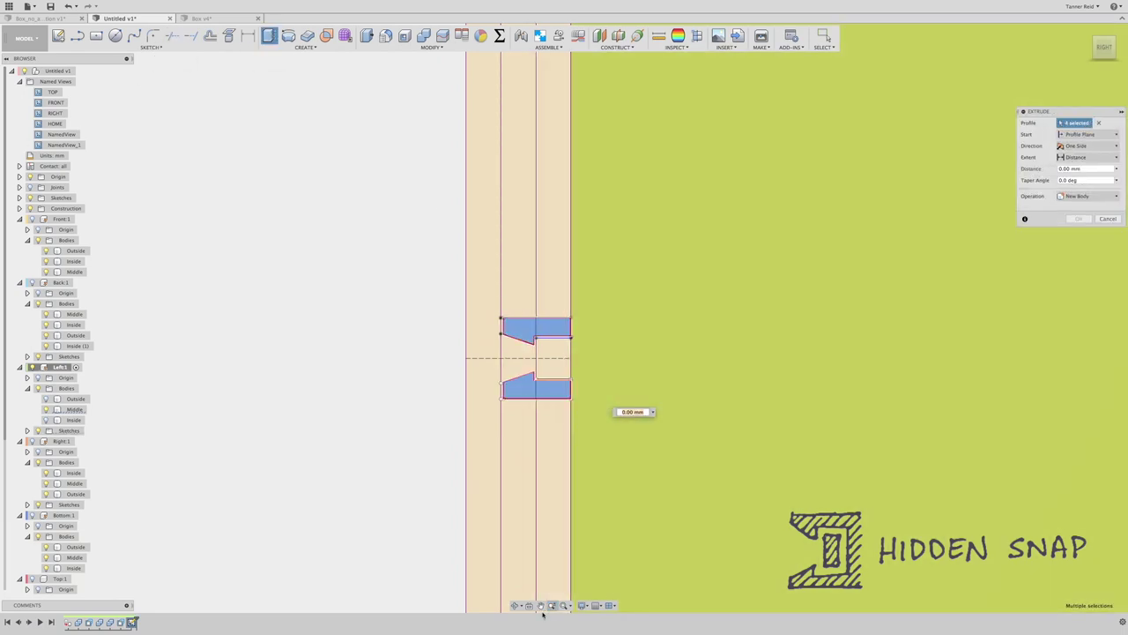
left_click(517, 604)
left_click_drag(549, 384, 567, 384)
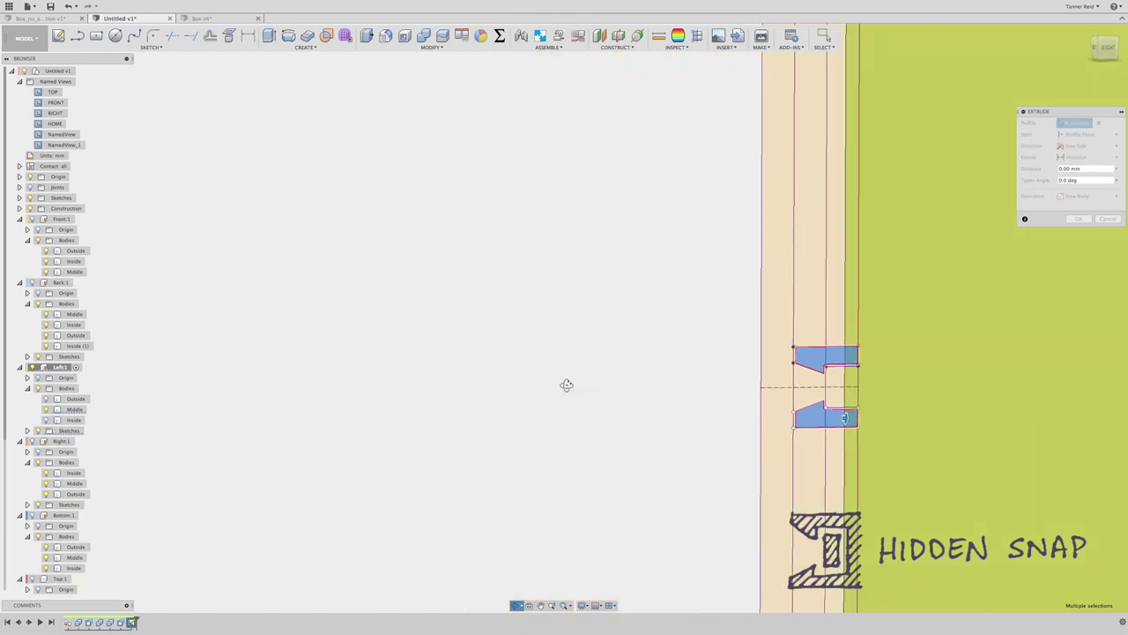
key("Escape")
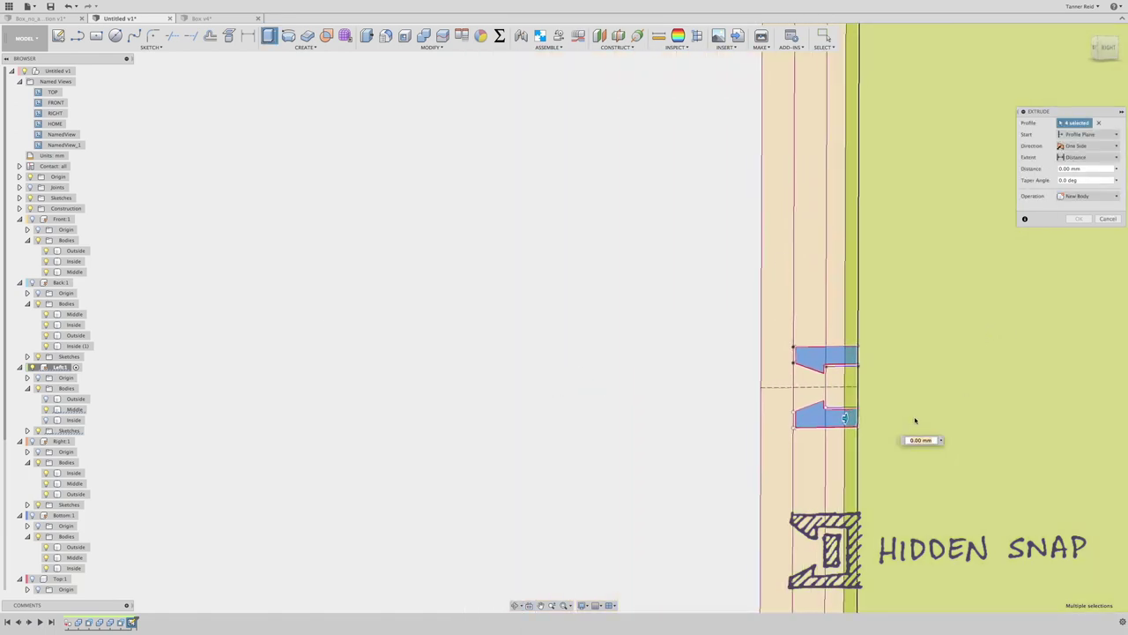
type("-Thi")
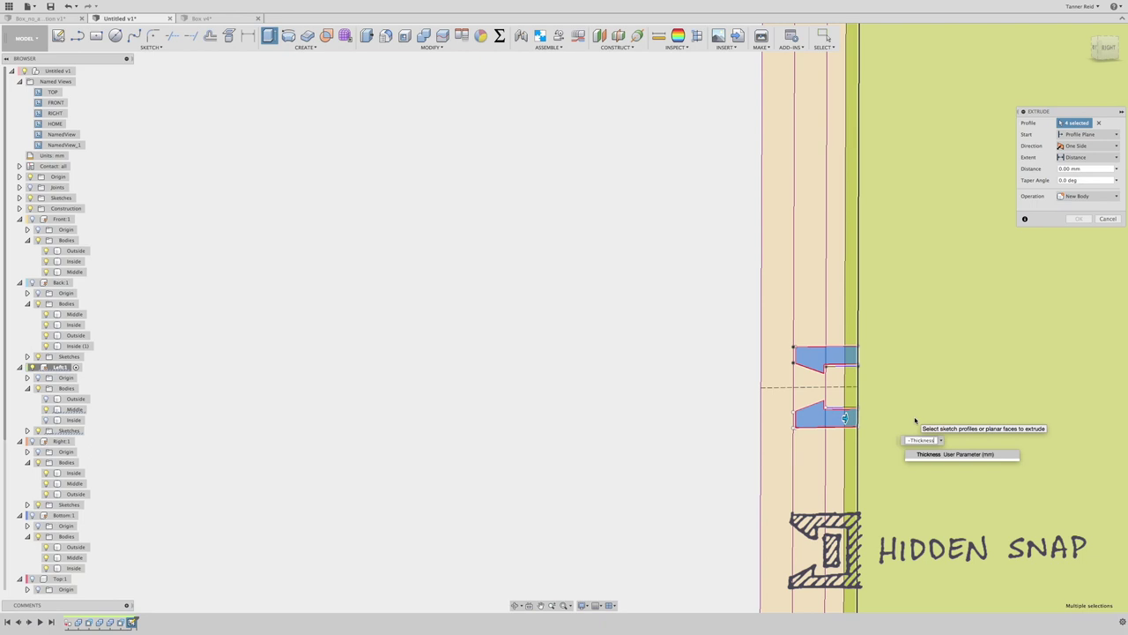
type("ckness")
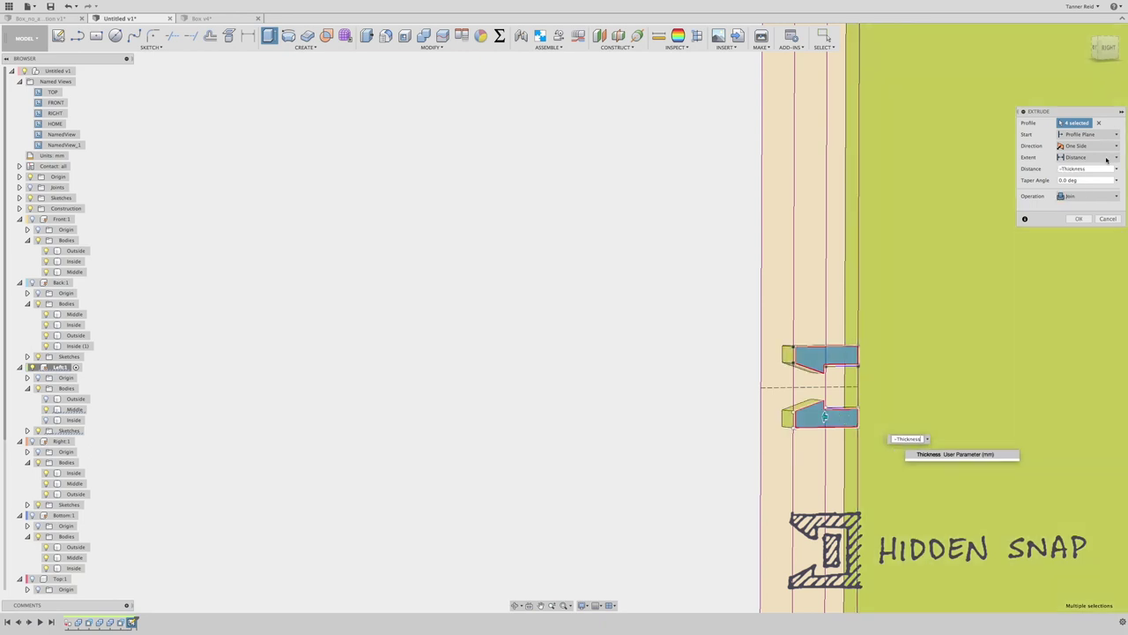
left_click(1080, 219)
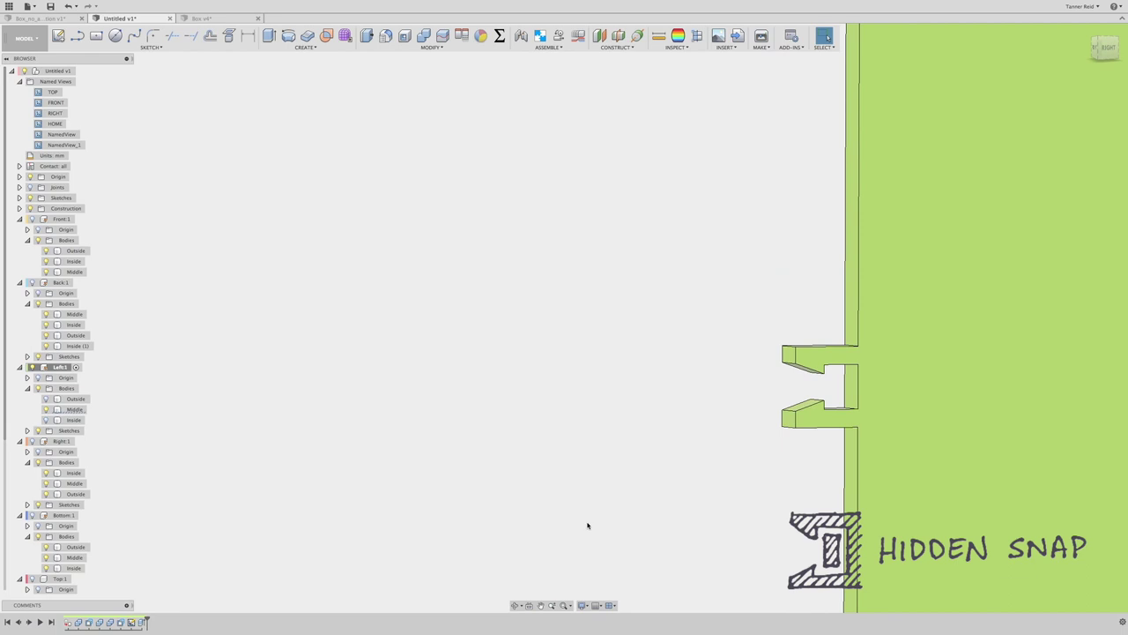
Step: Show the Front component together with the left panel's new hooks
left_click(517, 605)
mouse_move(584, 357)
left_mouse_down()
mouse_move(564, 355)
mouse_move(605, 355)
mouse_move(570, 362)
left_mouse_up()
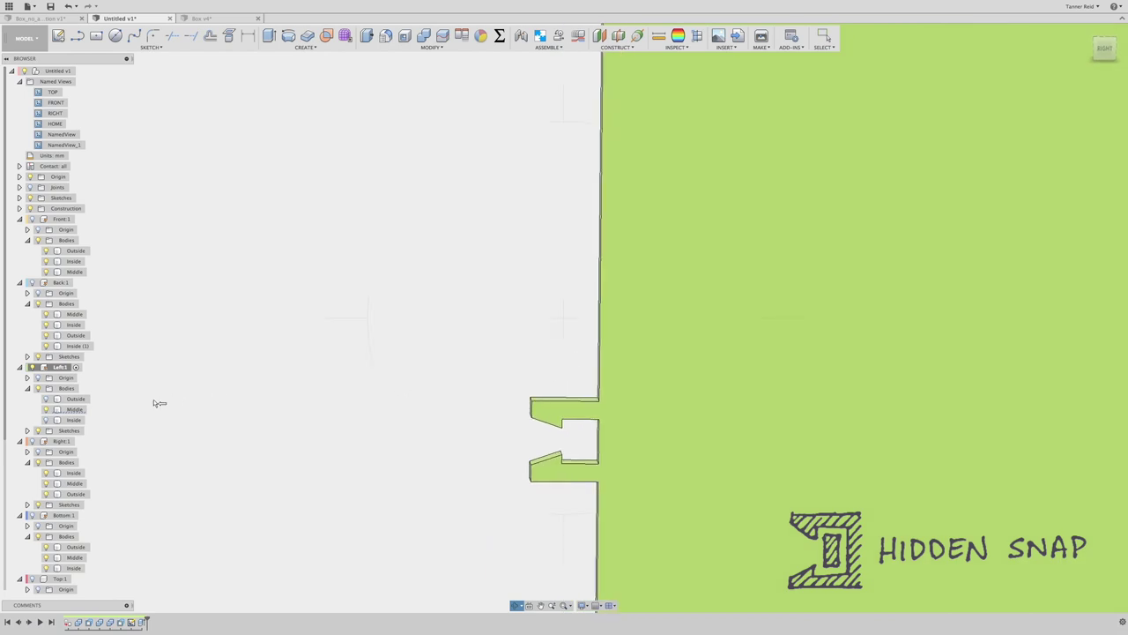
key("Escape")
scroll(71, 227, "down", 2)
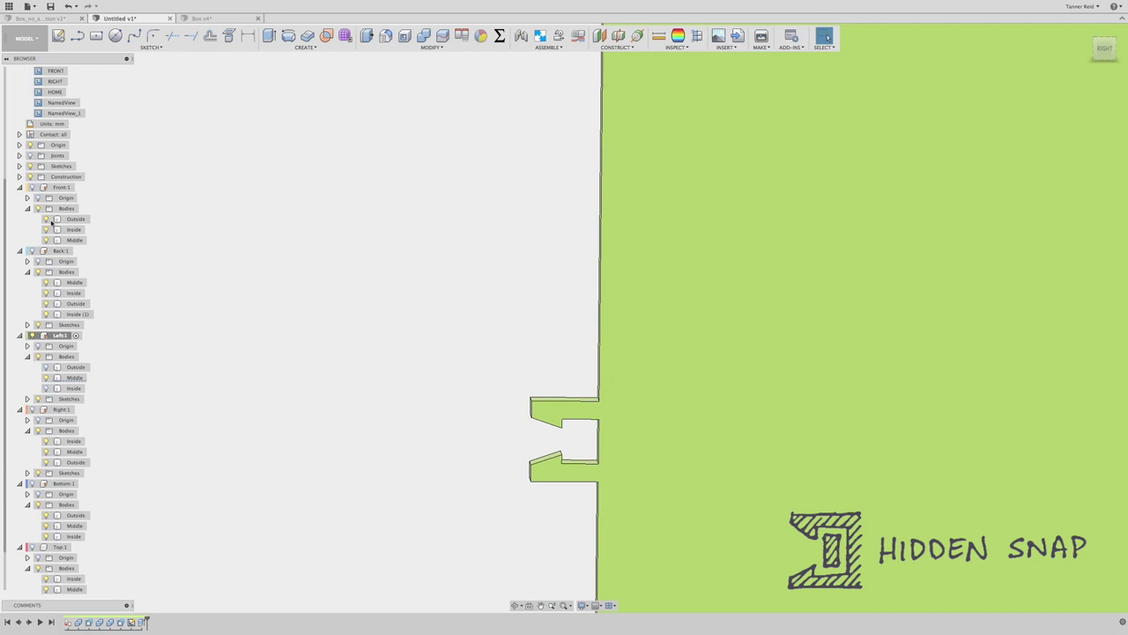
scroll(63, 362, "up", 2)
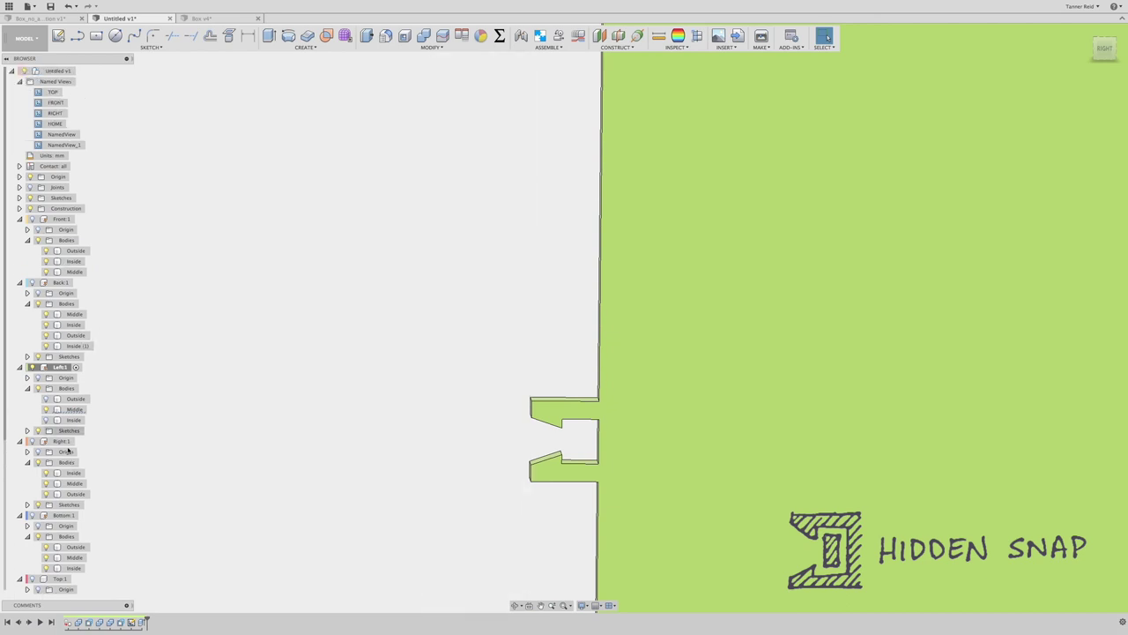
scroll(70, 354, "down", 2)
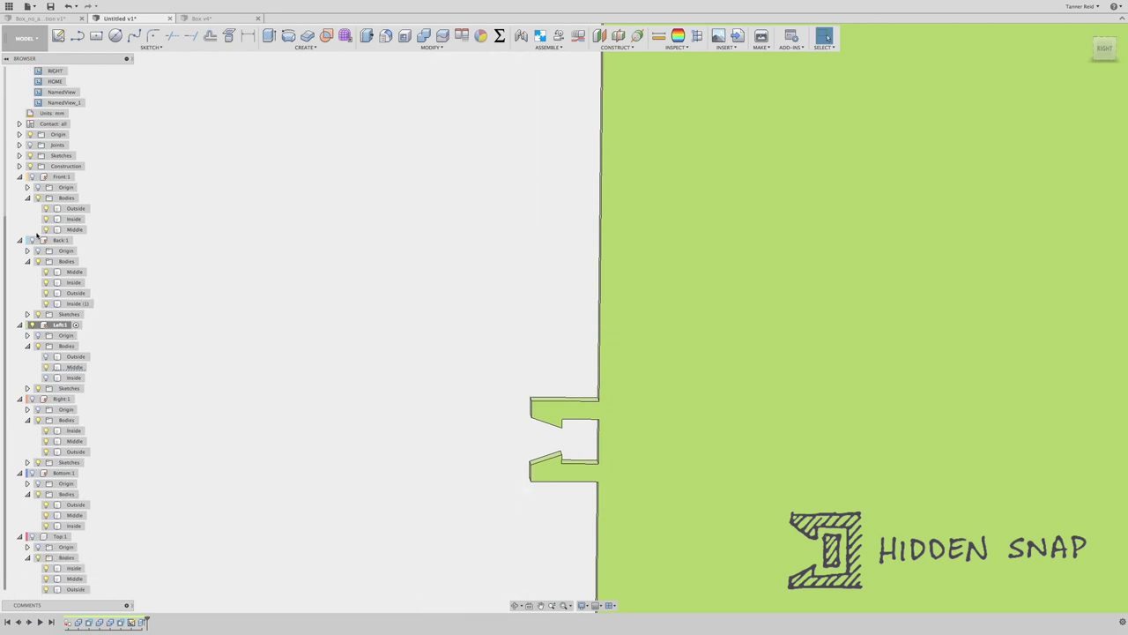
left_click(32, 177)
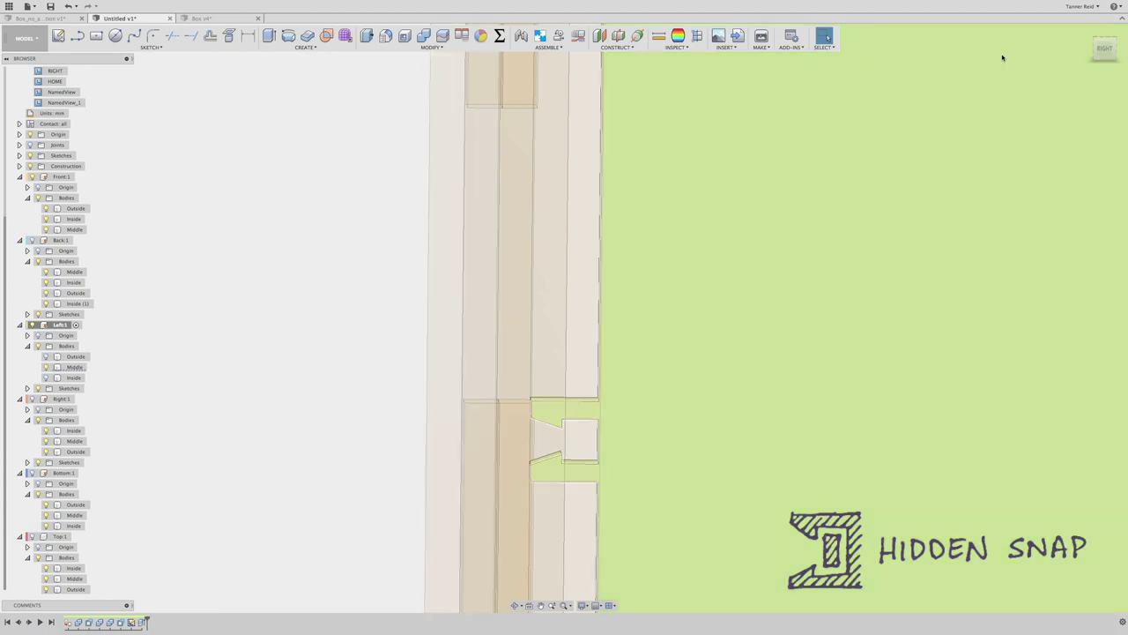
Step: Identify the Front component's layers around the hooks and hide its Outside body
left_click(1002, 55)
left_click(1103, 49)
left_click(534, 385)
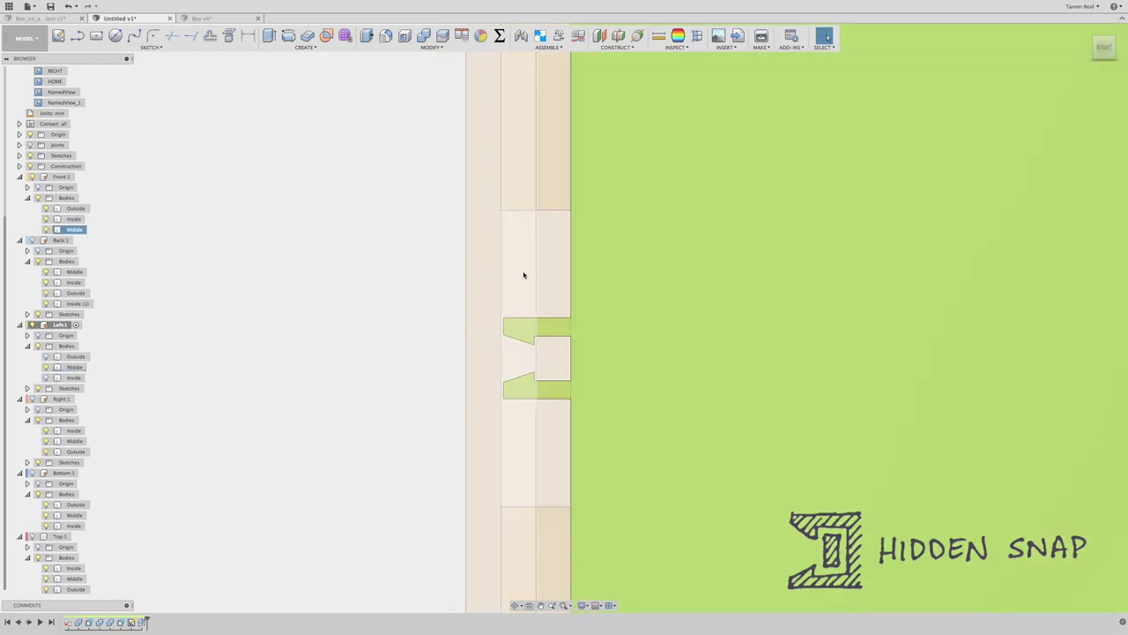
left_click(482, 281)
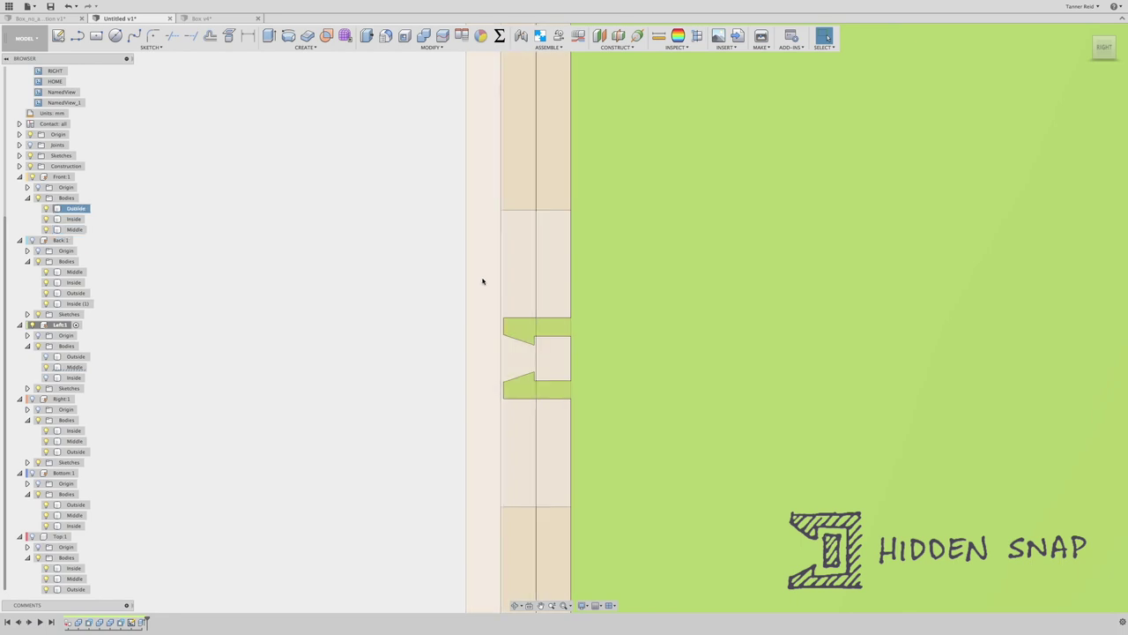
left_click(46, 208)
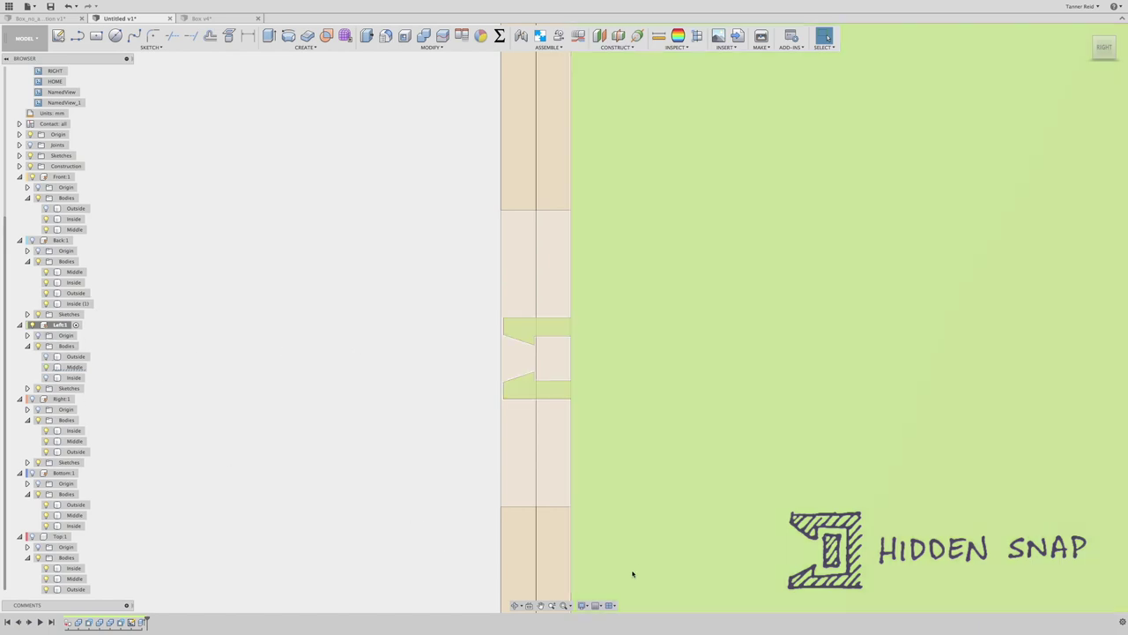
Step: Activate the Front component for editing in place
left_click_drag(1099, 53, 1047, 69)
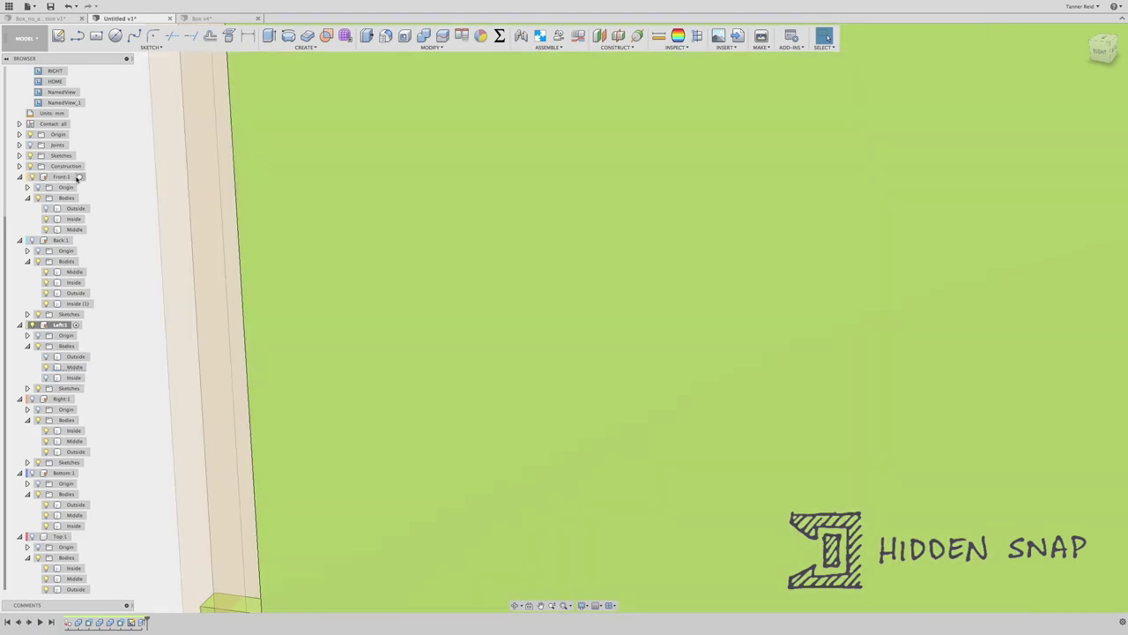
left_click(78, 177)
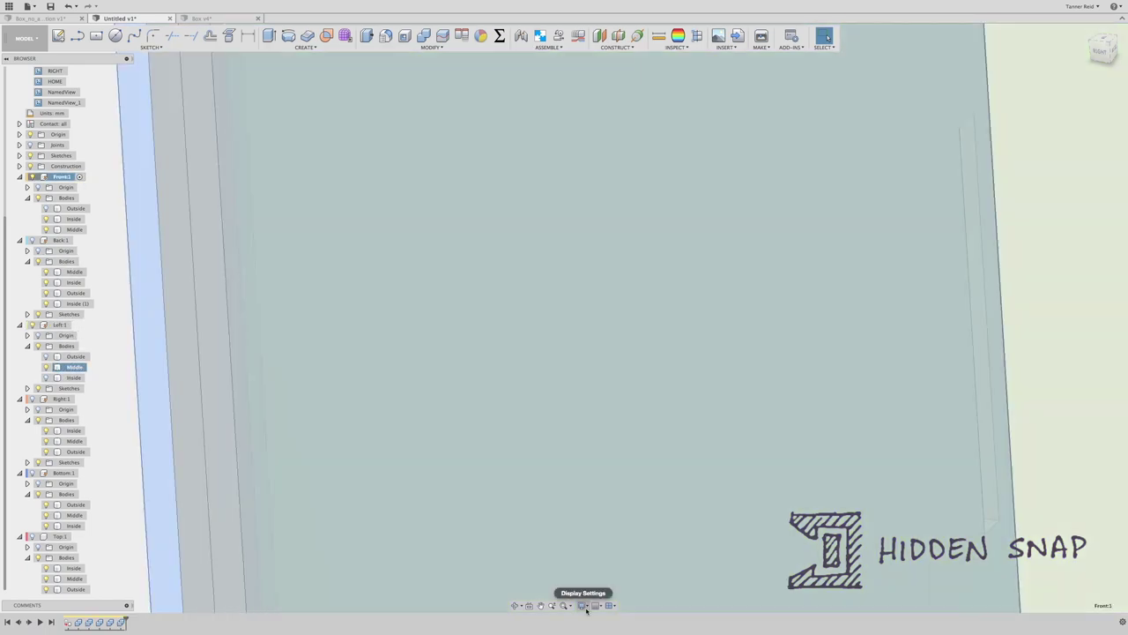
left_click(583, 605)
left_click(564, 606)
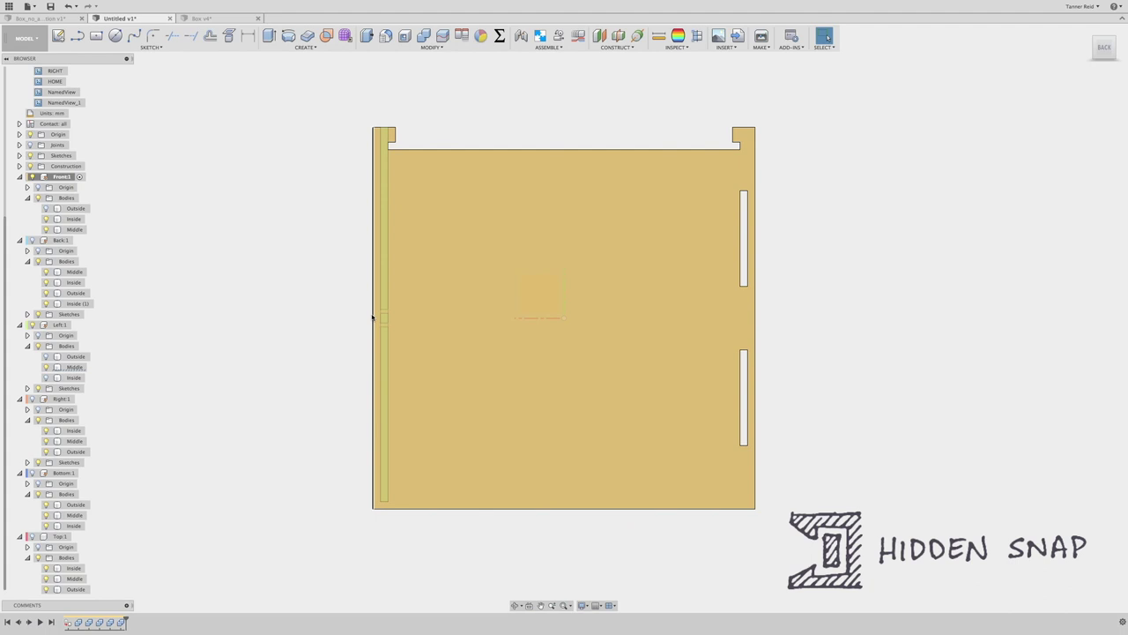
Step: Start a sketch on the Front component's Inside face after identifying the left panel's hooks passing through it
scroll(373, 317, "up", 5)
left_click(461, 282)
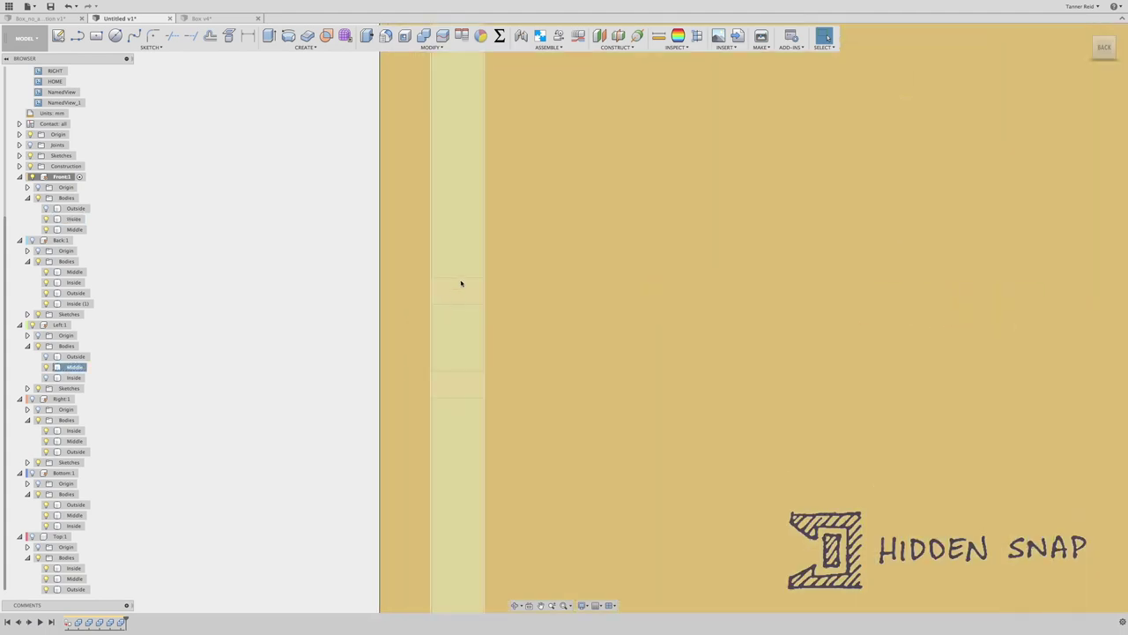
left_click(206, 407)
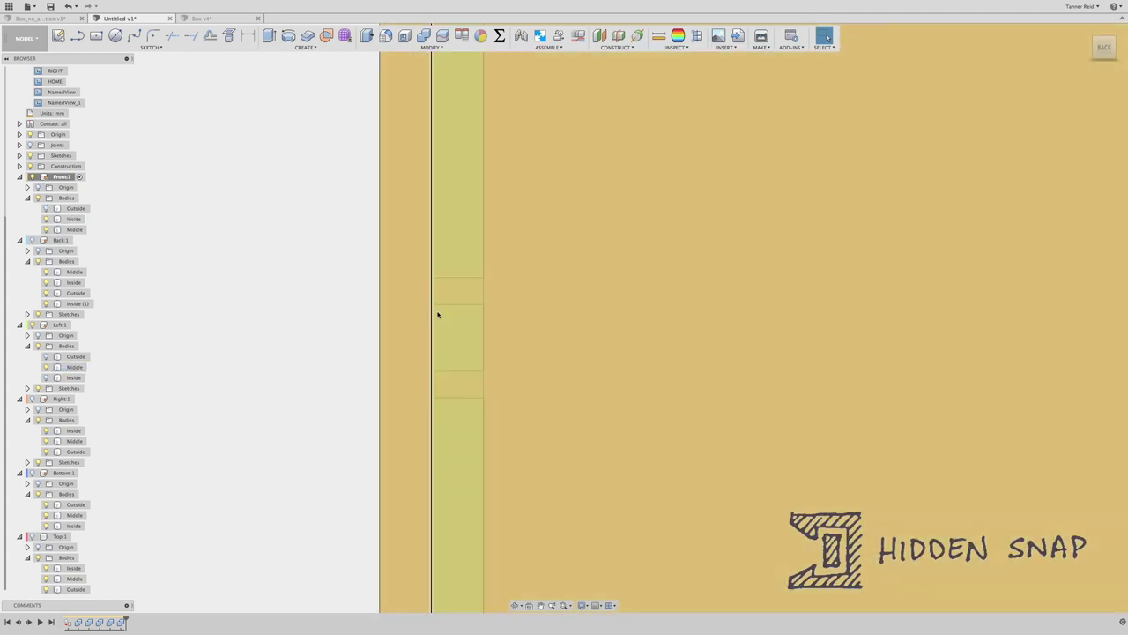
left_click(444, 282)
left_click(465, 309)
left_click(472, 342)
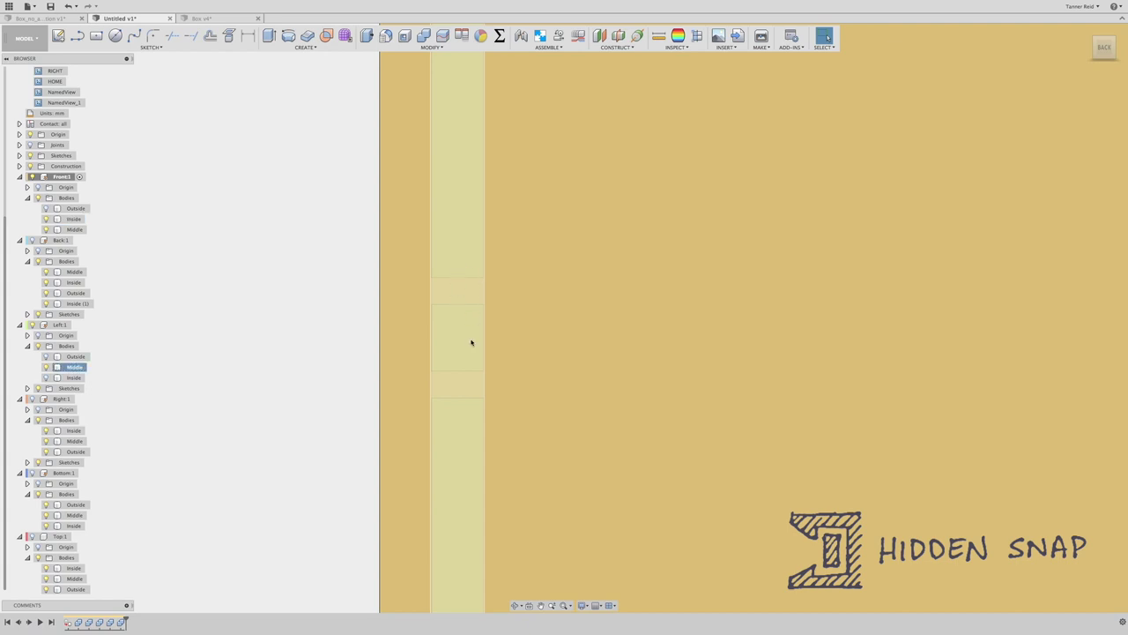
left_click(399, 353)
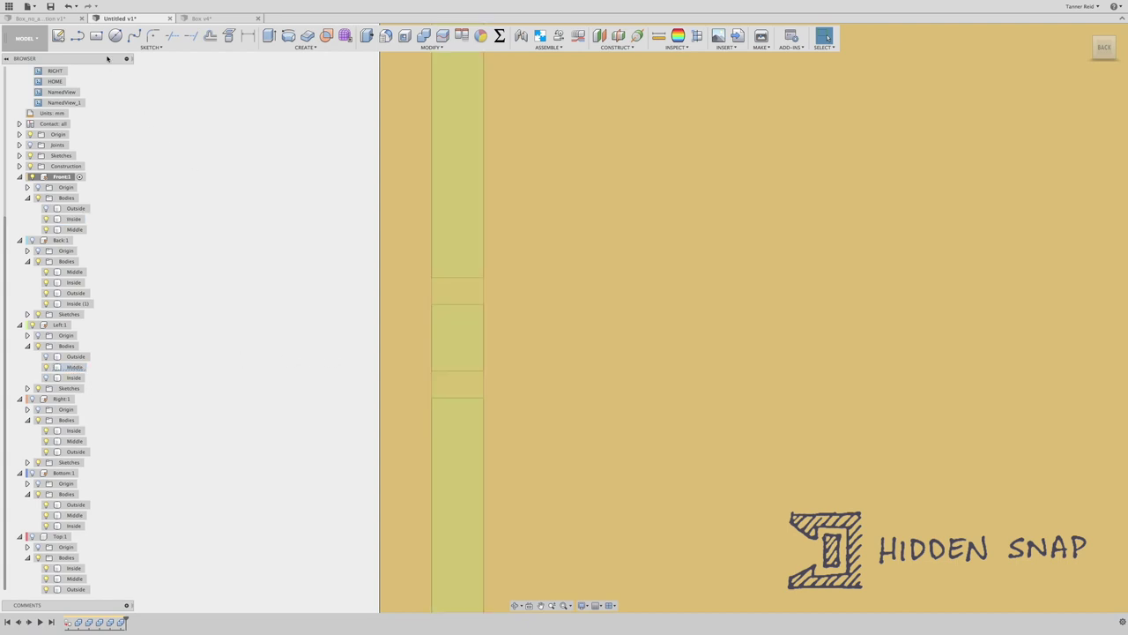
left_click(58, 35)
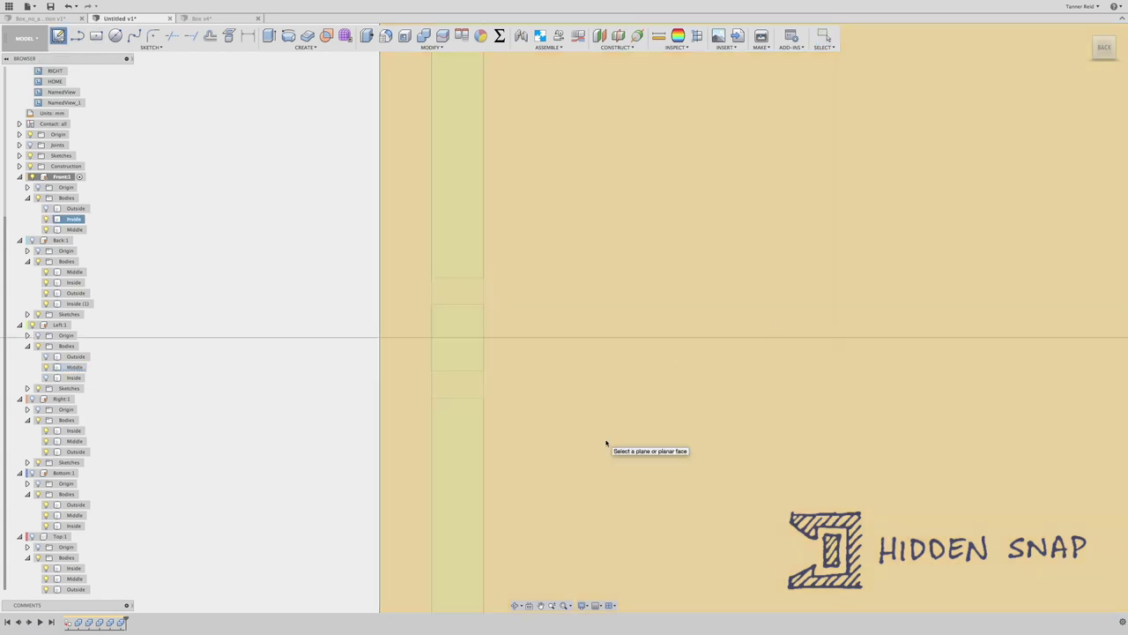
left_click(606, 443)
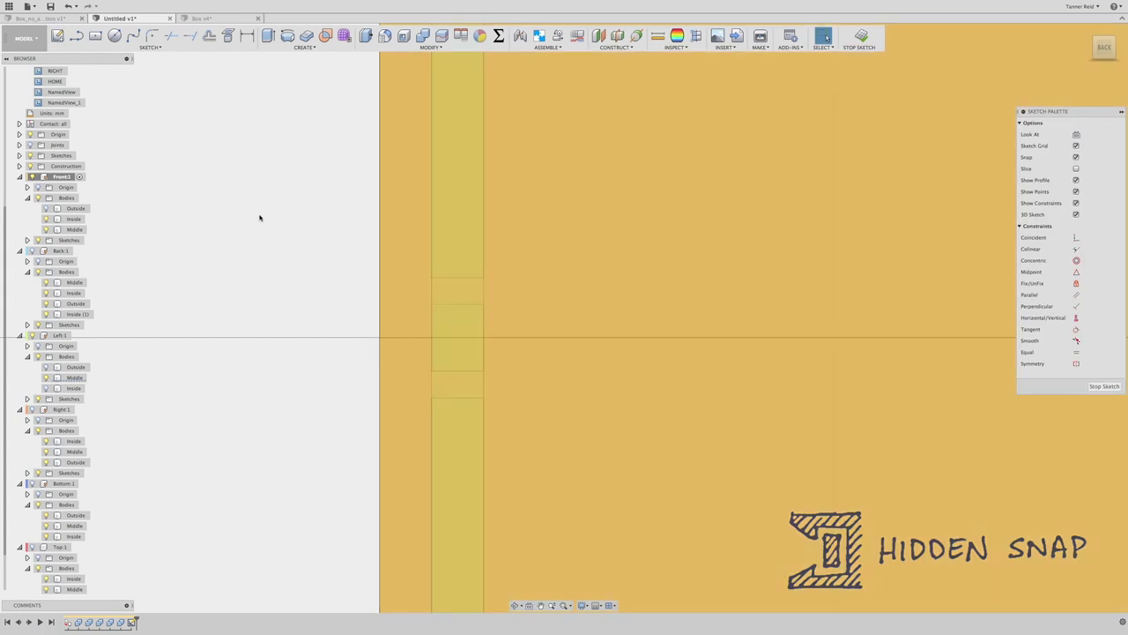
Step: Intersect the left panel's Middle body with the sketch plane to bring the hook outlines into the sketch, using the body selection filter
key("s")
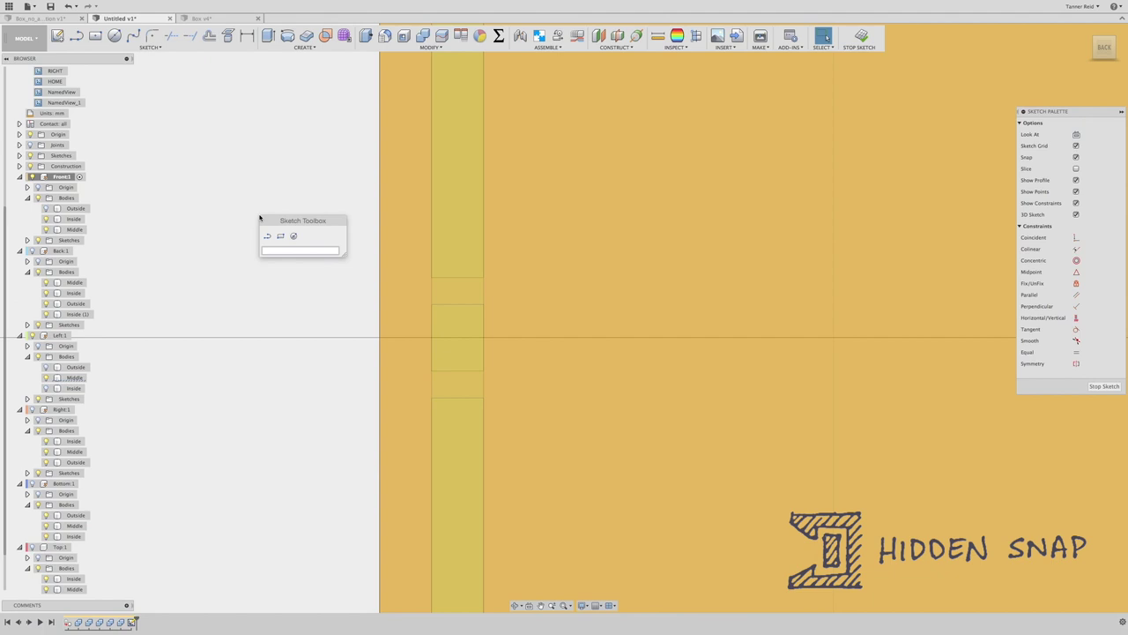
type("inters")
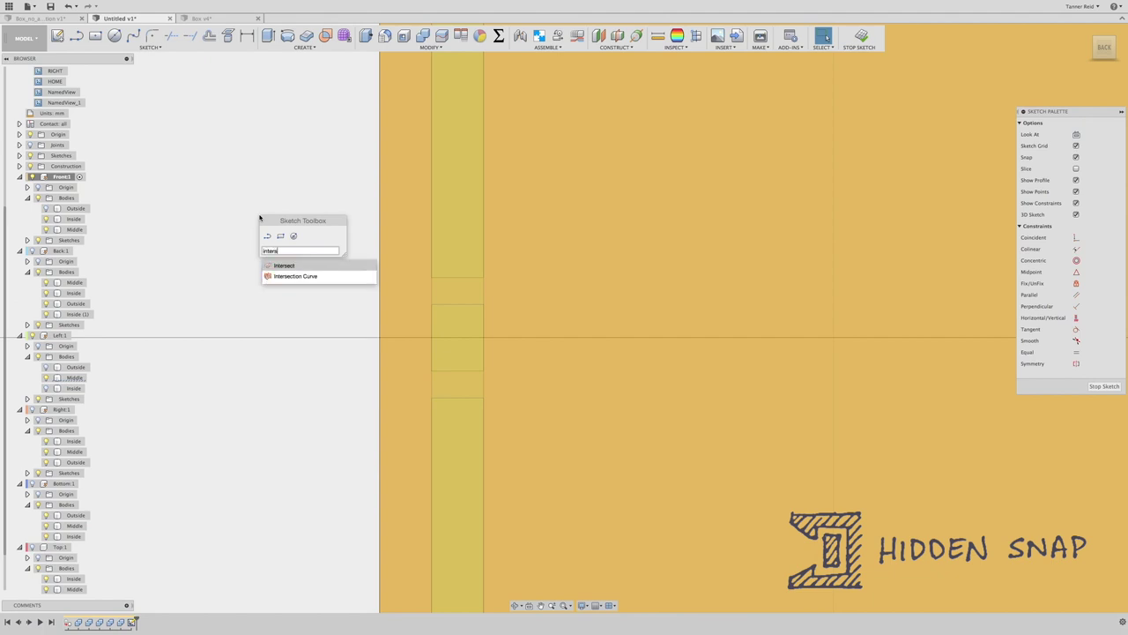
left_click(197, 51)
mouse_move(211, 264)
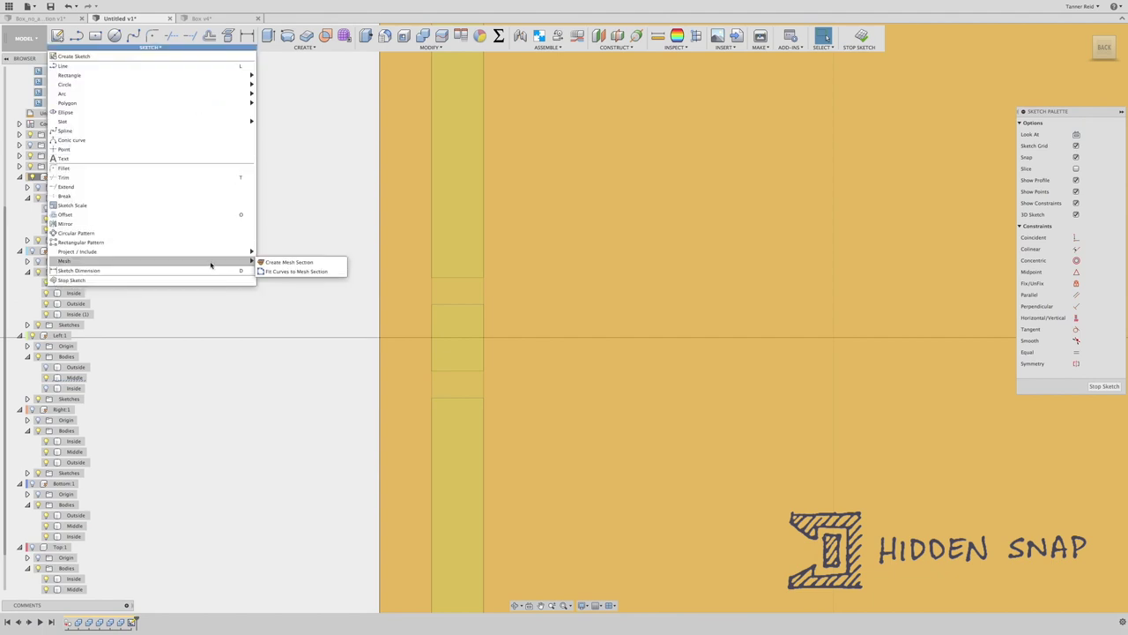
mouse_move(246, 251)
left_click(283, 261)
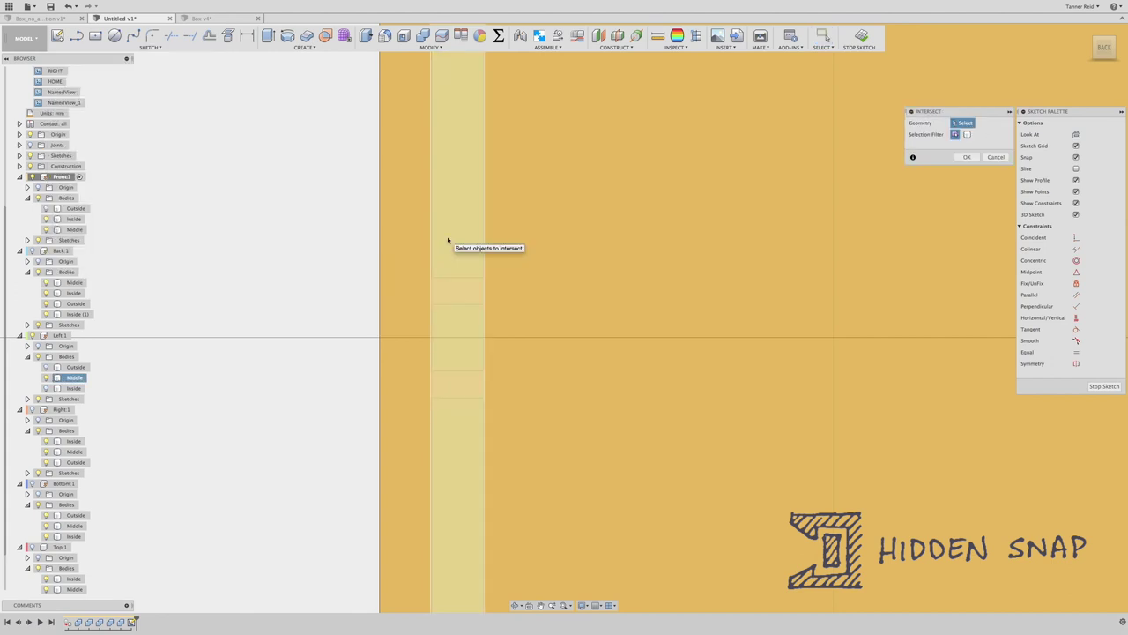
left_click(448, 240)
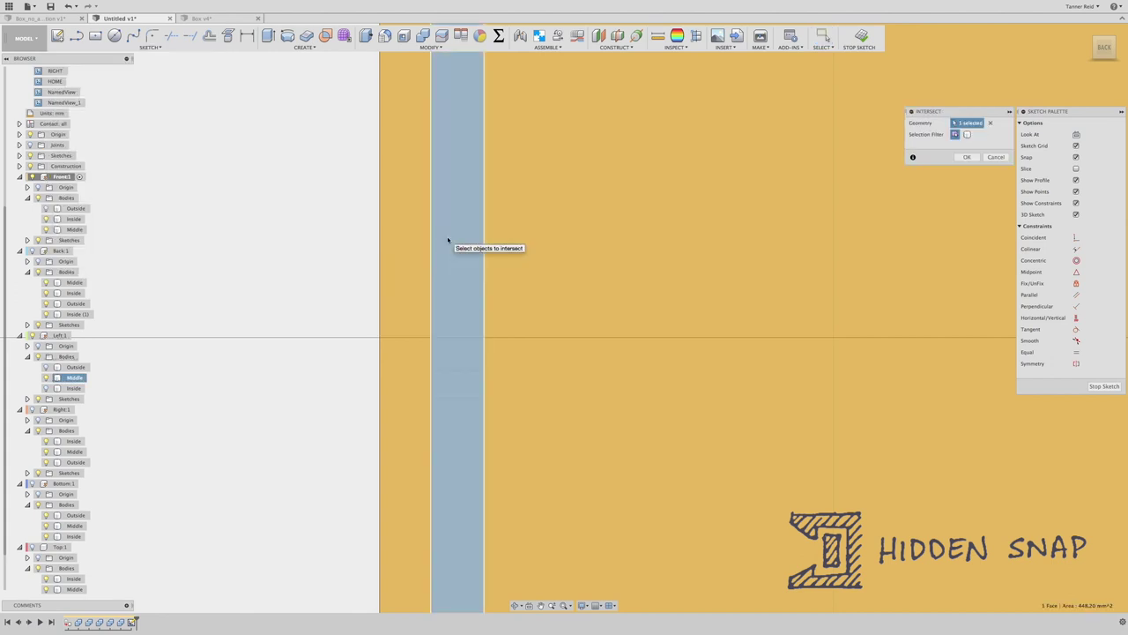
left_click(967, 134)
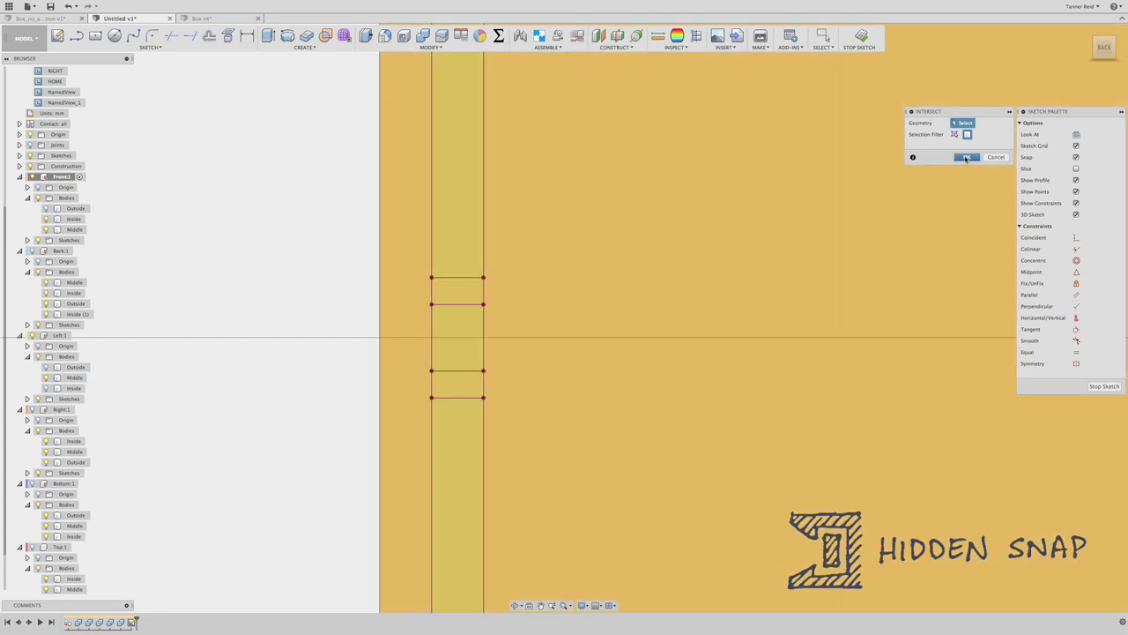
left_click(966, 158)
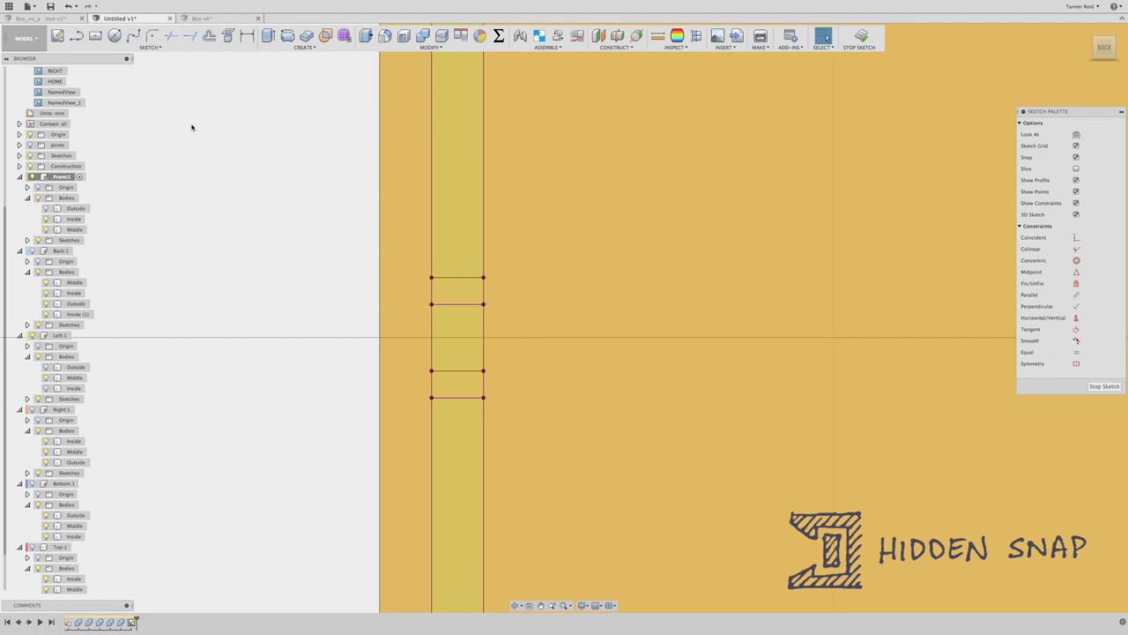
Step: Draw a horizontal line across the hook strip about 2.25 mm above the upper hook and another below the lower hook
key("l")
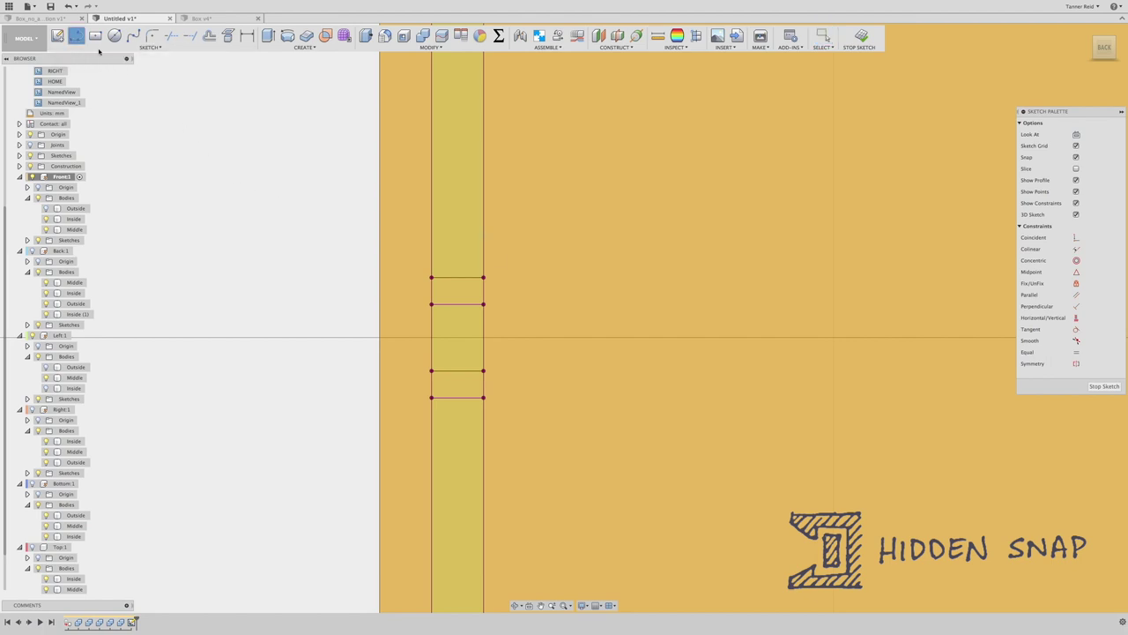
left_click(483, 238)
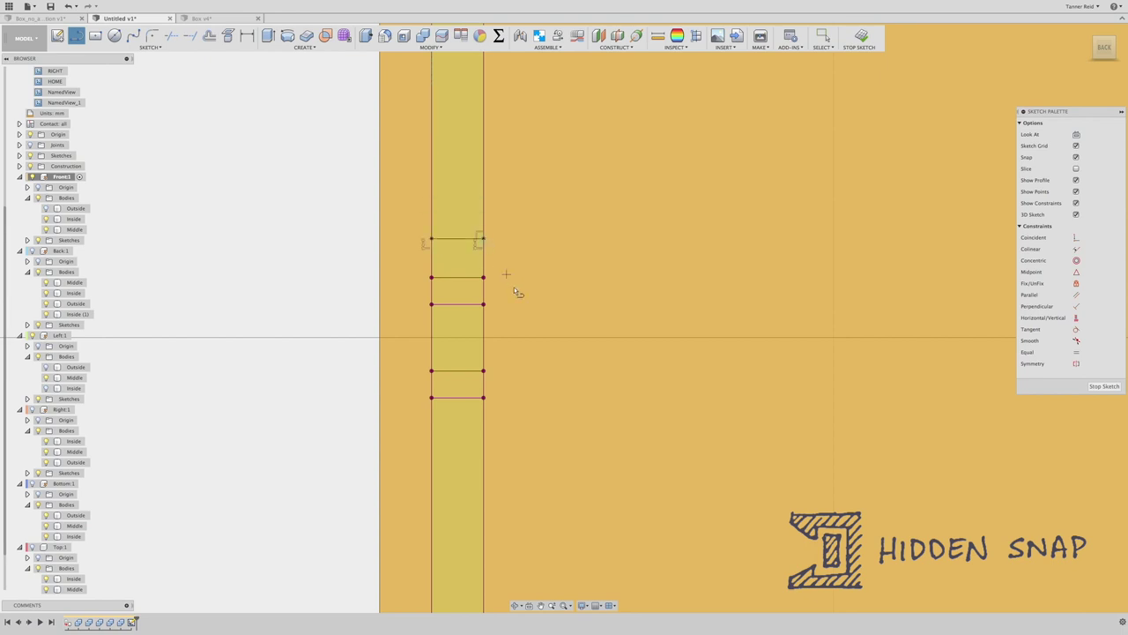
left_click(483, 446)
left_click(431, 445)
key("Escape")
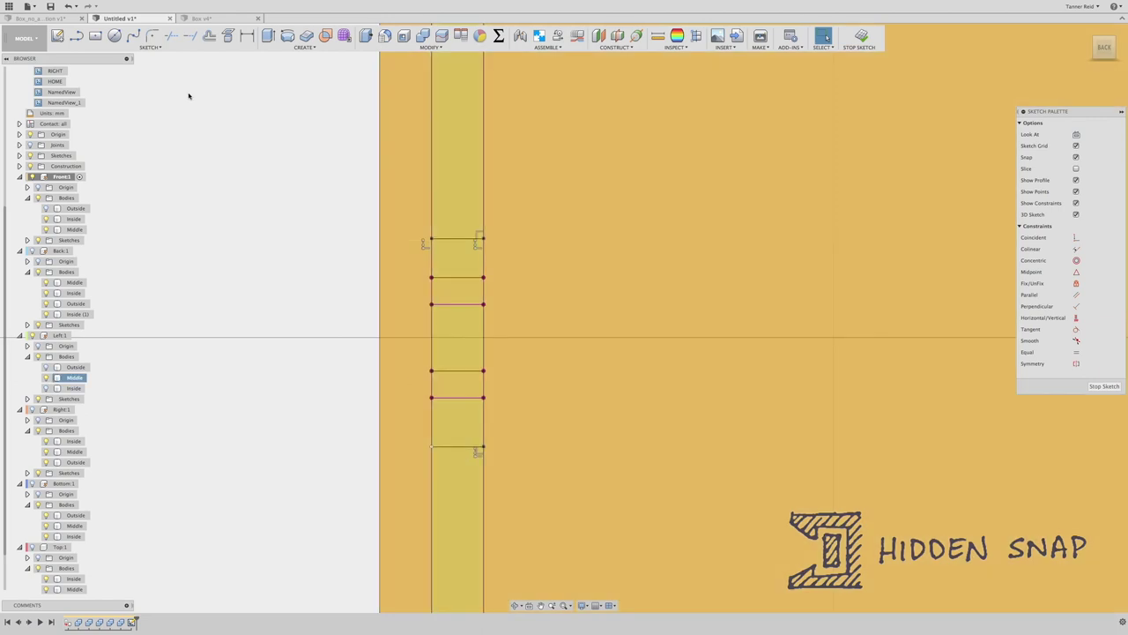
Step: Dimension the distance between the upper line and the upper hook's top edge as Thickness
key("r")
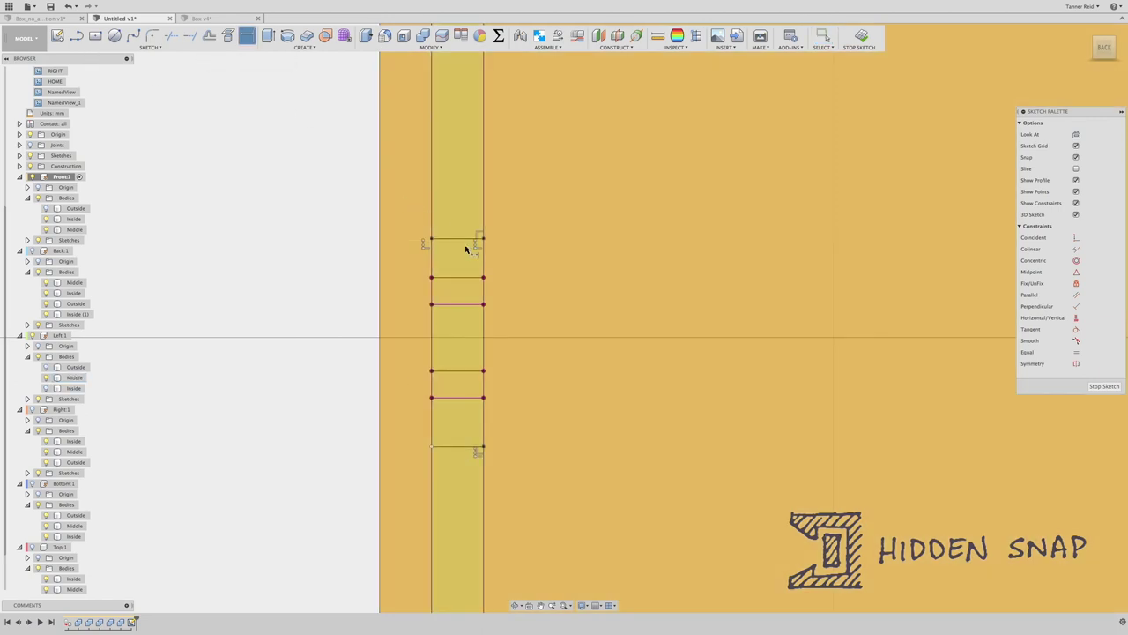
left_click(431, 277)
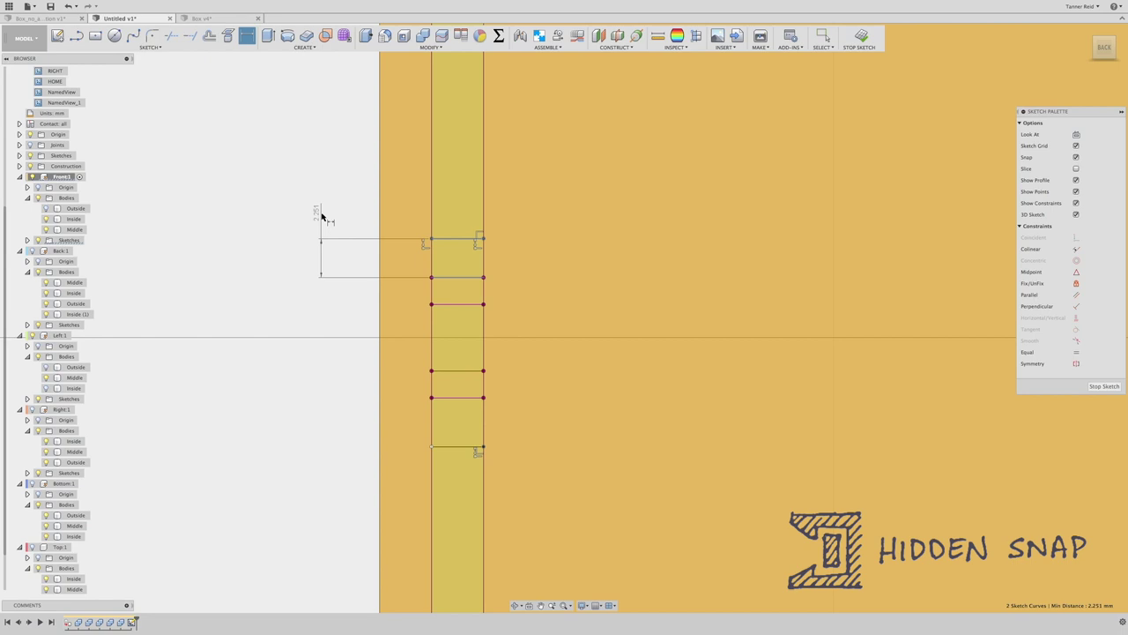
type("Thic")
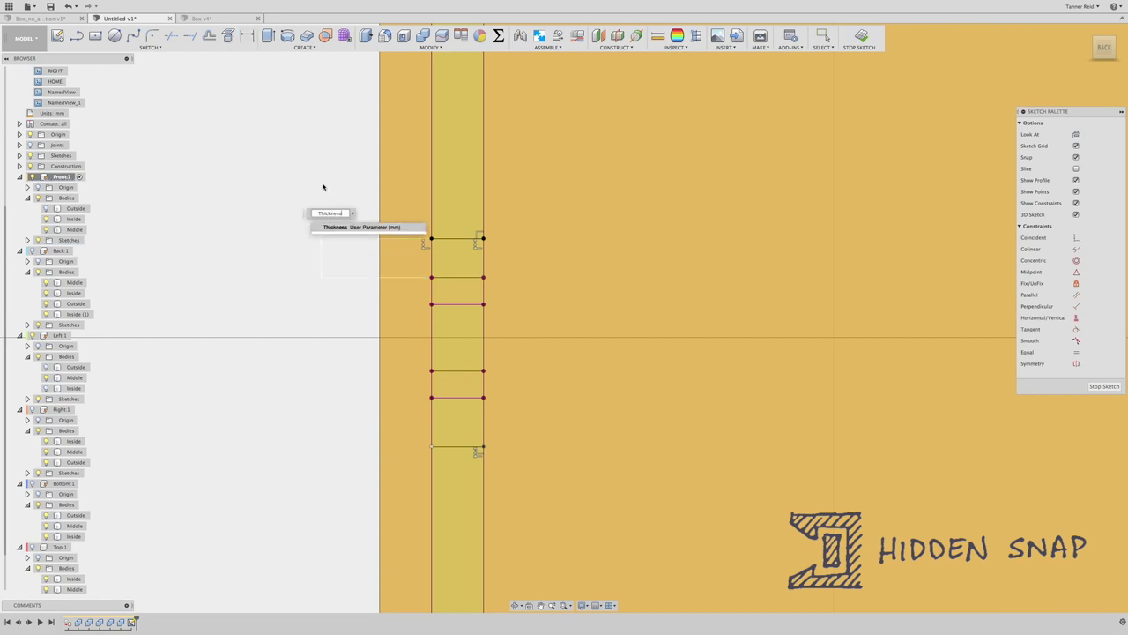
type("kness")
key("Return")
key("Tab")
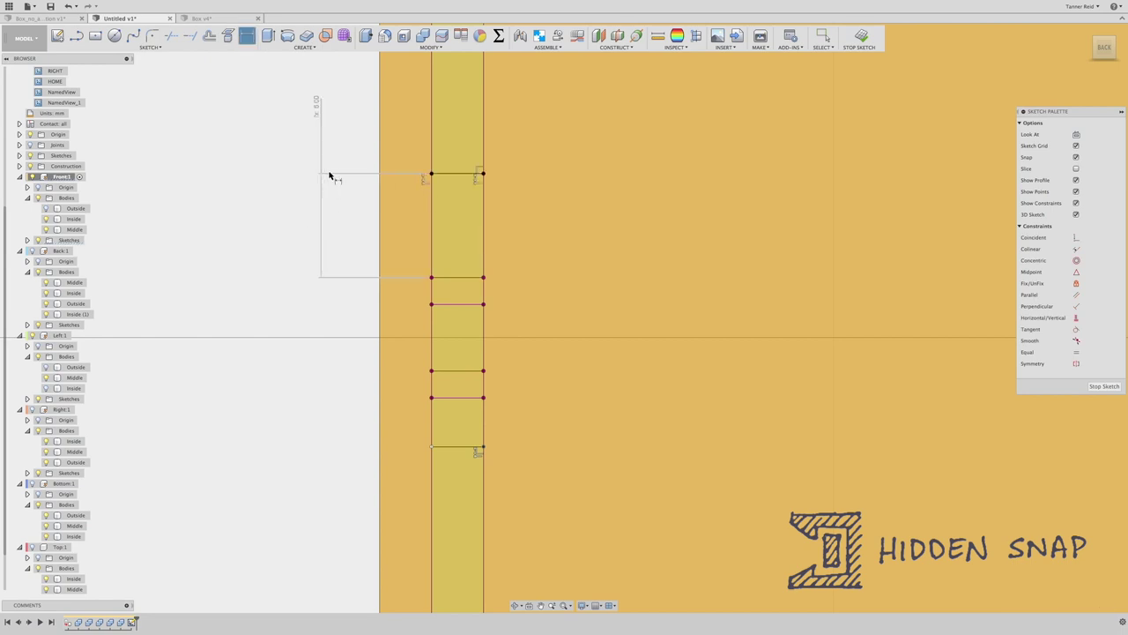
type("Thickness")
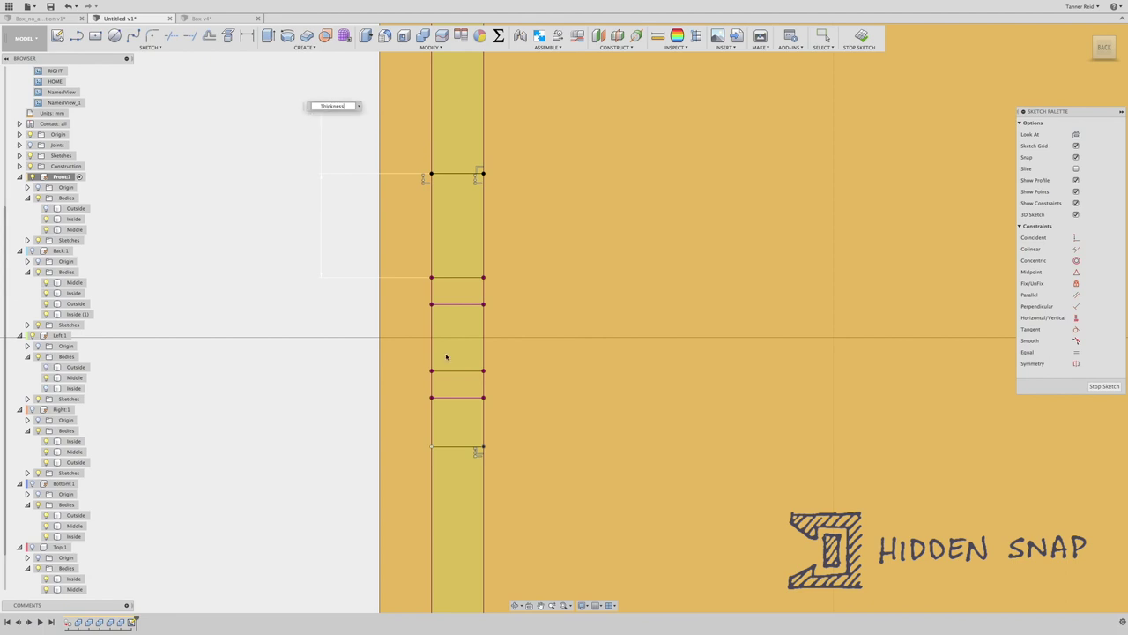
key("Return")
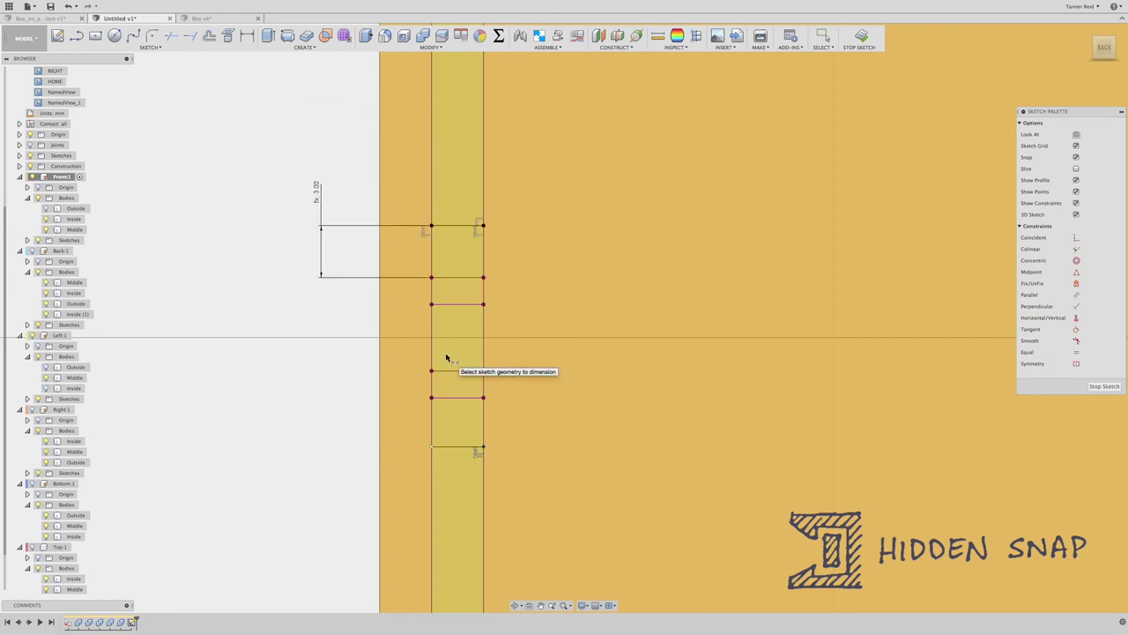
Step: Dimension the distance between the lower line and the lower hook's bottom edge as Thickness, and finish the sketch
left_click(456, 447)
left_click(458, 398)
left_click(316, 376)
type("Thickness")
key("Return")
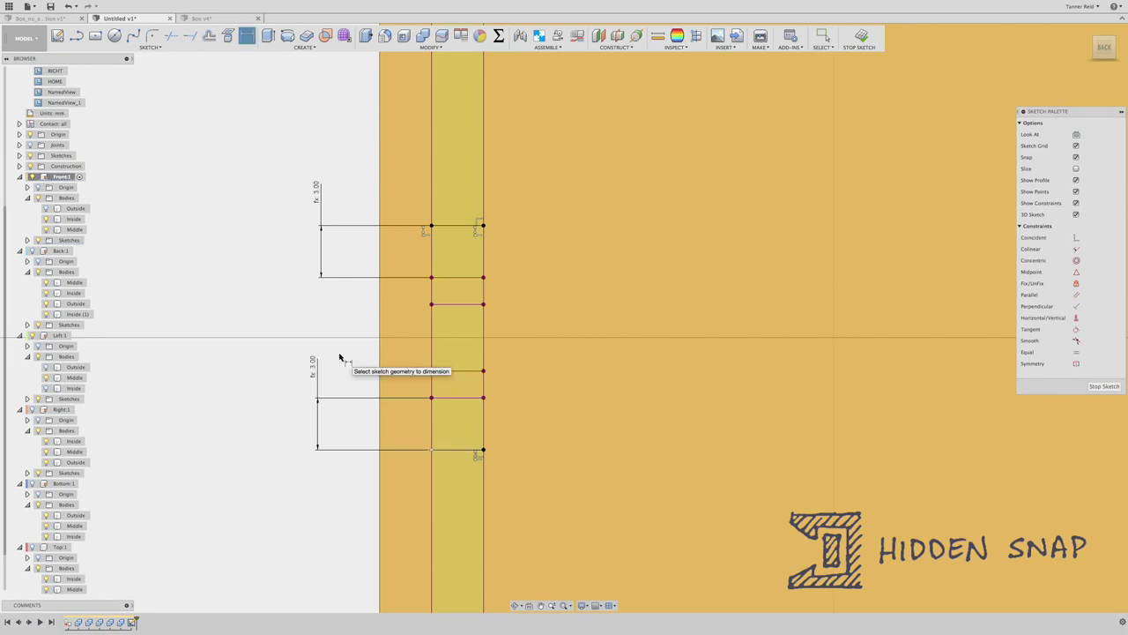
left_click(861, 37)
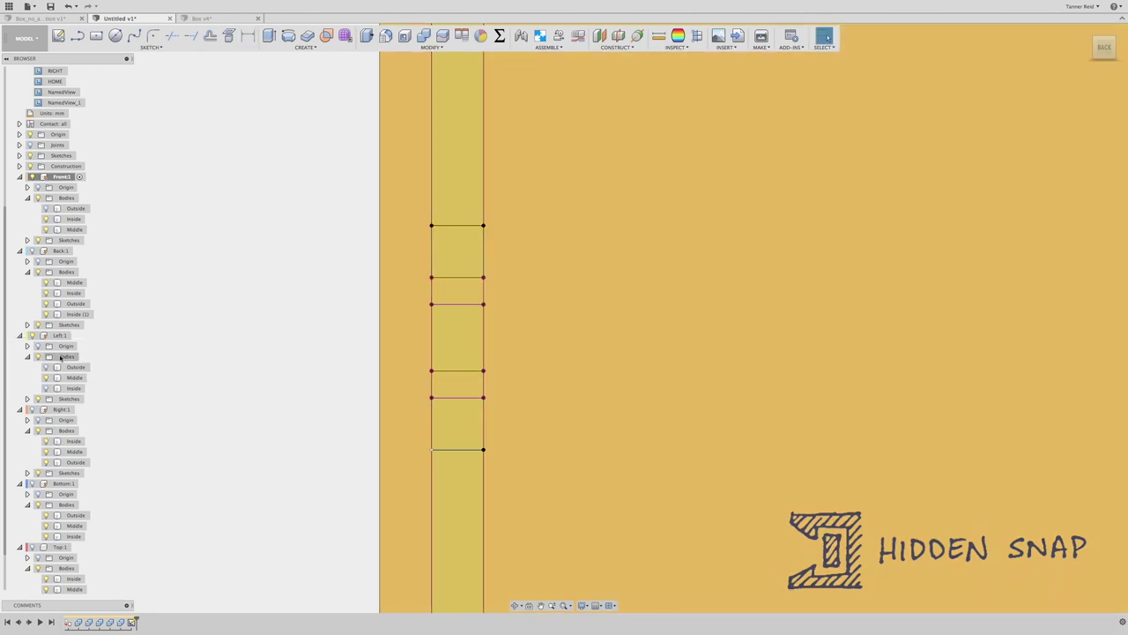
Step: Hide the Left component and extrude the four opening profiles by -Thickness as a cut in the Front component's Inside body
left_click(33, 335)
left_click(269, 35)
left_click(456, 252)
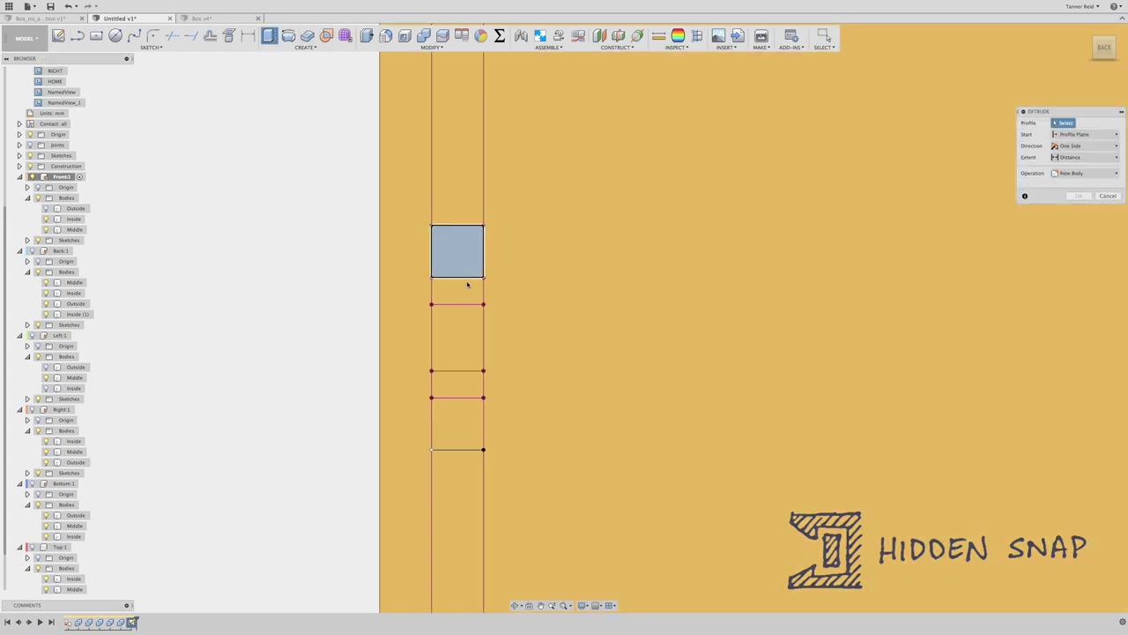
left_click(456, 291)
left_click(463, 381)
left_click(461, 432)
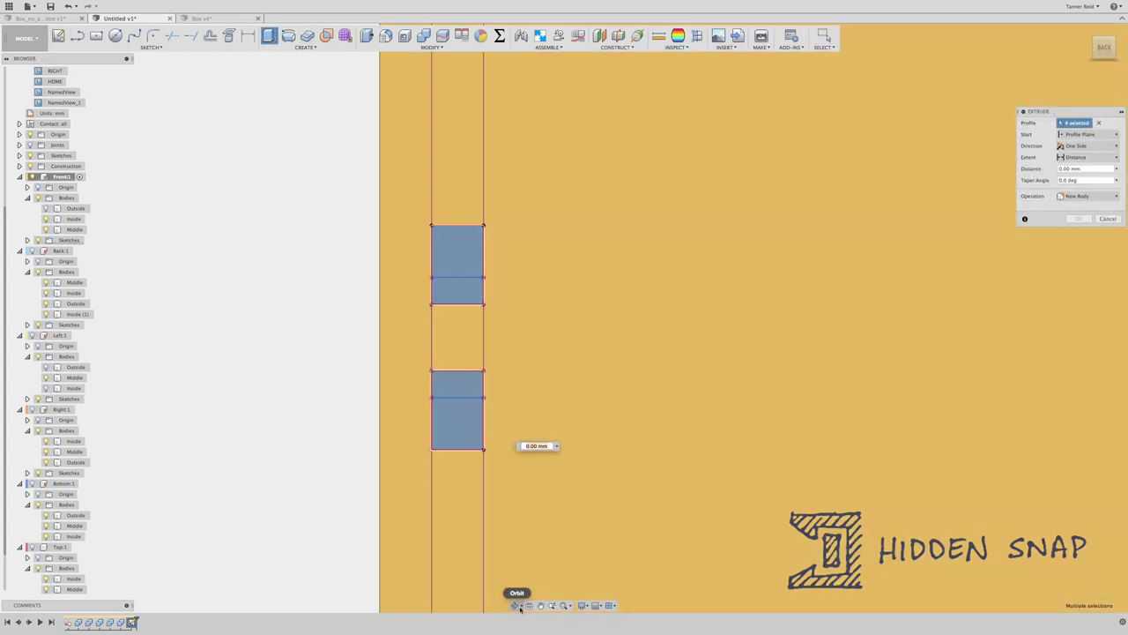
left_click(517, 605)
left_click_drag(548, 361, 574, 354)
type("-Thickness")
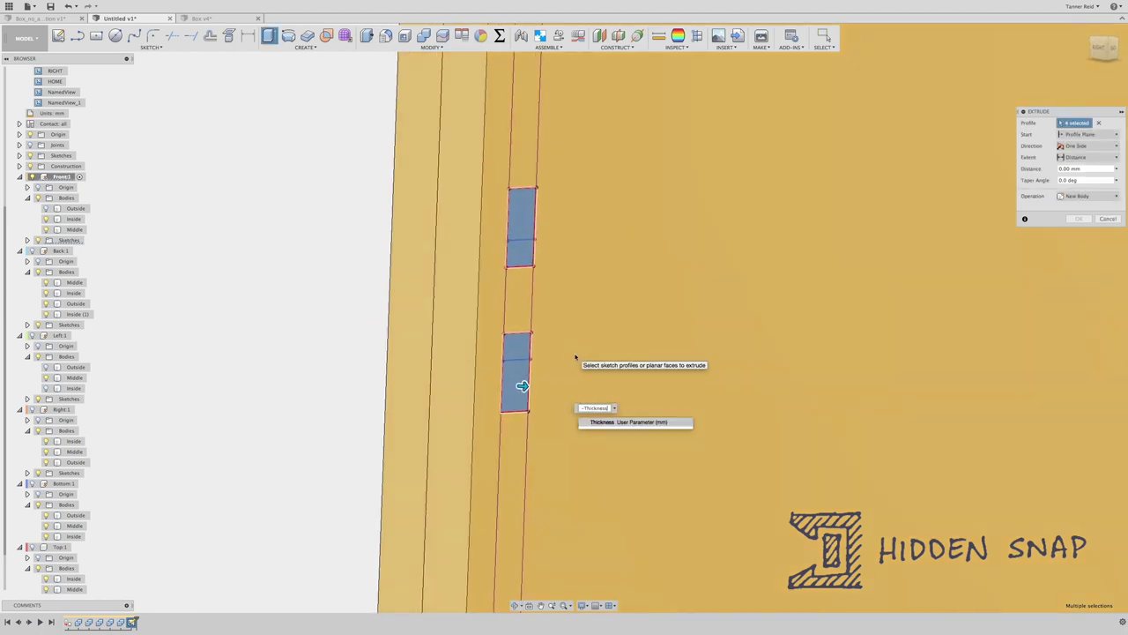
key("Return")
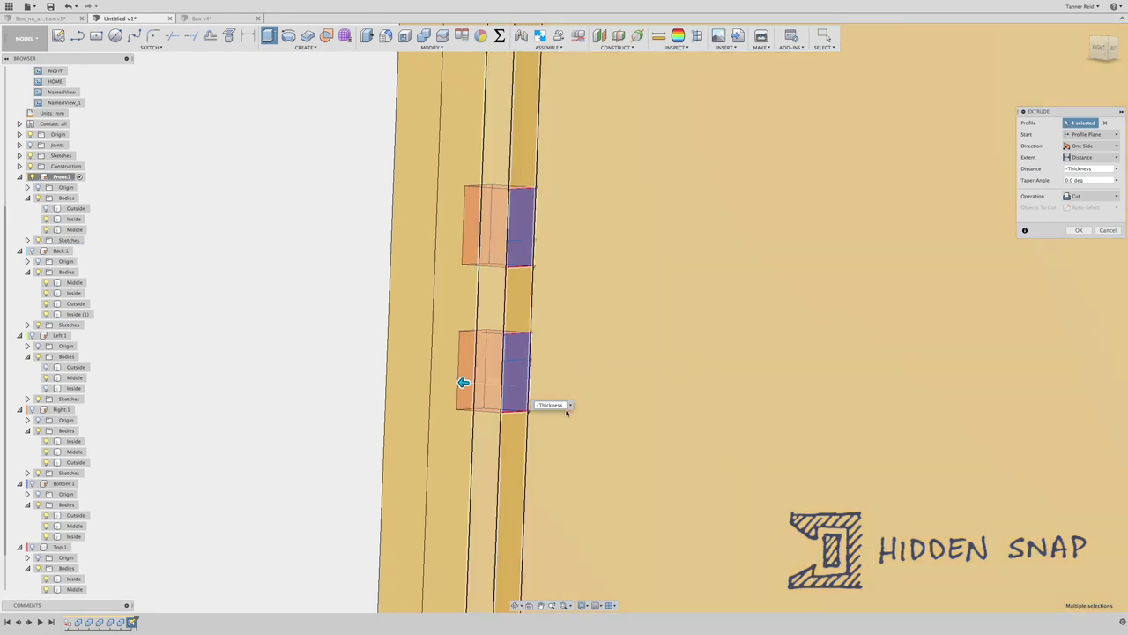
key("Return")
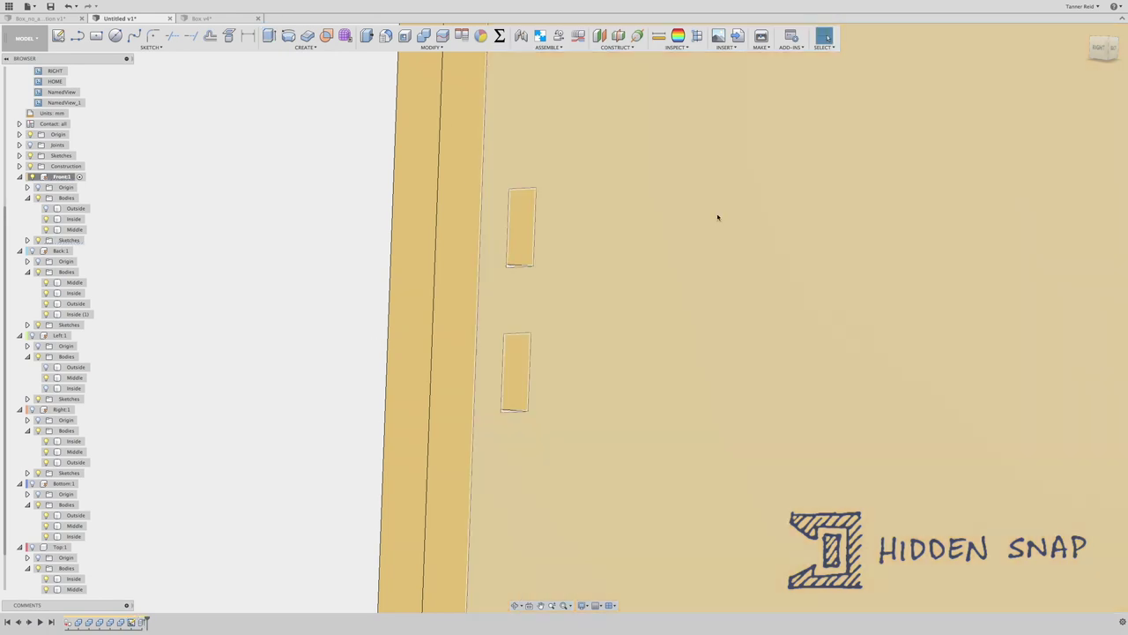
Step: Inspect the two new openings, then hide the Front component's Inside body and show its Sketch1
left_click(1112, 52)
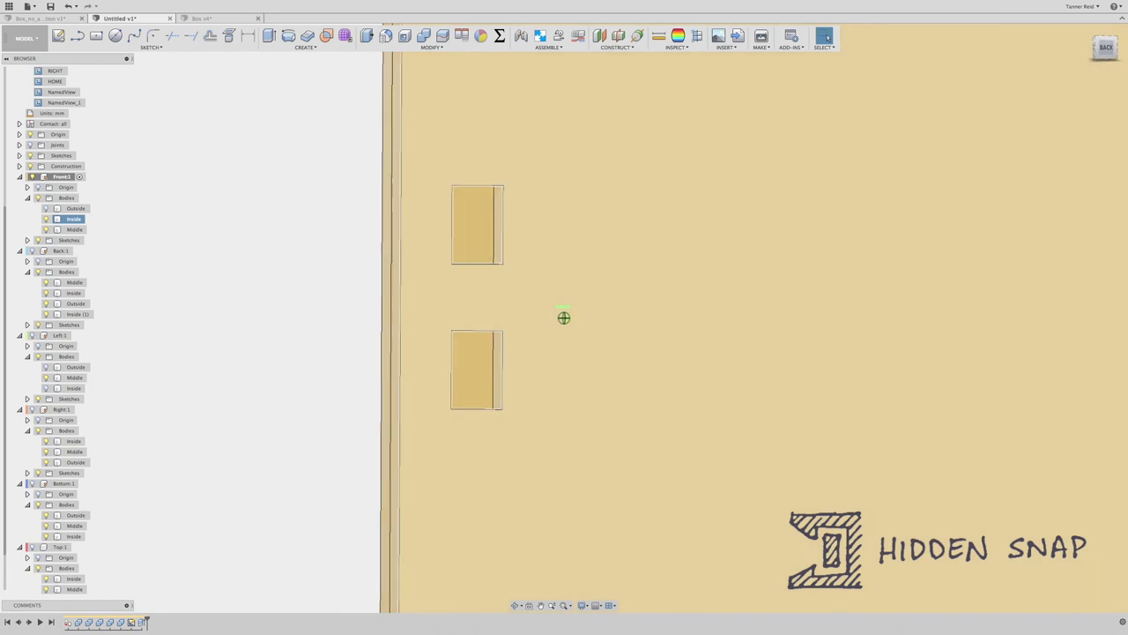
middle_click_drag(564, 317, 617, 339, "shift")
key("Escape")
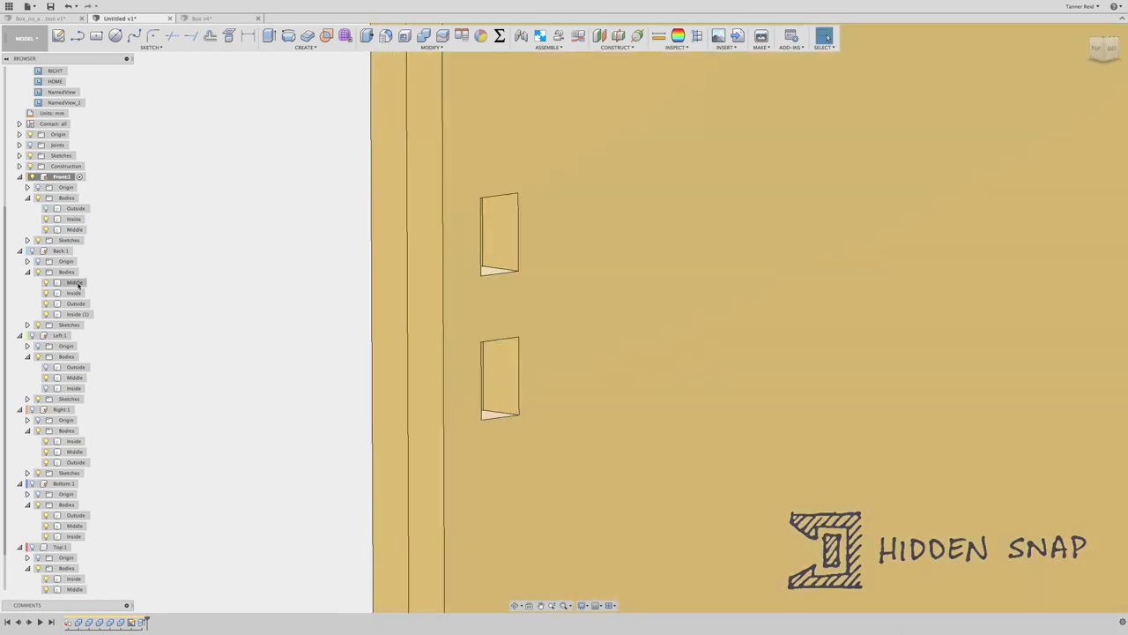
left_click(53, 220)
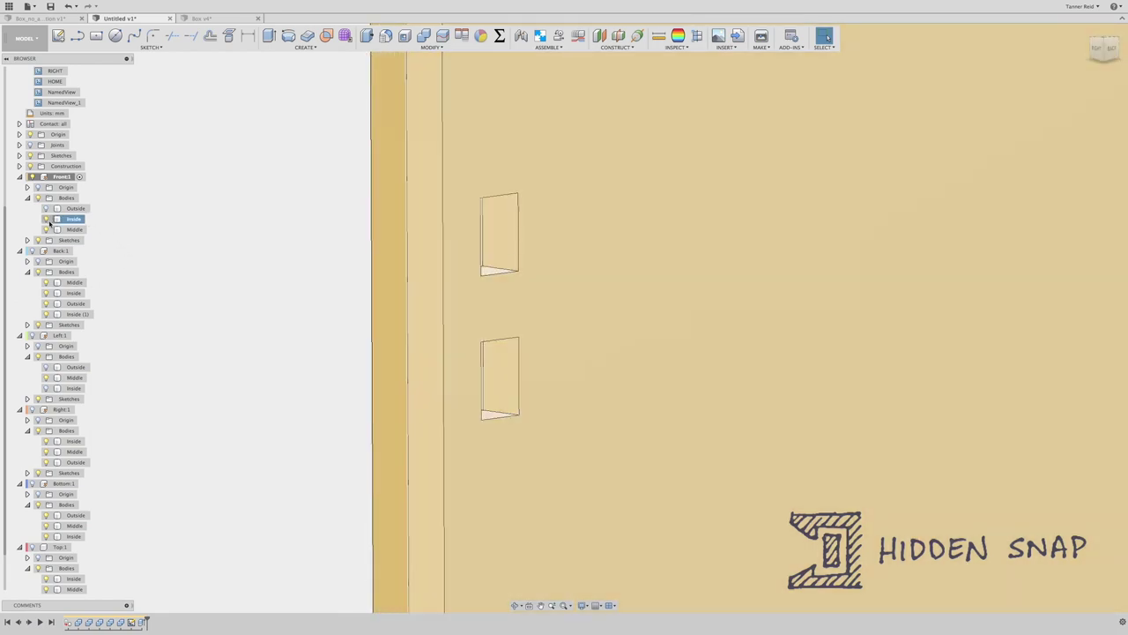
left_click(46, 220)
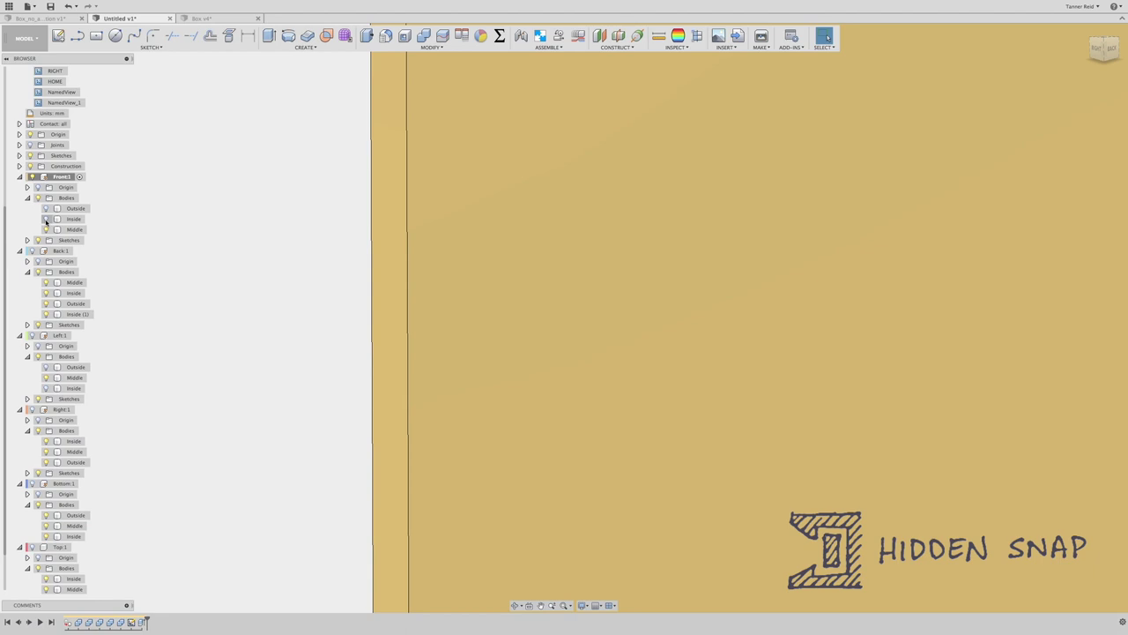
left_click(26, 240)
left_click(46, 250)
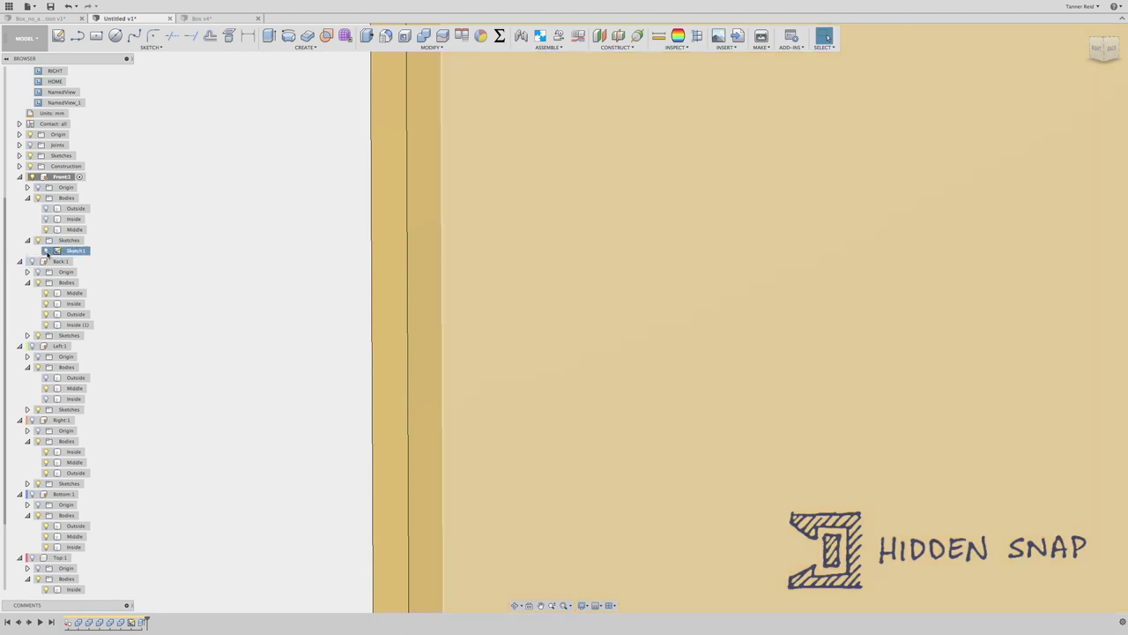
Step: Extrude the five adjoining profiles of the Front component's Sketch1 by -Thickness as a cut in its Middle body
left_click(269, 35)
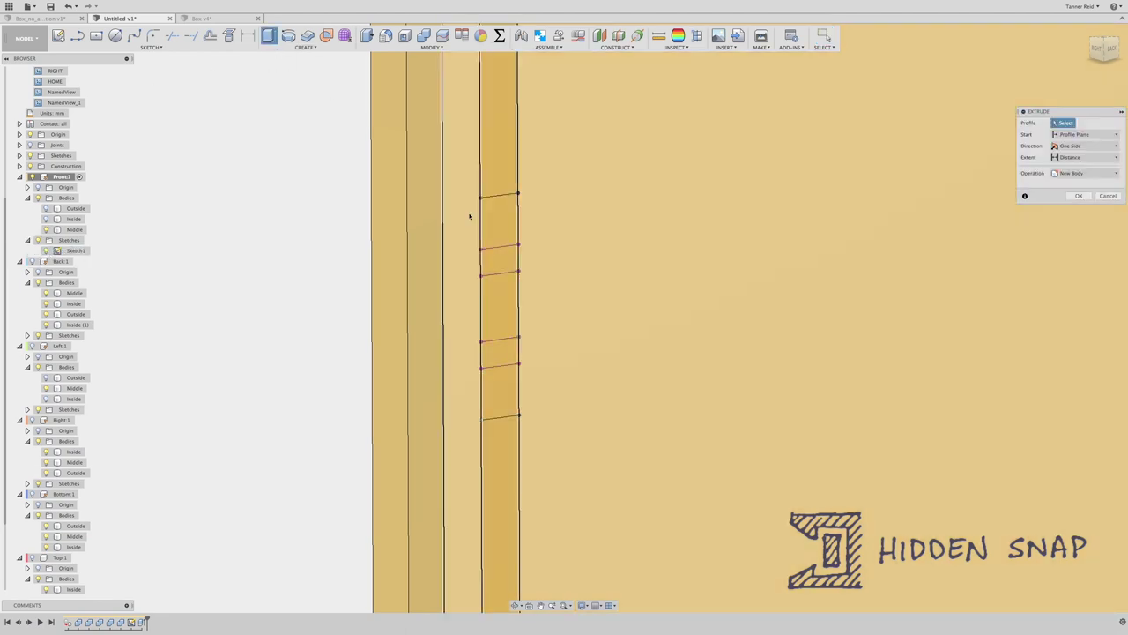
left_click(503, 222)
left_click(499, 262)
left_click(499, 306)
left_click(500, 353)
left_click(500, 392)
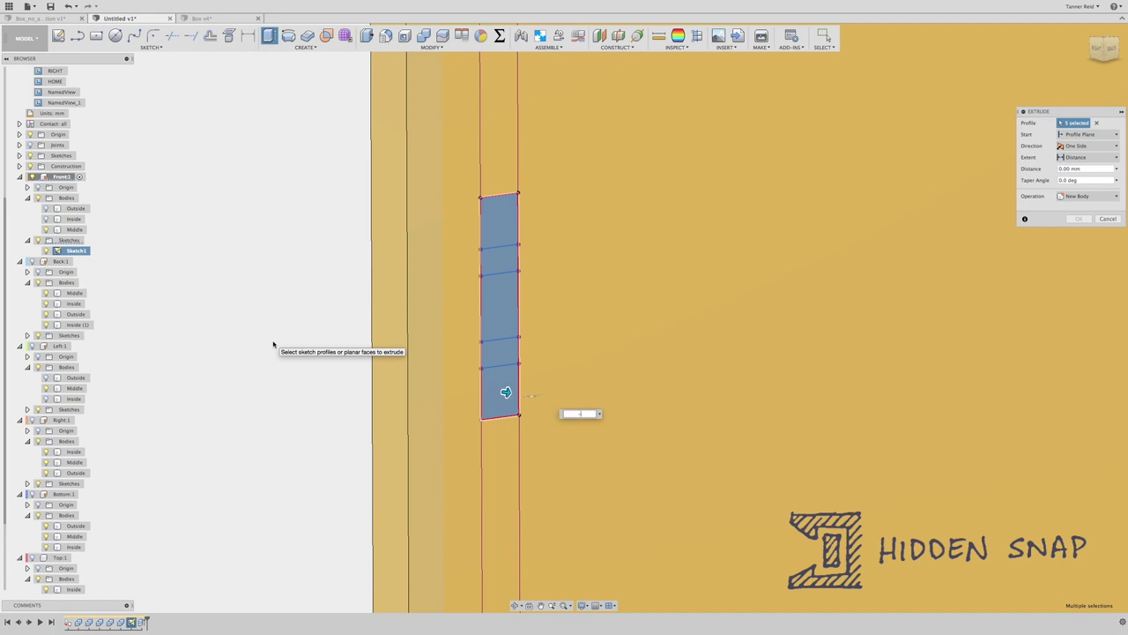
type("Thickness")
key("Return")
key("Return")
key("Return")
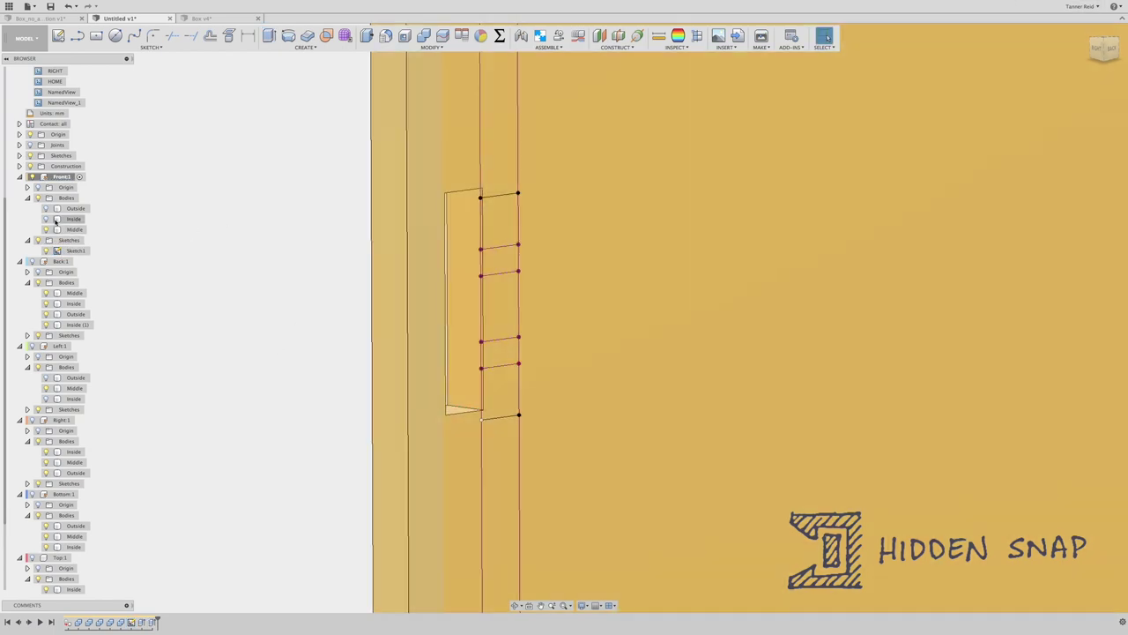
Step: Show the Front component's Inside body again, hide its sketches and inspect the cut openings from the inside
scroll(46, 220, "up", 1)
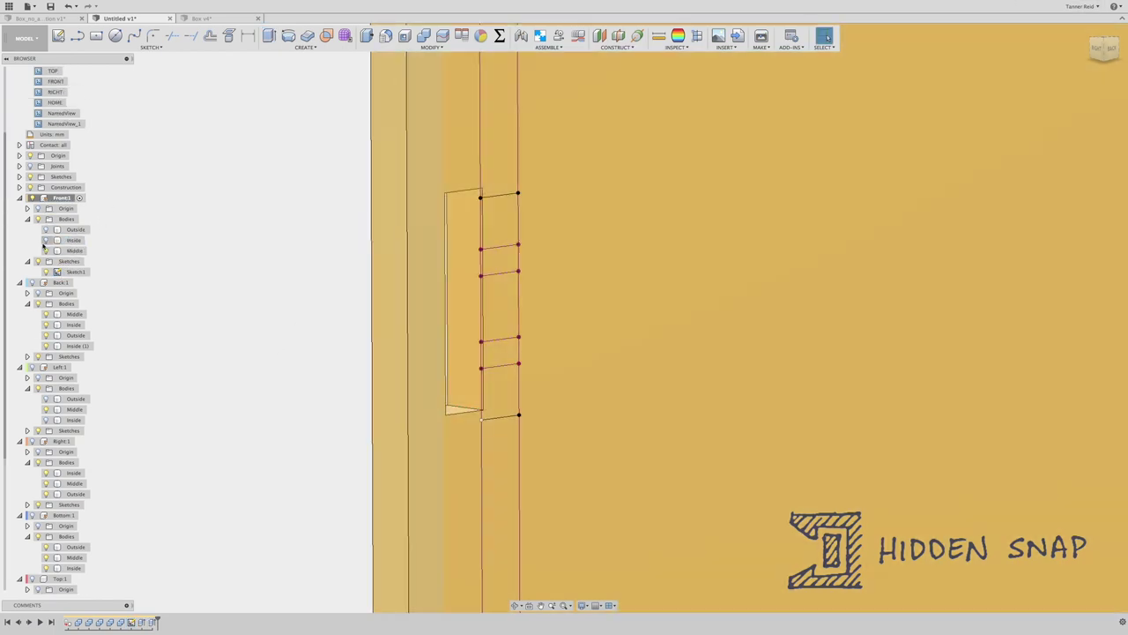
left_click(45, 242)
left_click(46, 241)
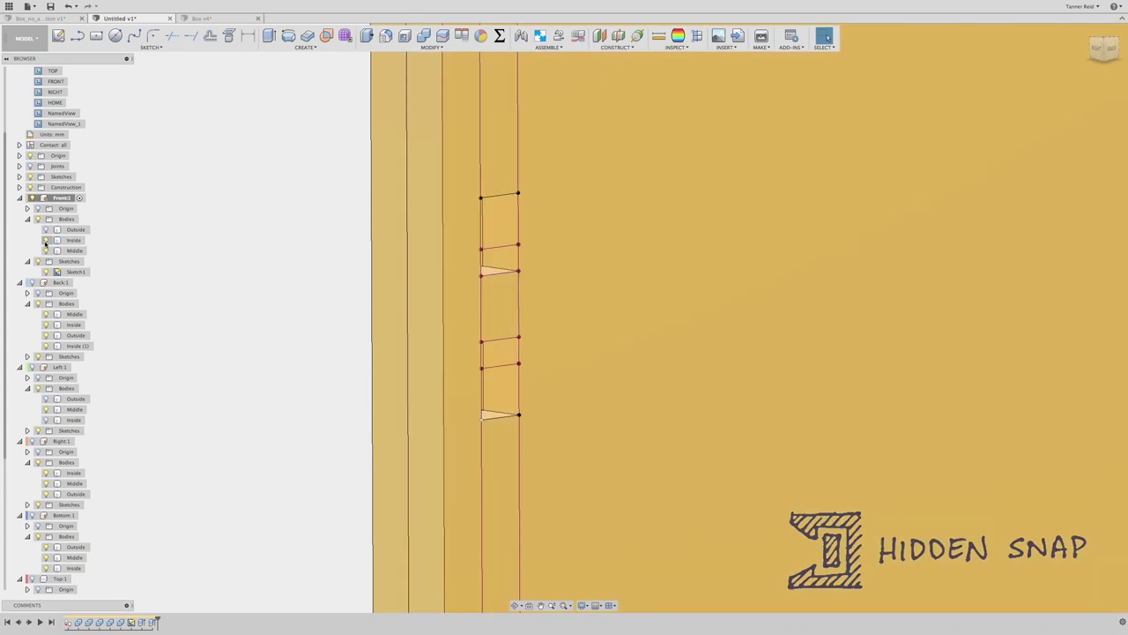
left_click(37, 261)
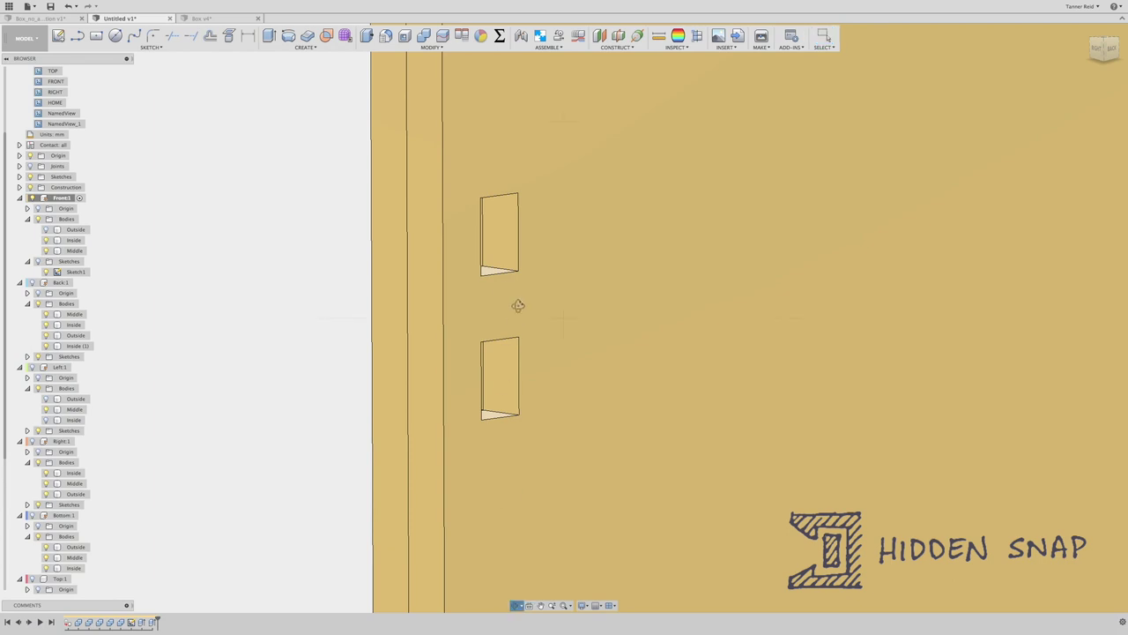
middle_click_drag(517, 305, 684, 424)
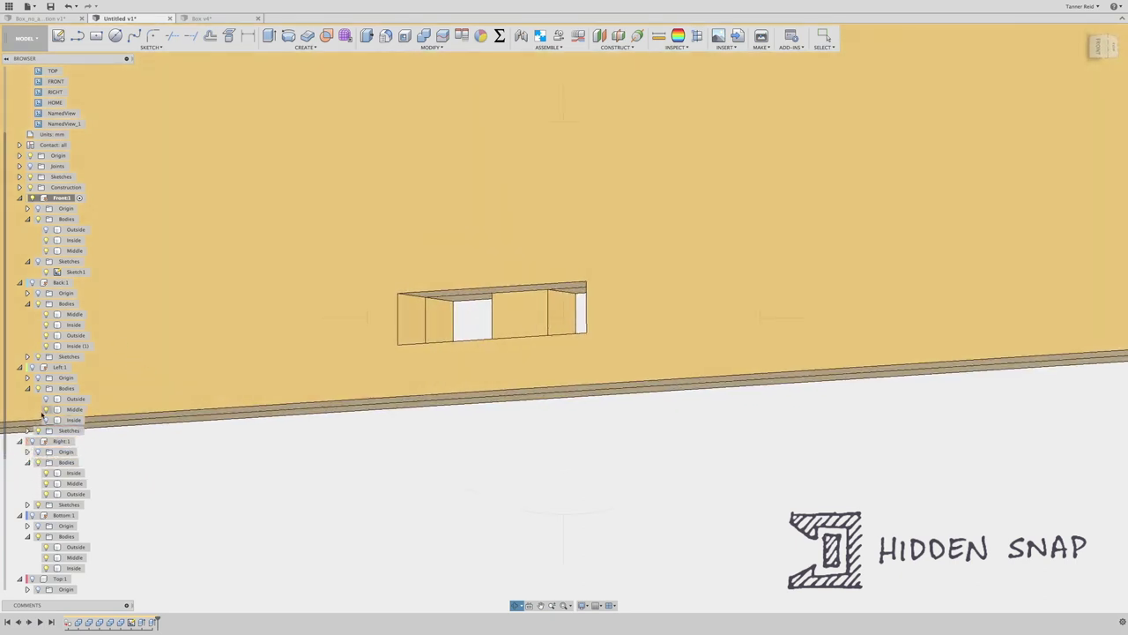
scroll(35, 370, "up", 1)
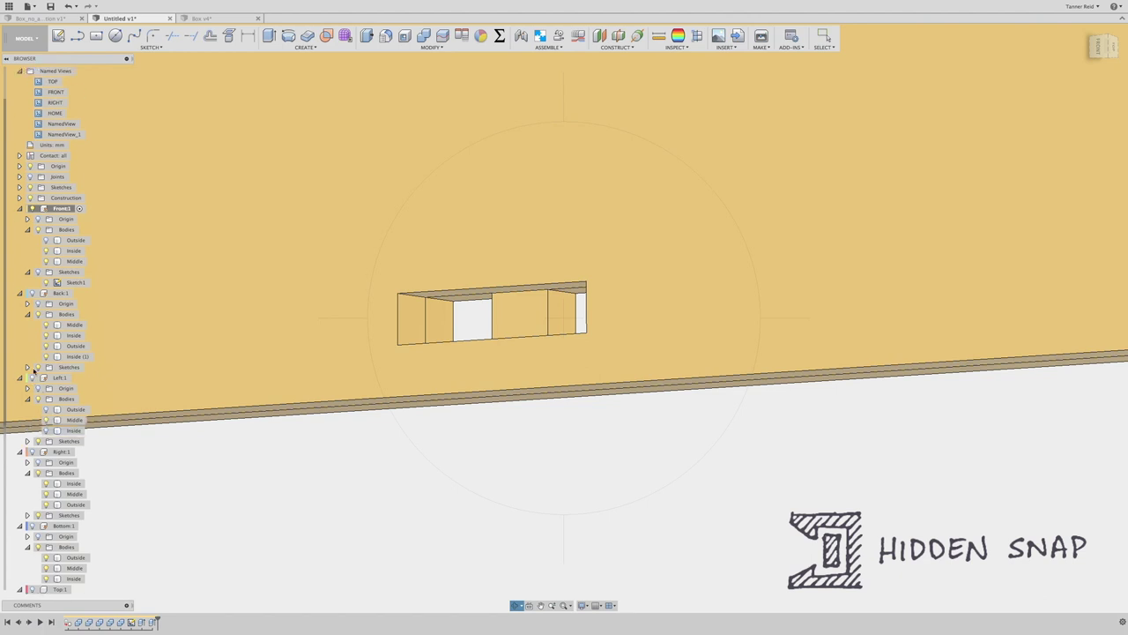
scroll(39, 395, "down", 1)
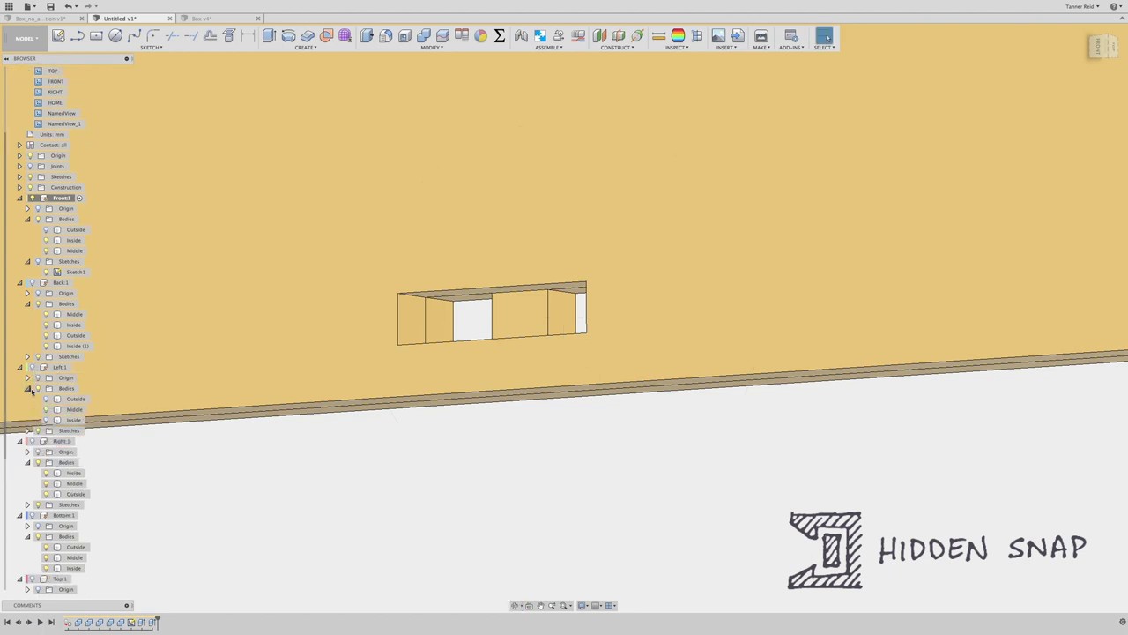
Step: Show the Left component, activate the top-level assembly and examine how the hooks sit in the Front panel's openings
left_click(33, 367)
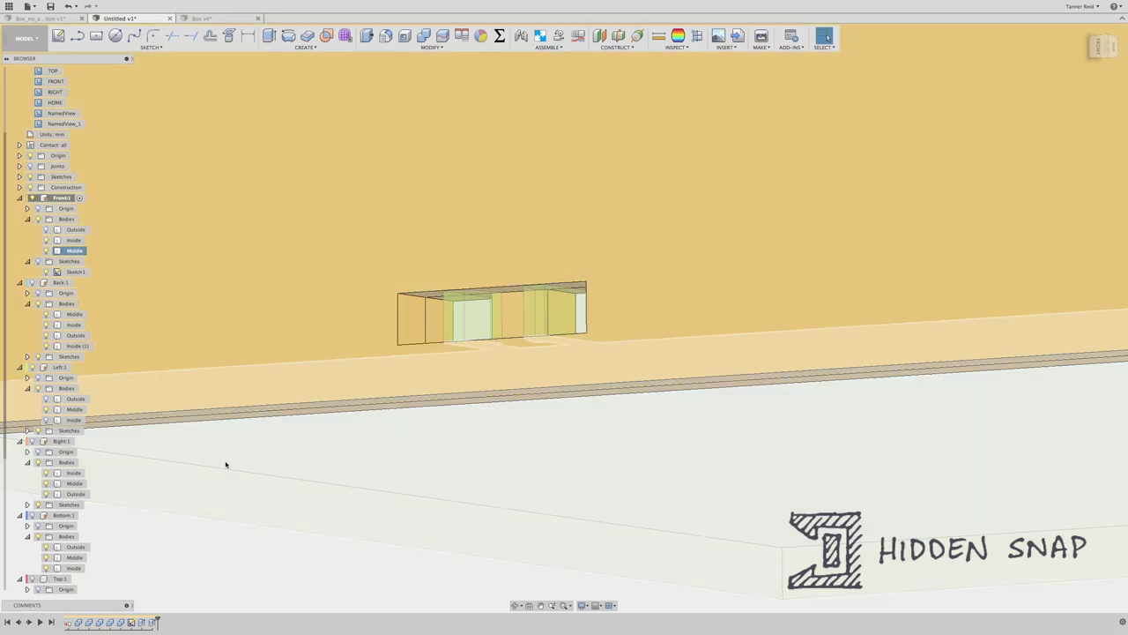
key("Escape")
scroll(88, 80, "up", 2)
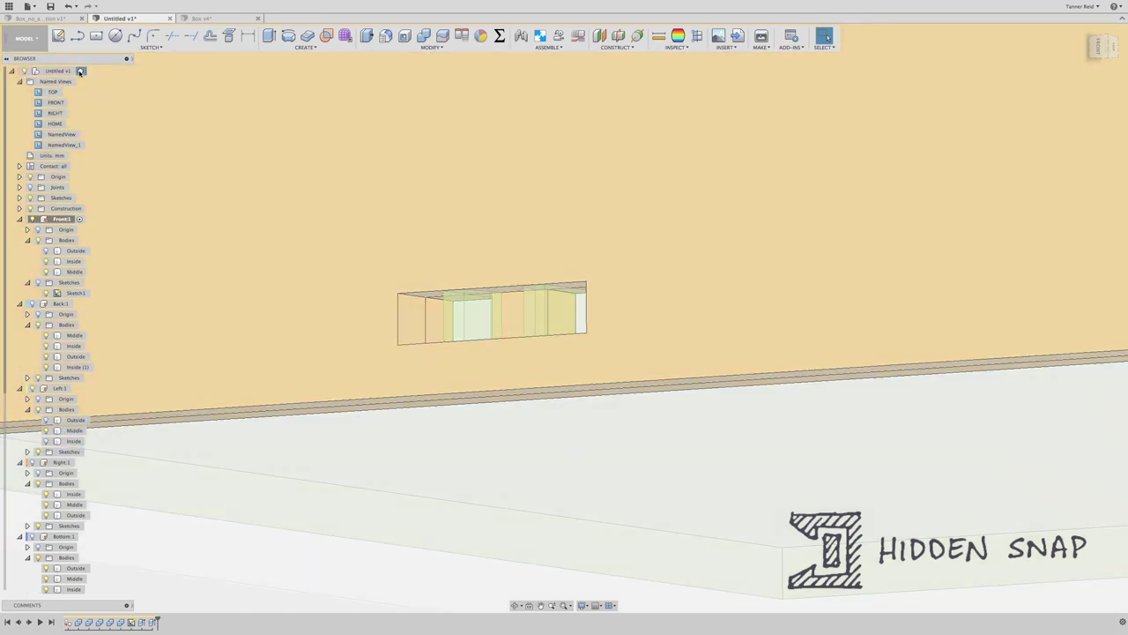
left_click(80, 72)
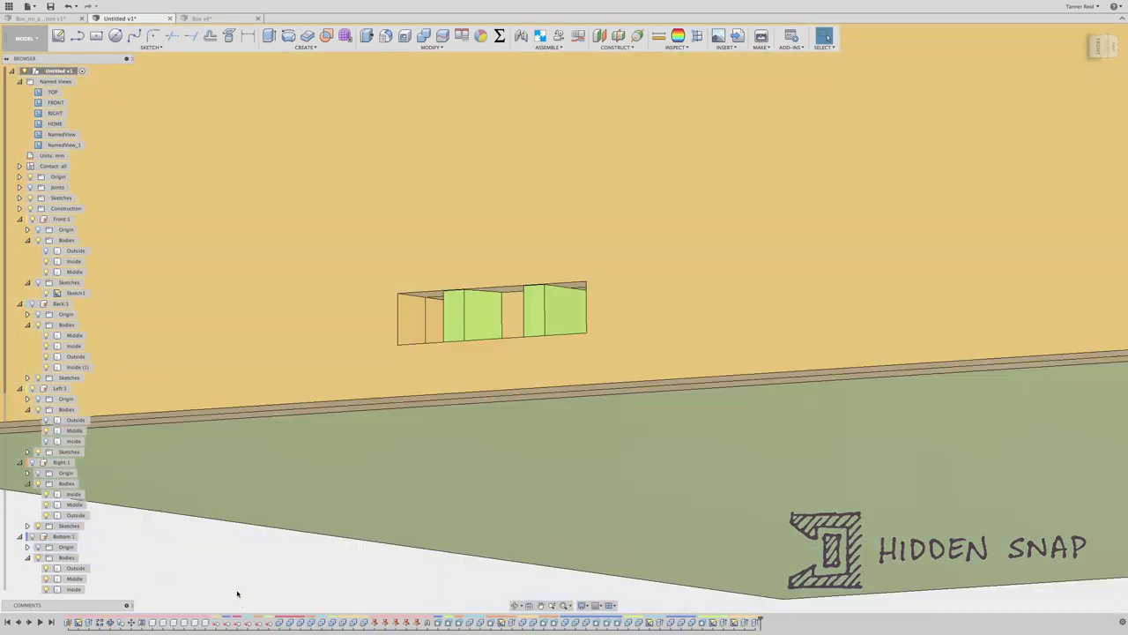
left_click(517, 604)
left_click_drag(511, 323, 564, 359)
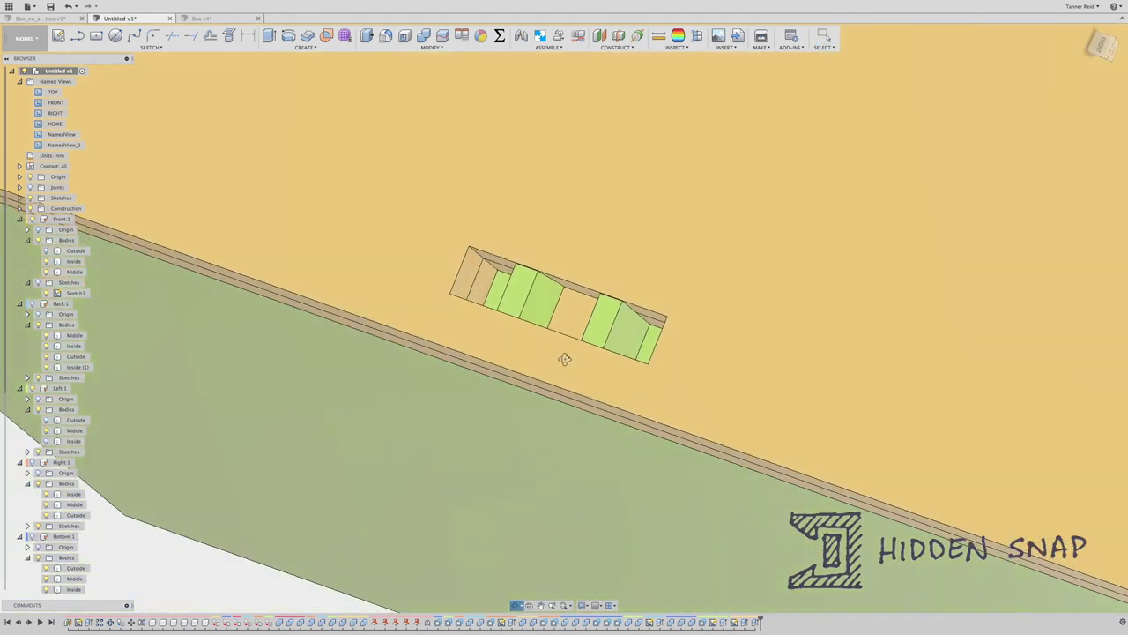
Step: Show the Front component's Outside body and return to the home view
scroll(37, 392, "down", 2)
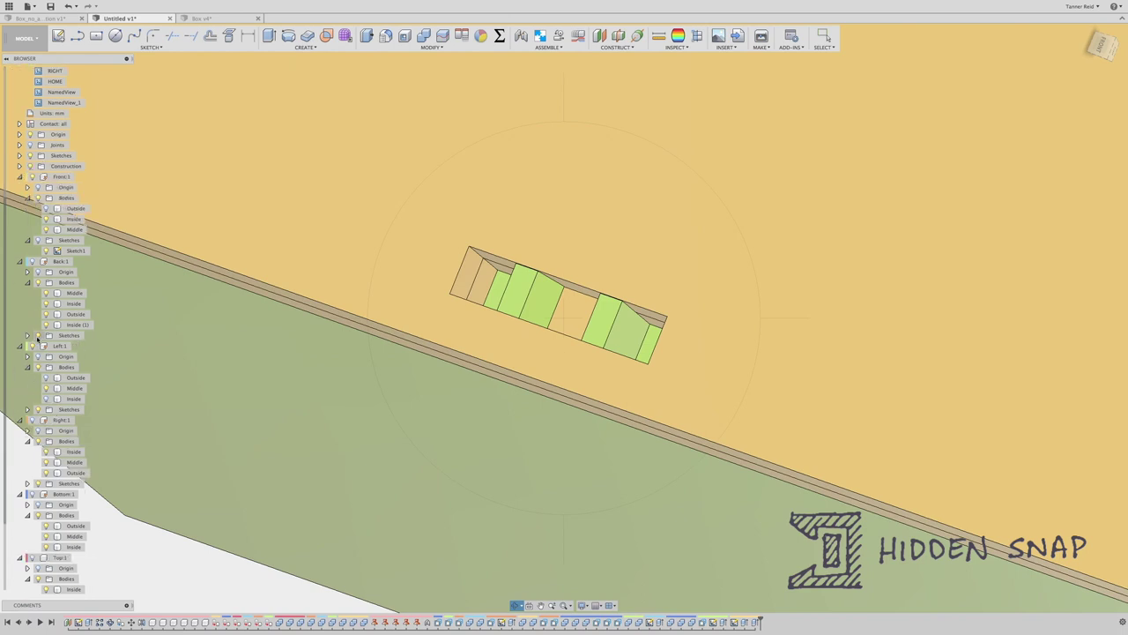
left_click(32, 347)
left_click(32, 346)
scroll(55, 282, "up", 1)
left_click(46, 229)
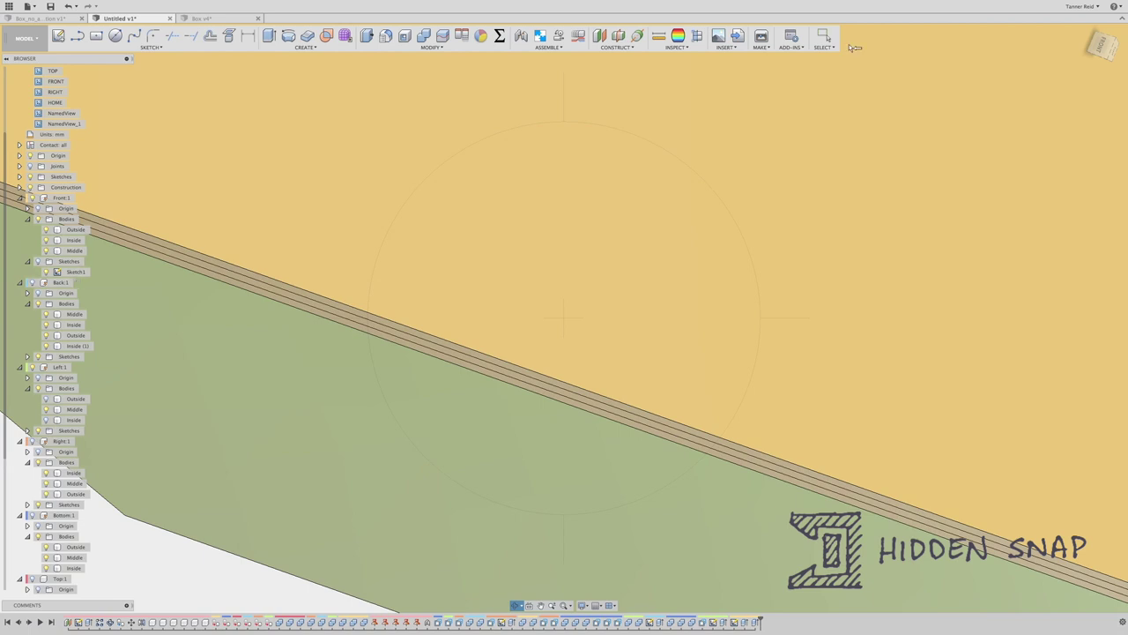
left_click(1089, 34)
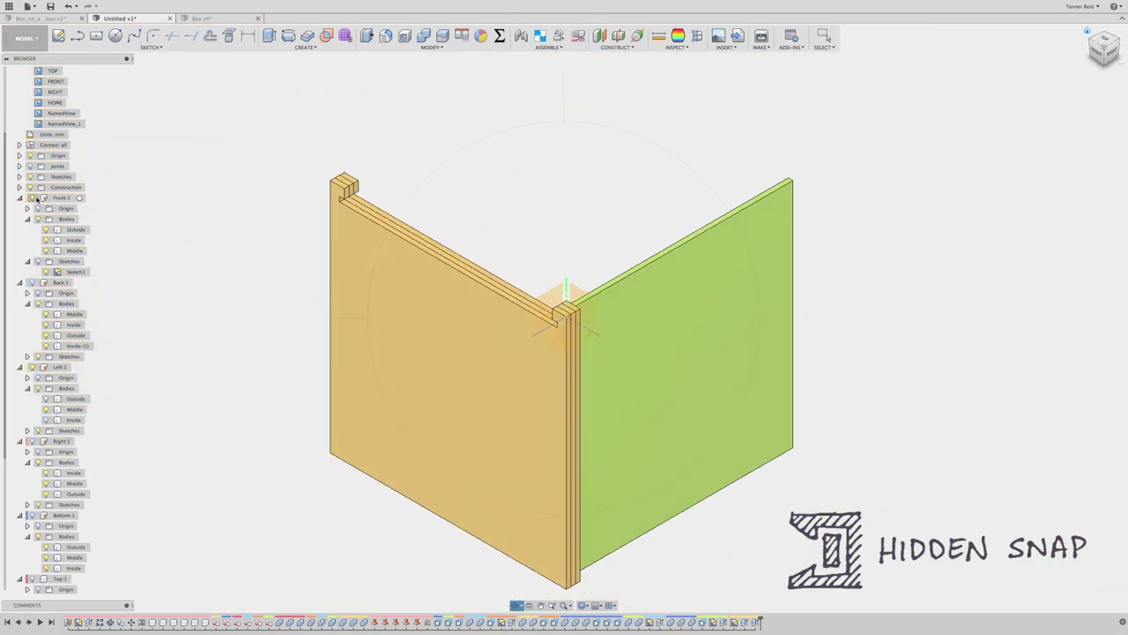
Step: Show the Back, Right, Bottom and Top components
left_click(31, 283)
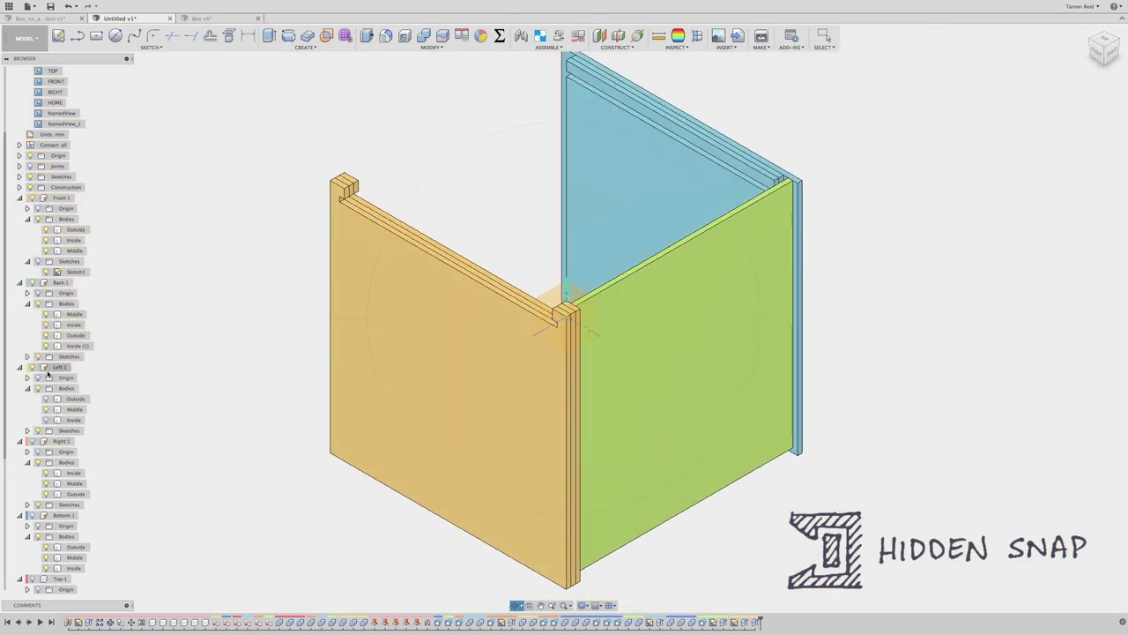
left_click(32, 441)
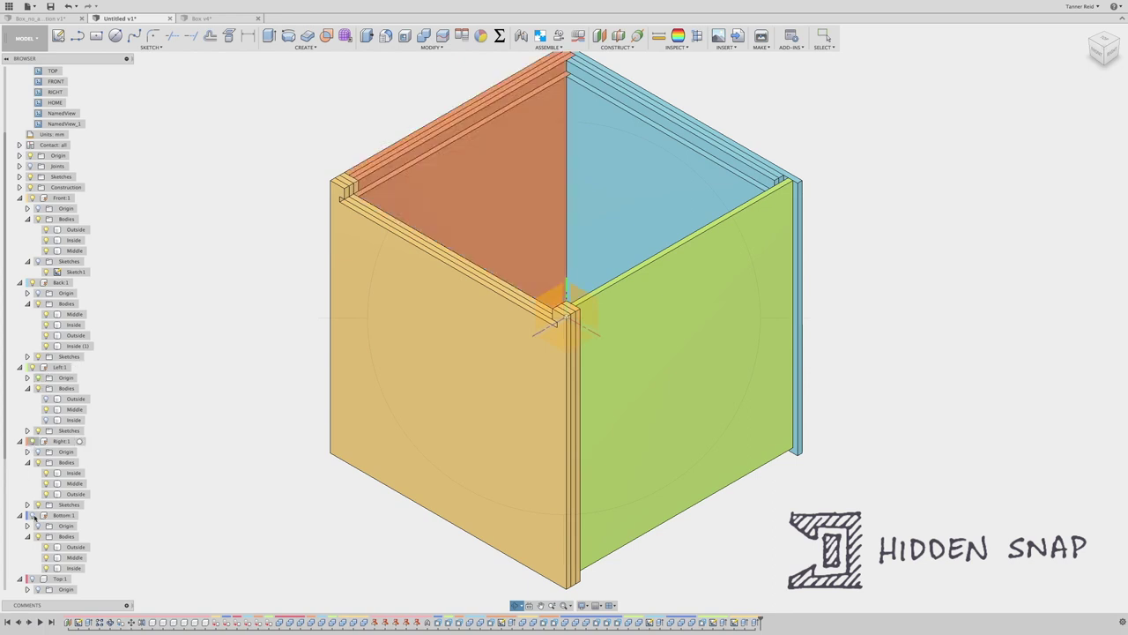
left_click(32, 515)
left_click(32, 578)
scroll(55, 543, "down", 2)
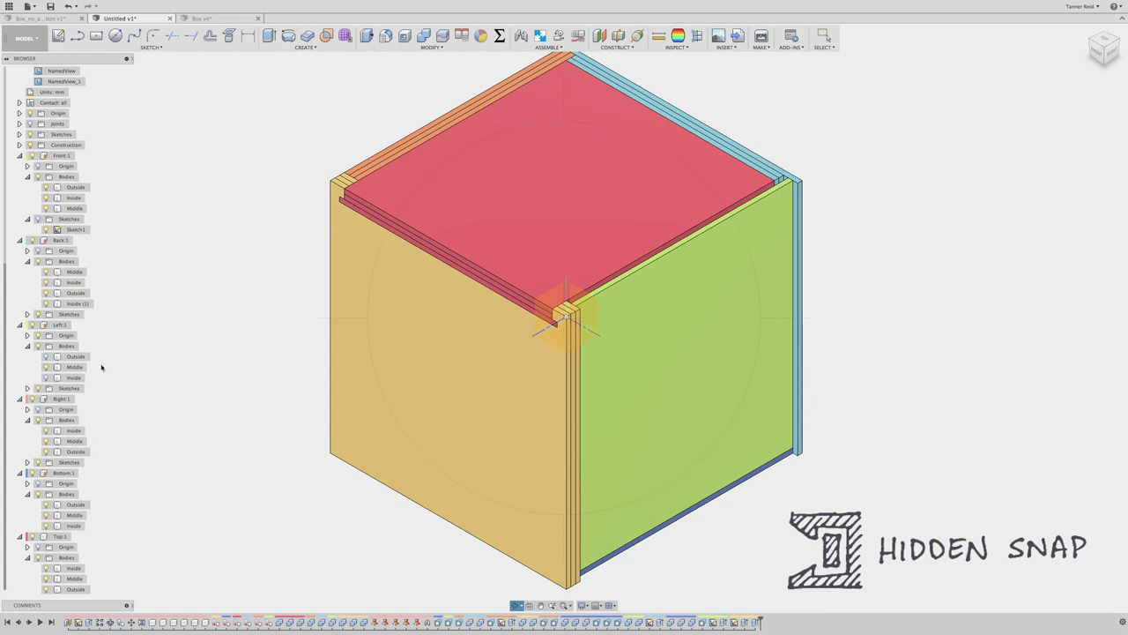
Step: Show the Left component's Outside and Inside bodies to complete the box
left_click(45, 356)
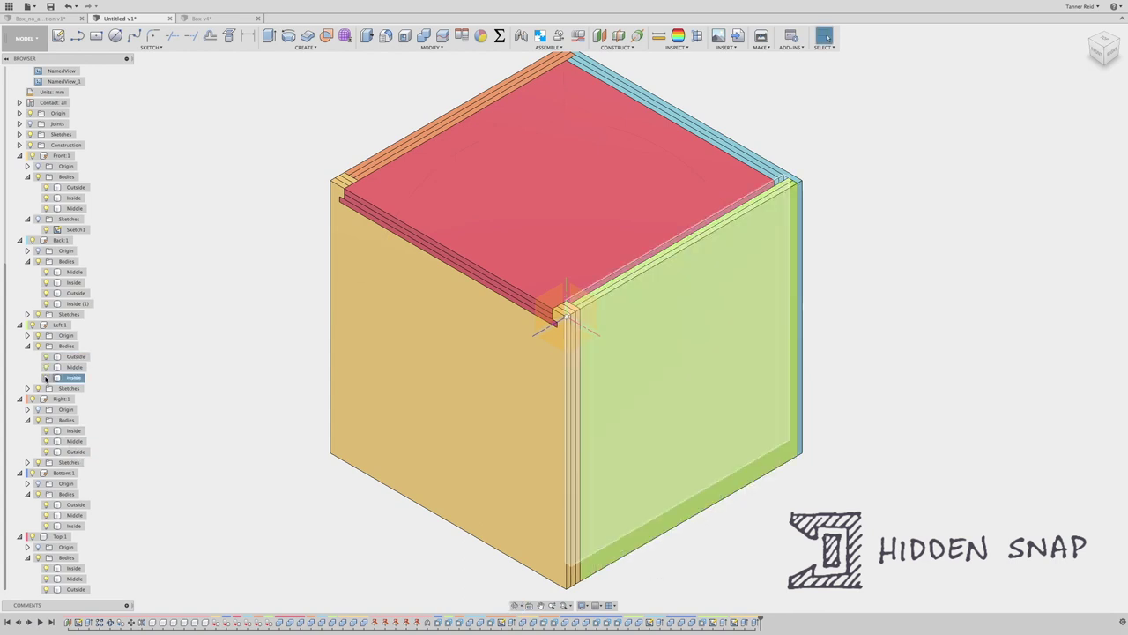
left_click(44, 378)
scroll(48, 377, "up", 3)
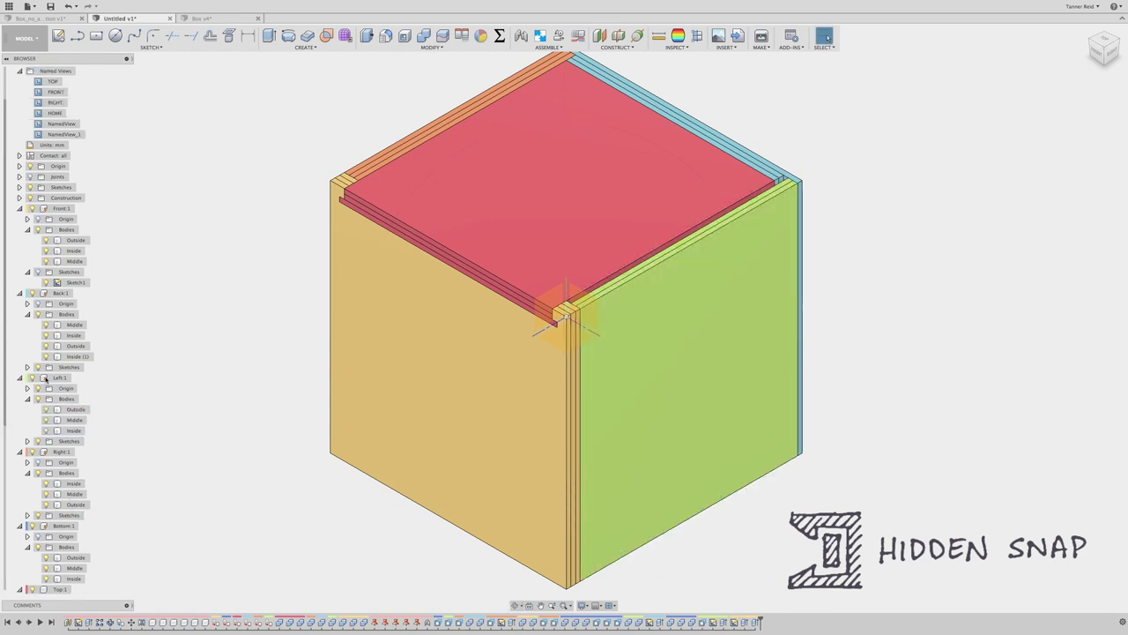
left_click(46, 430)
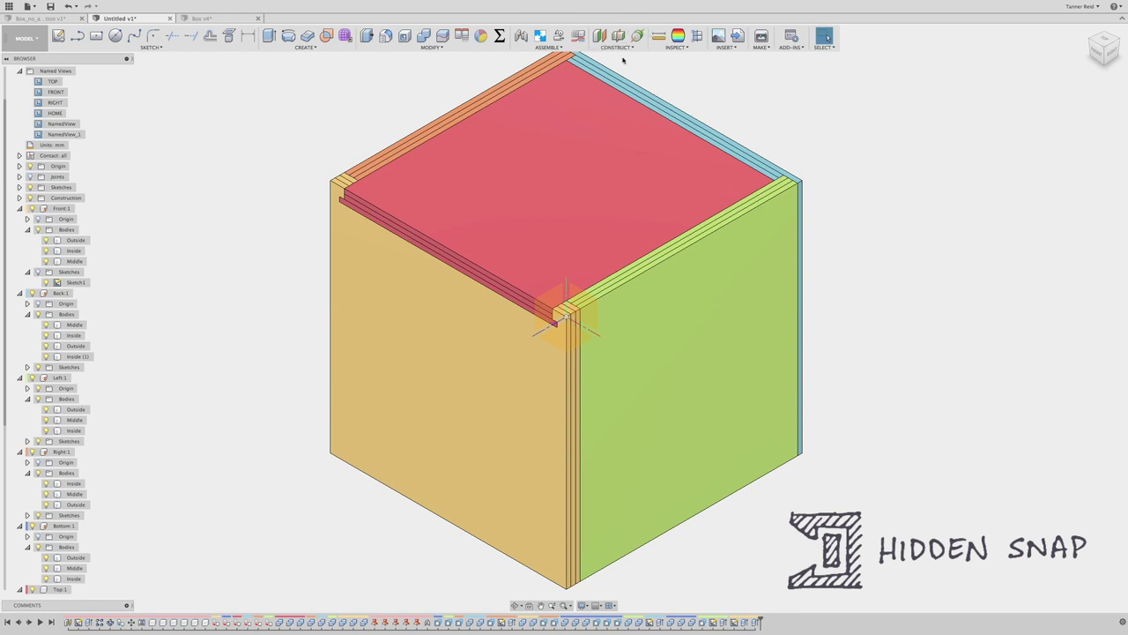
Step: Preview a section analysis from the Left panel's outer face at -5.00 mm and examine the hidden snap joint from the right
left_click(696, 36)
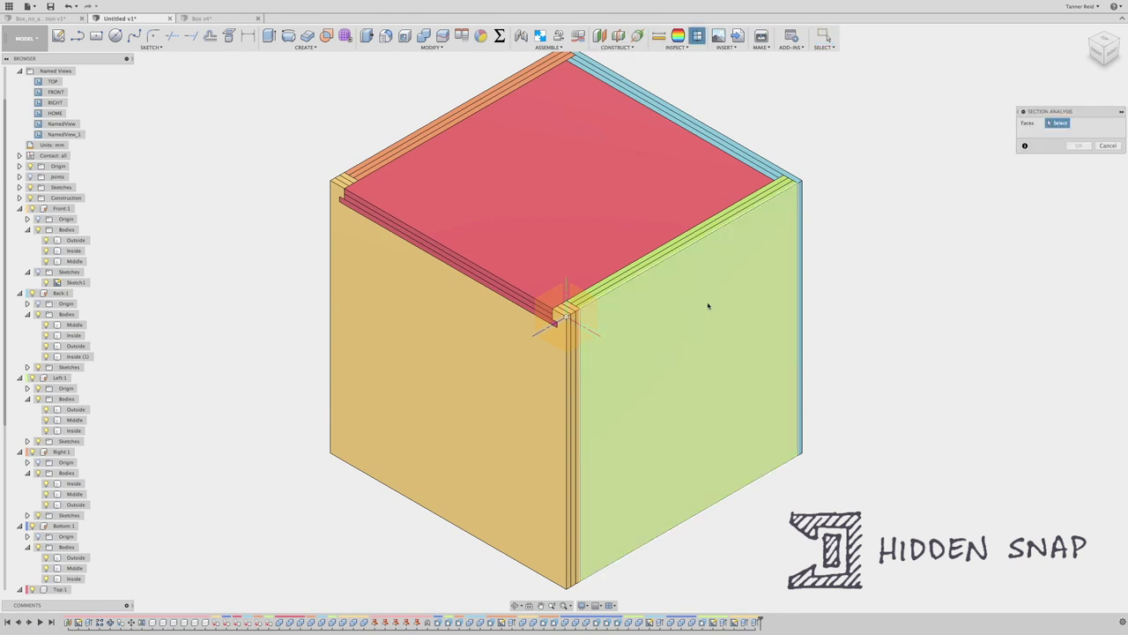
left_click(726, 313)
left_click_drag(722, 312, 717, 310)
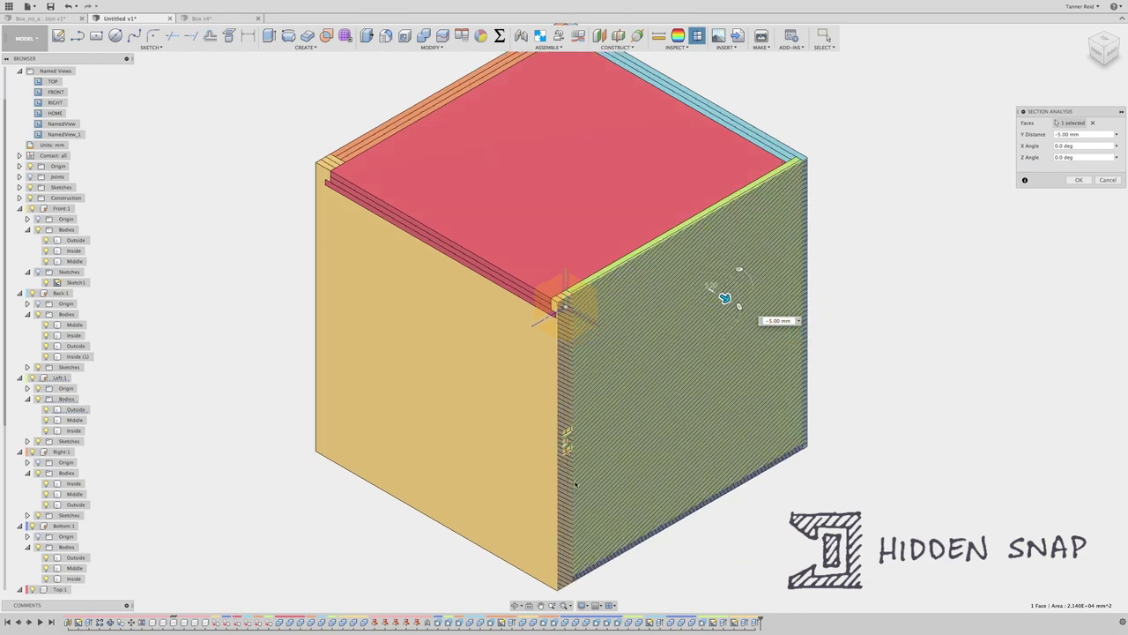
scroll(575, 476, "up", 10)
left_click(1113, 54)
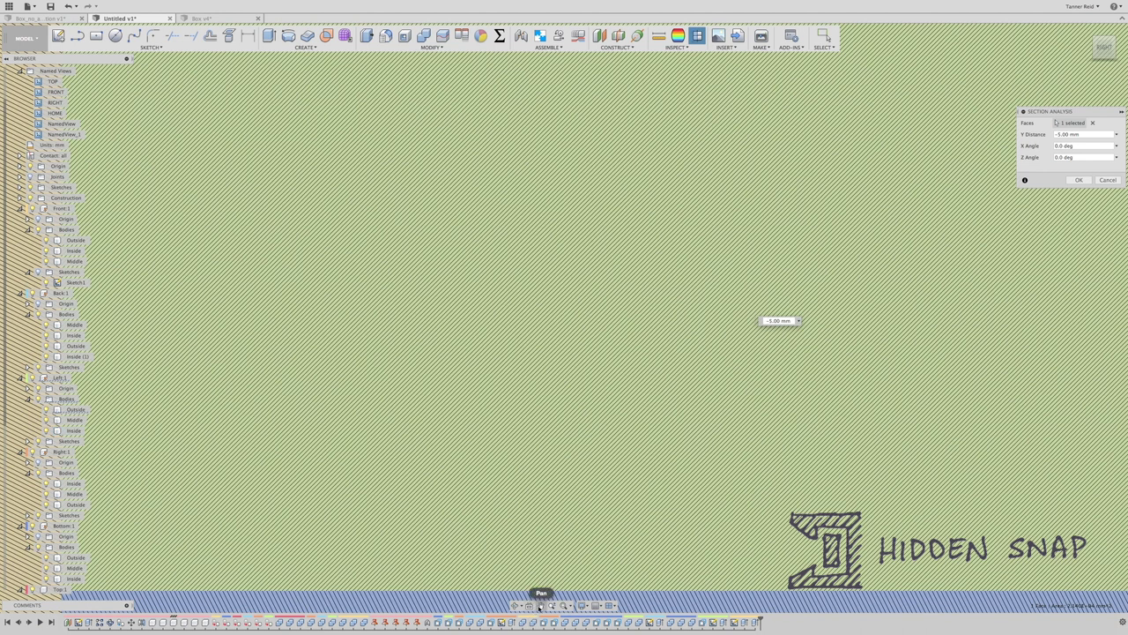
left_click(541, 606)
left_click_drag(345, 325, 483, 537)
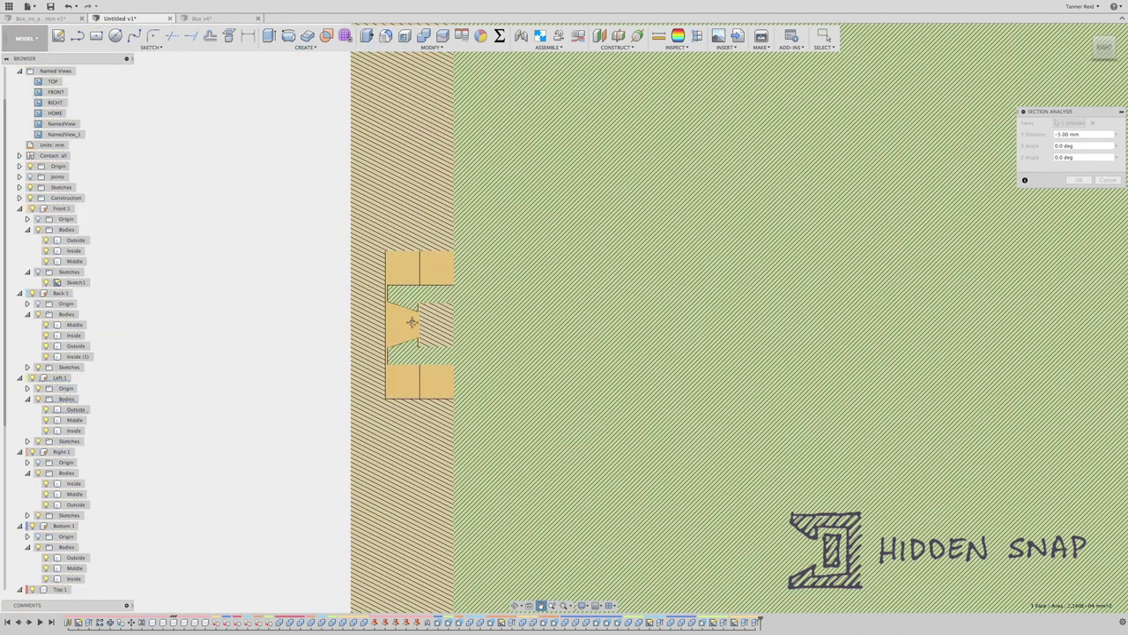
scroll(414, 327, "up", 3)
scroll(414, 327, "up", 4)
scroll(415, 327, "down", 2)
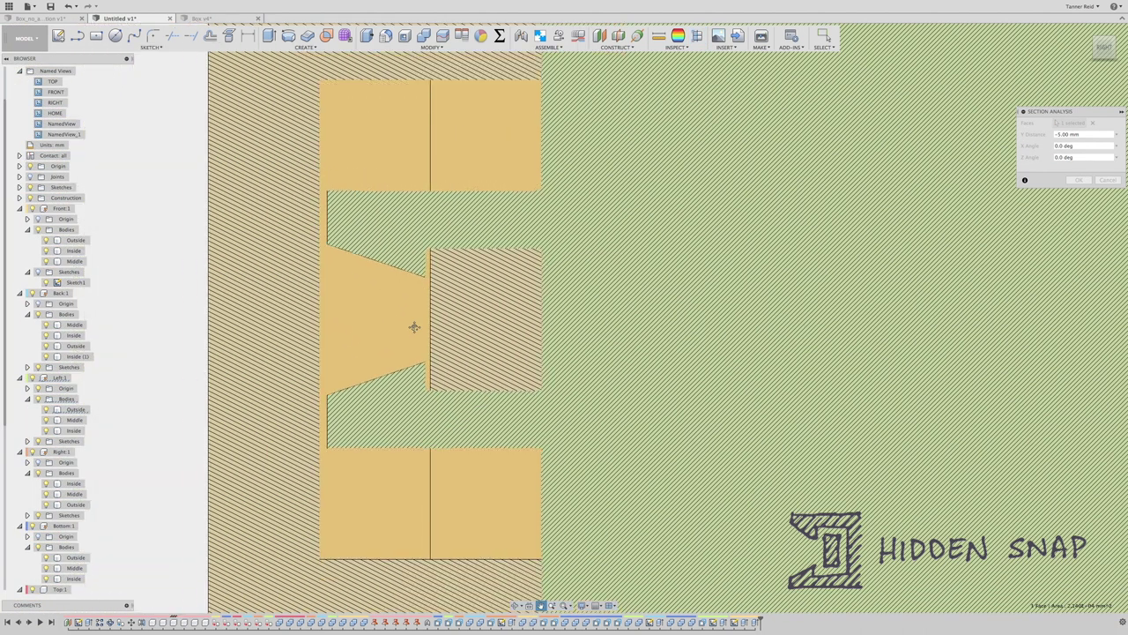
Step: Examine the sectioned joint within the whole box, cancel the section analysis and return to the home view
left_click(517, 605)
left_click_drag(492, 316, 710, 380)
scroll(667, 343, "down", 4)
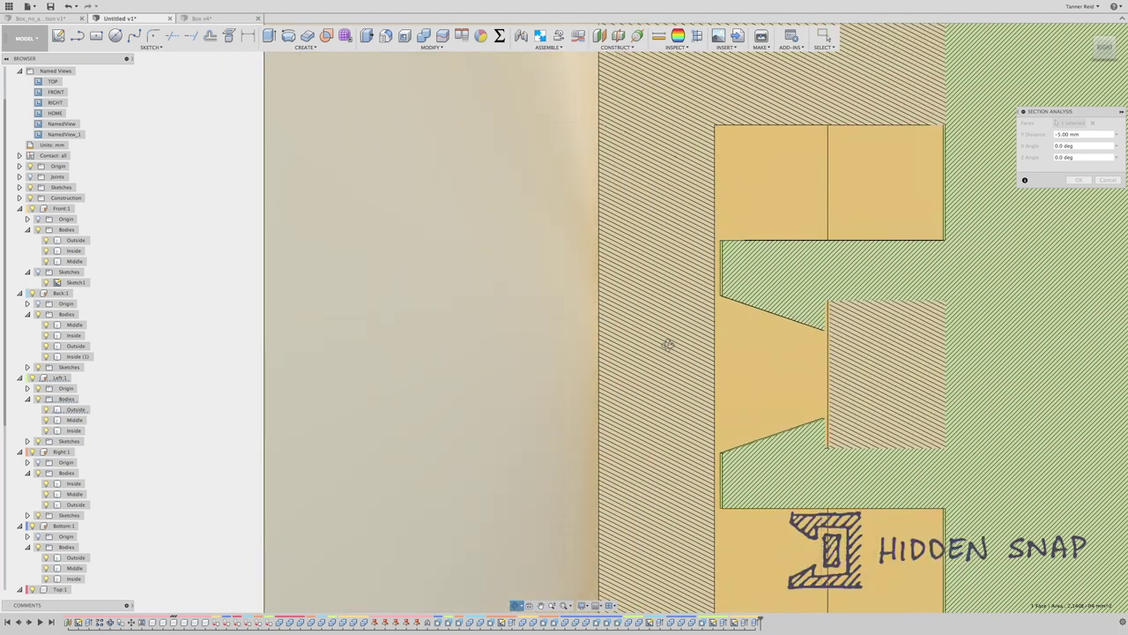
scroll(667, 342, "down", 5)
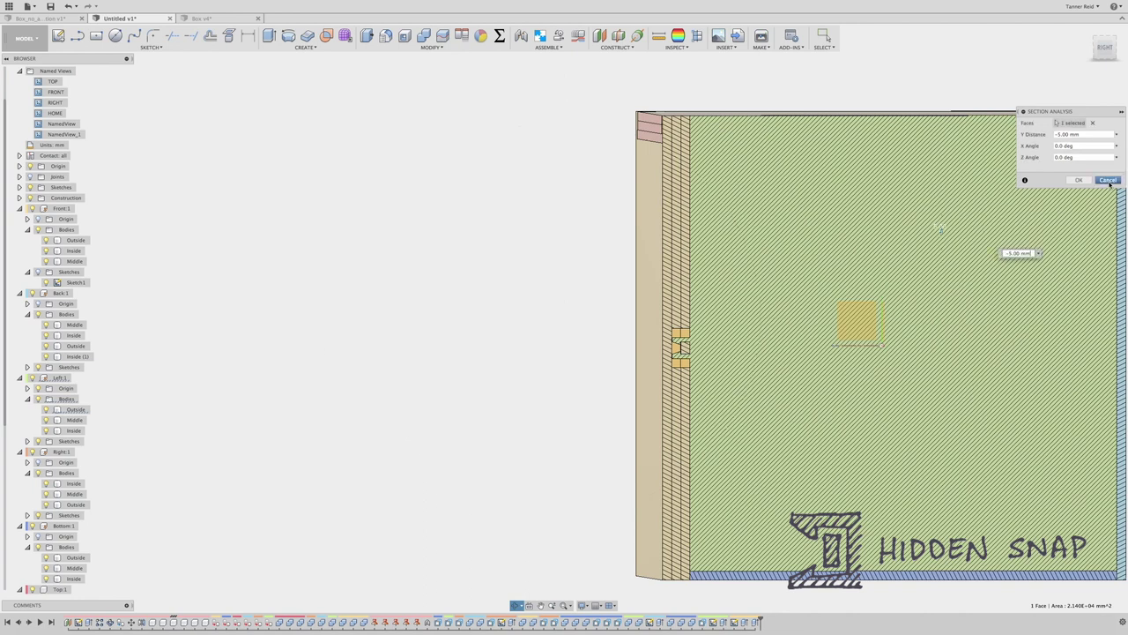
left_click(1108, 180)
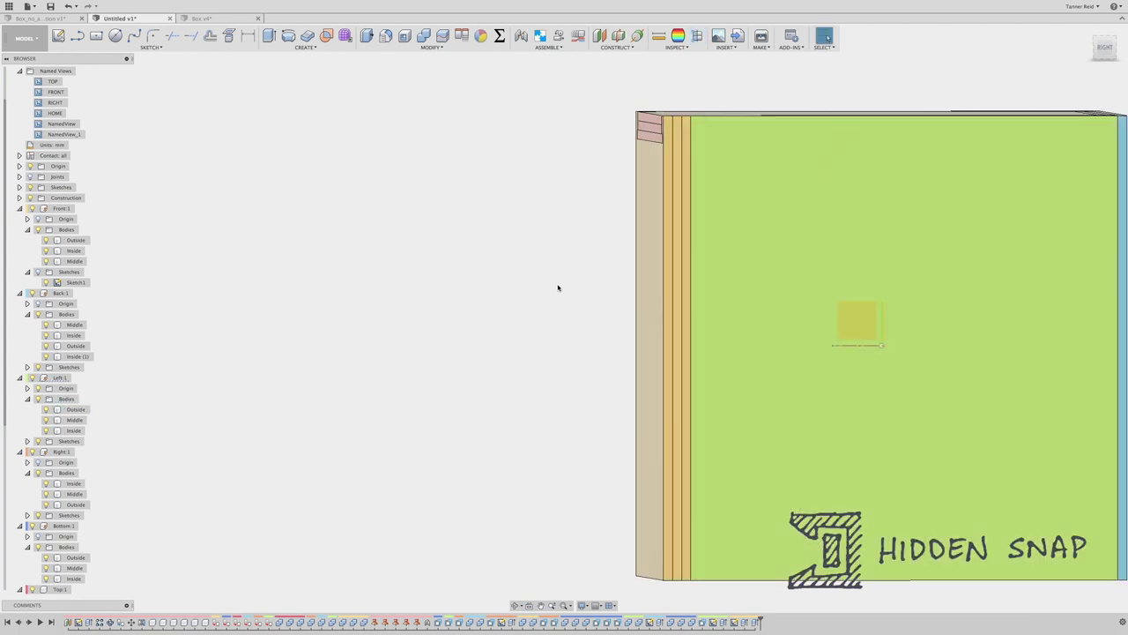
left_click(1088, 36)
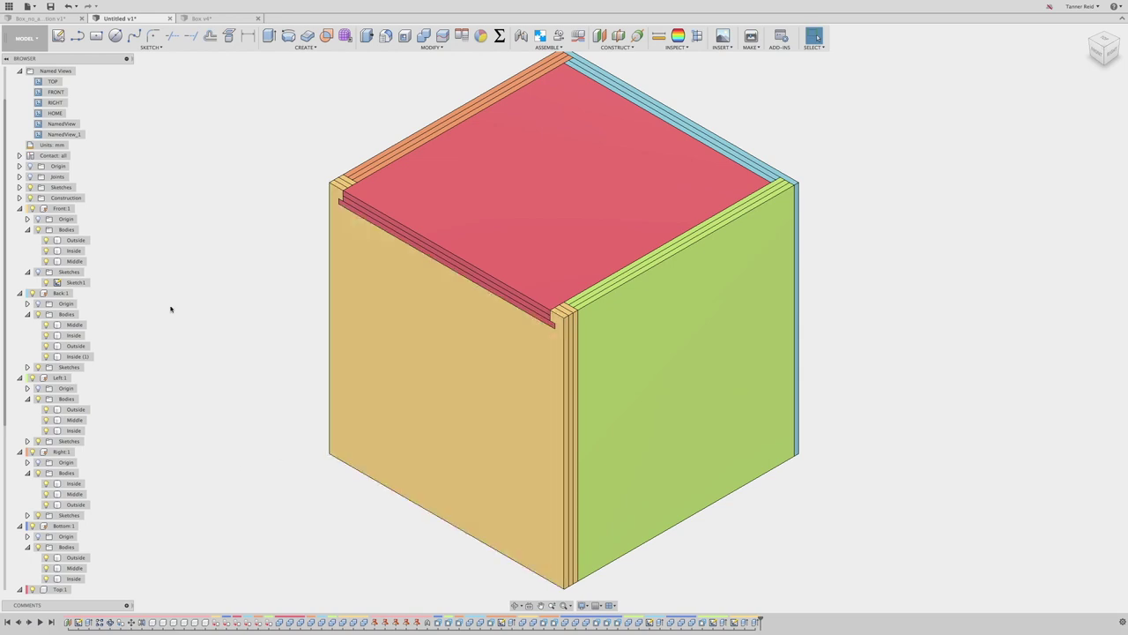
Step: In the Box_no_animation document, hide the section analyses and view the finished box from home, and return to the Untitled document
left_click(69, 19)
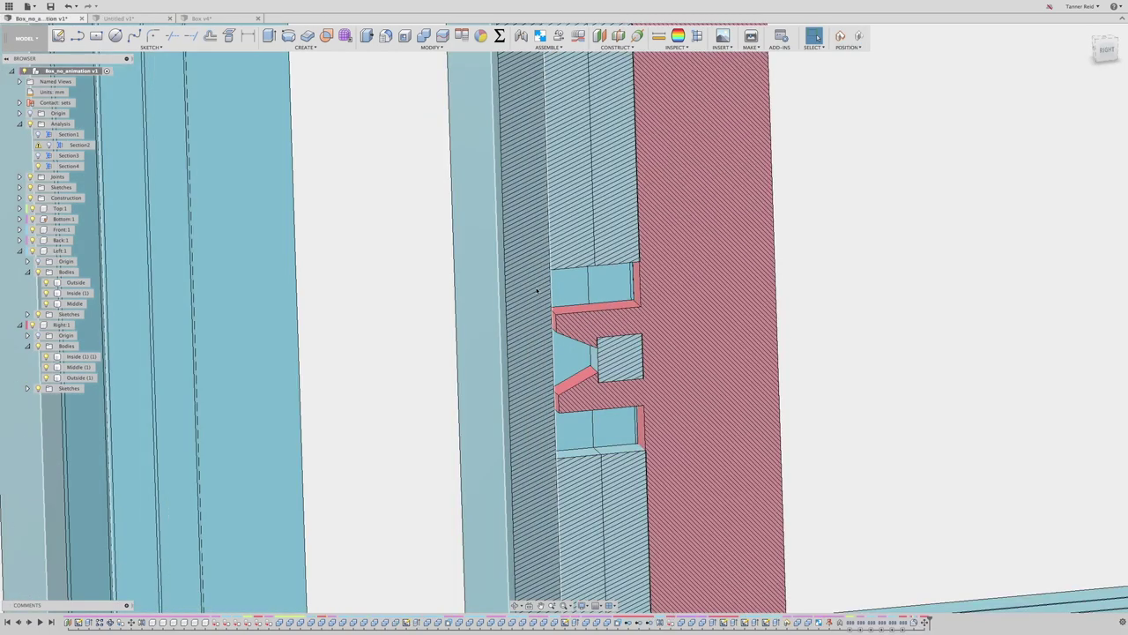
left_click(31, 124)
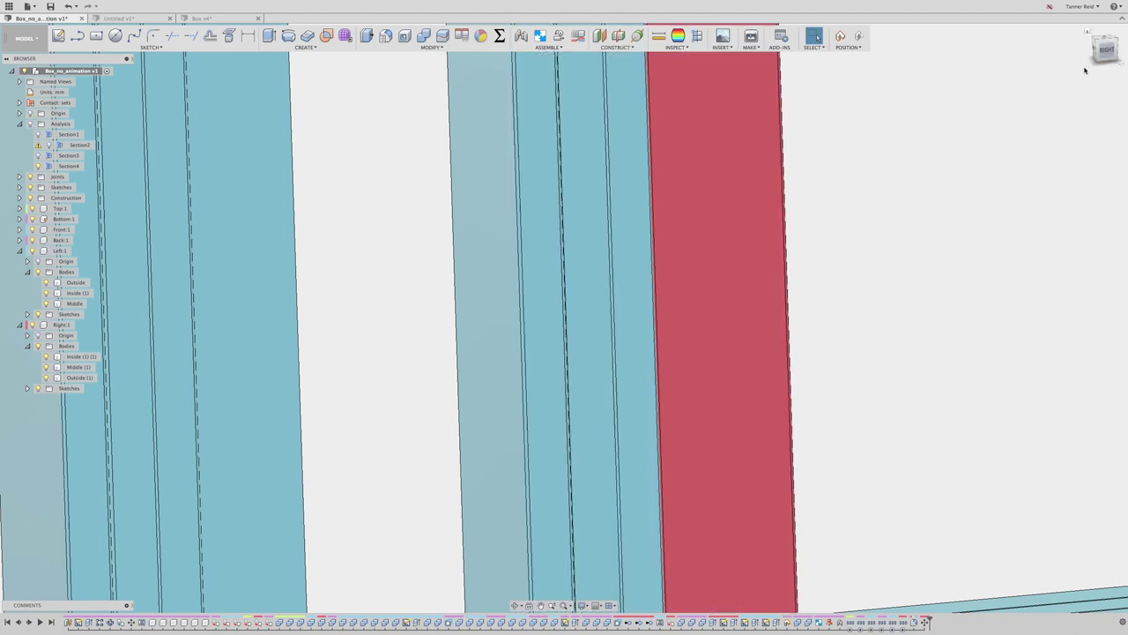
left_click(1086, 30)
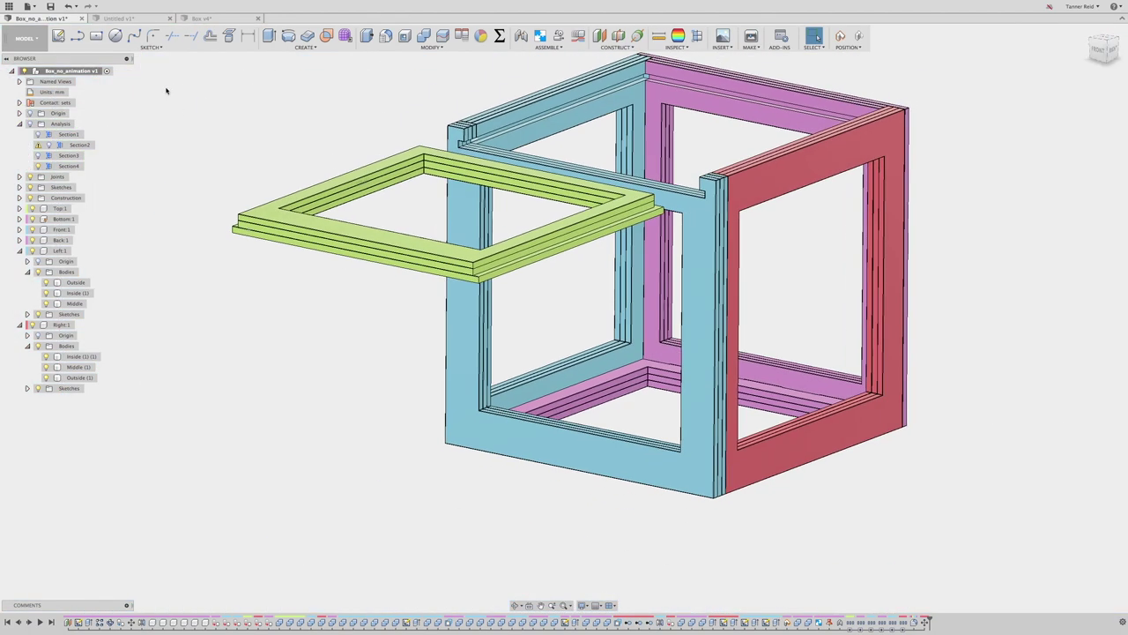
left_click(148, 19)
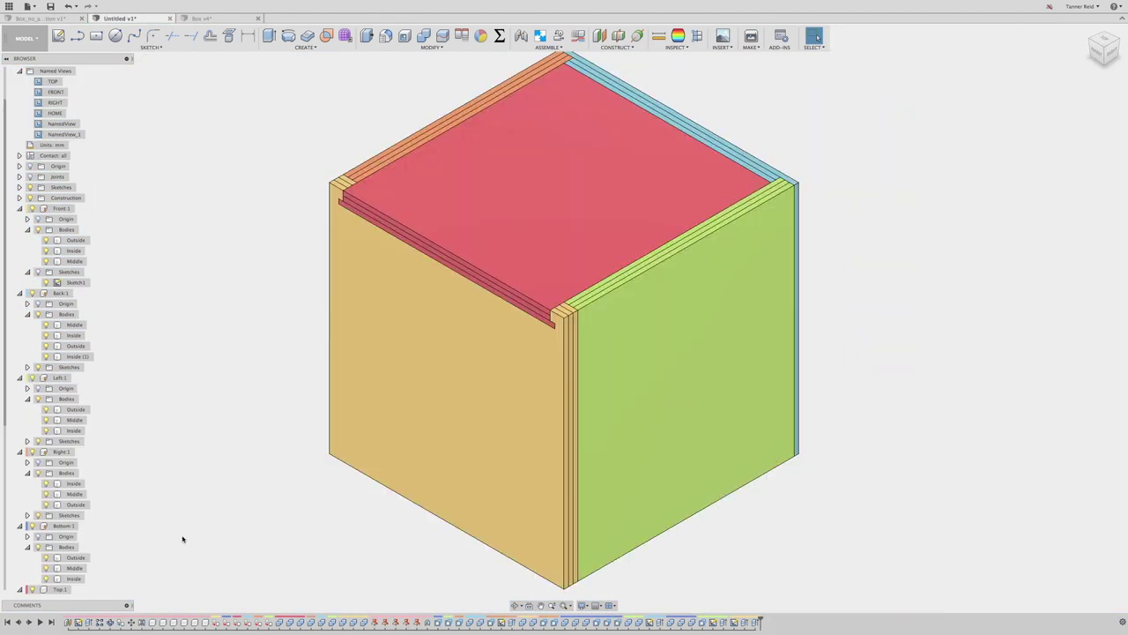
Step: In the Front panel's base sketch, offset the square outline inward with the expression -4*Thickness and finish the sketch
left_click(78, 622)
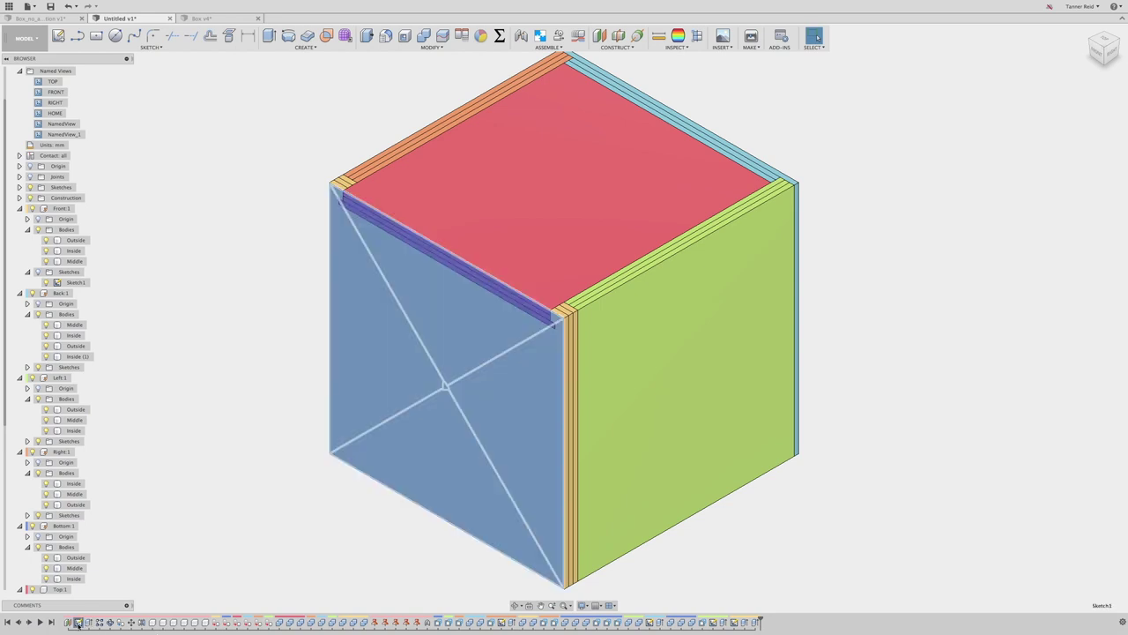
double_click(78, 623)
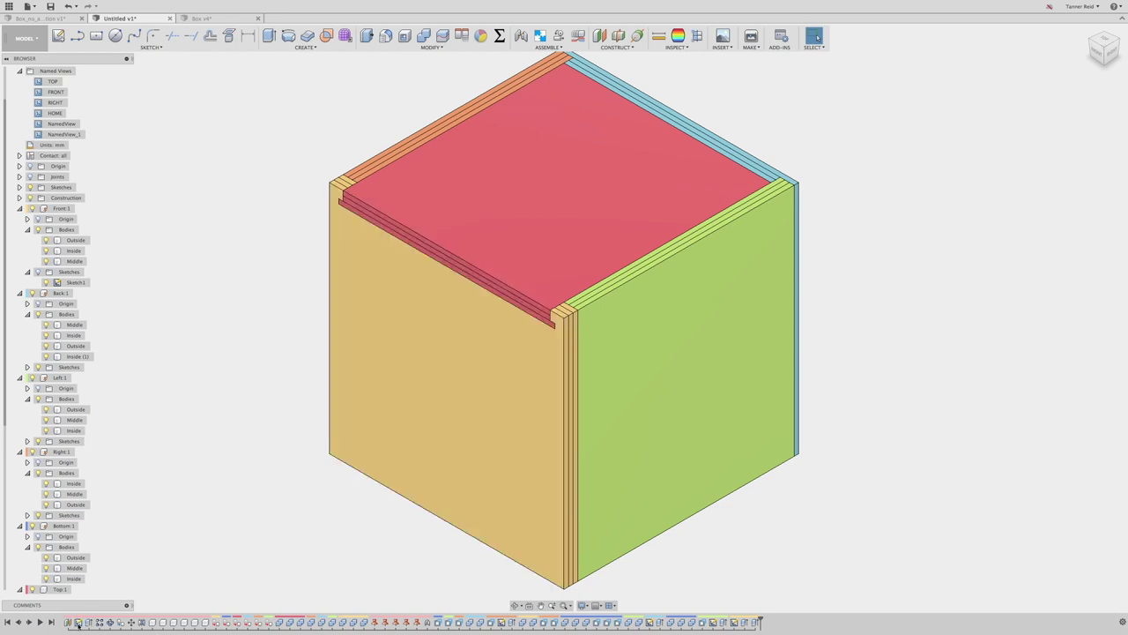
double_click(78, 622)
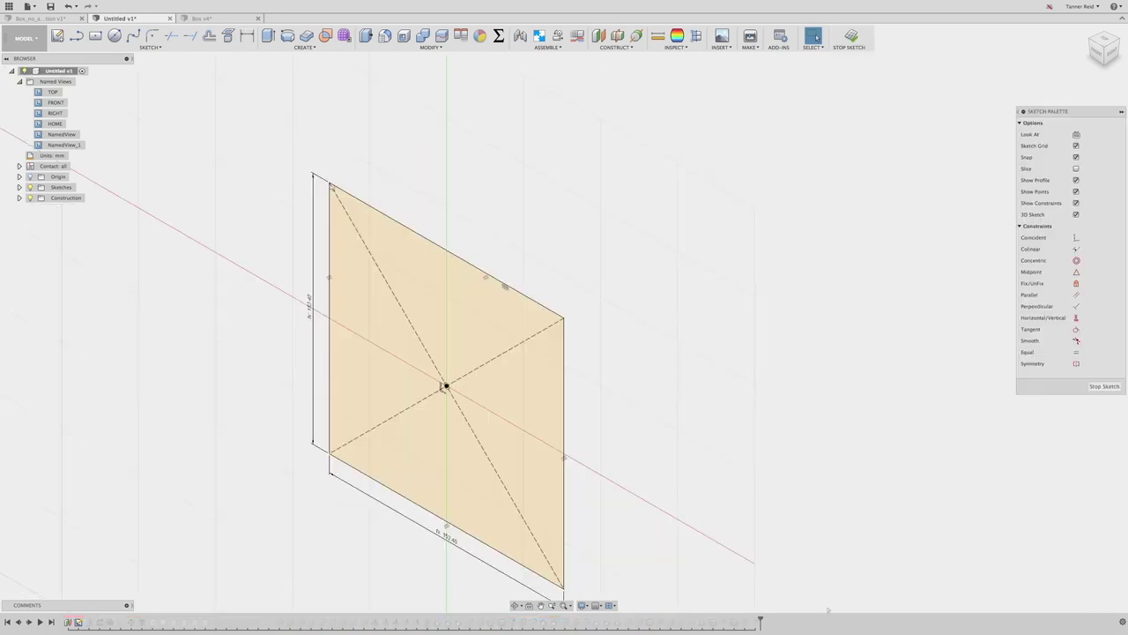
left_click(150, 47)
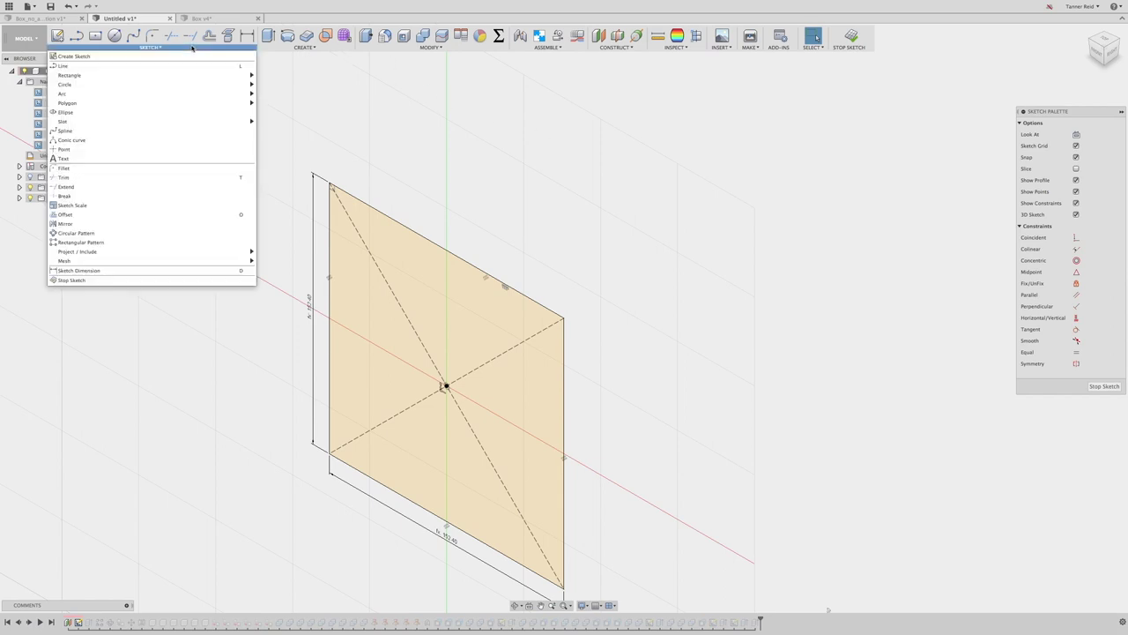
left_click(207, 215)
left_click(373, 209)
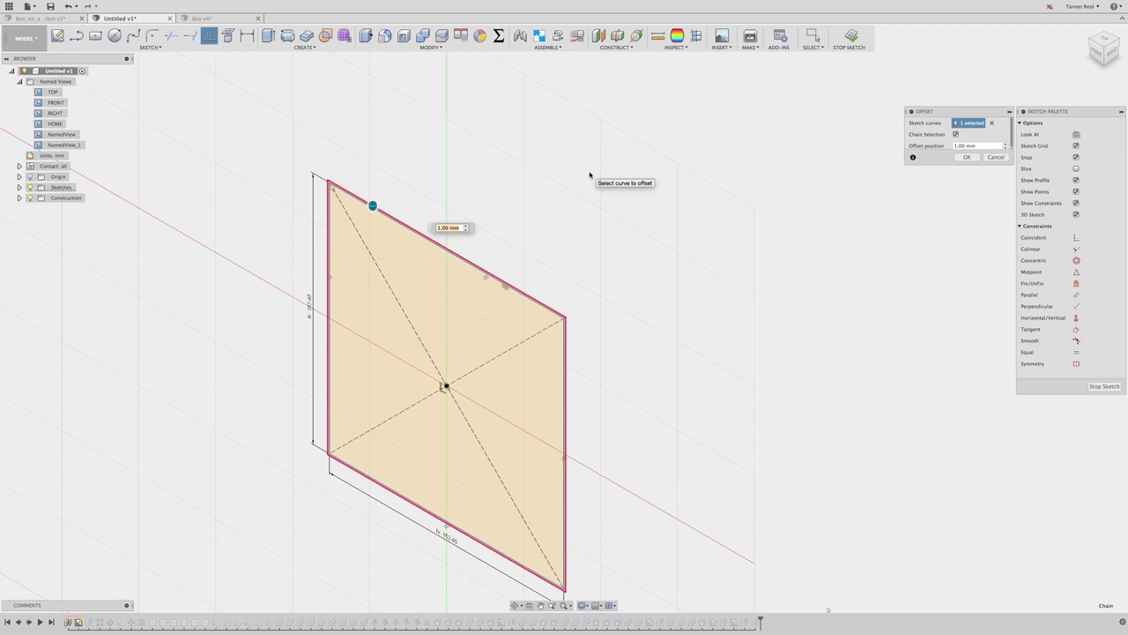
type("--4*Thickness")
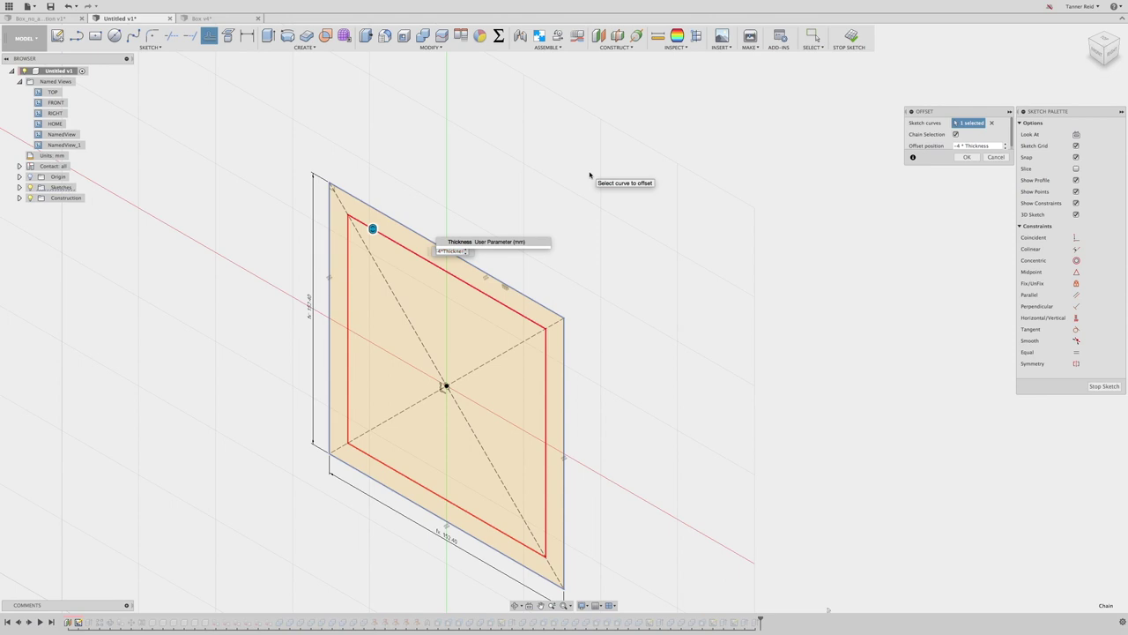
key("Return")
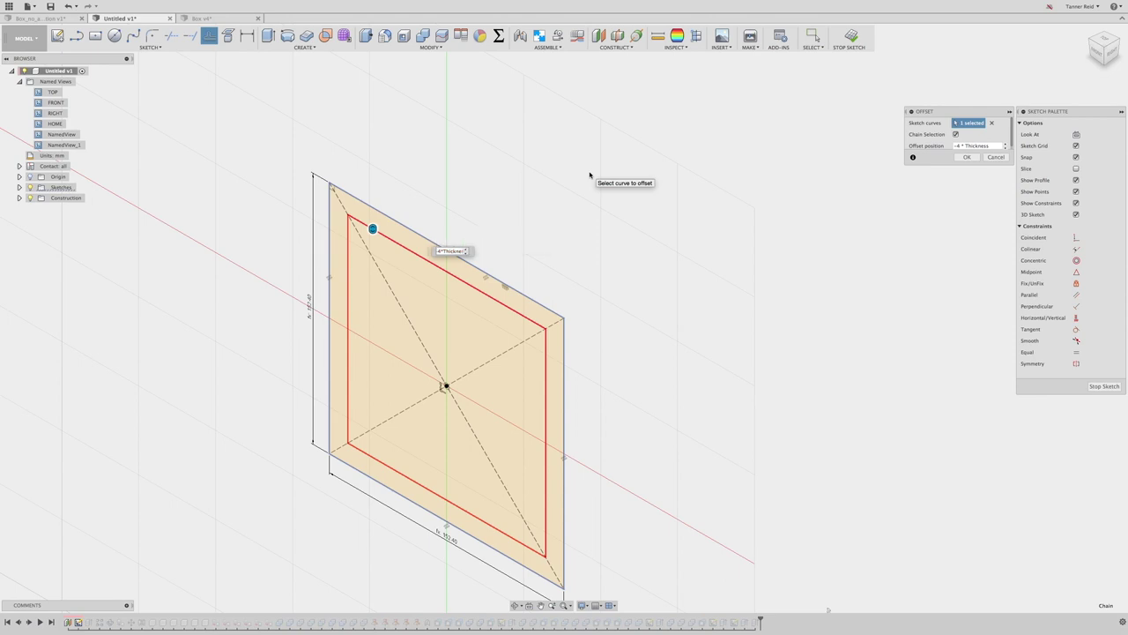
left_click(966, 157)
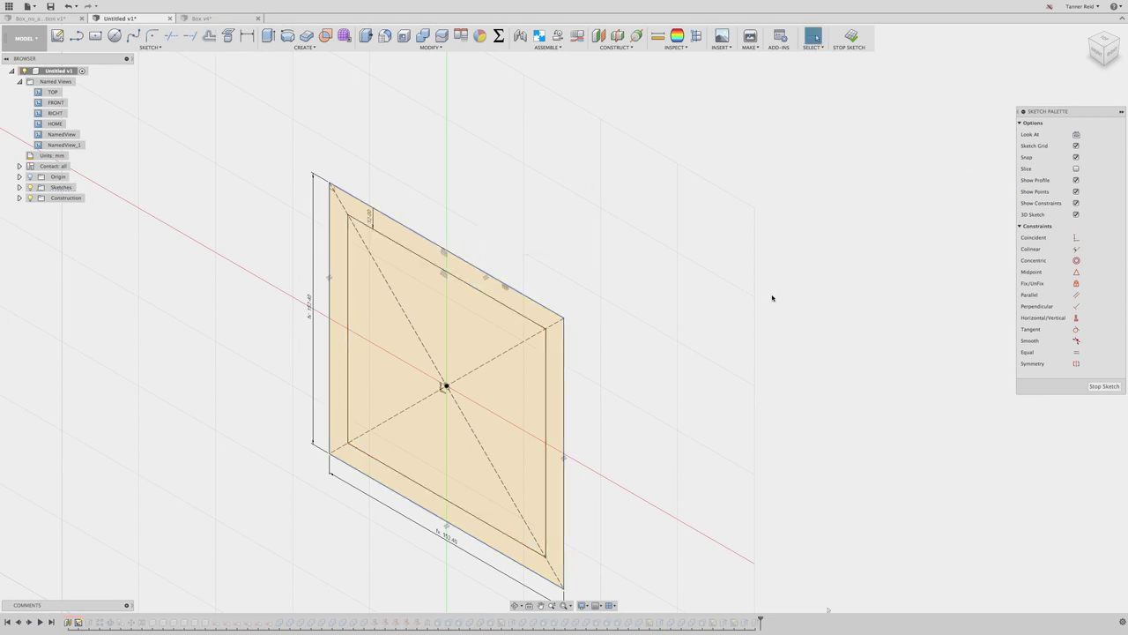
left_click(854, 38)
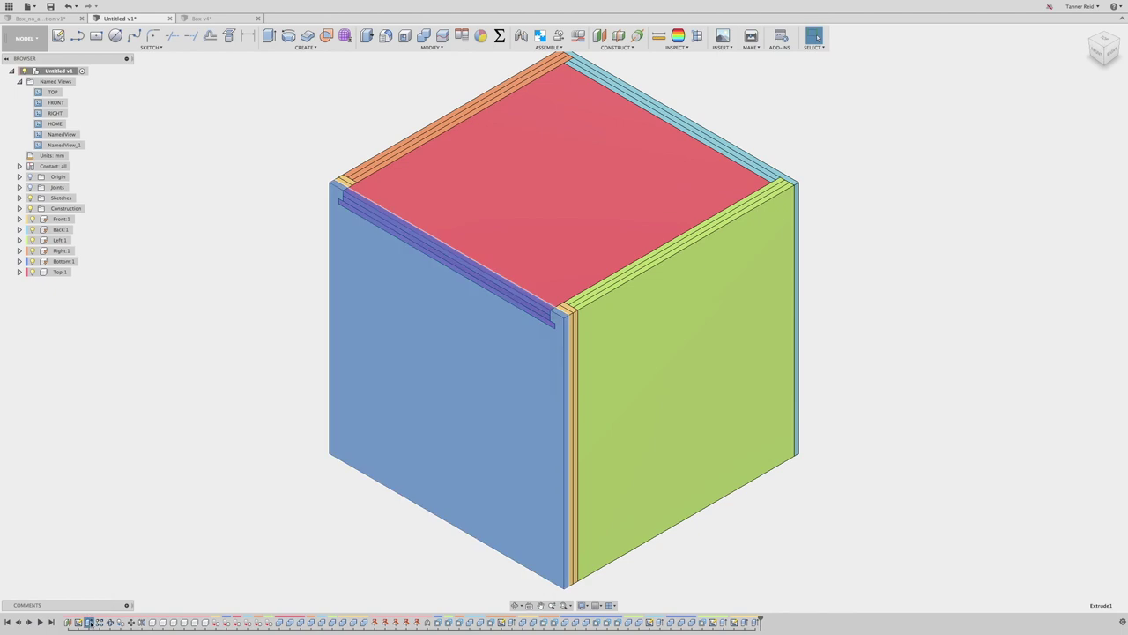
Step: Edit the first extrusion to use only the outer ring profile, turning the panels into open frames, and inspect the box at an angle
double_click(89, 621)
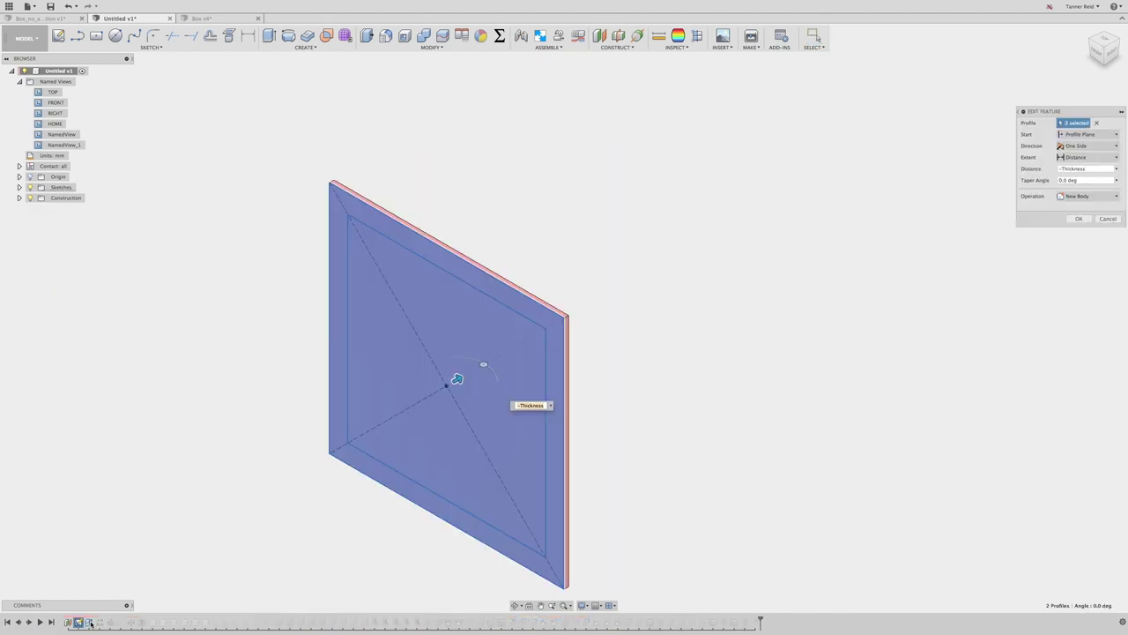
left_click(1096, 122)
left_click(473, 280)
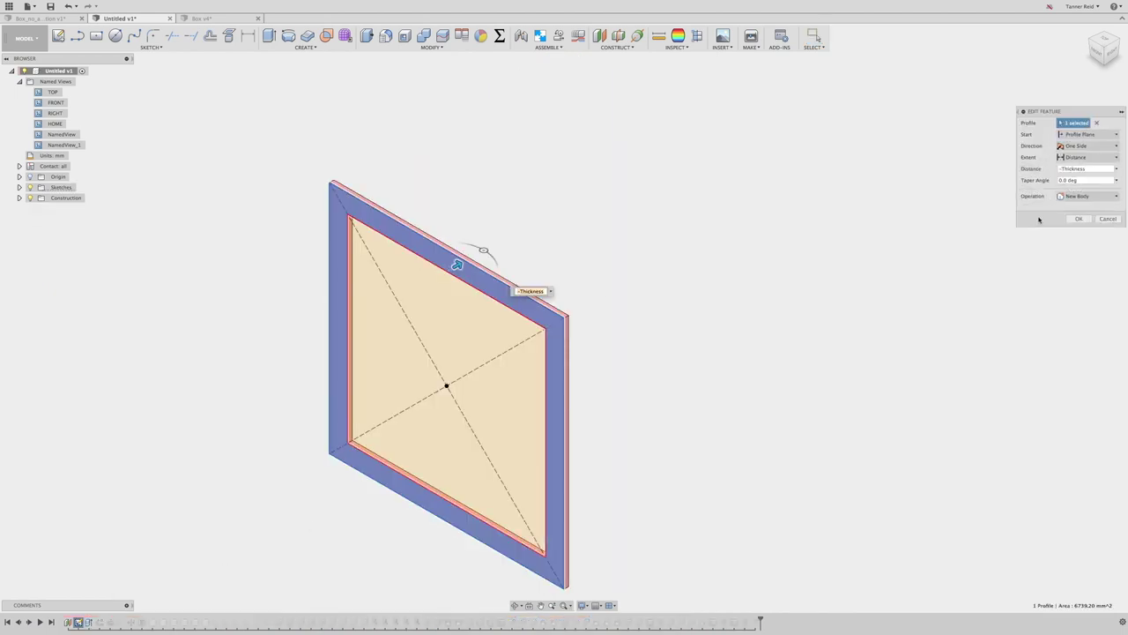
key("Return")
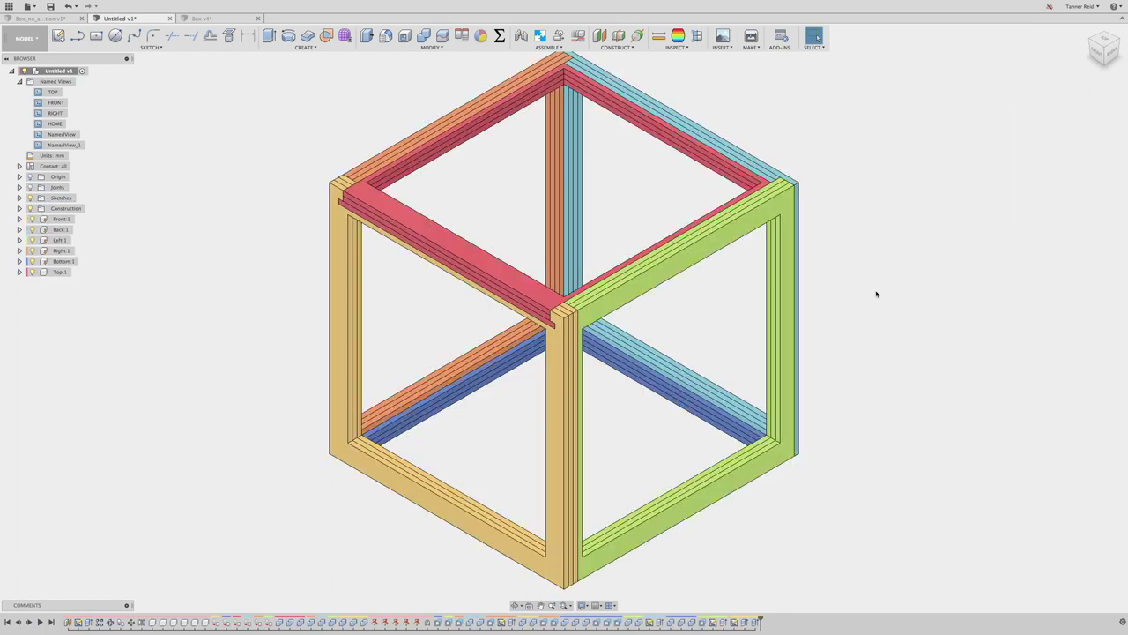
left_click_drag(1106, 57, 1033, 91)
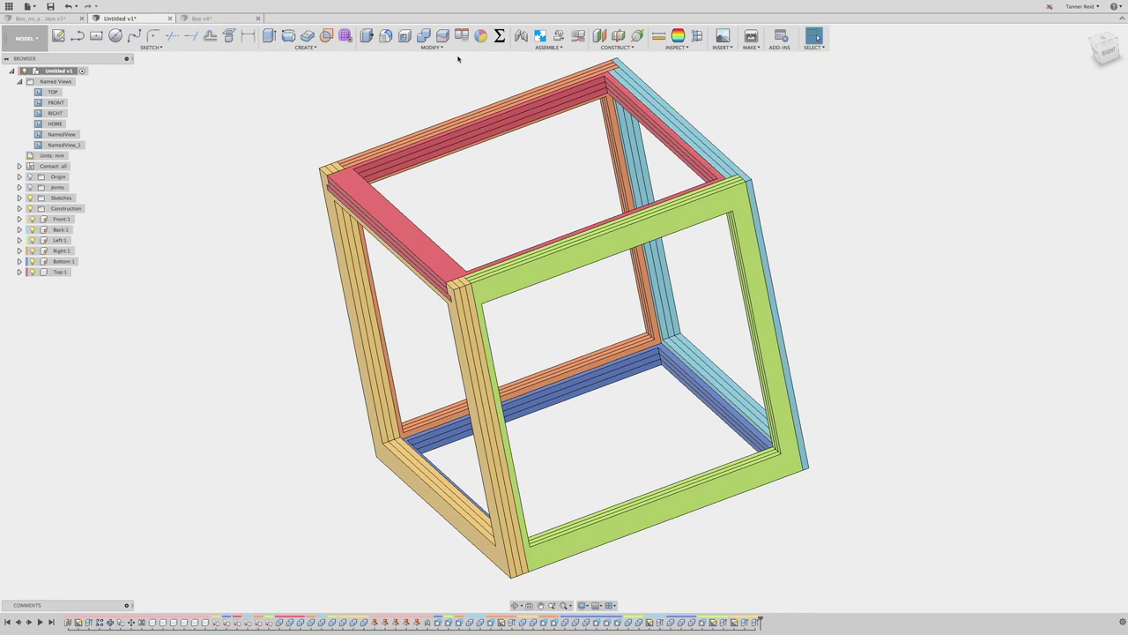
Step: Set the user parameter Length to 8 in and check the resized frame box
left_click(499, 35)
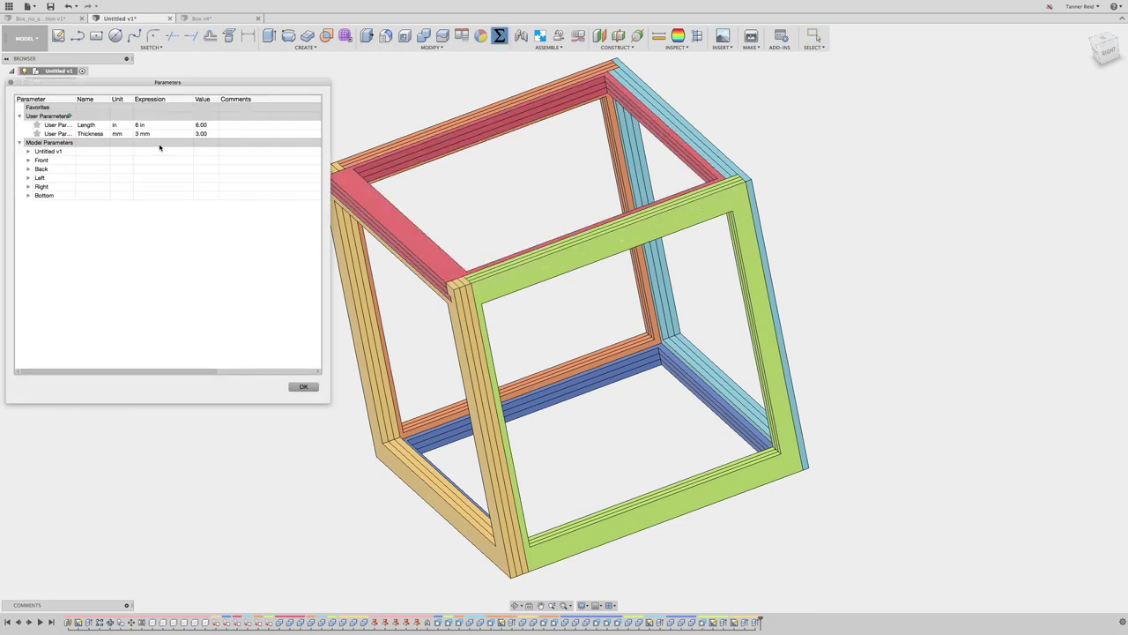
left_click(139, 125)
left_click(139, 125)
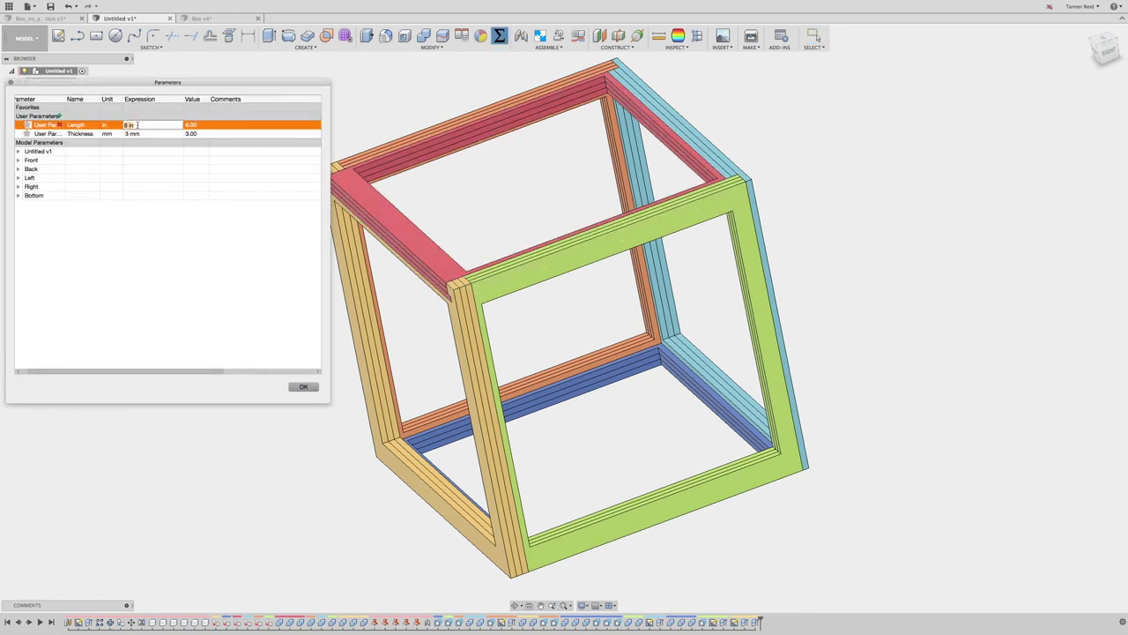
left_click(113, 125)
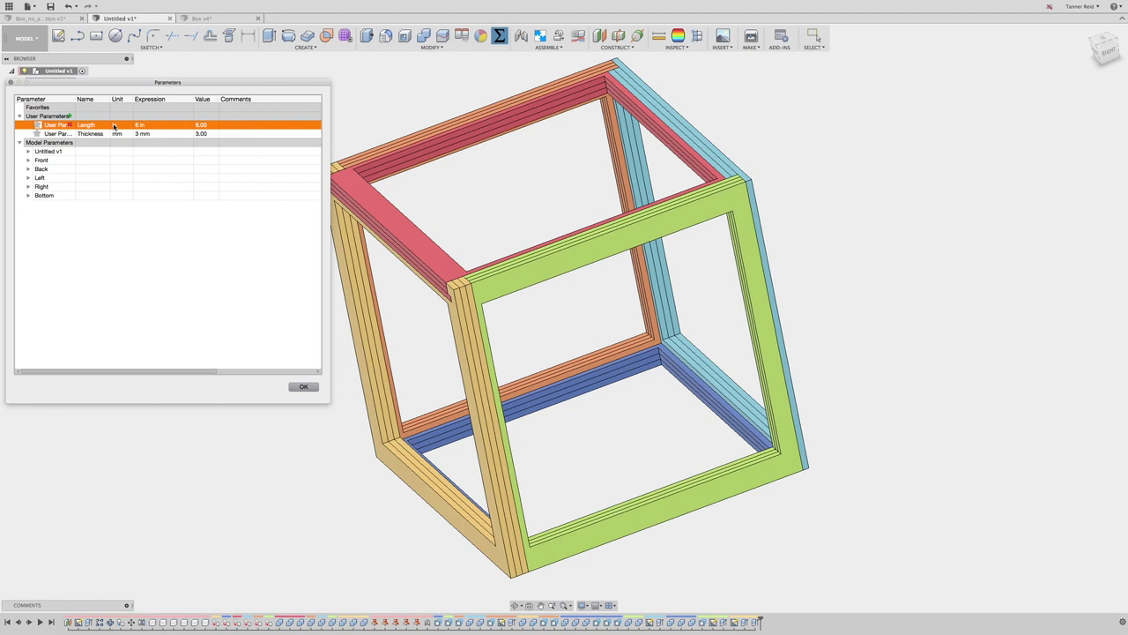
left_click(139, 126)
key("BackSpace")
key("BackSpace")
key("BackSpace")
key("BackSpace")
type("8in")
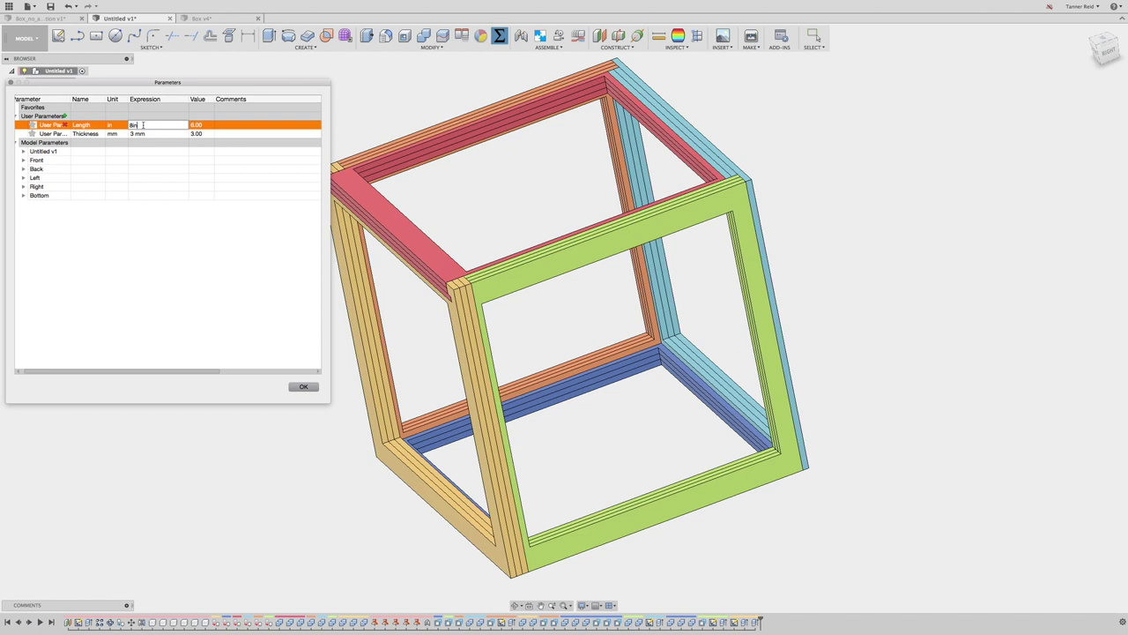
key("Return")
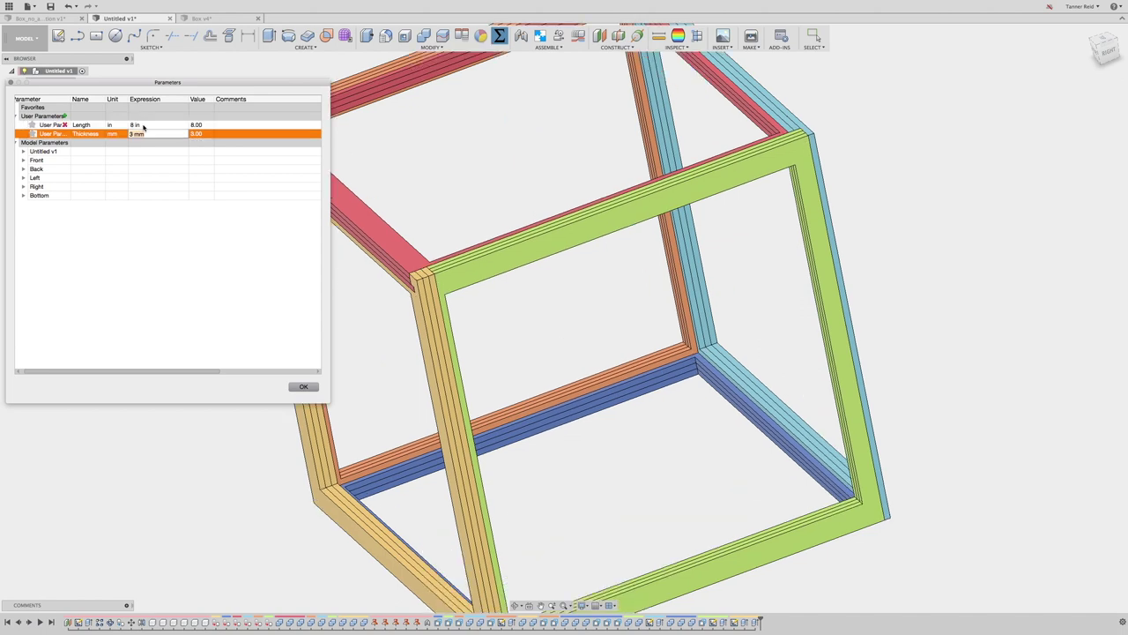
left_click(1107, 53)
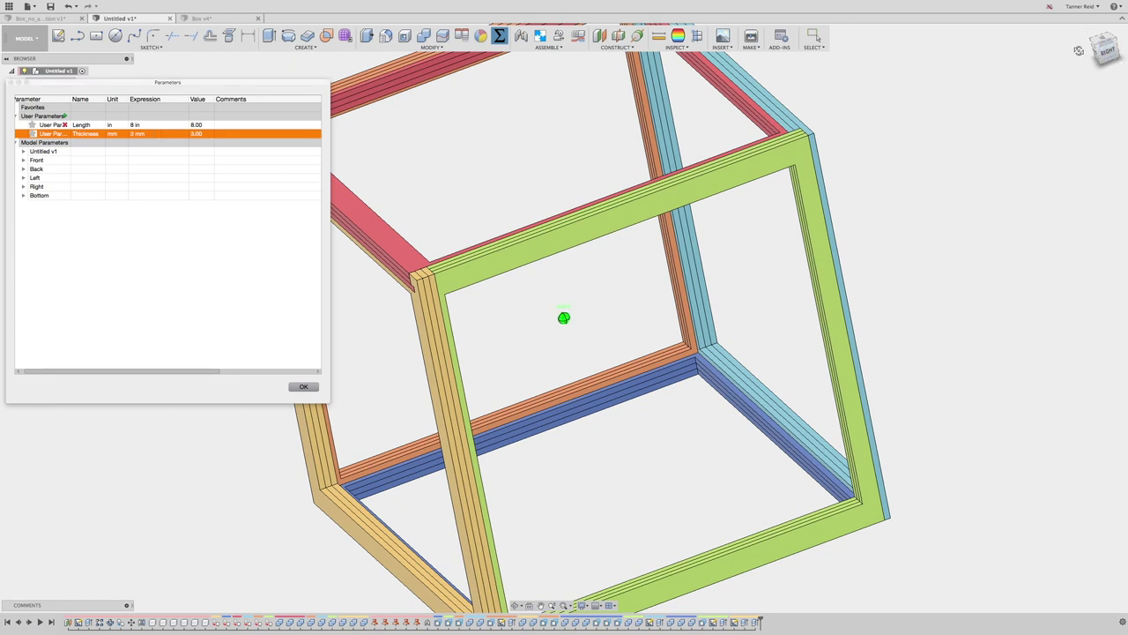
mouse_move(564, 318)
middle_mouse_down("shift")
mouse_move(441, 273)
mouse_move(547, 309)
middle_mouse_up("shift")
Step: Set the user parameters Length to 7 in and Thickness to 2 mm, and view the updated box from the other side
left_click_drag(1101, 51, 1104, 50)
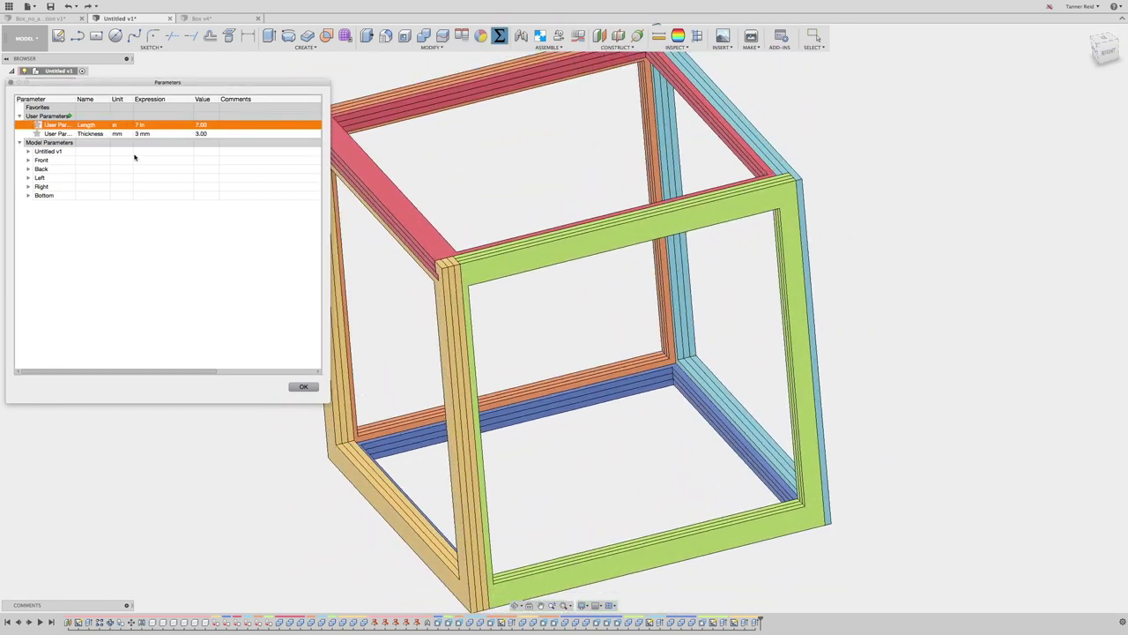
left_click(141, 134)
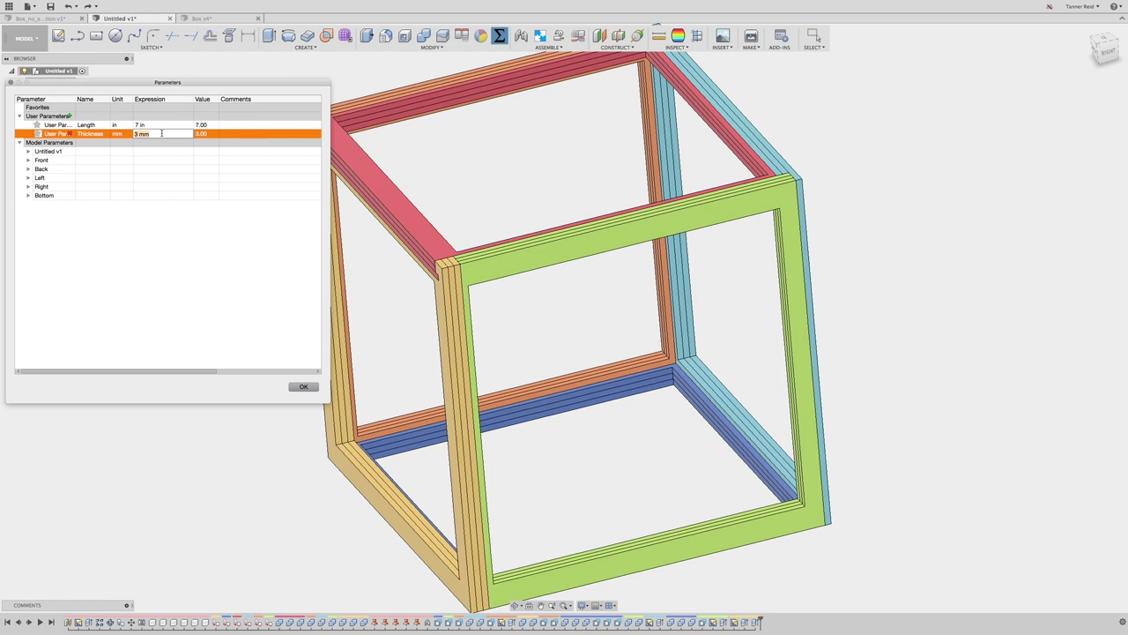
type("2mm")
key("Return")
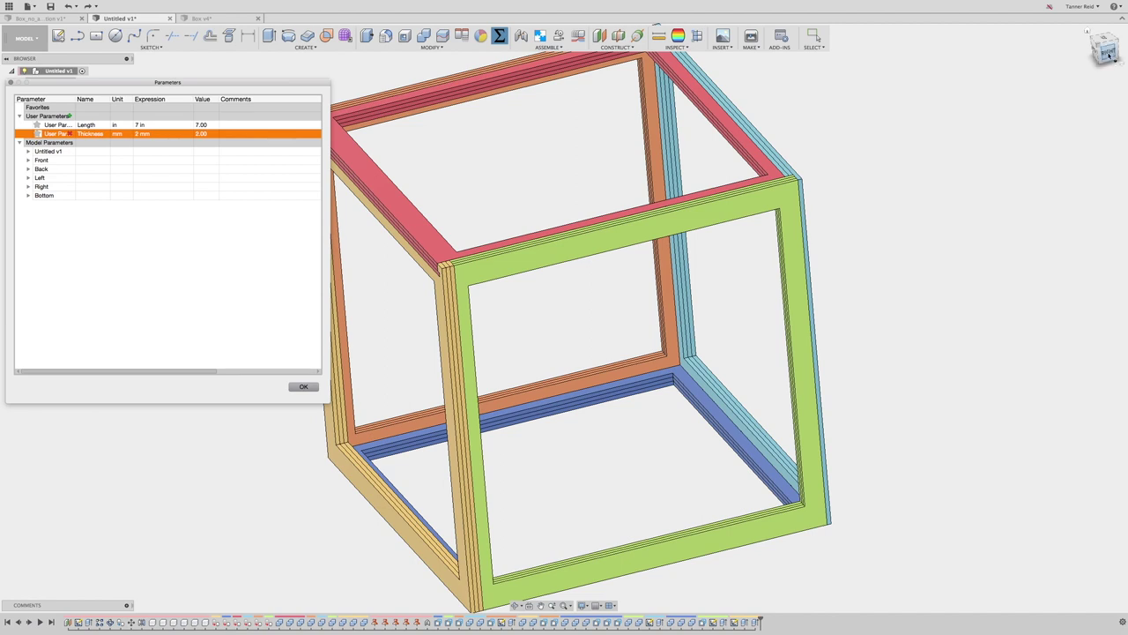
left_click_drag(1107, 57, 1103, 51)
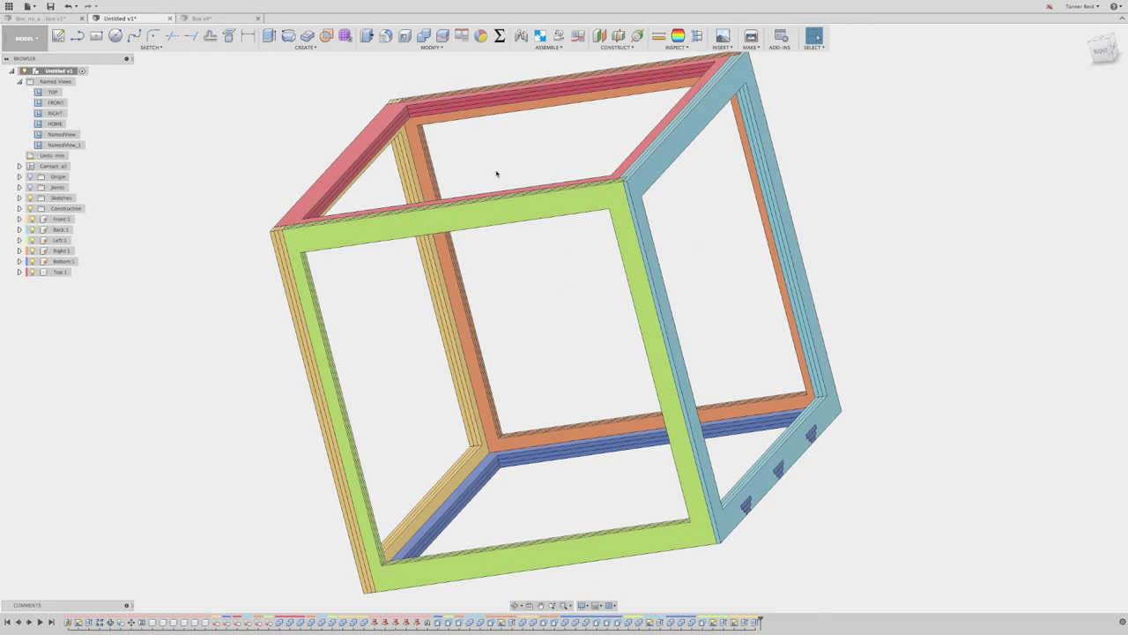
Step: Slide the Top panel partly out over the Front panel and view the opened box from another angle
left_click_drag(496, 174, 300, 148)
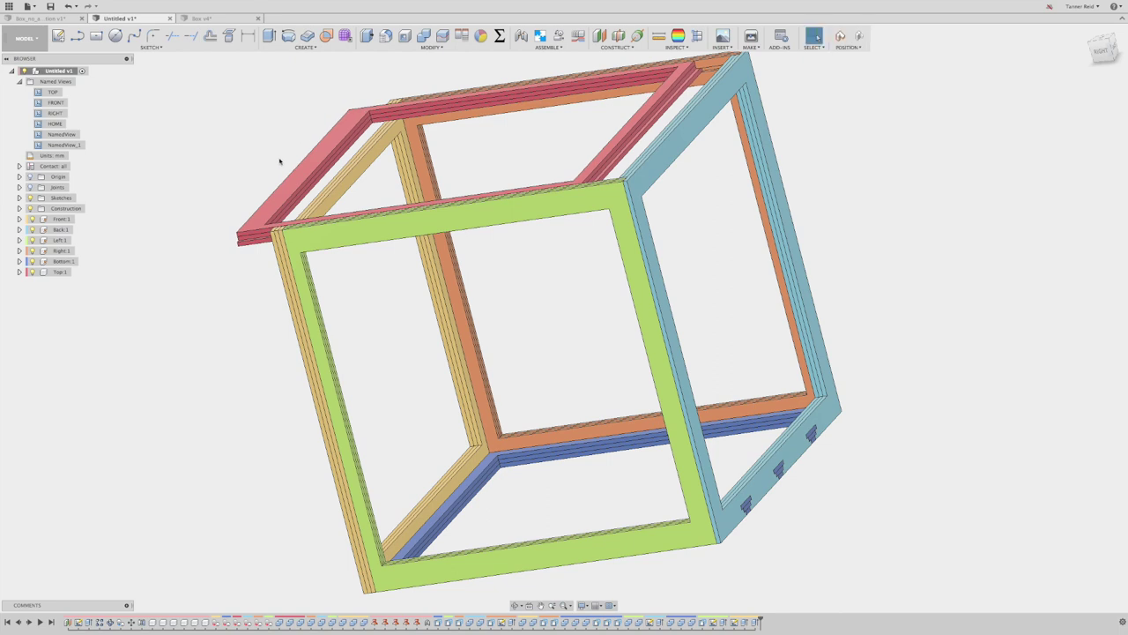
left_click(516, 605)
left_click_drag(523, 360, 546, 353)
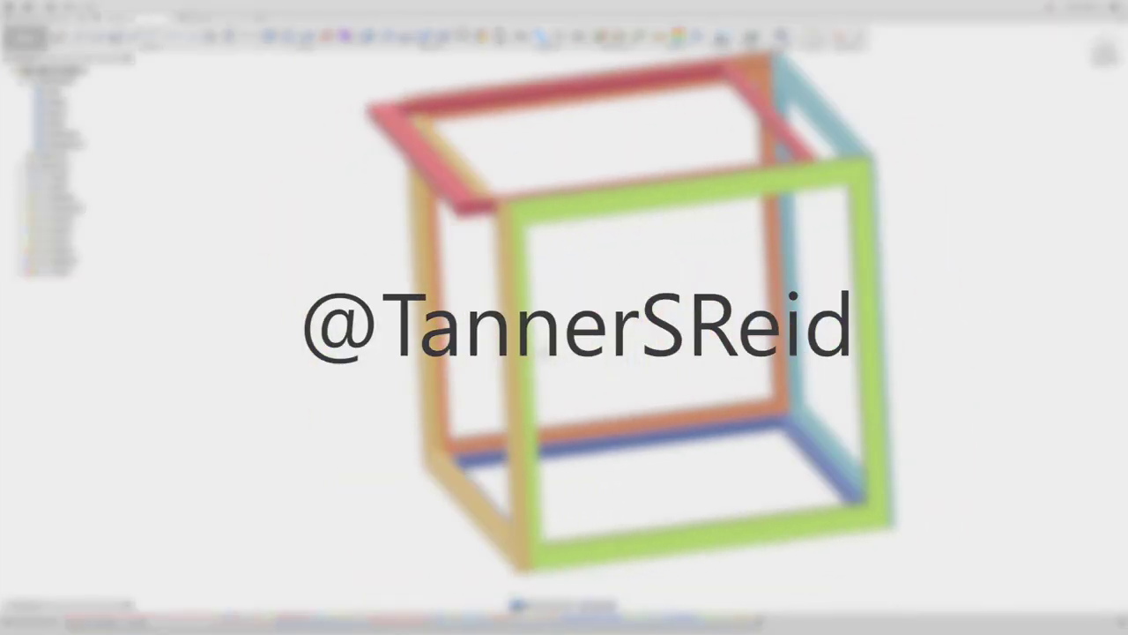